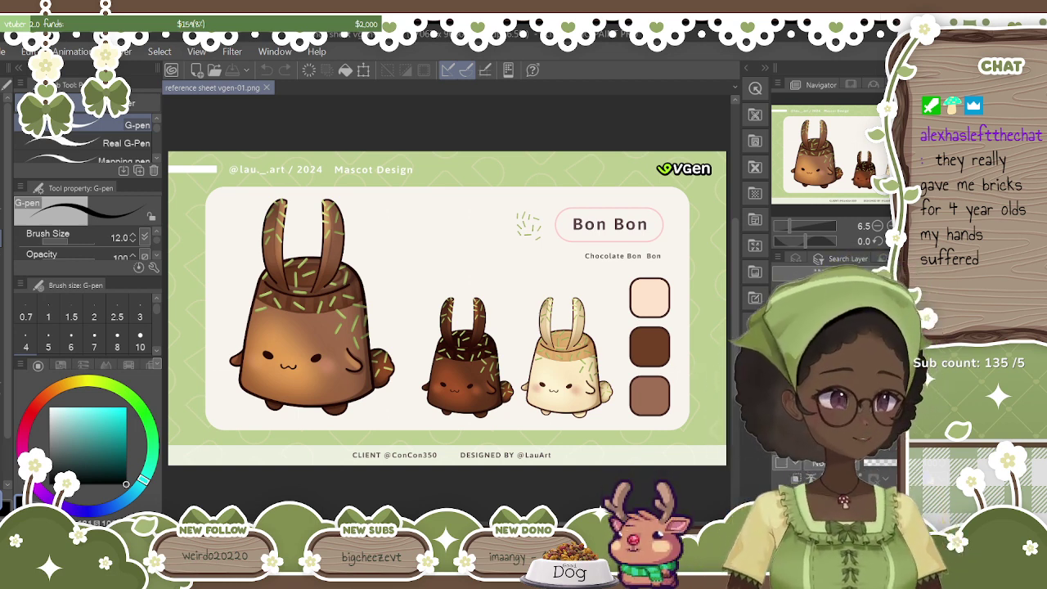
Reorder the open documents so that mousiebonbon comes first, ahead of monbon.png and the reference sheet.
left_click_drag(300, 101, 293, 88)
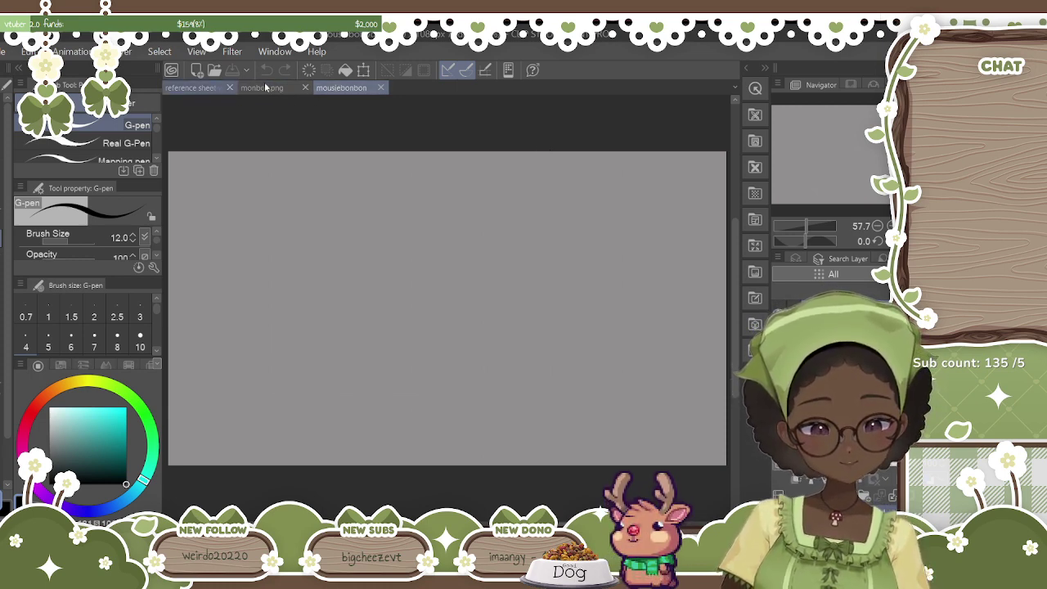
left_click(383, 90)
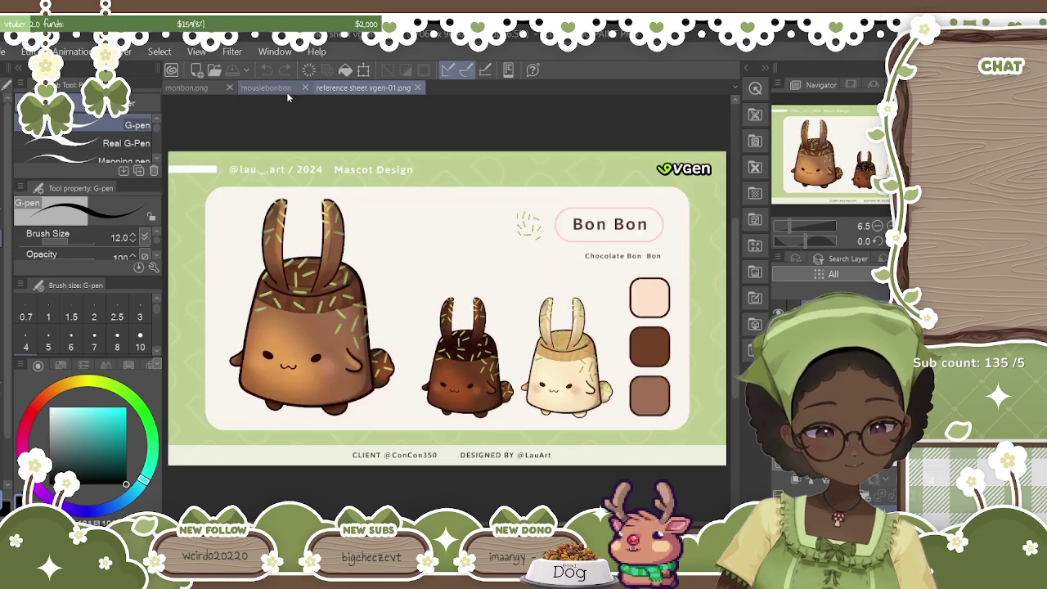
left_click_drag(269, 92, 180, 89)
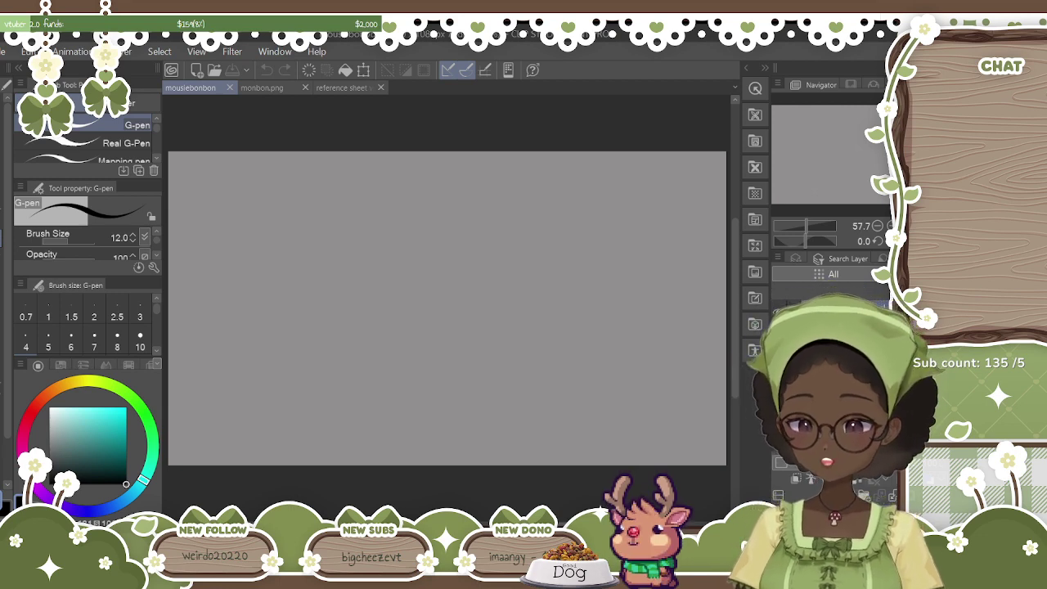
Set the G-pen brush size to 10 and close the reference sheet vgen-01.png document, returning to the mousiebonbon canvas.
left_click(140, 337)
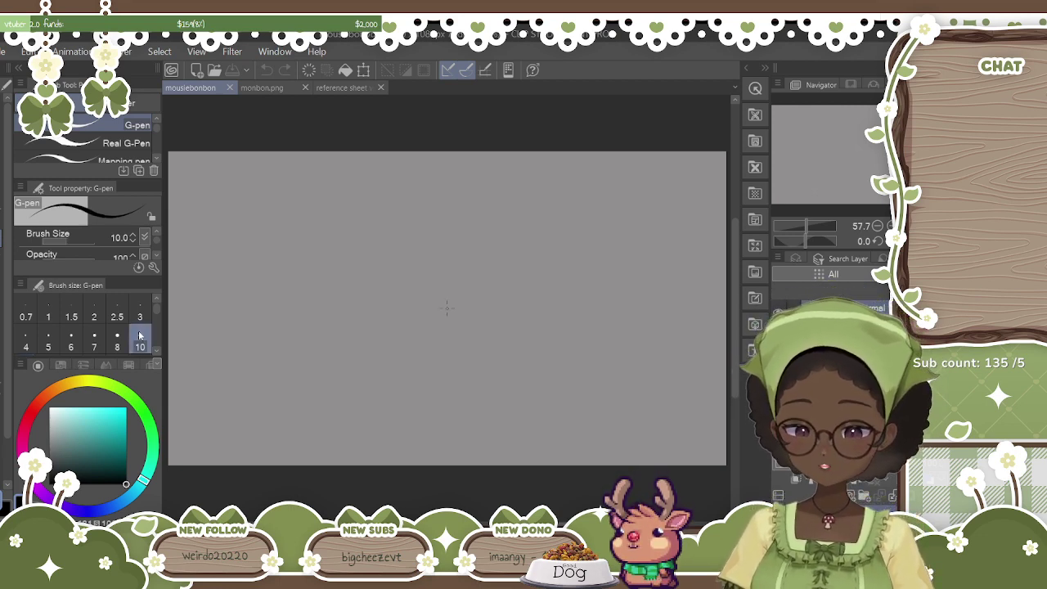
left_click(262, 87)
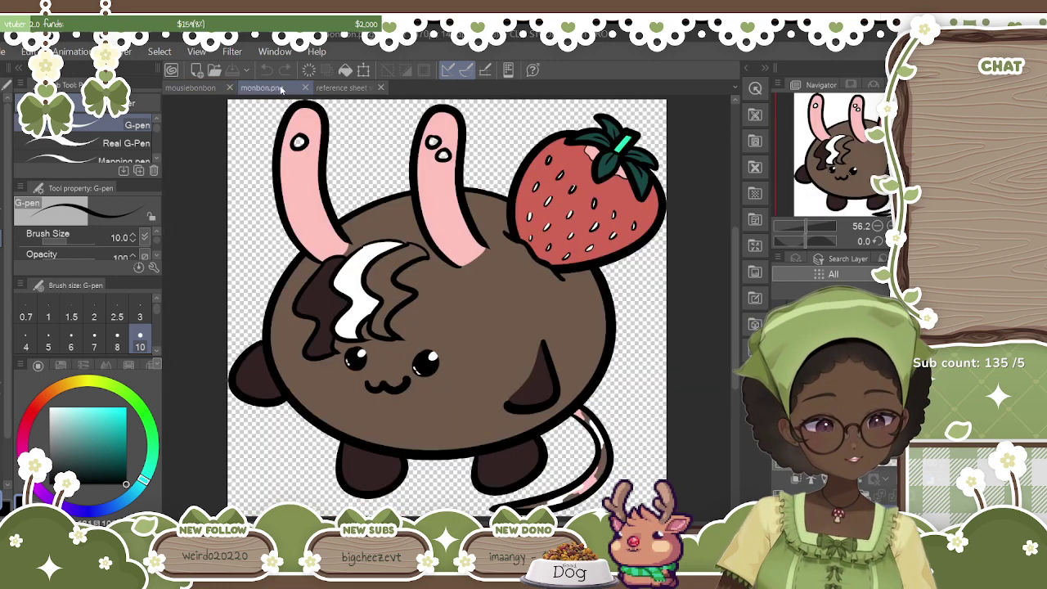
left_click(353, 87)
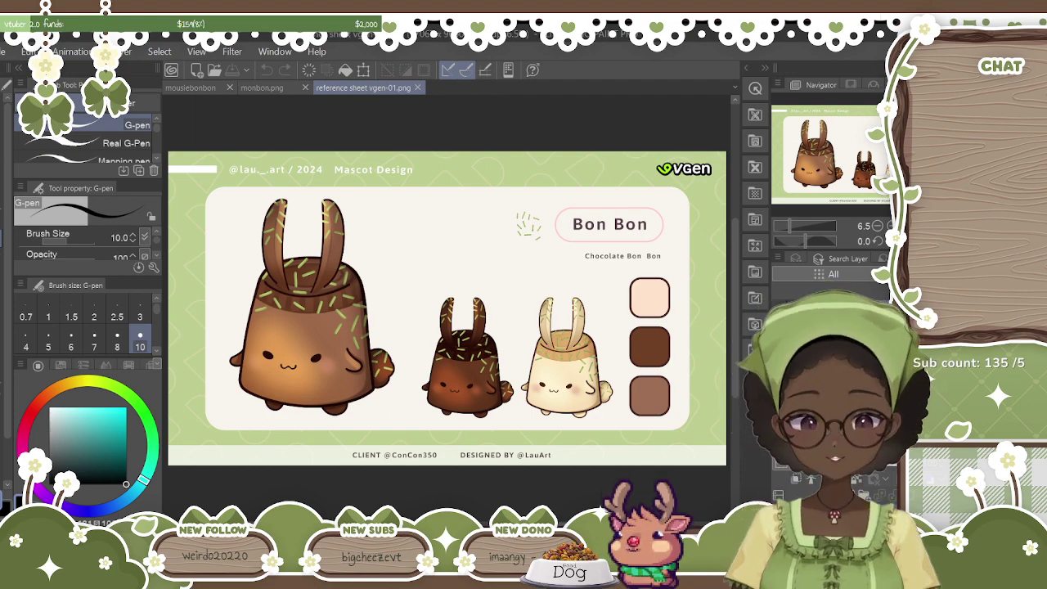
left_click(417, 87)
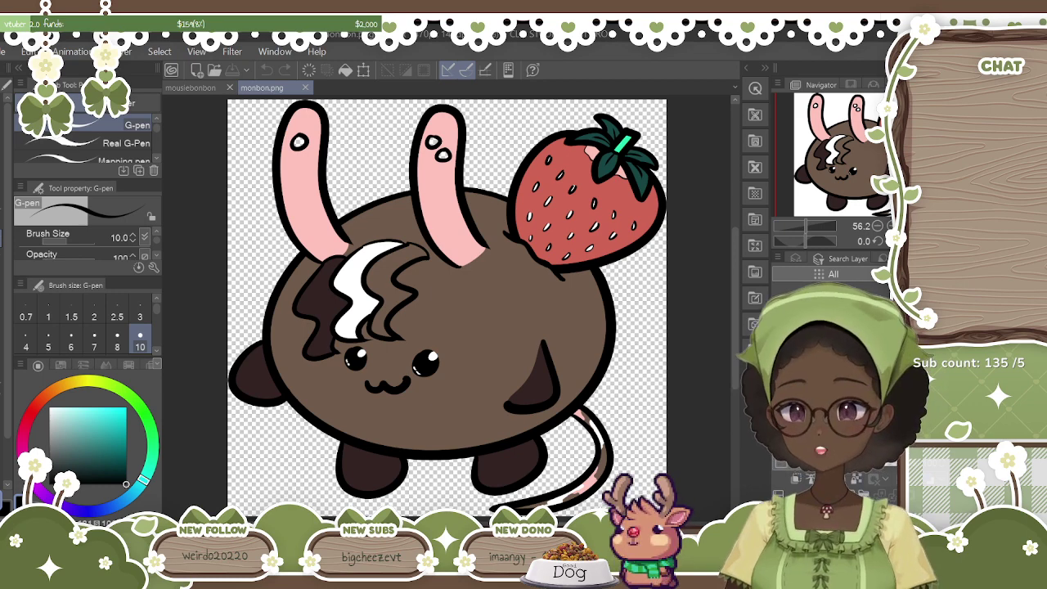
left_click(189, 87)
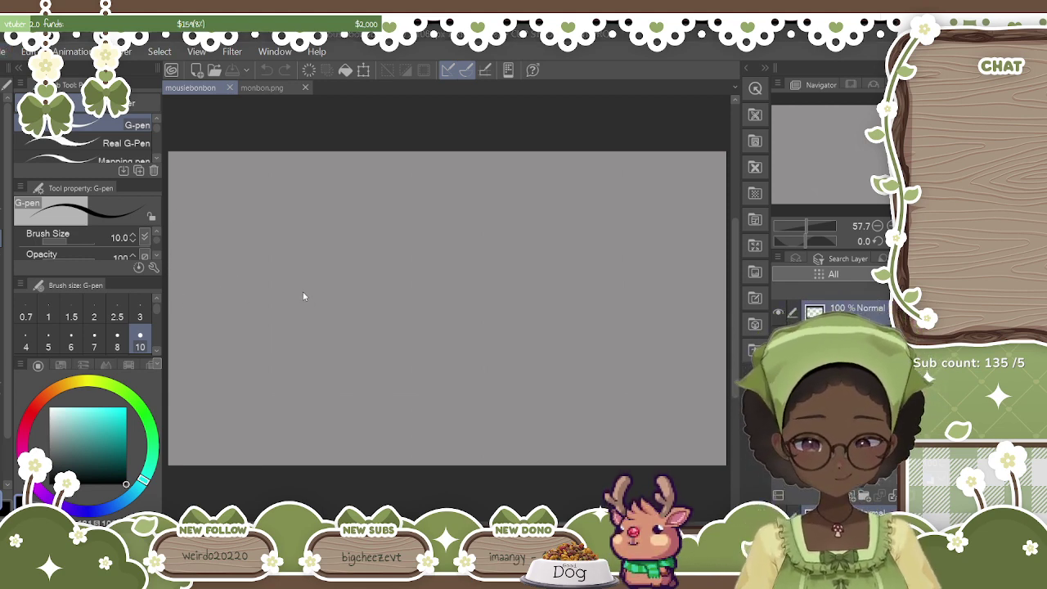
Scale the Bon Bon reference image down into the upper-left corner of the mousiebonbon canvas, covering about a third of its width.
double_click(433, 328)
left_click_drag(725, 465, 358, 230)
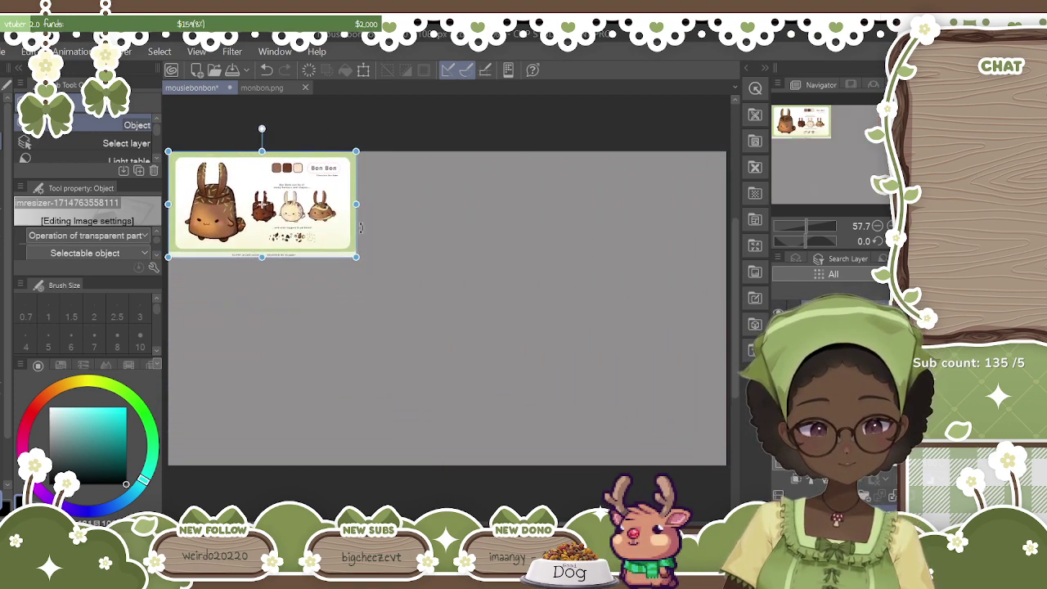
key("ctrl+e")
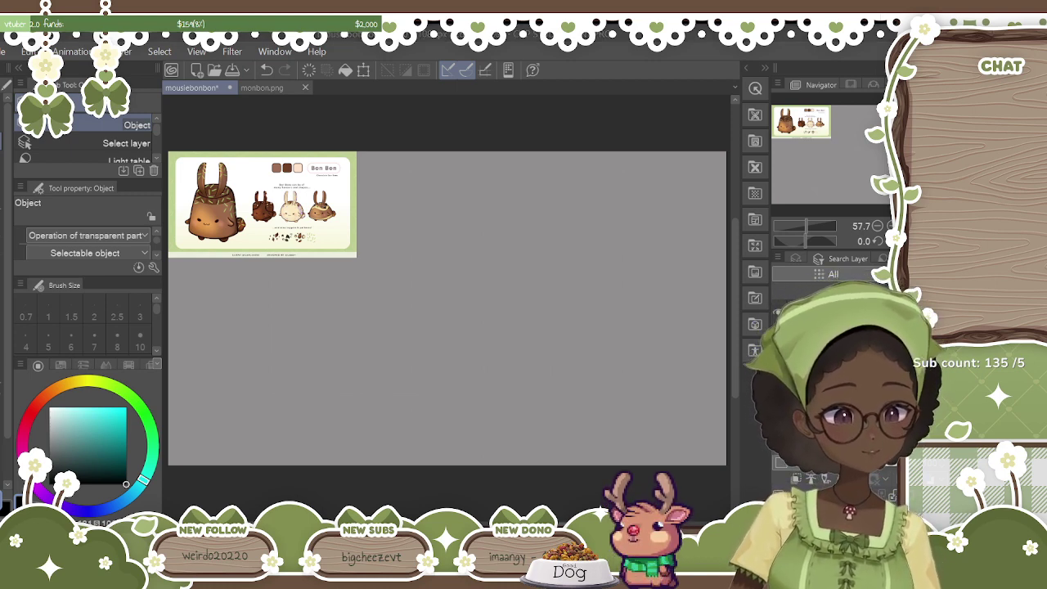
left_click(490, 225)
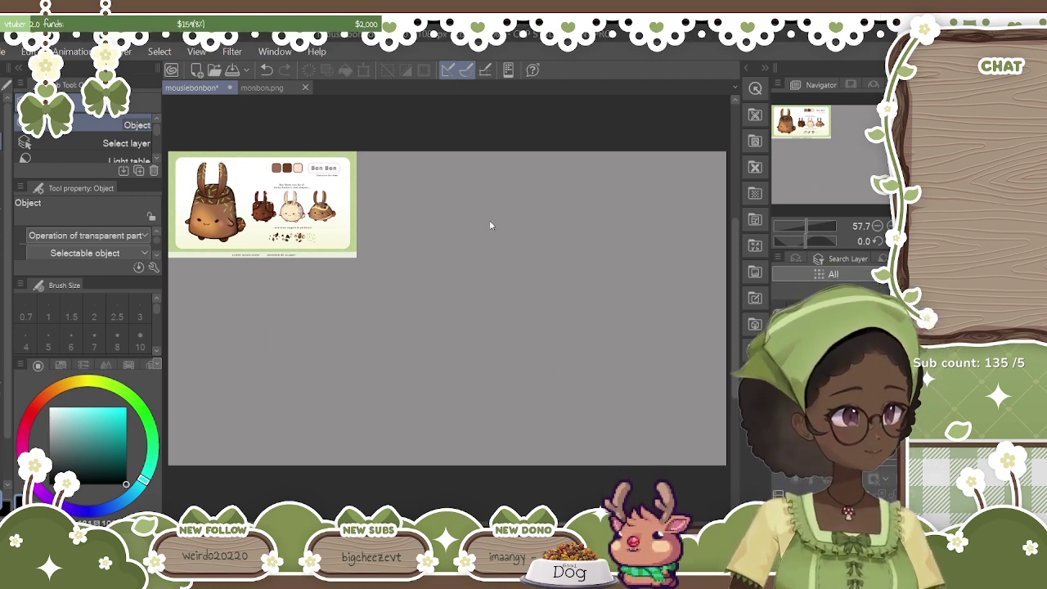
left_click(262, 205)
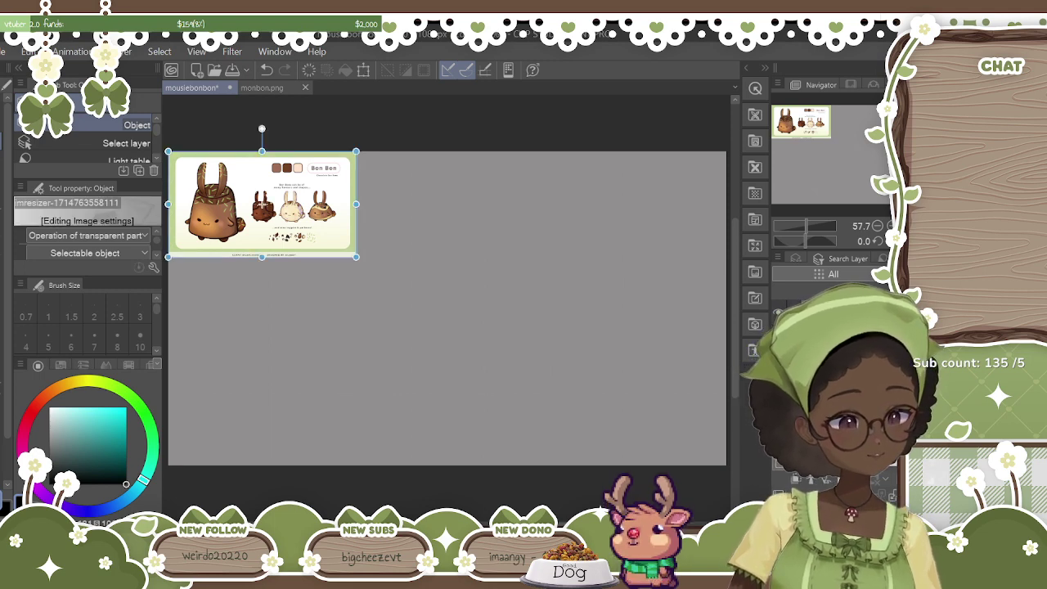
key("ctrl+shift+a")
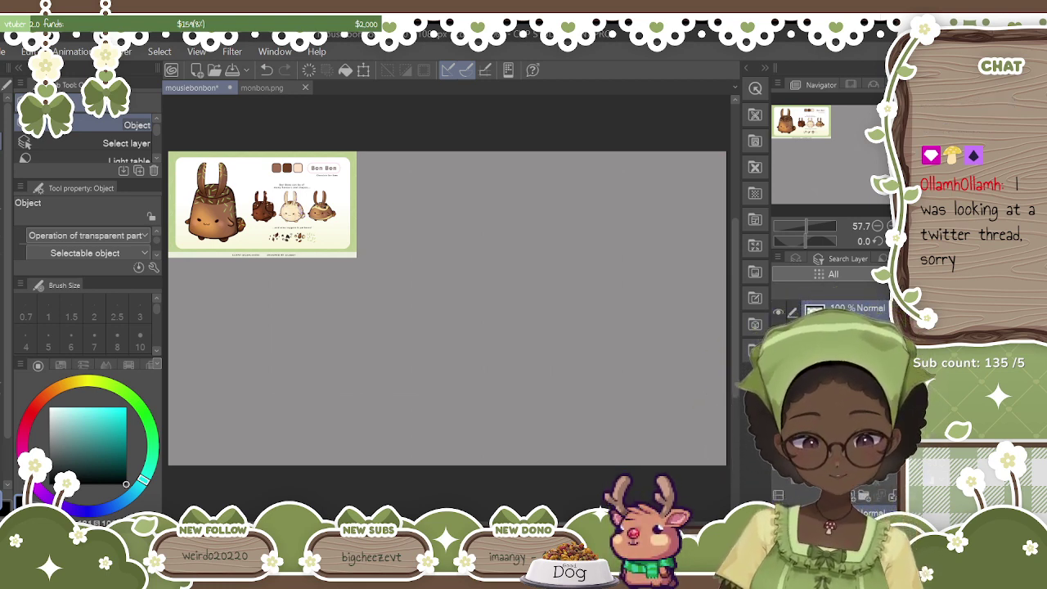
Sample the dark brown outline colour from the large Bon Bon in the reference image for the G-pen.
key("ctrl+plus")
key("ctrl+plus")
left_click_drag(631, 524, 488, 511)
left_click_drag(735, 280, 728, 207)
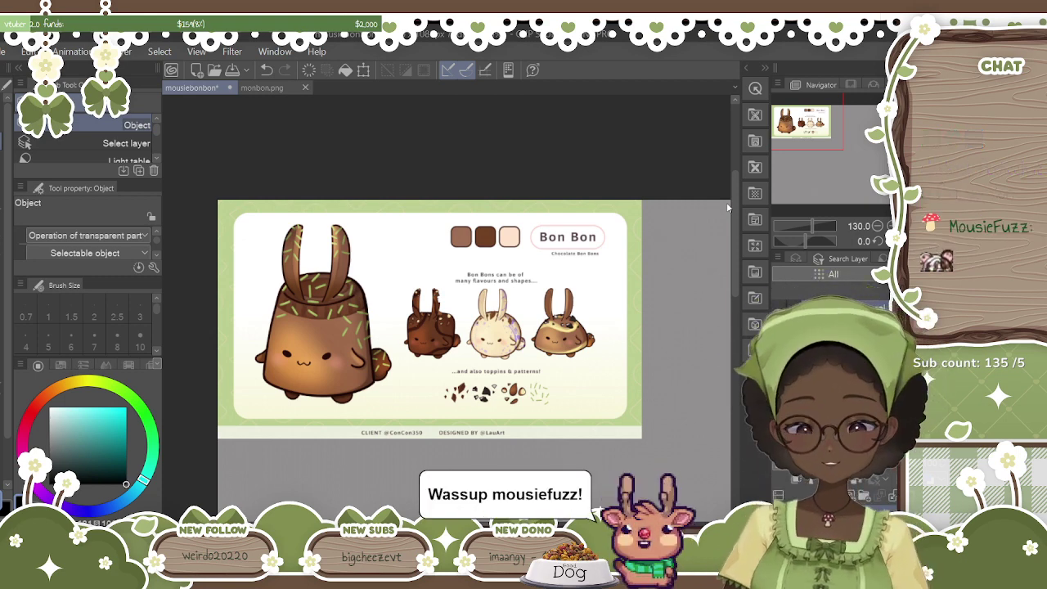
key("p")
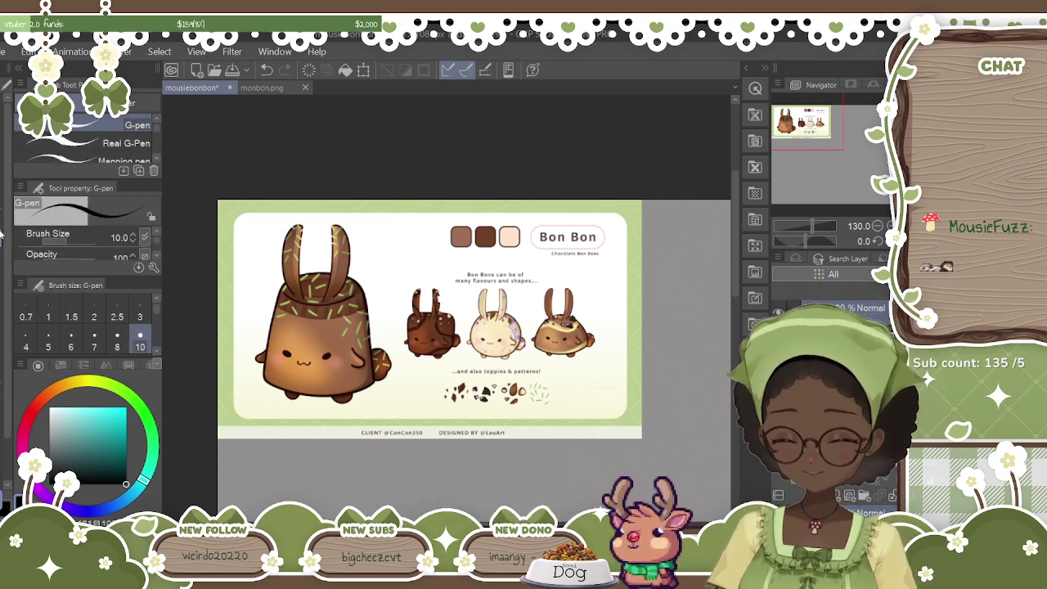
key("i")
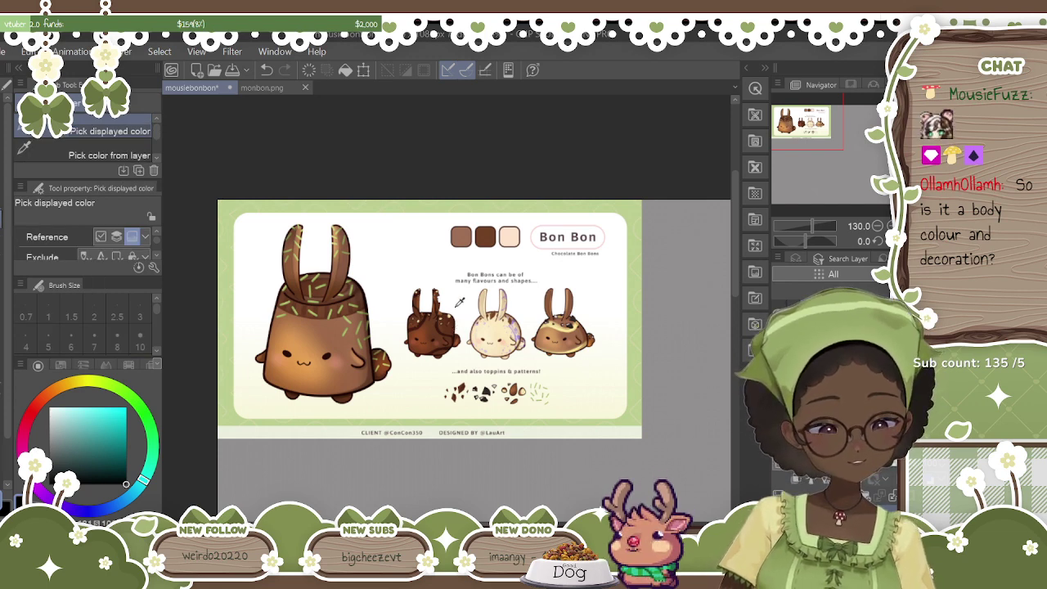
left_click(370, 304)
left_click_drag(370, 304, 367, 300)
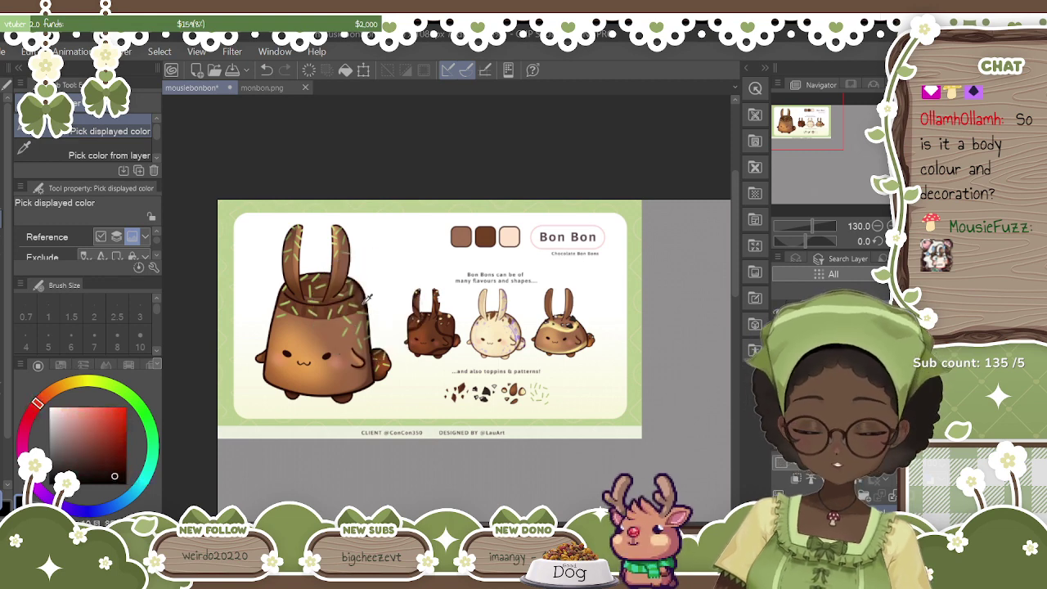
key("p")
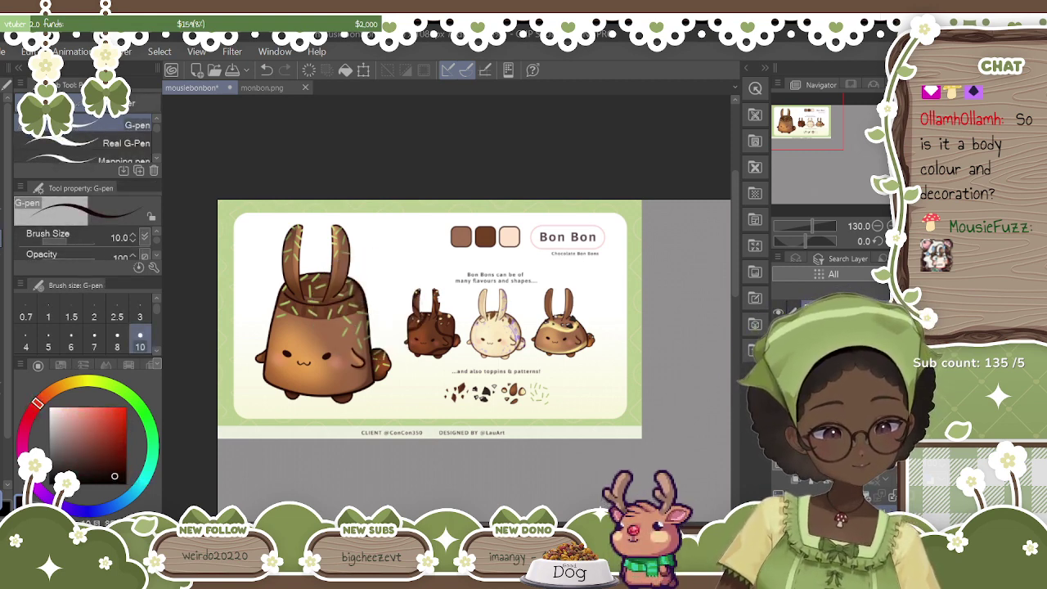
mouse_move(491, 312)
left_mouse_down()
mouse_move(474, 318)
mouse_move(466, 339)
mouse_move(506, 354)
left_mouse_up()
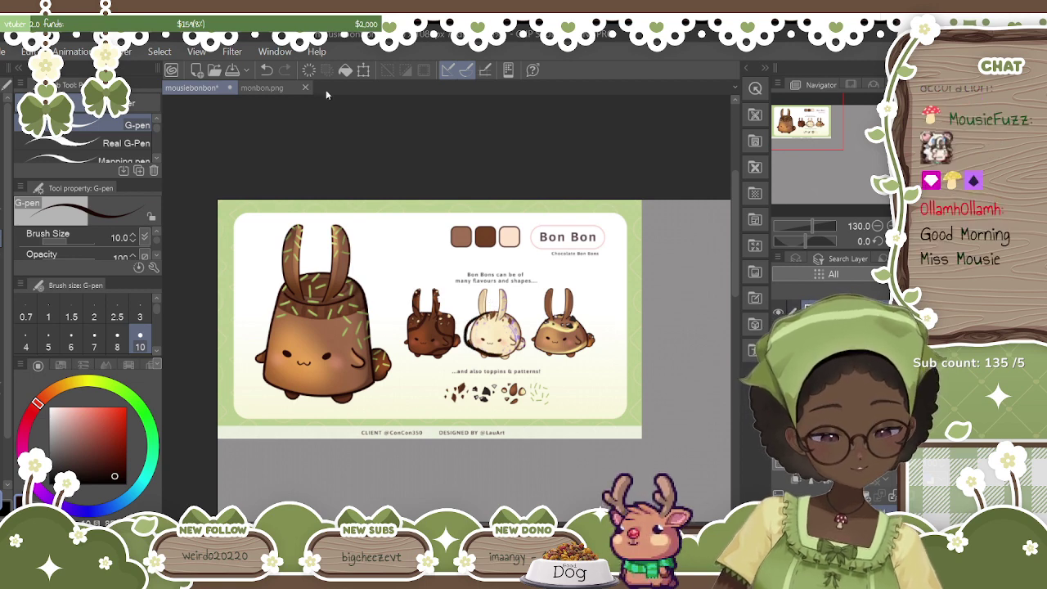
left_click(266, 70)
left_click(267, 70)
left_click(267, 71)
left_click(266, 70)
left_click(267, 70)
left_click(267, 70)
left_click(266, 70)
Trace the round body, both ears and outer paw of the middle cream Bon Bon with the dark brown G-pen.
key("ctrl+plus")
key("ctrl+plus")
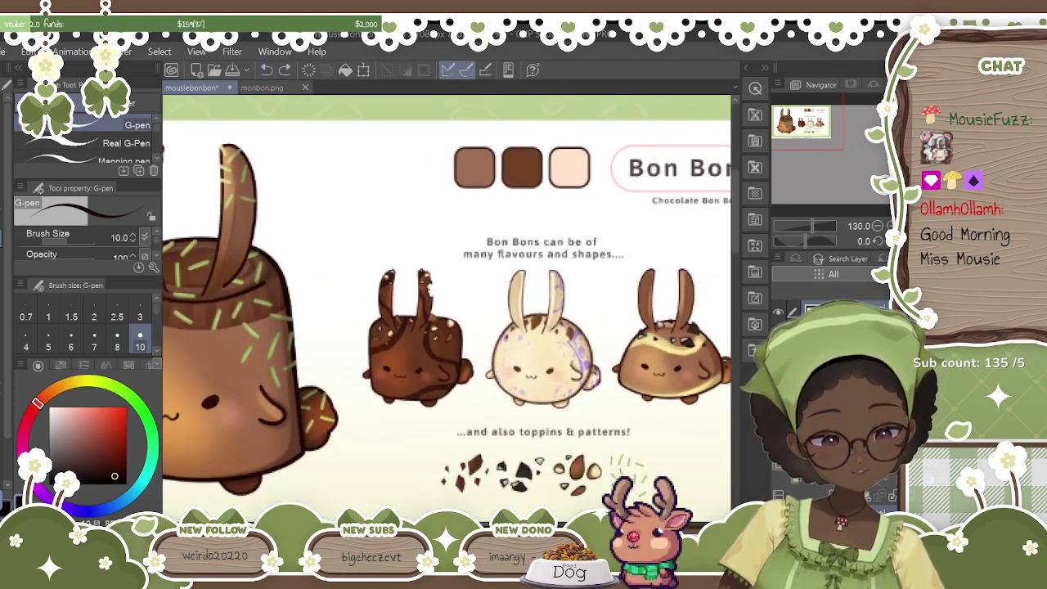
left_click_drag(658, 512, 517, 512)
left_click_drag(736, 208, 736, 226)
mouse_move(394, 252)
left_mouse_down()
mouse_move(341, 280)
mouse_move(348, 329)
mouse_move(382, 338)
mouse_move(410, 257)
mouse_move(427, 254)
mouse_move(441, 258)
mouse_move(456, 313)
mouse_move(417, 338)
mouse_move(376, 335)
left_mouse_up()
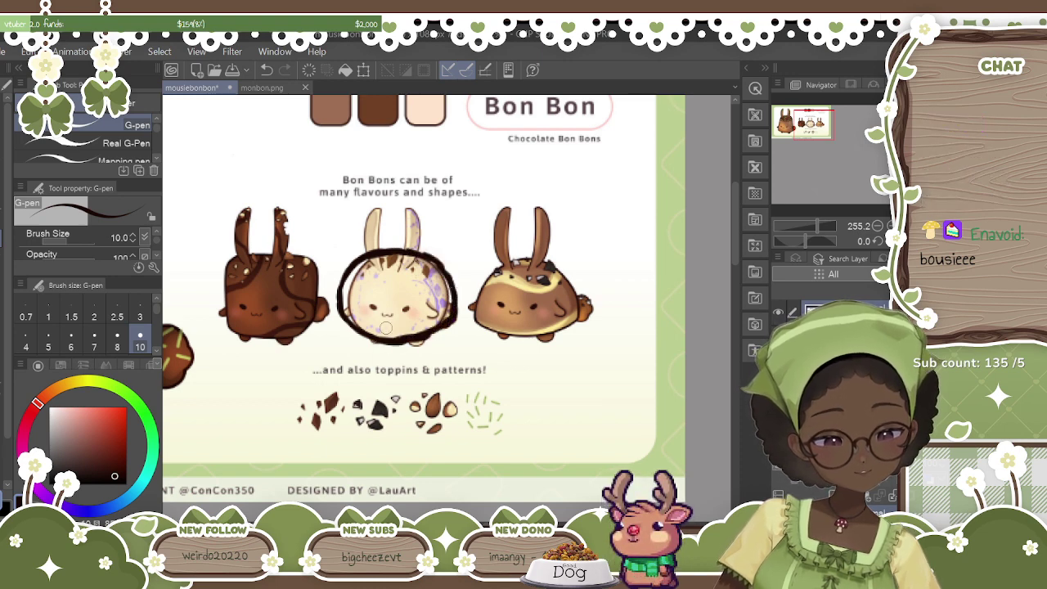
mouse_move(372, 269)
left_mouse_down()
mouse_move(364, 224)
mouse_move(384, 218)
mouse_move(386, 236)
mouse_move(368, 242)
mouse_move(378, 213)
mouse_move(386, 265)
mouse_move(437, 223)
mouse_move(436, 249)
mouse_move(407, 226)
mouse_move(412, 211)
mouse_move(415, 264)
left_mouse_up()
left_click(267, 71)
left_click(266, 70)
left_click(265, 70)
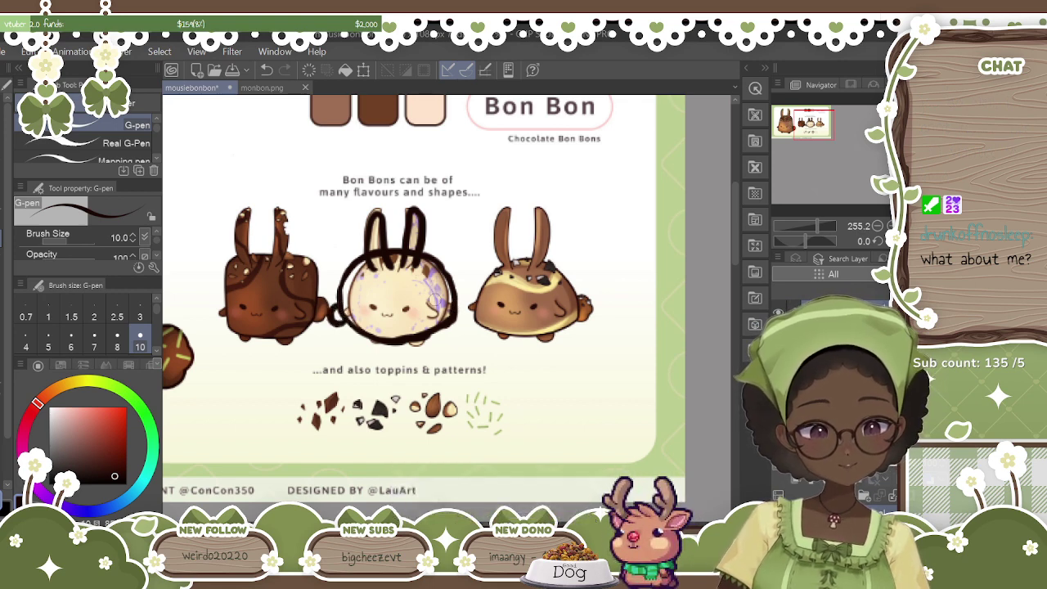
Trace the cream Bon Bon's inner paw and two feet, undoing any stray strokes.
left_click_drag(422, 303, 430, 310)
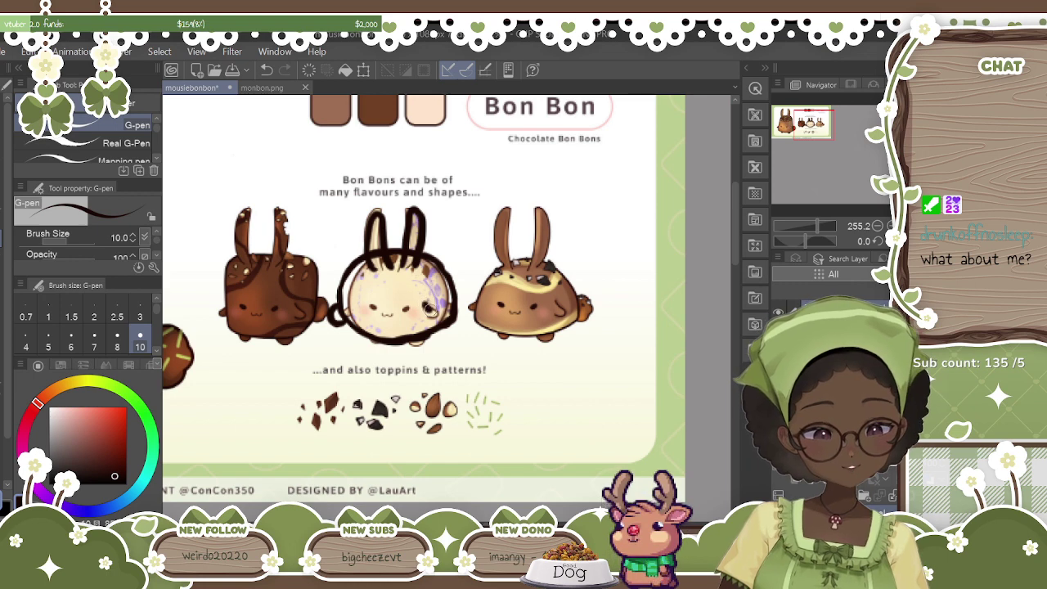
key("ctrl+z")
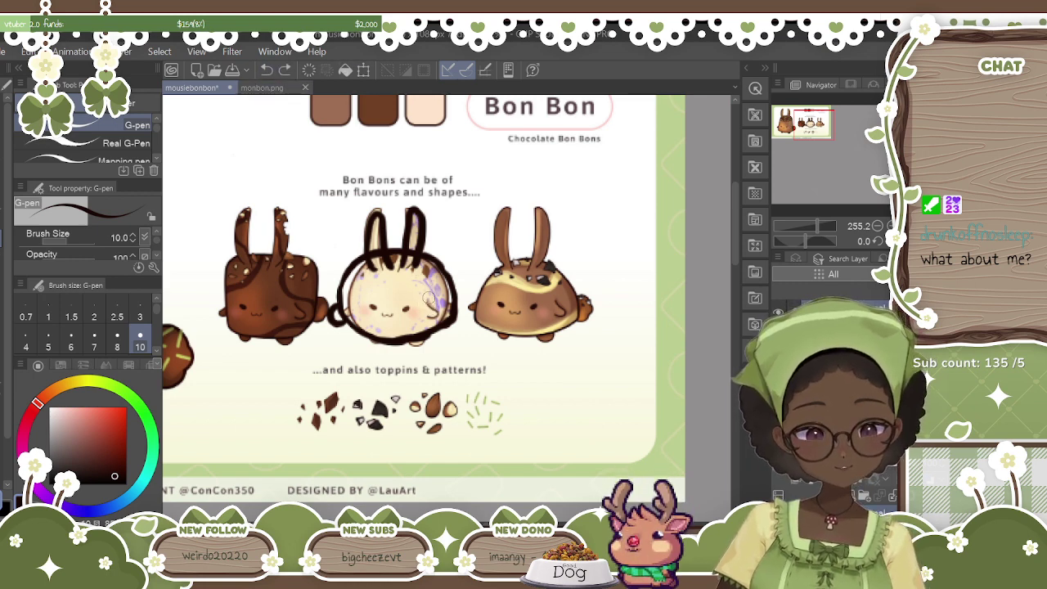
left_click_drag(423, 301, 435, 322)
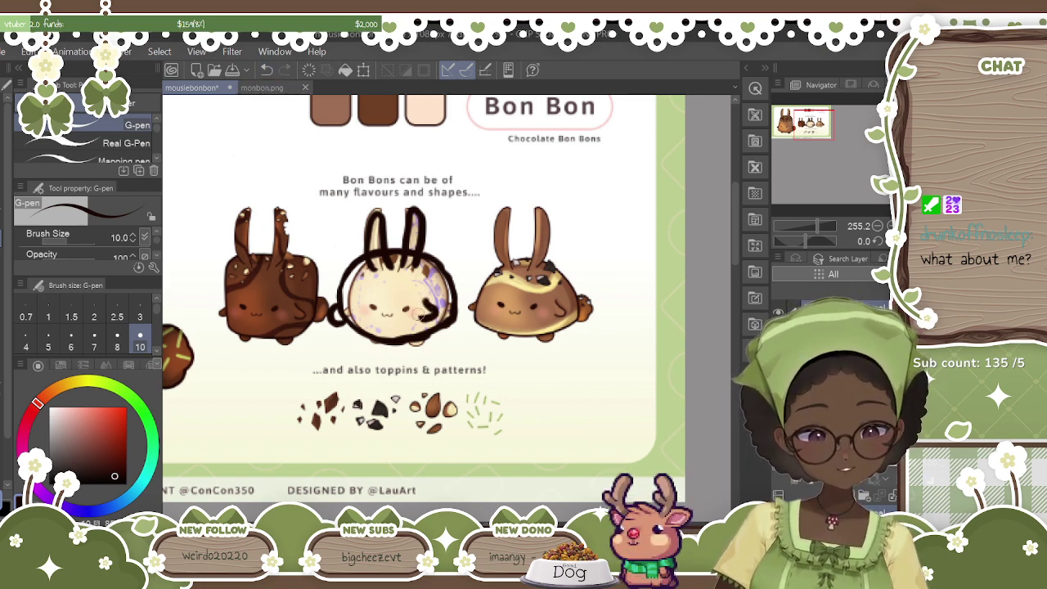
mouse_move(368, 333)
left_mouse_down()
mouse_move(377, 353)
mouse_move(419, 348)
left_mouse_up()
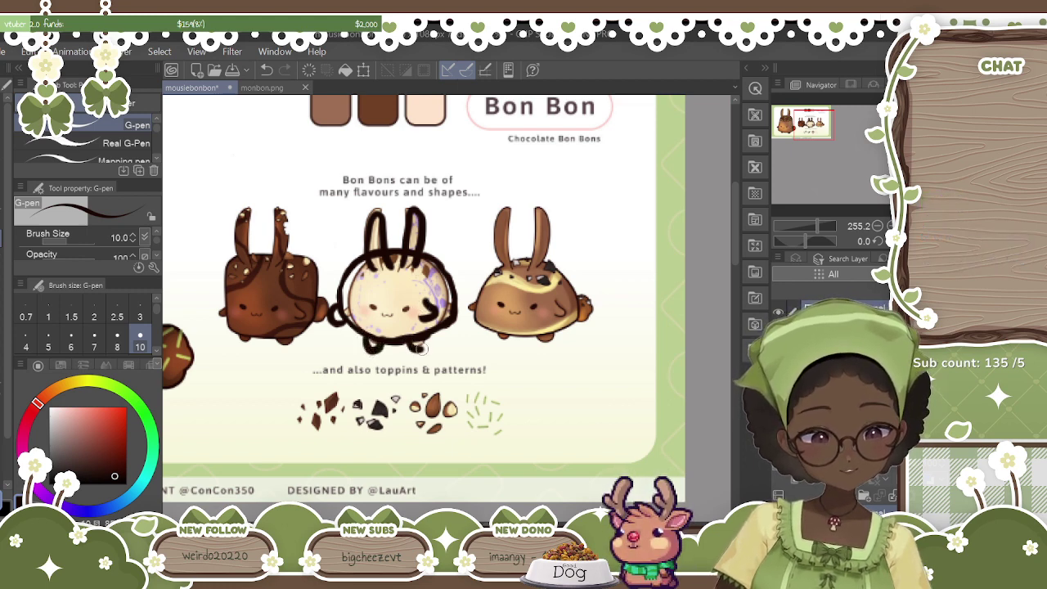
mouse_move(456, 308)
left_mouse_down()
mouse_move(508, 326)
mouse_move(543, 300)
left_mouse_up()
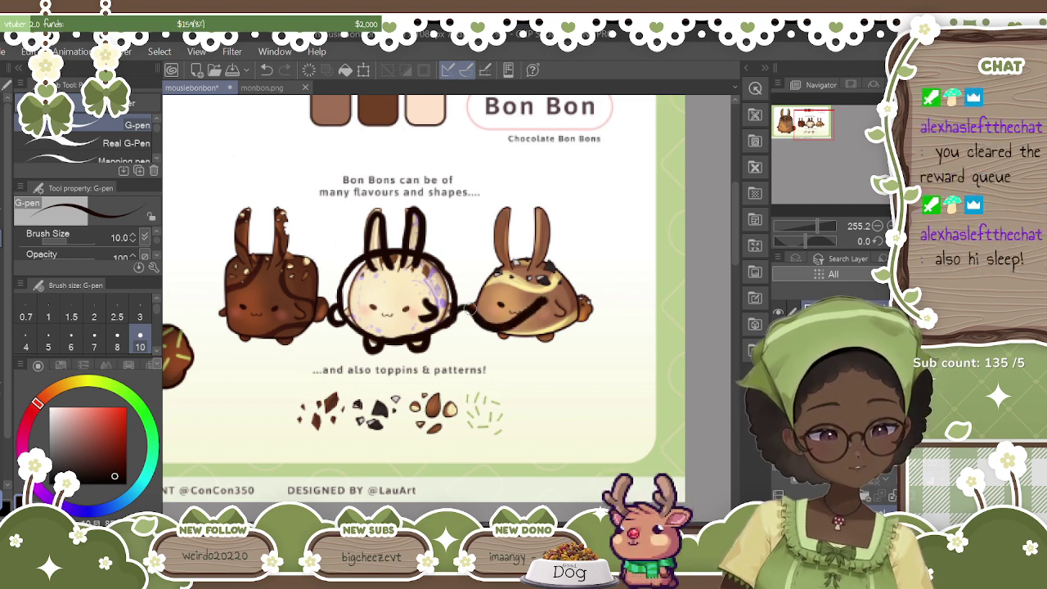
left_click(268, 71)
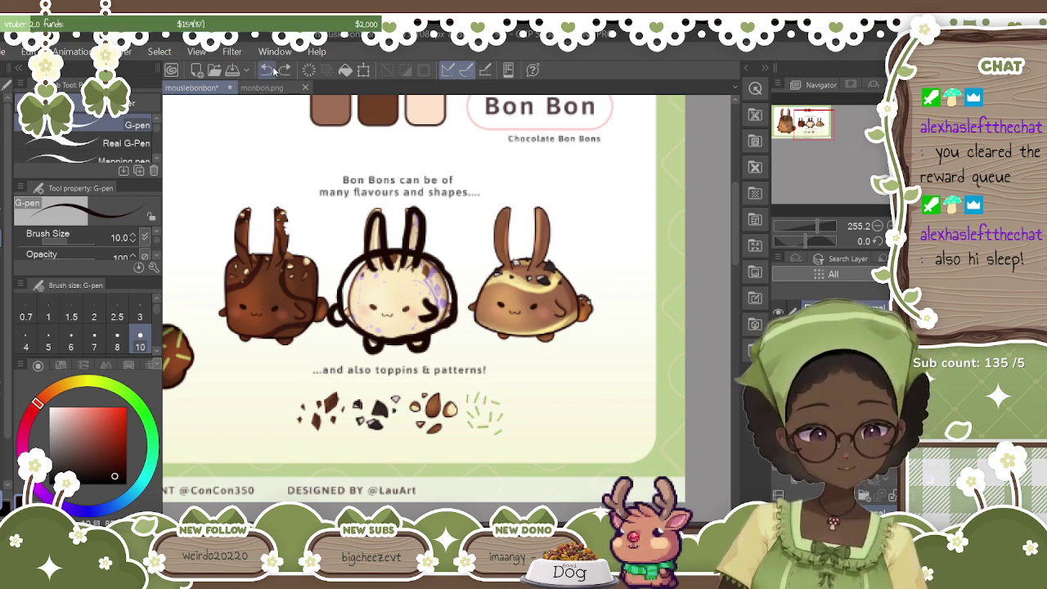
Lasso-select a wide area around the traced Bon Bon line art.
scroll(516, 308, "down", 2)
scroll(449, 310, "down", 4)
left_click_drag(449, 310, 306, 309)
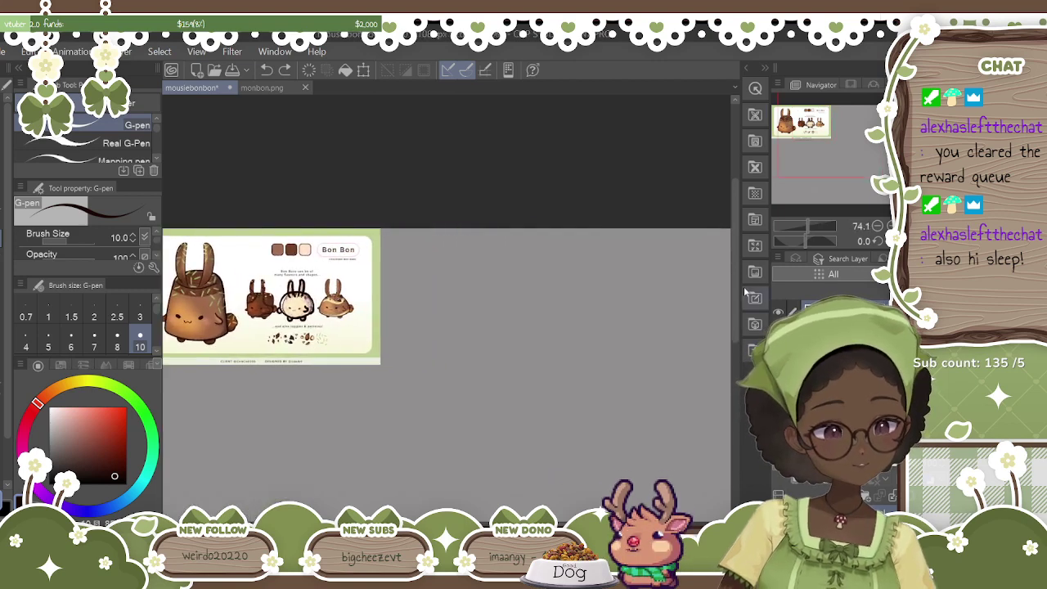
scroll(733, 334, "down", 3)
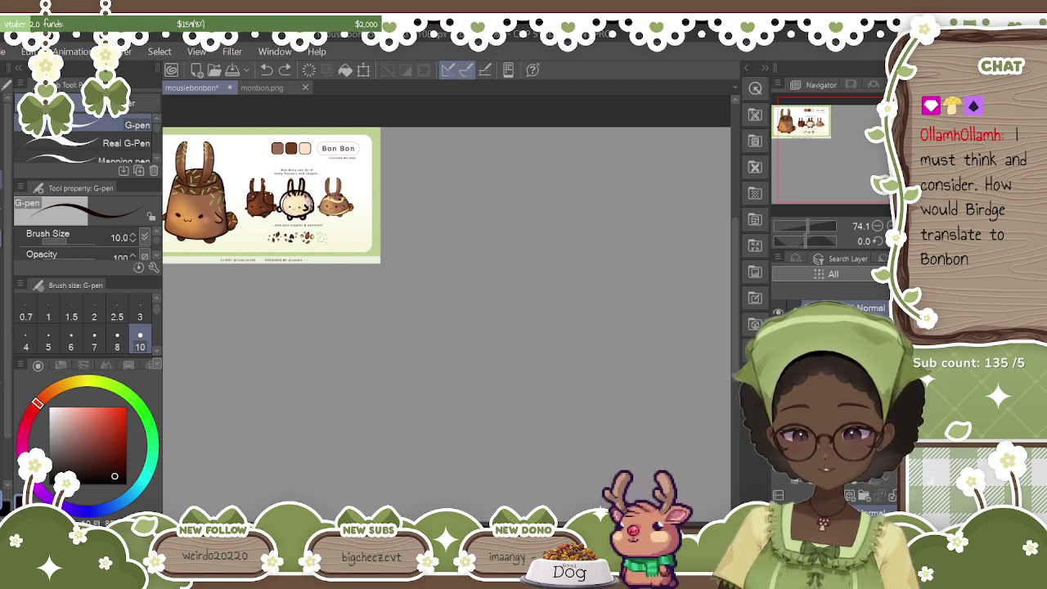
left_click(11, 175)
mouse_move(356, 152)
left_mouse_down()
mouse_move(233, 208)
mouse_move(285, 162)
left_mouse_up()
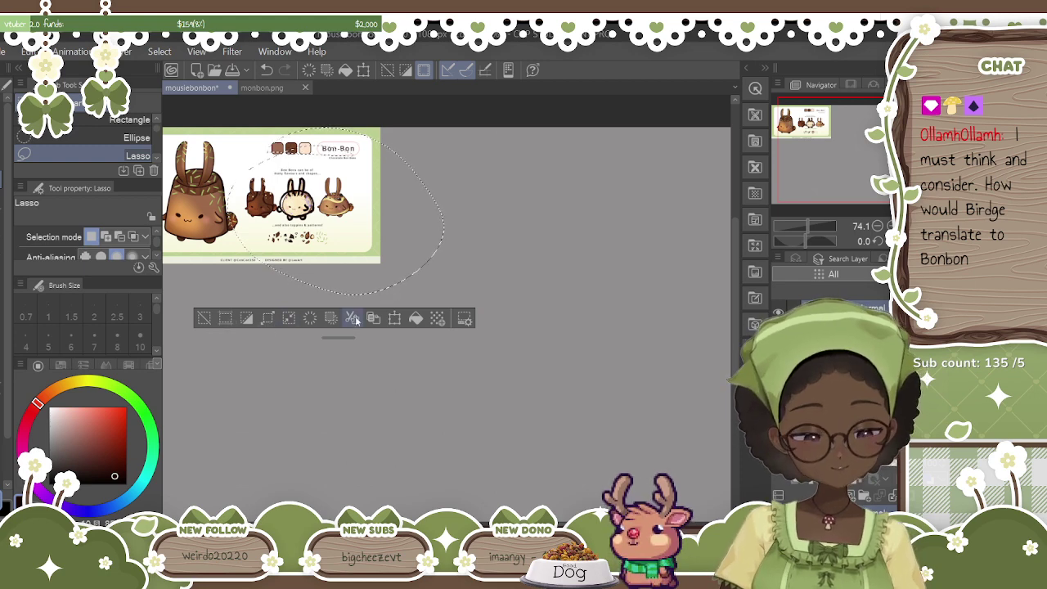
Enlarge the selected Bon Bon line art to several times its size and move it onto the empty canvas beside the reference image.
key("ctrl+minus")
key("ctrl+minus")
key("ctrl+minus")
key("ctrl+minus")
key("ctrl+plus")
key("ctrl+plus")
key("ctrl+minus")
left_click_drag(490, 515, 522, 509)
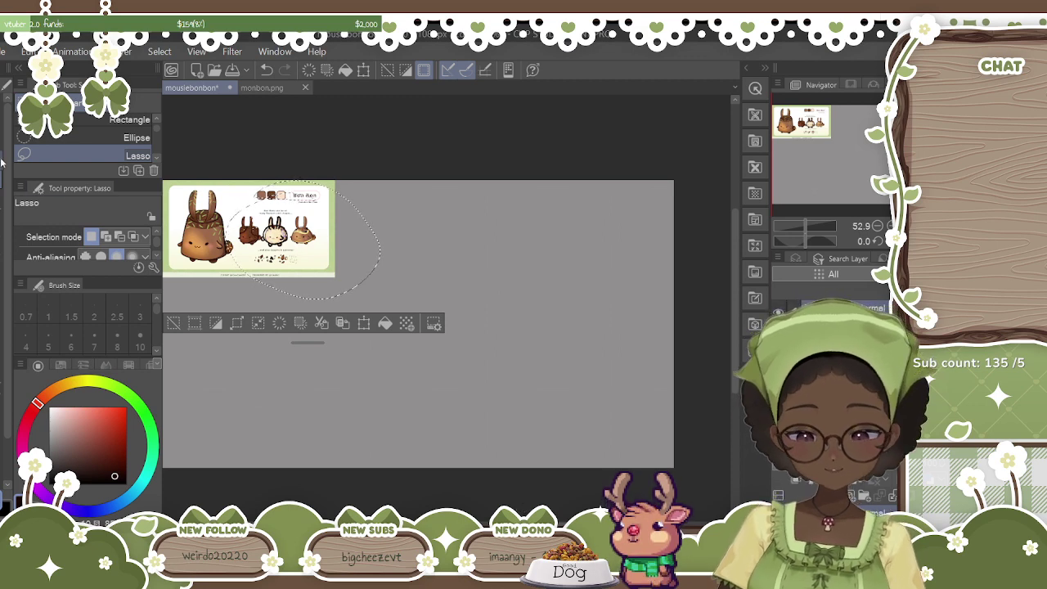
key("ctrl+t")
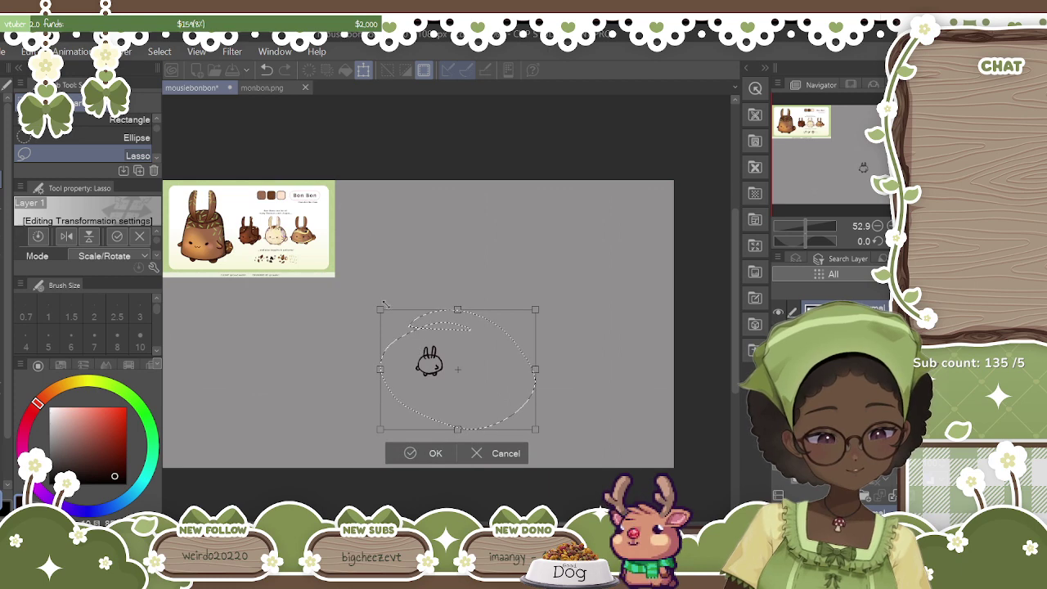
left_click_drag(314, 261, 117, 107)
left_click_drag(439, 353, 589, 451)
left_click_drag(503, 384, 646, 443)
left_click_drag(433, 281, 96, 123)
left_click_drag(486, 360, 545, 437)
left_click_drag(527, 371, 562, 377)
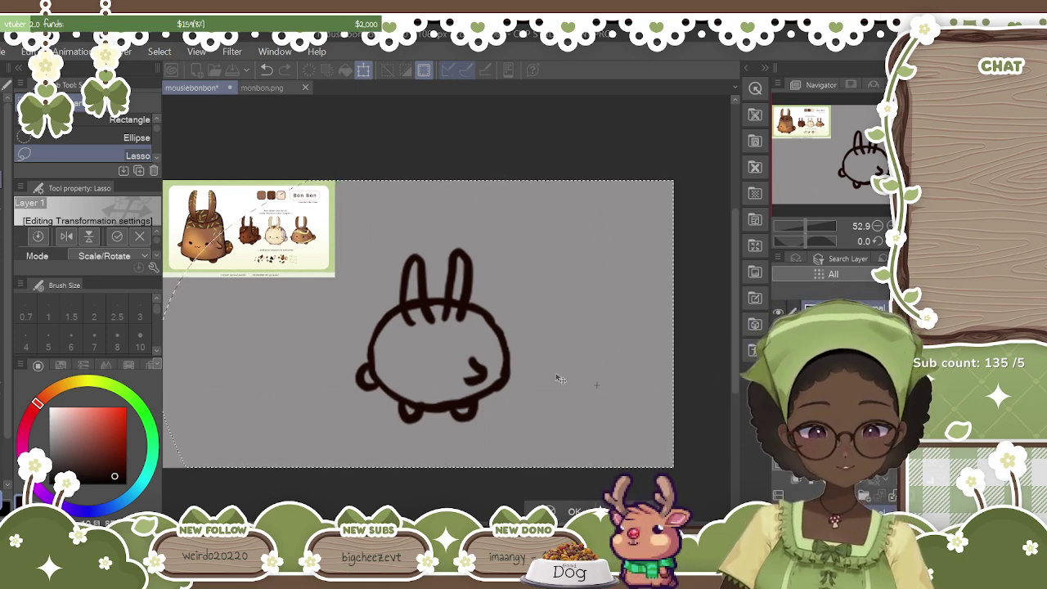
Reposition the enlarged Bon Bon line art near the middle of the canvas, apply the transformation and deselect it.
mouse_move(441, 285)
left_mouse_down()
mouse_move(503, 350)
mouse_move(523, 393)
mouse_move(485, 364)
left_mouse_up()
mouse_move(555, 437)
left_mouse_down()
mouse_move(479, 342)
mouse_move(549, 379)
mouse_move(570, 426)
left_mouse_up()
left_click_drag(212, 110, 158, 67)
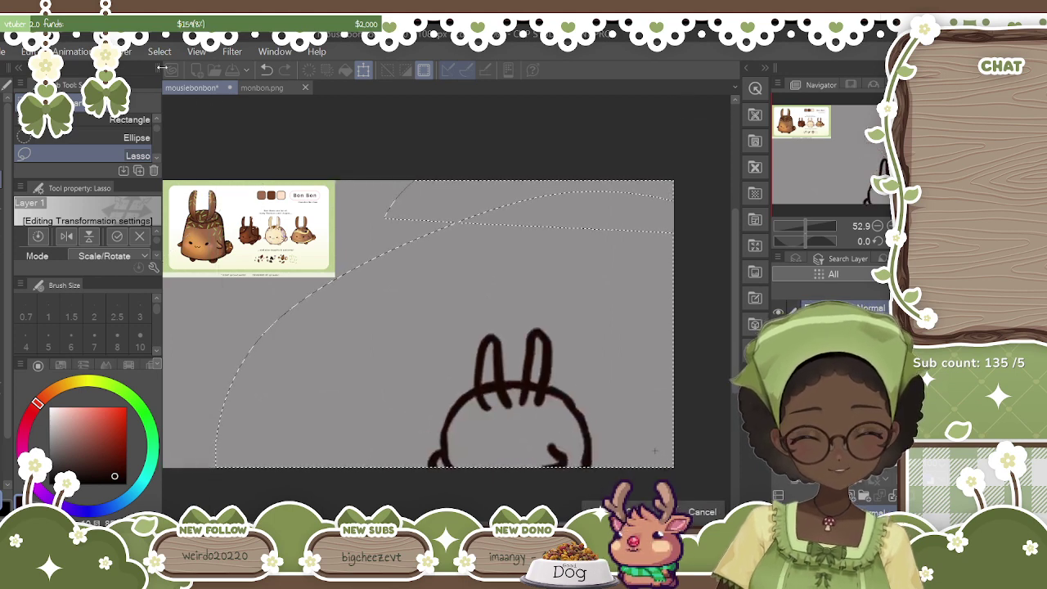
mouse_move(534, 408)
left_mouse_down()
mouse_move(505, 347)
mouse_move(528, 353)
mouse_move(528, 367)
mouse_move(523, 359)
left_mouse_up()
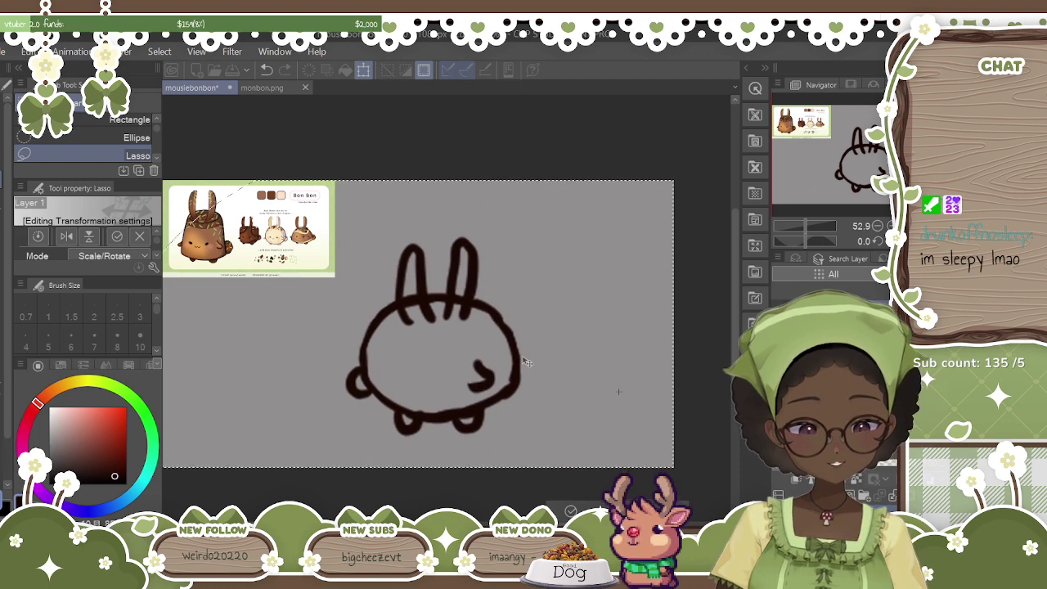
left_click_drag(580, 416, 555, 396)
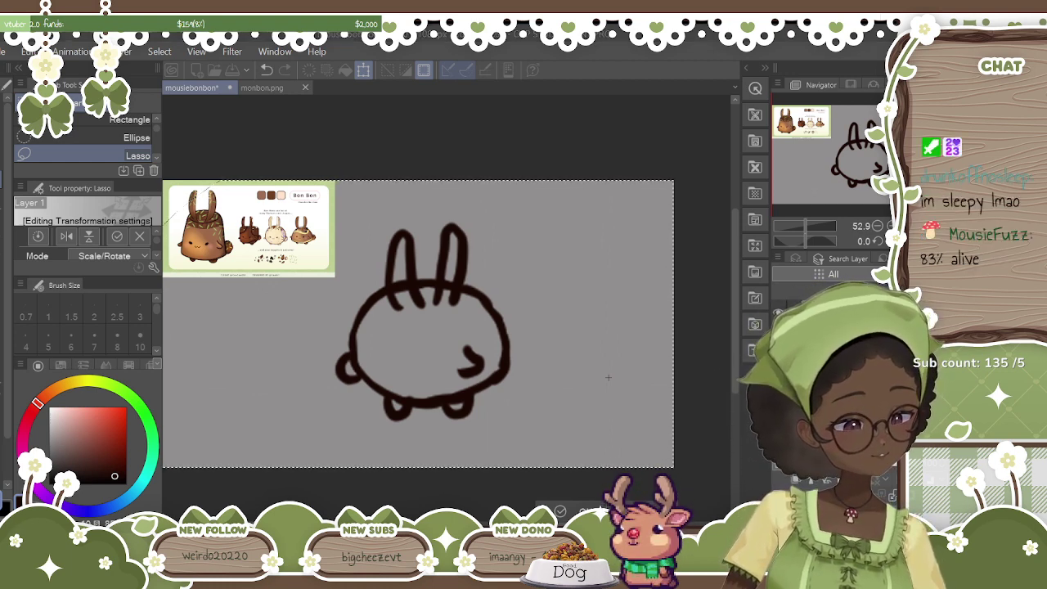
key("Return")
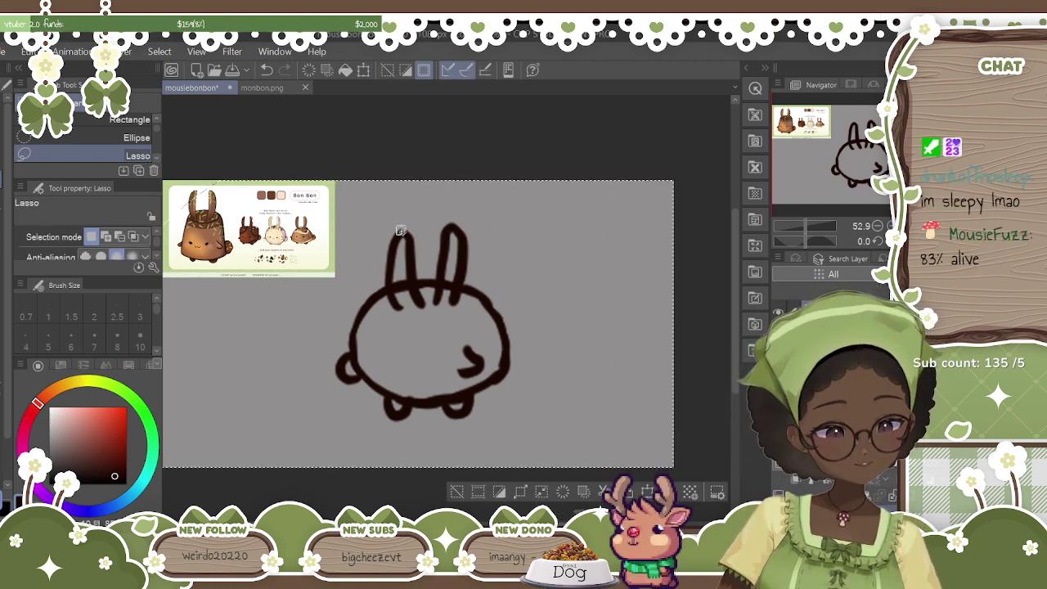
left_click(458, 489)
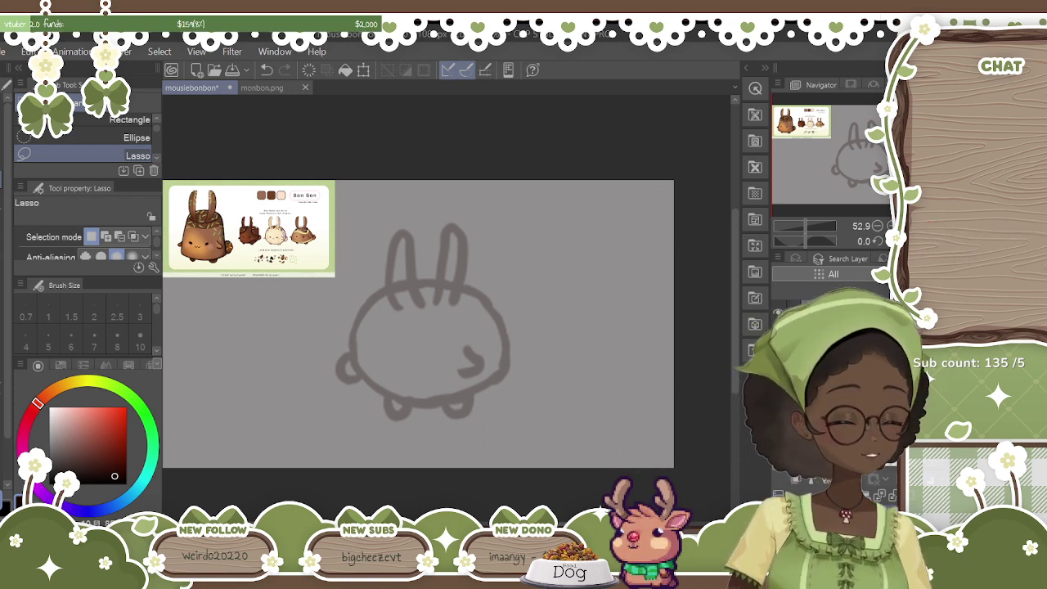
Switch to the G-pen and set its stabilization to 100.
key("p")
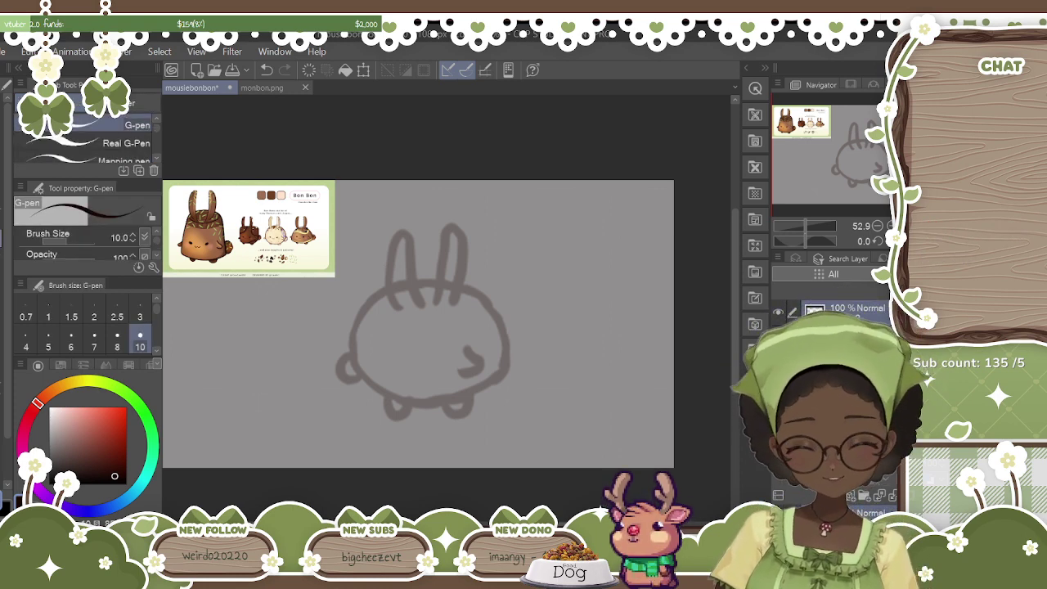
scroll(157, 243, "down", 4)
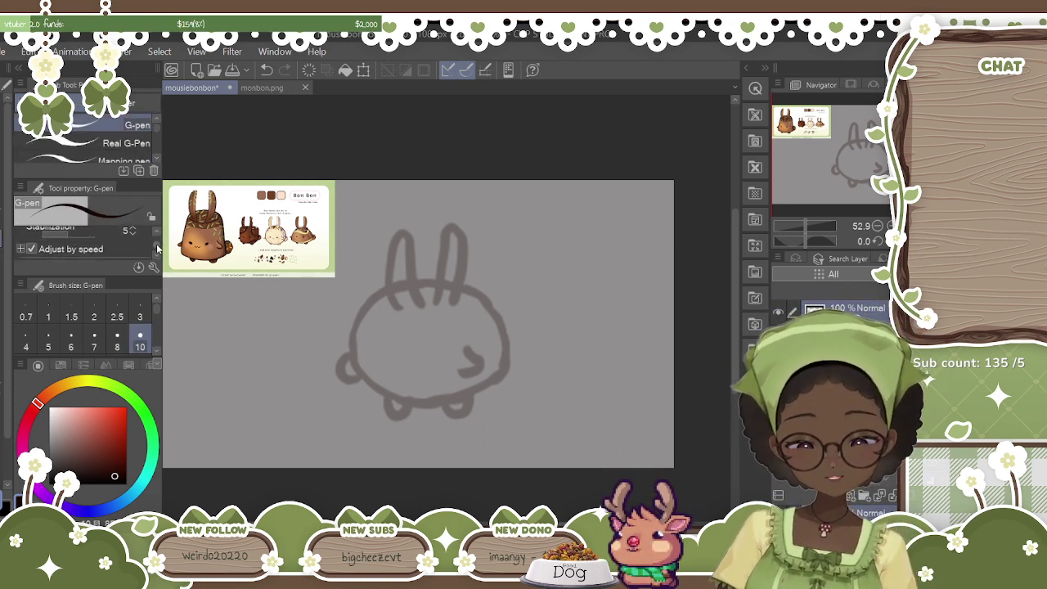
left_click_drag(68, 235, 176, 236)
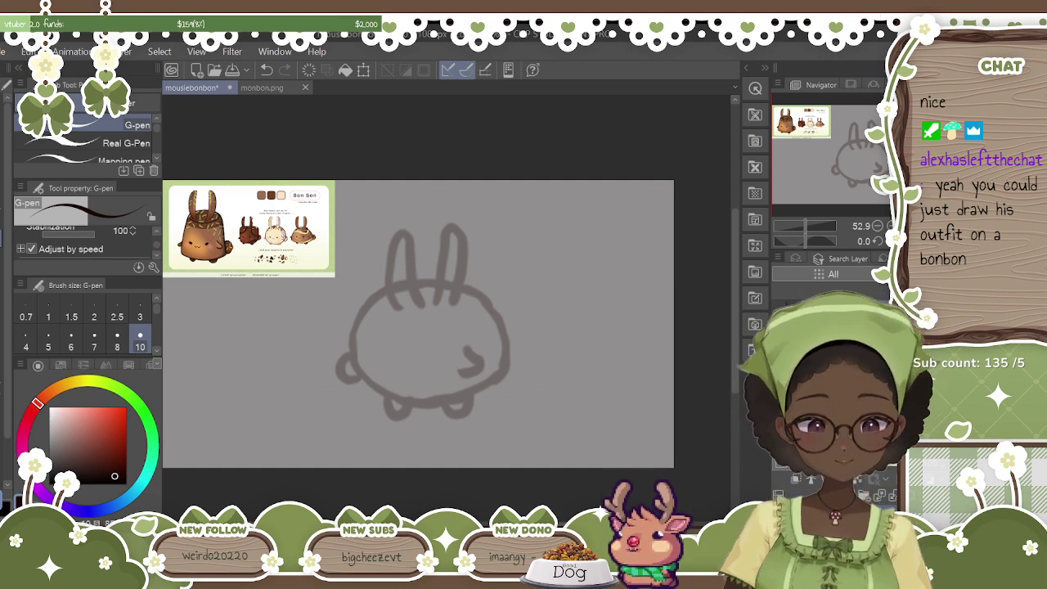
left_click_drag(804, 226, 810, 225)
scroll(734, 298, "down", 3)
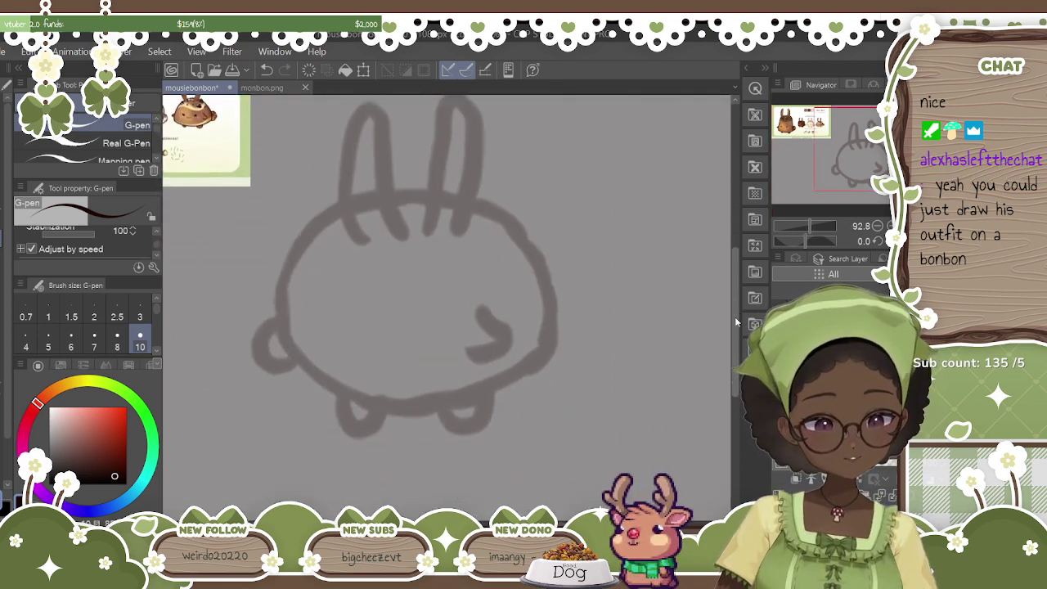
mouse_move(415, 164)
left_mouse_down()
mouse_move(357, 172)
mouse_move(303, 199)
mouse_move(272, 257)
mouse_move(285, 310)
mouse_move(320, 345)
left_mouse_up()
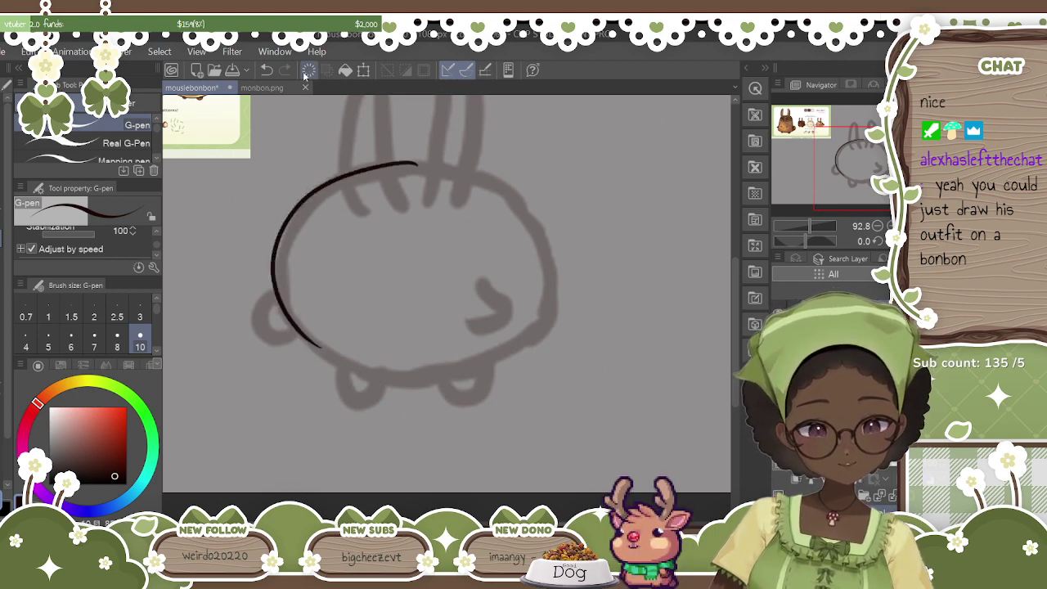
key("ctrl+z")
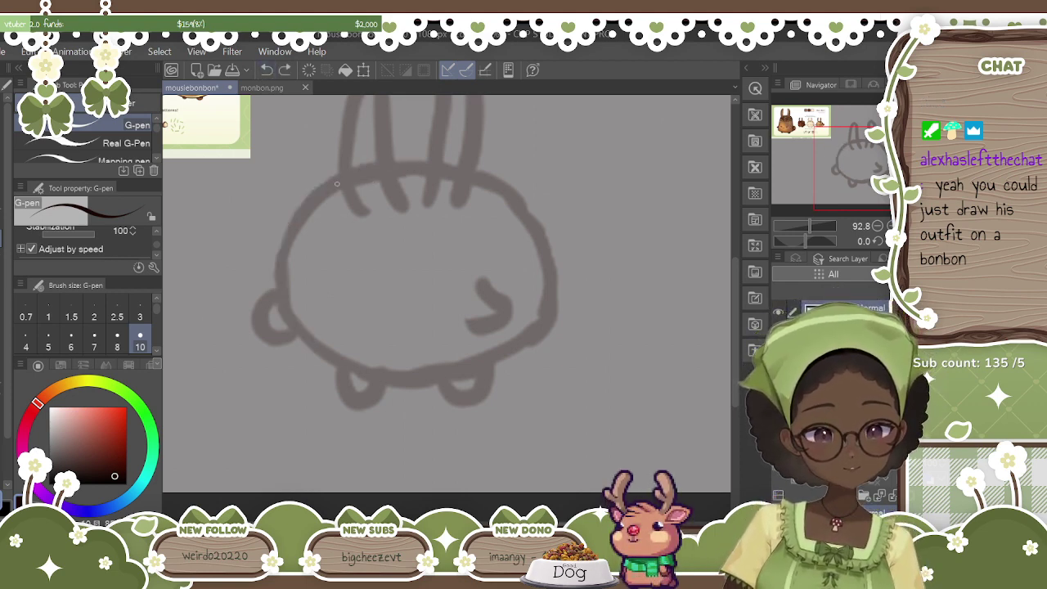
mouse_move(341, 178)
left_mouse_down()
mouse_move(312, 199)
mouse_move(288, 243)
mouse_move(286, 323)
left_mouse_up()
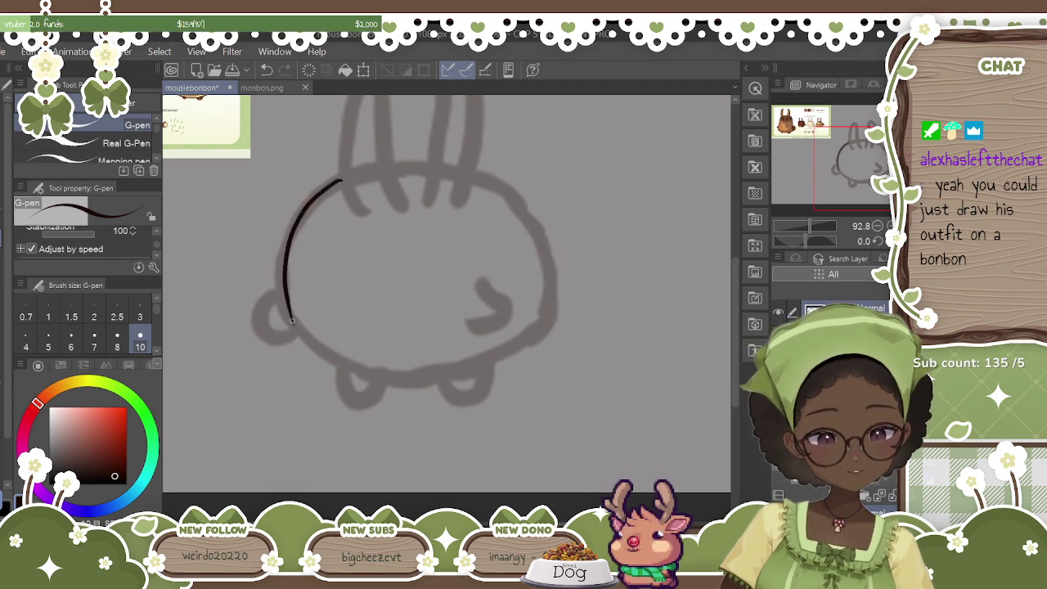
left_click(267, 72)
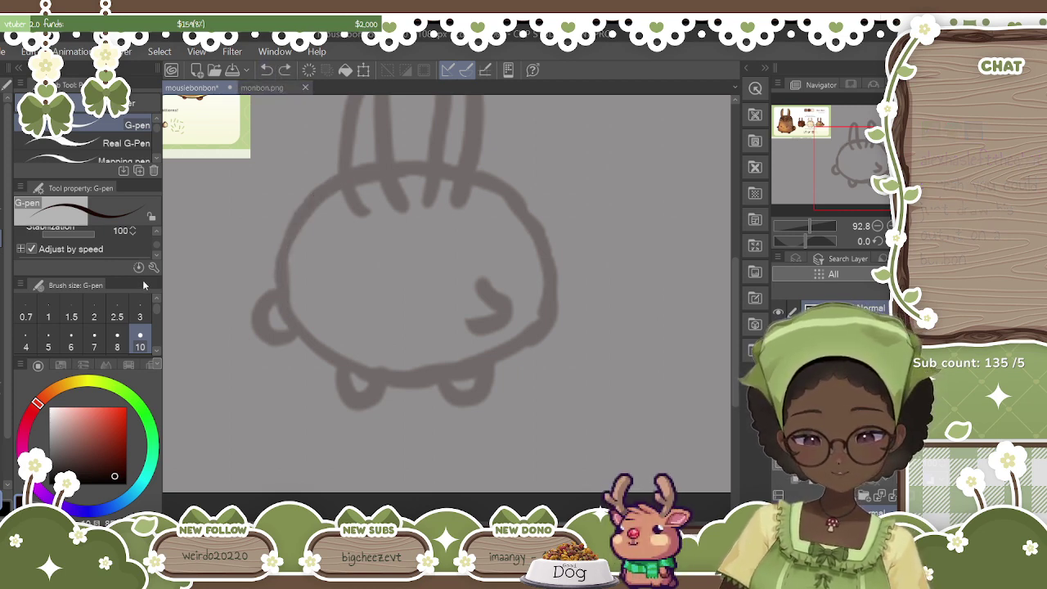
mouse_move(401, 208)
left_mouse_down()
mouse_move(346, 229)
mouse_move(362, 258)
mouse_move(561, 246)
mouse_move(453, 373)
mouse_move(604, 343)
left_mouse_up()
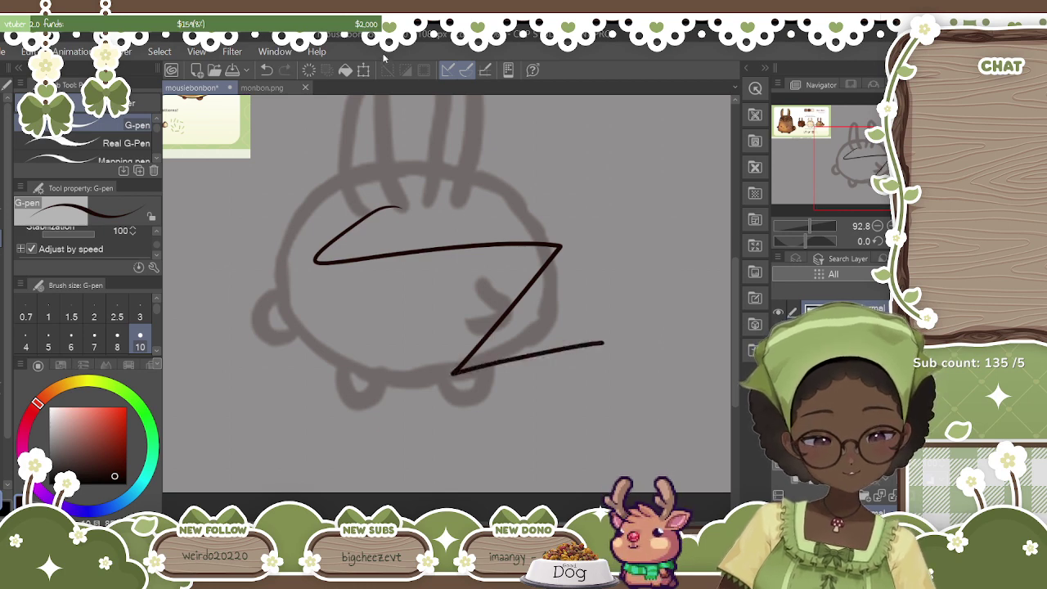
left_click(268, 72)
scroll(157, 241, "up", 3)
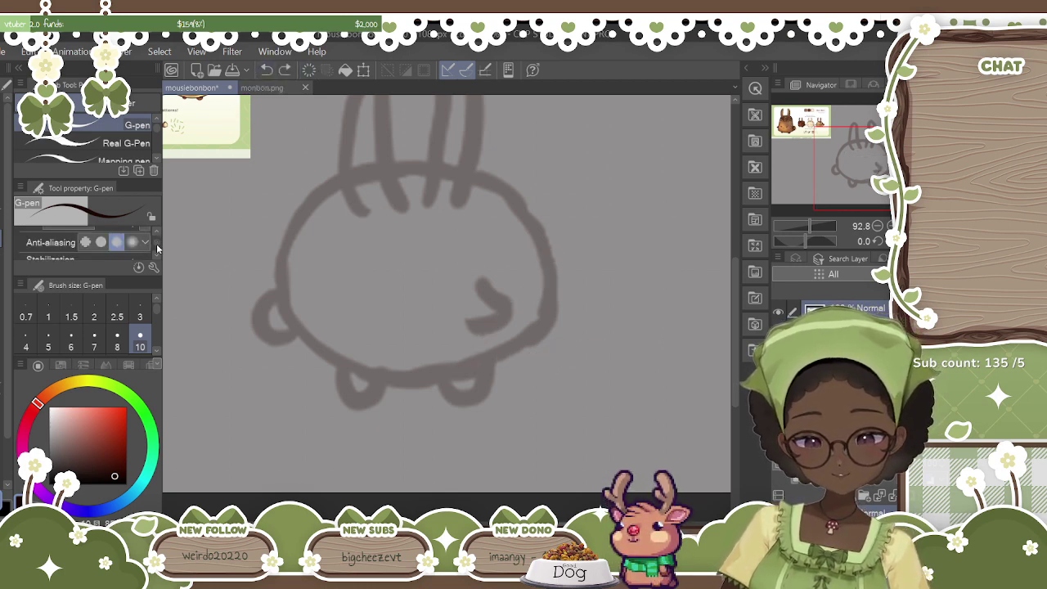
scroll(157, 253, "down", 2)
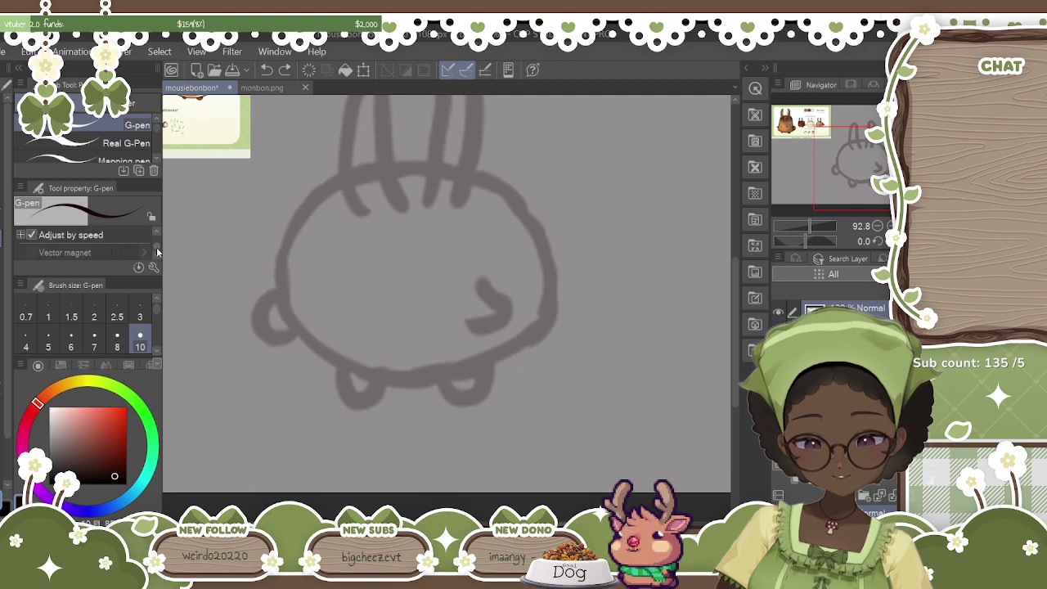
scroll(158, 252, "up", 2)
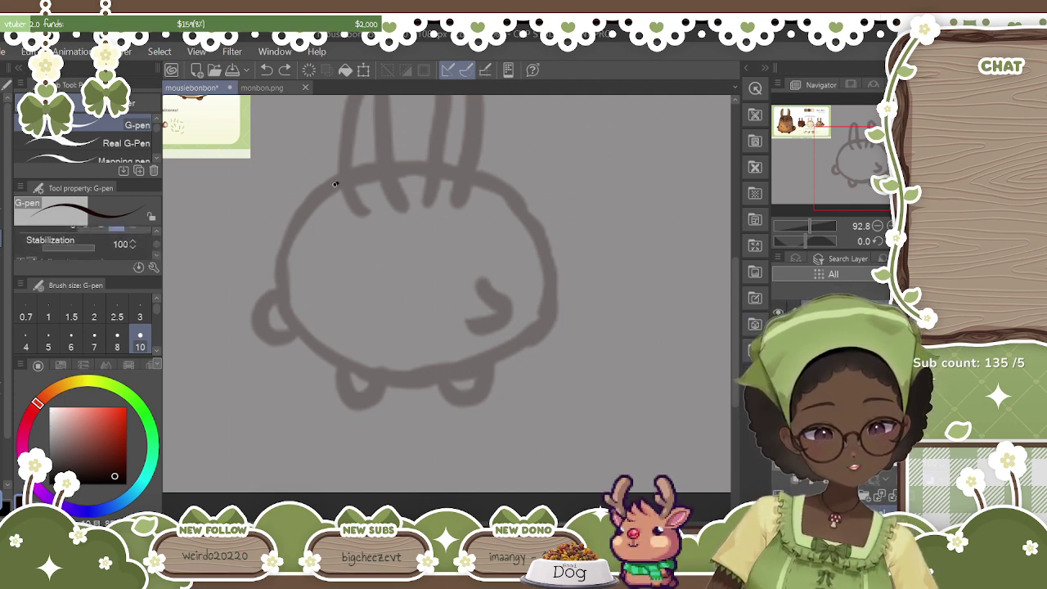
Trace the round body outline over the faded Bon Bon sketch with the dark brown G-pen, leaving the top open between the ears.
mouse_move(307, 208)
left_mouse_down()
mouse_move(284, 298)
mouse_move(335, 362)
mouse_move(426, 382)
mouse_move(479, 369)
mouse_move(548, 315)
left_mouse_up()
mouse_move(550, 249)
left_mouse_down()
mouse_move(536, 218)
mouse_move(479, 175)
left_mouse_up()
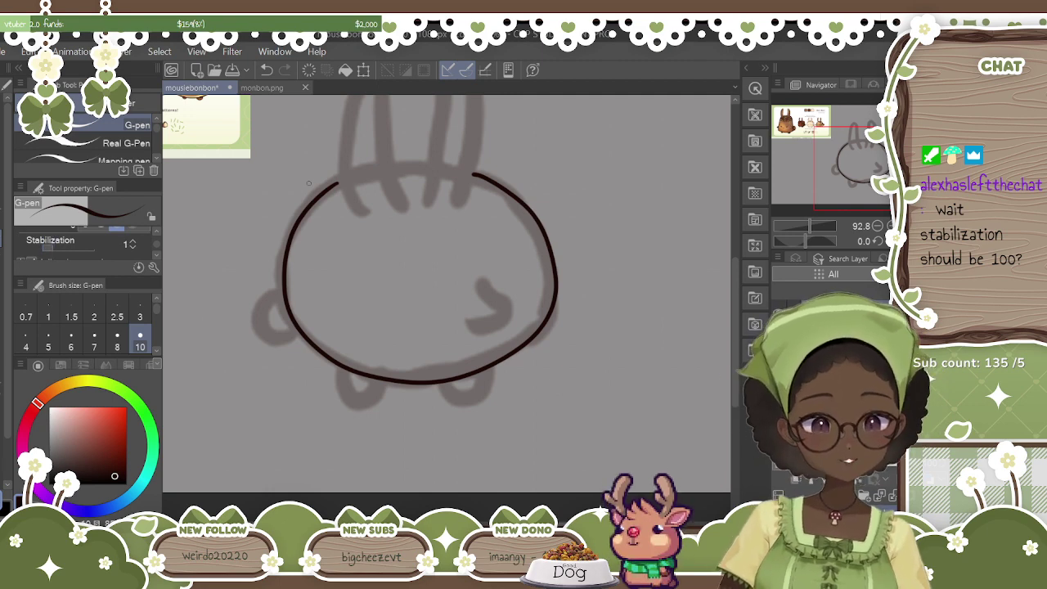
Compare G-pen stabilization 1 and 100 with test strokes around and beside the body, and undo the test strokes.
mouse_move(313, 180)
left_mouse_down()
mouse_move(251, 221)
mouse_move(231, 333)
mouse_move(376, 433)
mouse_move(564, 378)
mouse_move(562, 207)
mouse_move(507, 173)
left_mouse_up()
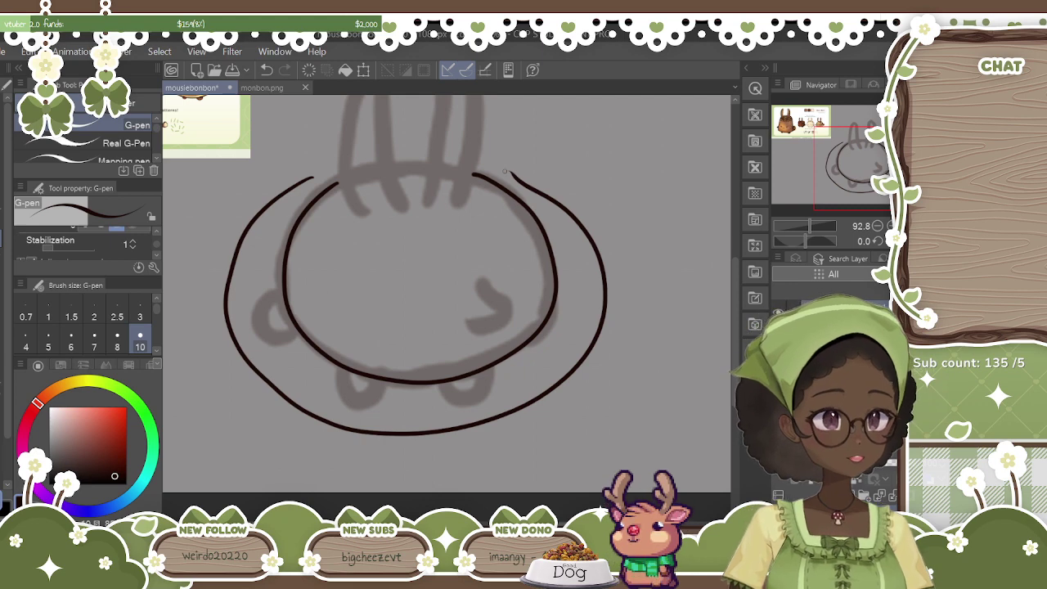
left_click(267, 71)
left_click_drag(54, 249, 96, 245)
left_click_drag(627, 173, 554, 462)
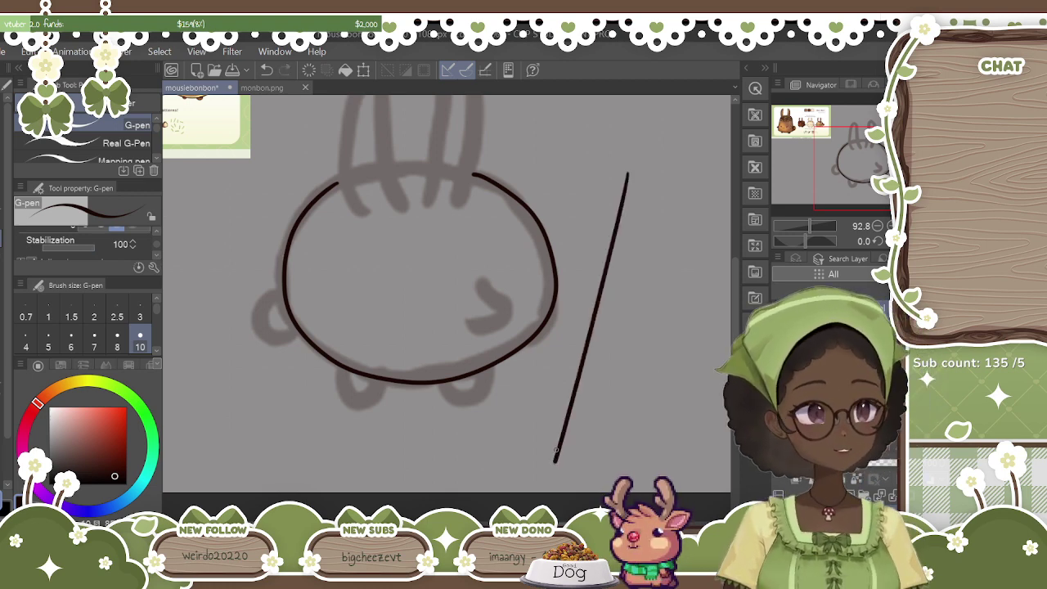
left_click_drag(91, 248, 49, 249)
left_click_drag(650, 175, 610, 476)
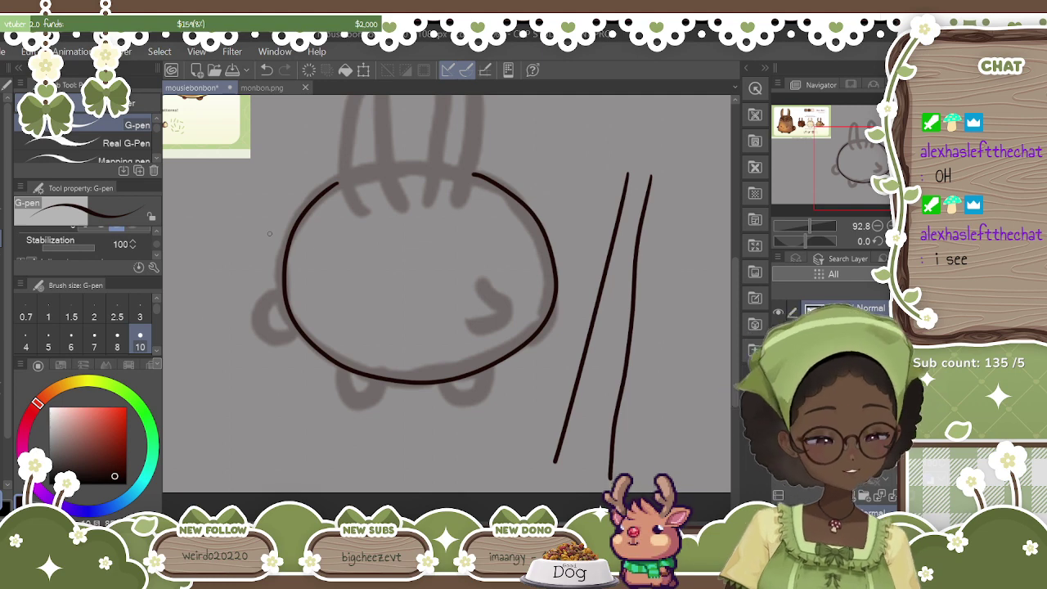
left_click(270, 71)
left_click(270, 71)
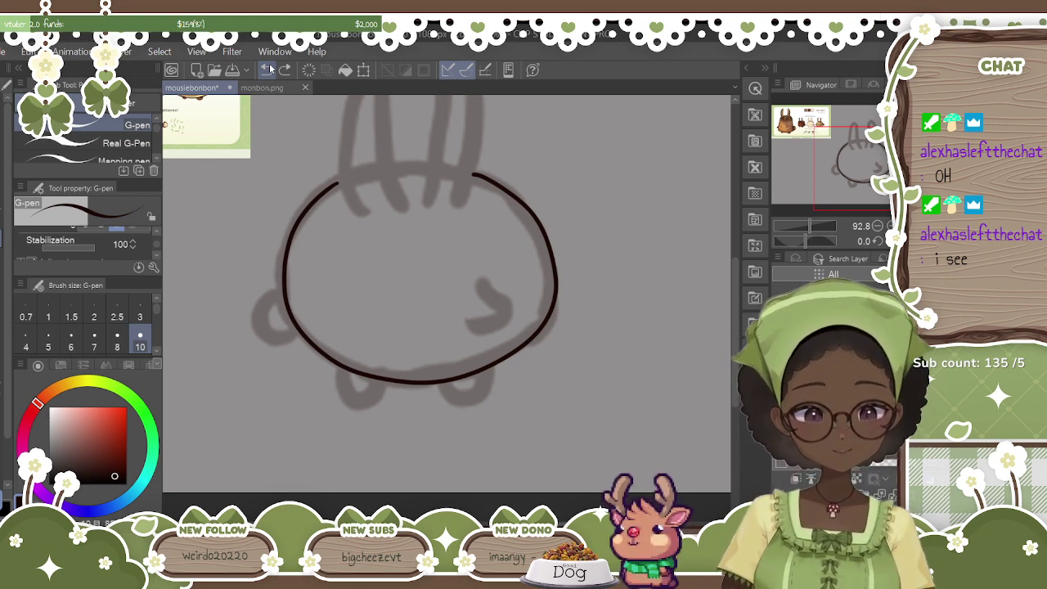
Trace the outer paw on the body's left edge and the curved inner paw, undoing misshapen strokes.
left_click_drag(809, 225, 811, 226)
left_click_drag(735, 301, 737, 274)
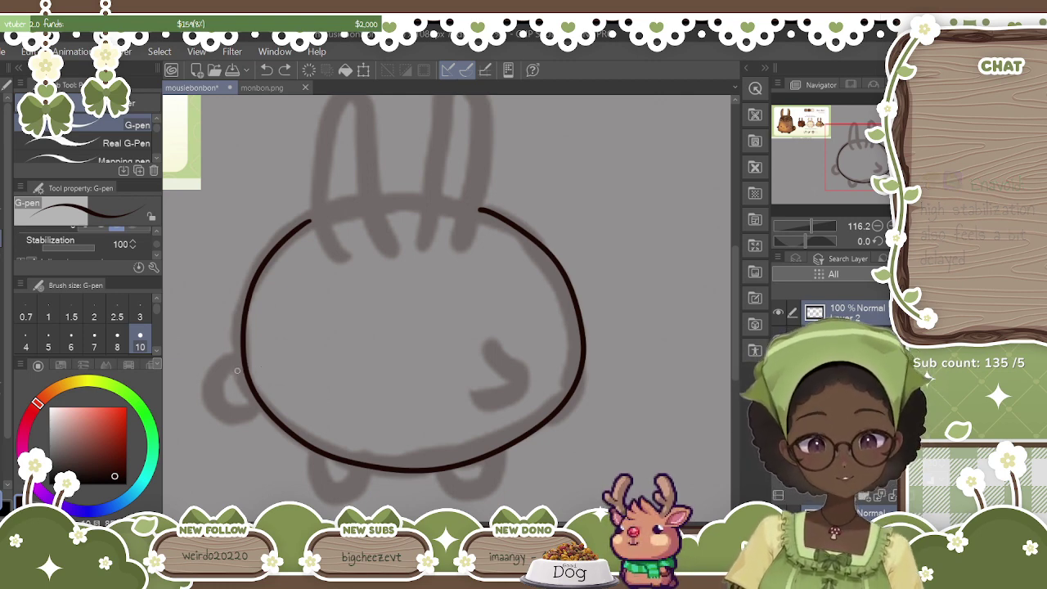
mouse_move(242, 366)
left_mouse_down()
mouse_move(221, 408)
mouse_move(228, 421)
mouse_move(261, 404)
left_mouse_up()
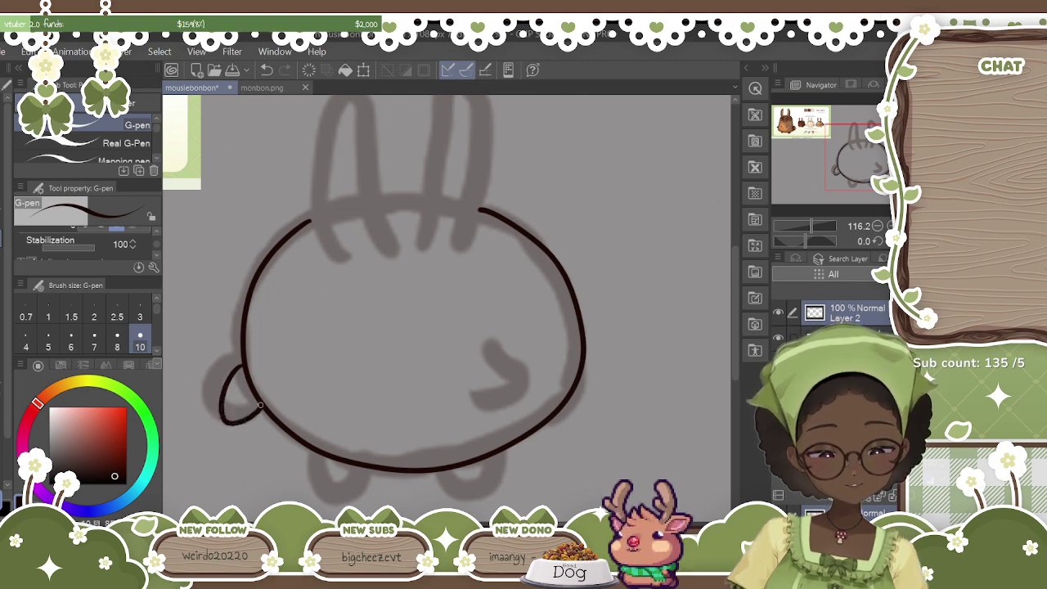
left_click(271, 71)
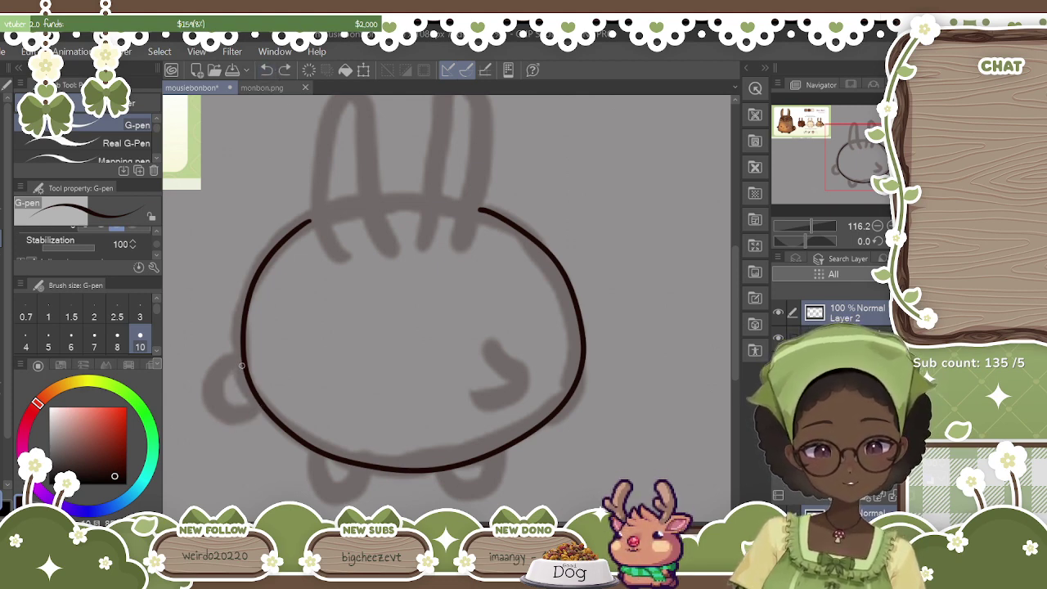
mouse_move(242, 366)
left_mouse_down()
mouse_move(227, 400)
mouse_move(264, 413)
left_mouse_up()
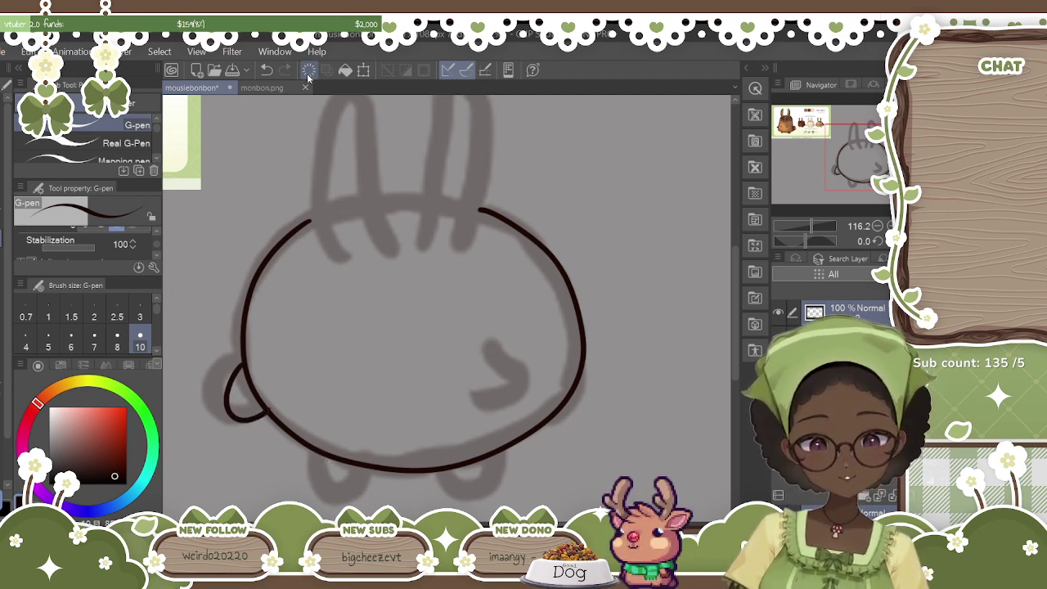
left_click(272, 71)
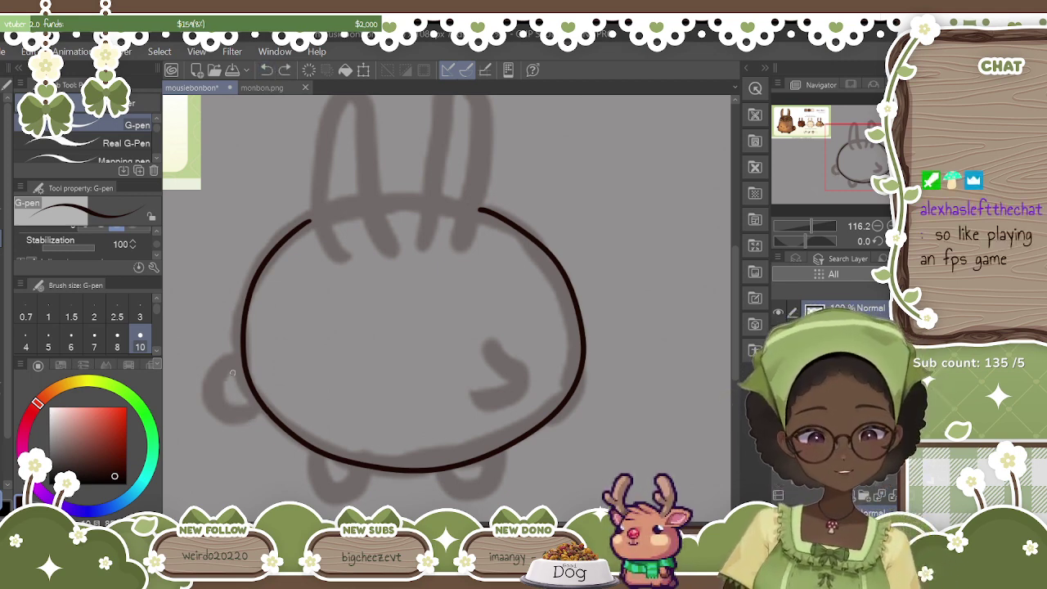
left_click_drag(214, 357, 211, 424)
key("ctrl+z")
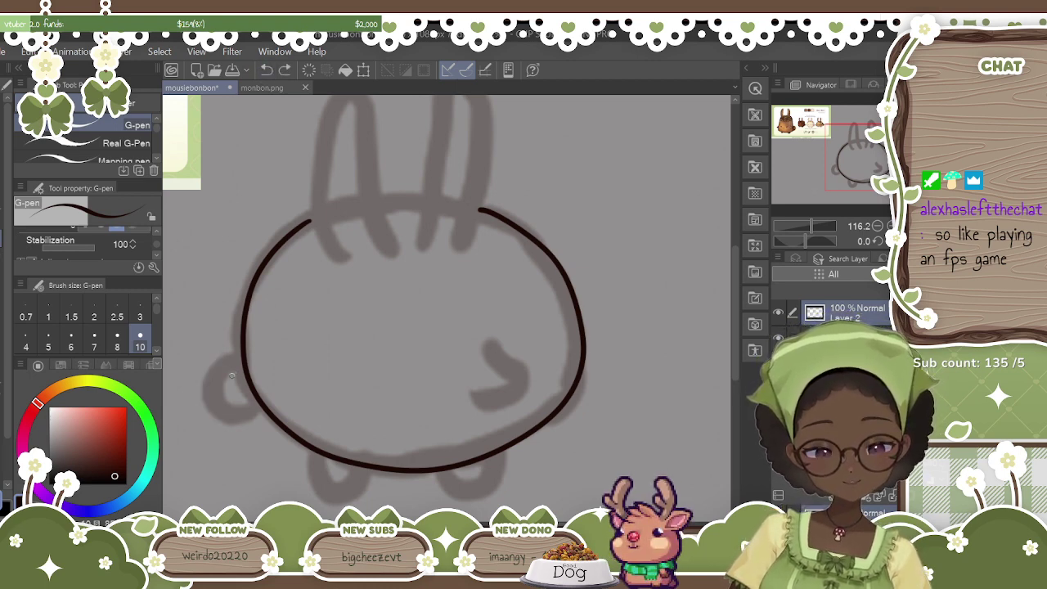
mouse_move(240, 357)
left_mouse_down()
mouse_move(221, 398)
mouse_move(245, 416)
mouse_move(263, 411)
left_mouse_up()
mouse_move(491, 348)
left_mouse_down()
mouse_move(520, 375)
mouse_move(518, 390)
mouse_move(471, 400)
left_mouse_up()
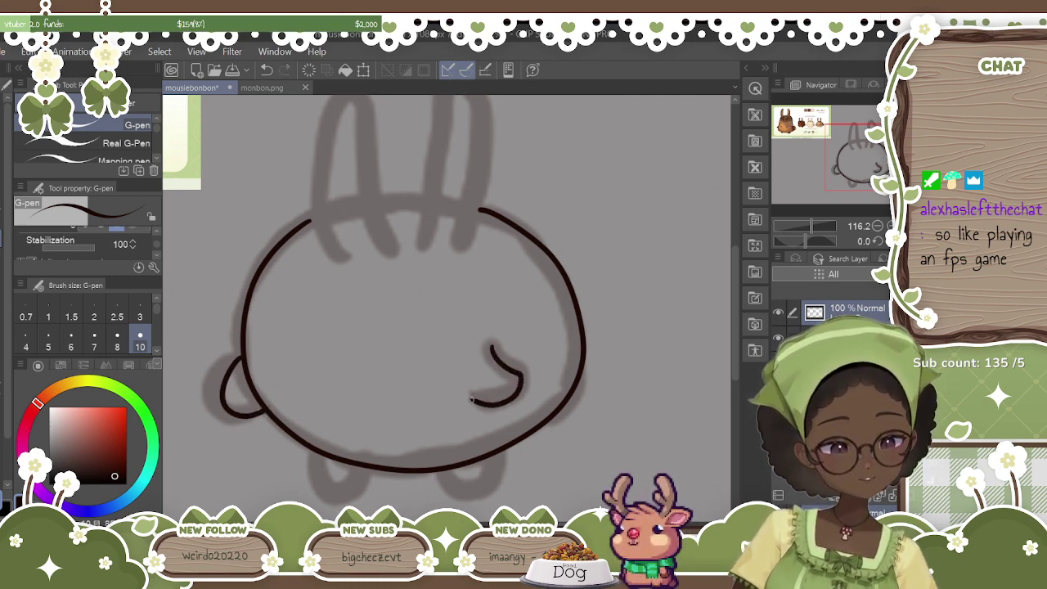
Draw a long, thin wavy tail with two nearly parallel lines extending from the body's lower right side.
scroll(471, 400, "right", 3)
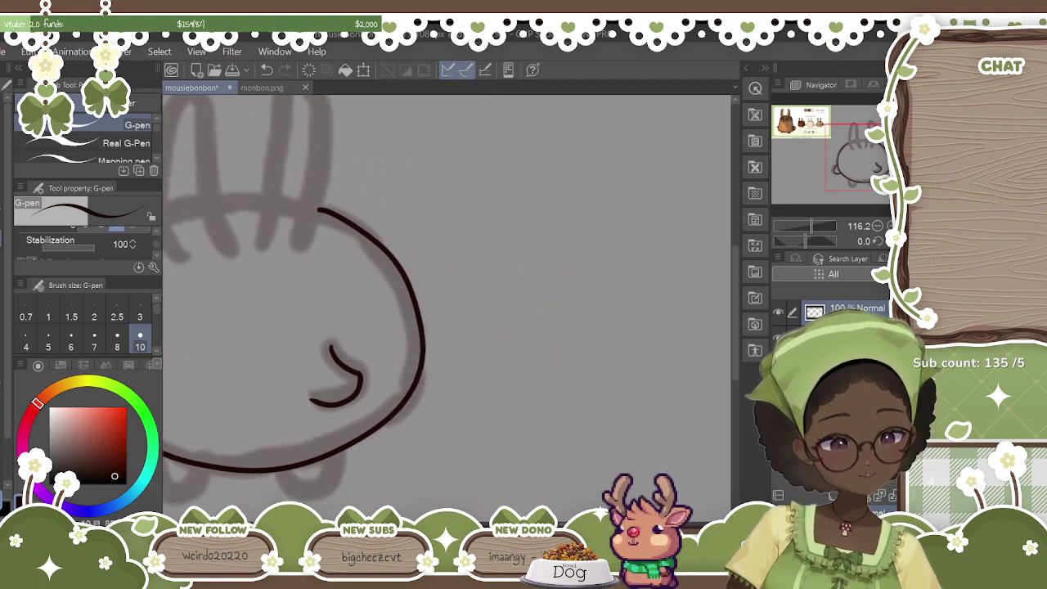
mouse_move(420, 378)
left_mouse_down()
mouse_move(473, 358)
mouse_move(525, 376)
mouse_move(600, 376)
mouse_move(648, 331)
left_mouse_up()
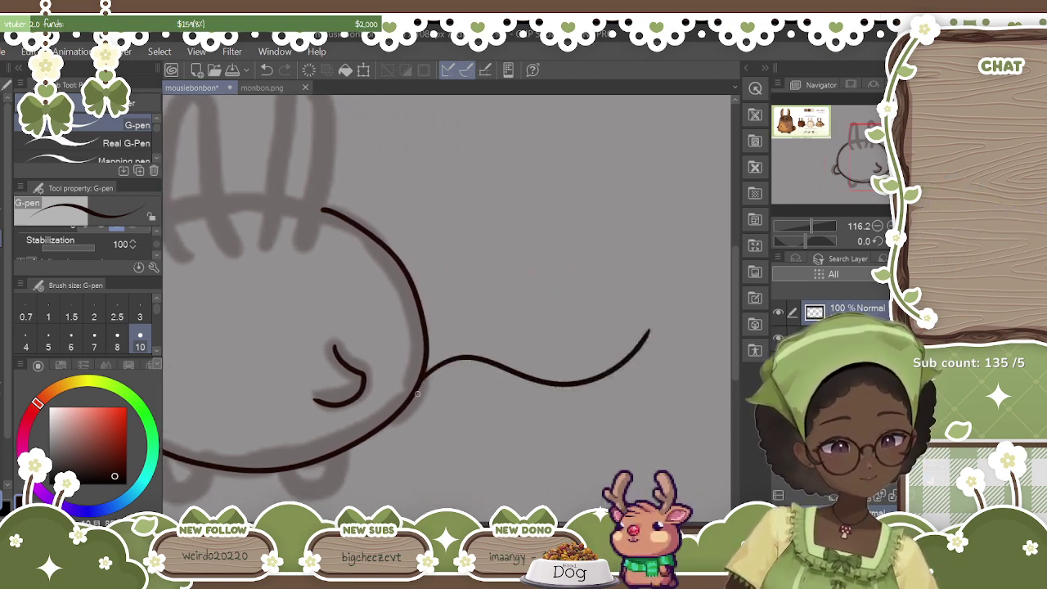
mouse_move(415, 394)
left_mouse_down()
mouse_move(473, 372)
mouse_move(572, 395)
mouse_move(617, 378)
mouse_move(648, 331)
mouse_move(734, 313)
left_mouse_up()
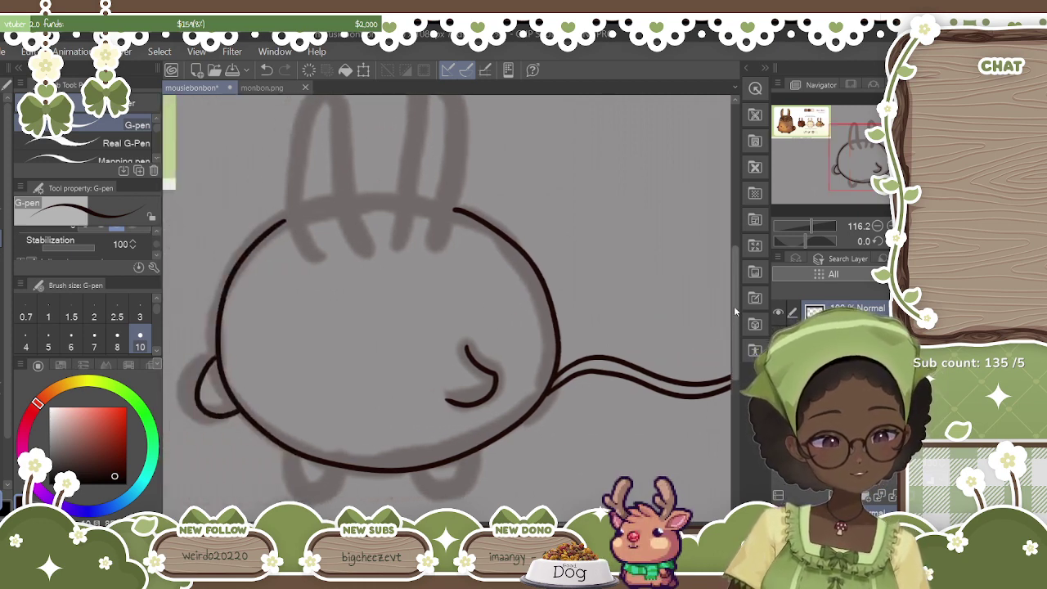
Trace the two small rounded feet beneath the body with the dark brown G-pen.
scroll(732, 308, "down", 3)
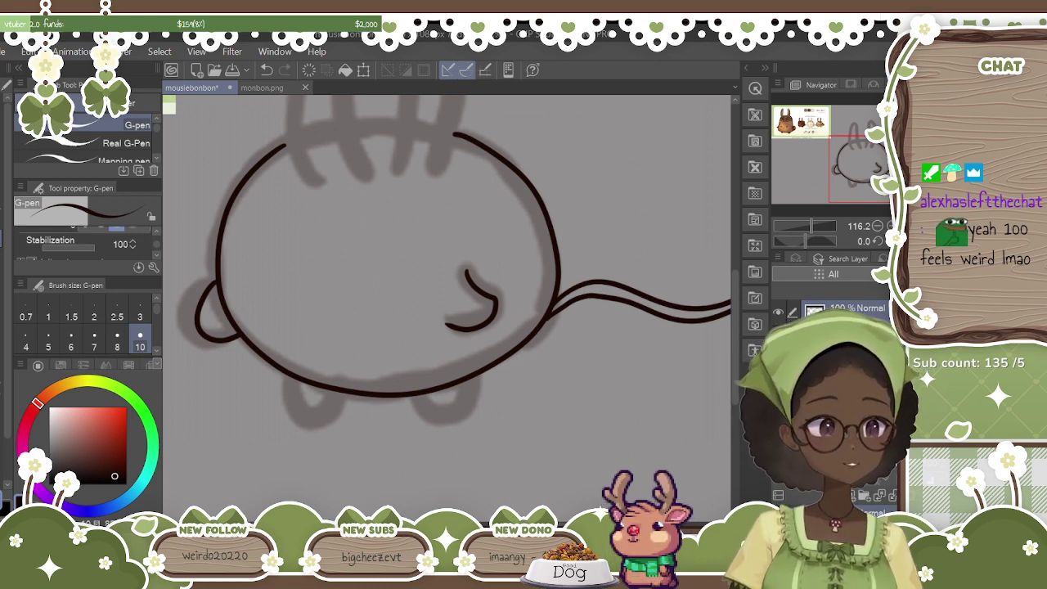
mouse_move(292, 377)
left_mouse_down()
mouse_move(295, 417)
mouse_move(316, 427)
mouse_move(342, 394)
left_mouse_up()
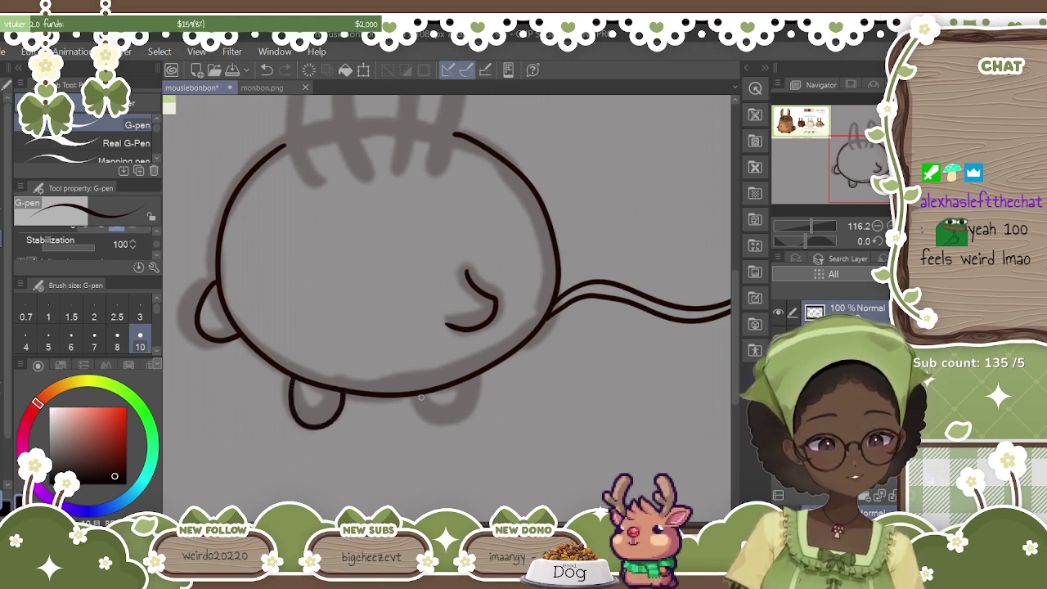
mouse_move(420, 398)
left_mouse_down()
mouse_move(457, 417)
mouse_move(473, 376)
left_mouse_up()
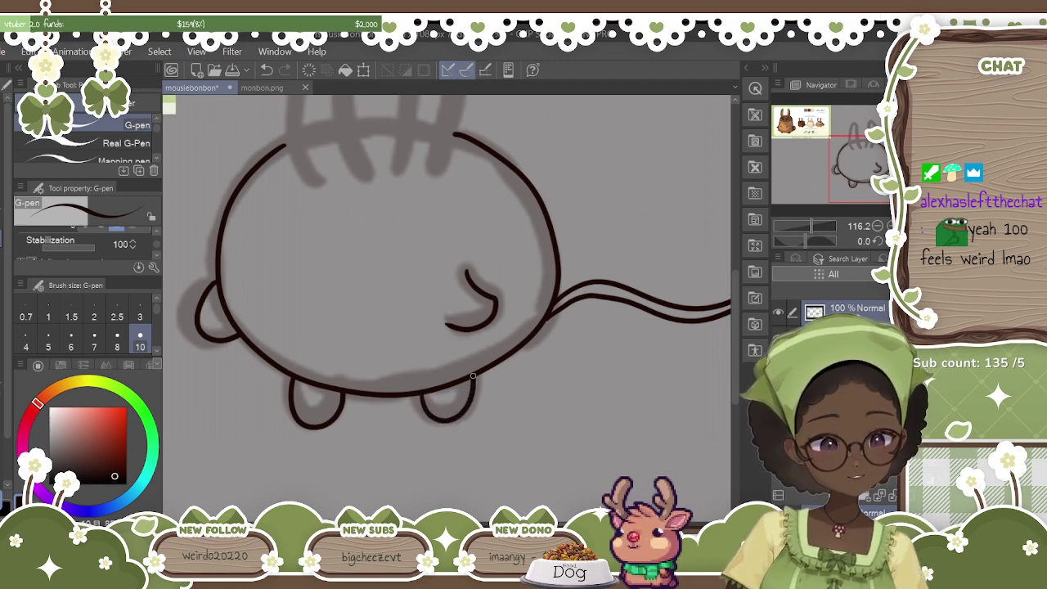
Ink the tall left ear over the sketch, undoing a misplaced first stroke, and make a first pass at the right ear.
left_click_drag(735, 346, 735, 337)
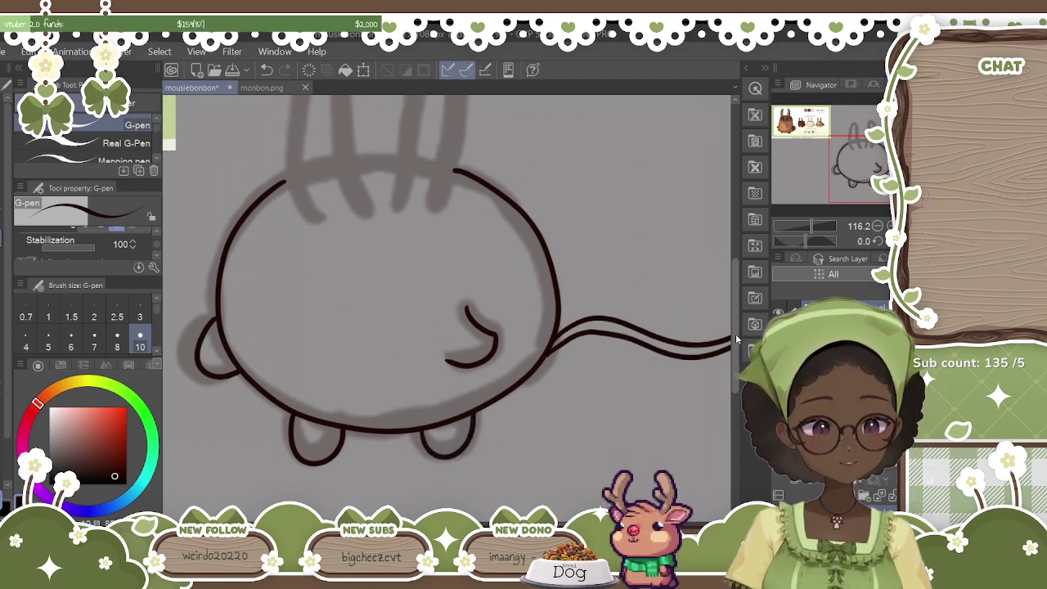
scroll(734, 336, "up", 5)
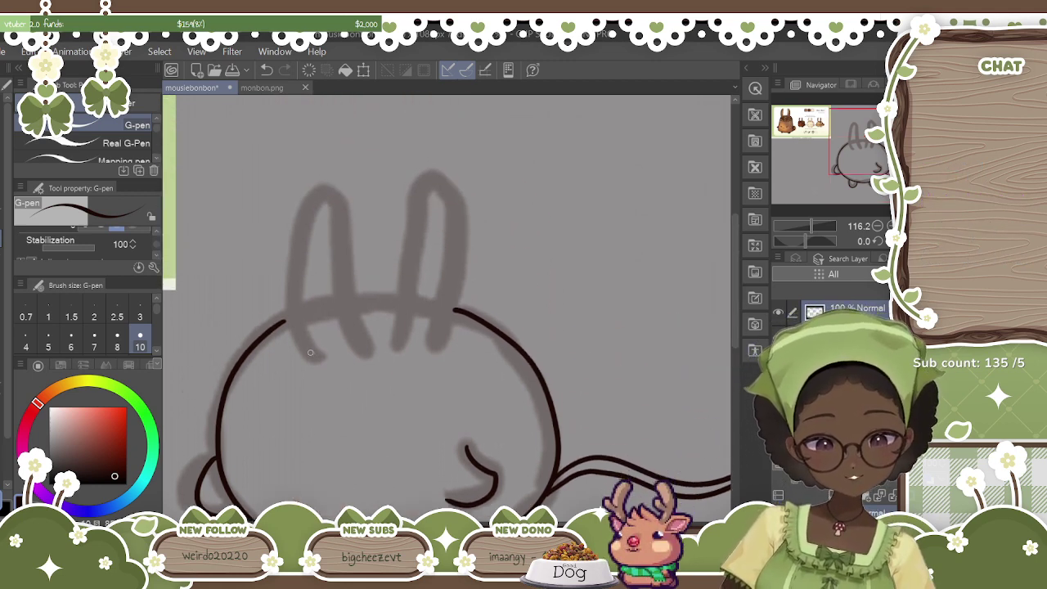
mouse_move(311, 353)
left_mouse_down()
mouse_move(287, 304)
mouse_move(284, 256)
left_mouse_up()
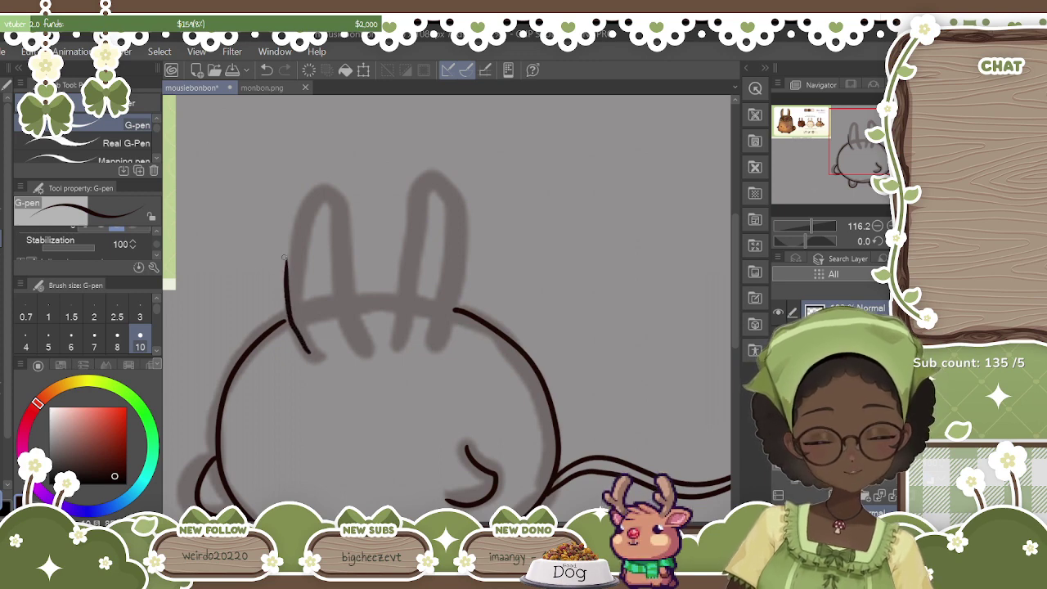
key("ctrl+z")
mouse_move(300, 346)
left_mouse_down()
mouse_move(291, 234)
mouse_move(318, 181)
mouse_move(336, 173)
mouse_move(349, 193)
mouse_move(349, 286)
mouse_move(363, 344)
mouse_move(410, 309)
mouse_move(431, 193)
mouse_move(458, 198)
mouse_move(449, 325)
left_mouse_up()
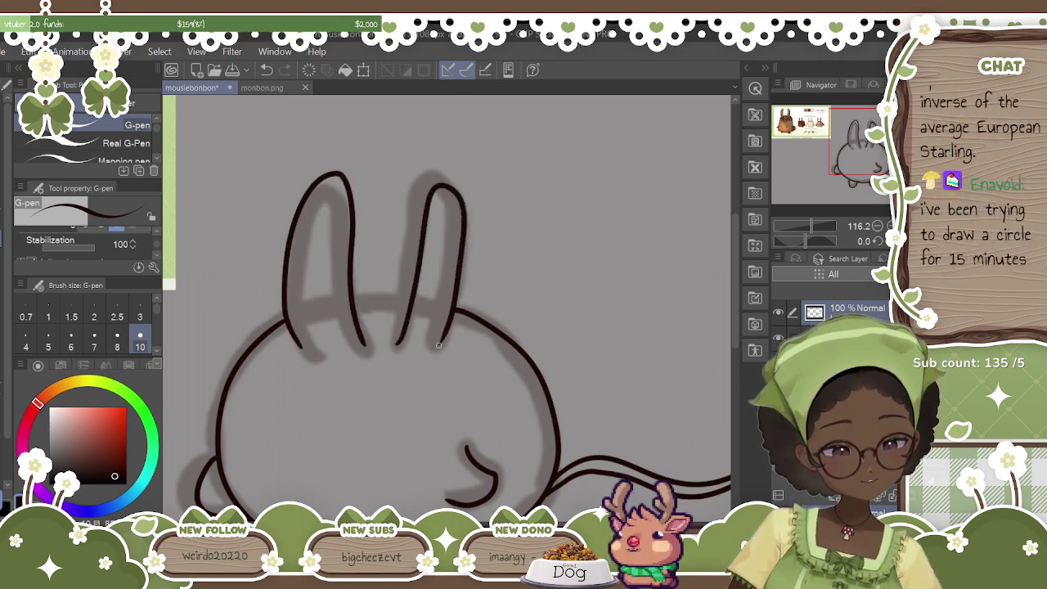
Undo the misshapen right-ear strokes and redraw the right ear as one slim, tapered outline over the sketch.
left_click(268, 71)
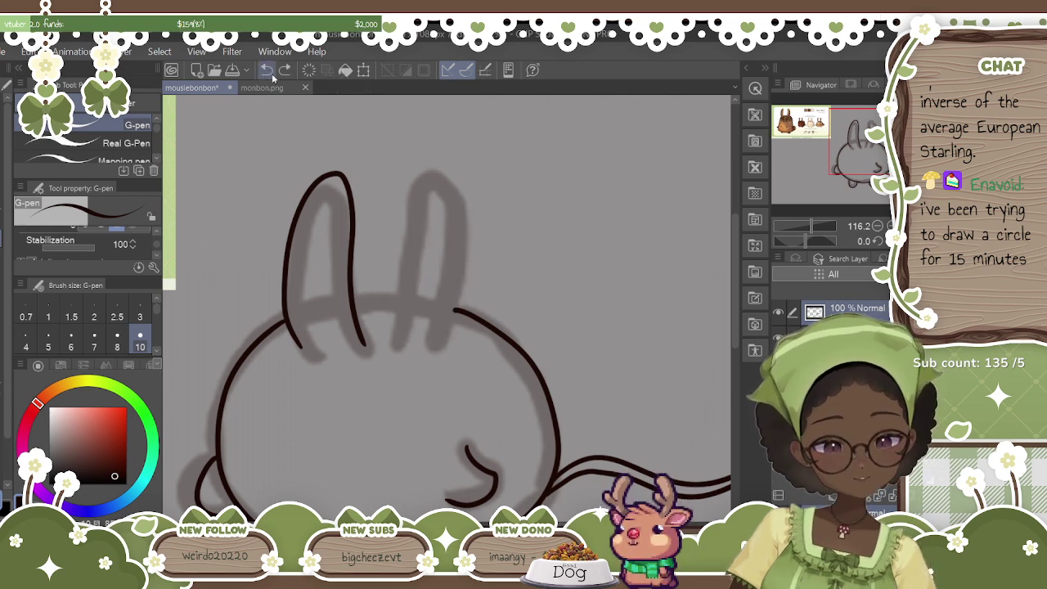
mouse_move(398, 344)
left_mouse_down()
mouse_move(402, 260)
mouse_move(441, 175)
mouse_move(450, 184)
left_mouse_up()
left_click(268, 72)
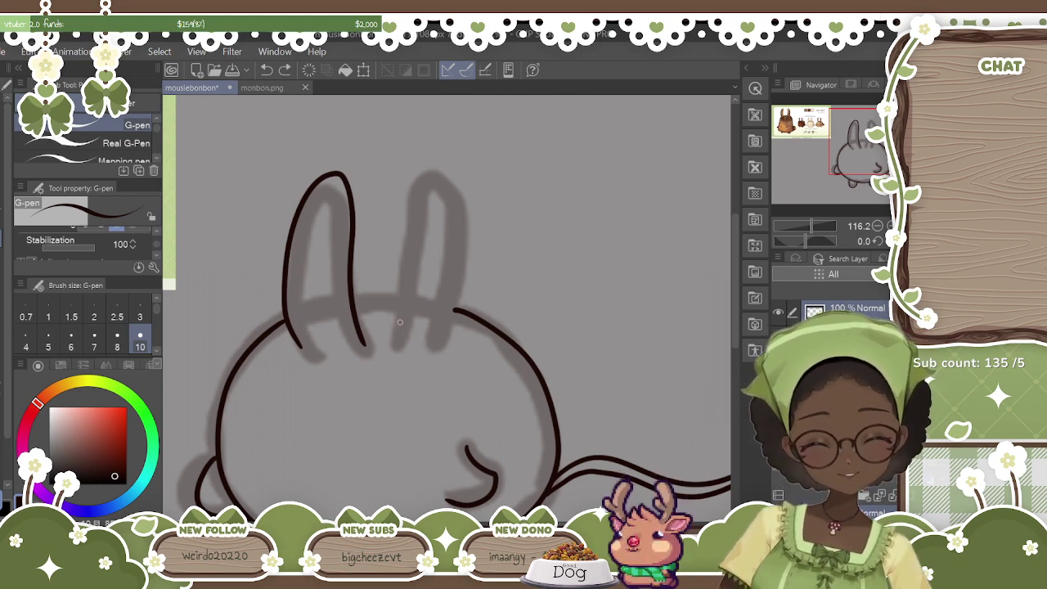
mouse_move(396, 337)
left_mouse_down()
mouse_move(410, 218)
mouse_move(429, 186)
mouse_move(458, 177)
mouse_move(472, 239)
mouse_move(436, 351)
left_mouse_up()
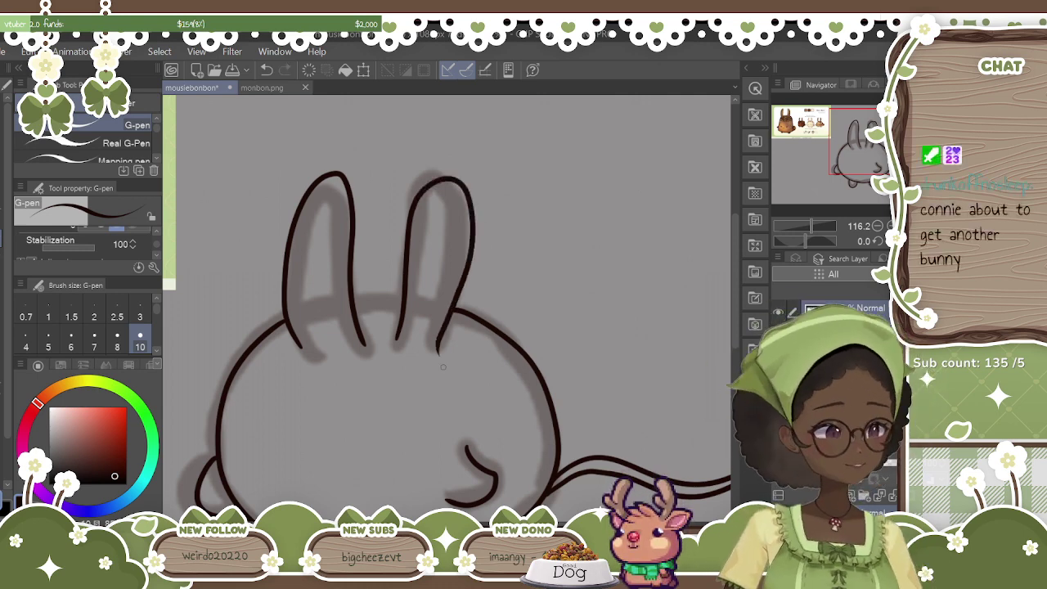
left_click(267, 71)
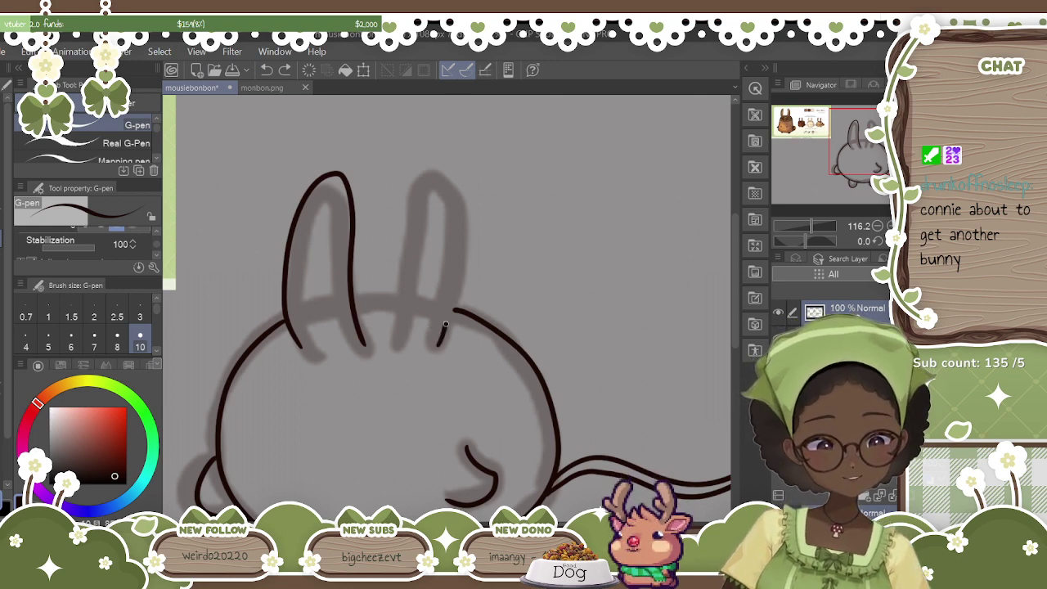
left_click_drag(444, 327, 459, 250)
left_click(268, 72)
mouse_move(443, 325)
left_mouse_down()
mouse_move(439, 341)
mouse_move(455, 288)
mouse_move(448, 206)
mouse_move(411, 227)
mouse_move(392, 344)
left_mouse_up()
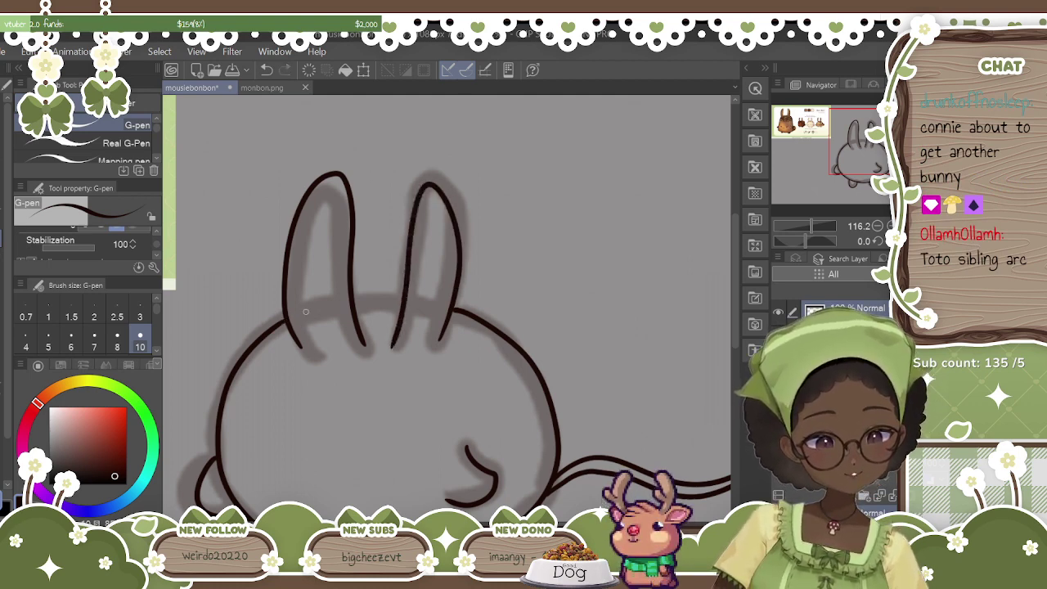
Draw a short, slightly arched head line joining the inner edges of the two ears, undoing the badly placed attempts.
left_click_drag(373, 301, 418, 305)
left_click(263, 73)
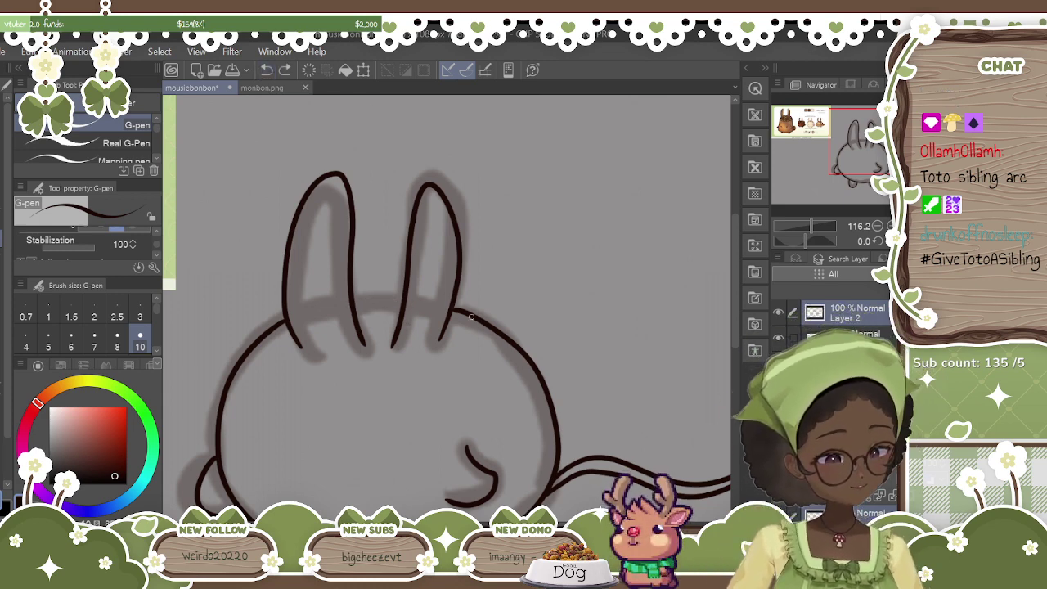
scroll(446, 316, "up", 5)
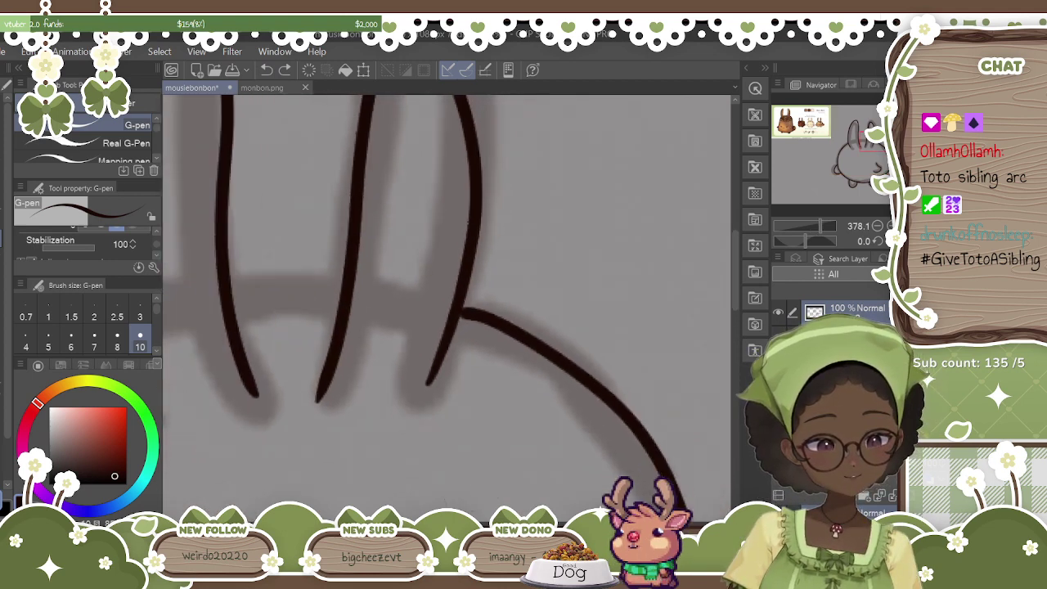
left_click_drag(463, 314, 633, 313)
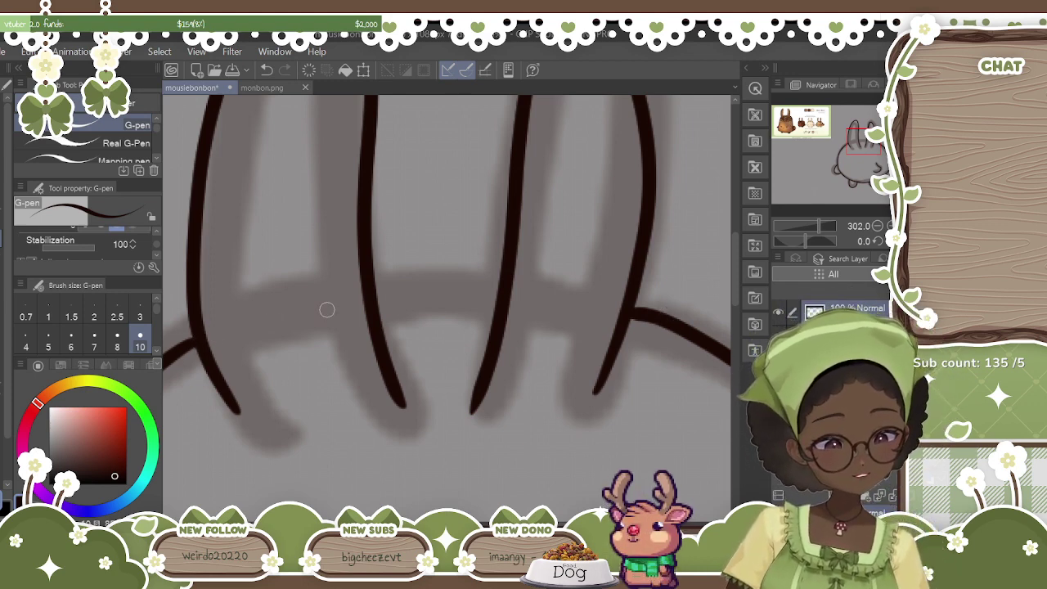
left_click_drag(374, 315, 512, 310)
left_click(267, 70)
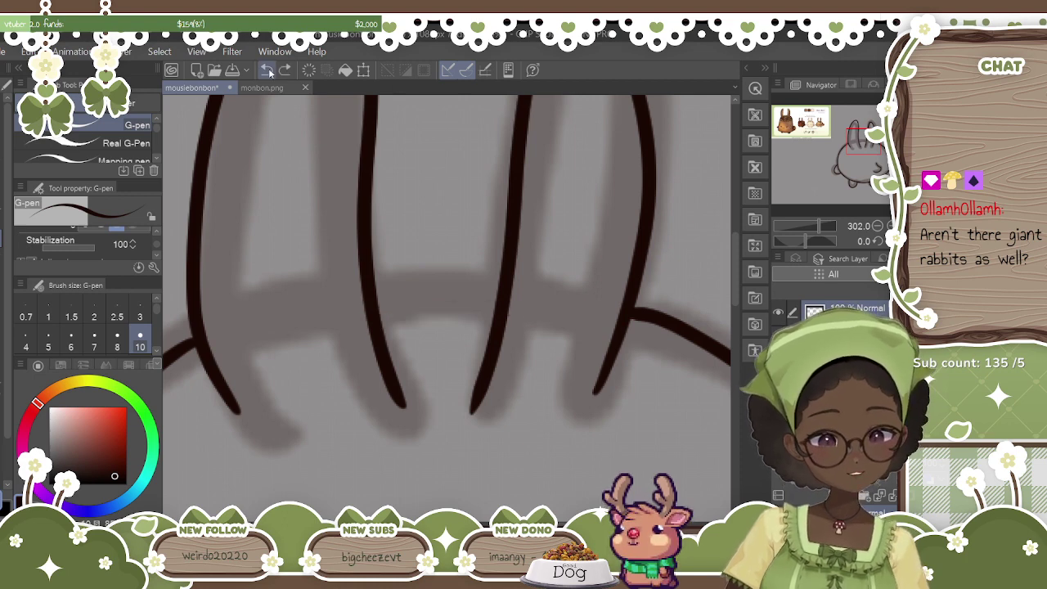
mouse_move(374, 312)
left_mouse_down()
mouse_move(459, 298)
mouse_move(506, 307)
left_mouse_up()
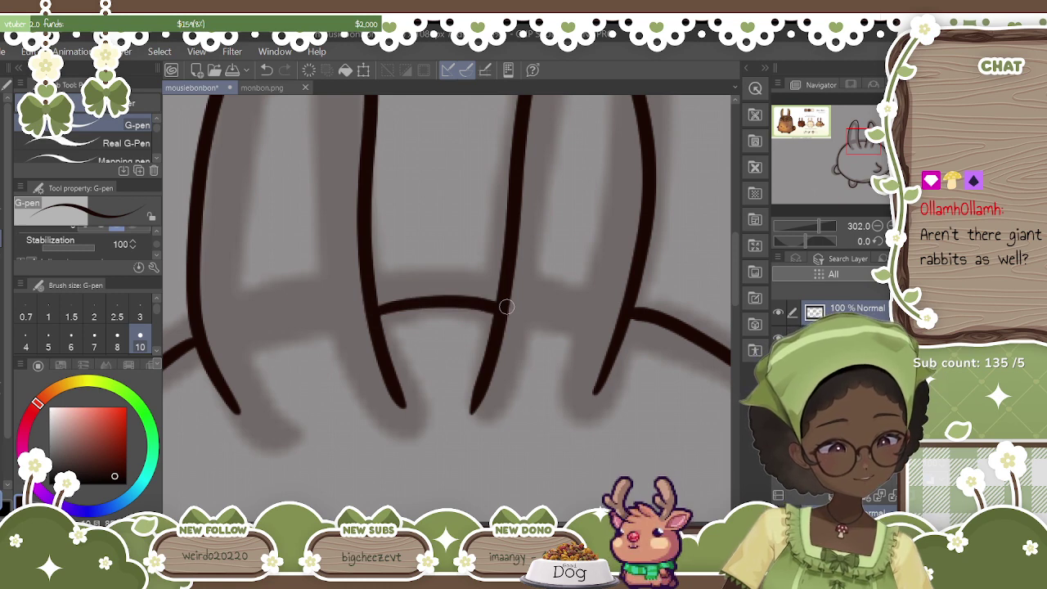
left_click(267, 70)
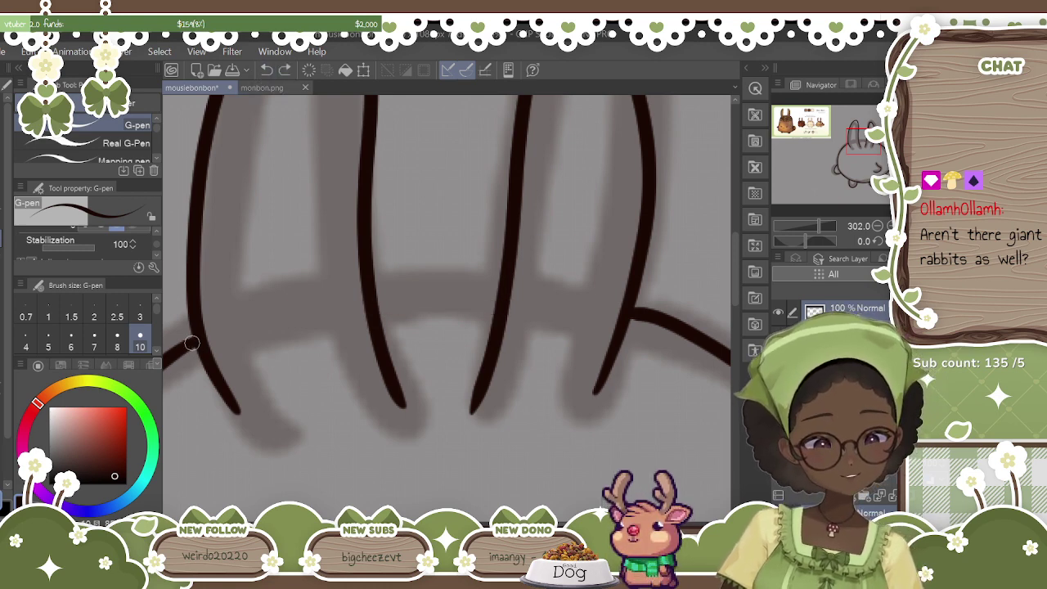
mouse_move(369, 293)
left_mouse_down()
mouse_move(491, 284)
mouse_move(505, 298)
left_mouse_up()
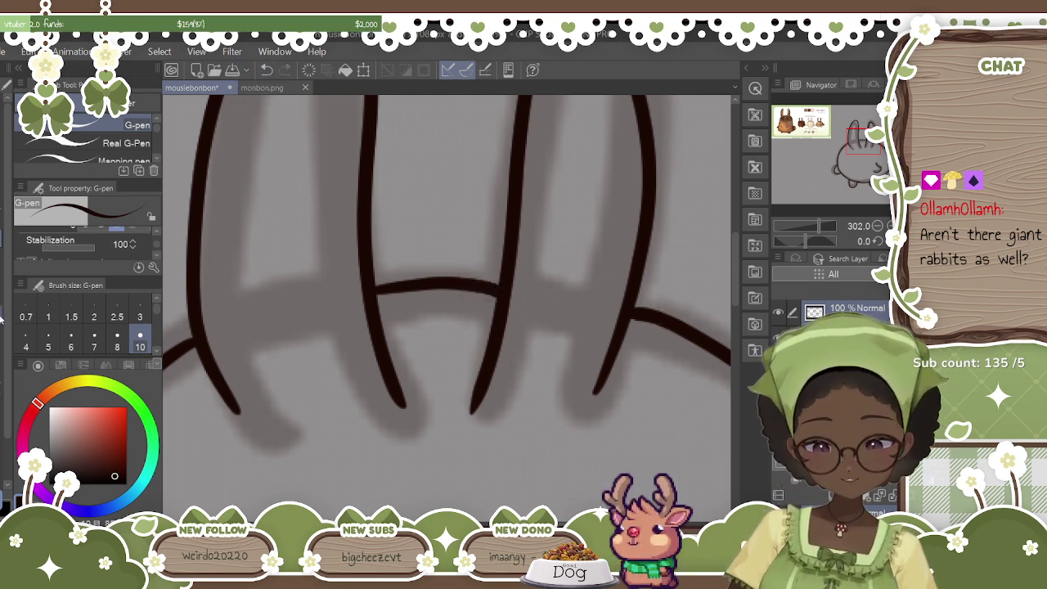
Erase the tapered end of the body outline beside the right ear's base and return to the G-pen.
key("e")
left_click_drag(658, 306, 642, 292)
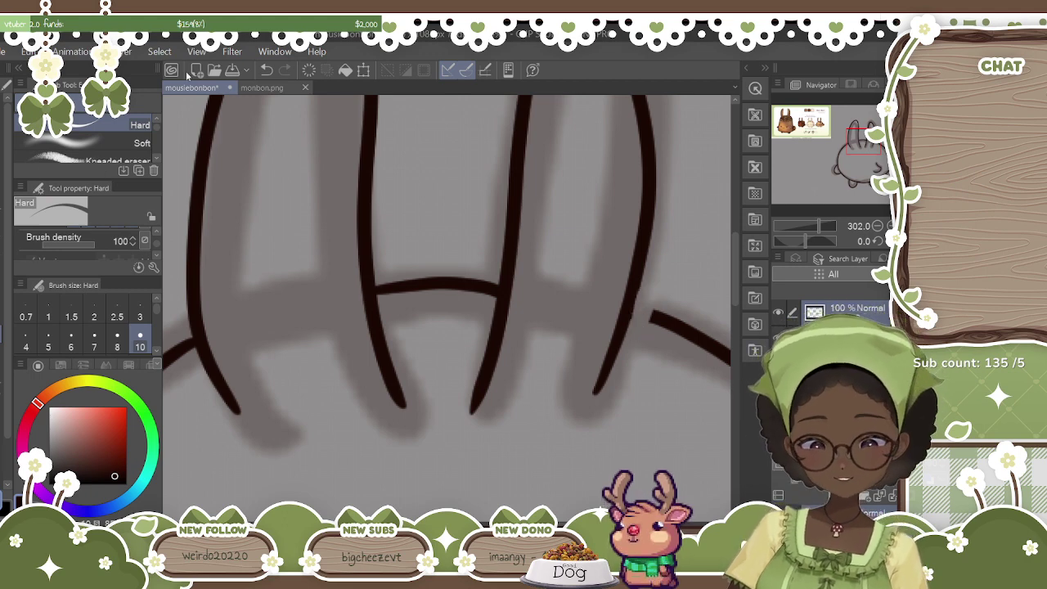
key("p")
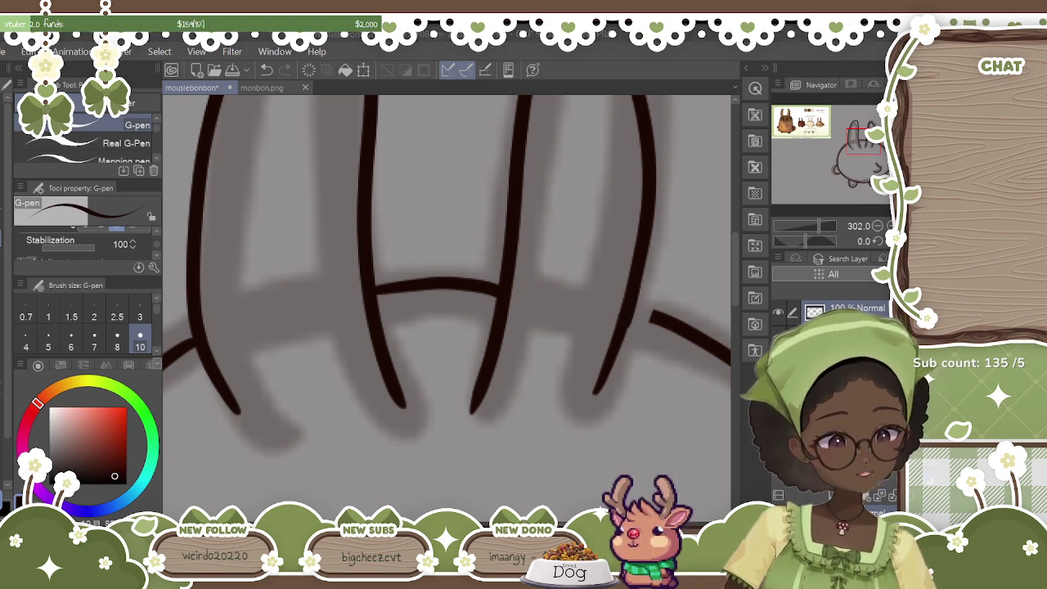
Bridge the gap between the body outline and the right ear's base with a short, smooth G-pen stroke, undoing an uneven attempt.
scroll(445, 307, "right", 2)
scroll(445, 274, "right", 3)
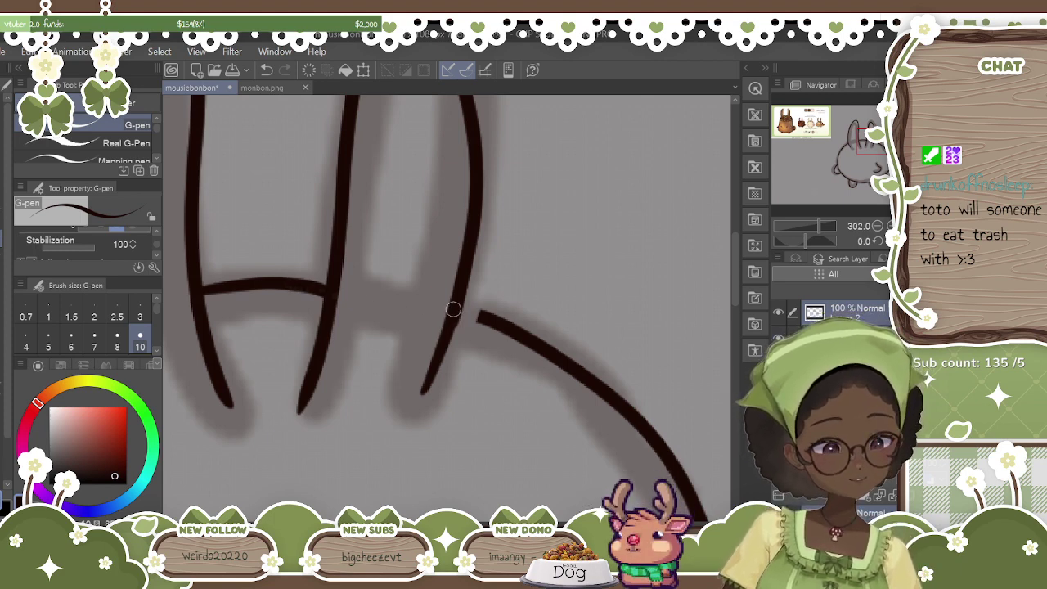
scroll(453, 309, "down", 5)
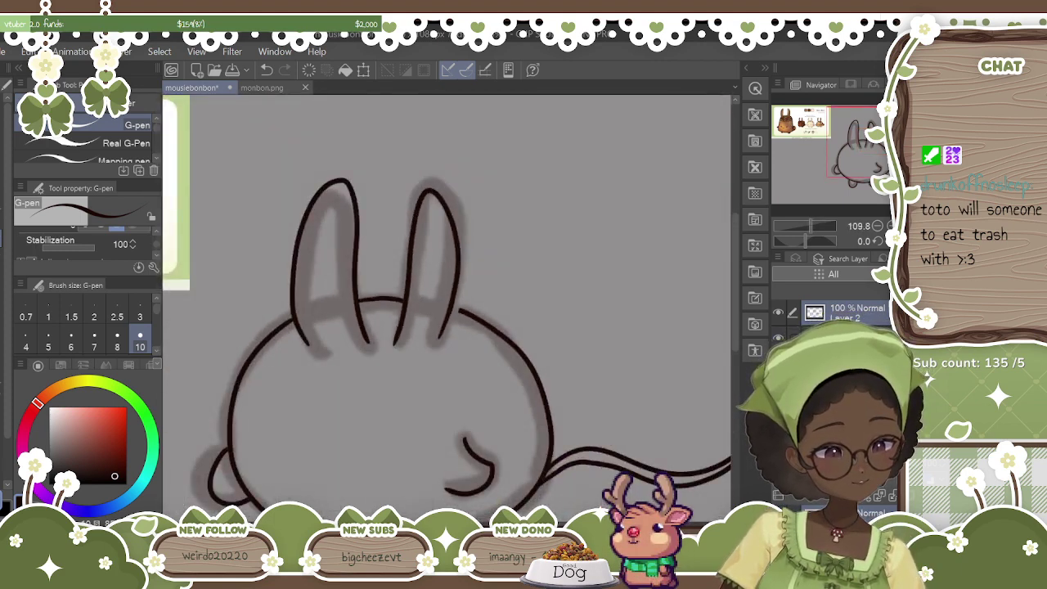
scroll(445, 307, "right", 1)
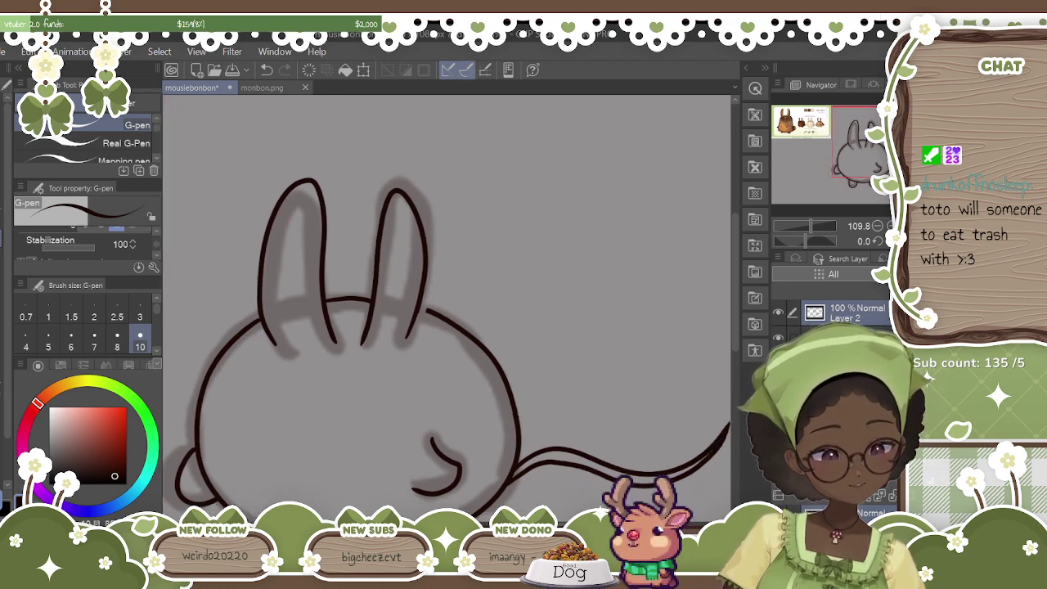
scroll(446, 306, "up", 5)
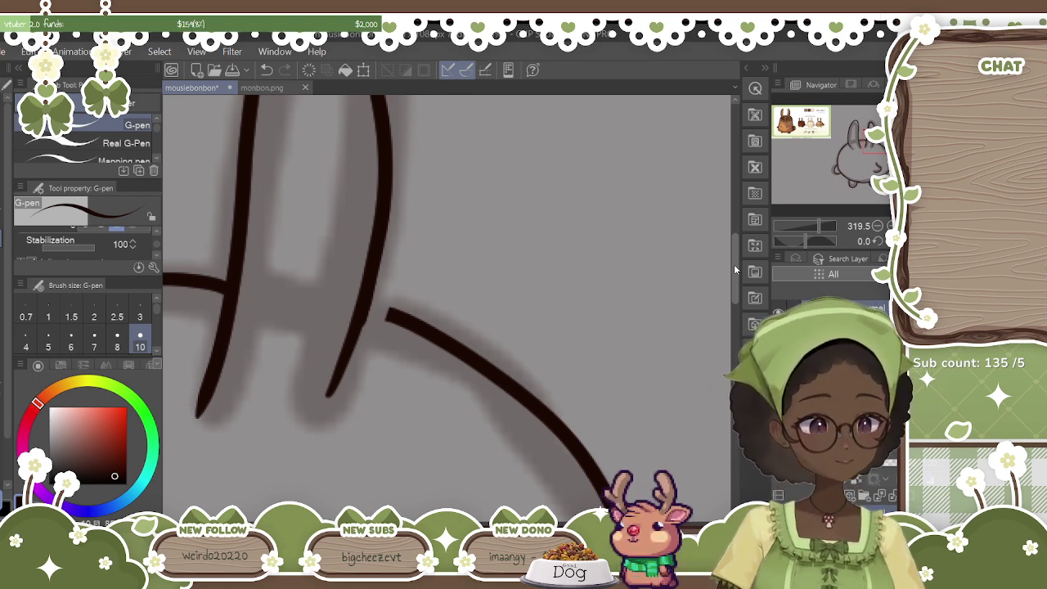
left_click_drag(621, 269, 731, 270)
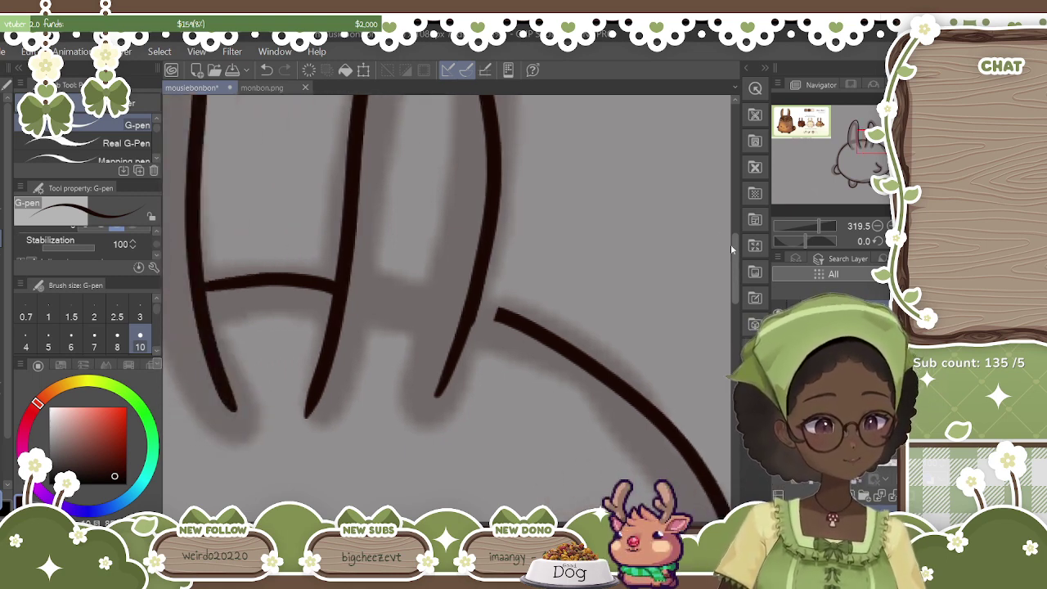
scroll(734, 271, "down", 3)
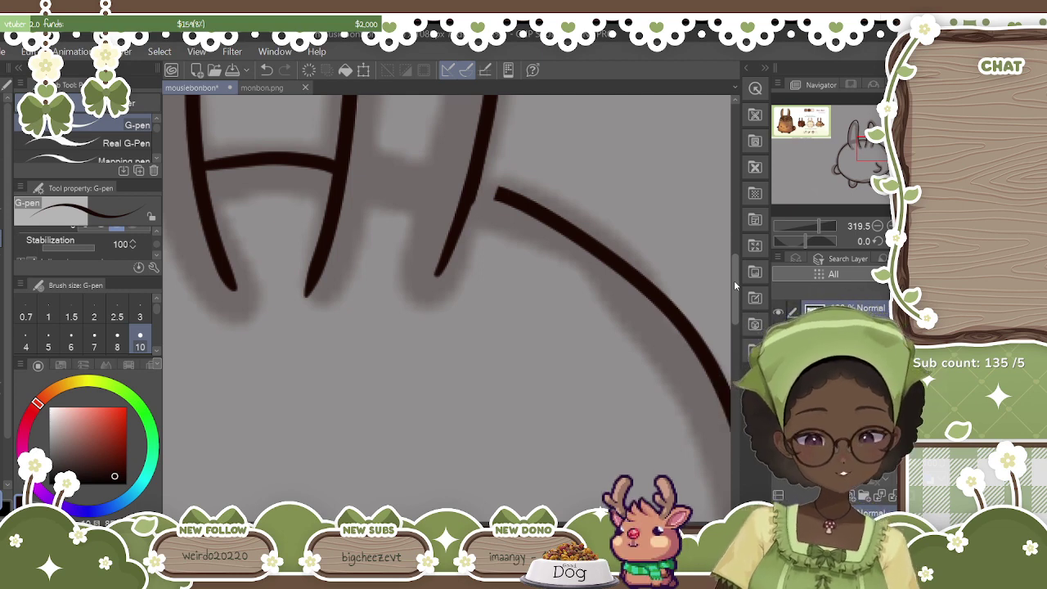
key("p")
key("p")
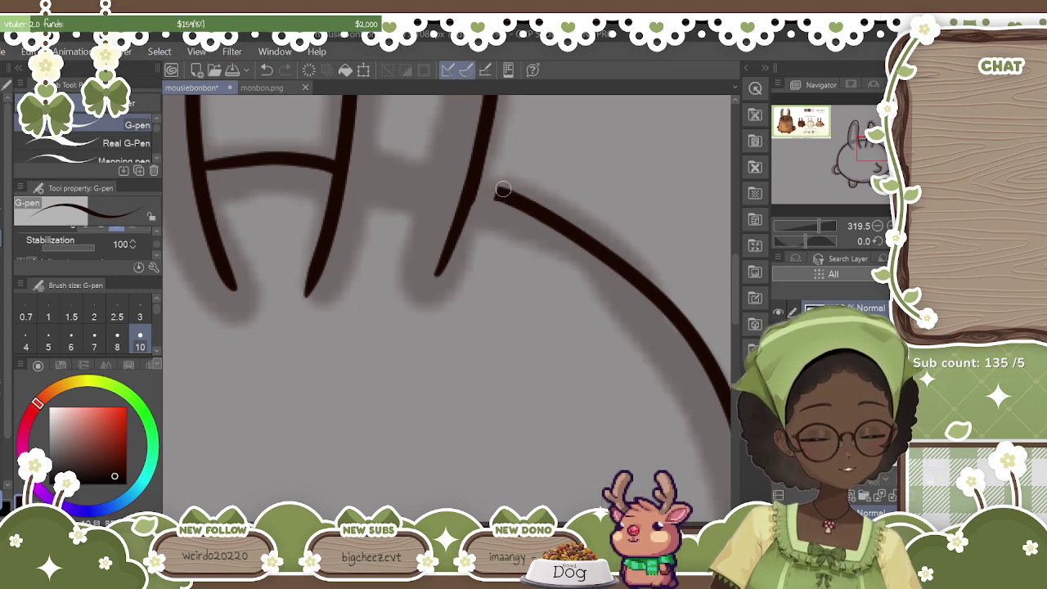
left_click_drag(474, 191, 507, 196)
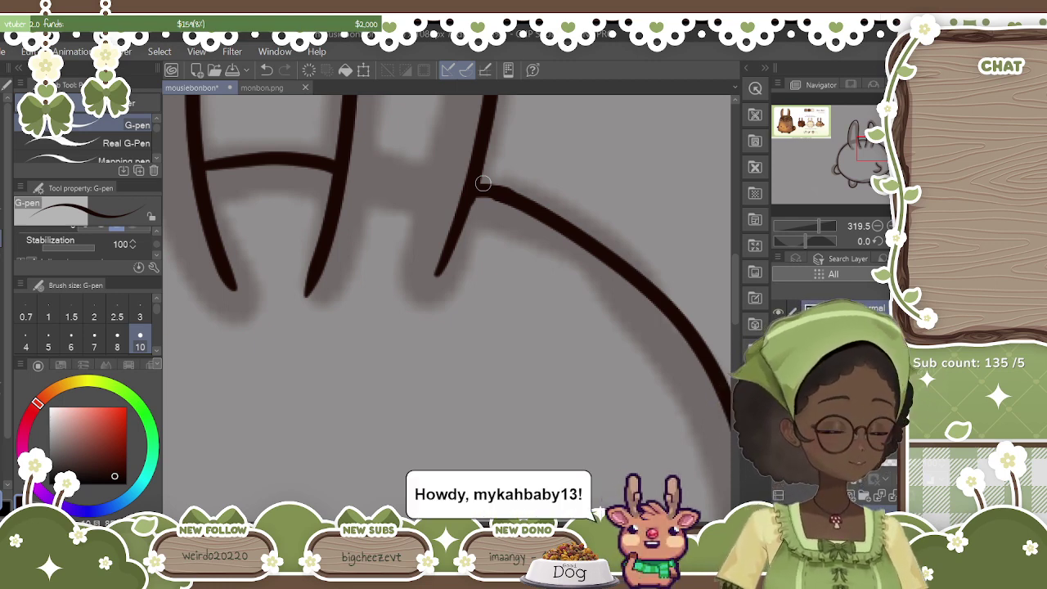
left_click(266, 70)
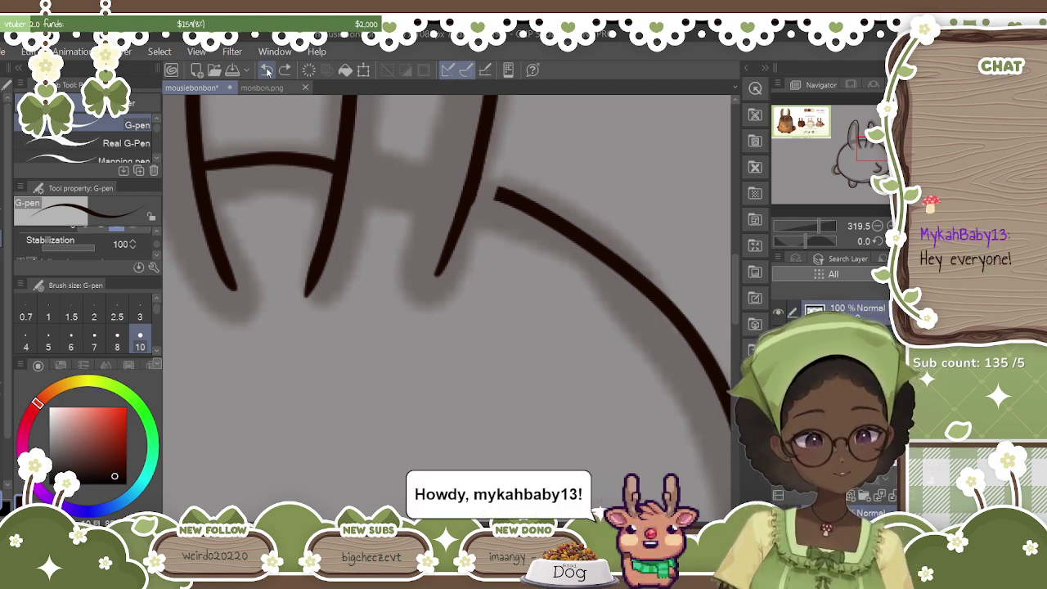
left_click_drag(475, 185, 494, 193)
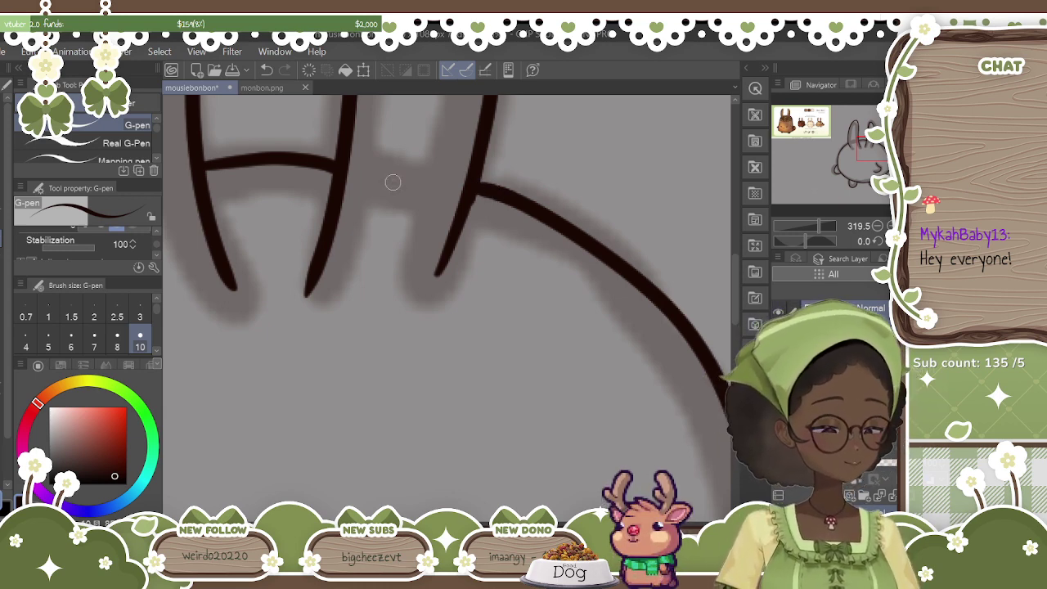
Remove the faded base sketch from behind the line art and check the inked drawing up close and as a whole.
scroll(393, 181, "down", 6)
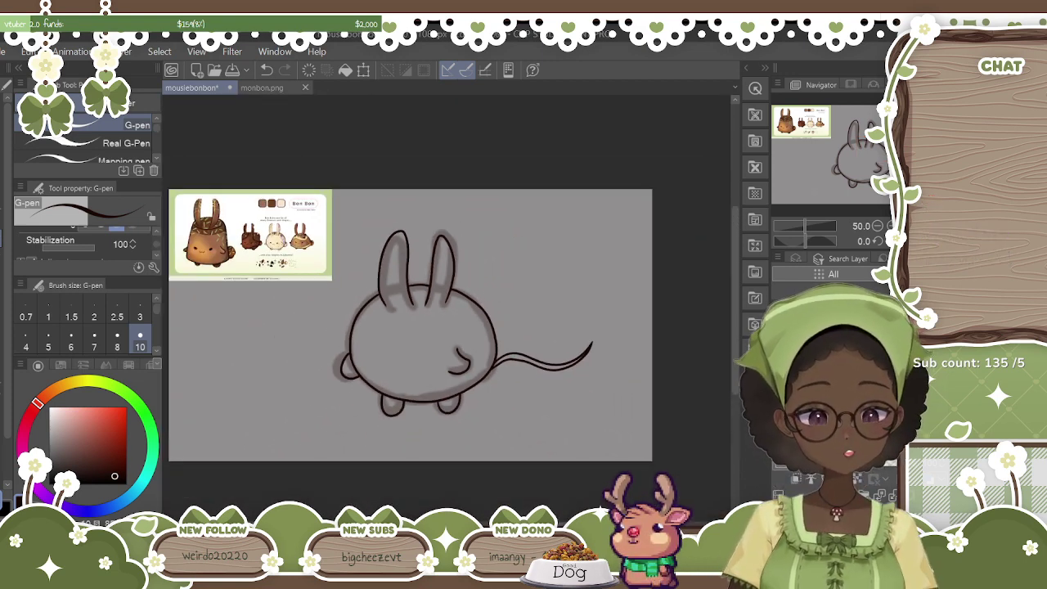
key("Delete")
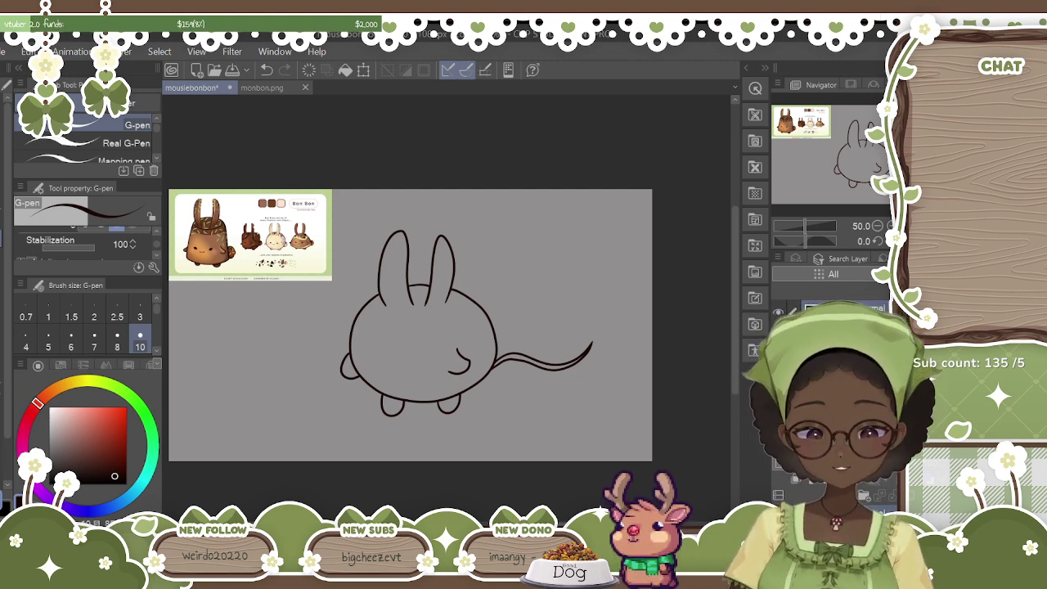
scroll(448, 306, "up", 4)
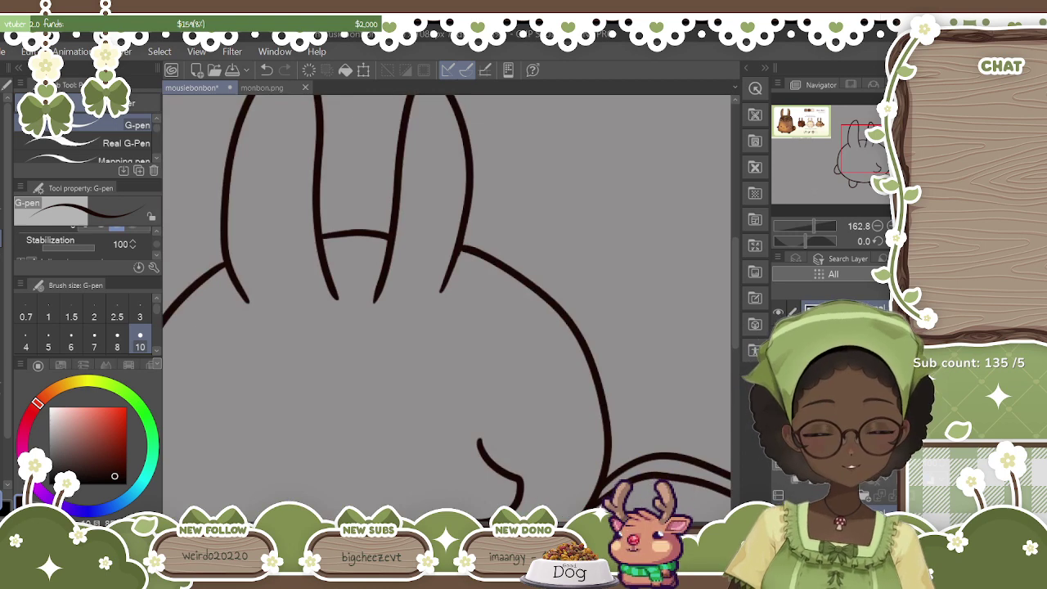
scroll(447, 305, "down", 2)
key("ctrl+minus")
key("ctrl+minus")
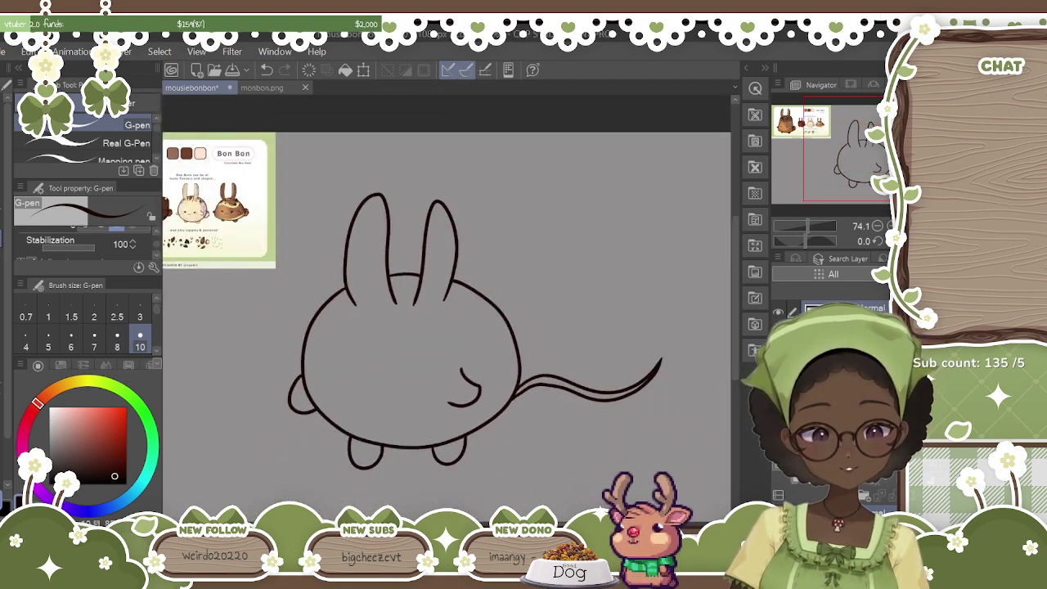
Draw two small filled oval eyes slanting inward across the middle of the face, undoing the excess on the right eye.
scroll(447, 327, "left", 1)
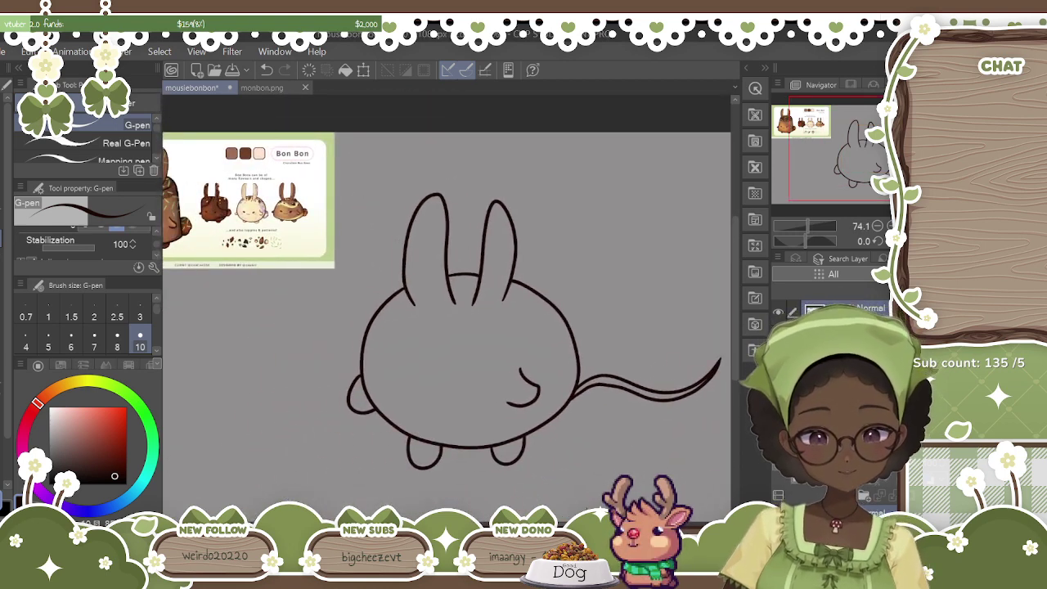
key("ctrl+plus")
key("ctrl+plus")
key("ctrl+plus")
scroll(446, 308, "right", 3)
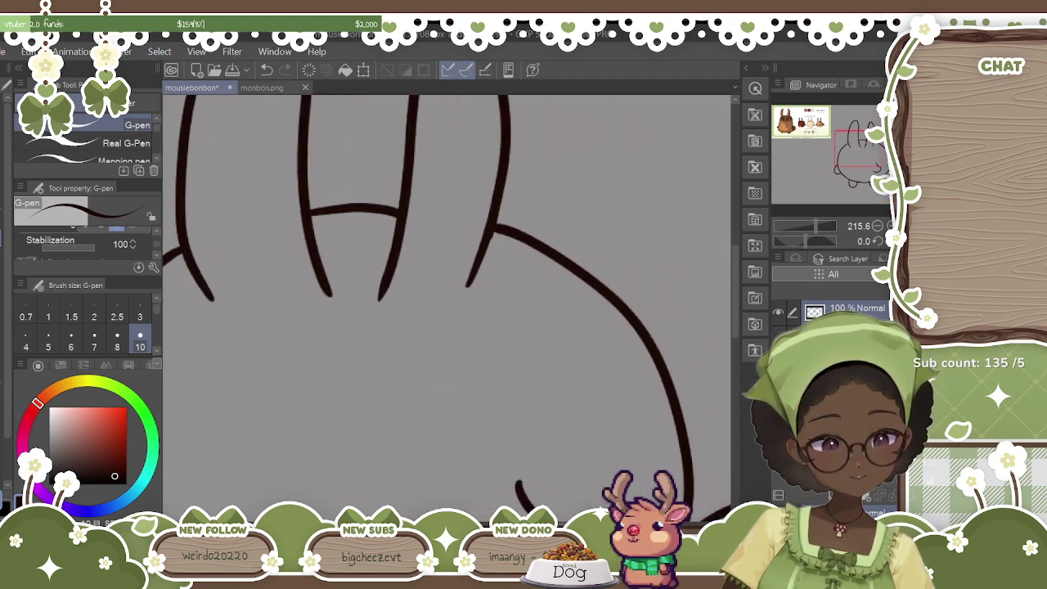
left_click_drag(735, 303, 735, 324)
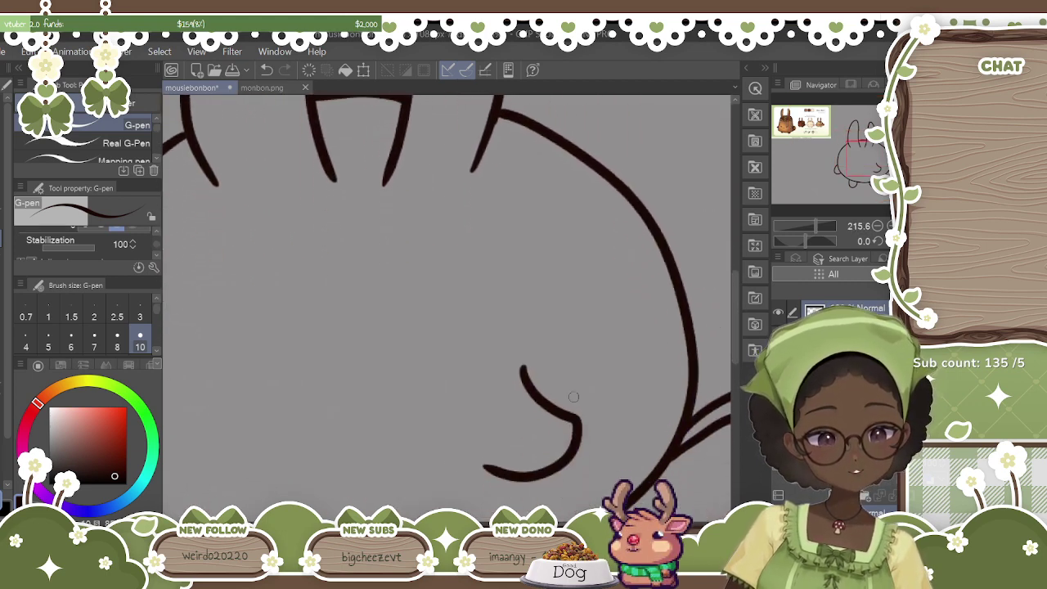
scroll(447, 308, "left", 3)
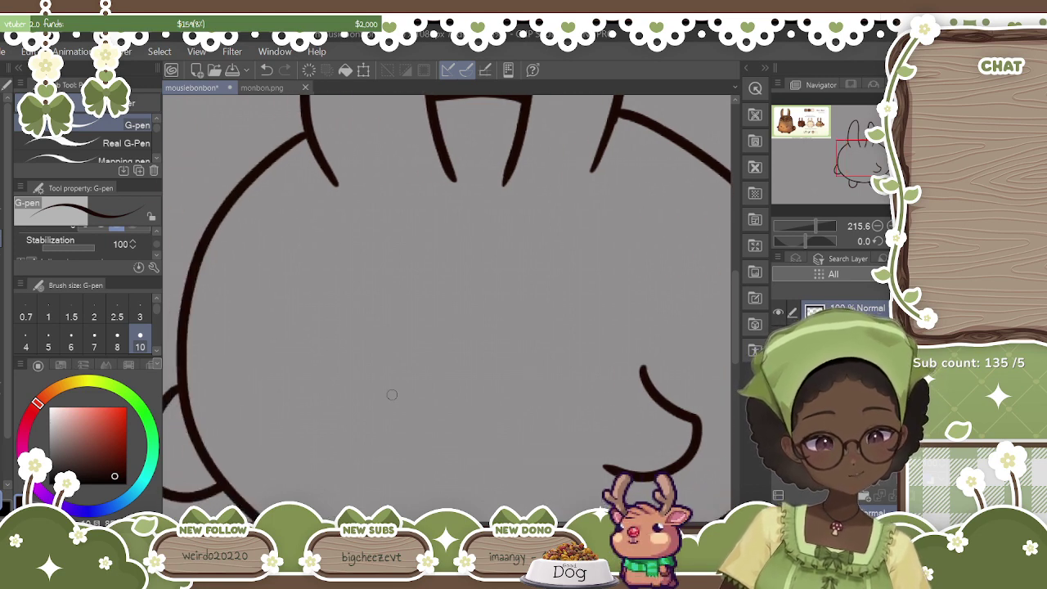
mouse_move(326, 352)
left_mouse_down()
mouse_move(309, 351)
mouse_move(335, 364)
mouse_move(314, 350)
mouse_move(335, 360)
mouse_move(327, 357)
left_mouse_up()
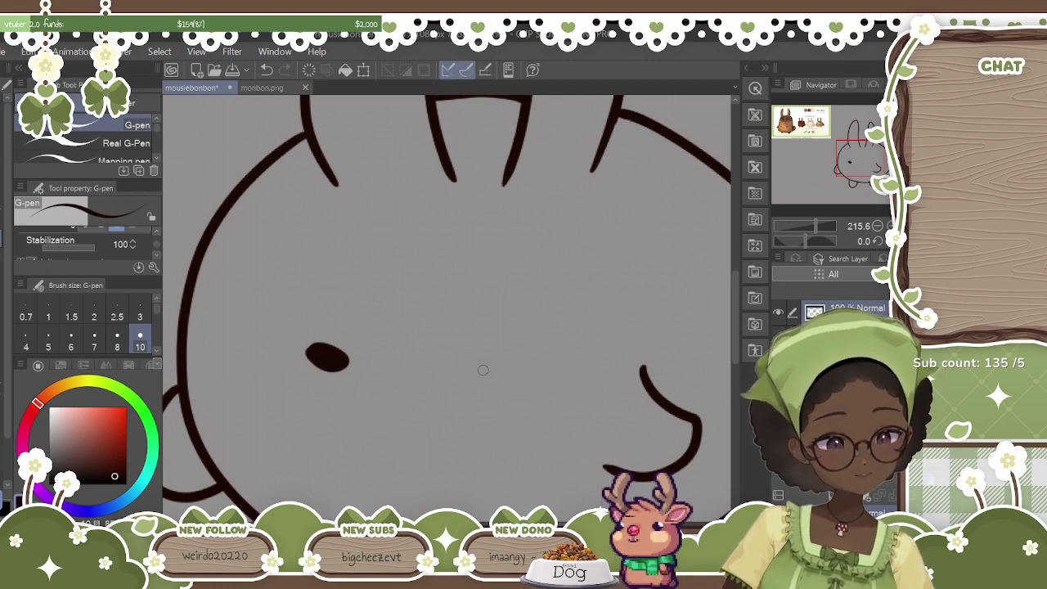
mouse_move(511, 364)
left_mouse_down()
mouse_move(499, 369)
mouse_move(528, 376)
mouse_move(541, 366)
mouse_move(511, 370)
left_mouse_up()
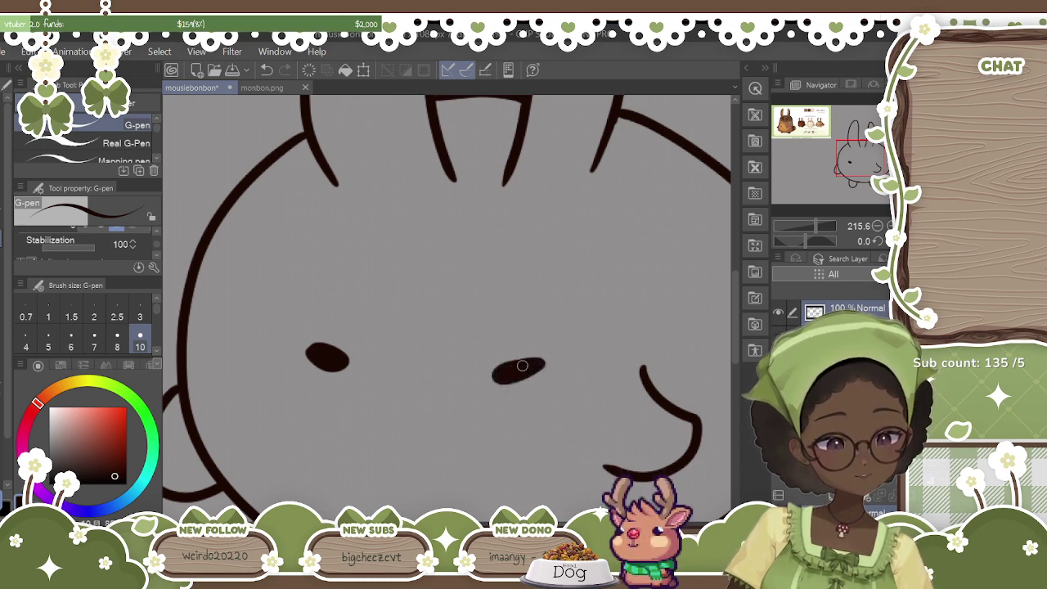
key("ctrl+z")
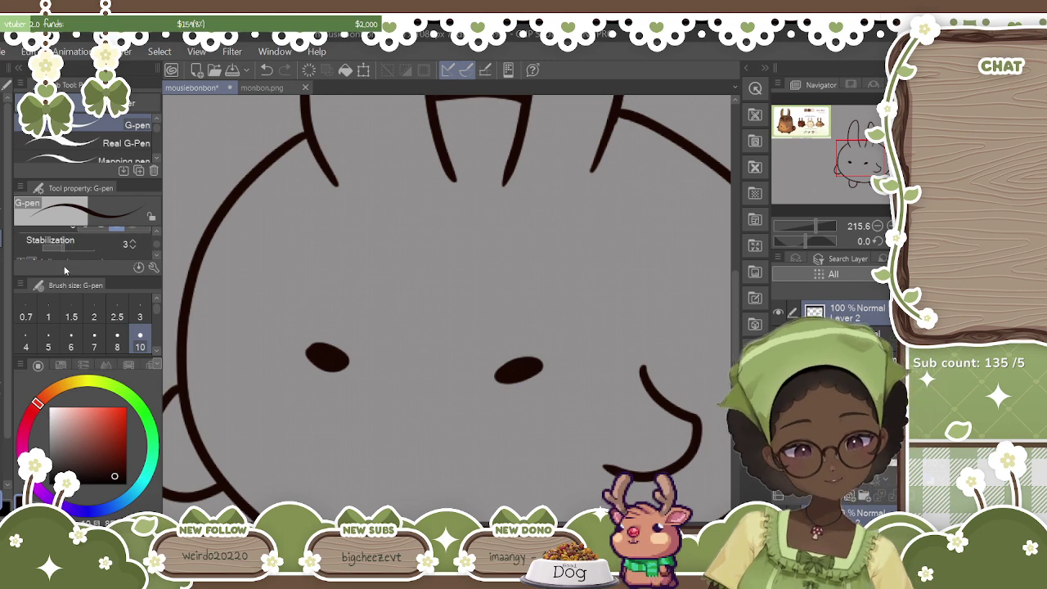
Set the G-pen stabilization to 5 and draw a small cat-like mouth between and below the eyes, consulting the monbon.png reference.
key("Up")
key("Up")
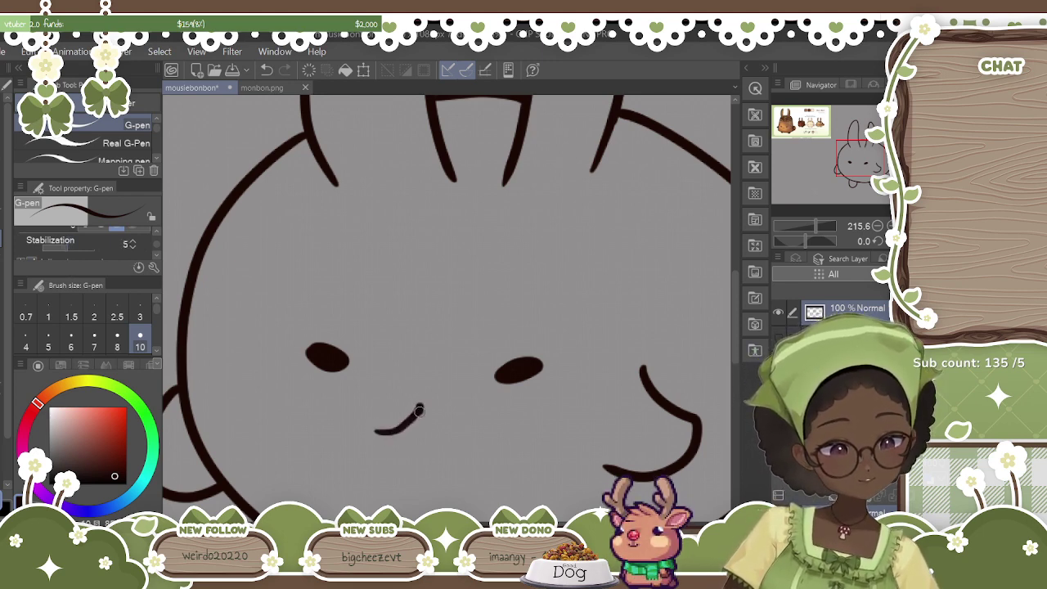
left_click(276, 87)
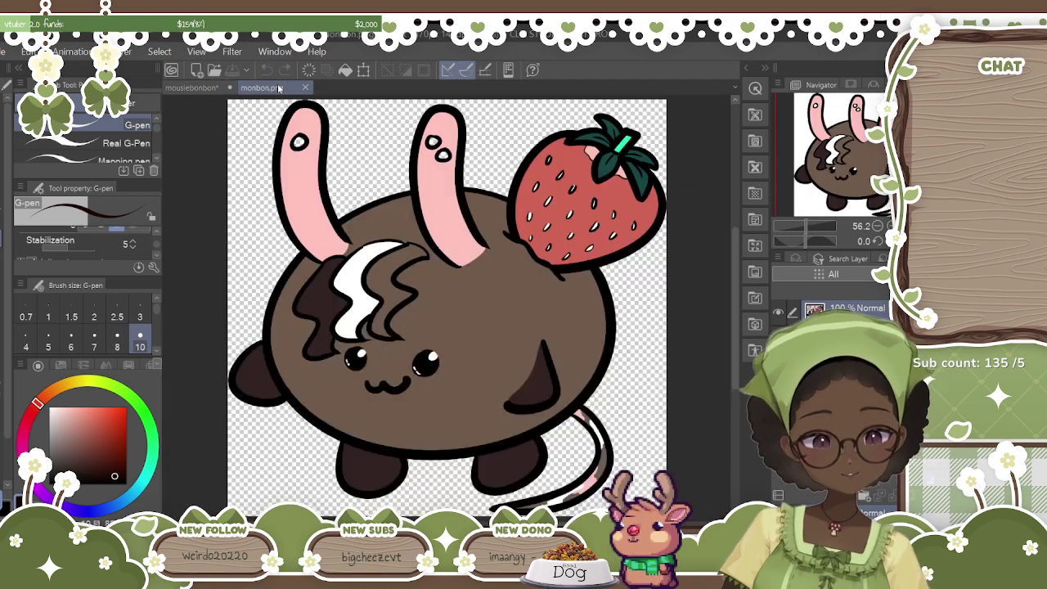
left_click(197, 88)
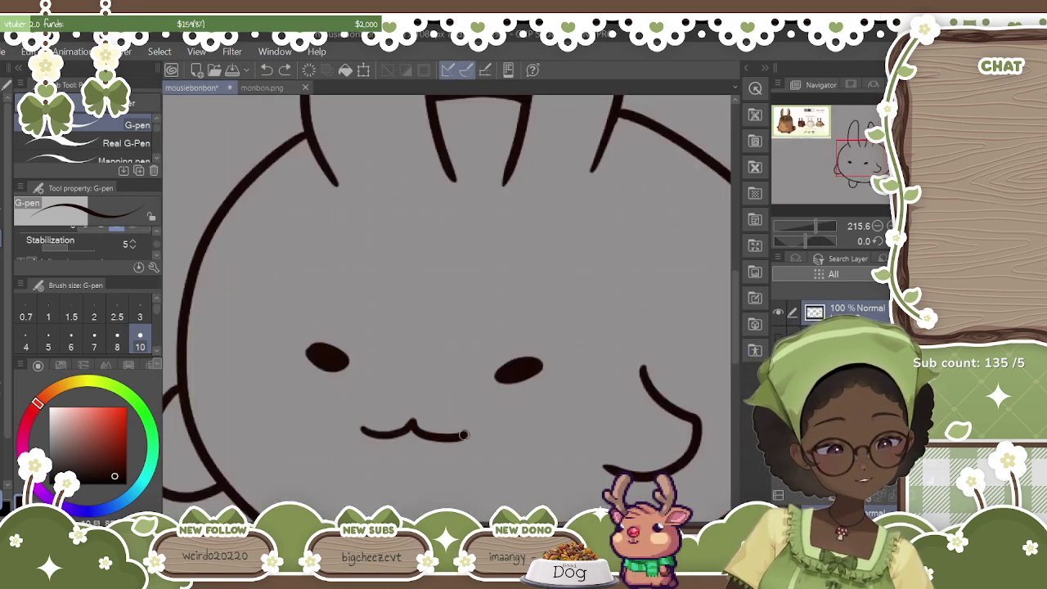
Compare the inked face with the monbon.png reference and examine the whole drawing and its details.
scroll(444, 302, "up", 3)
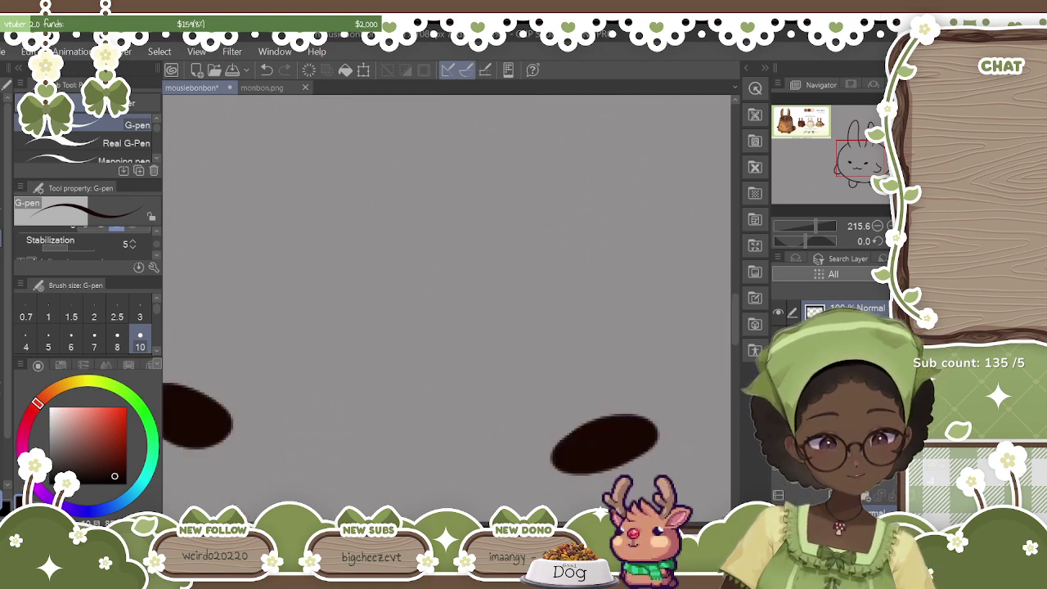
scroll(444, 302, "down", 7)
scroll(444, 303, "up", 1)
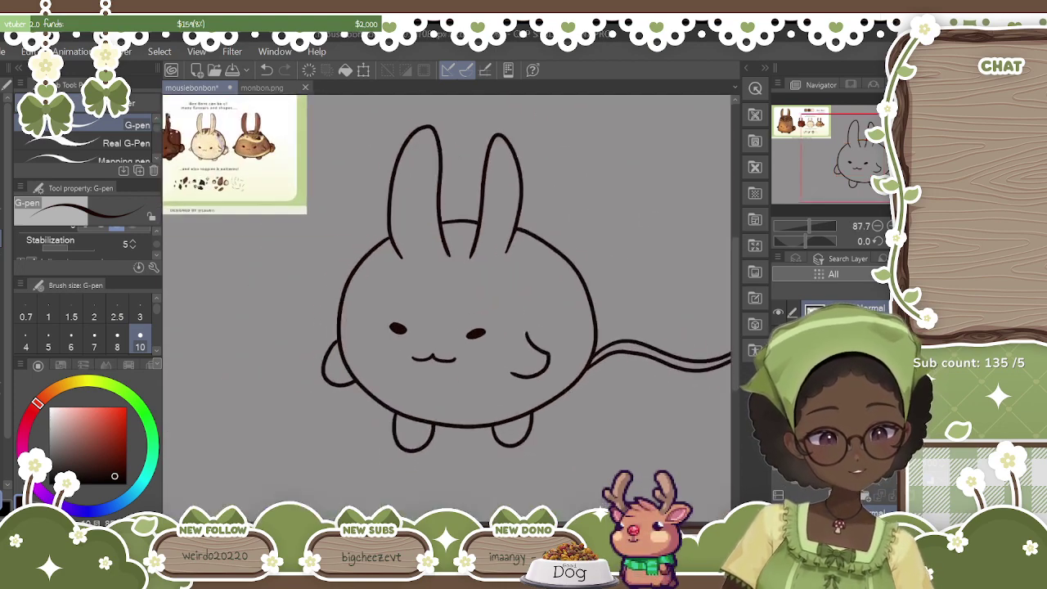
left_click(278, 87)
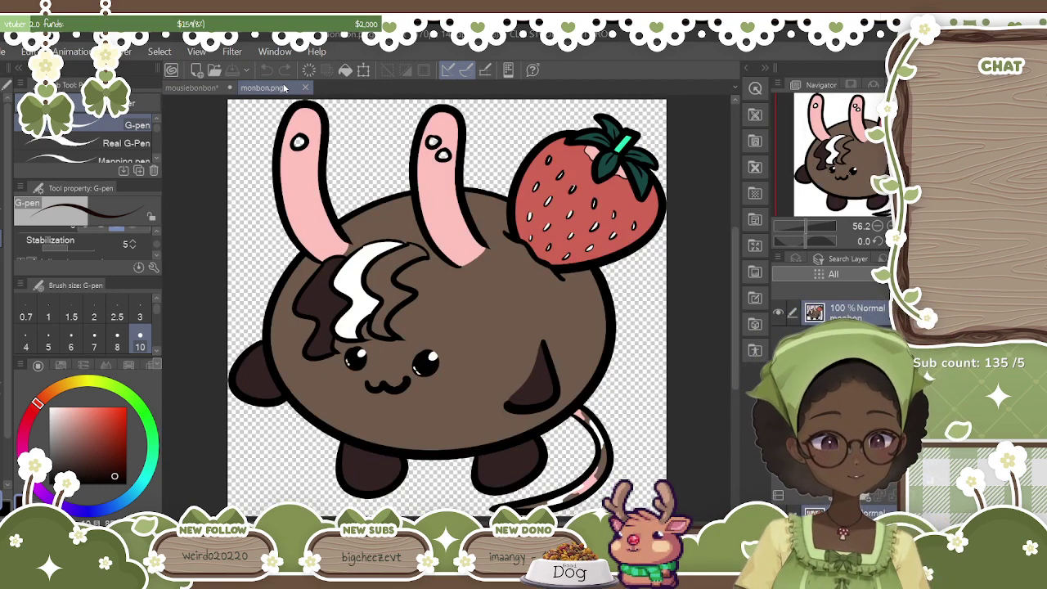
left_click(193, 88)
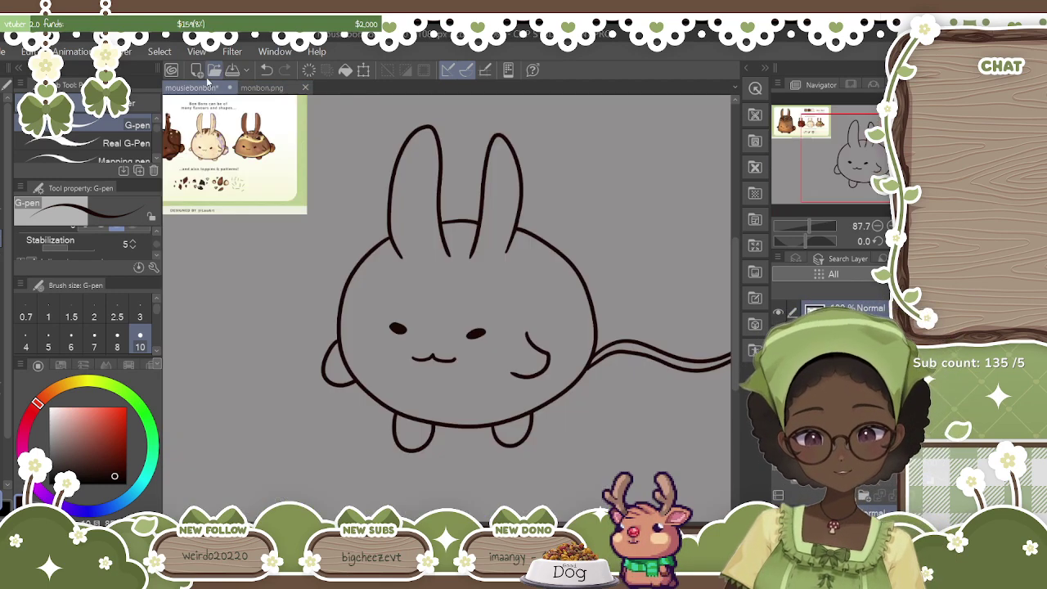
scroll(447, 310, "up", 3)
scroll(447, 309, "down", 3)
scroll(447, 310, "up", 2)
scroll(444, 309, "up", 3)
scroll(444, 310, "down", 3)
scroll(444, 309, "up", 1)
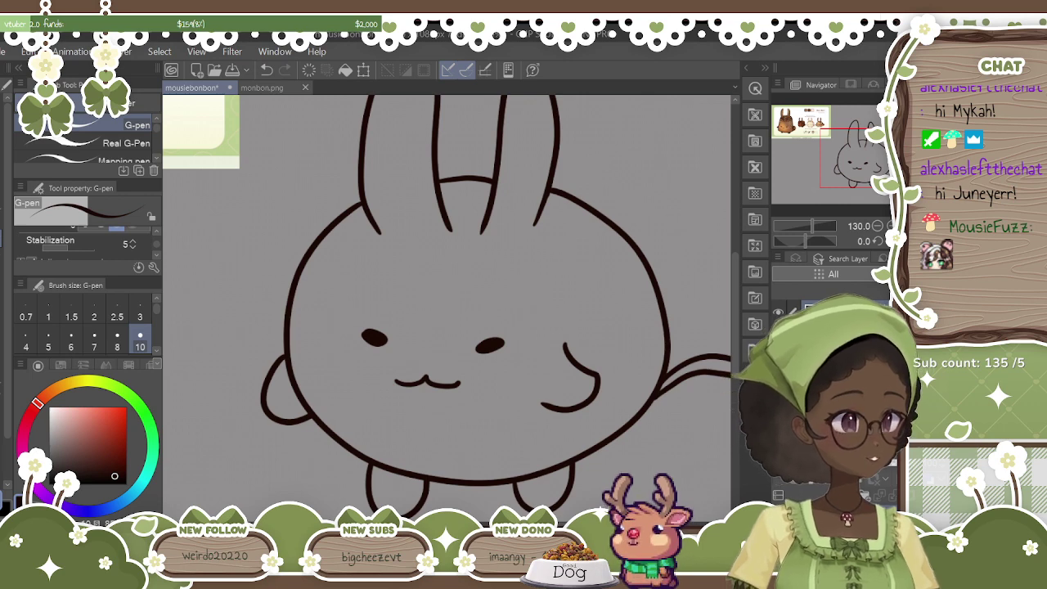
Set the G-pen stabilization to 100 and draw a large rounded shape behind the left paw, undoing the uneven attempts.
left_click_drag(655, 353, 734, 354)
scroll(736, 350, "down", 3)
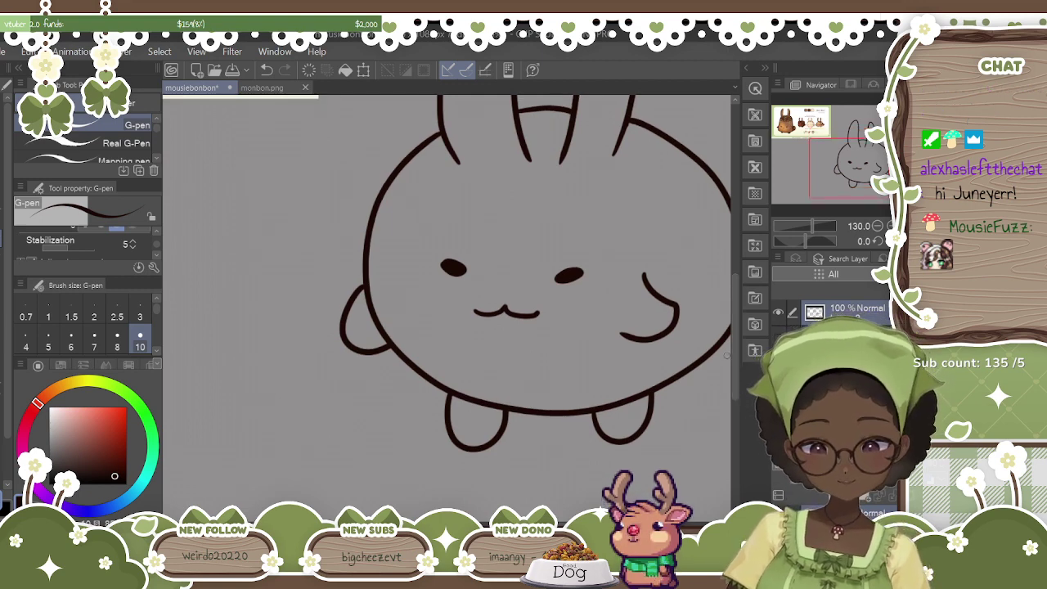
left_click(88, 255)
left_click_drag(89, 254, 96, 249)
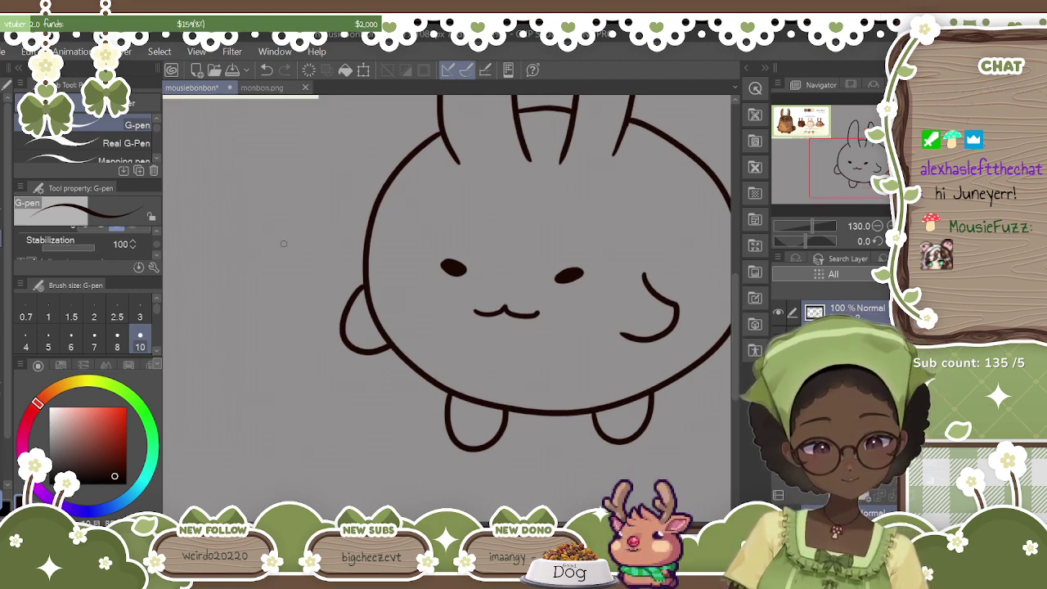
mouse_move(337, 307)
left_mouse_down()
mouse_move(269, 288)
mouse_move(254, 326)
mouse_move(260, 372)
left_mouse_up()
key("ctrl+z")
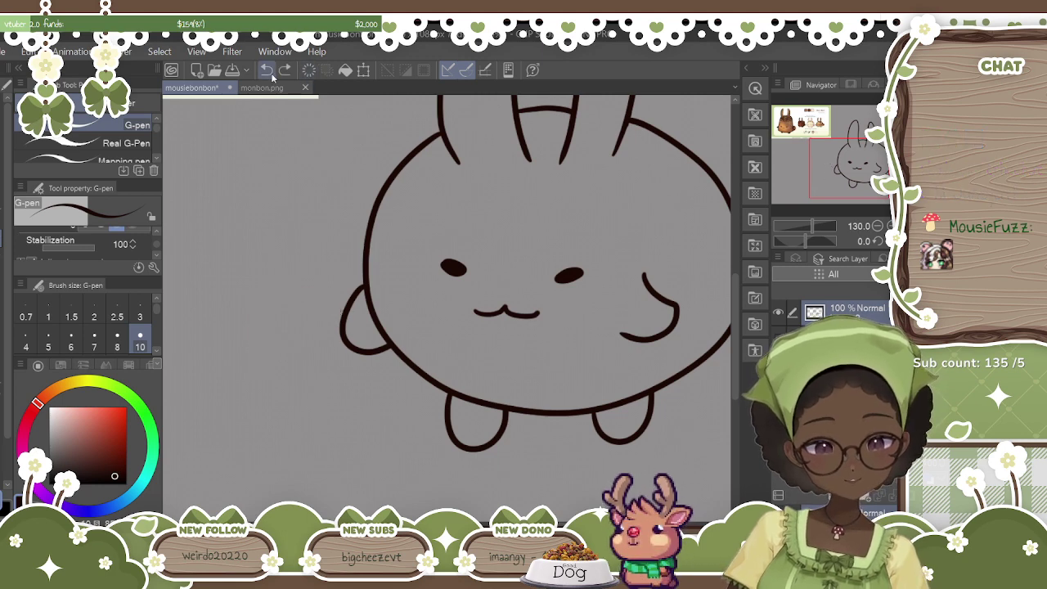
mouse_move(343, 307)
left_mouse_down()
mouse_move(285, 285)
mouse_move(257, 300)
mouse_move(247, 350)
left_mouse_up()
key("ctrl+z")
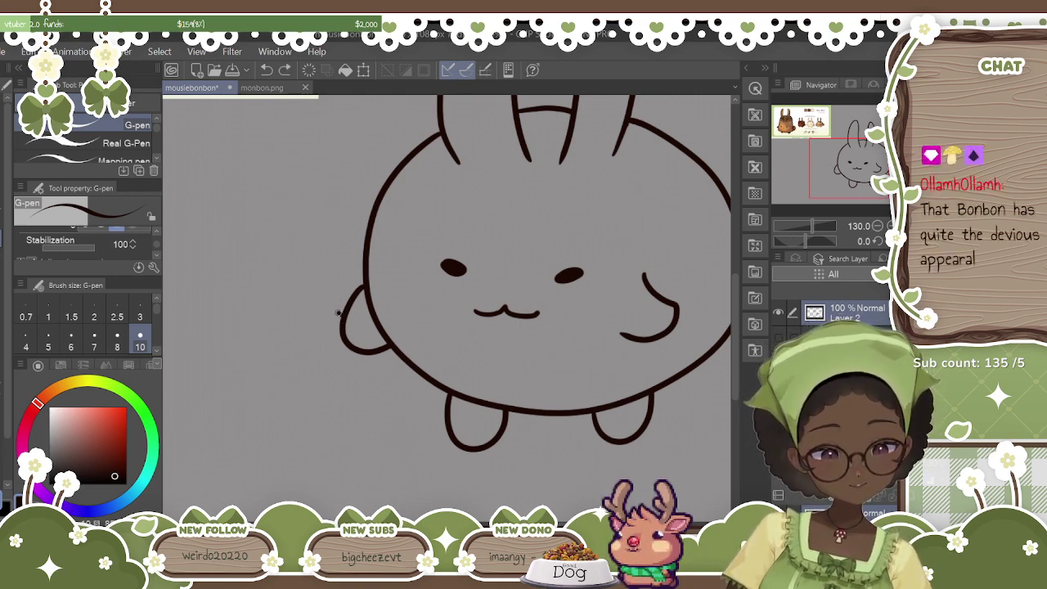
left_click_drag(303, 391, 353, 391)
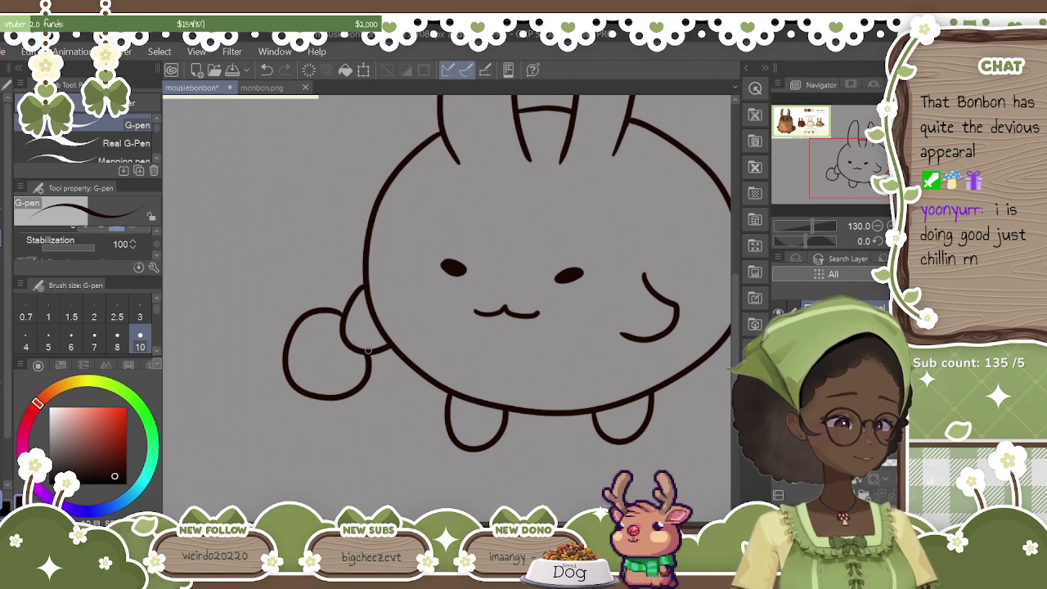
Examine the tail and ears of the line art and the designs on the Bon Bon reference sheet.
left_click_drag(368, 350, 206, 350)
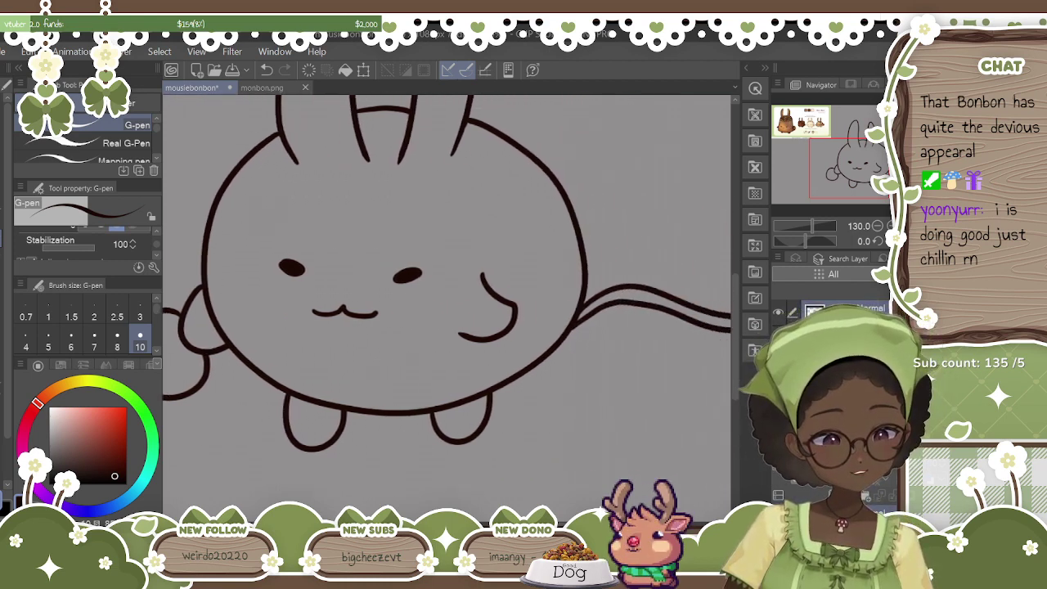
left_click_drag(446, 269, 336, 406)
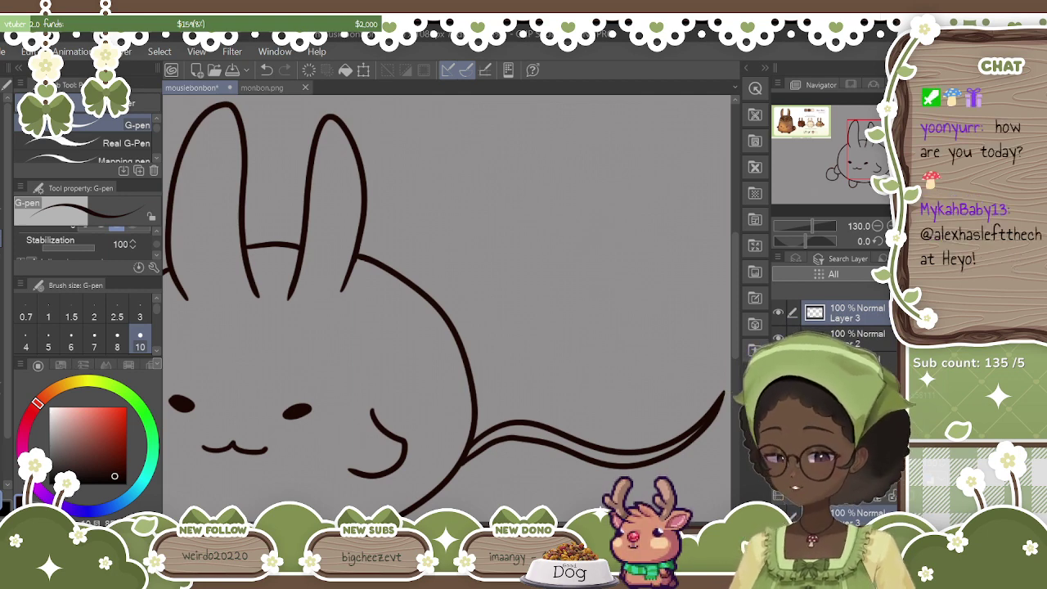
left_click_drag(447, 311, 540, 311)
left_click_drag(401, 524, 259, 524)
left_click_drag(737, 322, 737, 293)
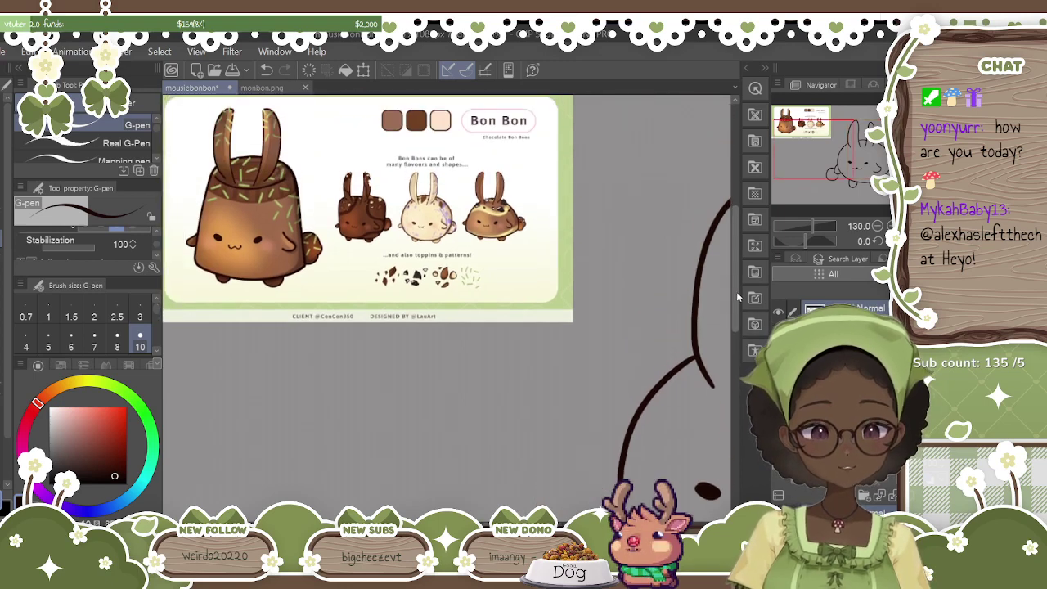
scroll(736, 291, "up", 1)
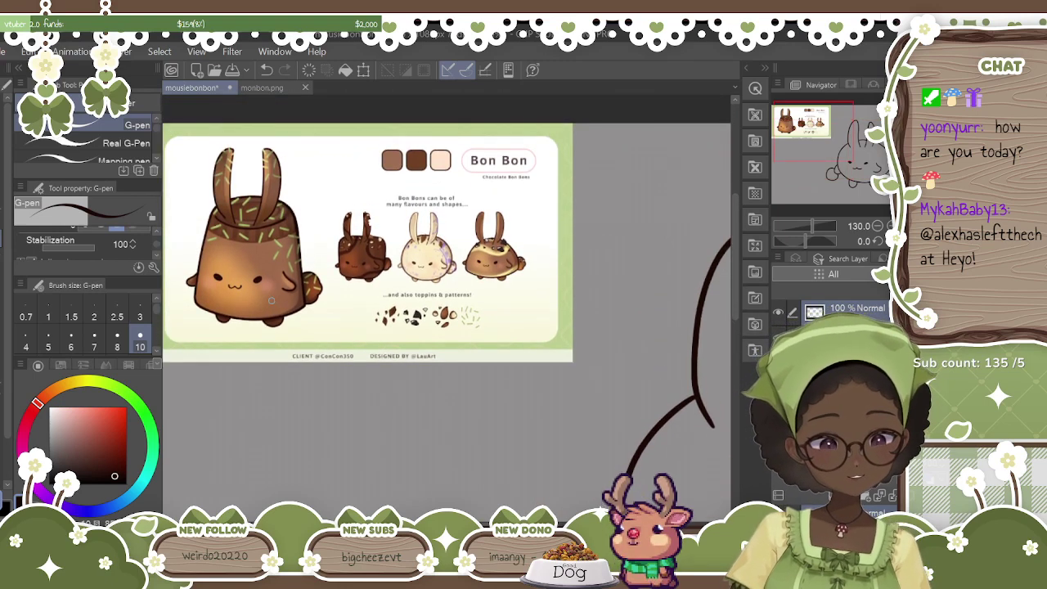
scroll(447, 328, "right", 6)
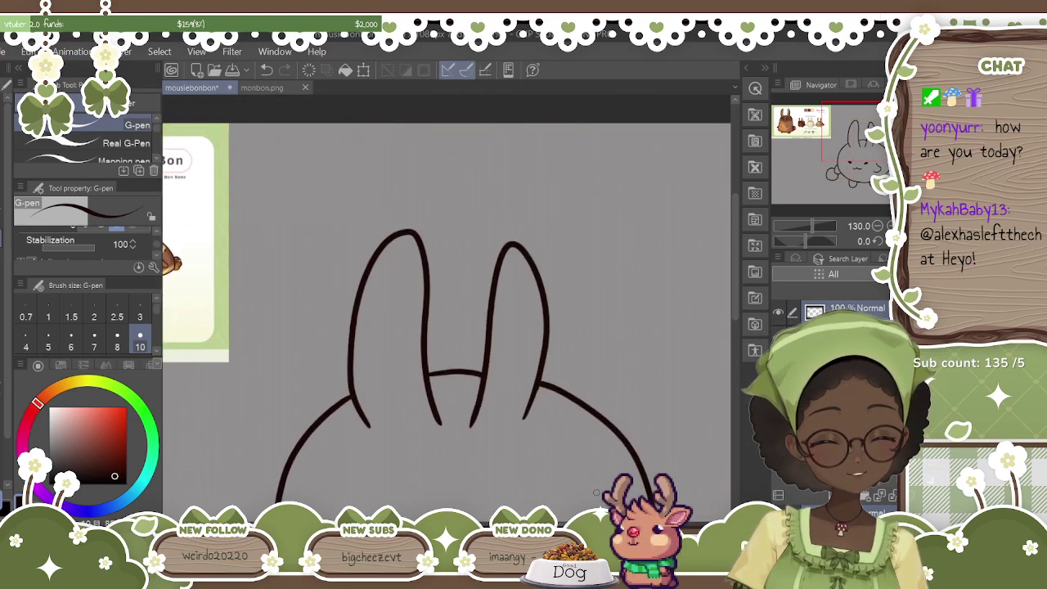
scroll(595, 493, "right", 1)
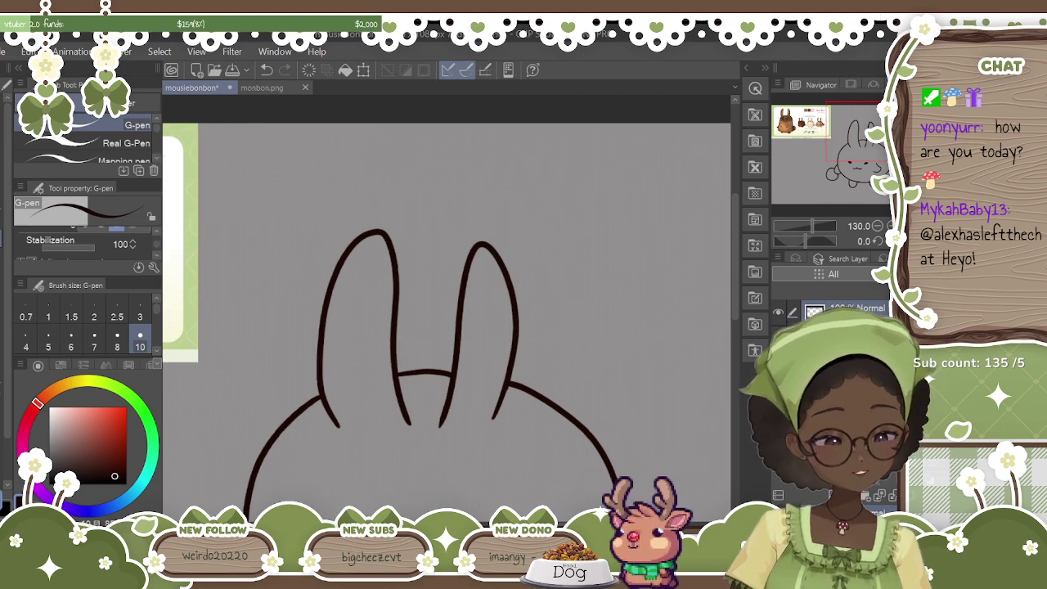
scroll(730, 331, "down", 3)
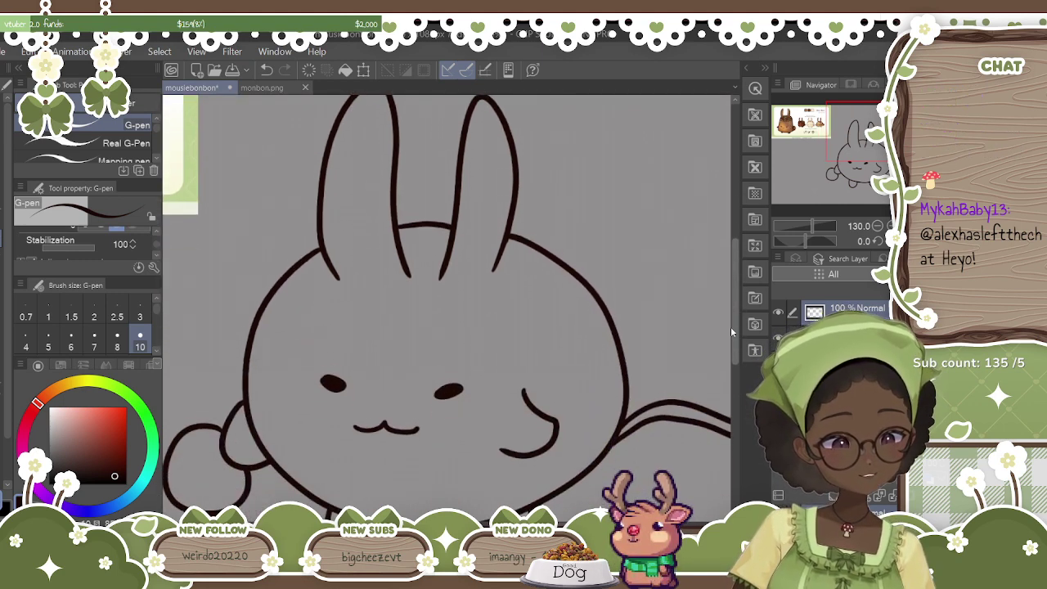
Draw a strawberry outline with a wavy lower edge overlapping the head beside the right ear, checking the line art layer's visibility.
scroll(452, 279, "right", 3)
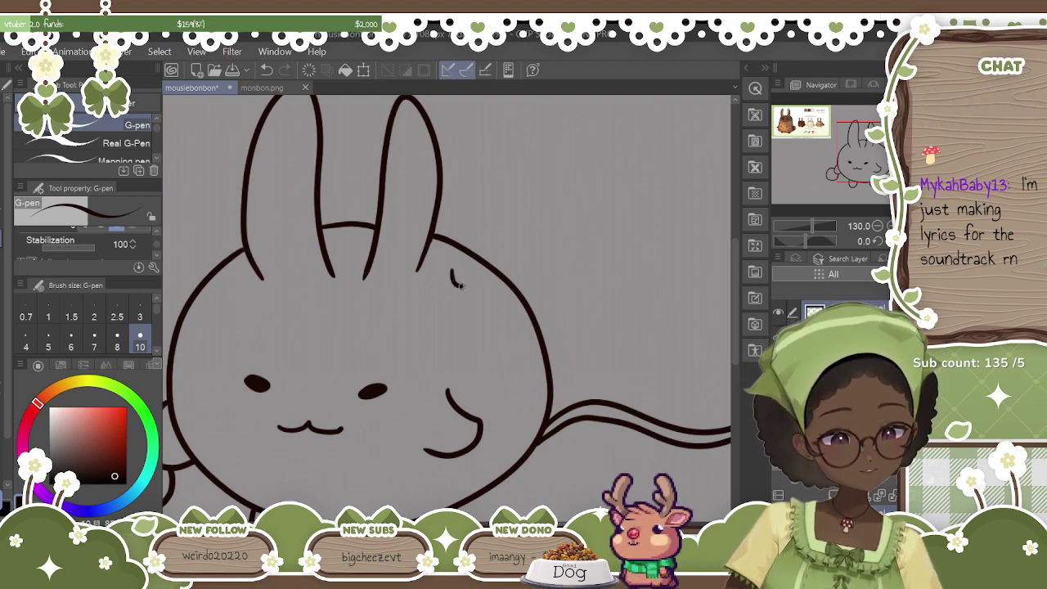
left_click_drag(474, 301, 494, 311)
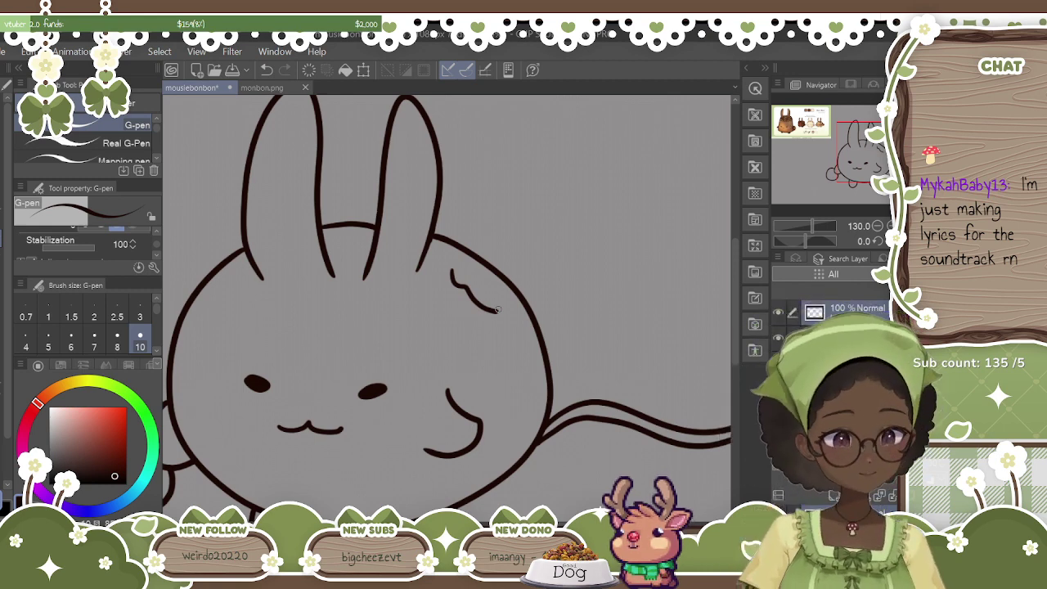
left_click(777, 337)
left_click(778, 337)
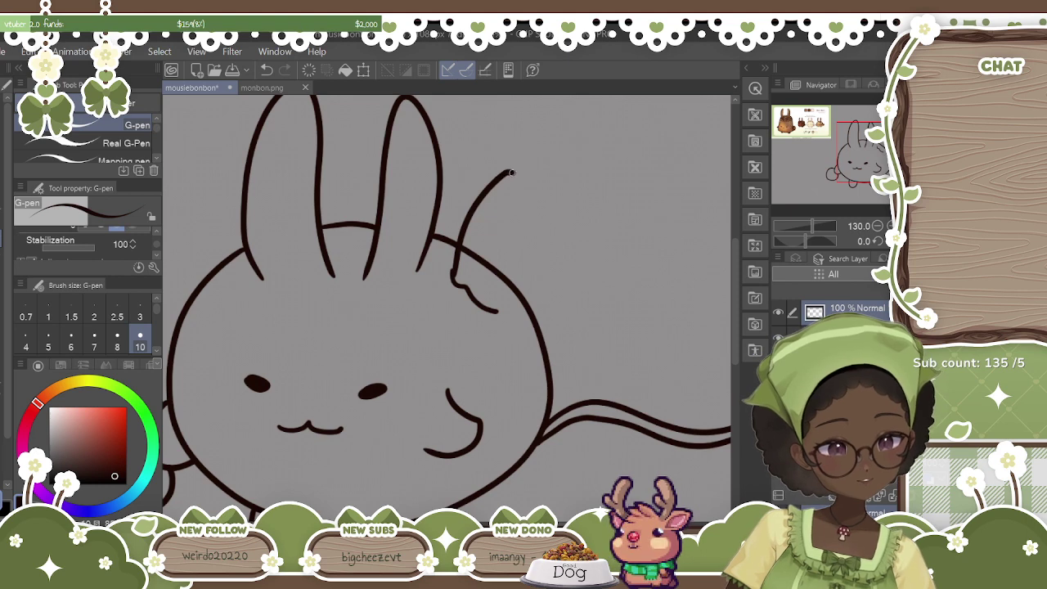
Replace the oversized strawberry leaves with a smaller jagged leaf crown on the fruit's upper end, following the monbon.png reference.
left_click(266, 72)
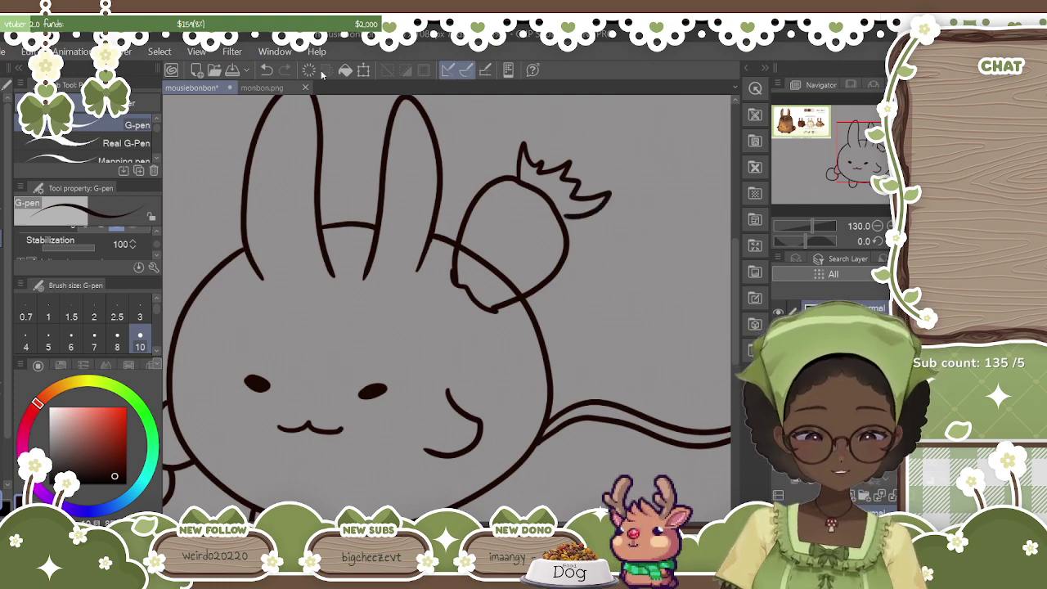
left_click(275, 87)
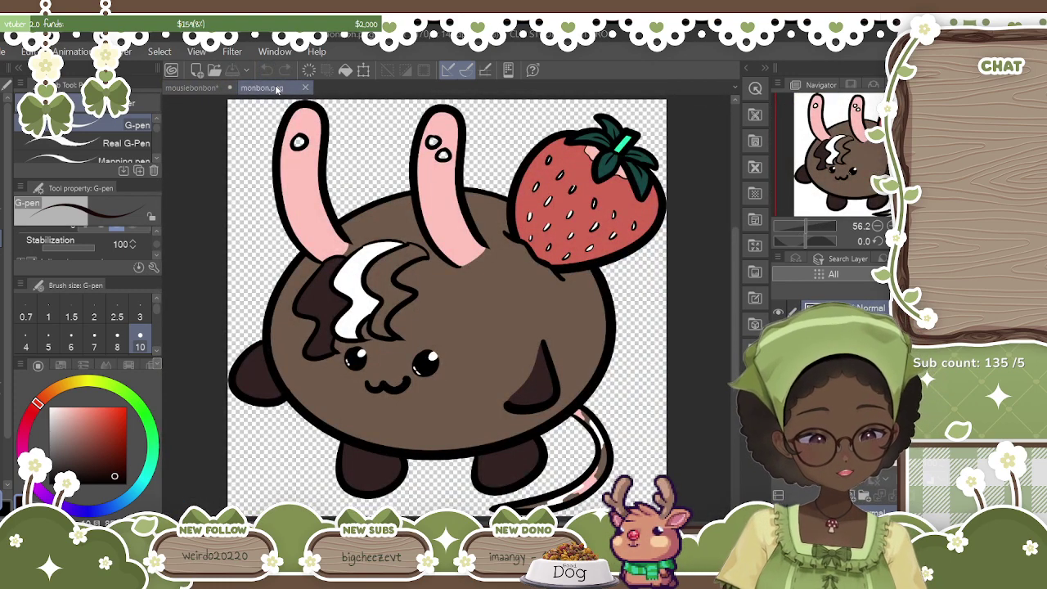
left_click(193, 87)
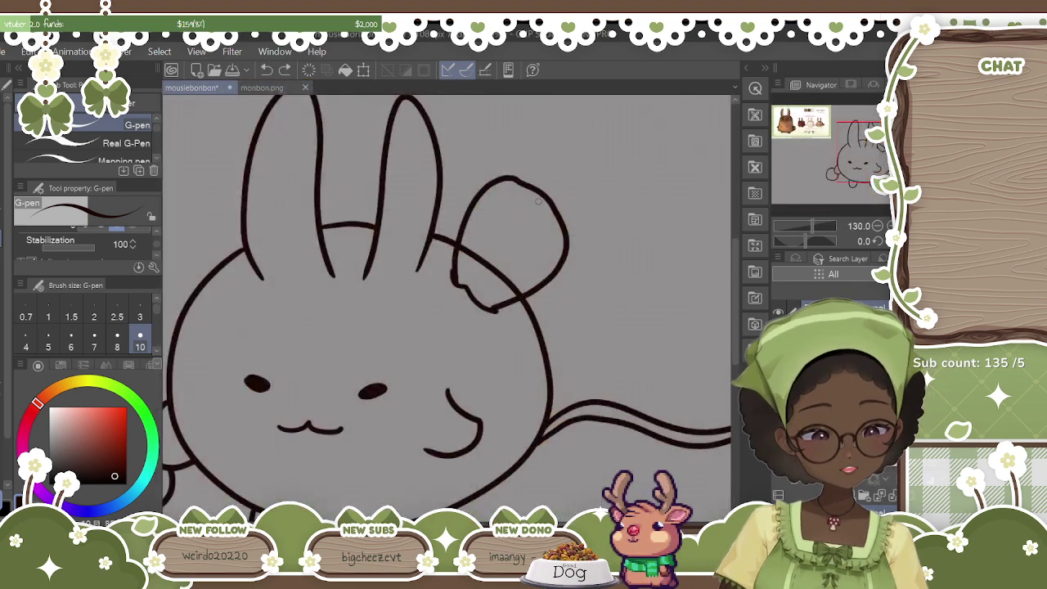
left_click_drag(524, 201, 532, 210)
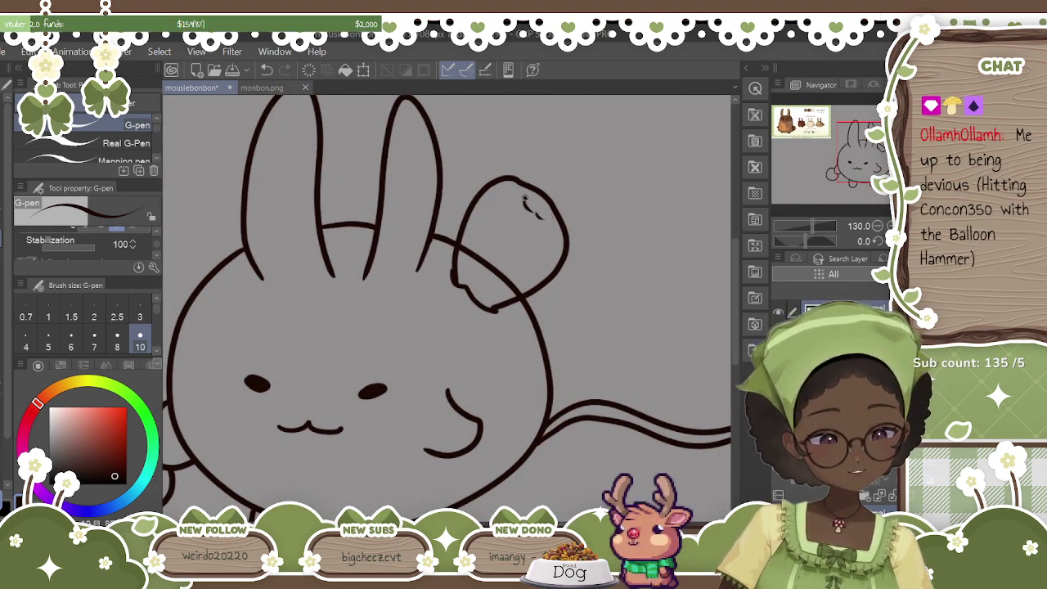
mouse_move(508, 194)
left_mouse_down()
mouse_move(550, 187)
mouse_move(566, 213)
mouse_move(550, 228)
left_mouse_up()
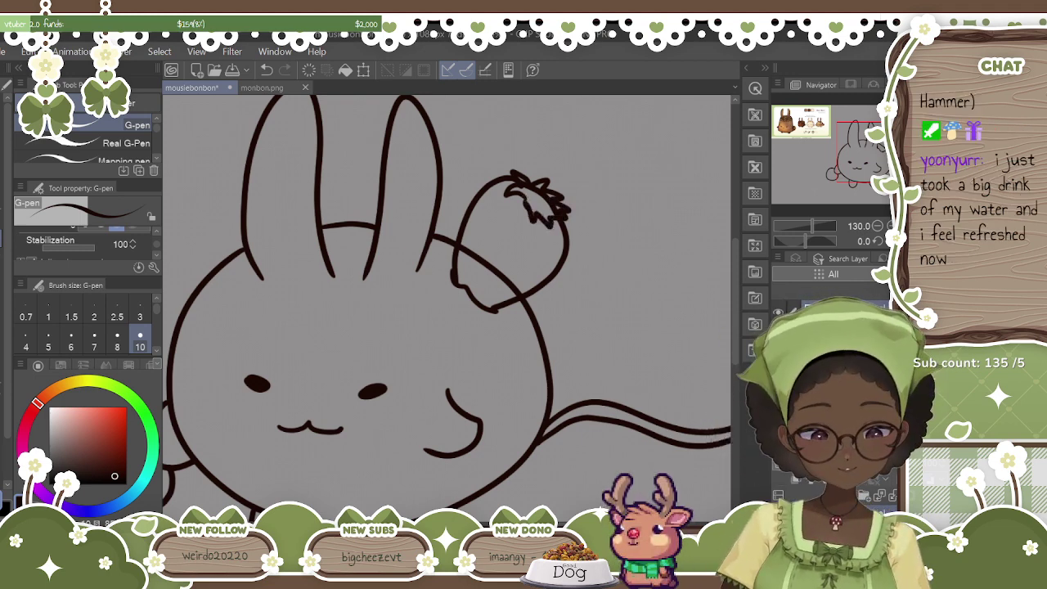
Erase the strawberry outline segments that run through the inside of the leaf crown.
key("ctrl+plus")
key("ctrl+plus")
key("ctrl+plus")
key("ctrl+plus")
scroll(447, 307, "right", 3)
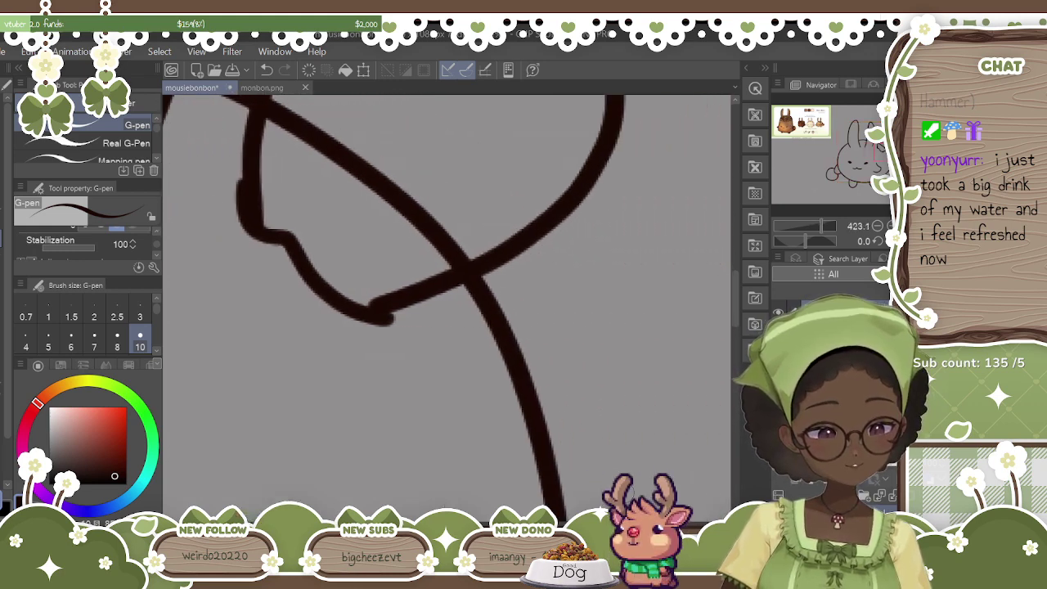
left_click_drag(734, 294, 734, 263)
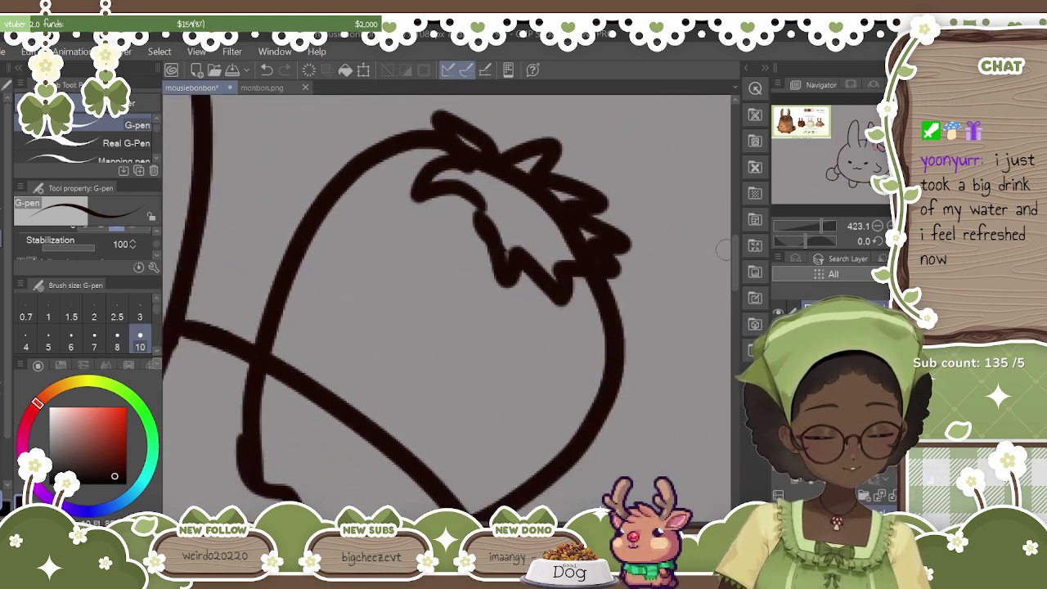
key("e")
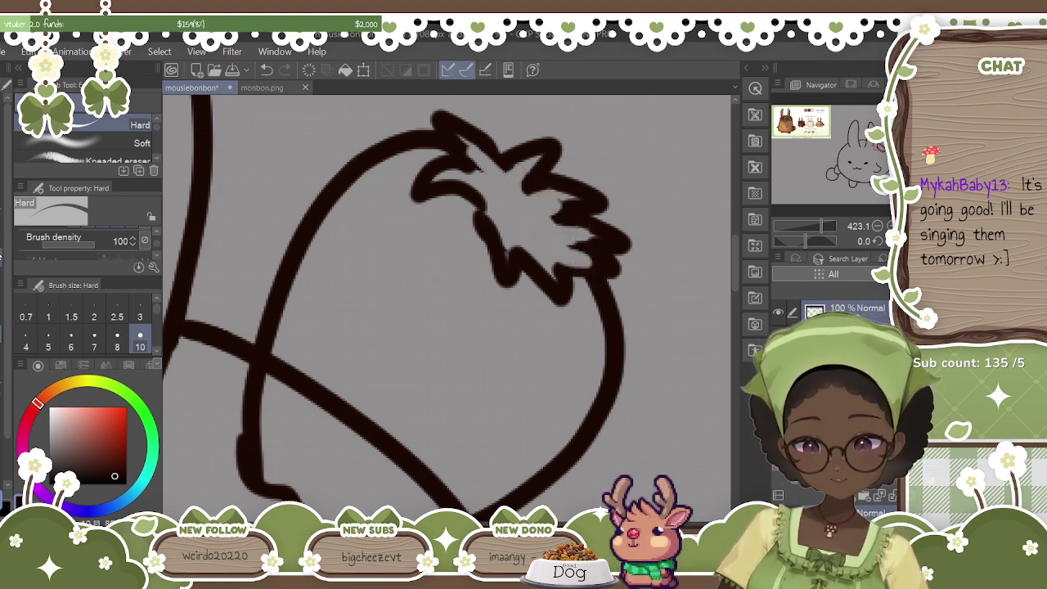
Repair the broken leaf contours with the G-pen and add a small star-shaped stem mark at the crown's centre.
left_click(2, 238)
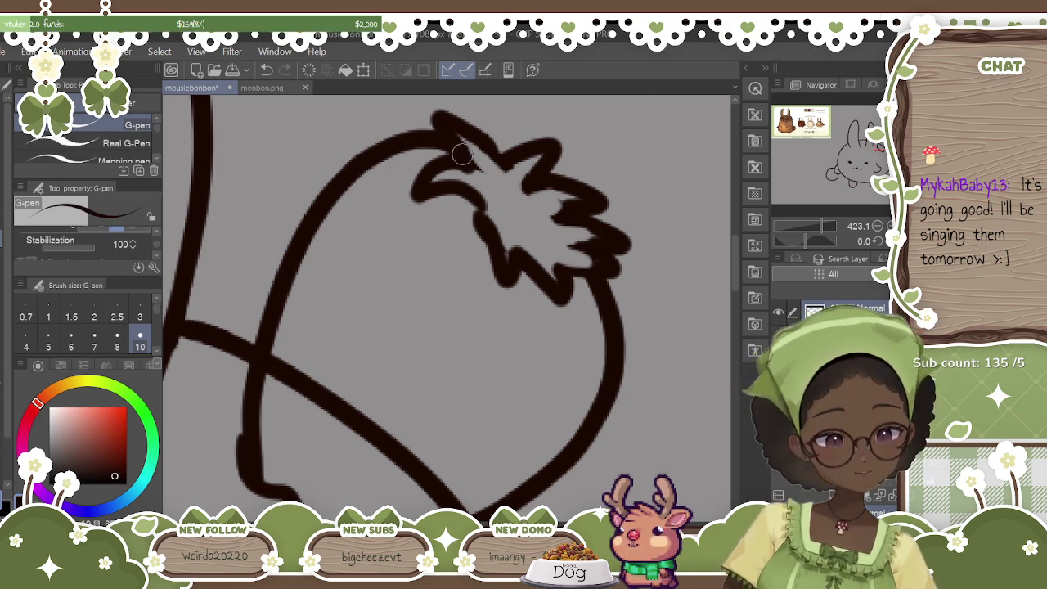
left_click_drag(469, 162, 447, 131)
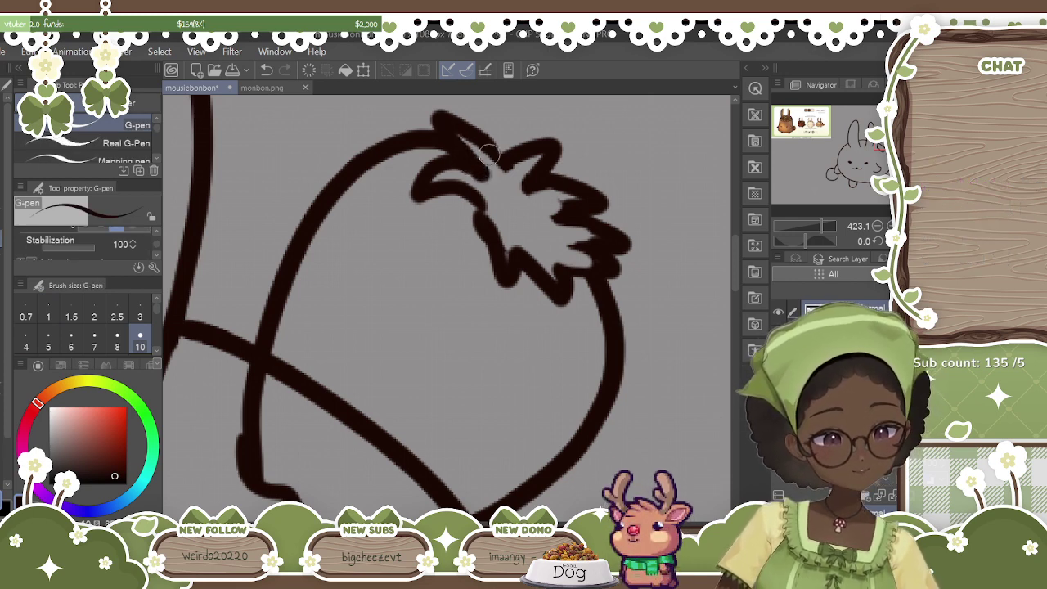
mouse_move(542, 146)
left_mouse_down()
mouse_move(568, 206)
mouse_move(558, 210)
mouse_move(594, 197)
mouse_move(626, 214)
mouse_move(630, 245)
mouse_move(573, 219)
mouse_move(607, 237)
mouse_move(566, 243)
mouse_move(609, 240)
left_mouse_up()
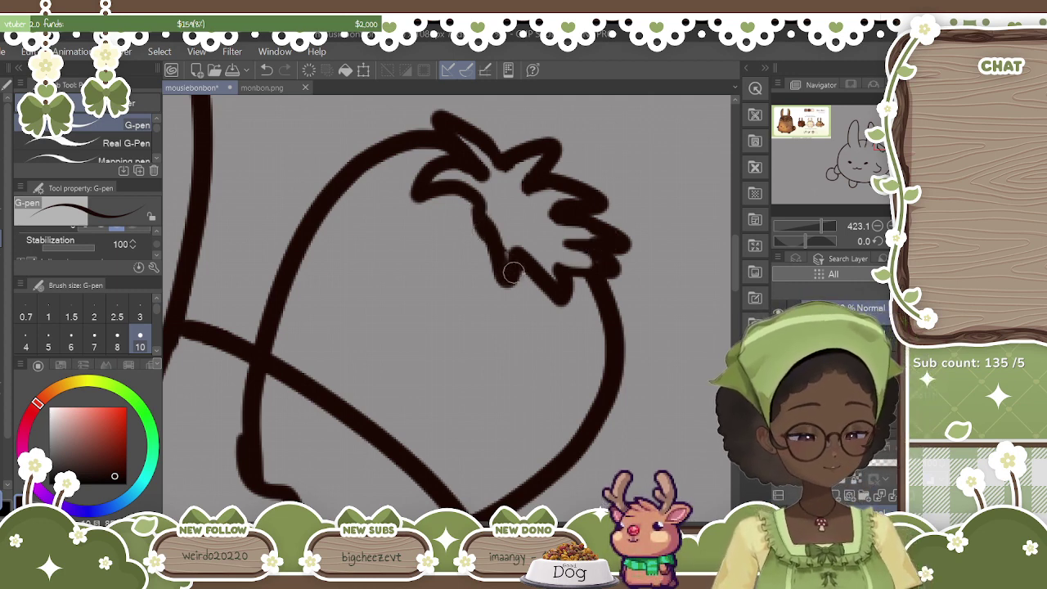
mouse_move(514, 208)
left_mouse_down()
mouse_move(509, 186)
mouse_move(529, 215)
left_mouse_up()
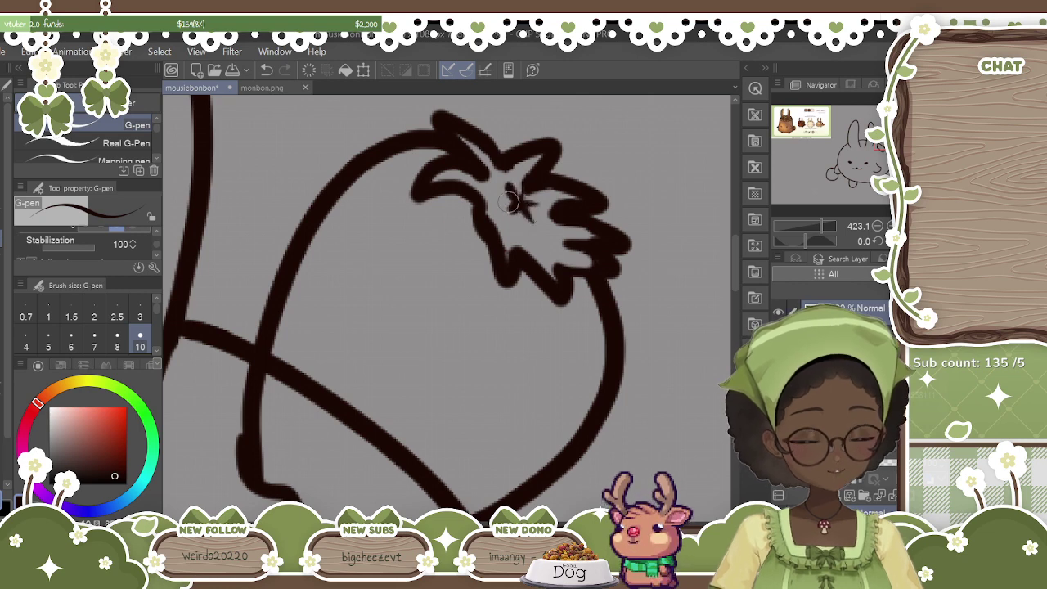
Erase the head outline where it crosses the strawberry and compare the fruit with the monbon.png reference.
mouse_move(734, 267)
left_mouse_down()
mouse_move(738, 289)
mouse_move(741, 277)
left_mouse_up()
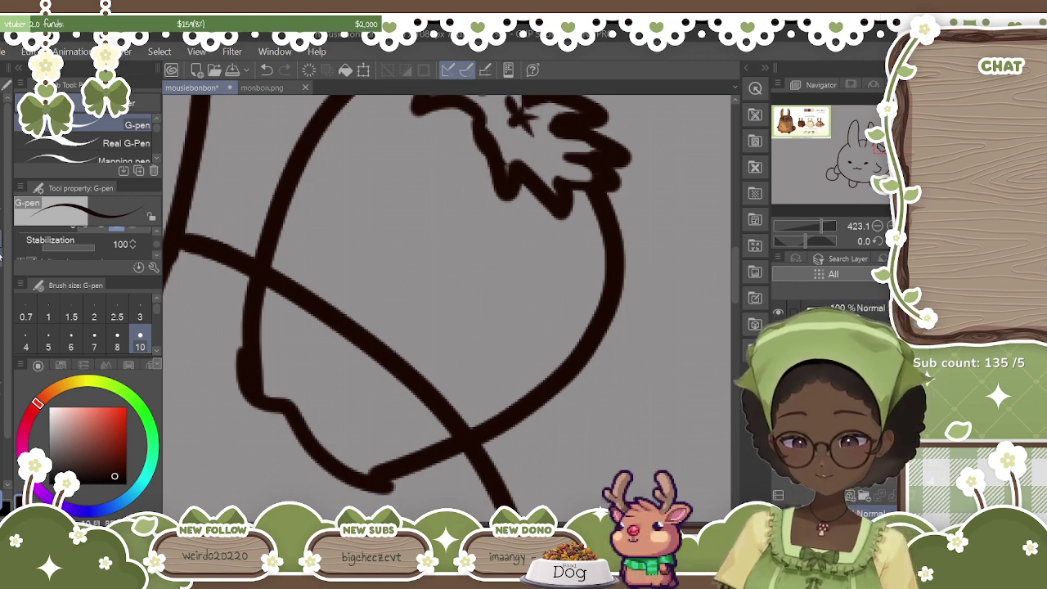
key("e")
mouse_move(323, 301)
left_mouse_down()
mouse_move(267, 275)
mouse_move(359, 335)
mouse_move(408, 321)
mouse_move(386, 331)
mouse_move(399, 364)
mouse_move(416, 383)
mouse_move(444, 387)
mouse_move(455, 437)
left_mouse_up()
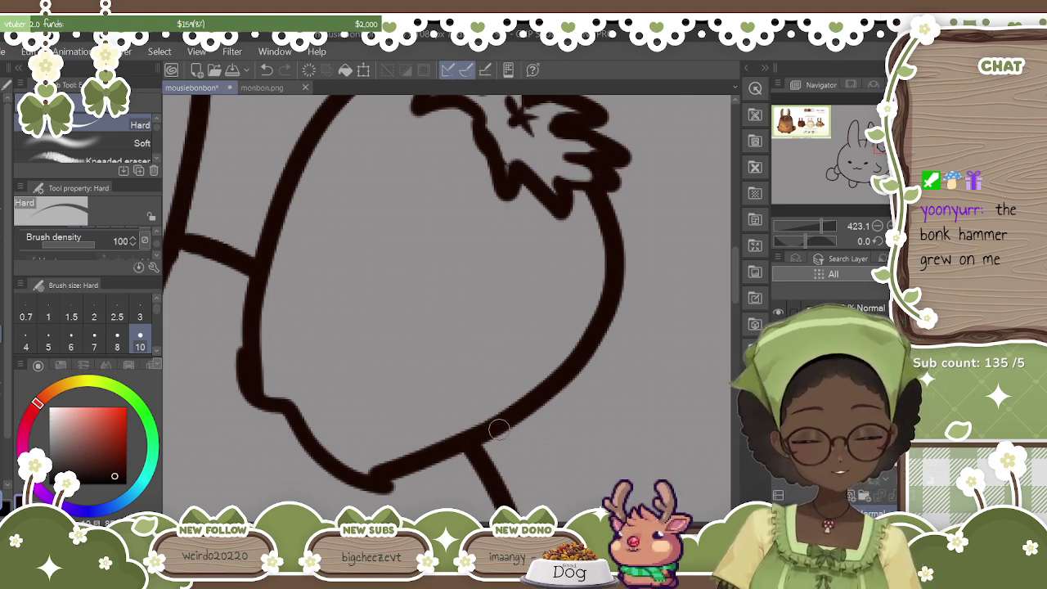
left_click(263, 89)
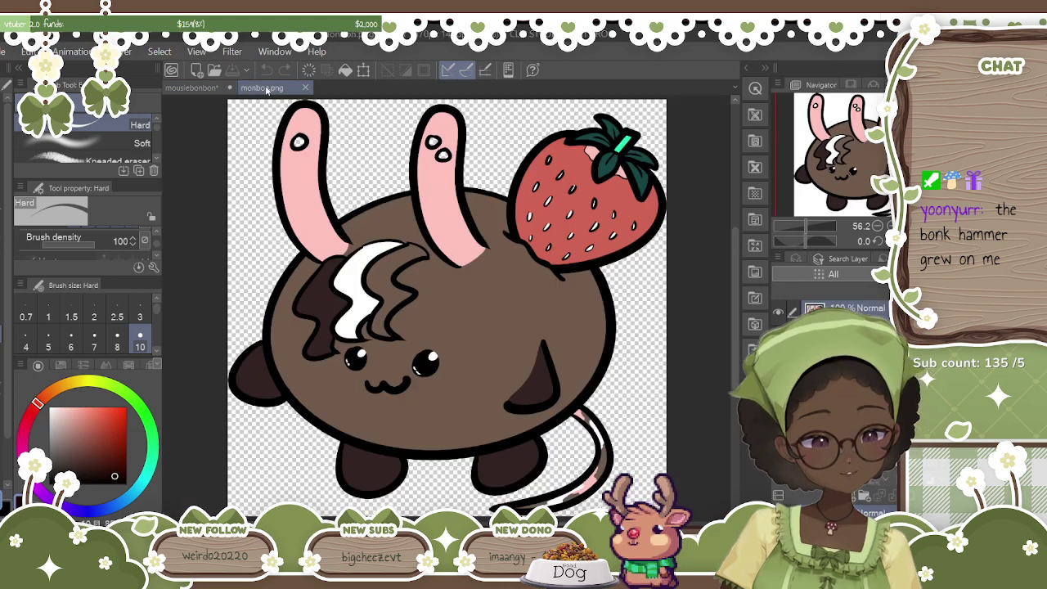
left_click(209, 93)
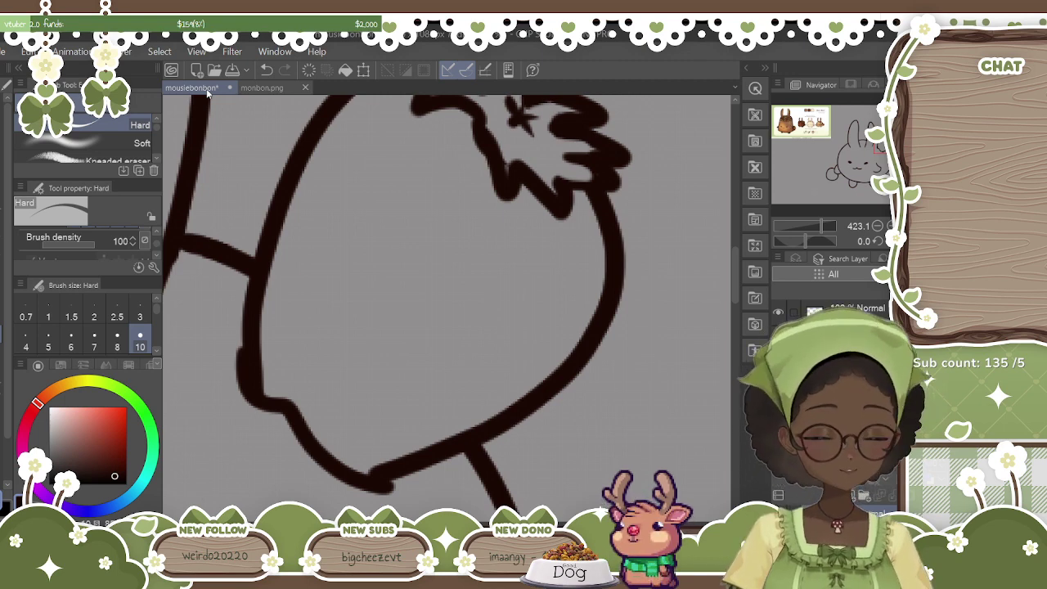
Try a forehead hair strand with the G-pen in the body brown sampled from monbon.png, and undo it.
scroll(446, 308, "down", 8)
scroll(446, 308, "up", 1)
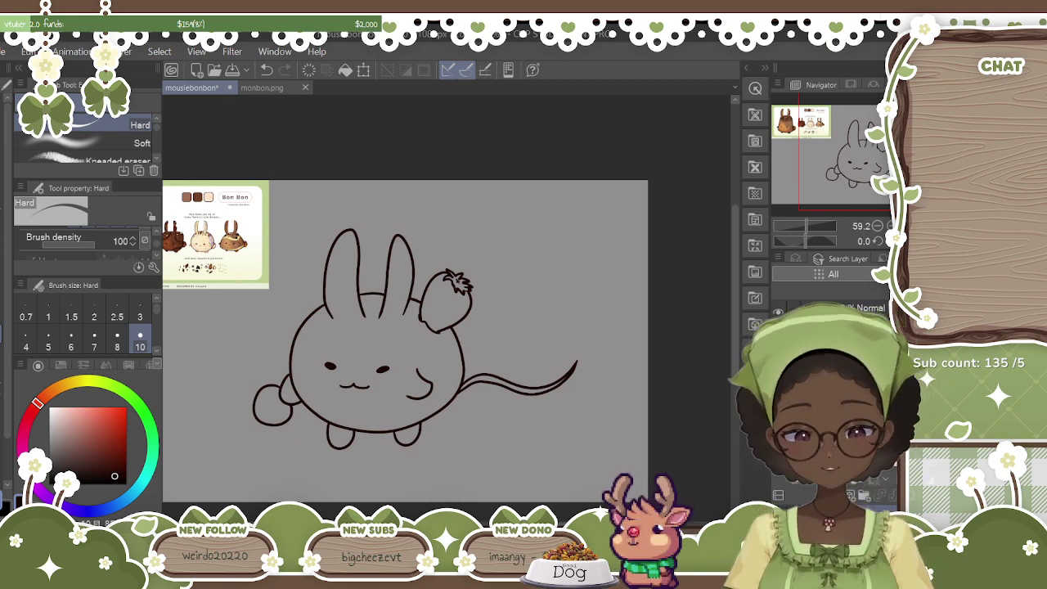
left_click(258, 89)
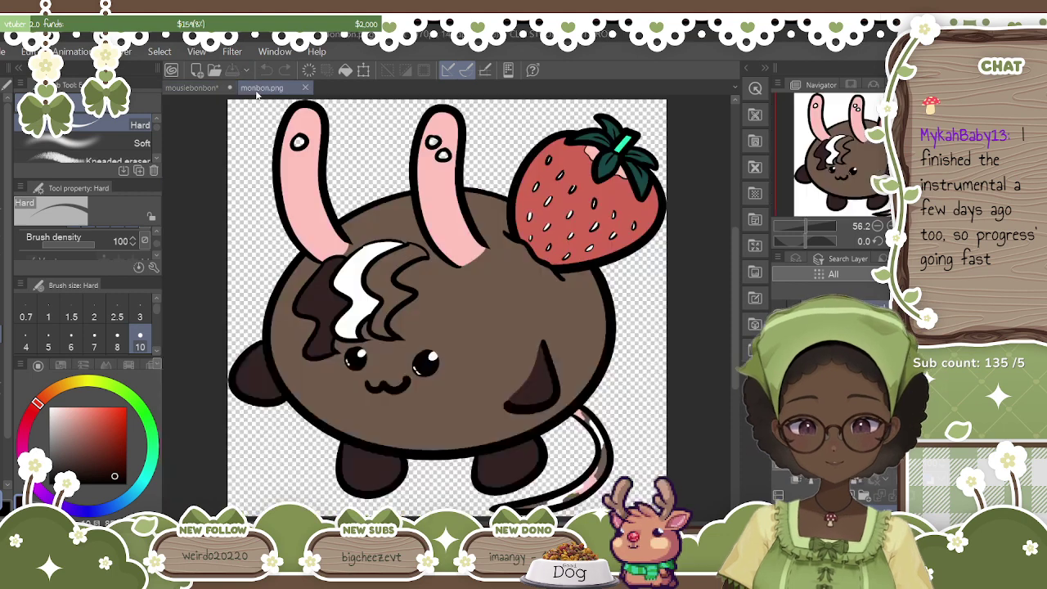
key("i")
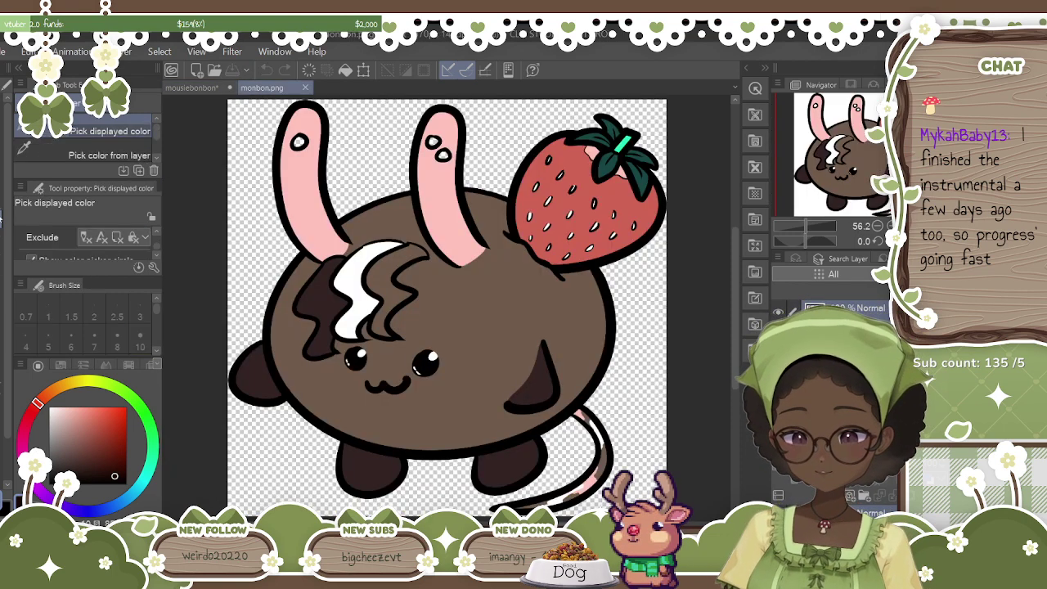
left_click(454, 302)
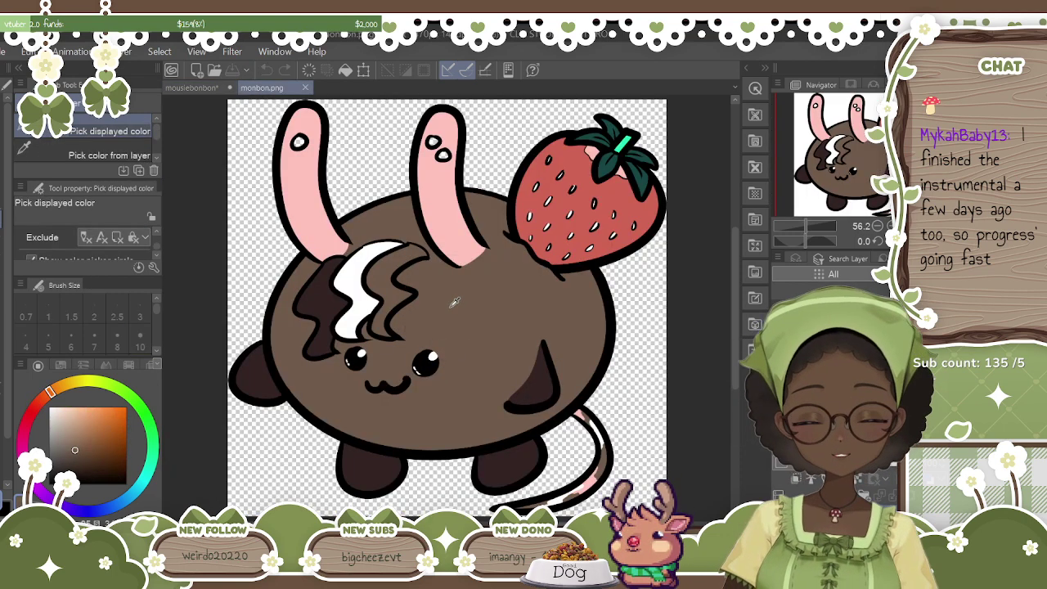
left_click(202, 89)
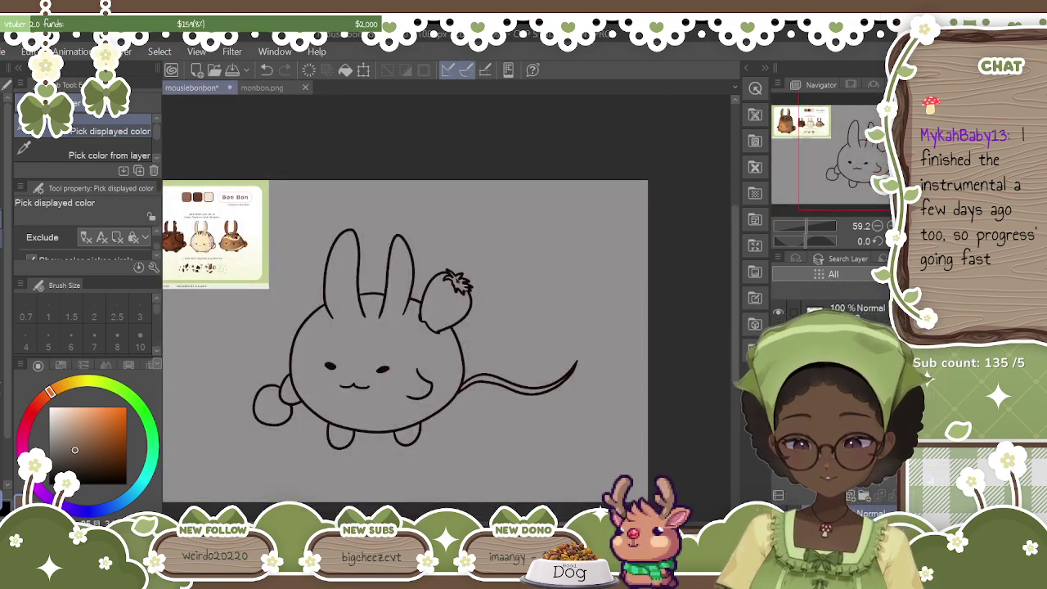
key("p")
key("p")
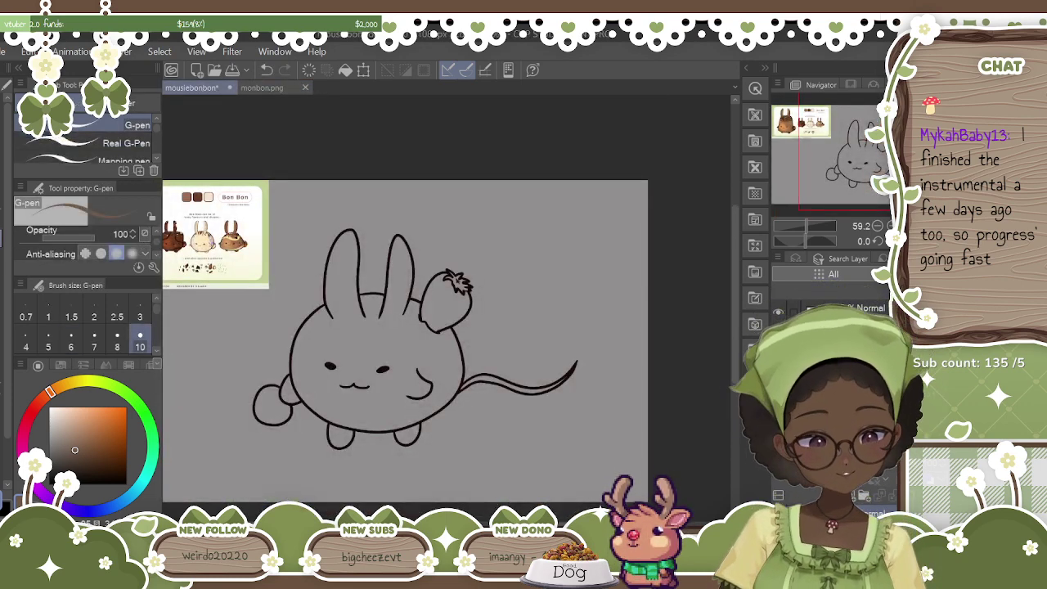
scroll(450, 307, "up", 3)
left_click_drag(450, 306, 579, 304)
scroll(403, 338, "left", 2)
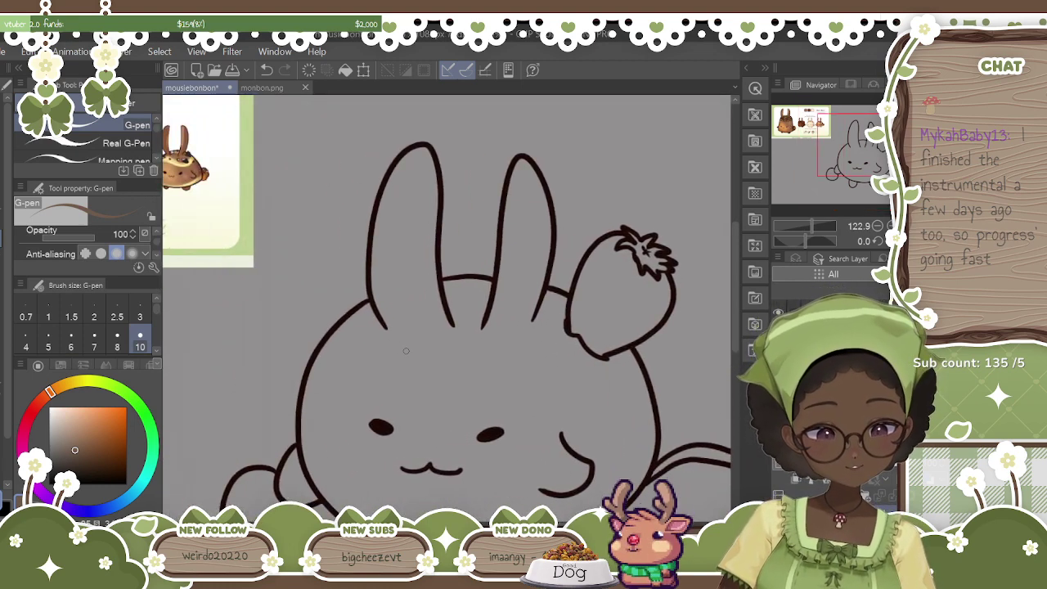
left_click_drag(404, 339, 386, 387)
left_click(267, 69)
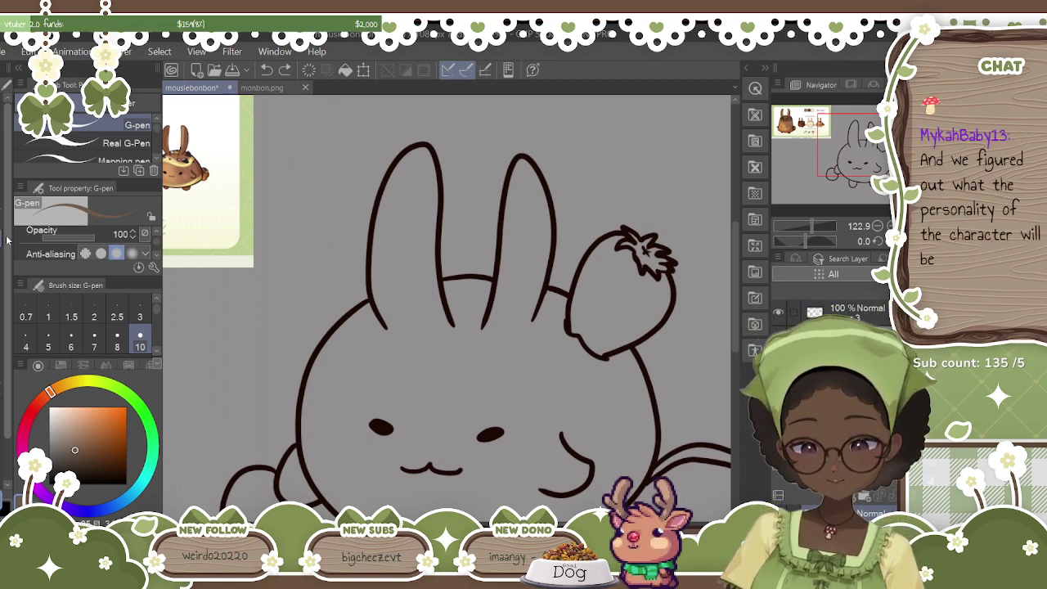
Sample the dark brown of the head outline and try narrow wavy hair strands on the forehead, undoing those strokes.
key("i")
left_click(329, 335)
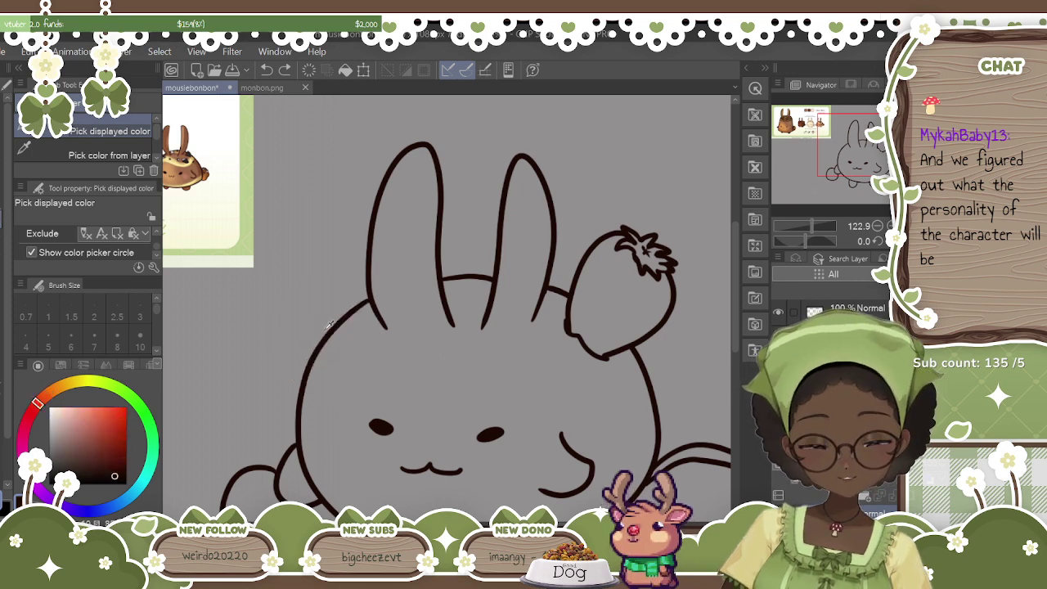
key("p")
mouse_move(402, 339)
left_mouse_down()
mouse_move(388, 372)
mouse_move(404, 417)
mouse_move(418, 356)
mouse_move(409, 399)
mouse_move(422, 417)
mouse_move(457, 346)
left_mouse_up()
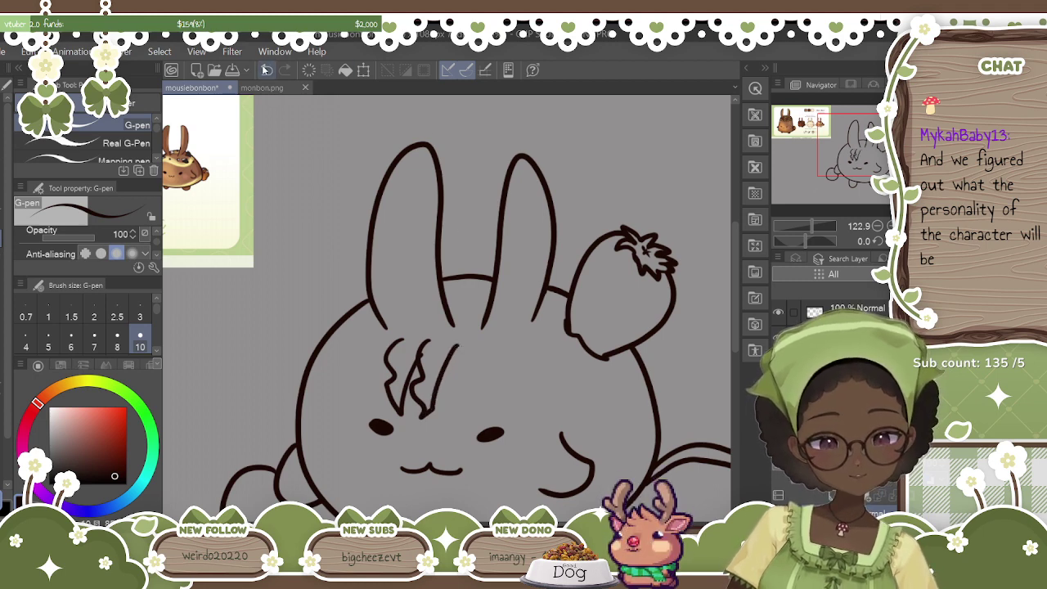
key("ctrl+z")
key("ctrl+z")
key("ctrl+z")
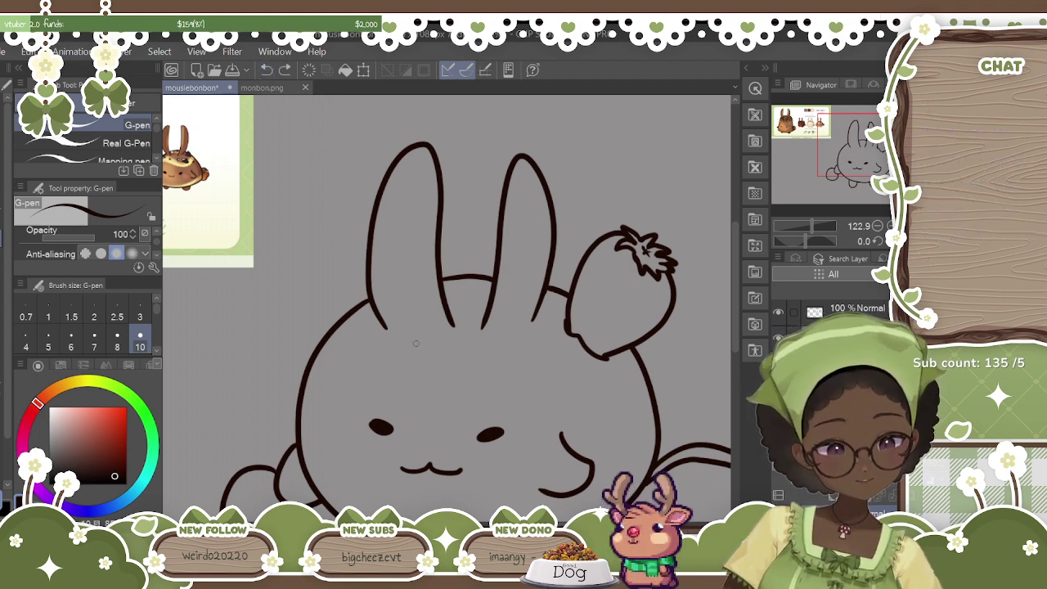
Draw a wider row of wavy, pointed hair strands on the forehead between the ears and eyes.
mouse_move(419, 338)
left_mouse_down()
mouse_move(396, 350)
mouse_move(404, 373)
mouse_move(394, 386)
mouse_move(417, 424)
mouse_move(416, 359)
mouse_move(439, 344)
mouse_move(431, 420)
left_mouse_up()
left_click_drag(452, 350, 456, 424)
left_click_drag(490, 354, 459, 425)
left_click_drag(433, 421, 447, 400)
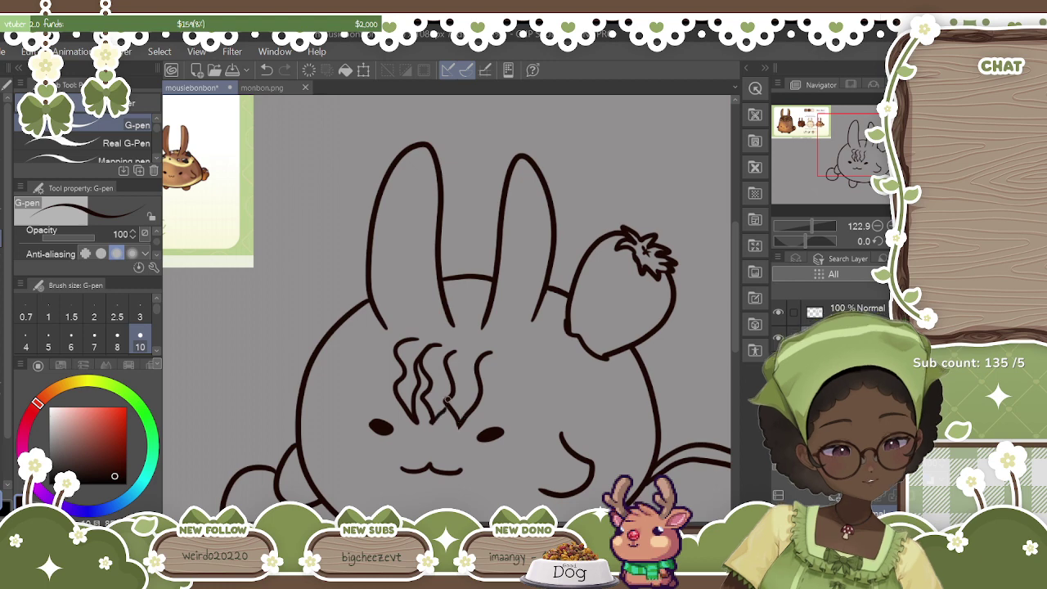
Undo the rough inner stroke on the middle hair strand and redraw it as a short curve joining the adjacent line.
mouse_move(448, 383)
left_mouse_down()
mouse_move(446, 375)
mouse_move(451, 389)
left_mouse_up()
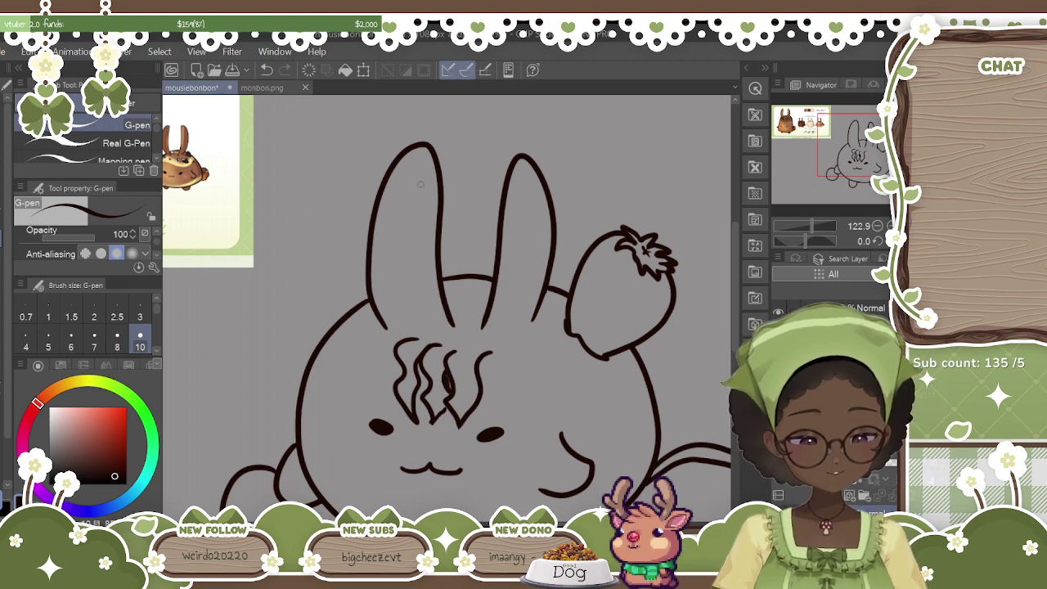
left_click_drag(811, 225, 821, 225)
left_click_drag(731, 285, 734, 311)
left_click(268, 71)
left_click(268, 70)
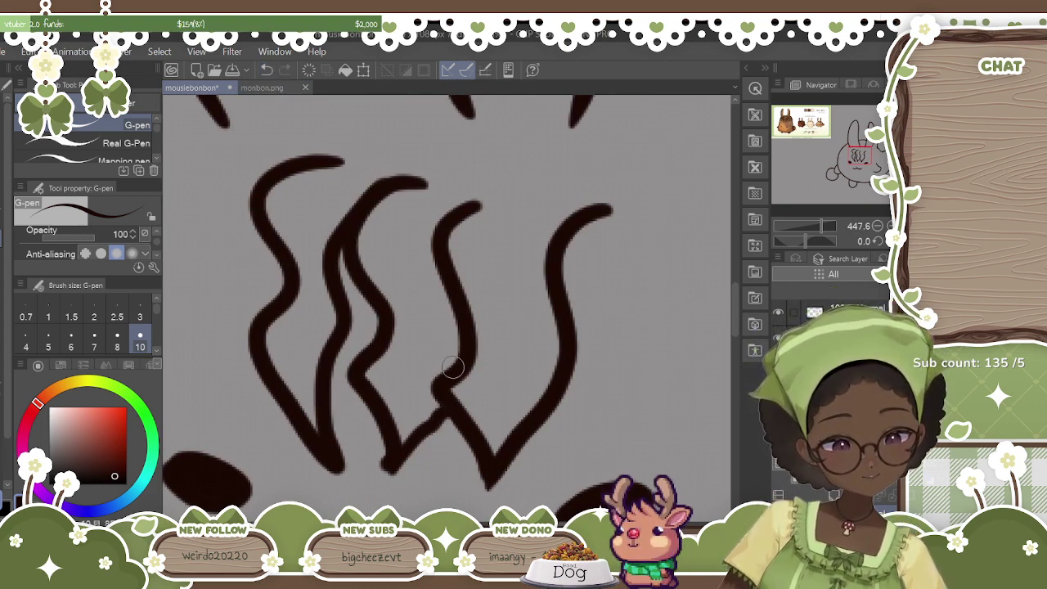
mouse_move(446, 360)
left_mouse_down()
mouse_move(460, 306)
mouse_move(438, 363)
left_mouse_up()
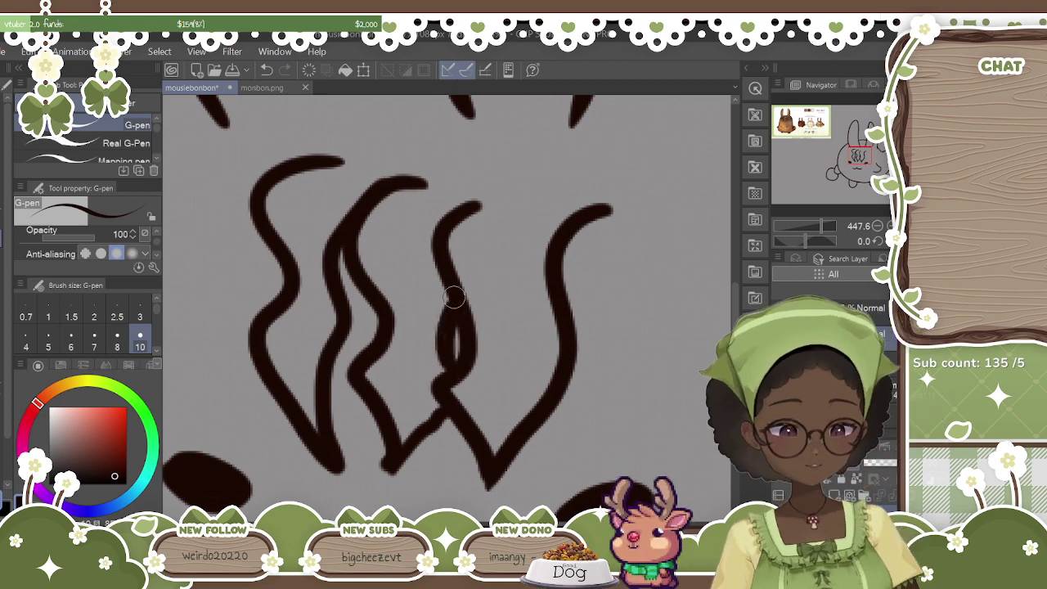
scroll(456, 297, "down", 10)
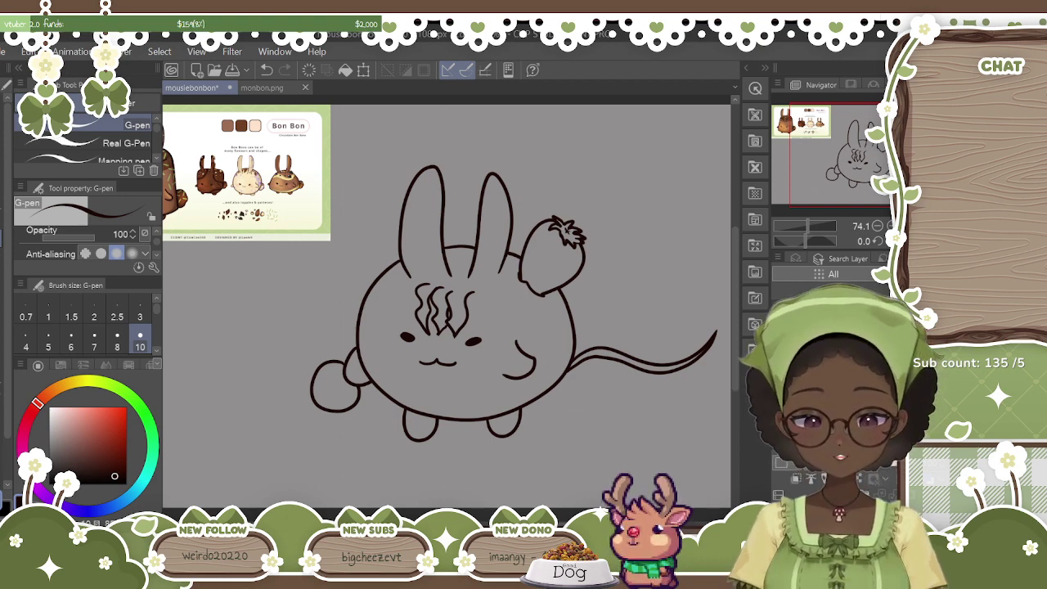
scroll(449, 310, "down", 1)
scroll(449, 310, "up", 4)
scroll(446, 301, "right", 1)
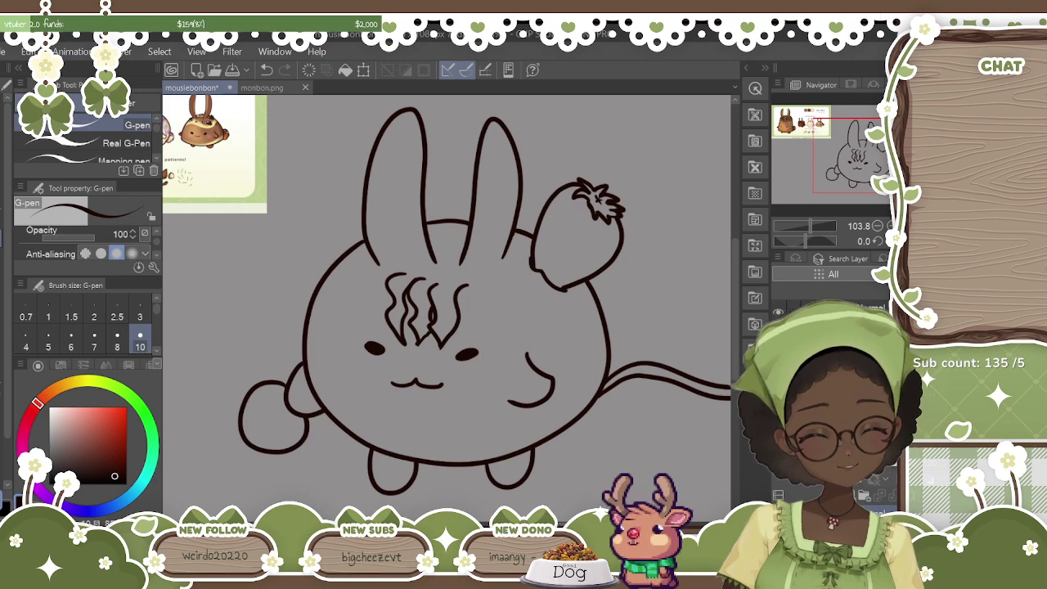
Sample the brown body colour from monbon.png and check the top layer of mousiebonbon by toggling its visibility.
left_click(262, 87)
left_click(491, 305, "alt")
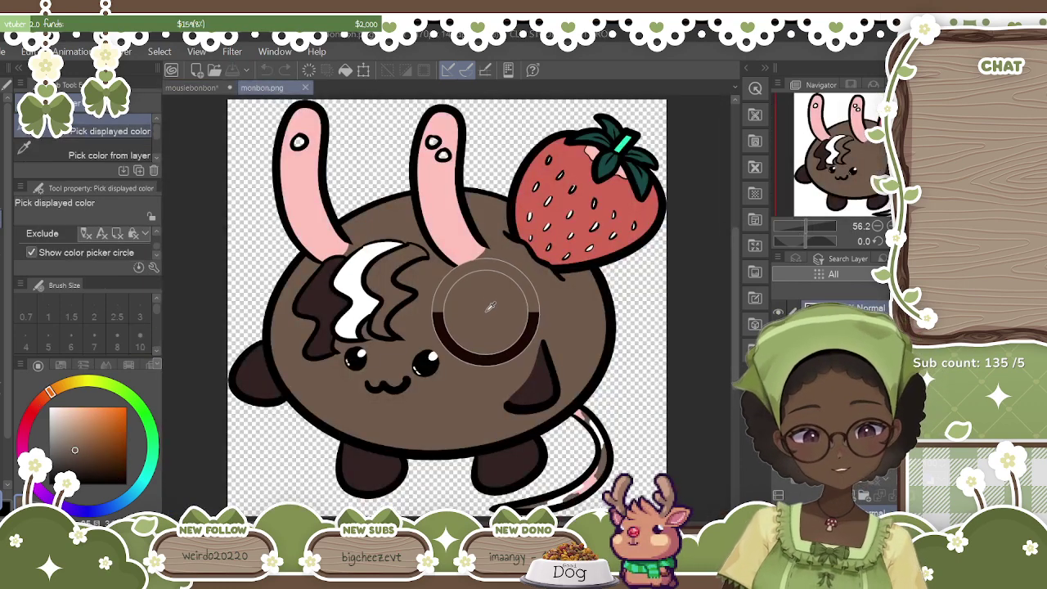
left_click(191, 88)
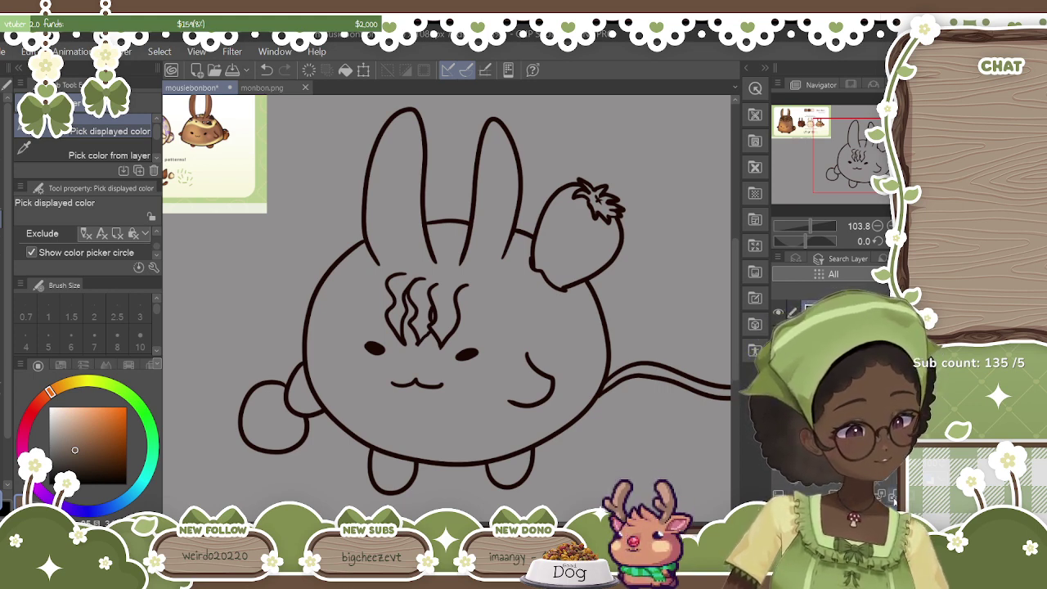
left_click(775, 314)
left_click(774, 314)
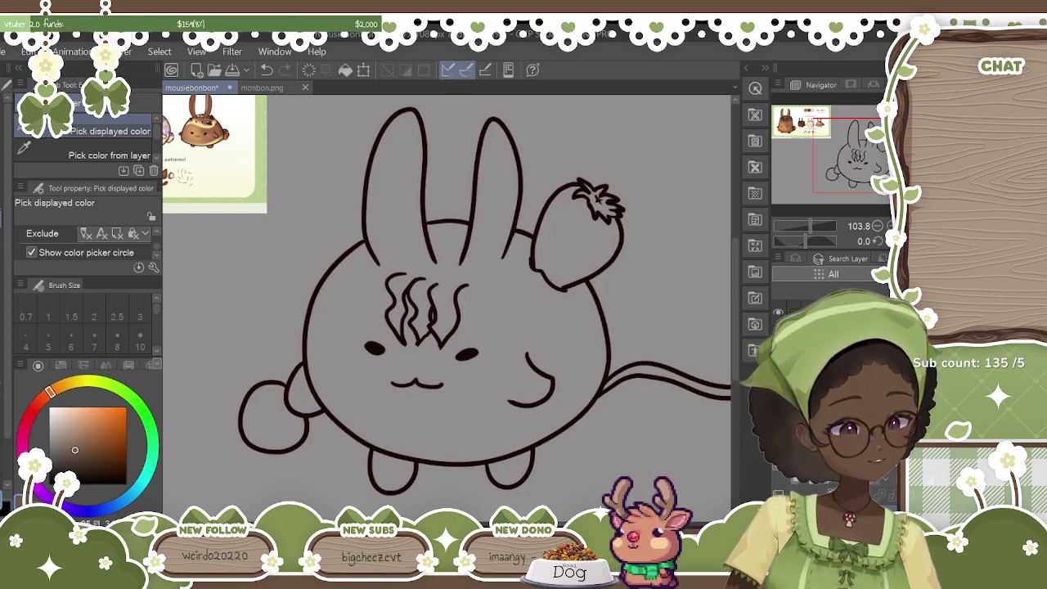
Set the G-pen size to 100 and paint a brown patch over the forehead and left eye, beneath the line art.
key("p")
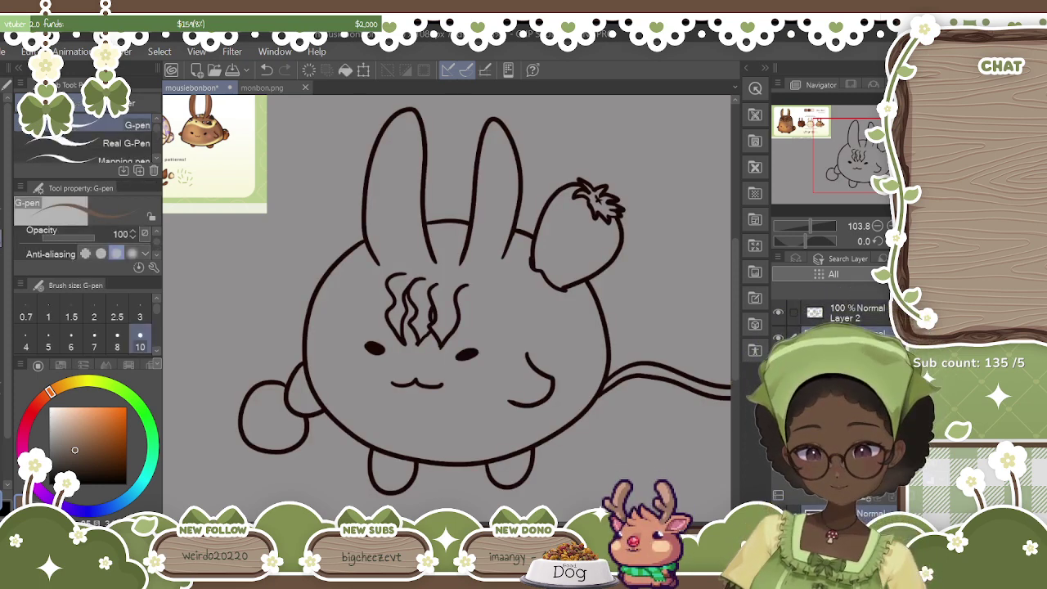
left_click_drag(156, 309, 159, 330)
left_click(140, 332)
mouse_move(441, 336)
left_mouse_down()
mouse_move(442, 294)
mouse_move(423, 307)
mouse_move(427, 296)
mouse_move(419, 348)
left_mouse_up()
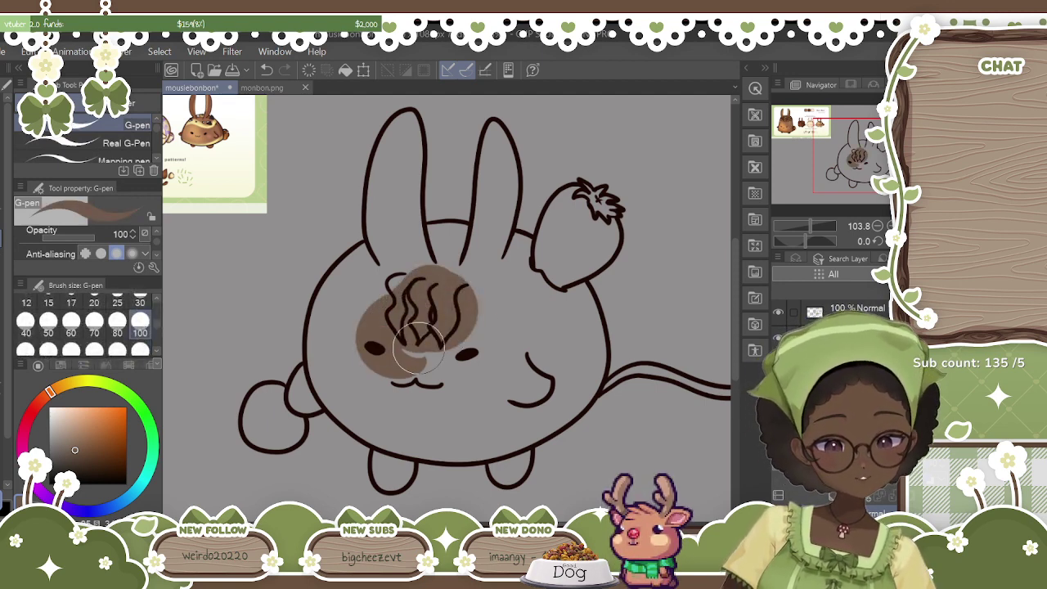
Set the G-pen stabilization to 5 and paint brown across the whole round body and the tufted oval beside the ears.
left_click_drag(154, 237, 157, 245)
scroll(157, 250, "down", 2)
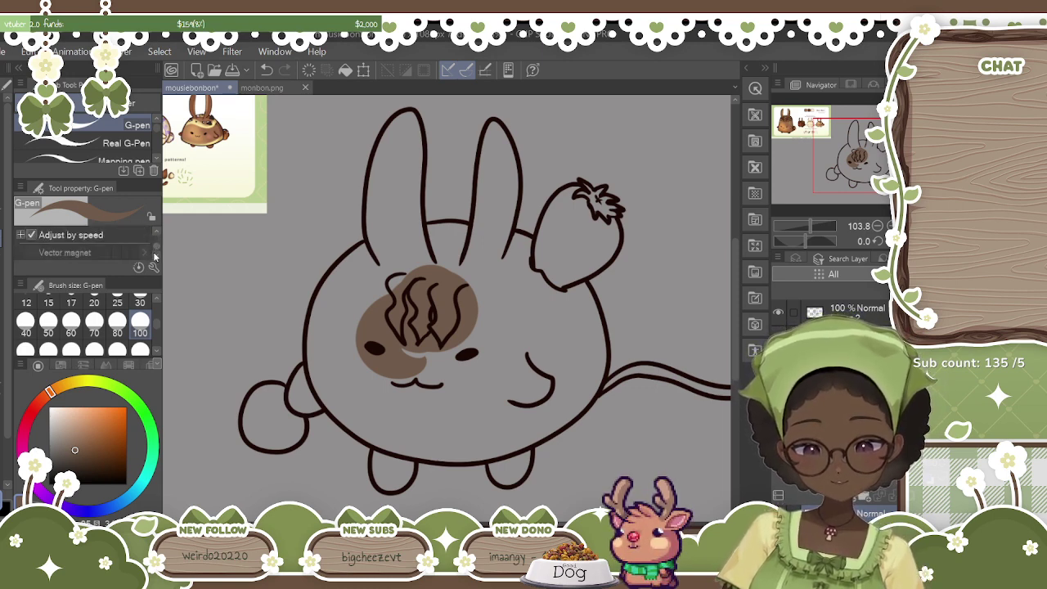
scroll(158, 247, "up", 2)
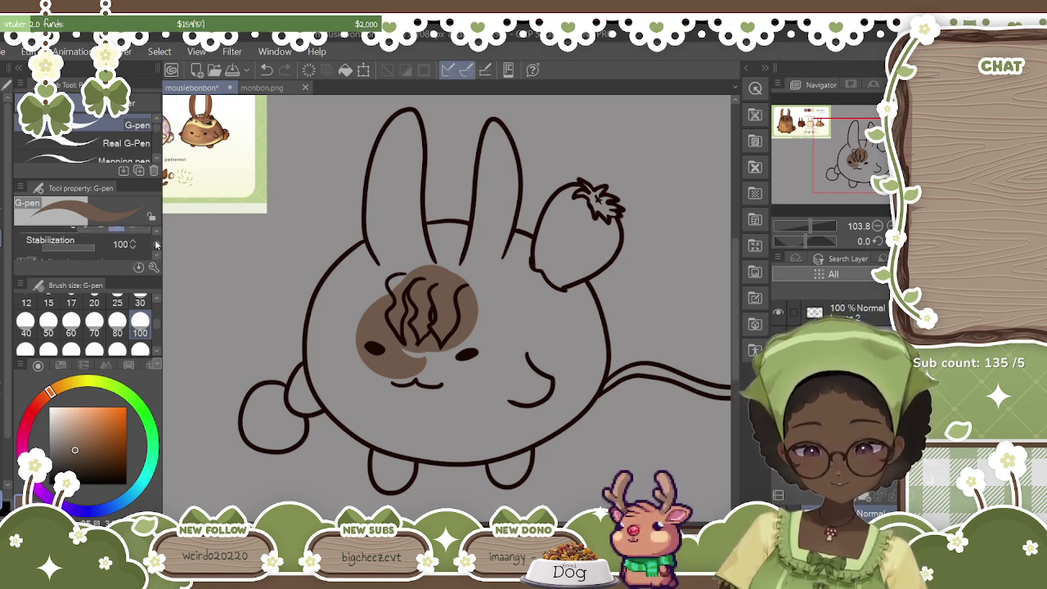
left_click_drag(65, 271, 67, 273)
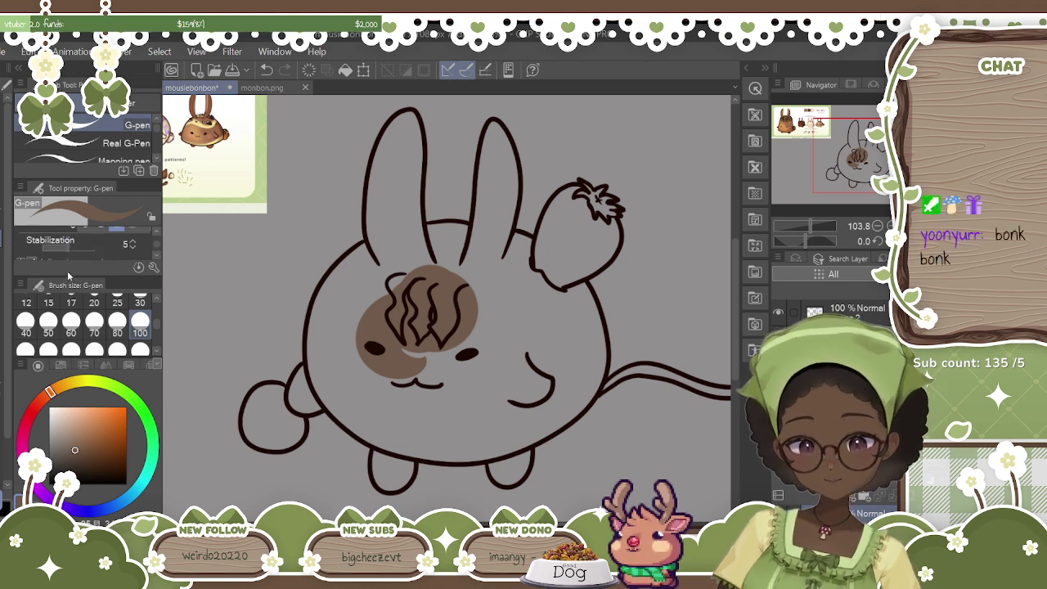
mouse_move(492, 364)
left_mouse_down()
mouse_move(457, 298)
mouse_move(483, 315)
mouse_move(449, 327)
mouse_move(449, 352)
mouse_move(421, 278)
mouse_move(362, 350)
mouse_move(341, 340)
mouse_move(329, 383)
mouse_move(323, 337)
mouse_move(339, 287)
mouse_move(379, 253)
mouse_move(446, 239)
mouse_move(505, 253)
mouse_move(415, 262)
mouse_move(447, 255)
mouse_move(423, 315)
mouse_move(515, 251)
mouse_move(545, 270)
mouse_move(571, 236)
mouse_move(572, 214)
mouse_move(556, 245)
mouse_move(569, 214)
mouse_move(576, 216)
mouse_move(547, 259)
mouse_move(570, 208)
mouse_move(564, 225)
mouse_move(581, 223)
mouse_move(564, 223)
mouse_move(591, 203)
mouse_move(566, 219)
mouse_move(575, 226)
mouse_move(579, 209)
mouse_move(556, 256)
mouse_move(579, 206)
mouse_move(602, 216)
mouse_move(582, 251)
mouse_move(601, 257)
mouse_move(560, 282)
mouse_move(544, 335)
mouse_move(520, 320)
left_mouse_up()
mouse_move(462, 355)
left_mouse_down()
mouse_move(346, 380)
mouse_move(327, 417)
mouse_move(376, 442)
mouse_move(433, 446)
mouse_move(531, 429)
mouse_move(568, 401)
mouse_move(576, 311)
mouse_move(548, 360)
mouse_move(425, 405)
mouse_move(415, 395)
mouse_move(474, 414)
mouse_move(601, 382)
left_mouse_up()
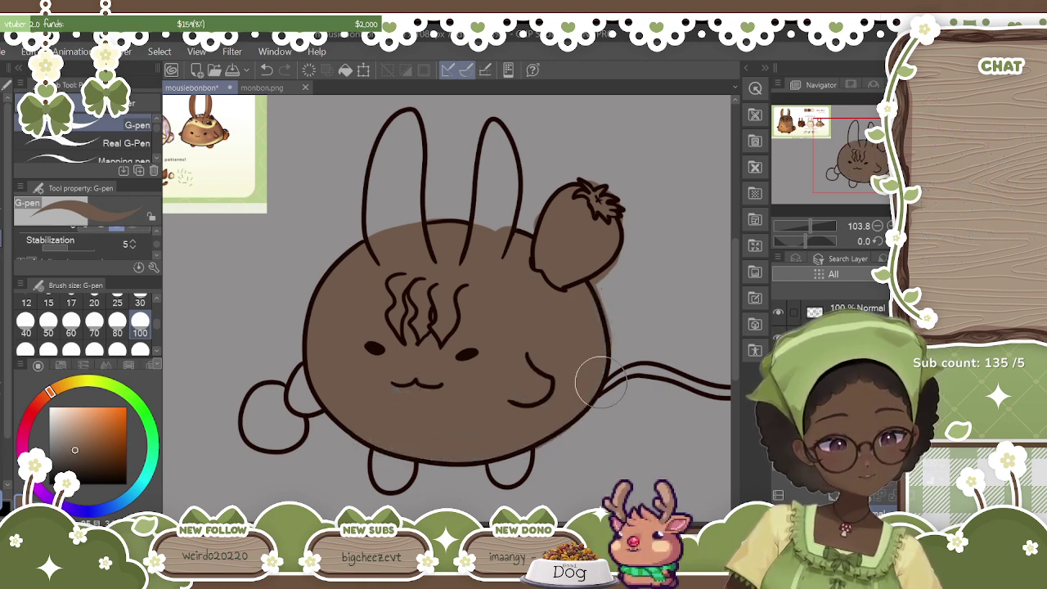
Paint the two rounded shapes on the body's left side, both feet and both ears brown.
mouse_move(335, 376)
left_mouse_down()
mouse_move(311, 385)
mouse_move(311, 399)
mouse_move(270, 409)
mouse_move(262, 434)
mouse_move(290, 419)
left_mouse_up()
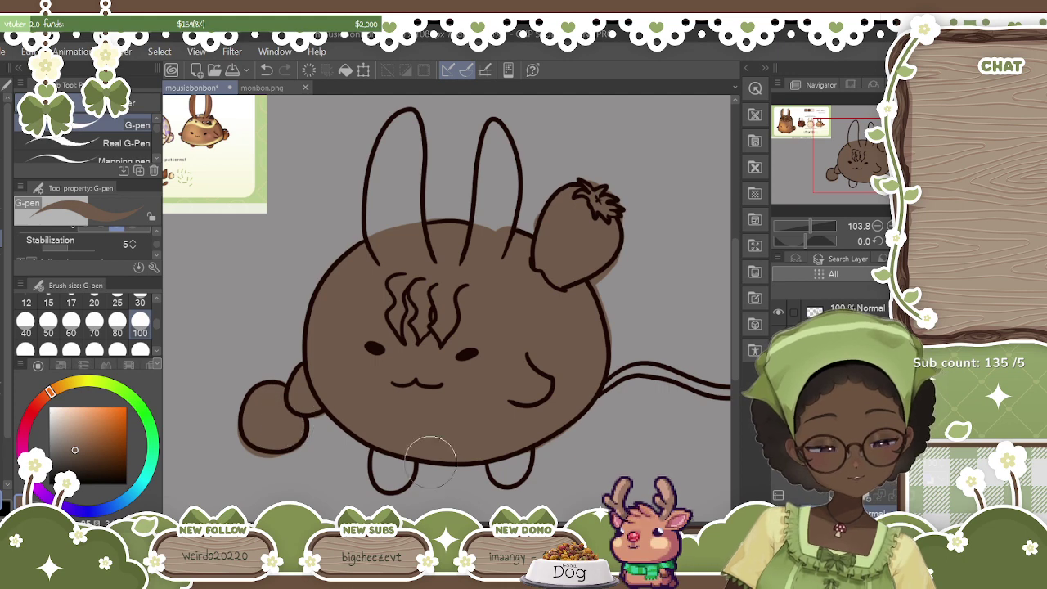
left_click_drag(384, 466, 402, 436)
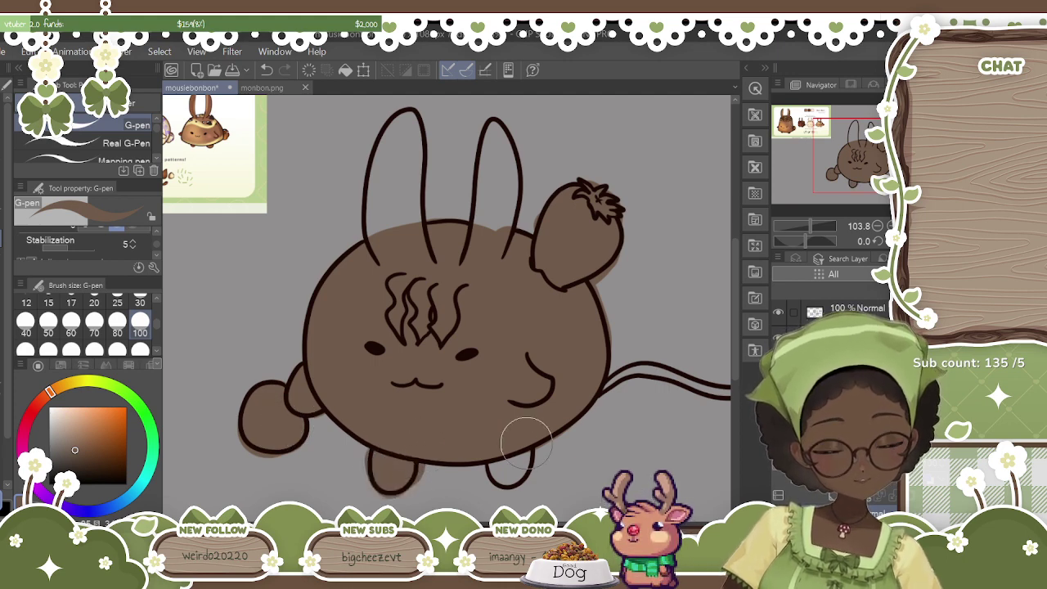
mouse_move(511, 450)
left_mouse_down()
mouse_move(503, 479)
mouse_move(509, 468)
left_mouse_up()
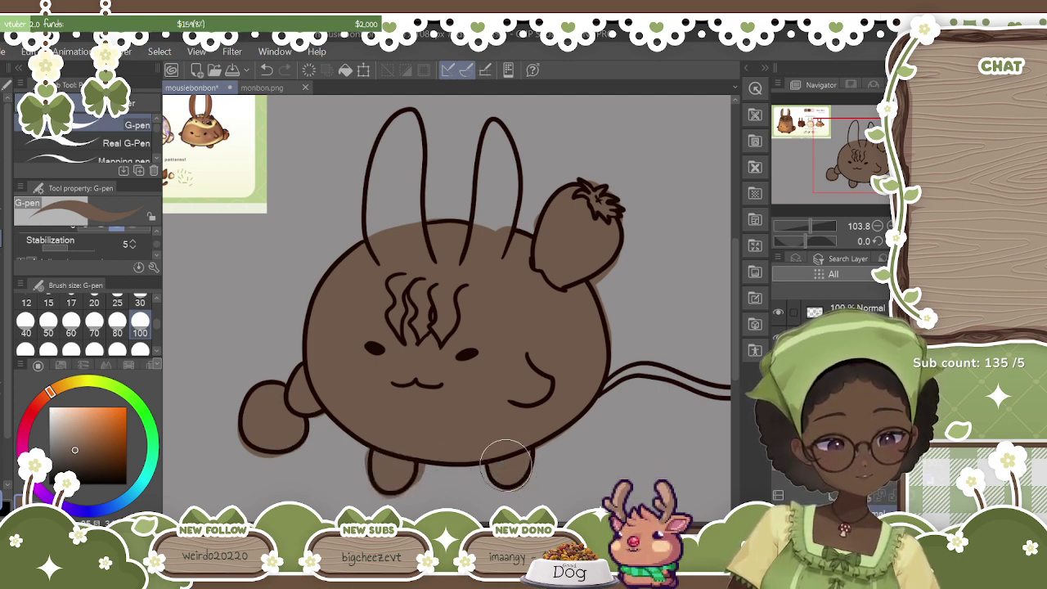
mouse_move(390, 225)
left_mouse_down()
mouse_move(409, 127)
mouse_move(401, 214)
left_mouse_up()
mouse_move(467, 251)
left_mouse_down()
mouse_move(493, 201)
mouse_move(497, 137)
mouse_move(506, 208)
left_mouse_up()
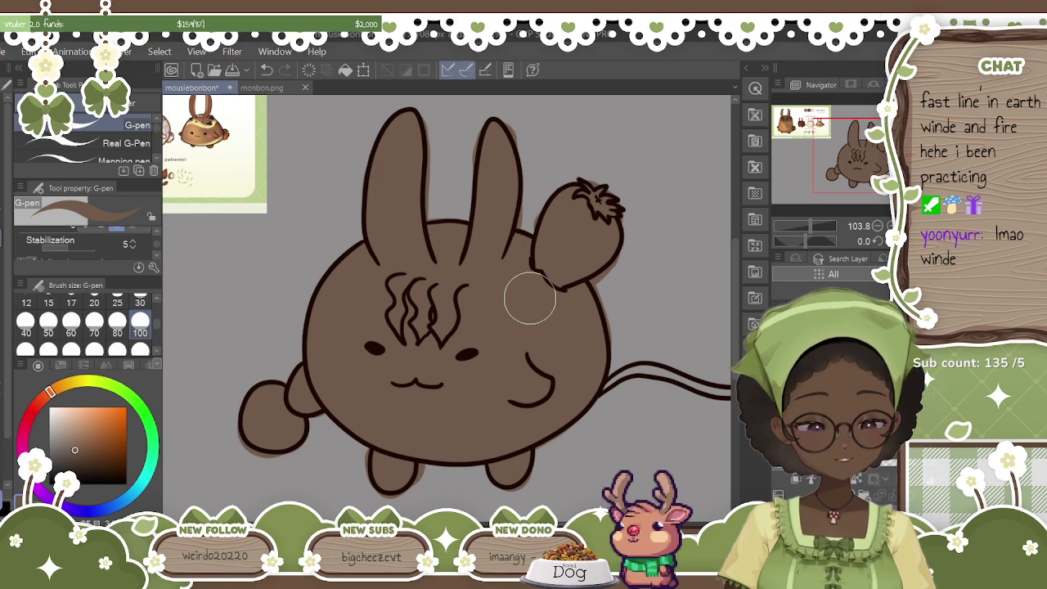
Paint the long thin tail brown with the G-pen at size 30, and reduce the pen size to 10.
left_click_drag(588, 362, 355, 362)
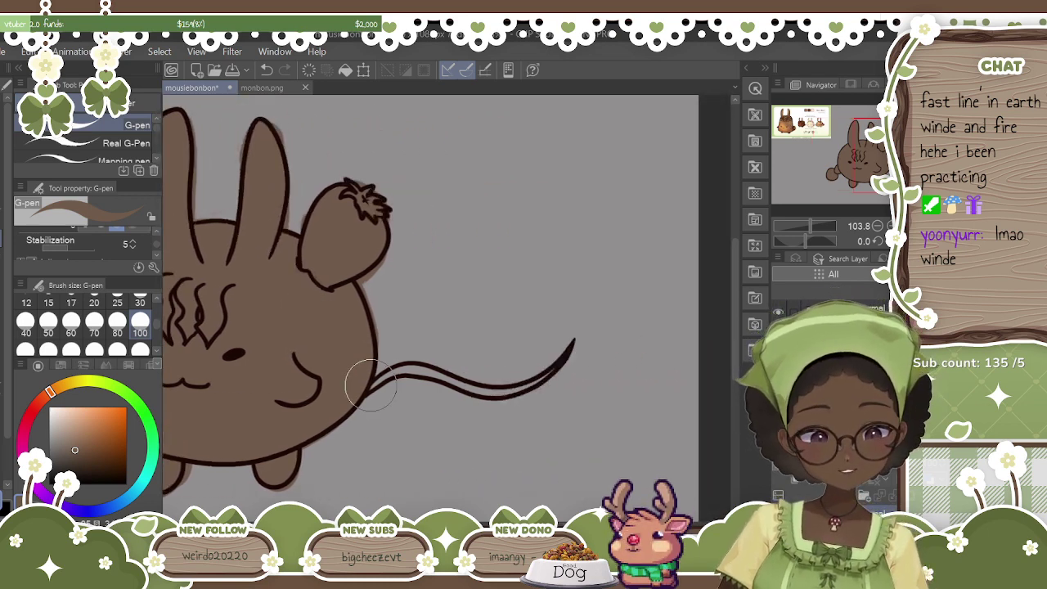
scroll(157, 329, "up", 2)
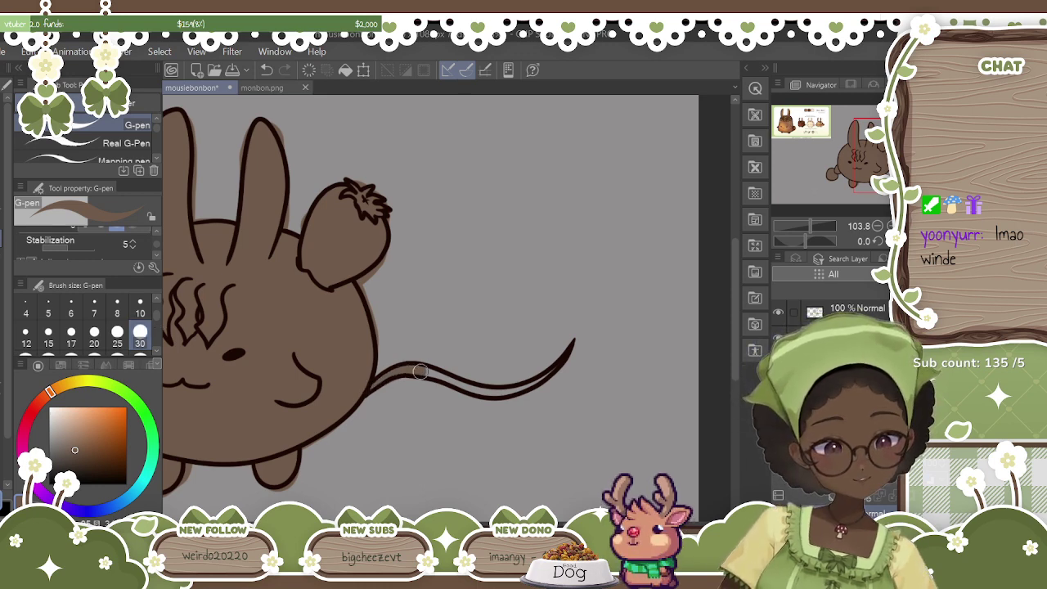
mouse_move(452, 380)
left_mouse_down()
mouse_move(513, 390)
mouse_move(556, 365)
left_mouse_up()
left_click(141, 307)
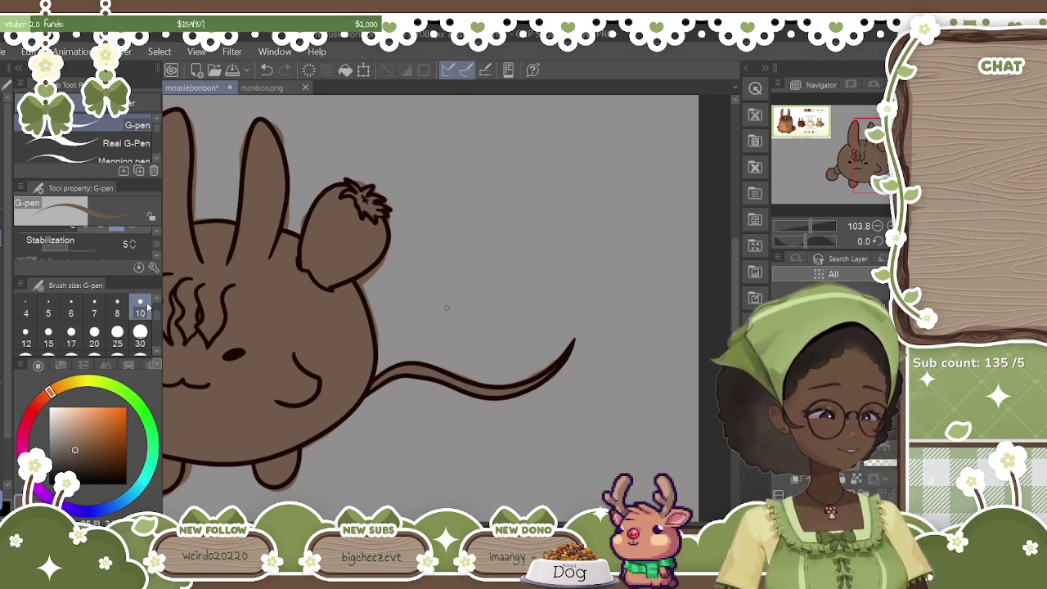
Erase brown overflow around the left ear and along the right ear's inner edge with the Hard eraser at size 10.
key("e")
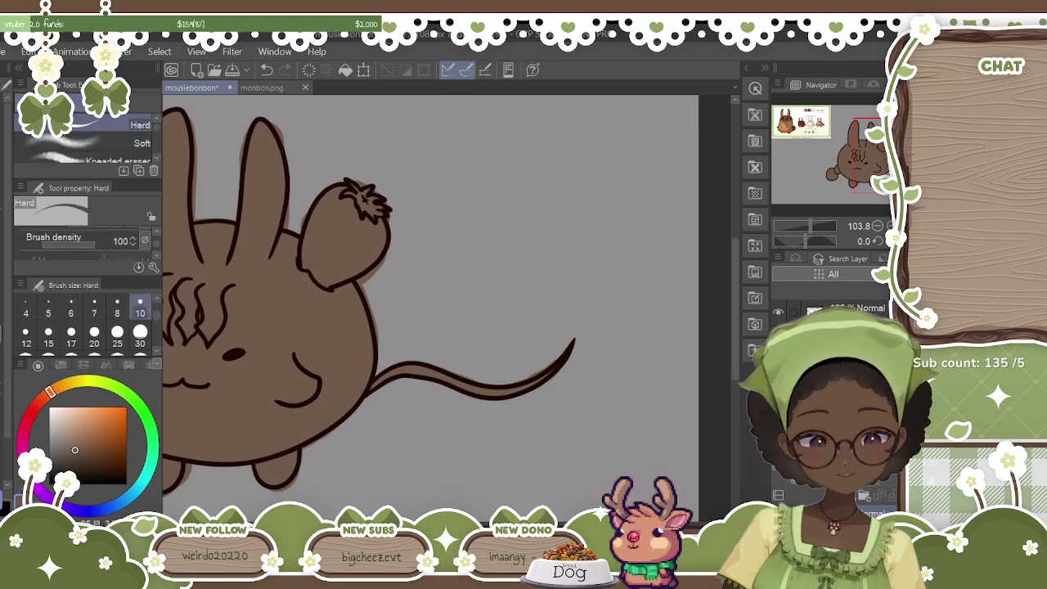
key("ctrl+plus")
left_click_drag(315, 334, 724, 334)
scroll(736, 332, "up", 5)
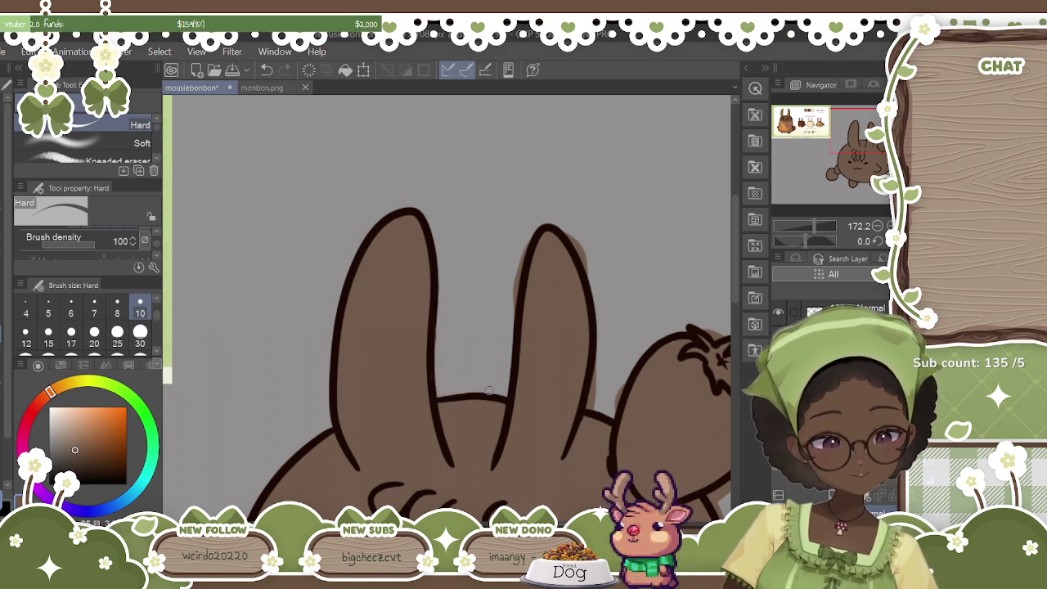
key("p")
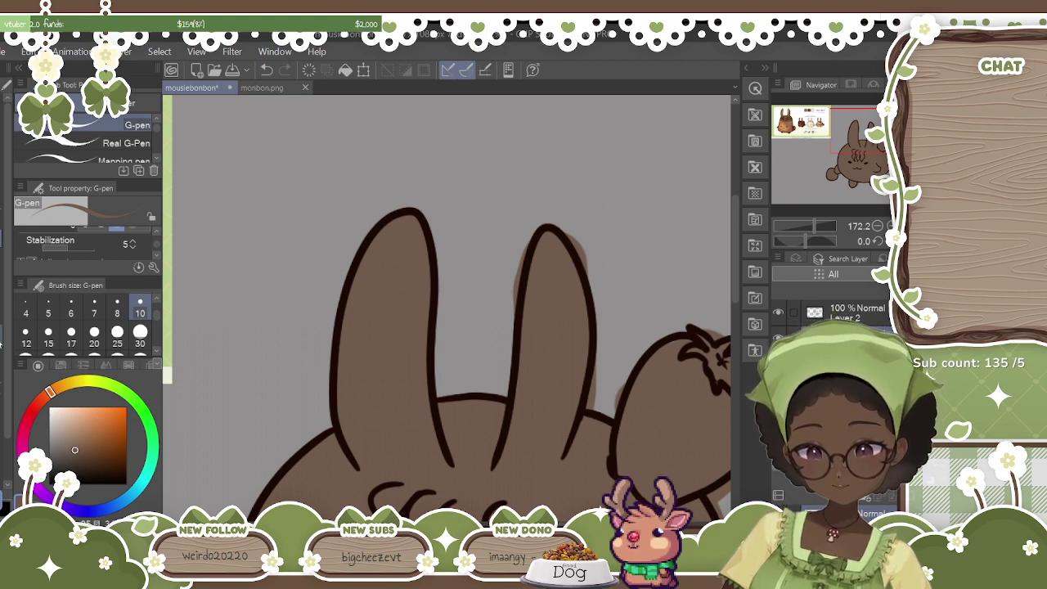
key("e")
left_click_drag(536, 523, 570, 524)
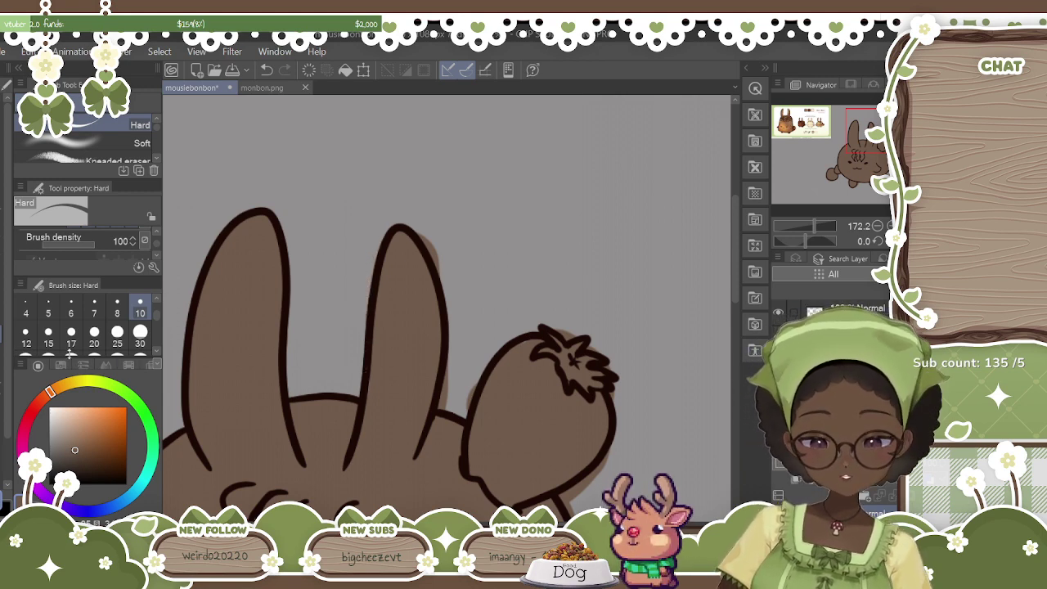
Erase the brown overflow along the right ear's outer edge and the left edge of the tufted oval.
key("p")
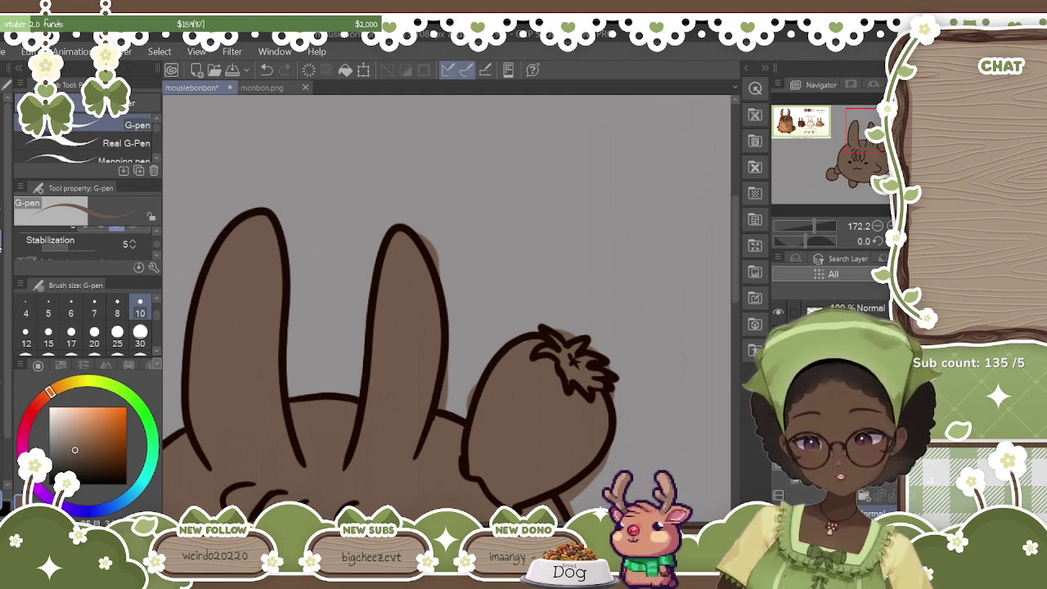
key("e")
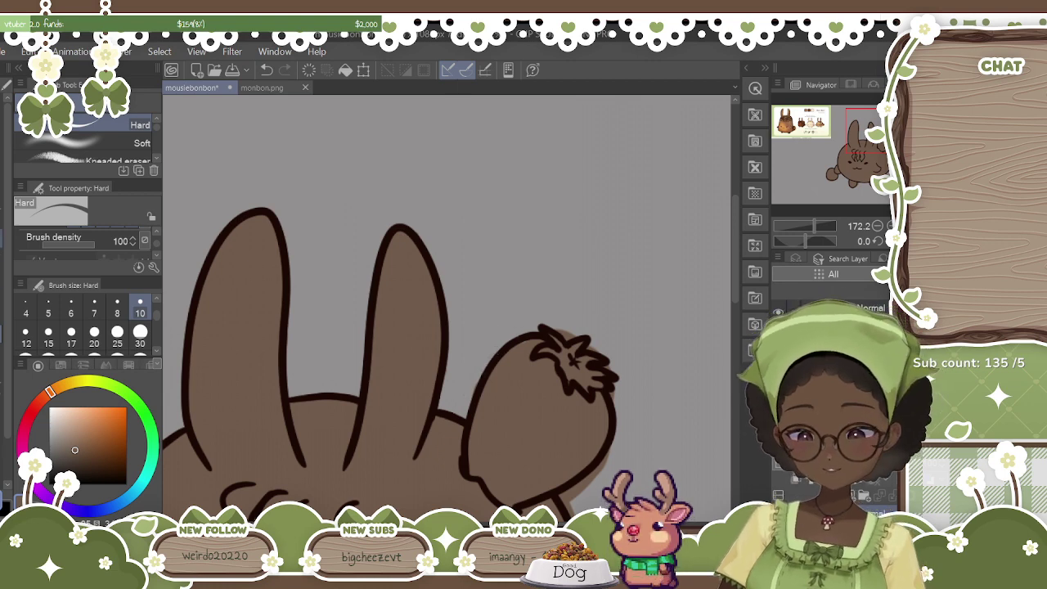
key("p")
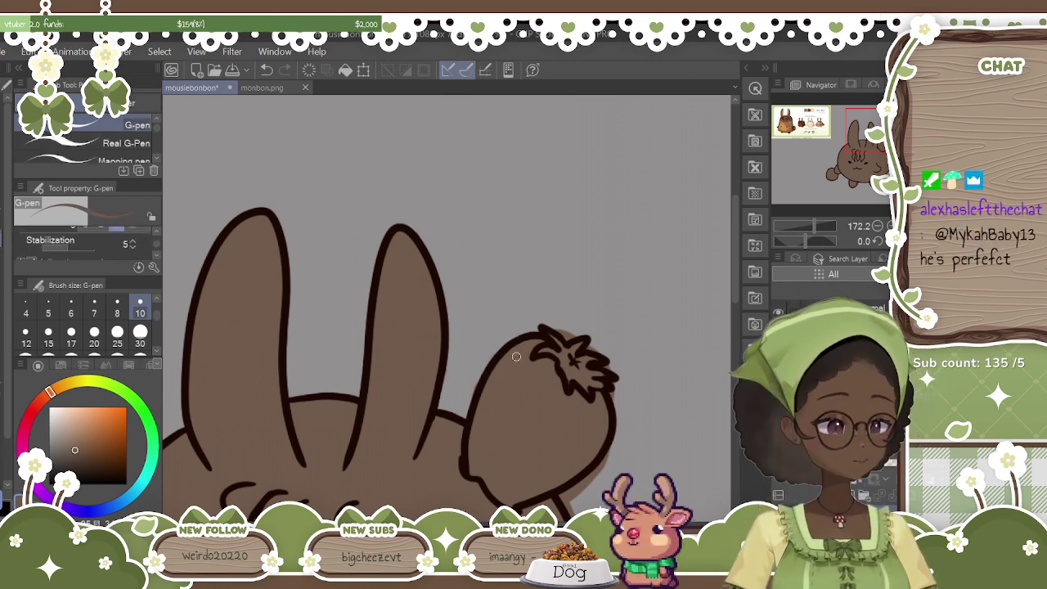
key("i")
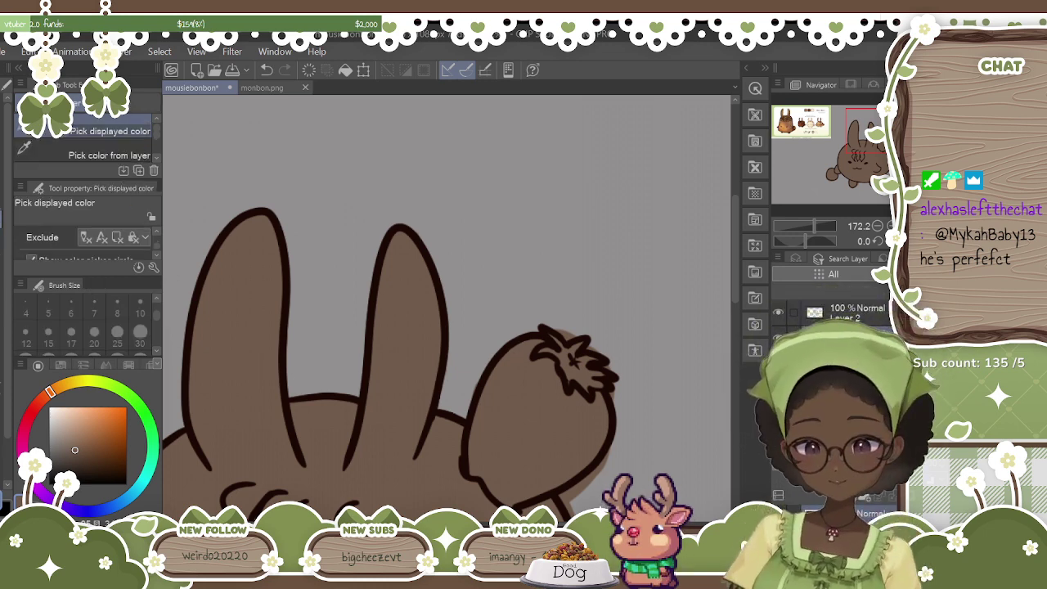
key("p")
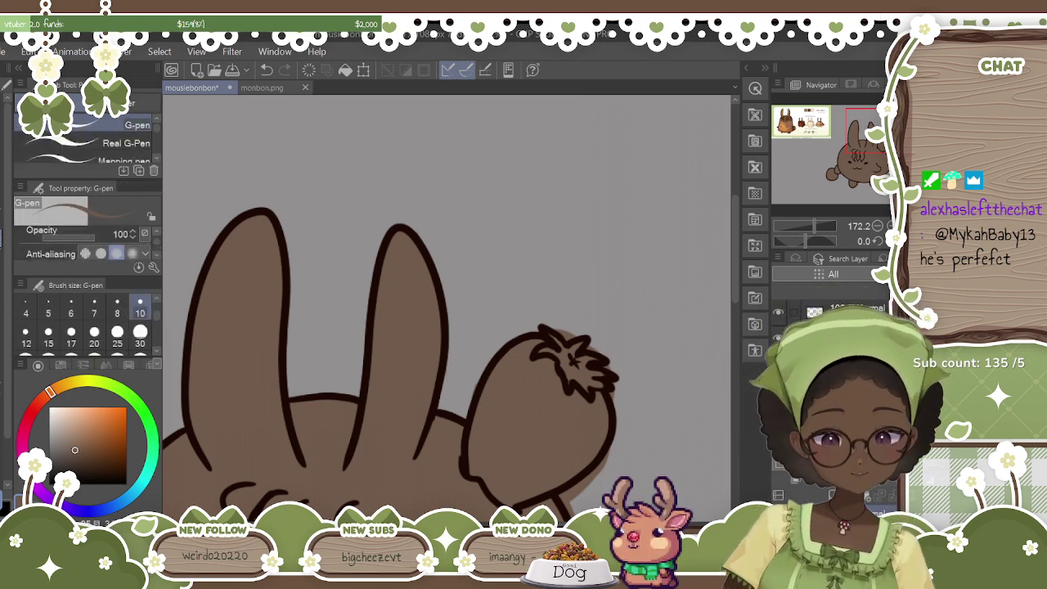
key("e")
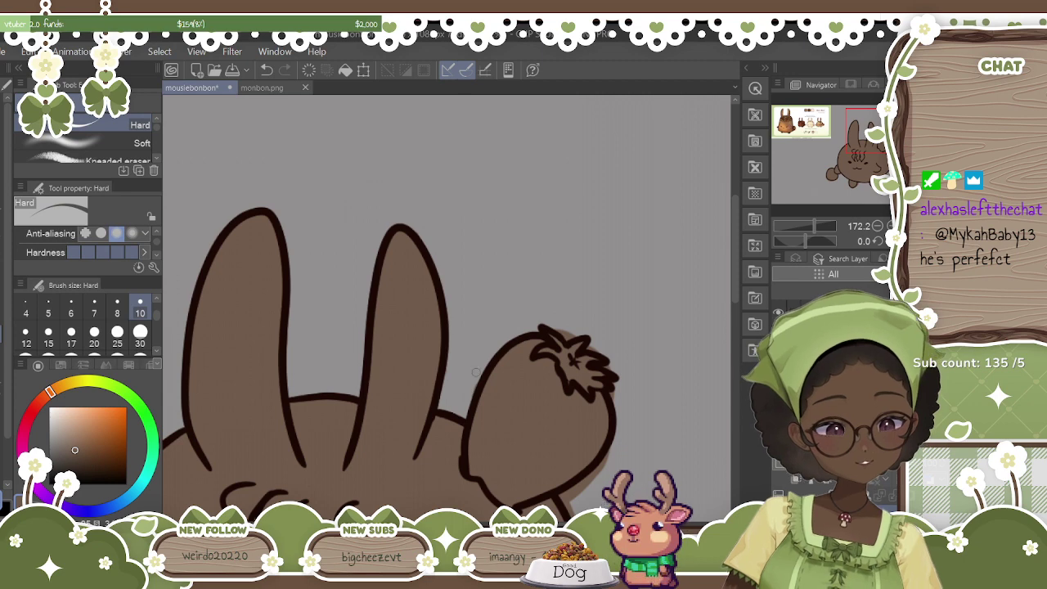
Erase the brown overflow around the spiky tuft at the top of the oval.
scroll(448, 307, "up", 3)
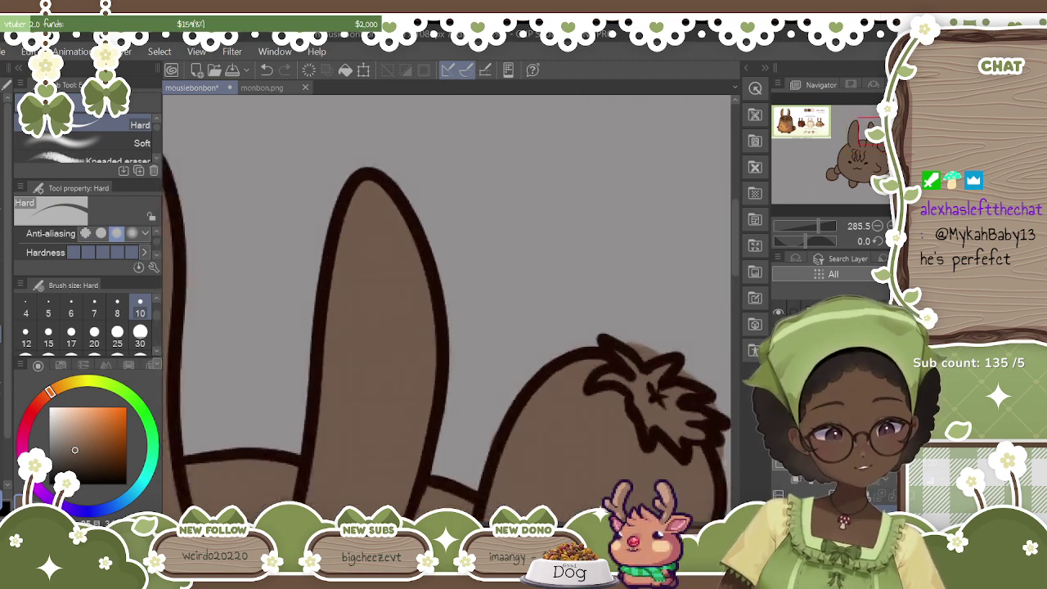
left_click_drag(490, 307, 402, 307)
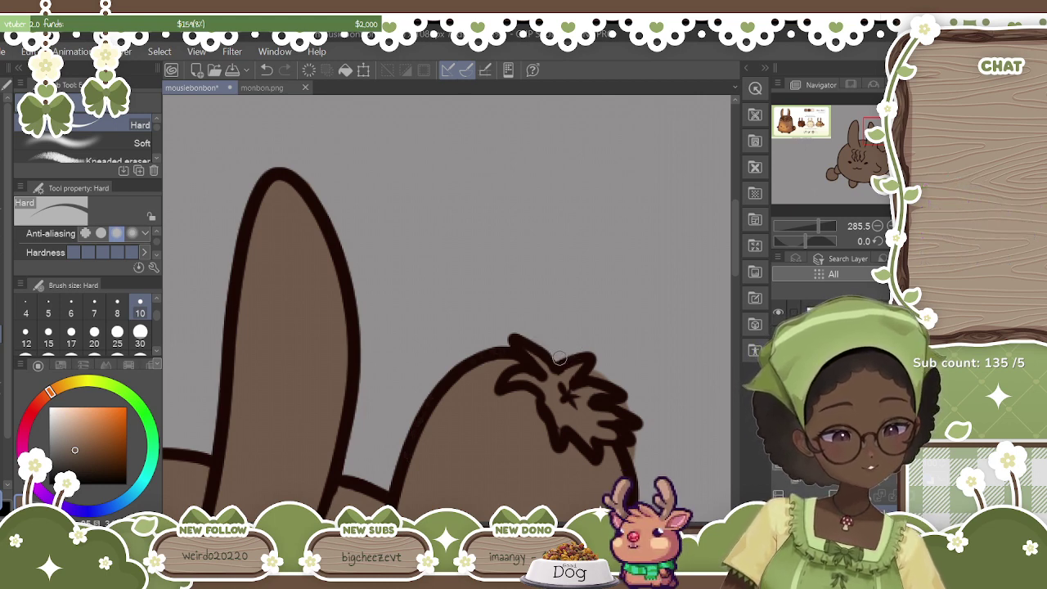
left_click_drag(692, 463, 580, 463)
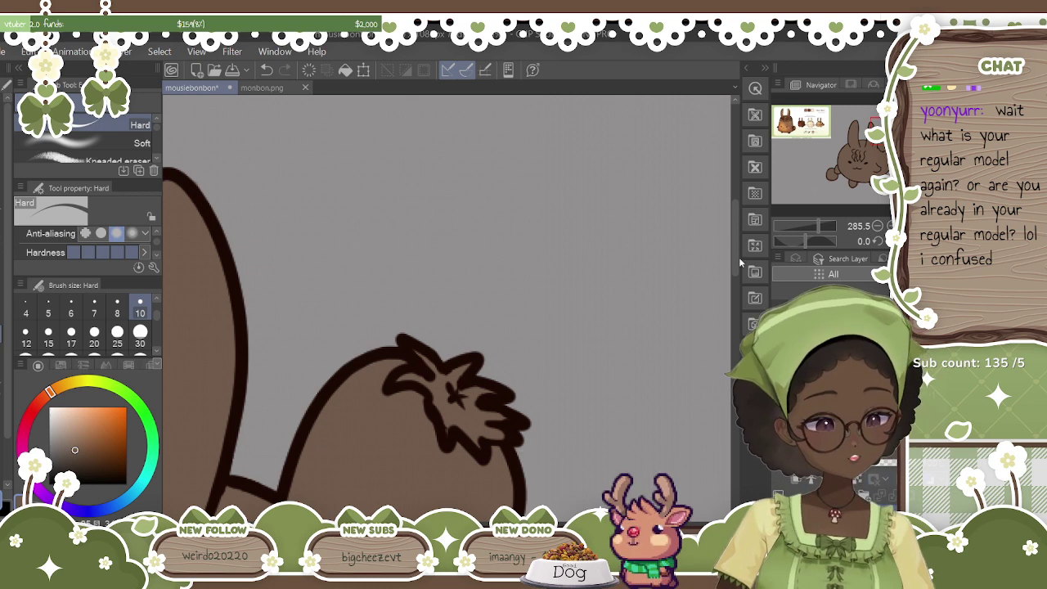
scroll(737, 270, "down", 5)
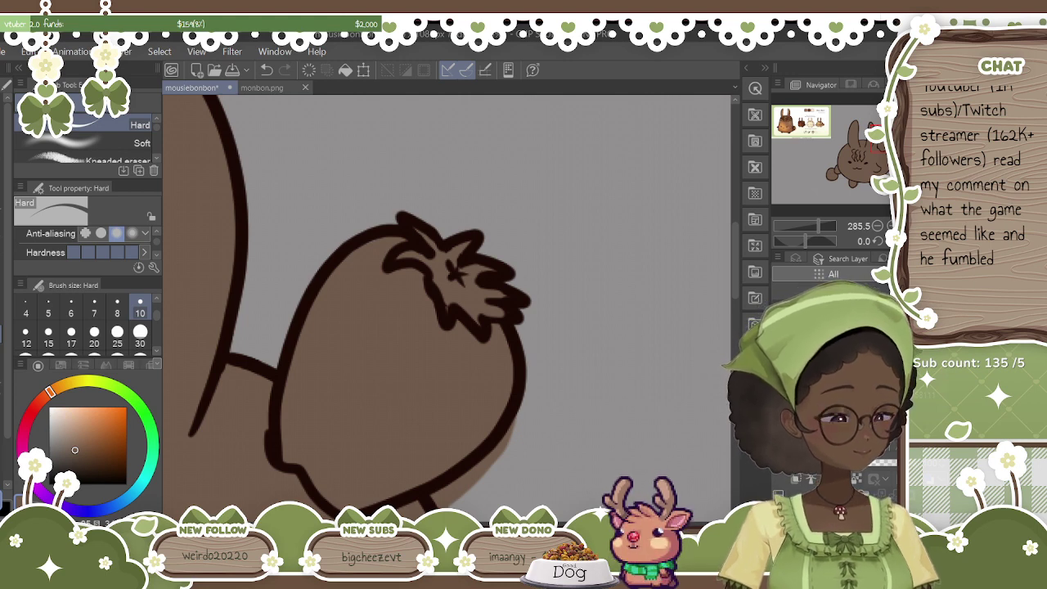
Erase the brown overflow outside the oval's lower right edge and down the body's right side to the tail.
left_click_drag(735, 276, 737, 311)
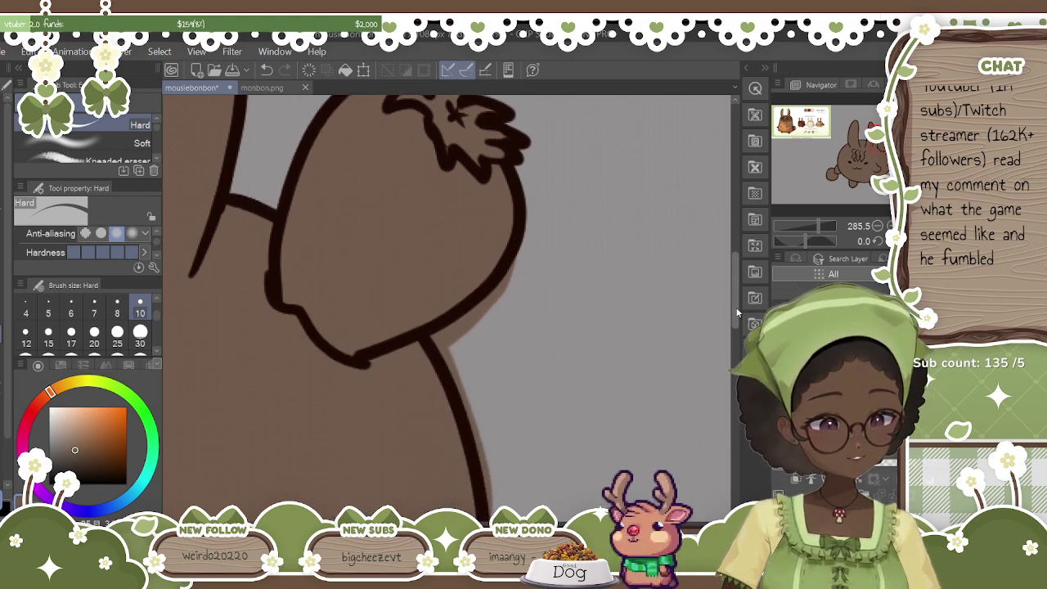
mouse_move(507, 270)
left_mouse_down()
mouse_move(530, 211)
mouse_move(524, 181)
mouse_move(496, 282)
mouse_move(438, 344)
left_mouse_up()
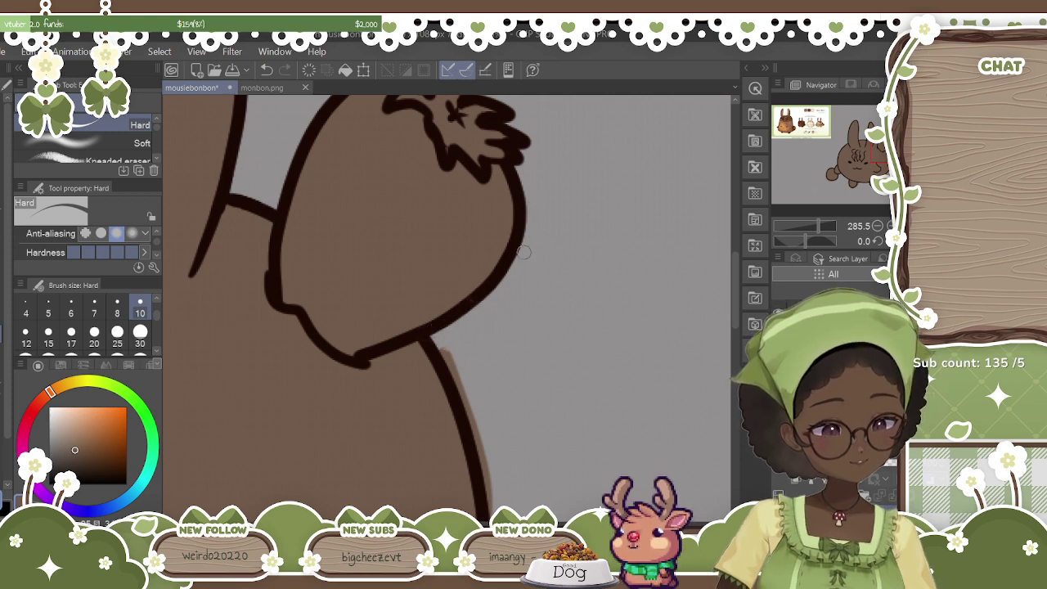
left_click_drag(444, 350, 482, 456)
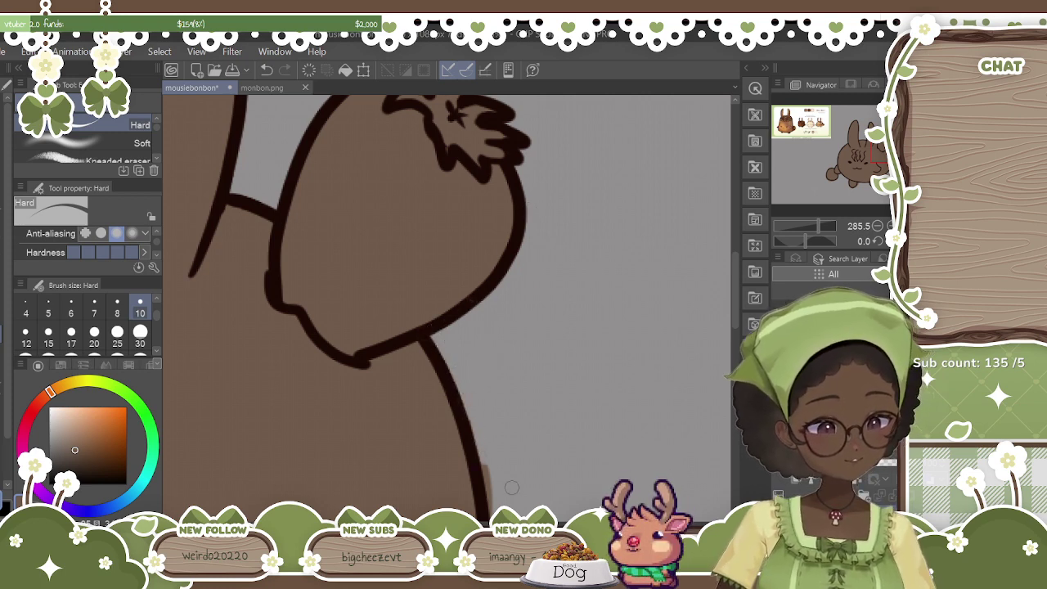
left_click_drag(734, 299, 733, 327)
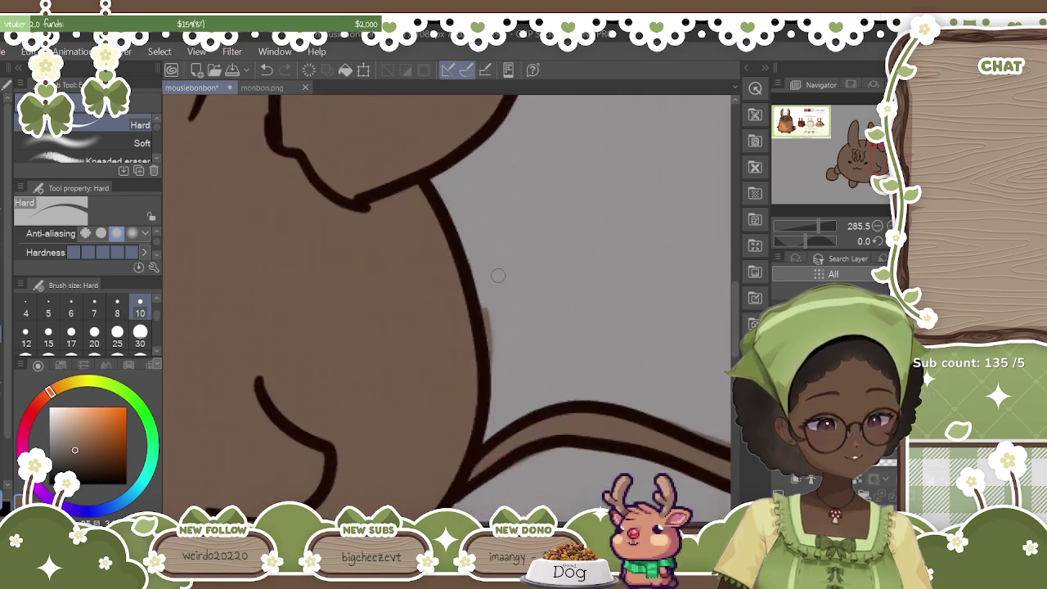
left_click_drag(477, 291, 490, 359)
Erase the brown overflow along the upper and lower outlines of the tail, out to its pointed tip.
left_click_drag(564, 524, 611, 524)
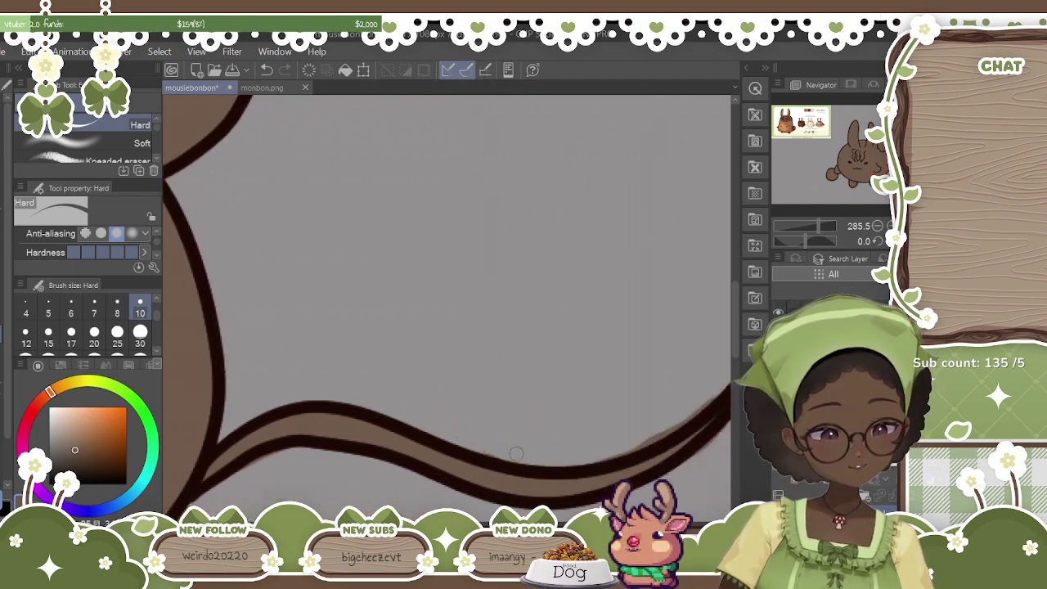
mouse_move(607, 452)
left_mouse_down()
mouse_move(648, 438)
mouse_move(703, 401)
left_mouse_up()
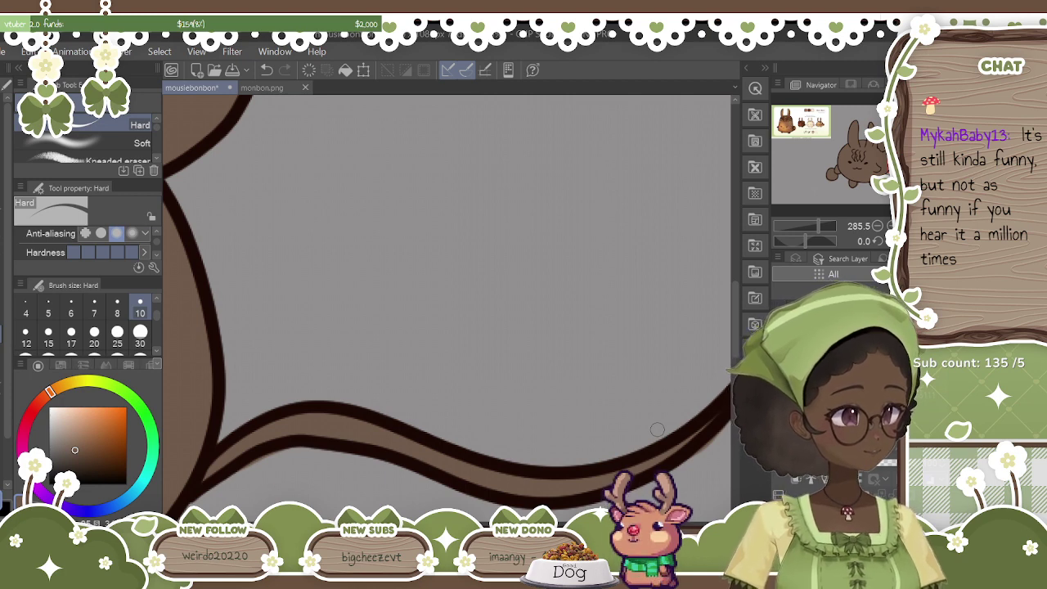
mouse_move(658, 429)
left_mouse_down()
mouse_move(672, 429)
mouse_move(493, 429)
left_mouse_up()
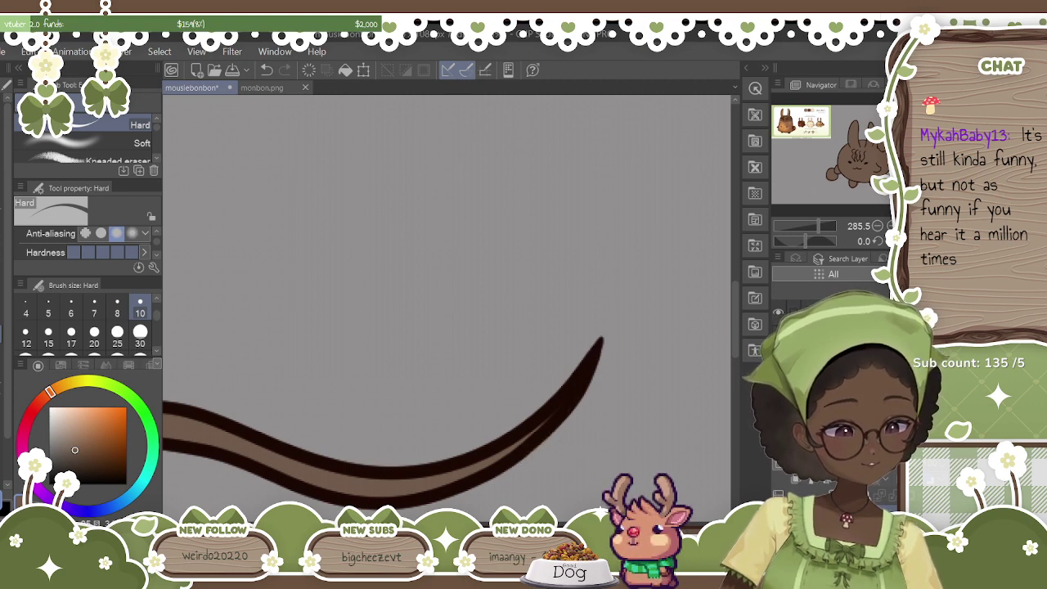
left_click_drag(482, 430, 705, 430)
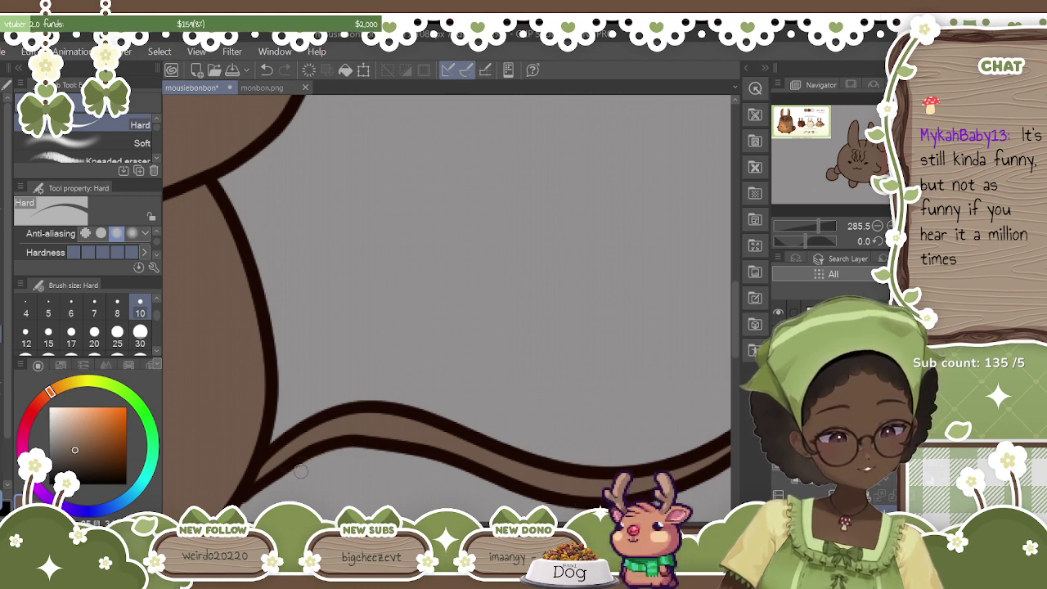
left_click_drag(379, 468, 307, 468)
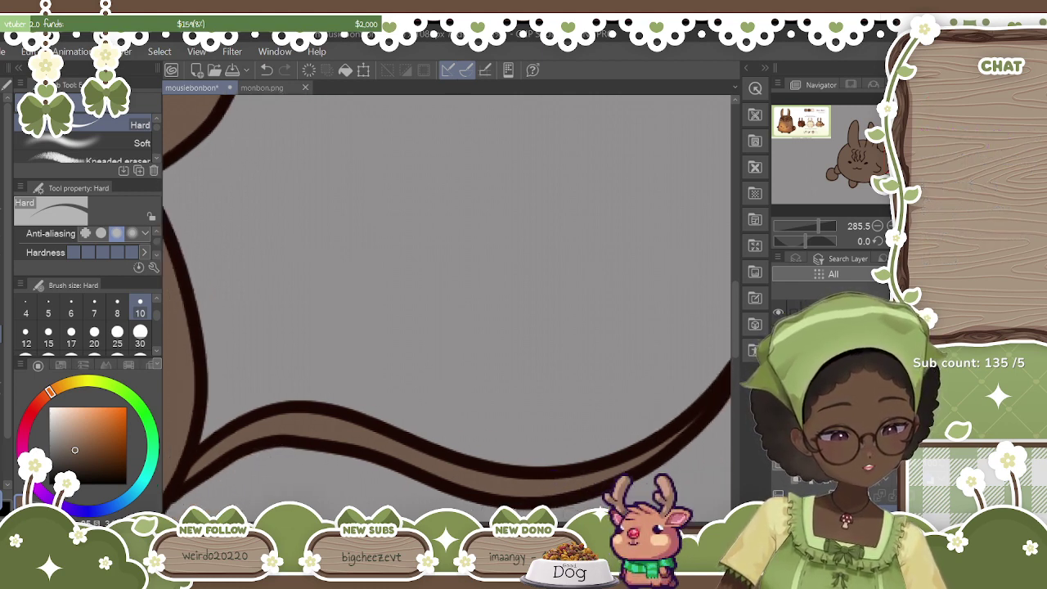
left_click_drag(528, 316, 724, 315)
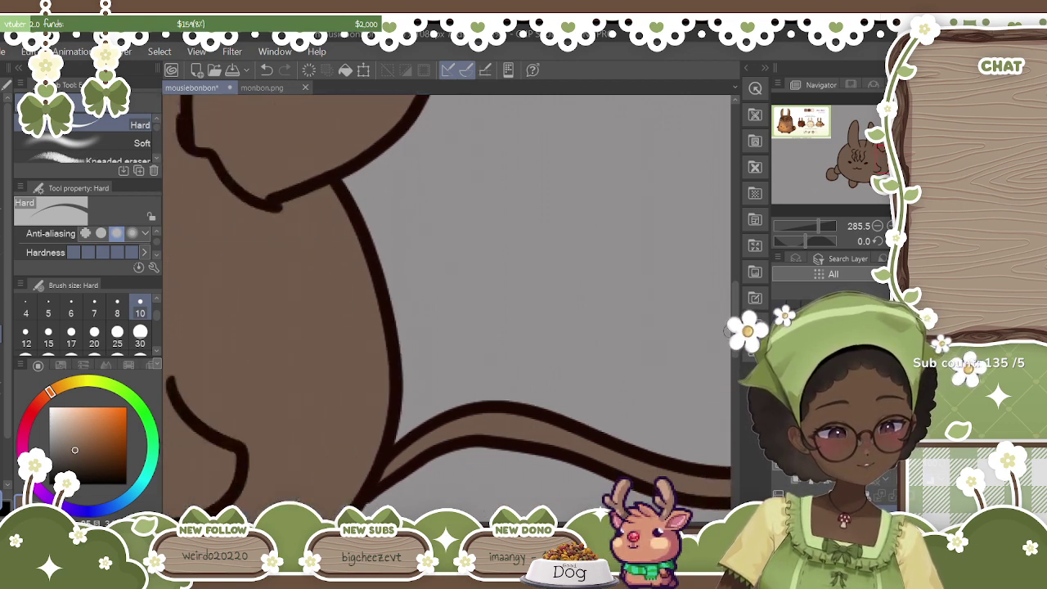
Erase the brown overflow along the body's lower right edge and around the outer edge of the right foot.
left_click_drag(734, 318, 734, 361)
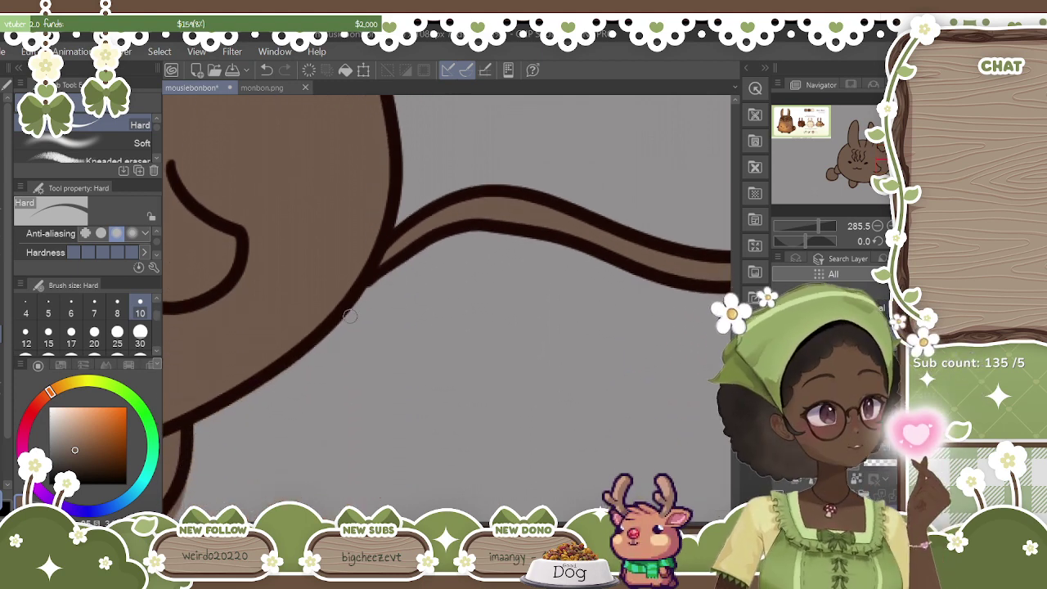
left_click_drag(350, 316, 473, 316)
scroll(697, 367, "left", 2)
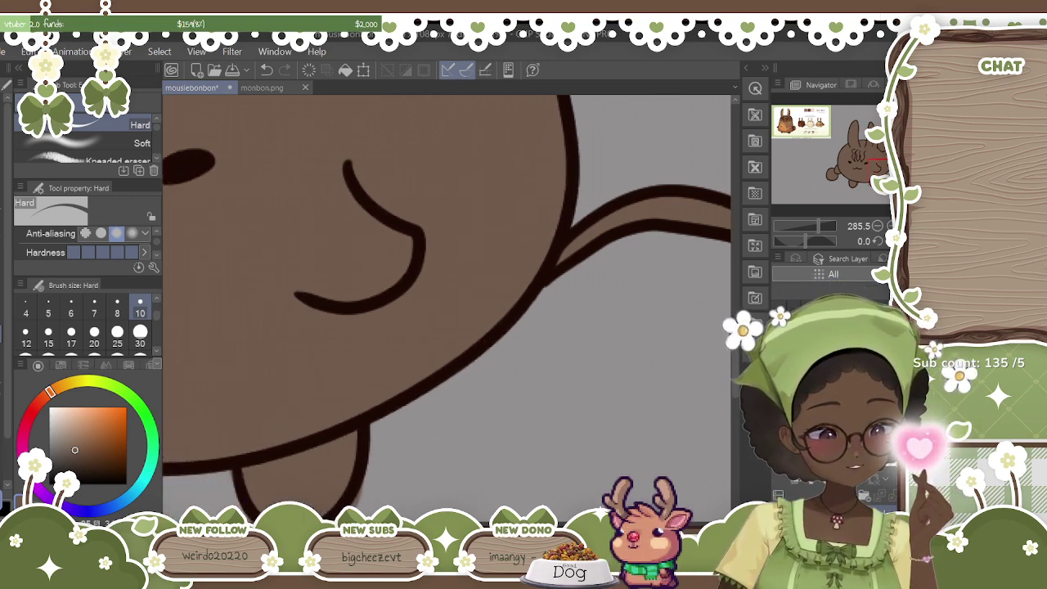
scroll(697, 366, "down", 2)
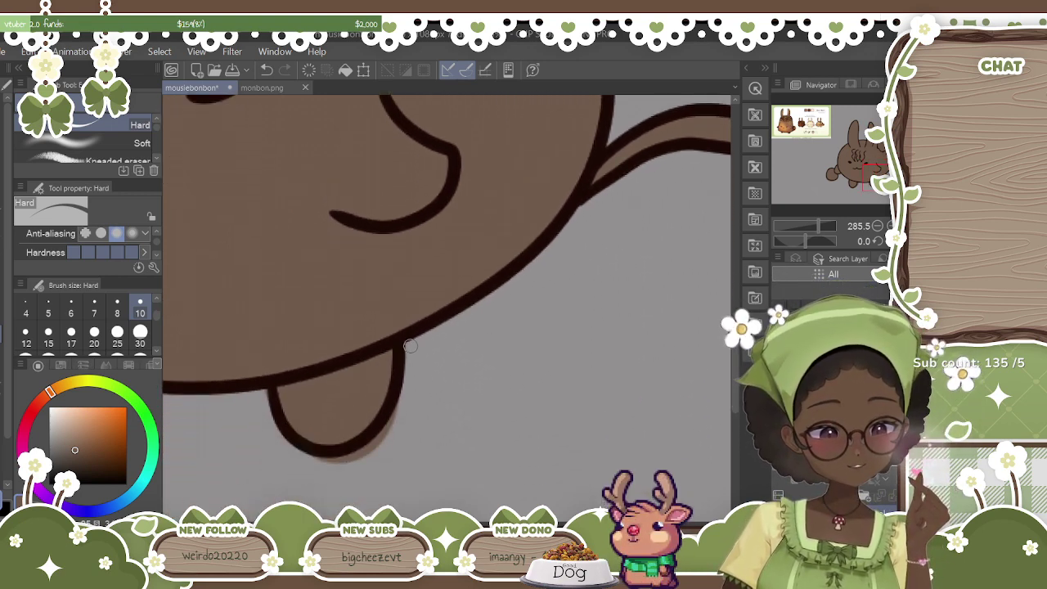
mouse_move(409, 383)
left_mouse_down()
mouse_move(372, 454)
mouse_move(393, 426)
mouse_move(387, 435)
mouse_move(323, 464)
left_mouse_up()
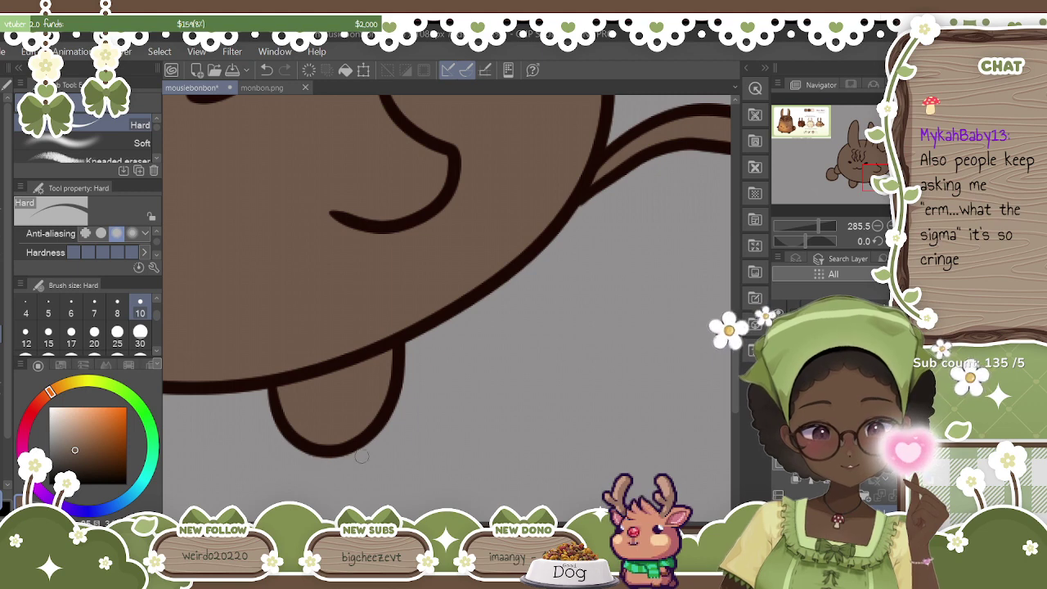
Erase the brown overflow around the outline of the left foot.
left_click_drag(614, 521, 527, 521)
mouse_move(383, 404)
left_mouse_down()
mouse_move(369, 393)
mouse_move(358, 400)
mouse_move(354, 441)
mouse_move(350, 409)
mouse_move(335, 444)
left_mouse_up()
mouse_move(350, 389)
left_mouse_down()
mouse_move(348, 420)
mouse_move(301, 479)
mouse_move(282, 481)
mouse_move(332, 455)
mouse_move(339, 441)
mouse_move(286, 483)
mouse_move(241, 477)
mouse_move(206, 417)
mouse_move(207, 352)
mouse_move(212, 418)
mouse_move(236, 468)
mouse_move(280, 478)
mouse_move(313, 465)
left_mouse_up()
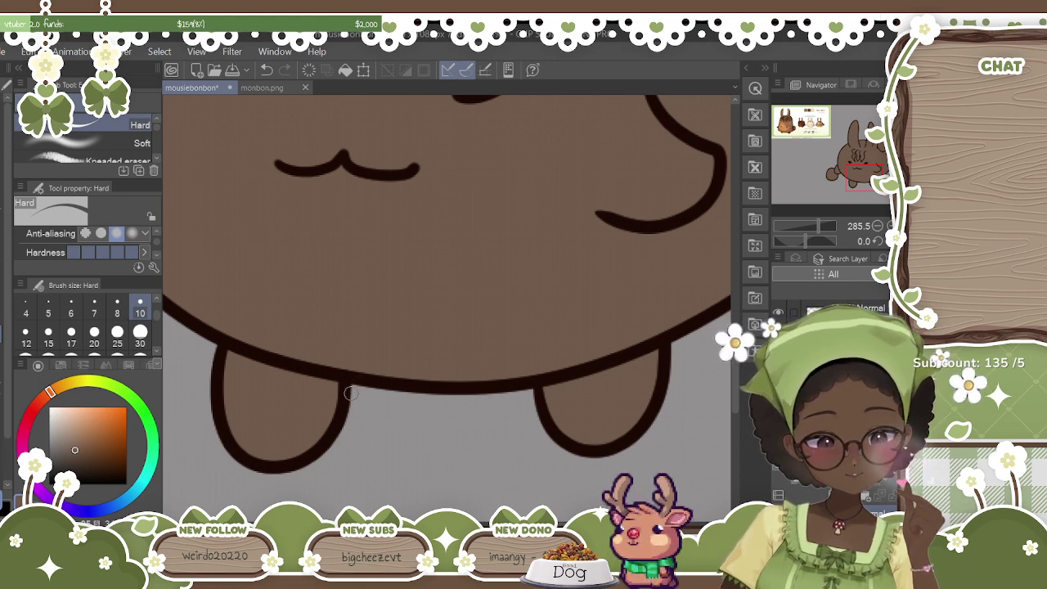
left_click_drag(189, 425, 495, 425)
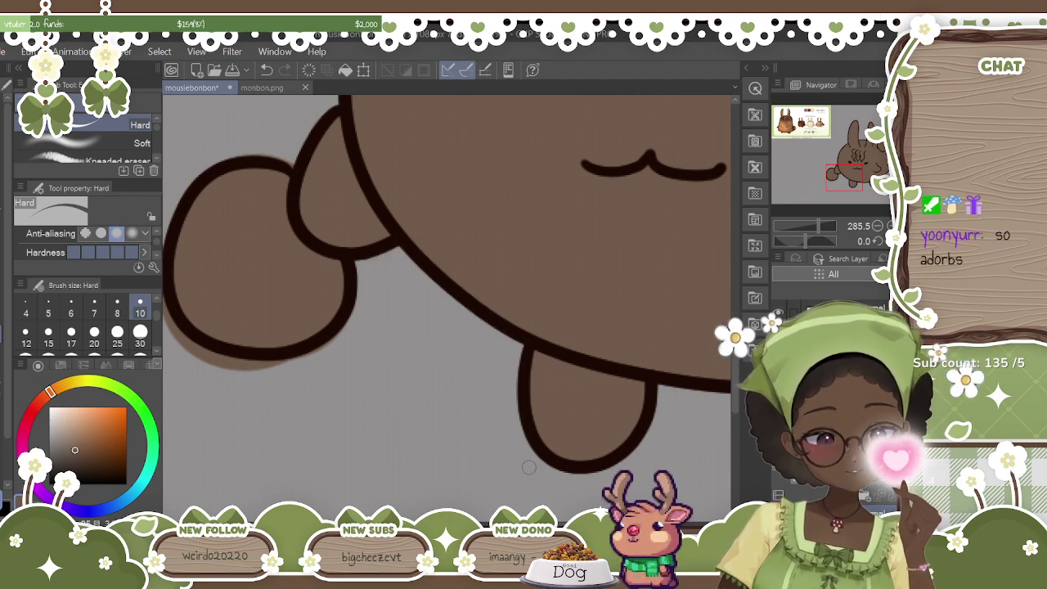
Erase the brown overflow along the lower and left edges of the round shape beside the left arm.
left_click_drag(360, 299, 471, 306)
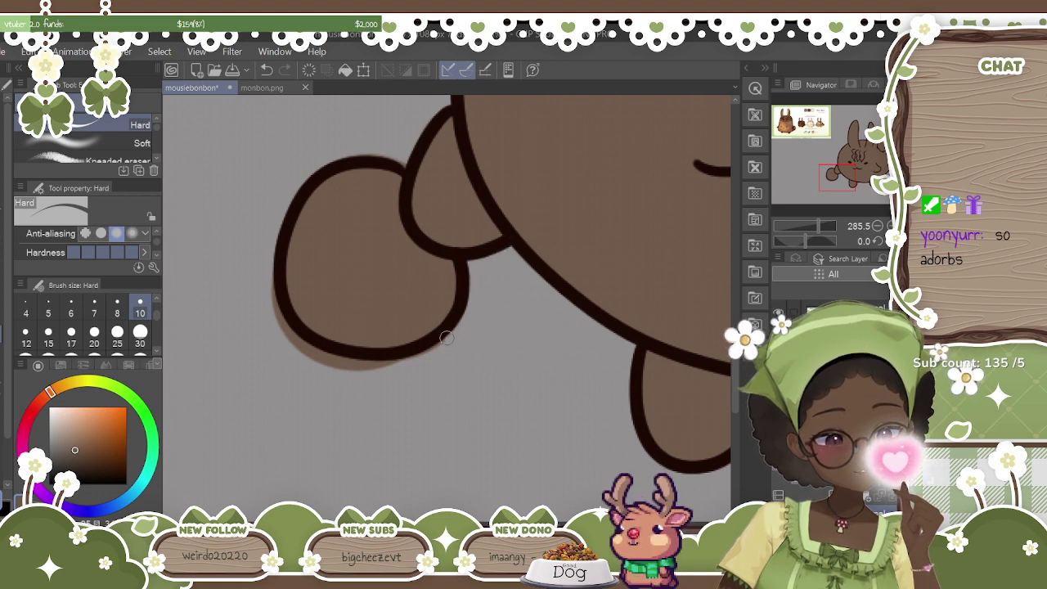
mouse_move(385, 366)
left_mouse_down()
mouse_move(338, 365)
mouse_move(286, 335)
mouse_move(273, 286)
left_mouse_up()
mouse_move(313, 363)
left_mouse_down()
mouse_move(343, 364)
mouse_move(348, 352)
mouse_move(291, 331)
mouse_move(390, 359)
left_mouse_up()
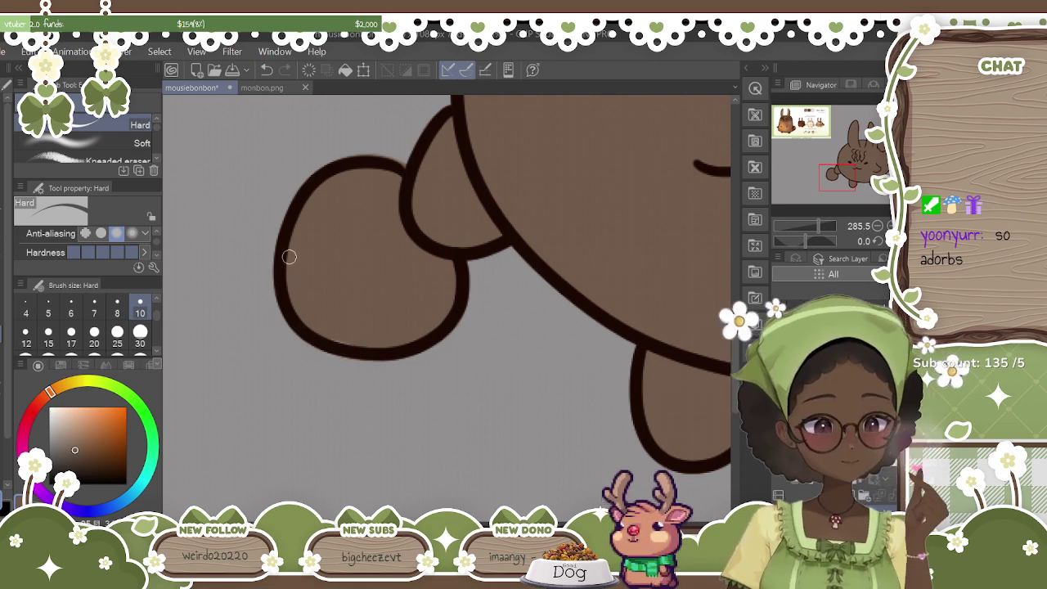
Check the body's left side, the left ear and the whole mascot for leftover brown overflow.
key("p")
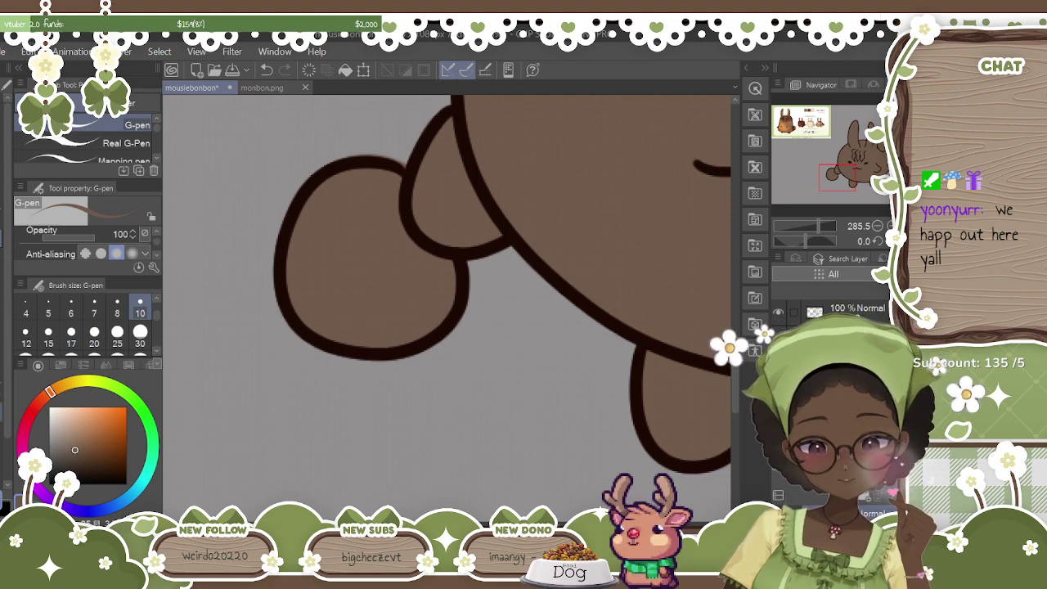
key("e")
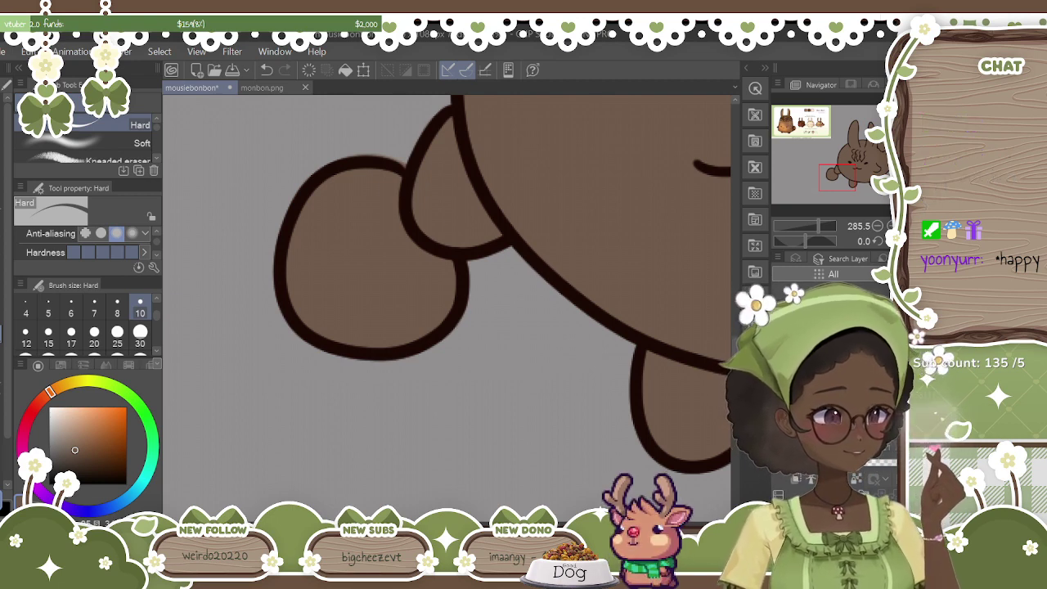
left_click_drag(735, 380, 735, 342)
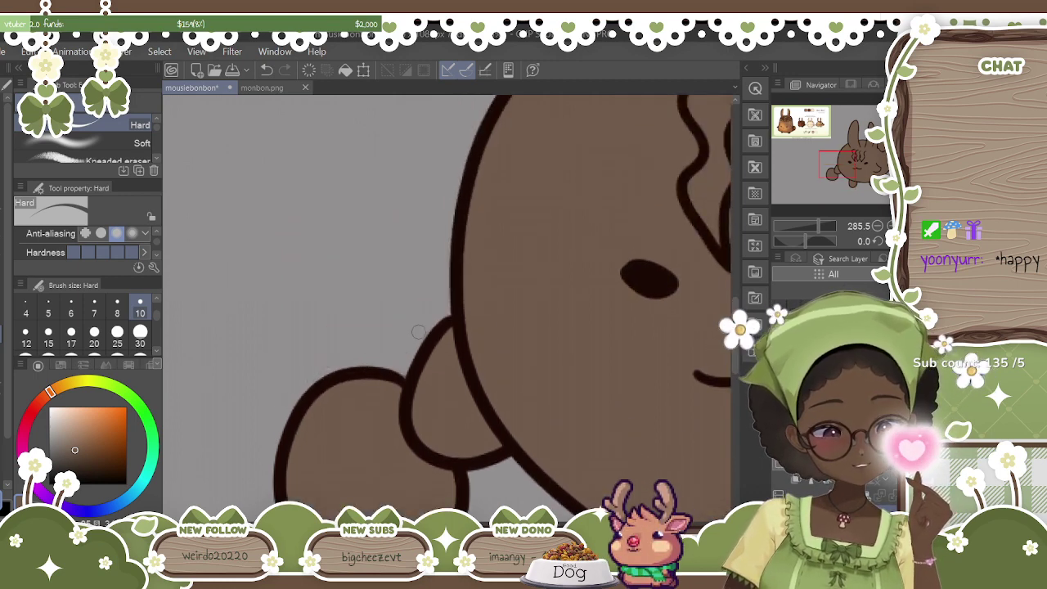
left_click(2, 238)
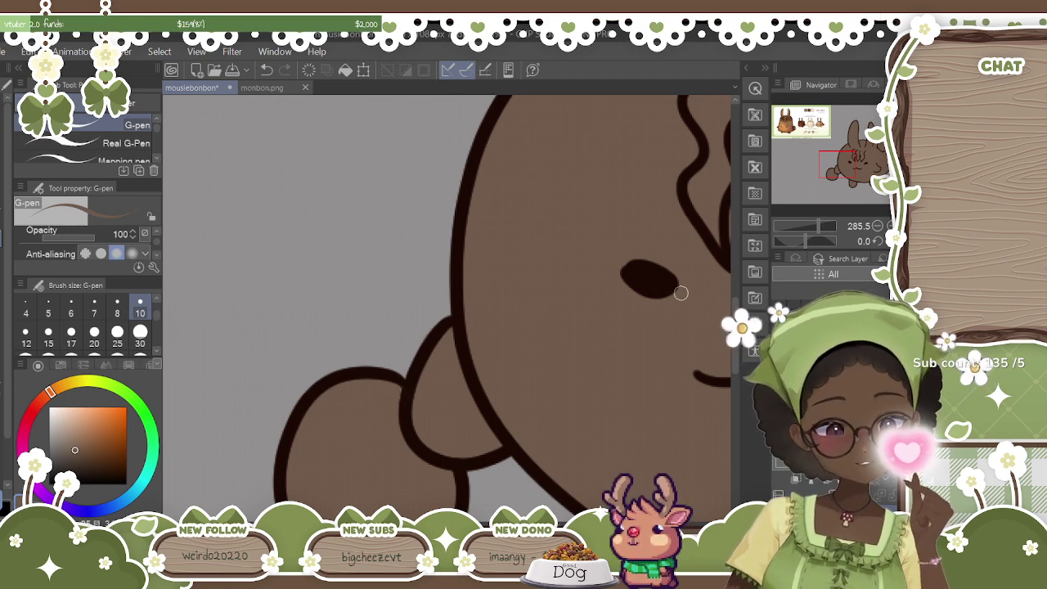
left_click_drag(734, 341, 745, 288)
scroll(744, 287, "up", 3)
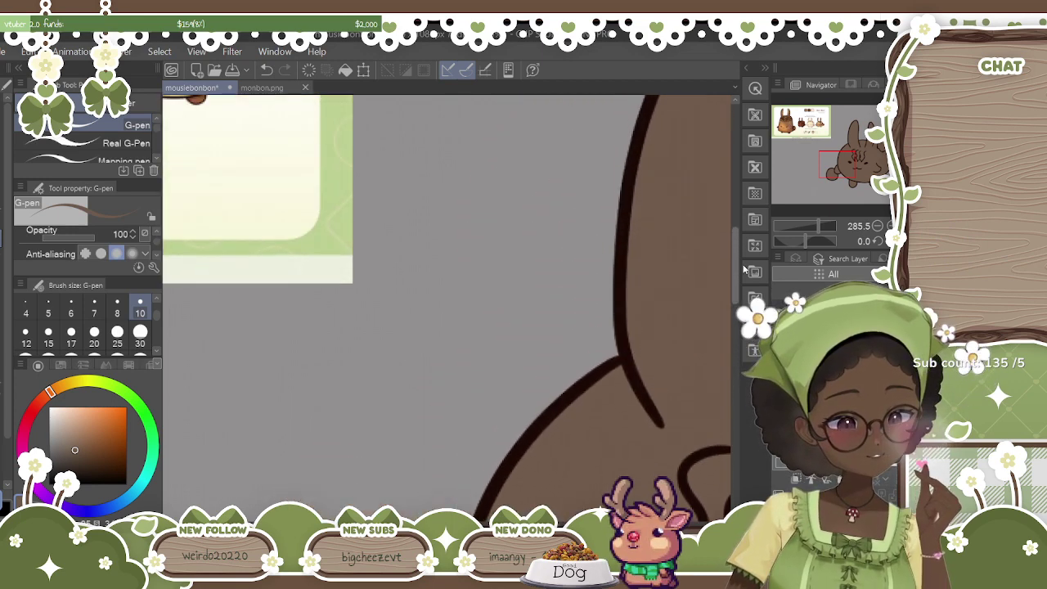
scroll(740, 281, "down", 5)
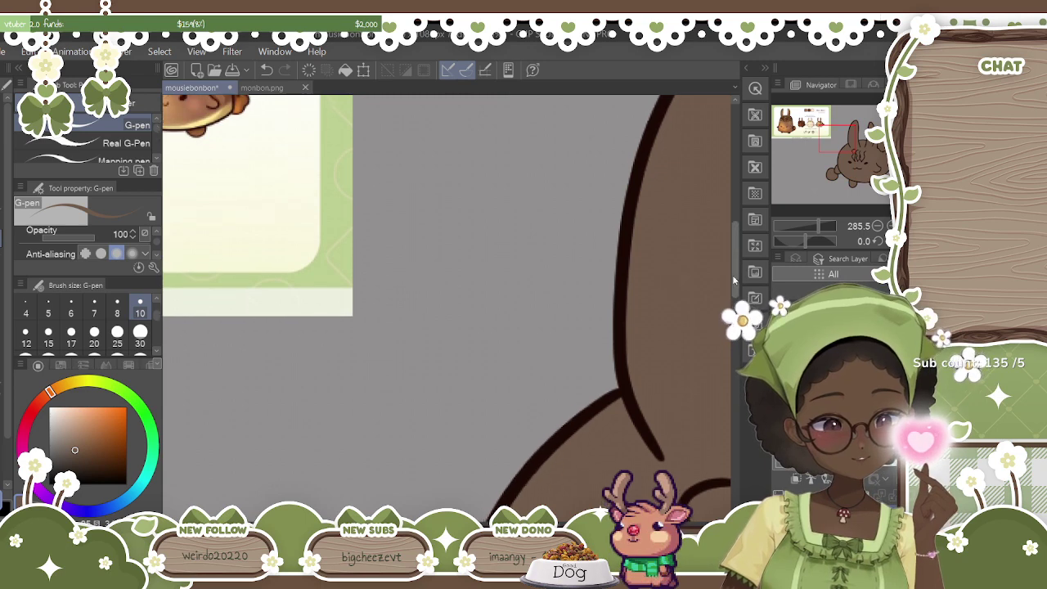
scroll(535, 312, "down", 6)
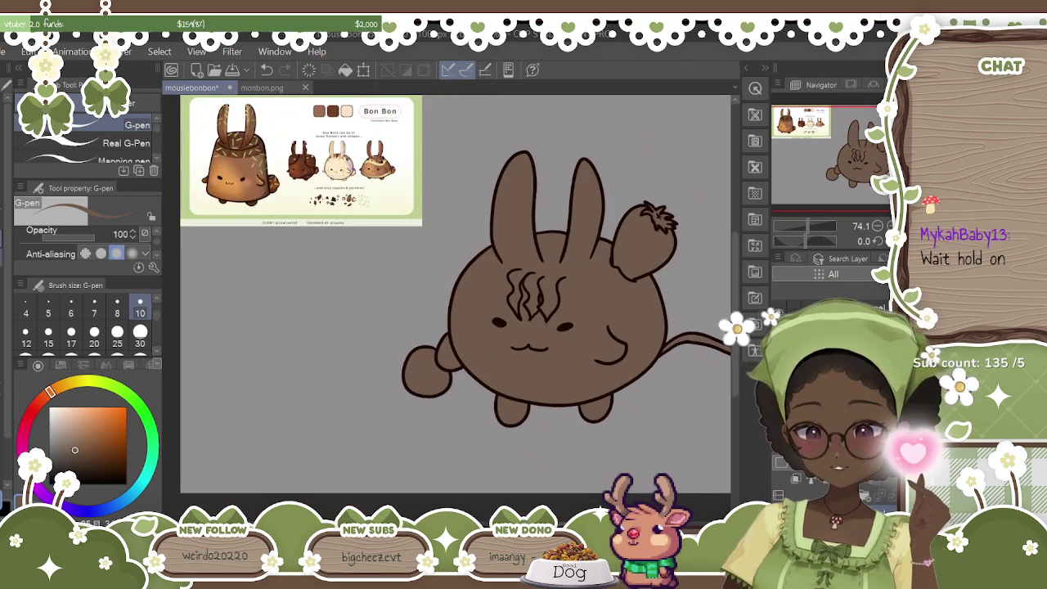
Sample the dark brown of a foot in monbon.png and return to the mousiebonbon canvas with the G-pen.
left_click(278, 87)
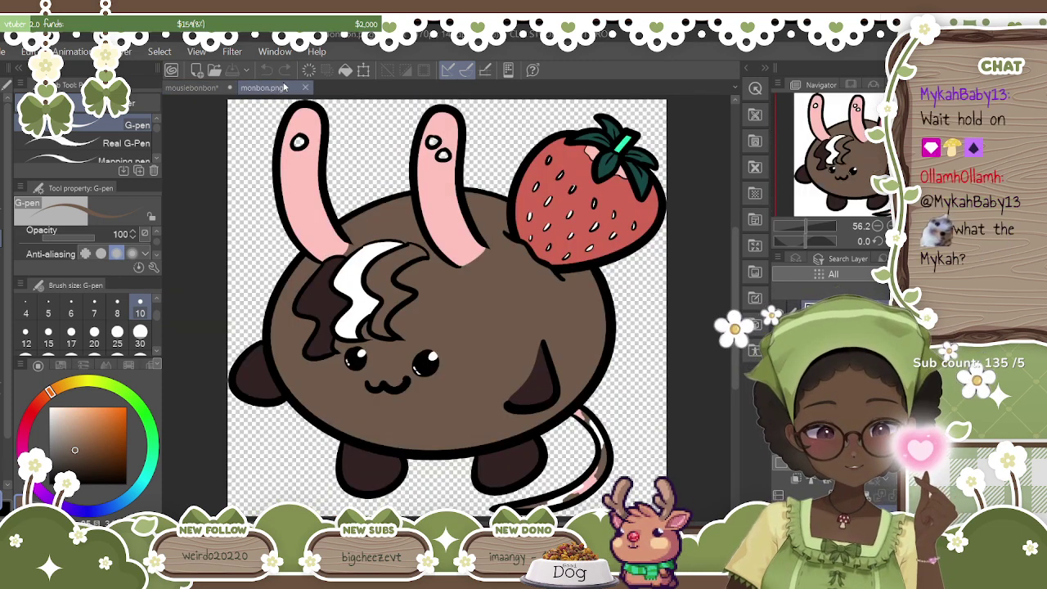
key("i")
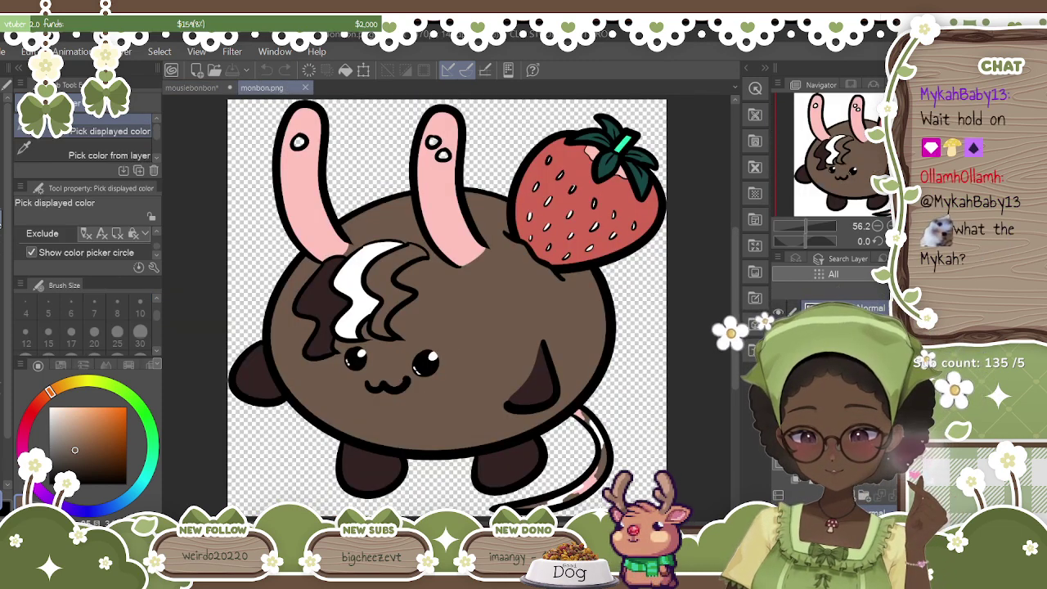
left_click(370, 462)
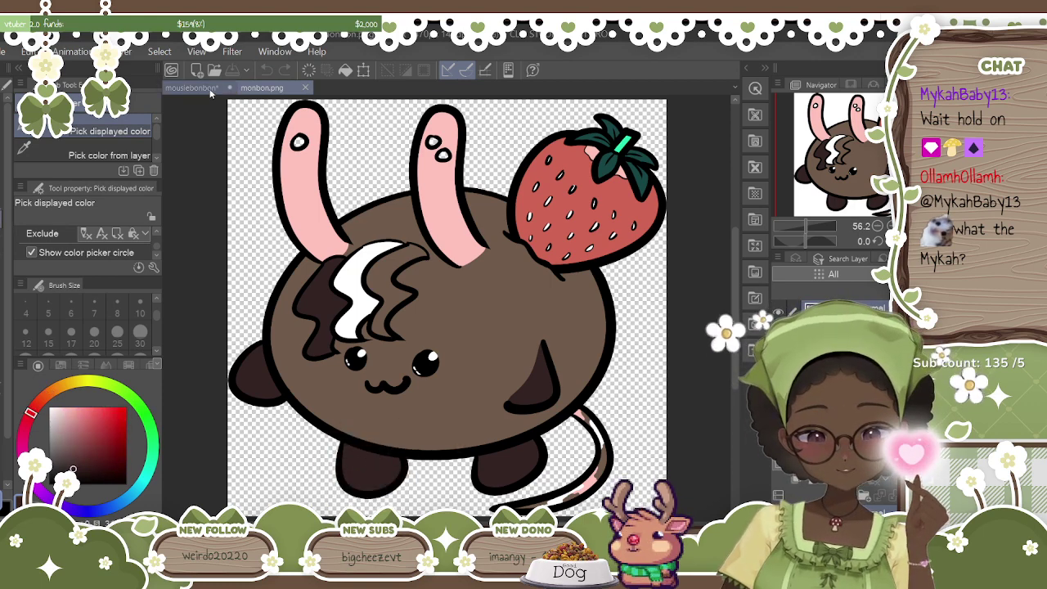
left_click(193, 88)
key("p")
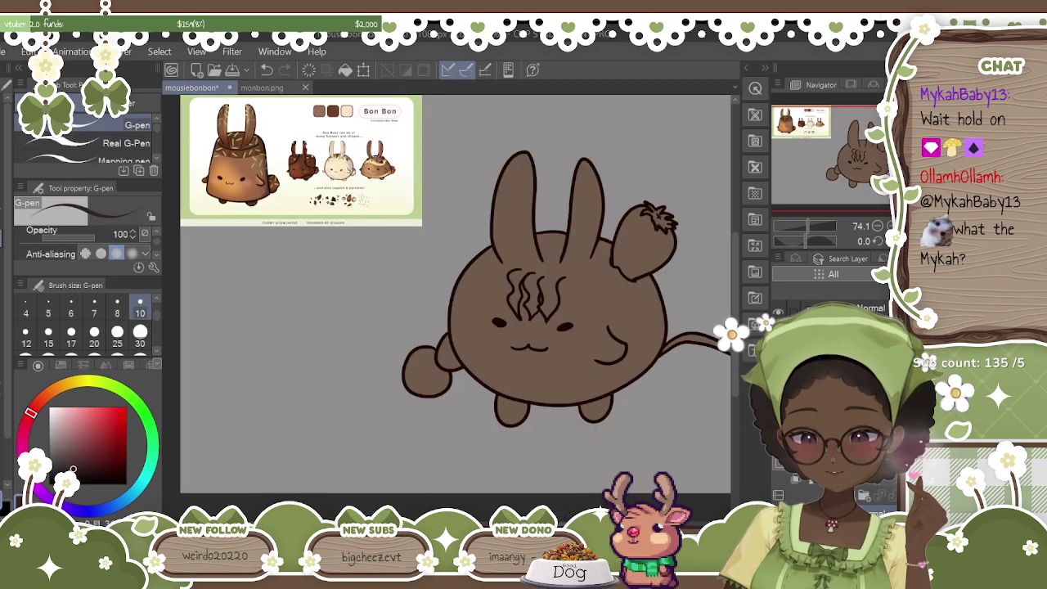
scroll(446, 307, "up", 4)
left_click_drag(638, 334, 404, 337)
left_click_drag(735, 340, 735, 368)
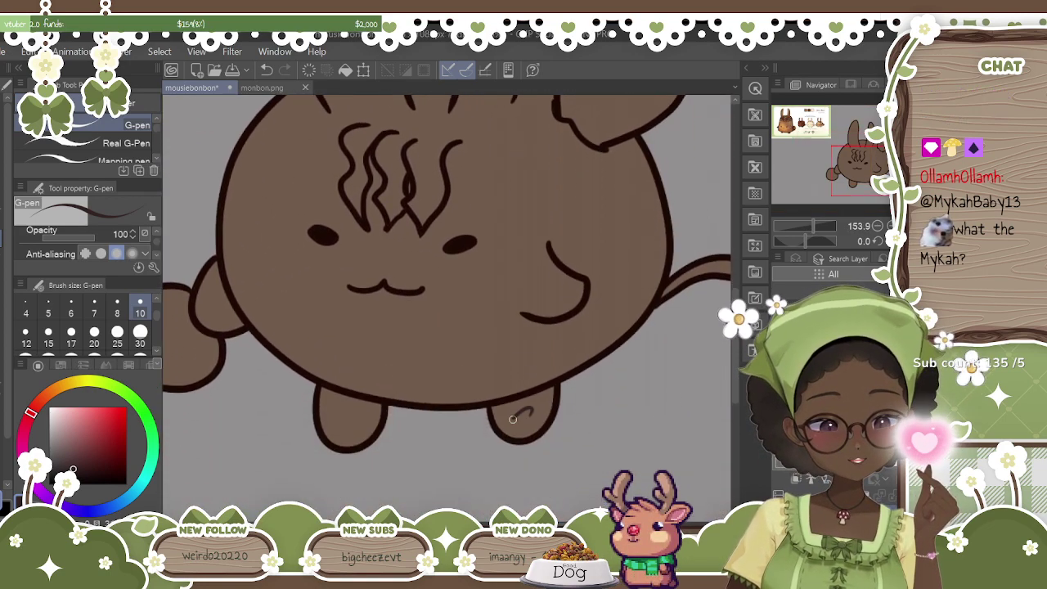
left_click_drag(528, 412, 530, 412)
left_click(270, 71)
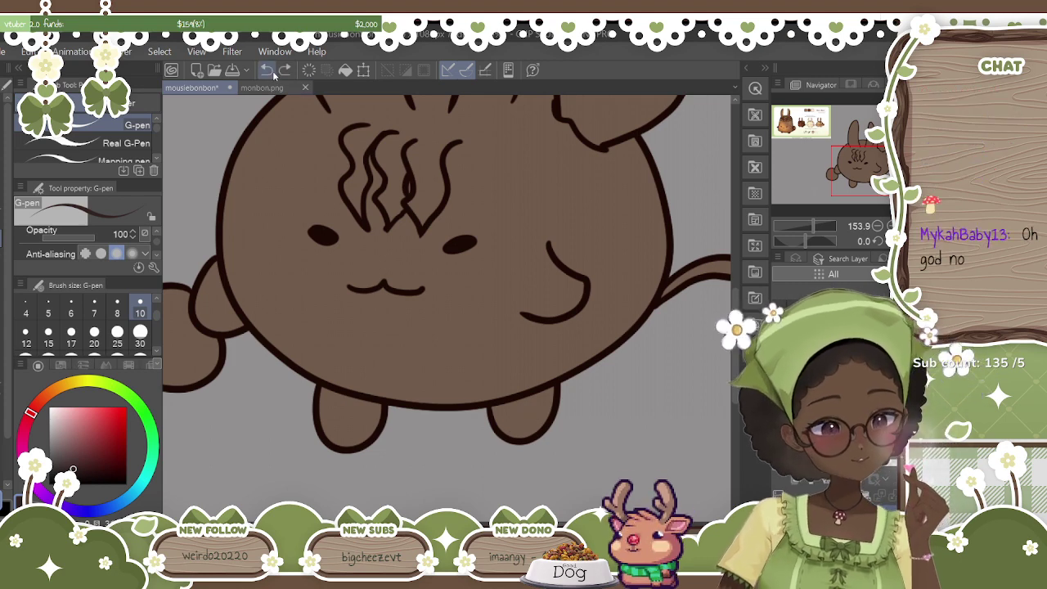
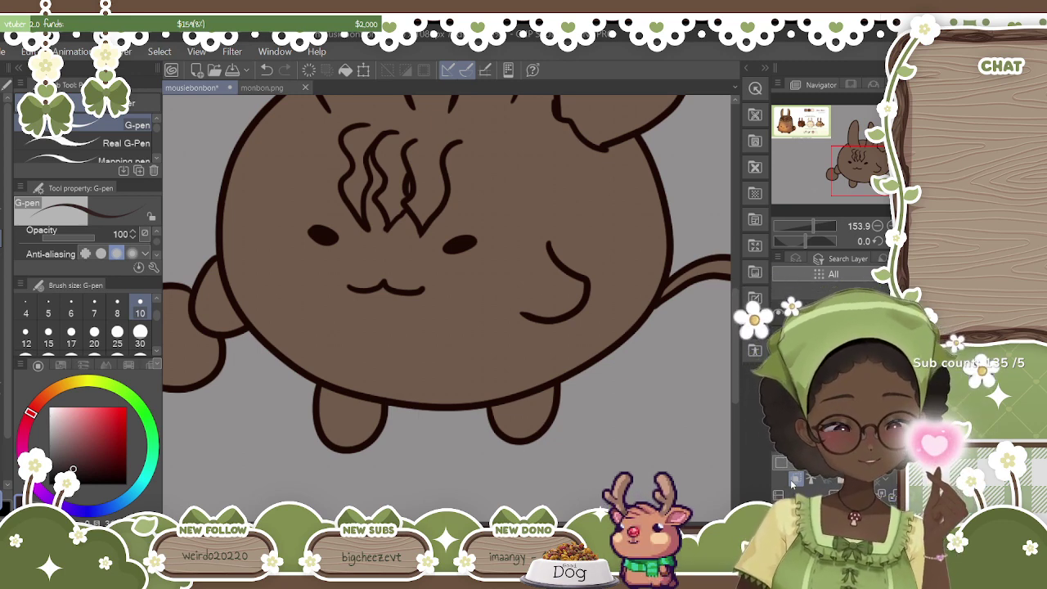
Fill both feet with the sampled dark brown, using the G-pen at brush size 25.
mouse_move(517, 405)
left_mouse_down()
mouse_move(507, 417)
mouse_move(515, 409)
mouse_move(494, 408)
mouse_move(520, 397)
mouse_move(523, 421)
mouse_move(541, 411)
mouse_move(500, 427)
mouse_move(509, 437)
left_mouse_up()
left_click(117, 340)
left_click_drag(342, 471, 545, 474)
mouse_move(542, 406)
left_mouse_down()
mouse_move(550, 417)
mouse_move(527, 394)
mouse_move(577, 421)
mouse_move(536, 436)
left_mouse_up()
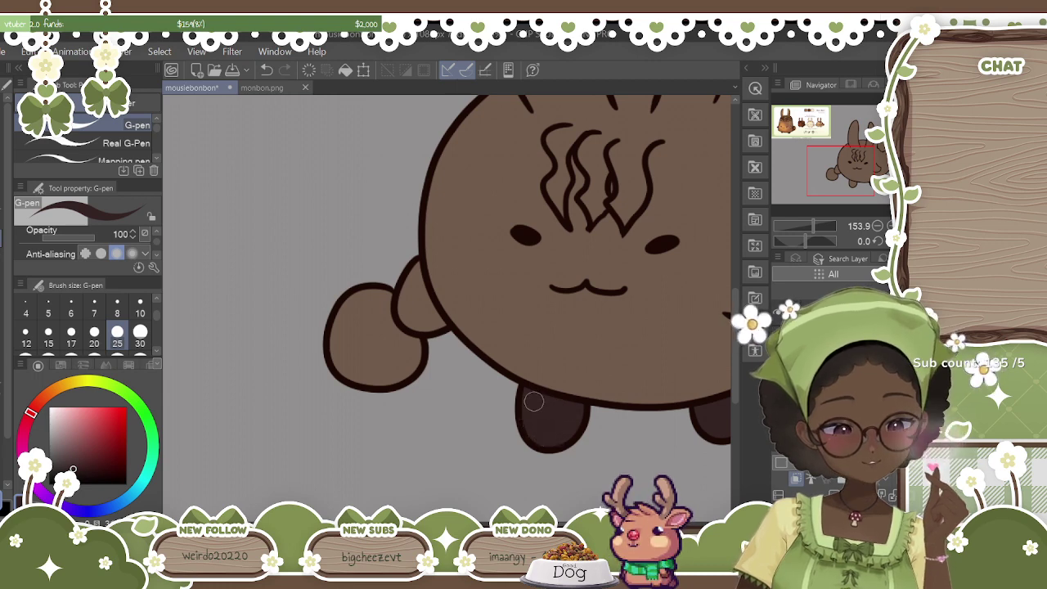
Fill the left arm and the right arm with the same dark brown.
mouse_move(411, 270)
left_mouse_down()
mouse_move(403, 315)
mouse_move(402, 293)
mouse_move(417, 323)
mouse_move(429, 320)
mouse_move(416, 263)
mouse_move(434, 315)
mouse_move(424, 320)
mouse_move(454, 332)
left_mouse_up()
scroll(455, 331, "right", 5)
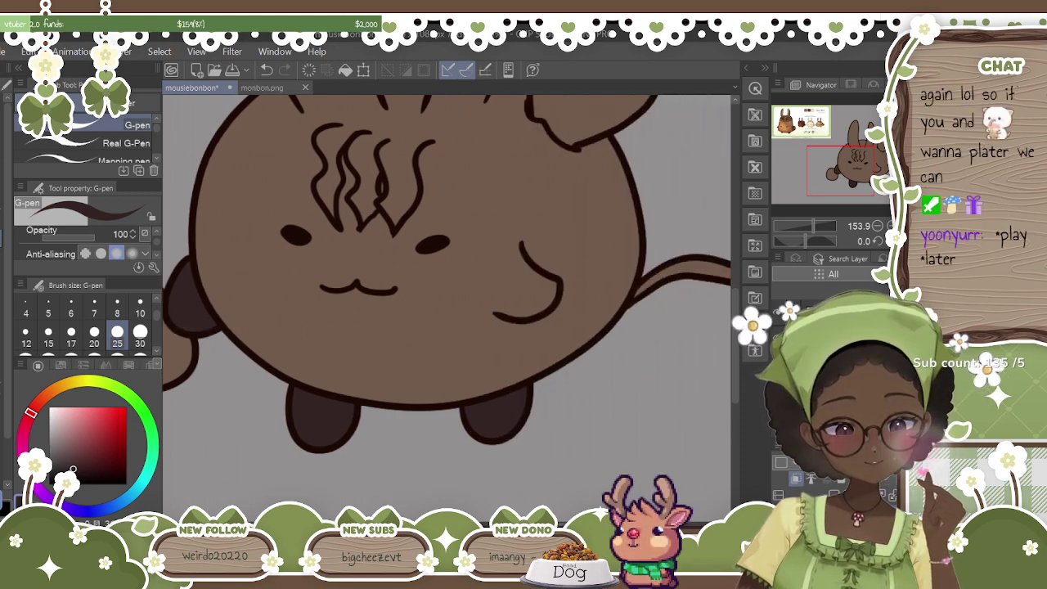
mouse_move(514, 245)
left_mouse_down()
mouse_move(496, 304)
mouse_move(524, 313)
mouse_move(539, 280)
mouse_move(520, 285)
mouse_move(536, 300)
mouse_move(544, 295)
mouse_move(527, 309)
mouse_move(499, 304)
mouse_move(510, 245)
mouse_move(745, 245)
left_mouse_up()
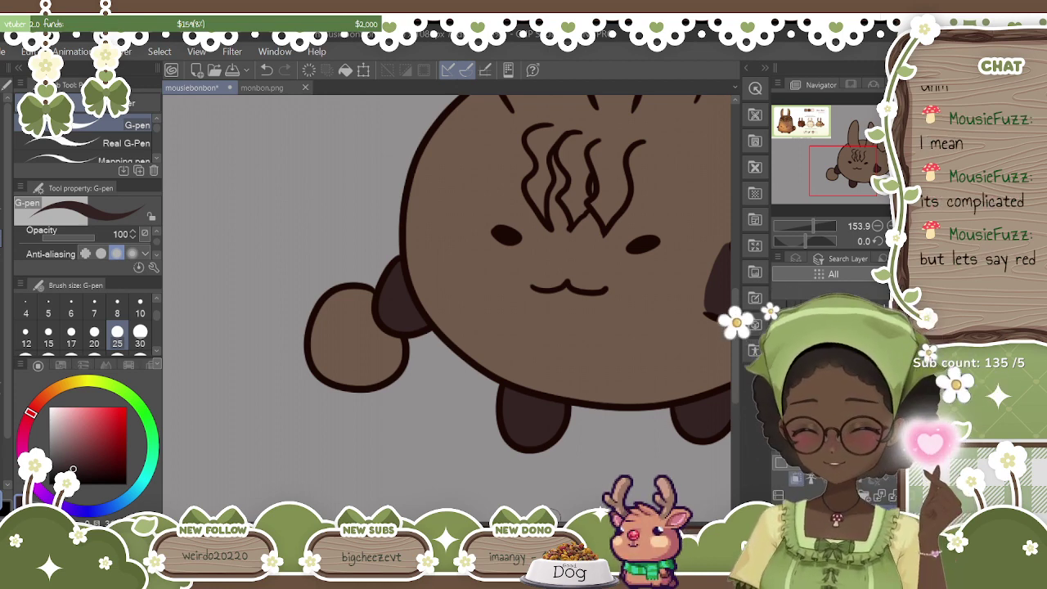
Paint the round shape beside the left arm bright red and add a white spot in its centre.
mouse_move(78, 462)
left_mouse_down()
mouse_move(116, 412)
mouse_move(108, 426)
left_mouse_up()
mouse_move(350, 313)
left_mouse_down()
mouse_move(336, 354)
mouse_move(330, 327)
mouse_move(367, 294)
mouse_move(367, 327)
mouse_move(360, 311)
mouse_move(390, 352)
mouse_move(380, 375)
mouse_move(352, 376)
mouse_move(319, 347)
mouse_move(343, 296)
mouse_move(323, 360)
mouse_move(323, 343)
mouse_move(378, 361)
mouse_move(396, 355)
mouse_move(381, 365)
left_mouse_up()
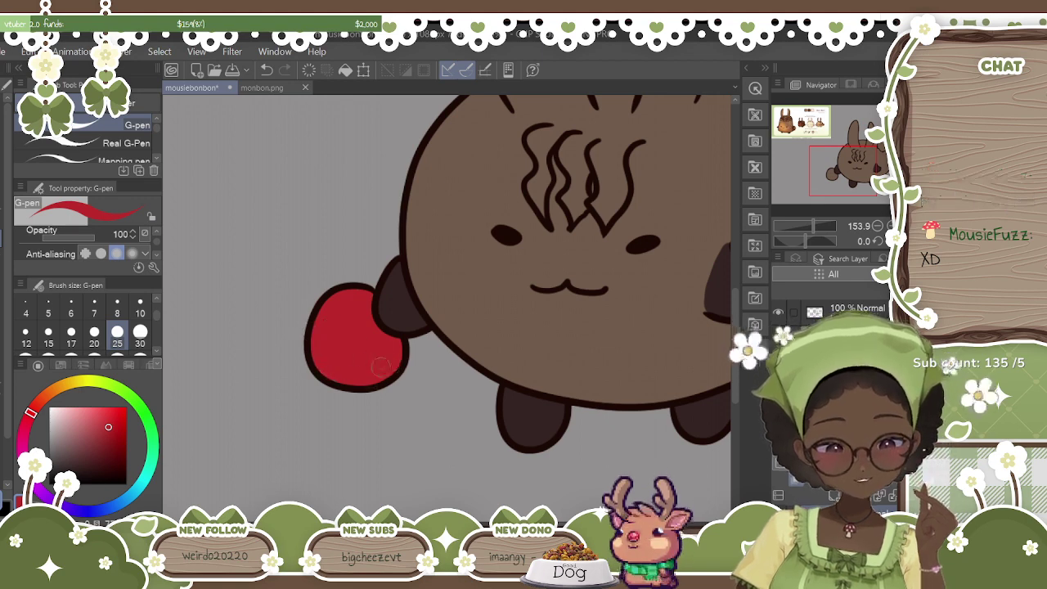
left_click(49, 406)
mouse_move(356, 312)
left_mouse_down()
mouse_move(350, 346)
mouse_move(365, 339)
mouse_move(358, 366)
left_mouse_up()
left_click_drag(523, 518, 611, 518)
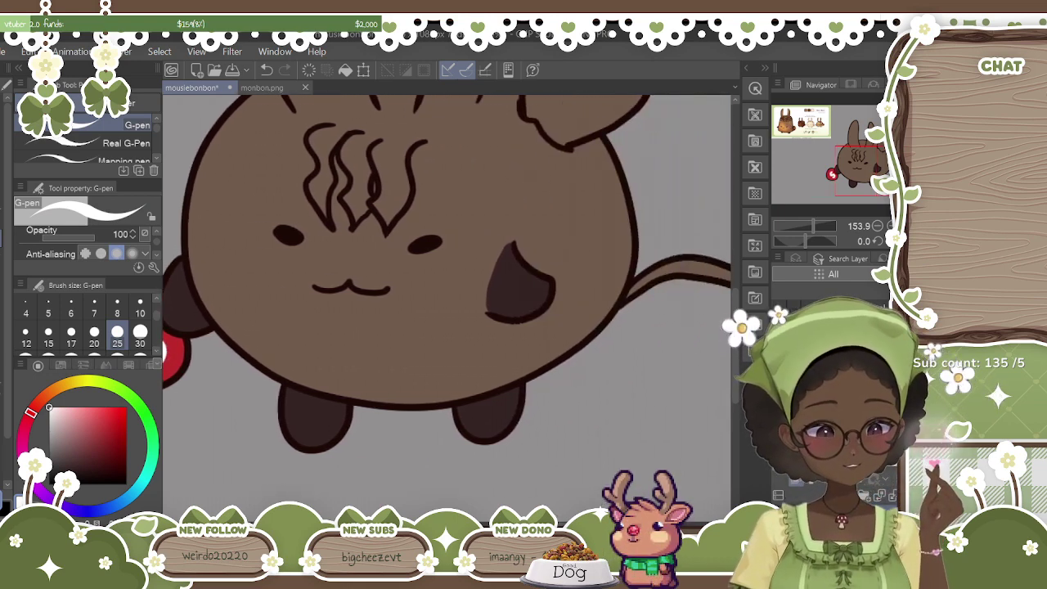
Paint spaced white patches along the tail, following the tail pattern in monbon.png.
scroll(446, 274, "right", 5)
left_click(260, 88)
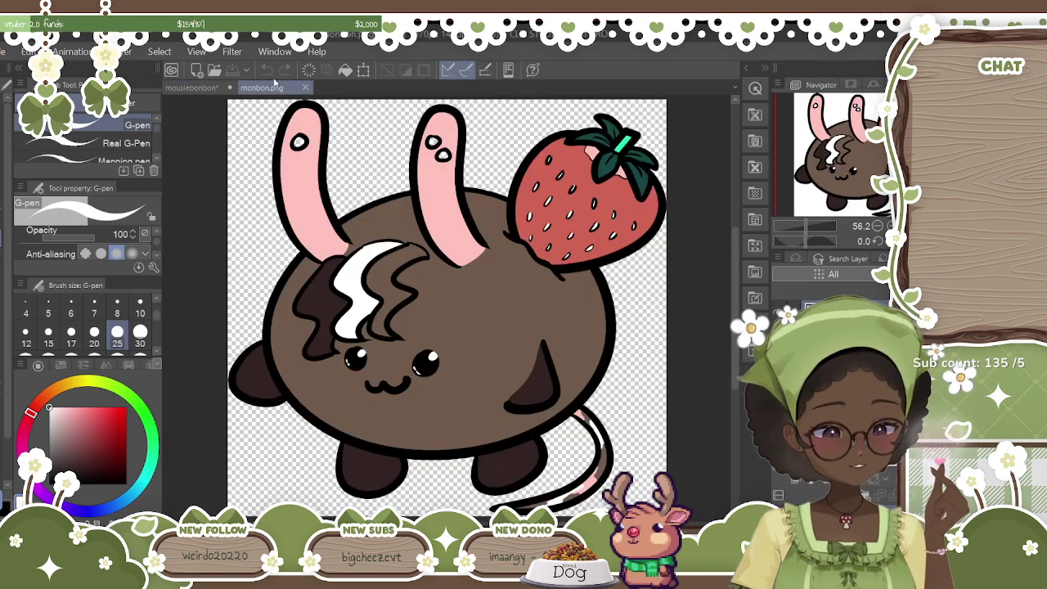
left_click(194, 88)
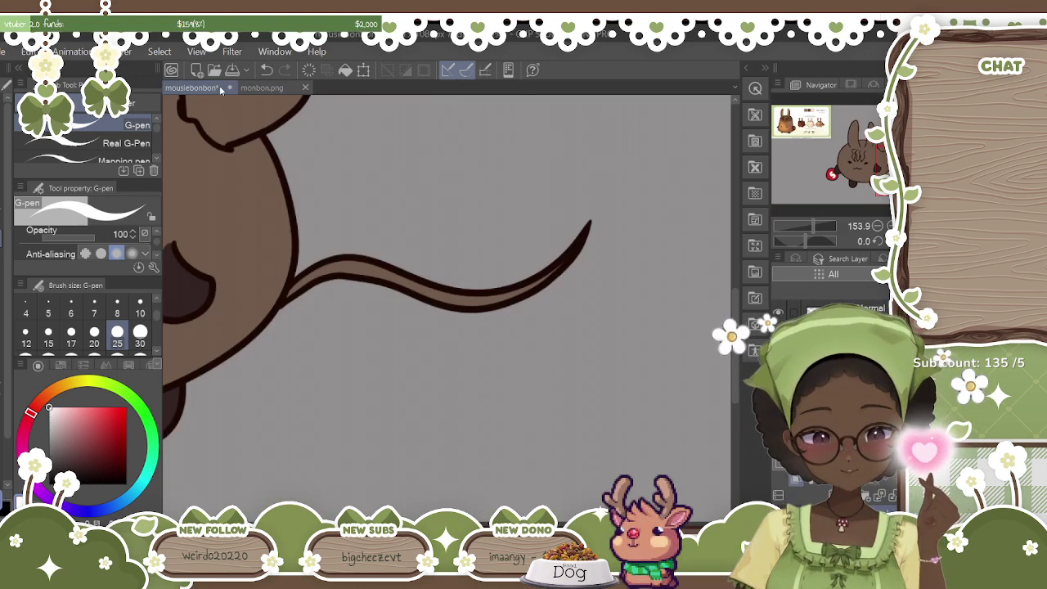
left_click_drag(336, 263, 380, 266)
mouse_move(456, 306)
left_mouse_down()
mouse_move(540, 288)
mouse_move(561, 265)
left_mouse_up()
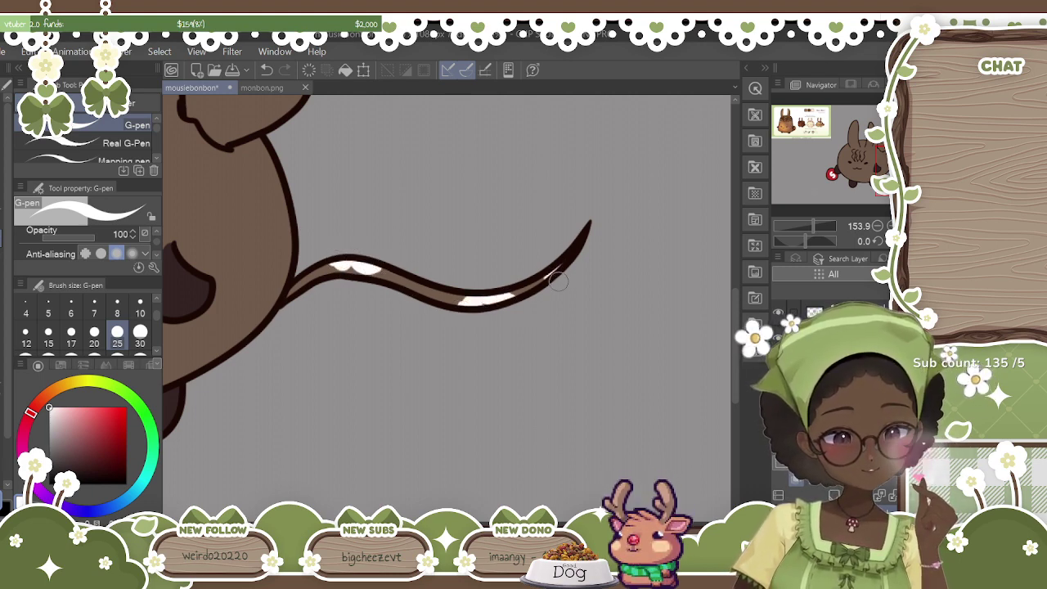
left_click_drag(395, 282, 403, 286)
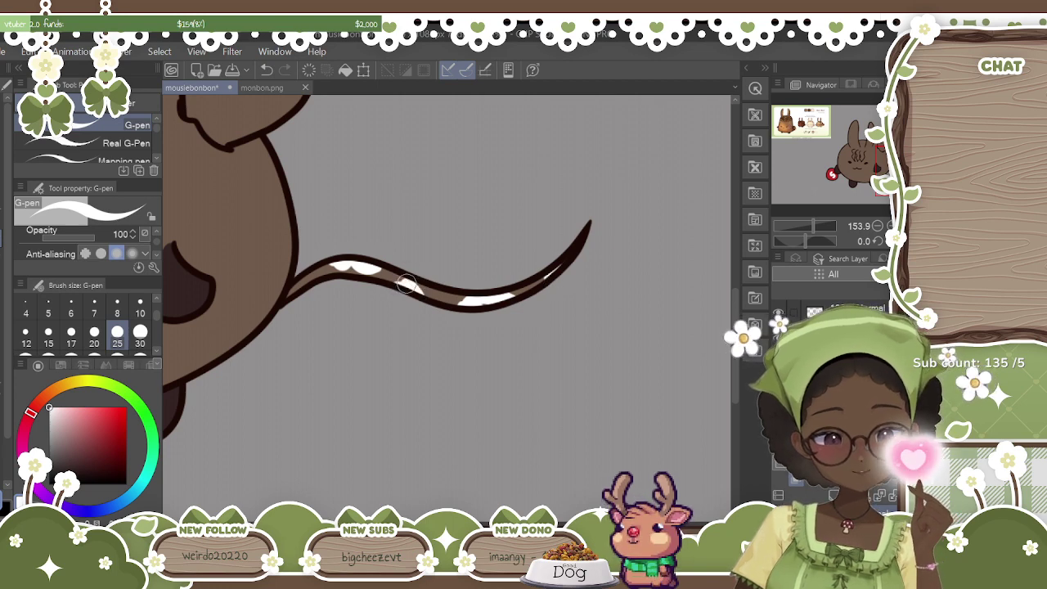
Sample the light pink of the tail in monbon.png and paint pink patches along the mousiebonbon tail.
left_click(275, 88)
key("i")
mouse_move(586, 412)
left_mouse_down()
mouse_move(568, 421)
mouse_move(589, 415)
mouse_move(582, 410)
left_mouse_up()
left_click(201, 88)
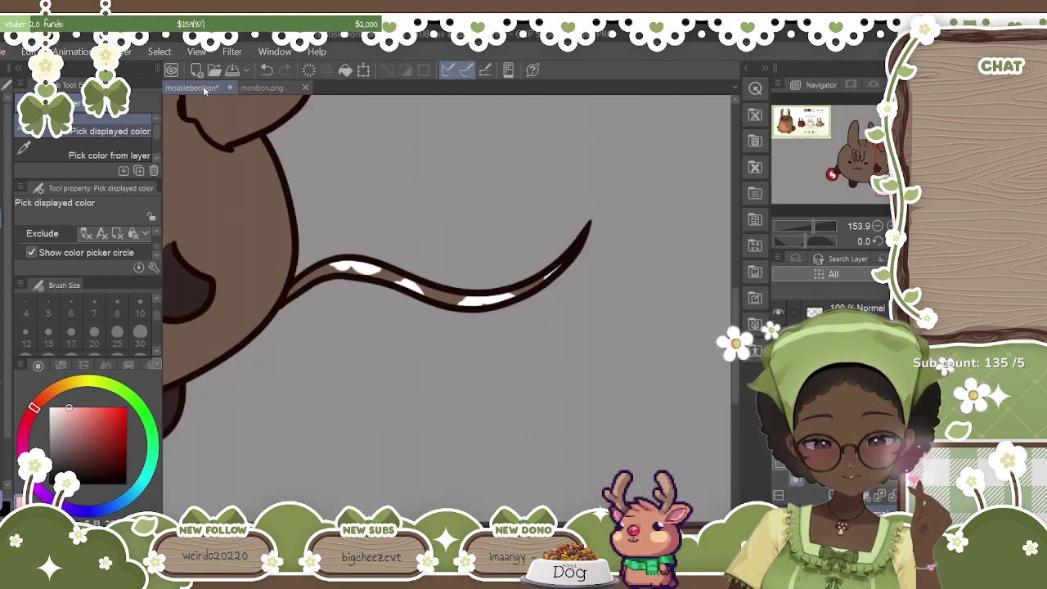
key("p")
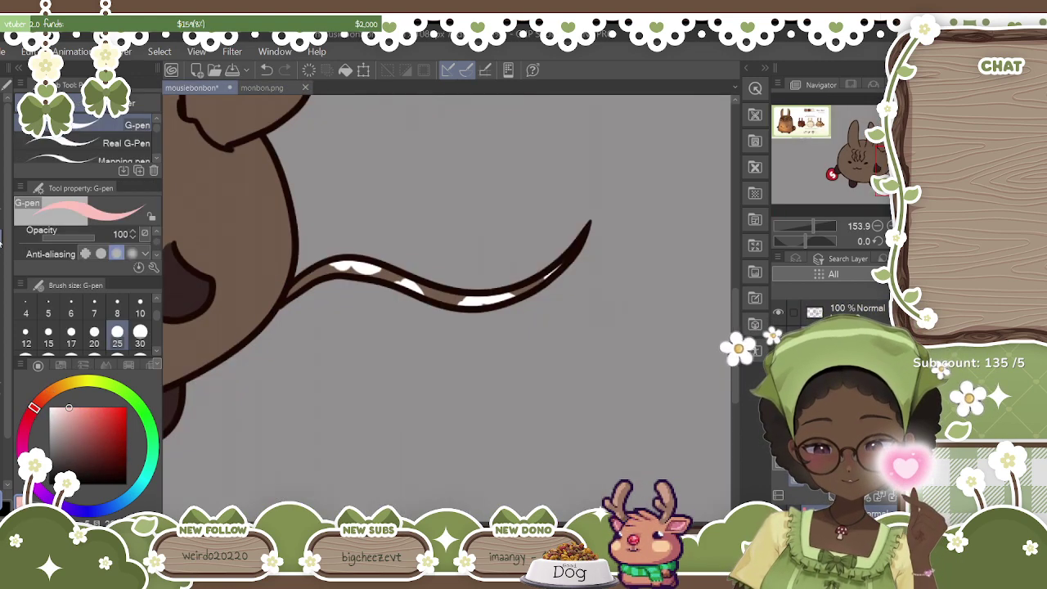
mouse_move(293, 291)
left_mouse_down()
mouse_move(330, 266)
mouse_move(439, 294)
left_mouse_up()
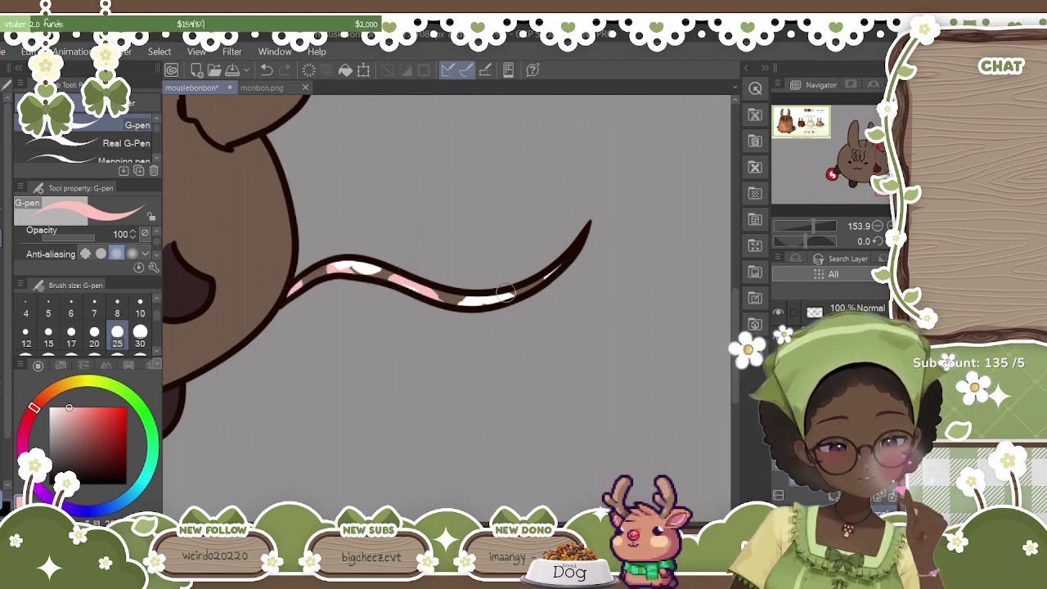
left_click_drag(521, 291, 553, 278)
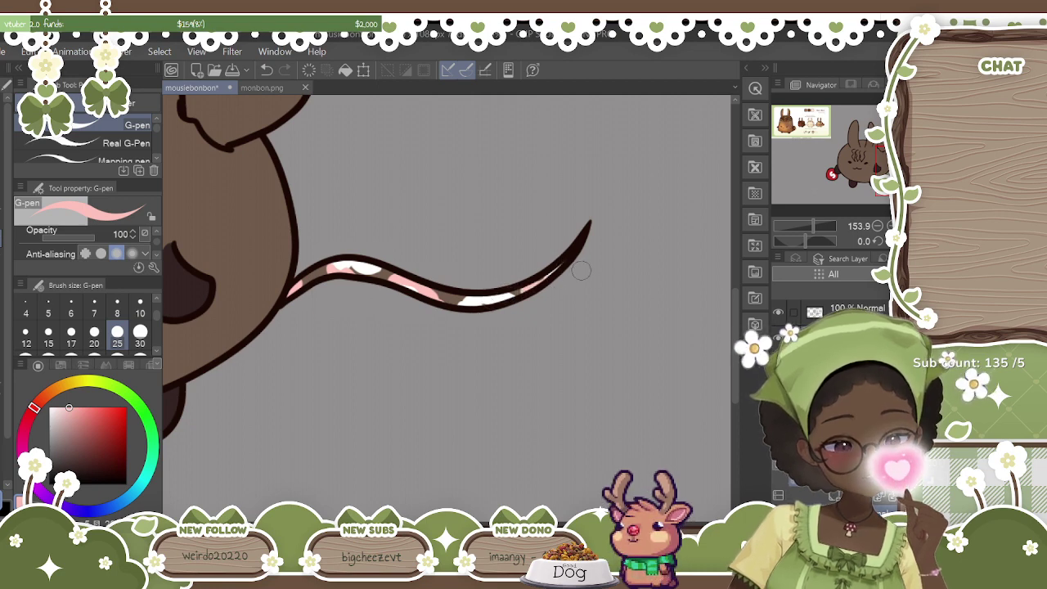
Add pink along the middle of the tail, and sample the tail's white to paint white patches mid-tail and near its base.
left_click_drag(439, 294, 470, 282)
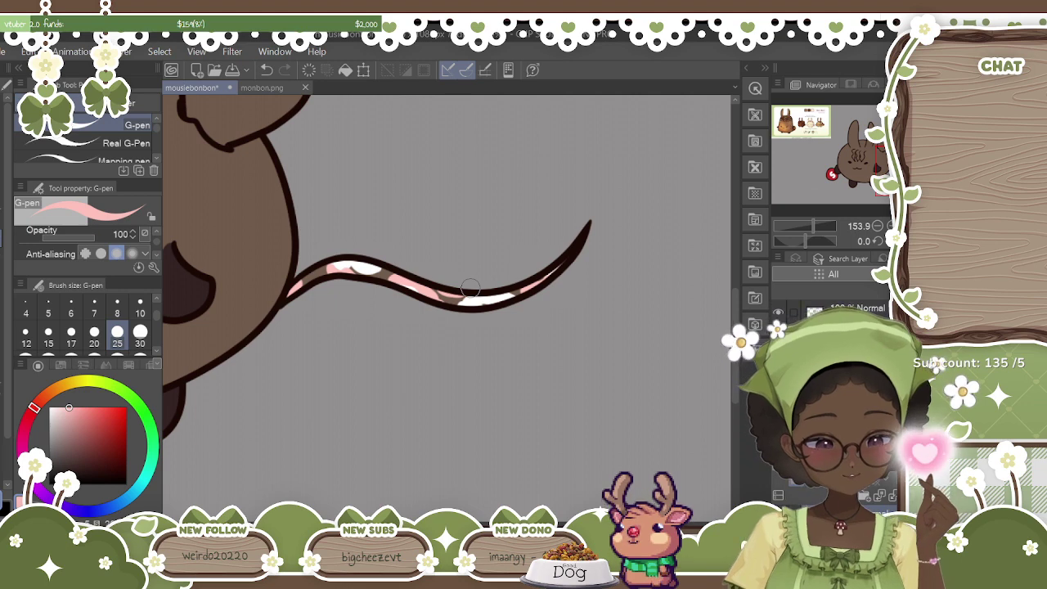
key("i")
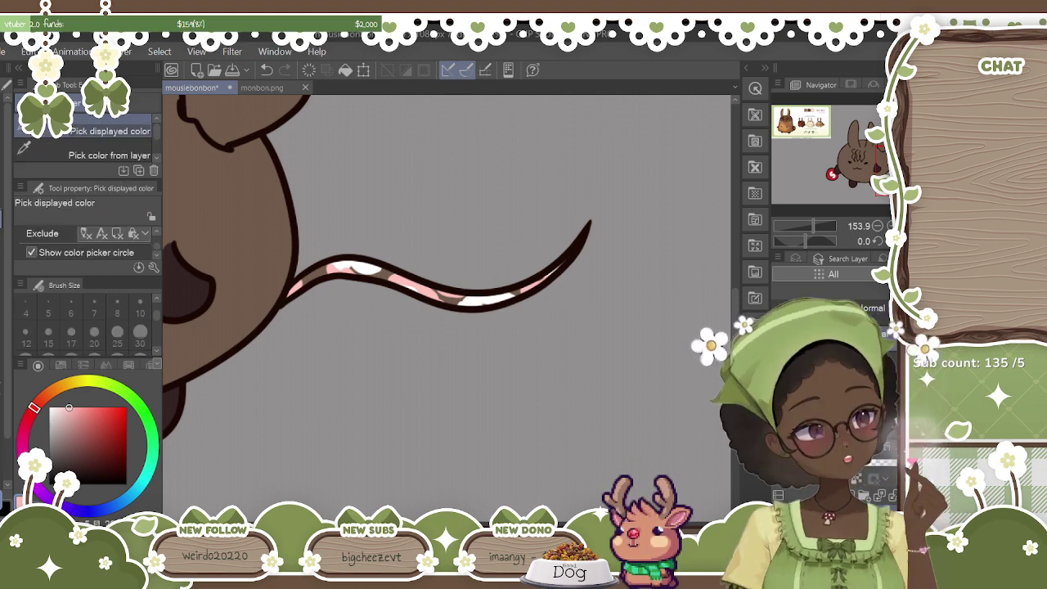
left_click(491, 296)
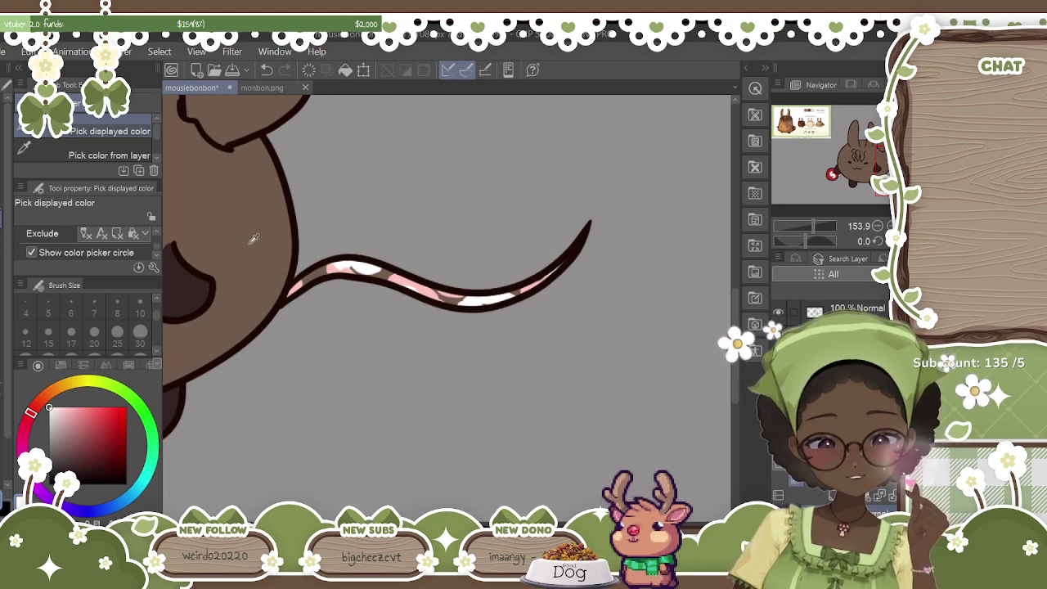
key("p")
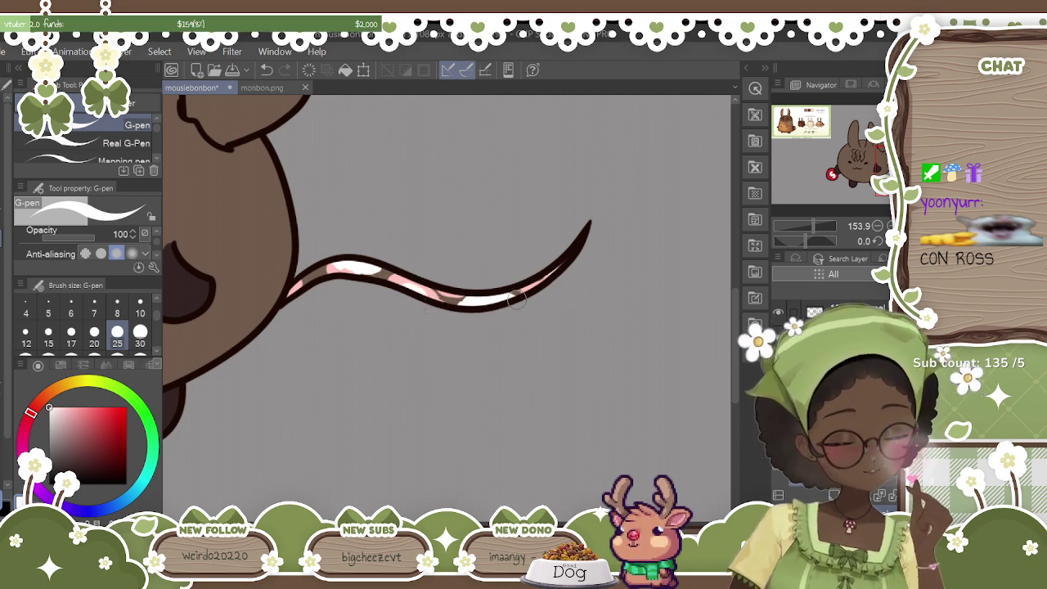
scroll(514, 298, "down", 4)
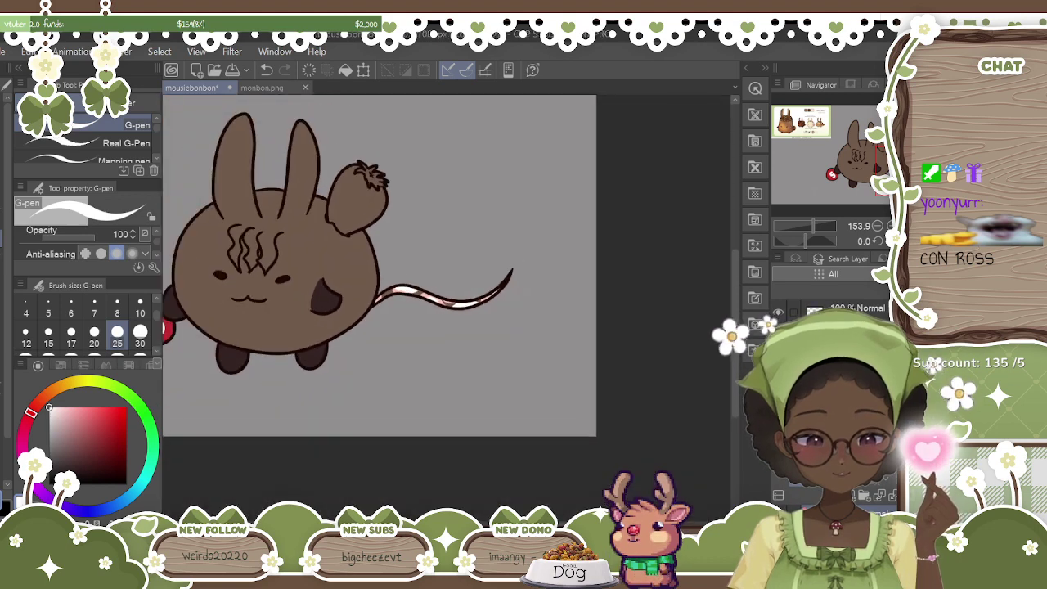
scroll(445, 311, "up", 5)
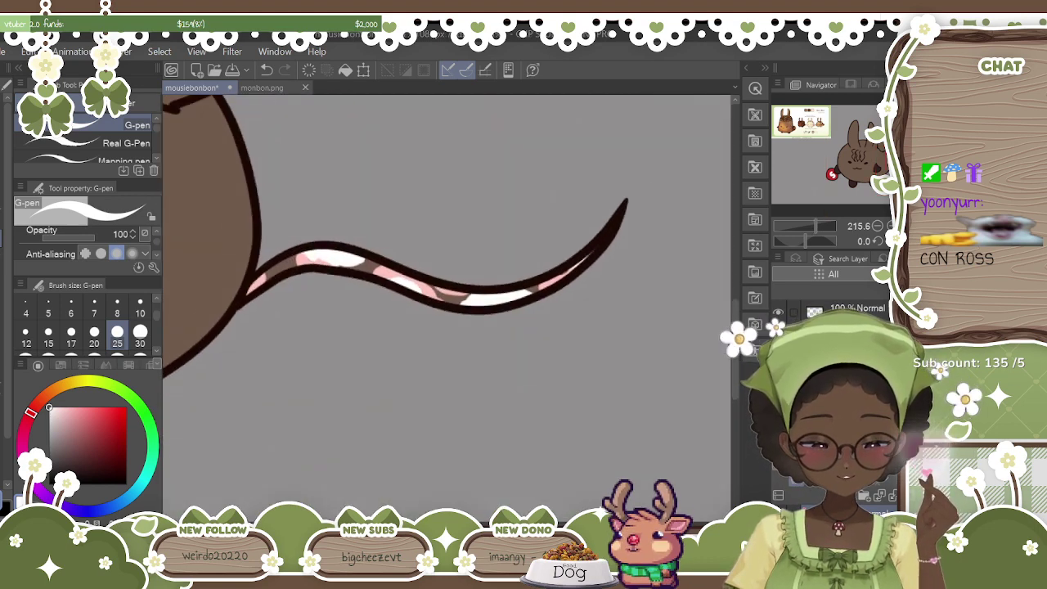
left_click_drag(275, 274, 288, 269)
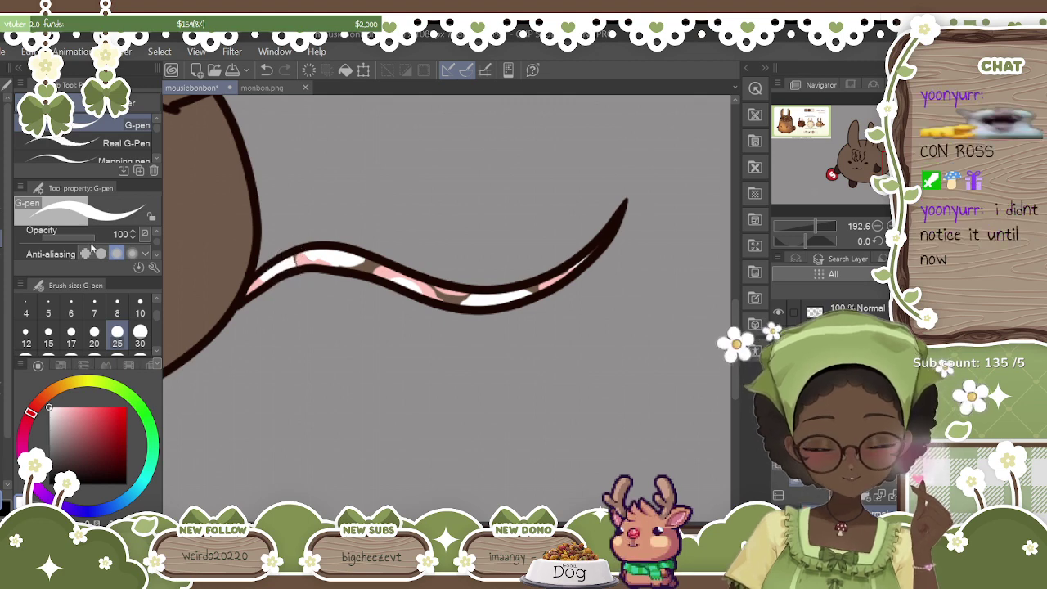
Erase the outer edges of the pink and white patch on the tail's first bend with the Hard eraser.
left_click(2, 315)
left_click(2, 332)
mouse_move(304, 248)
left_mouse_down()
mouse_move(296, 258)
mouse_move(307, 260)
left_mouse_up()
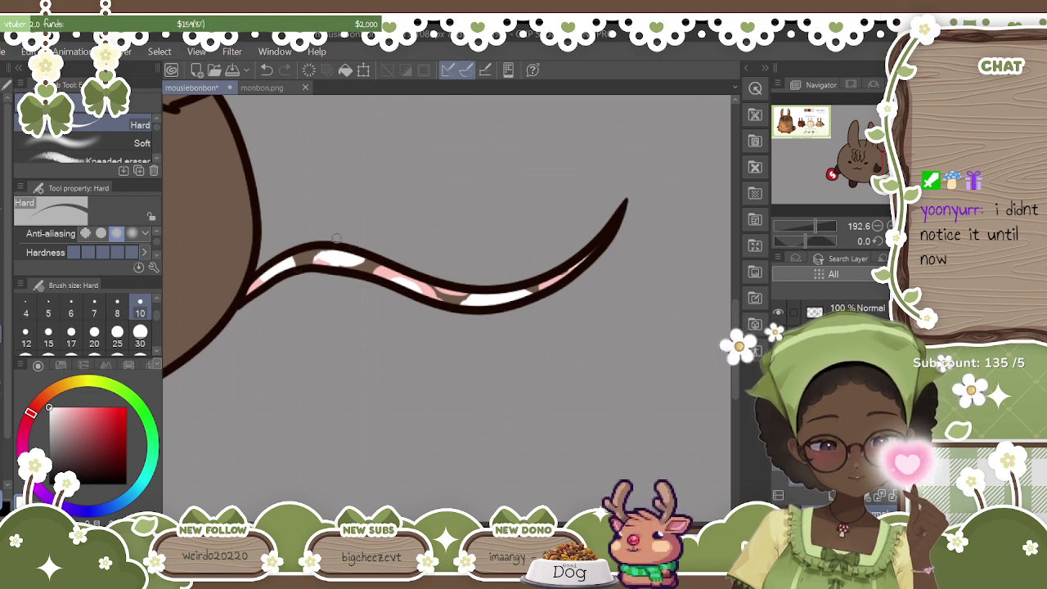
mouse_move(309, 256)
left_mouse_down()
mouse_move(355, 253)
mouse_move(325, 250)
mouse_move(348, 267)
mouse_move(339, 262)
left_mouse_up()
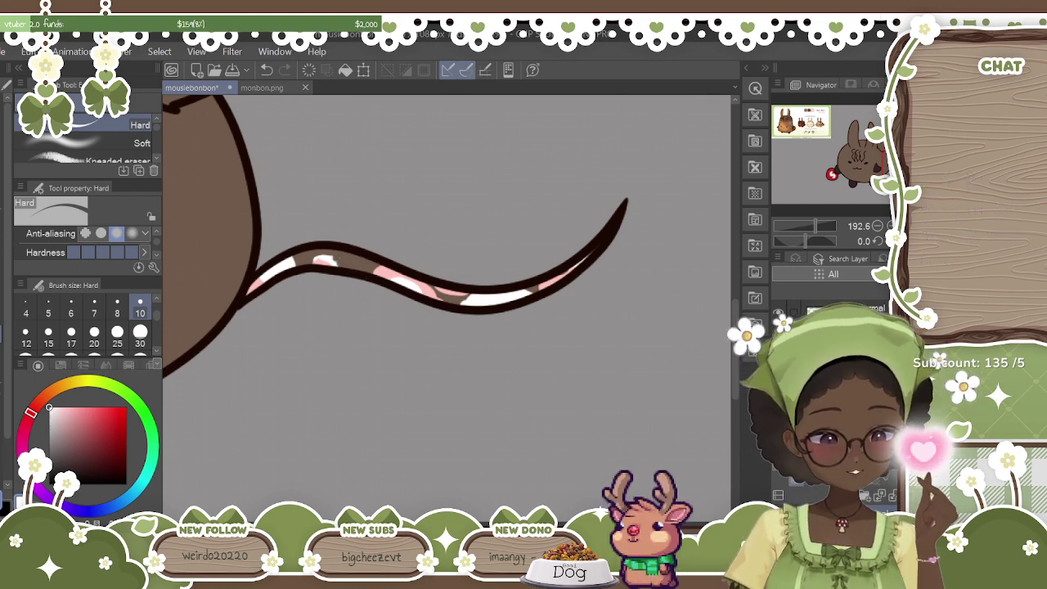
Check the tail pattern in monbon.png and erase part of the long white patch along the mousiebonbon tail's lowest bend.
scroll(433, 235, "down", 3)
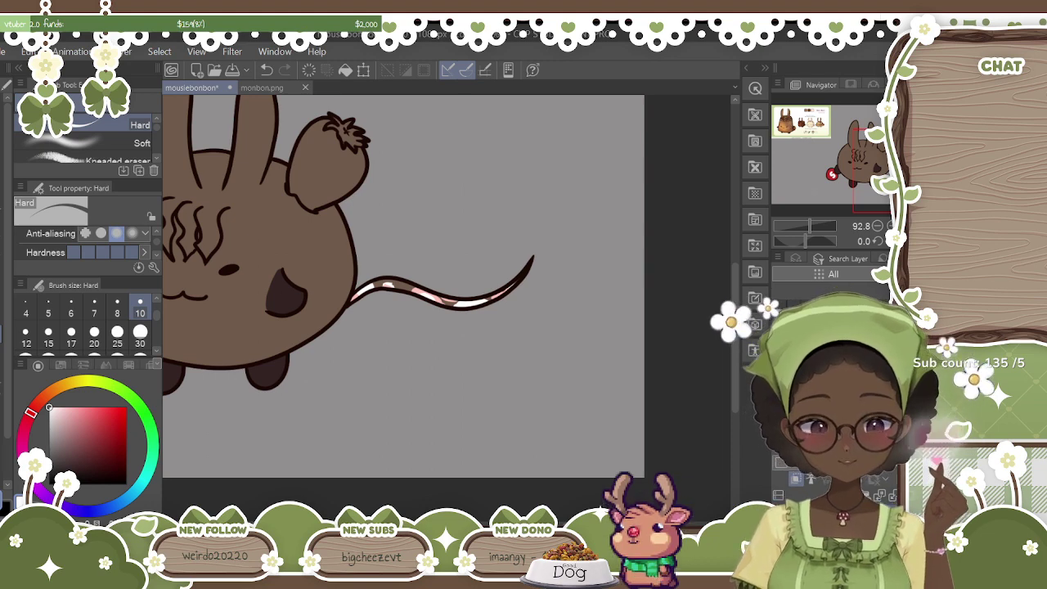
left_click(263, 88)
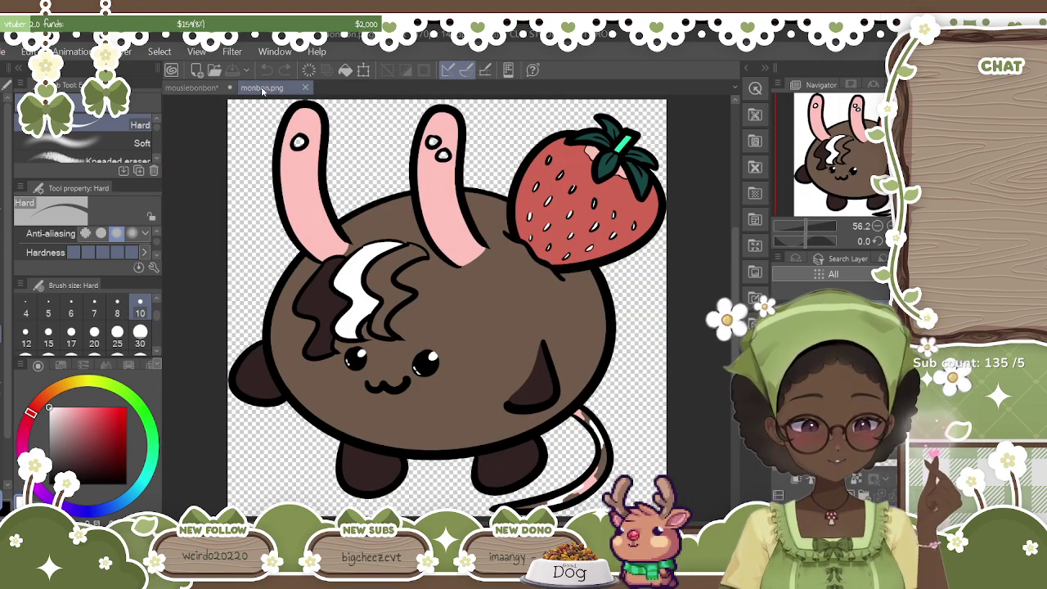
left_click(200, 89)
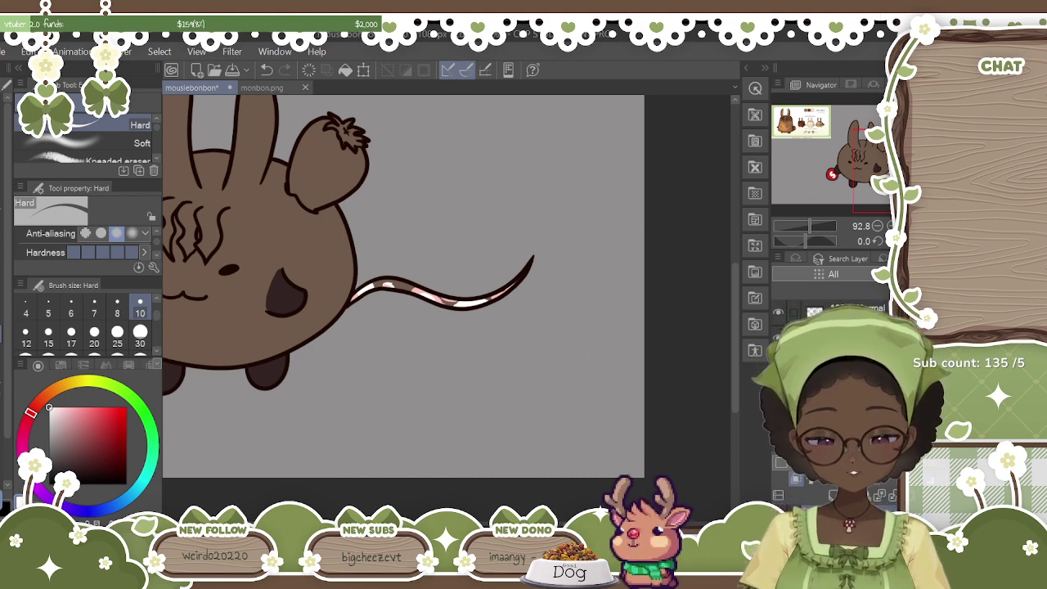
scroll(447, 305, "up", 8)
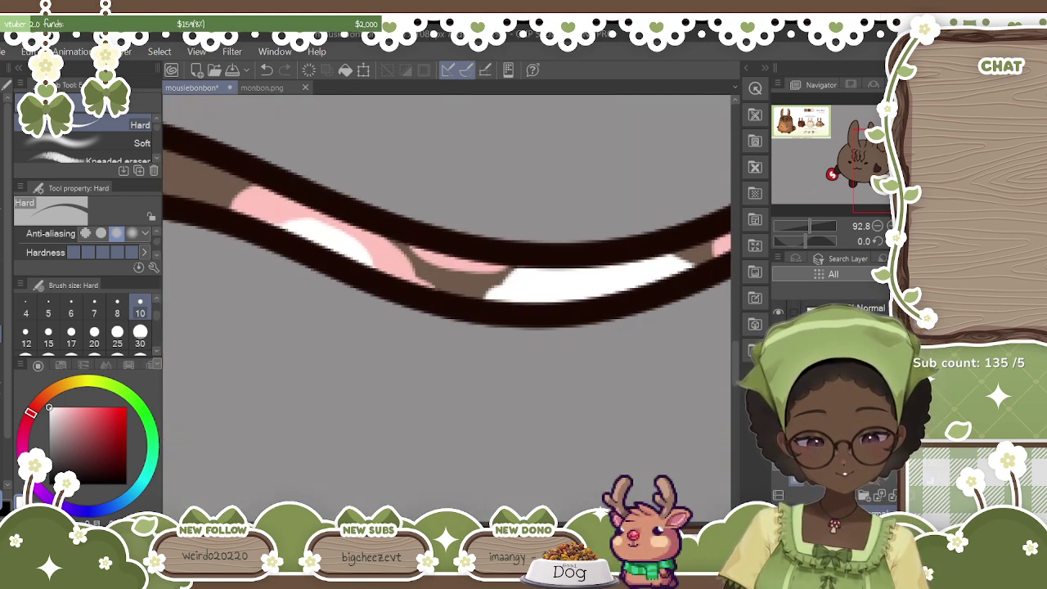
left_click_drag(205, 229, 644, 229)
left_click_drag(554, 146, 557, 161)
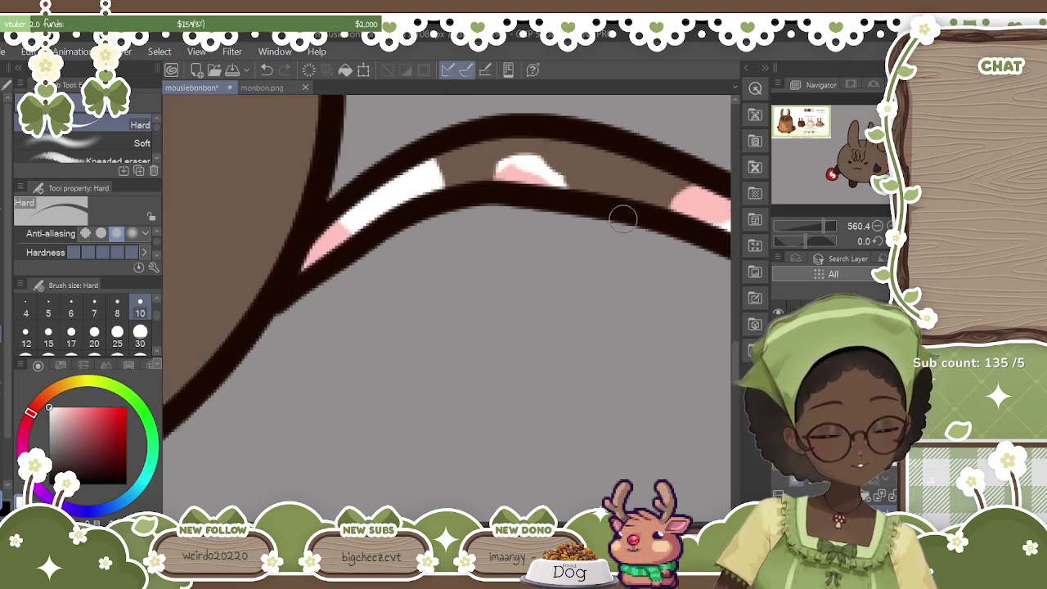
left_click_drag(634, 213, 204, 212)
mouse_move(504, 298)
left_mouse_down()
mouse_move(432, 298)
mouse_move(442, 277)
mouse_move(609, 266)
mouse_move(579, 250)
mouse_move(626, 273)
mouse_move(606, 303)
left_mouse_up()
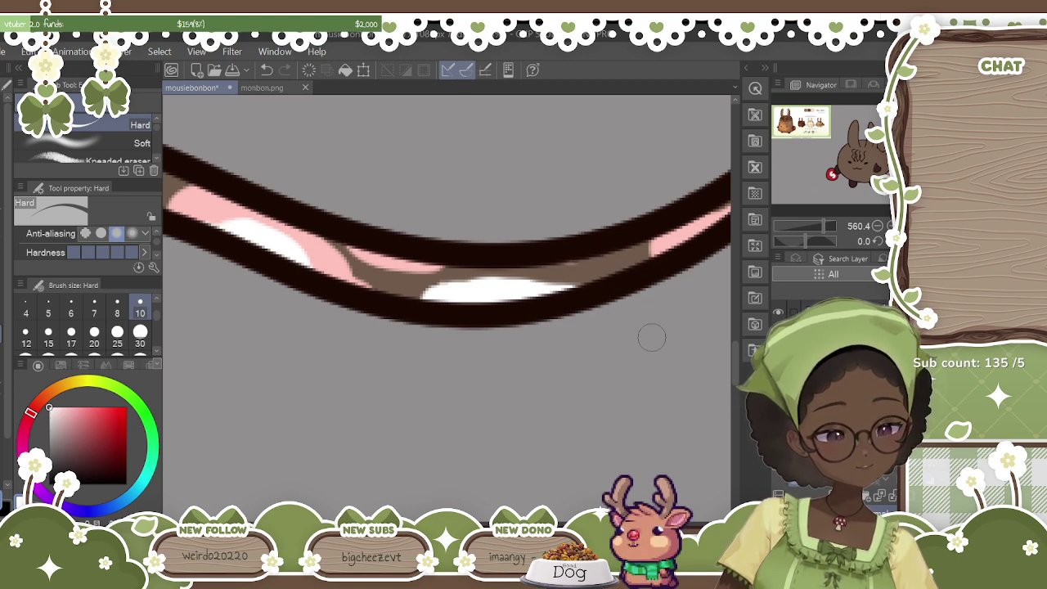
Erase the thin pink sliver above the tail's lowest bend and trim the far end of the neighbouring pink and white patch.
scroll(442, 245, "right", 3)
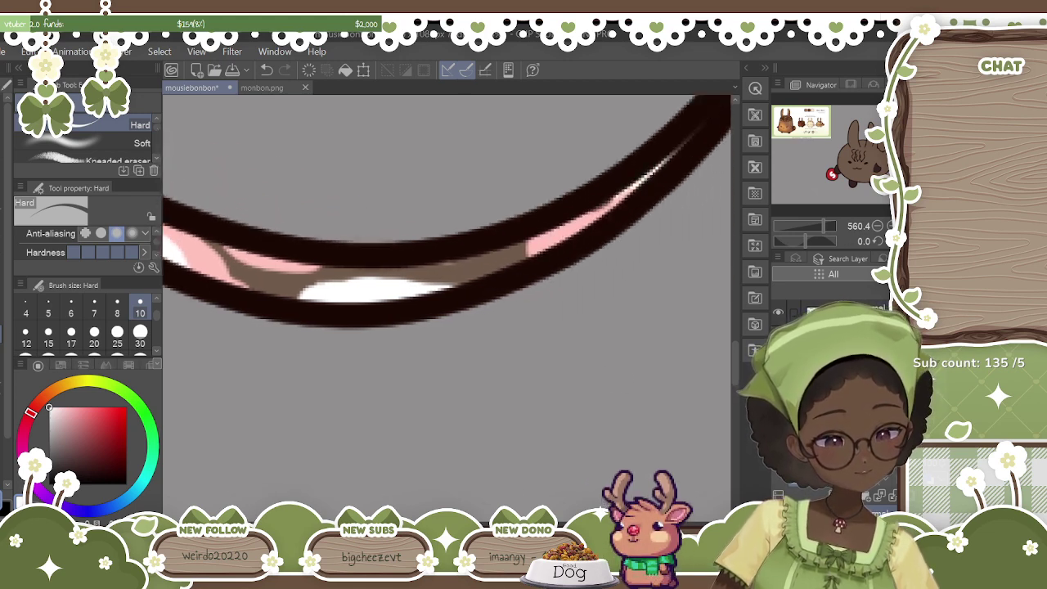
scroll(442, 245, "left", 3)
mouse_move(374, 234)
left_mouse_down()
mouse_move(410, 274)
mouse_move(470, 271)
mouse_move(364, 239)
left_mouse_up()
left_click_drag(598, 271, 560, 255)
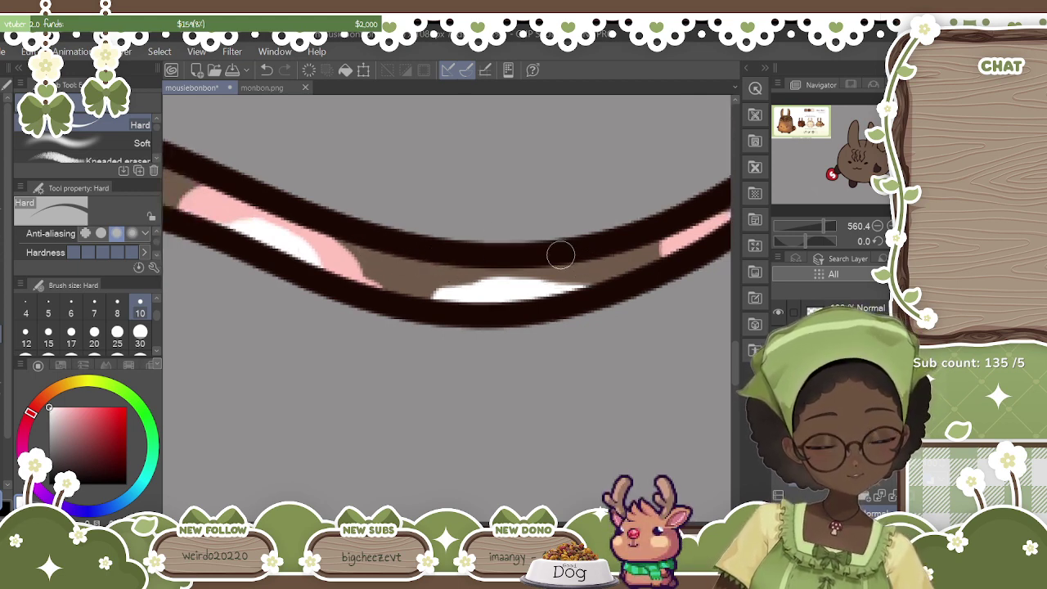
scroll(446, 304, "down", 7)
scroll(447, 304, "up", 1)
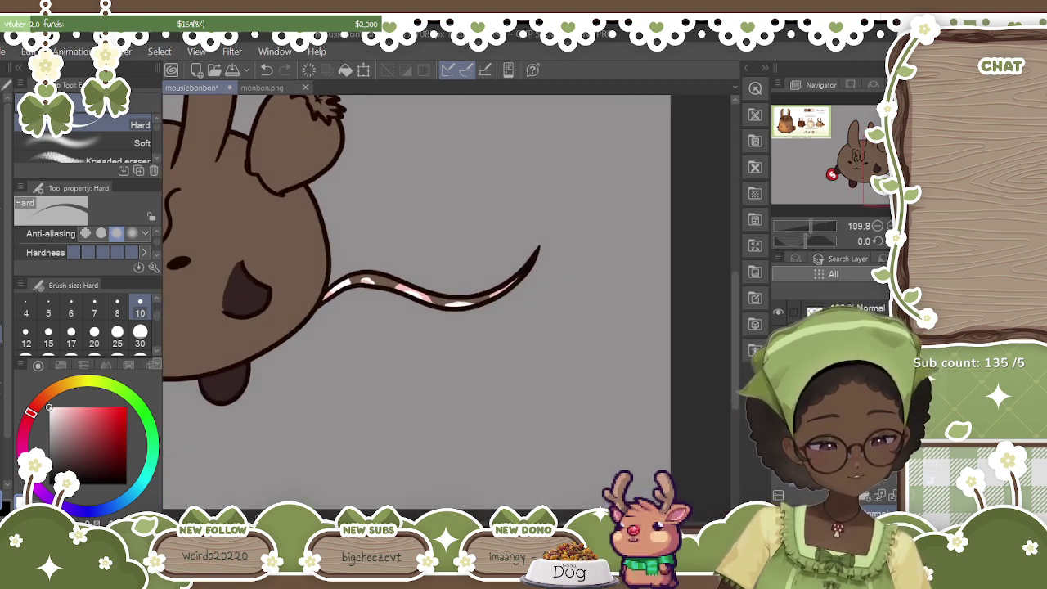
scroll(441, 286, "up", 6)
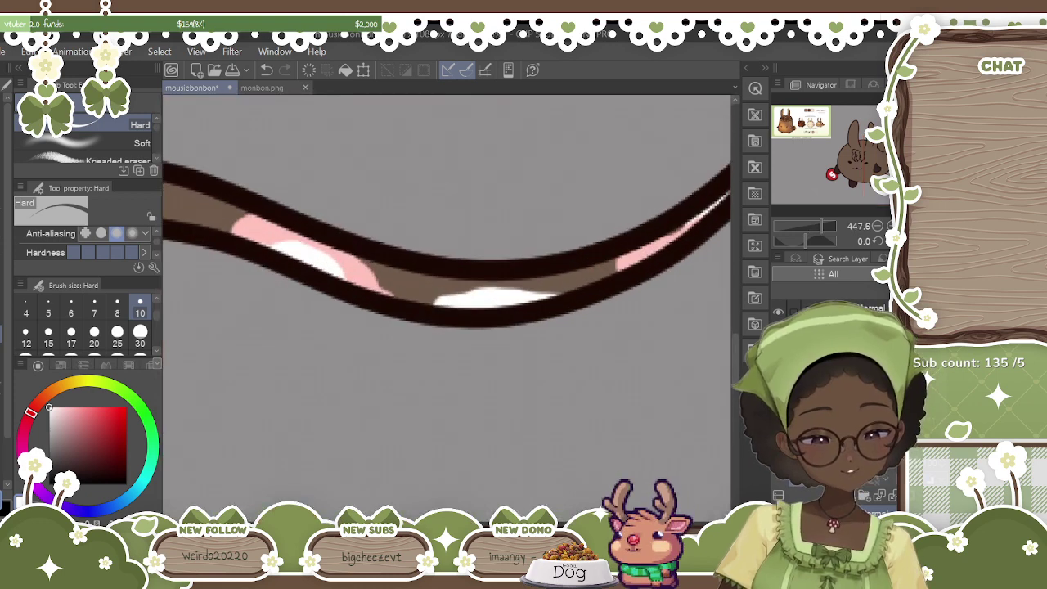
left_click_drag(386, 257, 385, 306)
mouse_move(325, 233)
left_mouse_down()
mouse_move(390, 307)
mouse_move(360, 274)
mouse_move(379, 302)
left_mouse_up()
Sample the tail's light pink and paint the middle patch solid pink, extending it toward the lowest bend.
key("i")
left_click(291, 227)
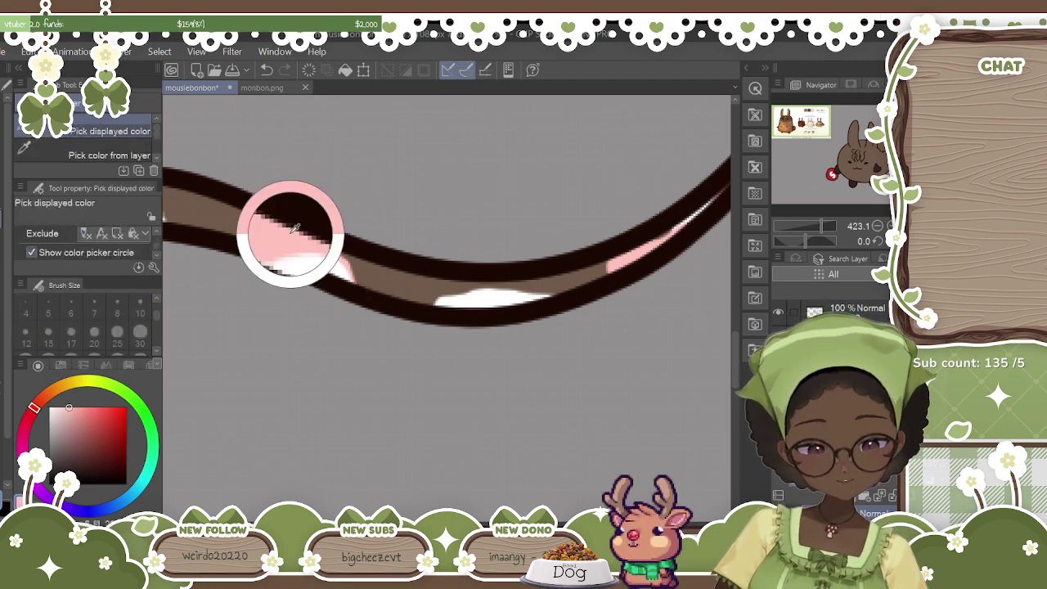
key("p")
mouse_move(381, 275)
left_mouse_down()
mouse_move(299, 256)
mouse_move(335, 263)
mouse_move(384, 323)
mouse_move(347, 270)
mouse_move(358, 251)
mouse_move(419, 285)
left_mouse_up()
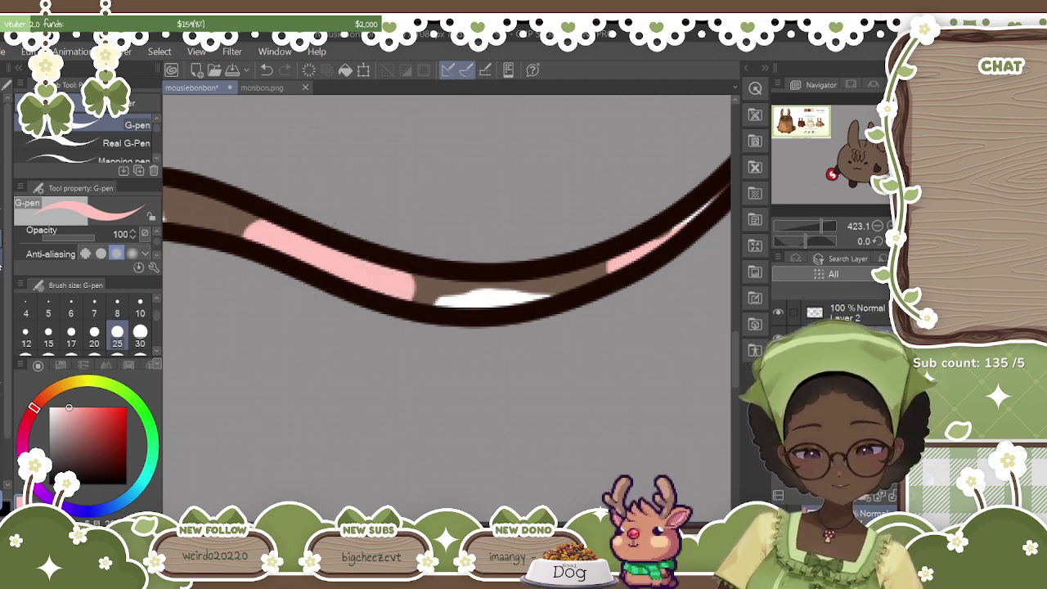
Sample the tail's white and paint white on both ends of the middle pink patch and along the section near the tip.
key("g")
left_click(492, 299)
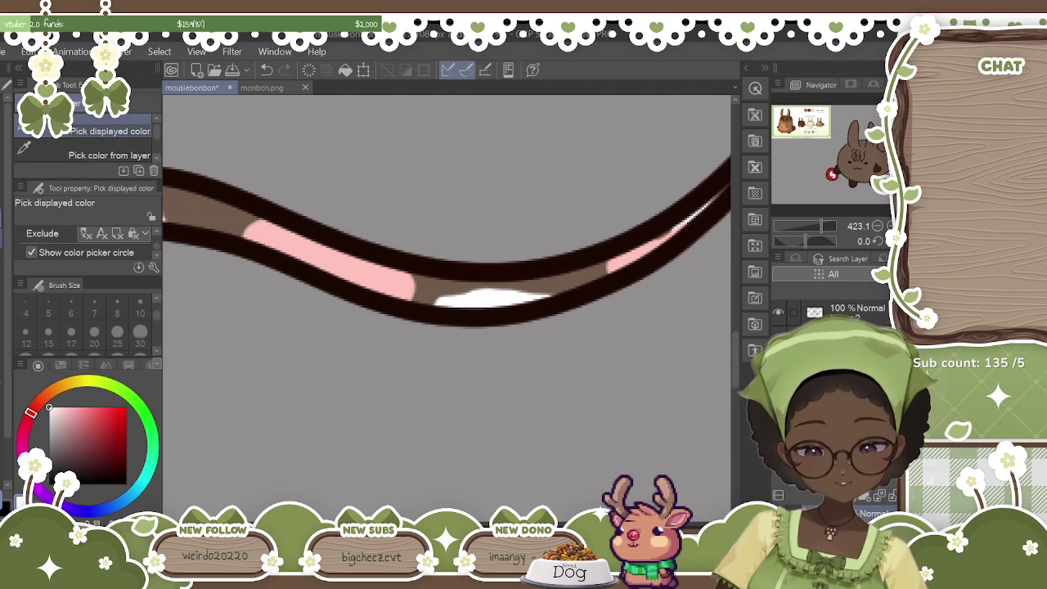
key("p")
left_click_drag(415, 283, 401, 297)
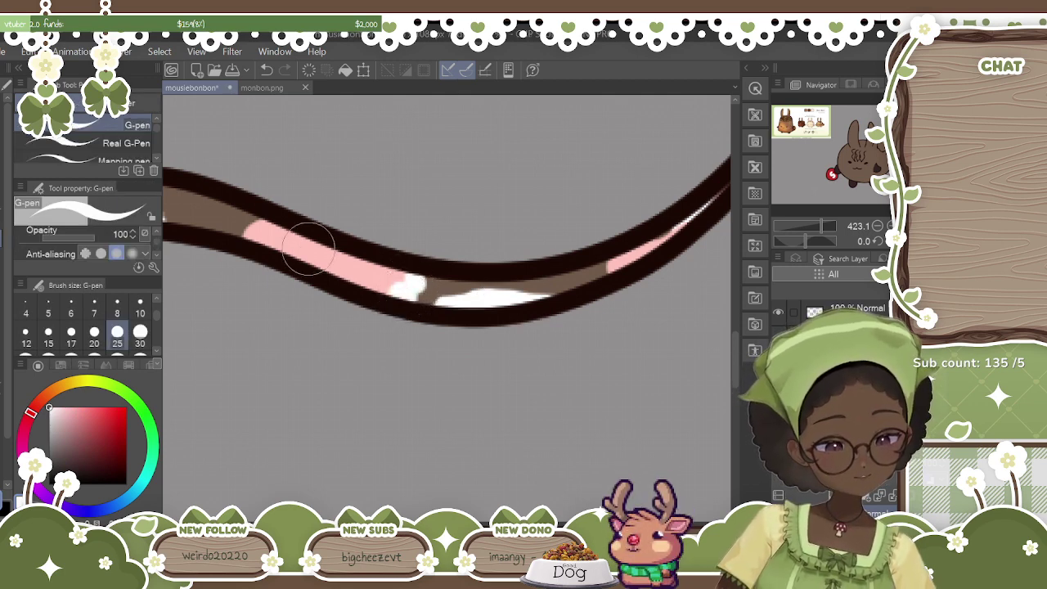
mouse_move(251, 219)
left_mouse_down()
mouse_move(245, 213)
mouse_move(265, 223)
left_mouse_up()
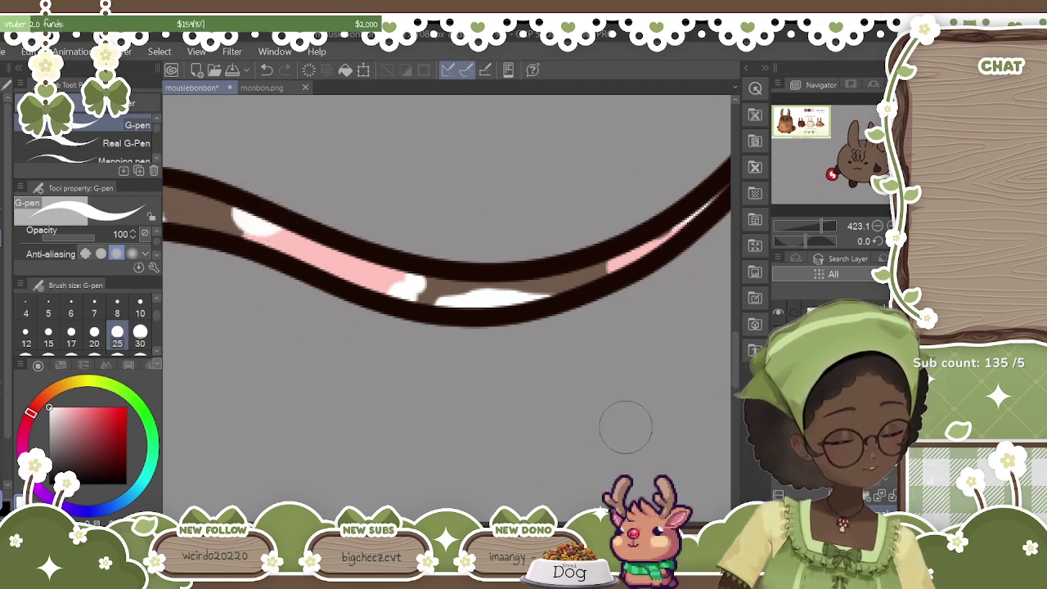
left_click_drag(654, 245, 730, 182)
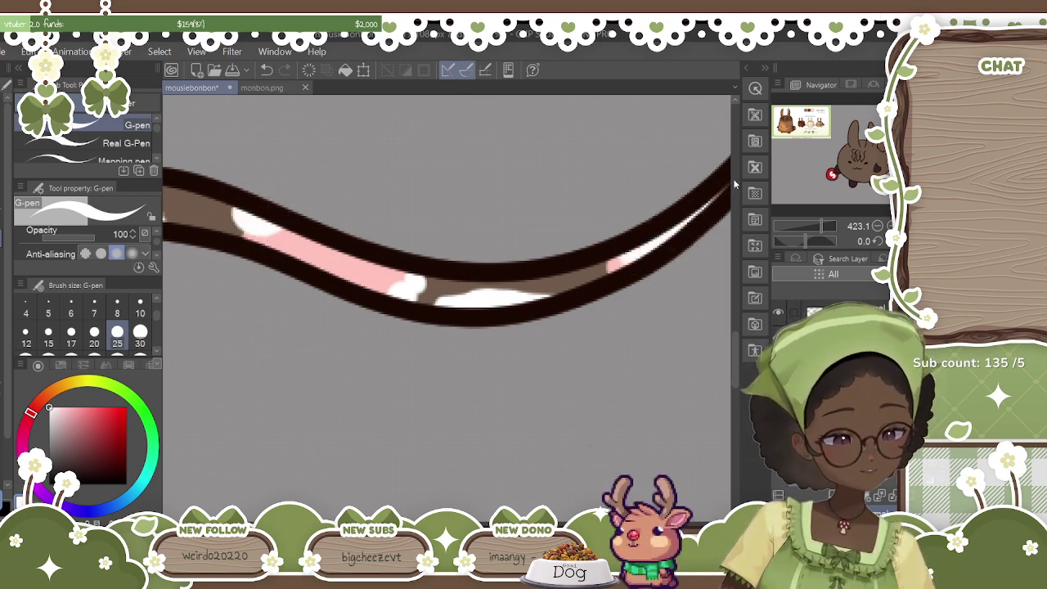
Examine the patterned tail up close and the whole mascot beside the Bon Bon reference sheet.
key("ctrl+minus")
key("ctrl+minus")
key("ctrl+minus")
key("ctrl+minus")
key("ctrl+minus")
key("ctrl+minus")
key("ctrl+minus")
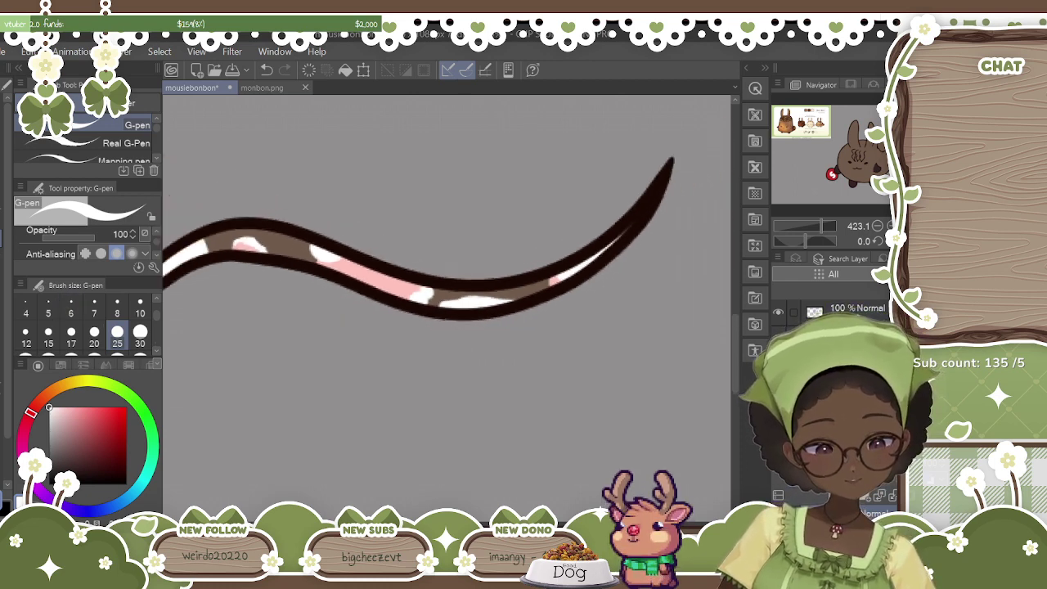
scroll(446, 295, "left", 5)
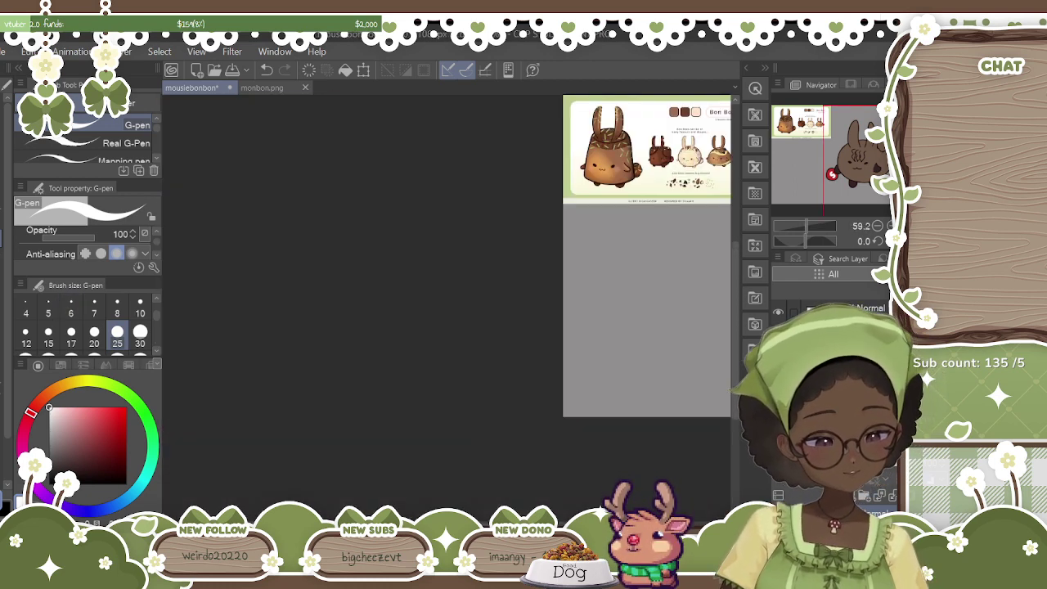
scroll(446, 295, "right", 6)
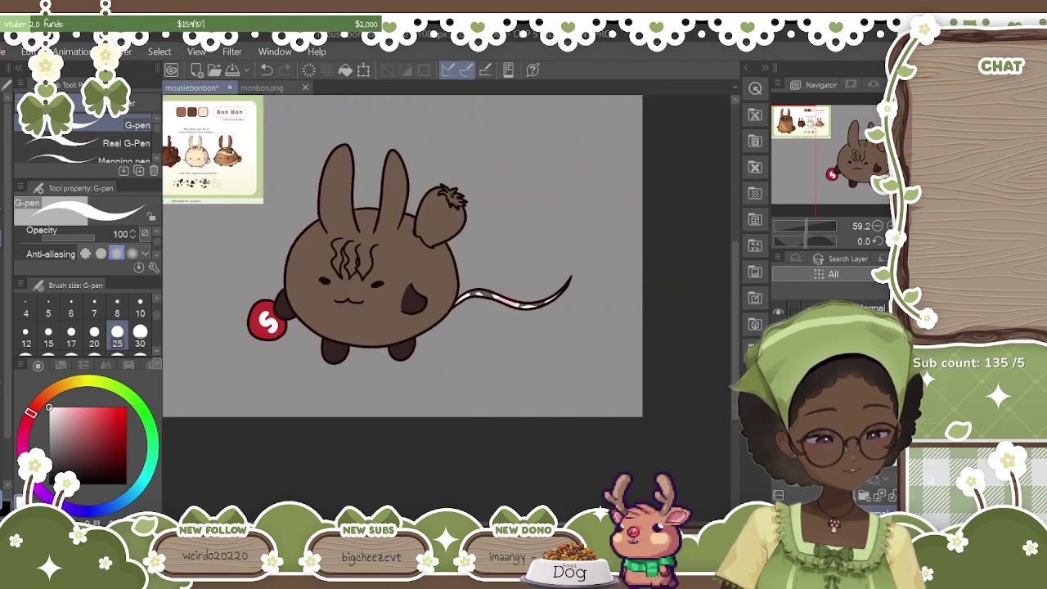
left_click_drag(735, 338, 737, 330)
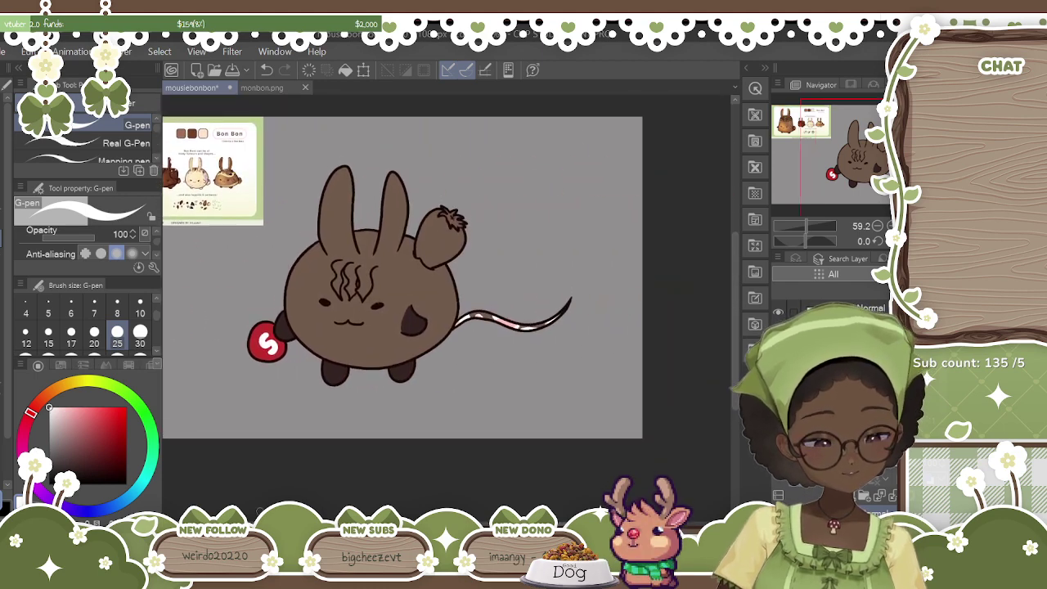
key("ctrl+plus")
key("ctrl+plus")
key("ctrl+plus")
scroll(370, 277, "down", 3)
scroll(370, 277, "up", 2)
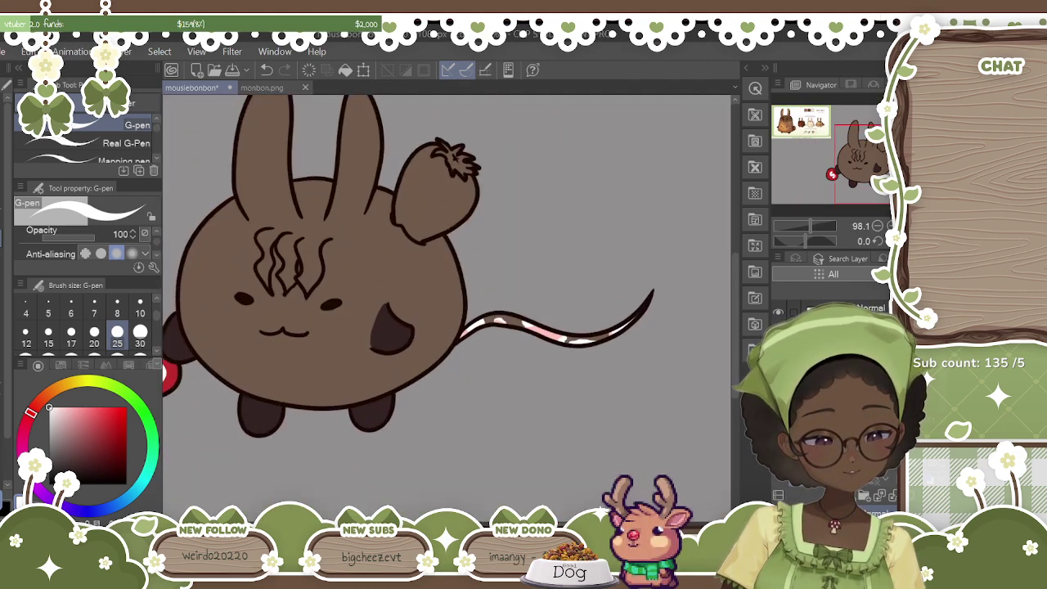
scroll(370, 276, "left", 2)
scroll(446, 307, "left", 1)
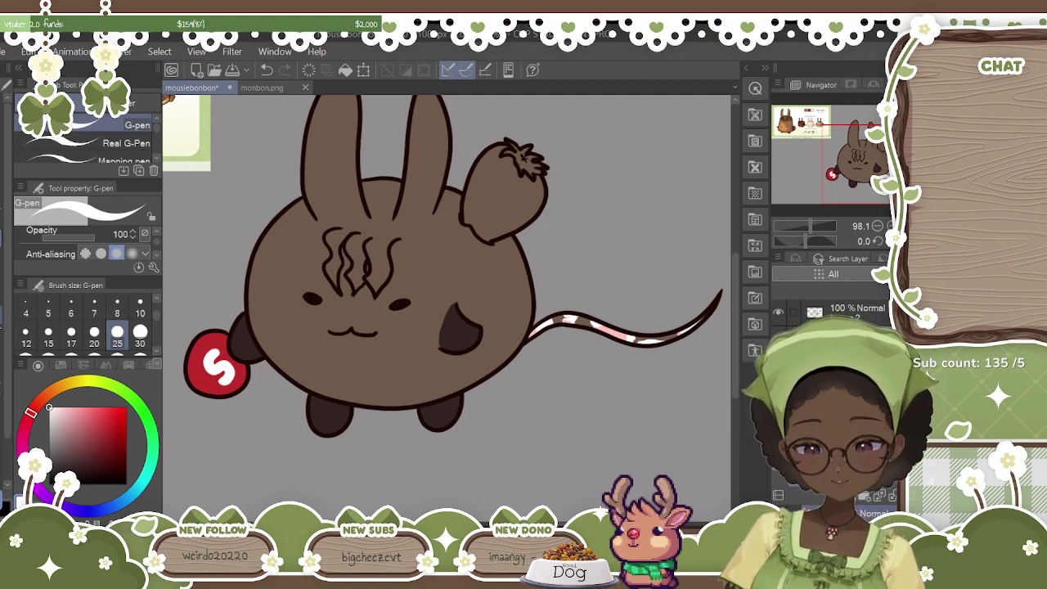
Lay down a first patch of light red on the strawberry's upper half with a size 20 G-pen.
key("e")
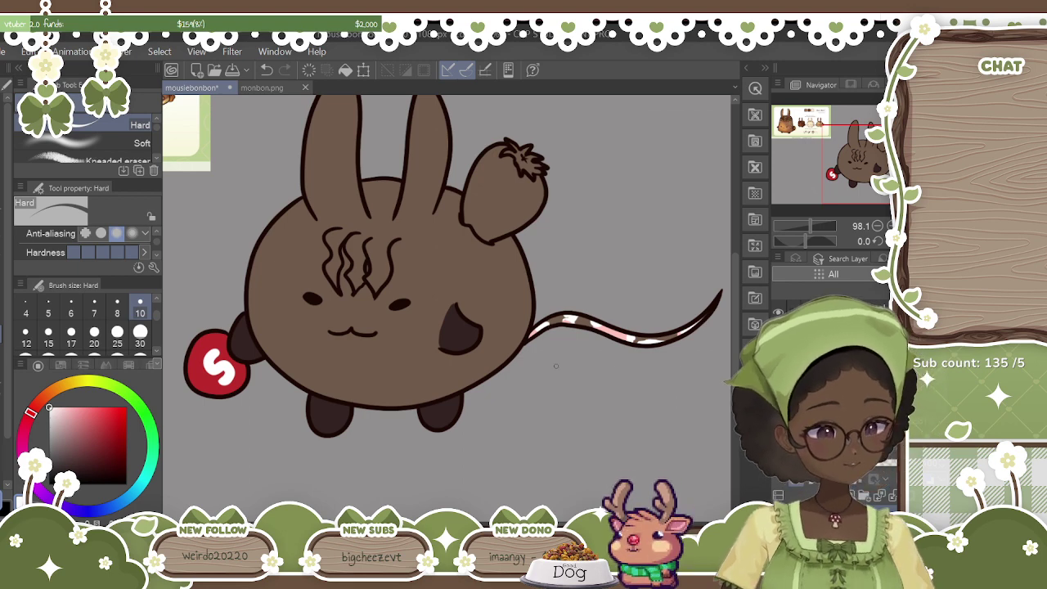
scroll(556, 365, "up", 3)
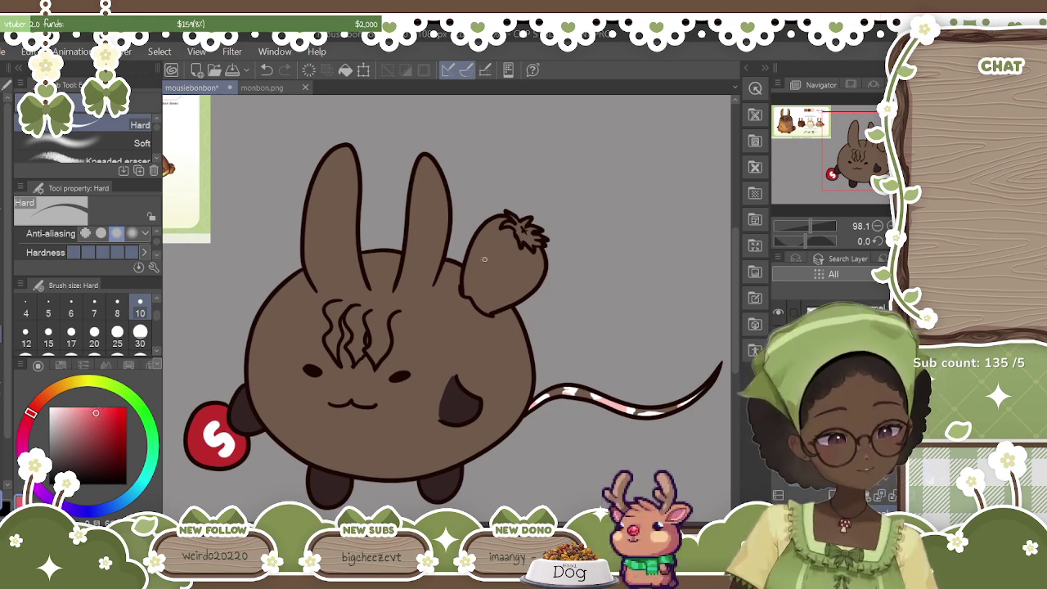
left_click(3, 240)
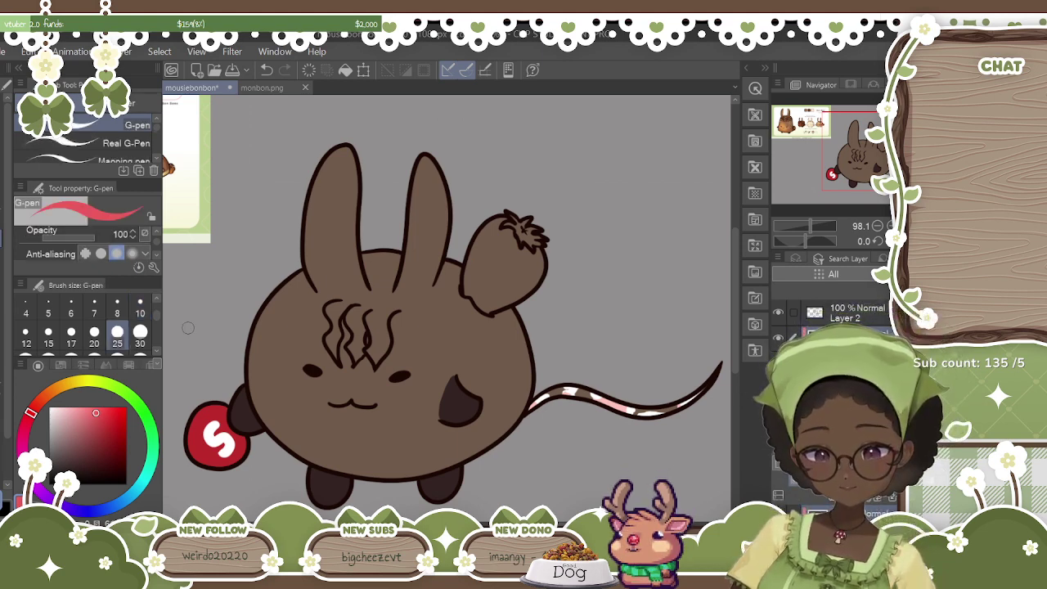
left_click(140, 308)
left_click(94, 333)
mouse_move(489, 262)
left_mouse_down()
mouse_move(489, 242)
mouse_move(491, 260)
left_mouse_up()
left_click_drag(809, 226, 813, 226)
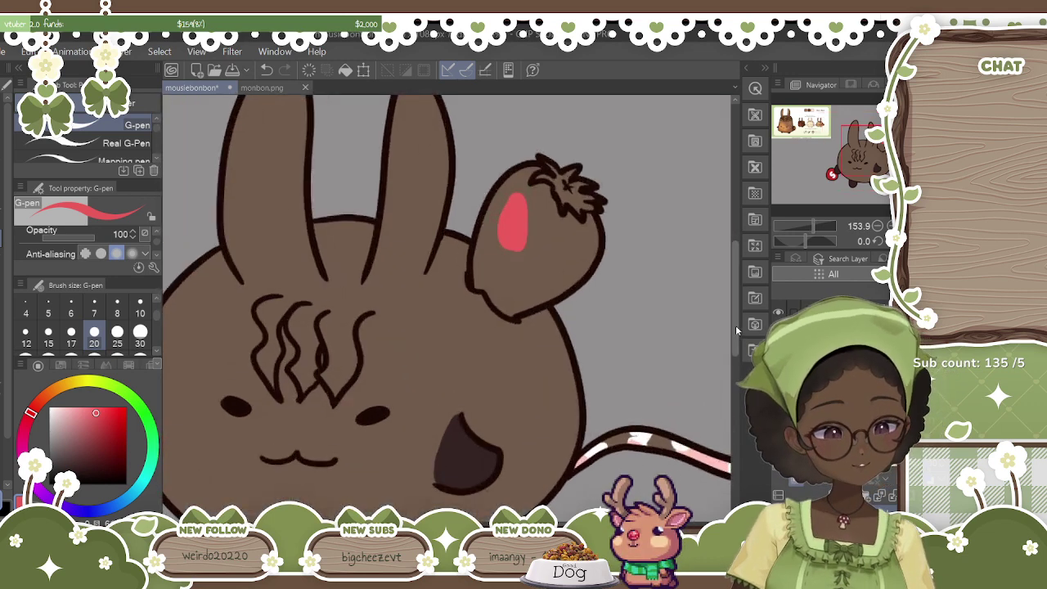
left_click_drag(735, 331, 736, 342)
Fill the rest of the strawberry's body with the light red right up to its outline, leaving the leafy cap uncoloured.
mouse_move(499, 166)
left_mouse_down()
mouse_move(524, 156)
mouse_move(511, 172)
mouse_move(532, 199)
left_mouse_up()
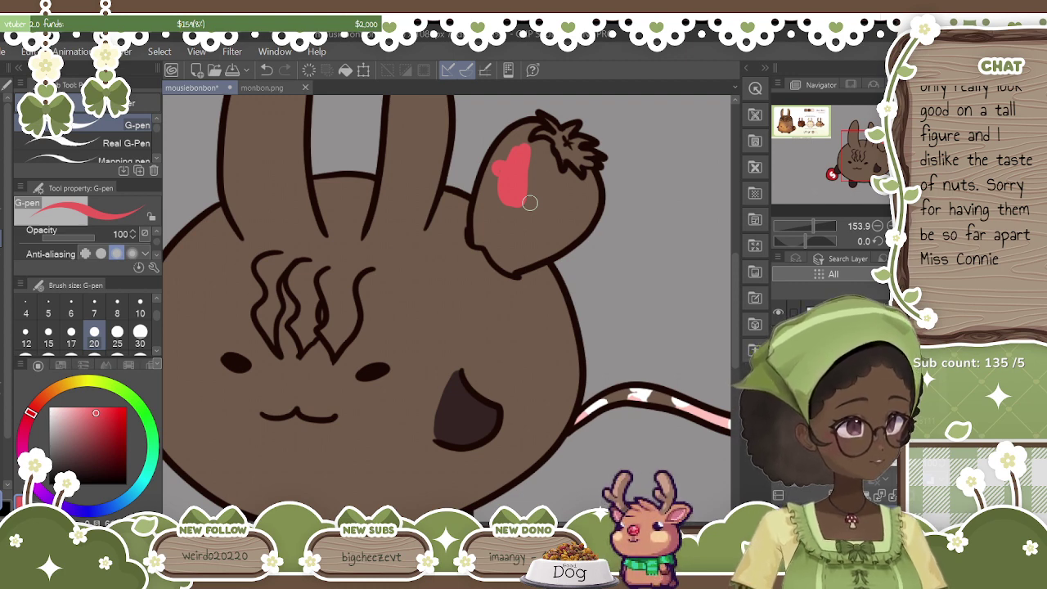
mouse_move(530, 203)
left_mouse_down()
mouse_move(508, 183)
mouse_move(504, 156)
mouse_move(499, 166)
mouse_move(526, 131)
left_mouse_up()
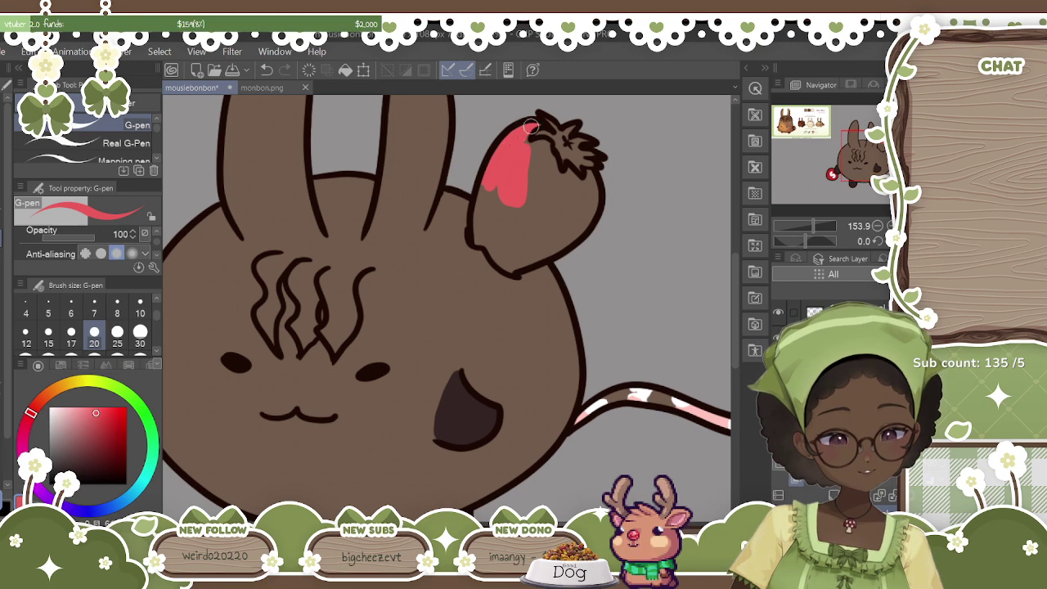
mouse_move(525, 143)
left_mouse_down()
mouse_move(568, 182)
mouse_move(545, 182)
mouse_move(532, 148)
mouse_move(512, 208)
mouse_move(484, 190)
mouse_move(477, 239)
mouse_move(507, 267)
mouse_move(572, 231)
mouse_move(552, 250)
mouse_move(587, 211)
mouse_move(591, 176)
left_mouse_up()
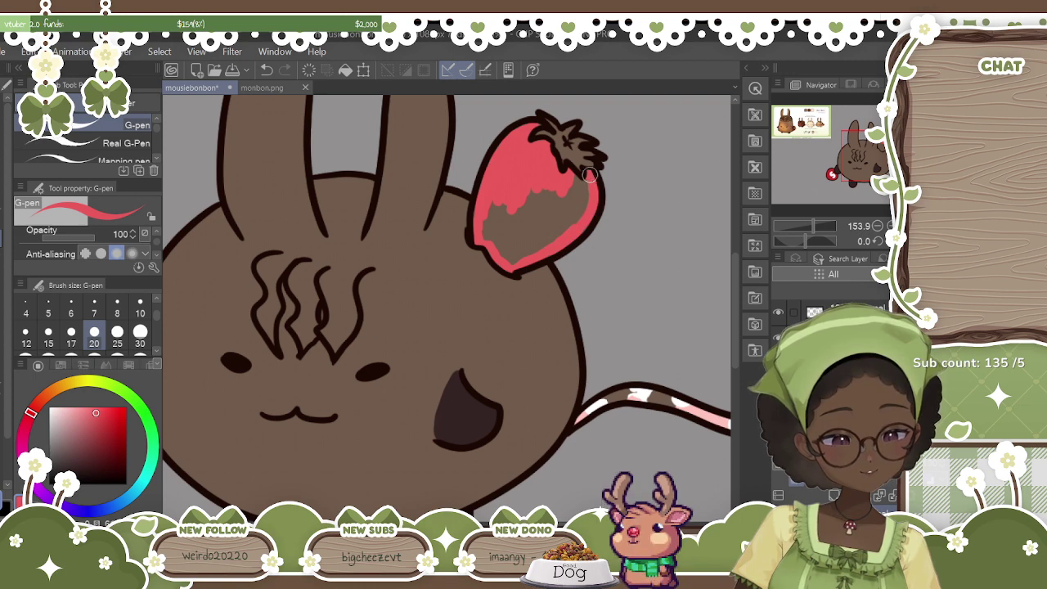
mouse_move(577, 189)
left_mouse_down()
mouse_move(559, 226)
mouse_move(570, 222)
mouse_move(503, 205)
mouse_move(480, 223)
left_mouse_up()
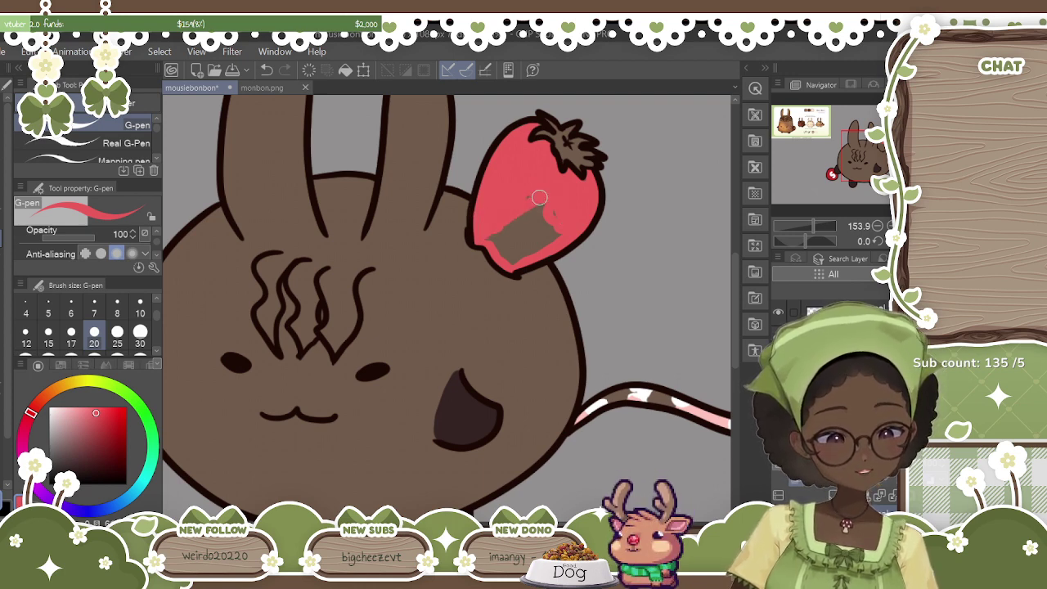
mouse_move(509, 258)
left_mouse_down()
mouse_move(549, 226)
mouse_move(546, 246)
mouse_move(516, 245)
left_mouse_up()
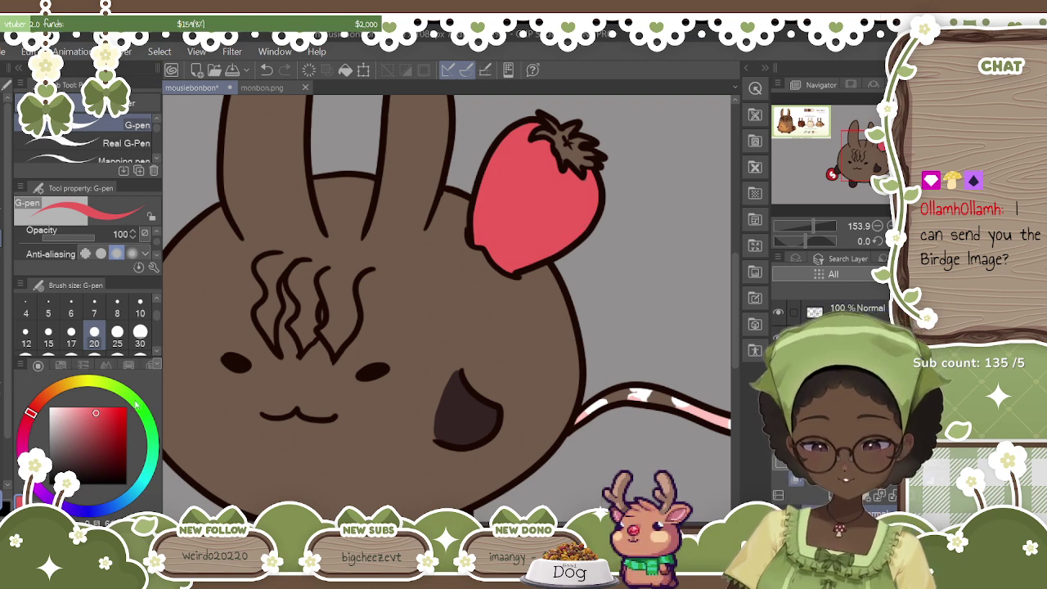
Choose a medium green and fill the strawberry's leafy cap with it.
mouse_move(31, 413)
left_mouse_down()
mouse_move(78, 379)
mouse_move(122, 390)
mouse_move(102, 444)
mouse_move(81, 440)
left_mouse_up()
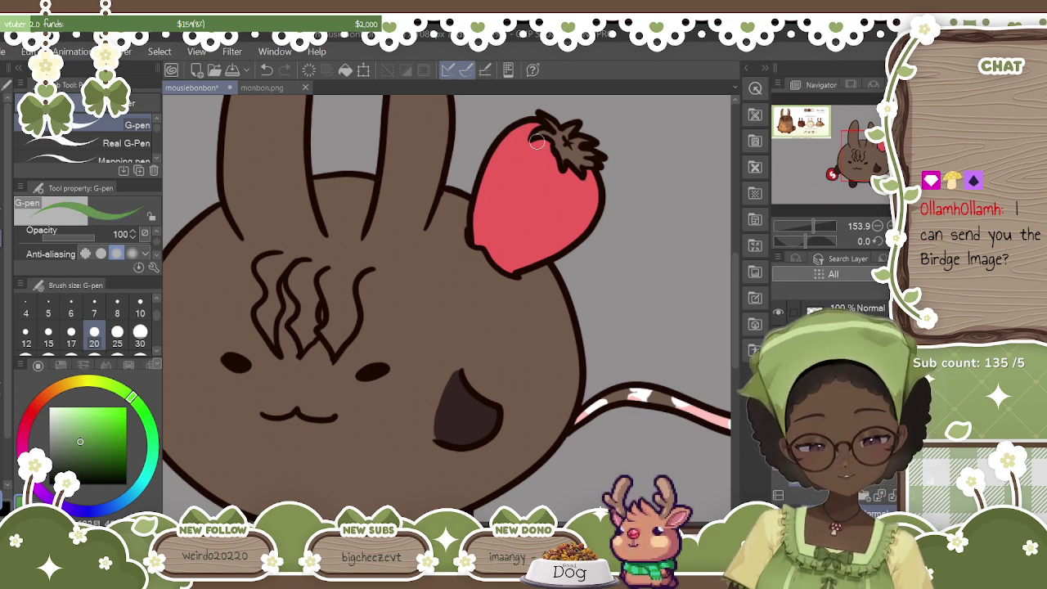
left_click_drag(561, 139, 548, 131)
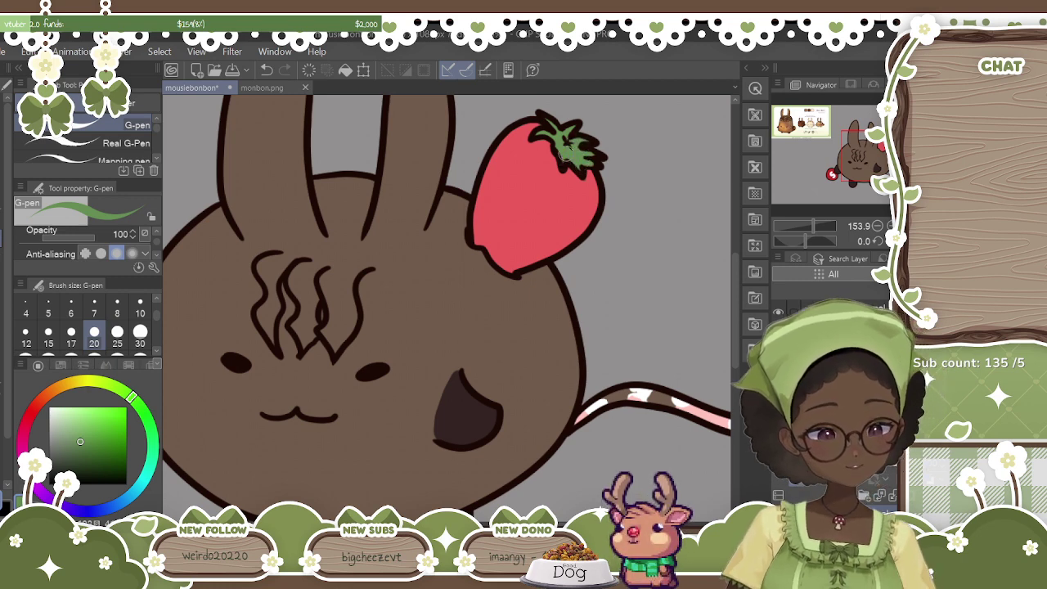
Choose a light yellow-orange as the drawing colour for the strawberry's seeds.
left_click_drag(74, 387, 68, 387)
left_click_drag(91, 436, 85, 424)
left_click_drag(70, 383, 86, 380)
mouse_move(85, 423)
left_mouse_down()
mouse_move(95, 417)
mouse_move(63, 385)
left_mouse_up()
left_click(92, 416)
left_click(92, 406)
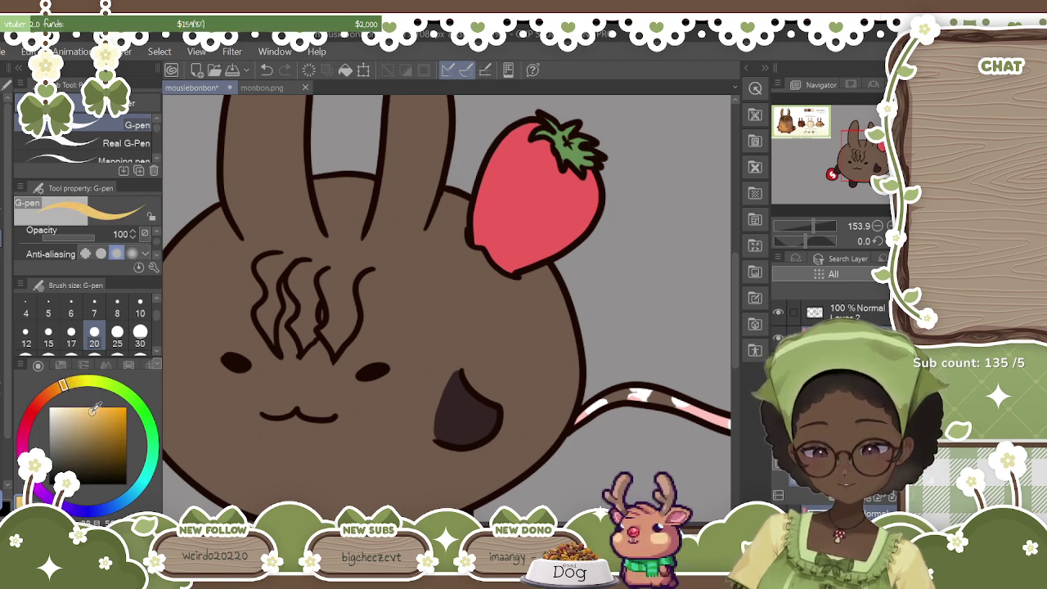
left_click_drag(513, 151, 511, 157)
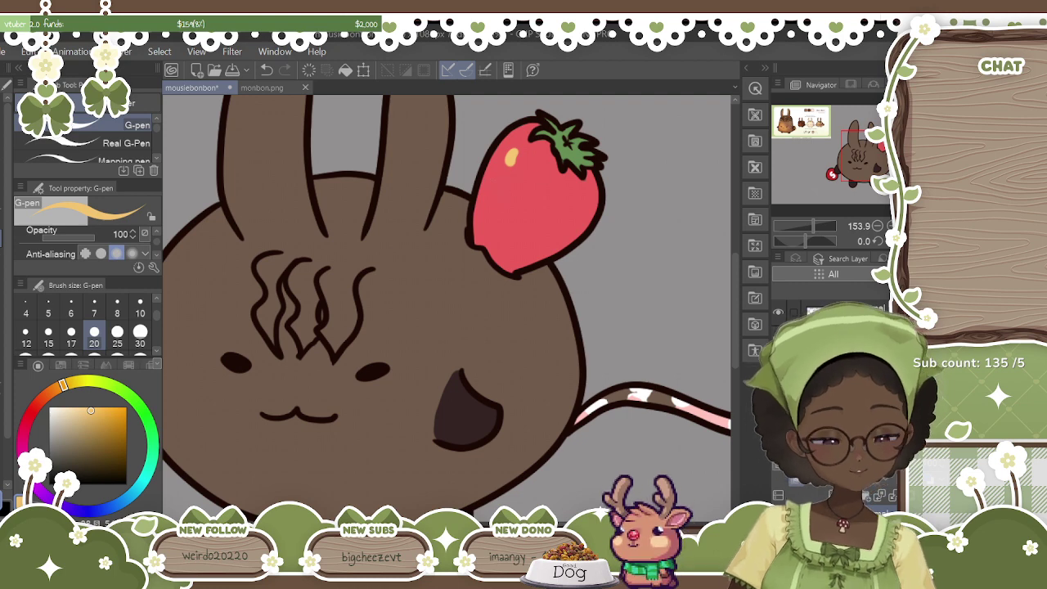
key("ctrl+plus")
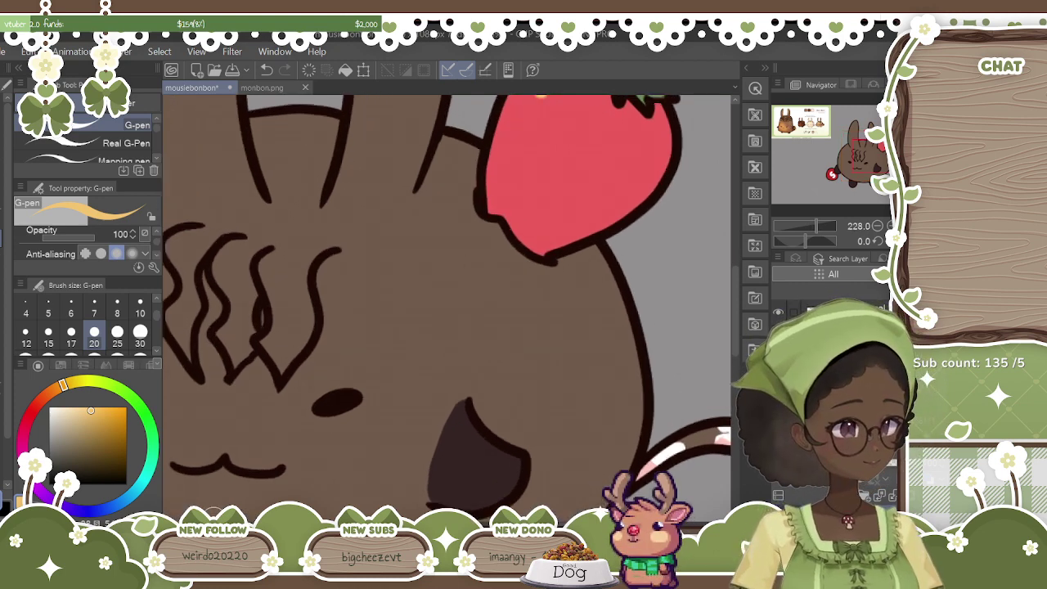
left_click_drag(735, 308, 735, 288)
left_click(267, 69)
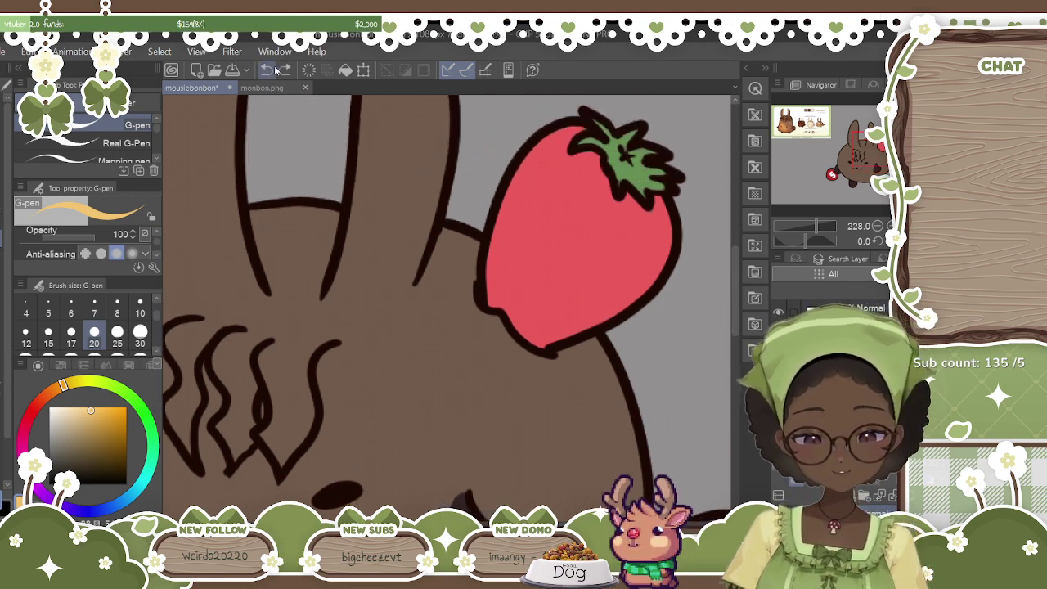
left_click(546, 168)
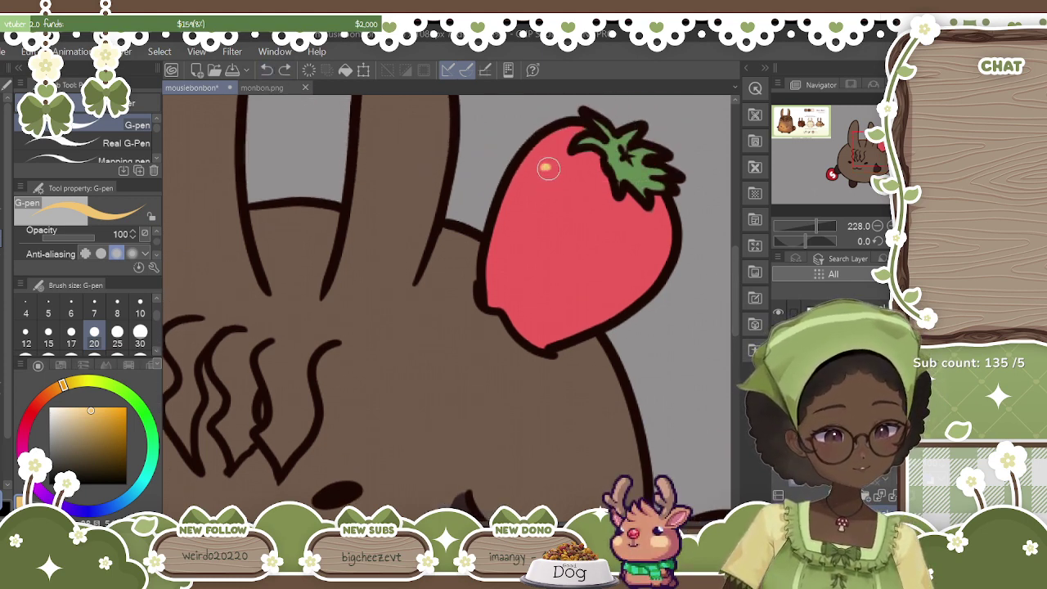
left_click(525, 205)
left_click_drag(526, 204, 522, 215)
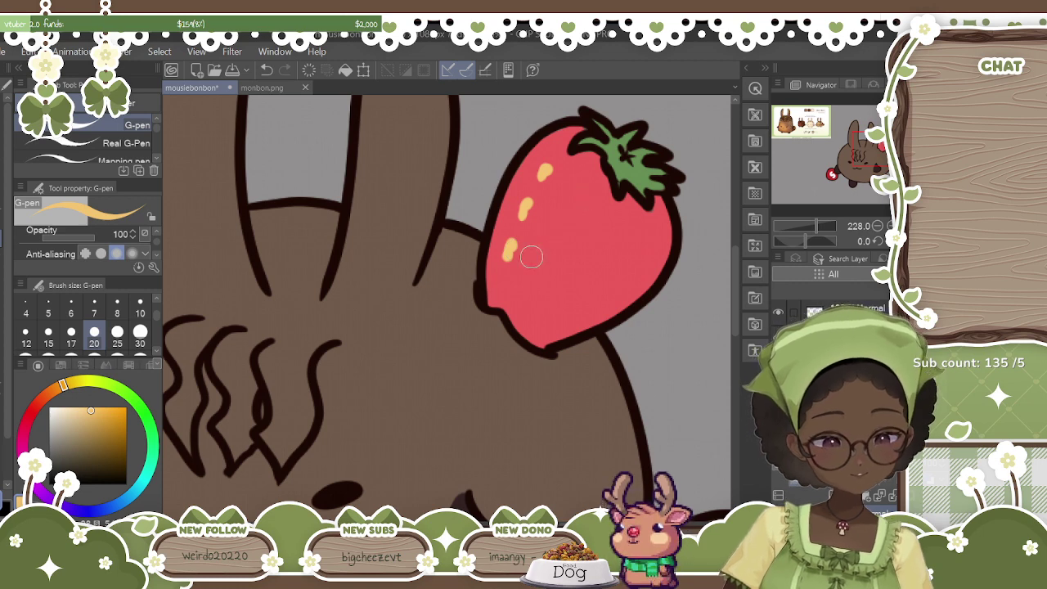
left_click(267, 70)
left_click(267, 69)
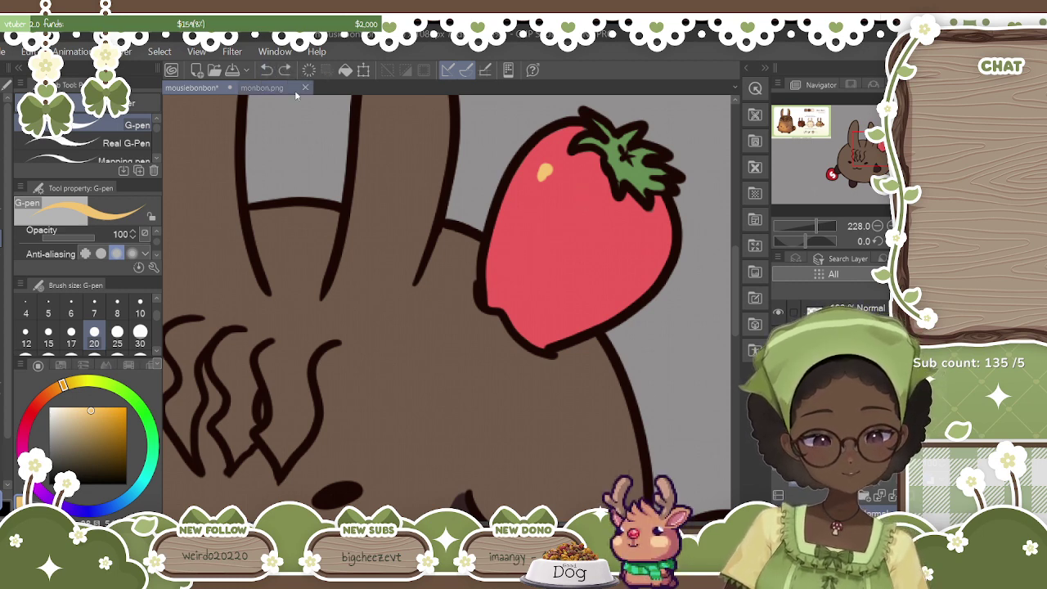
Paint small yellow-orange seeds spread across the strawberry's body with a size 10 G-pen.
left_click(140, 311)
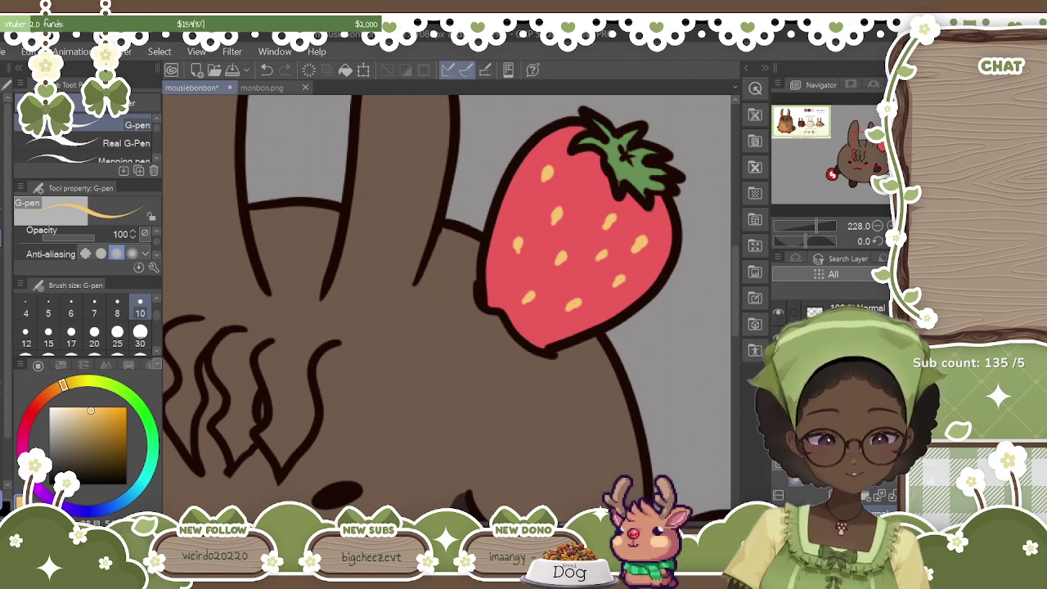
scroll(446, 309, "up", 1)
scroll(447, 308, "down", 5)
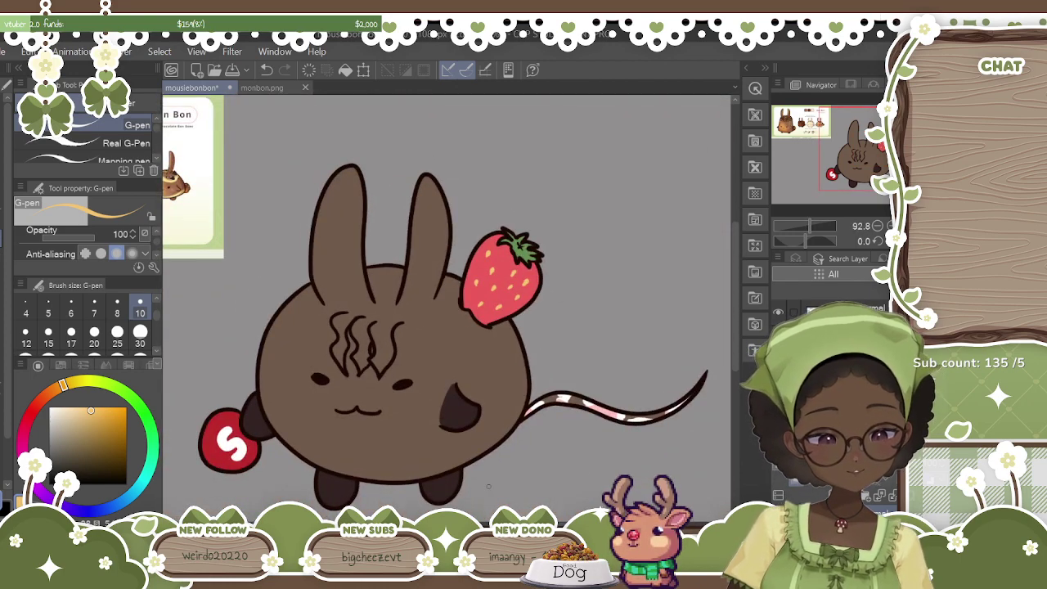
Sample the ears' light pink from monbon.png and return to the ears on the mousiebonbon canvas.
left_click(278, 87)
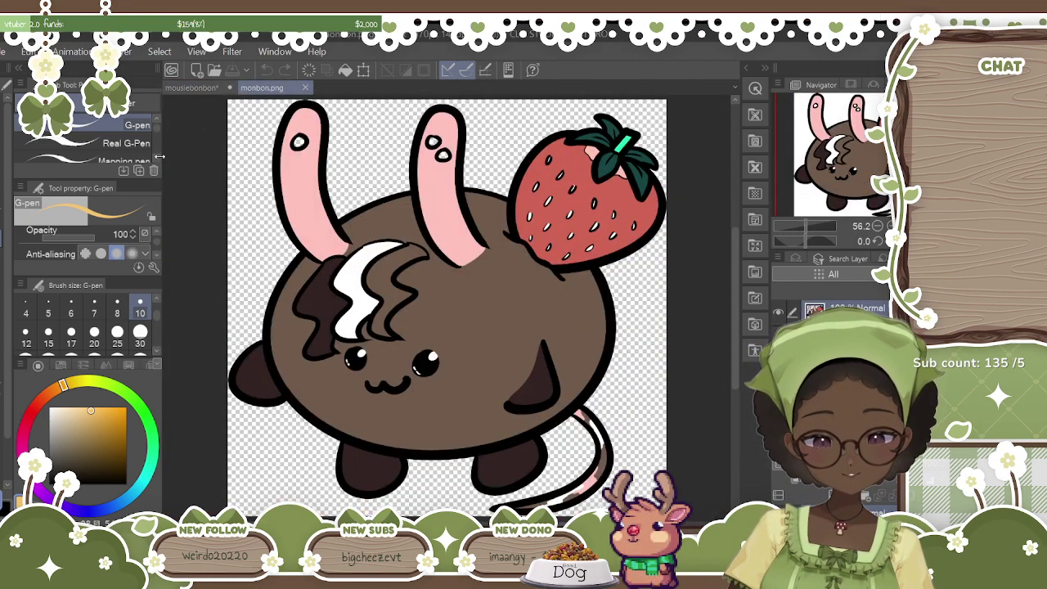
left_click(2, 219)
left_click(288, 213)
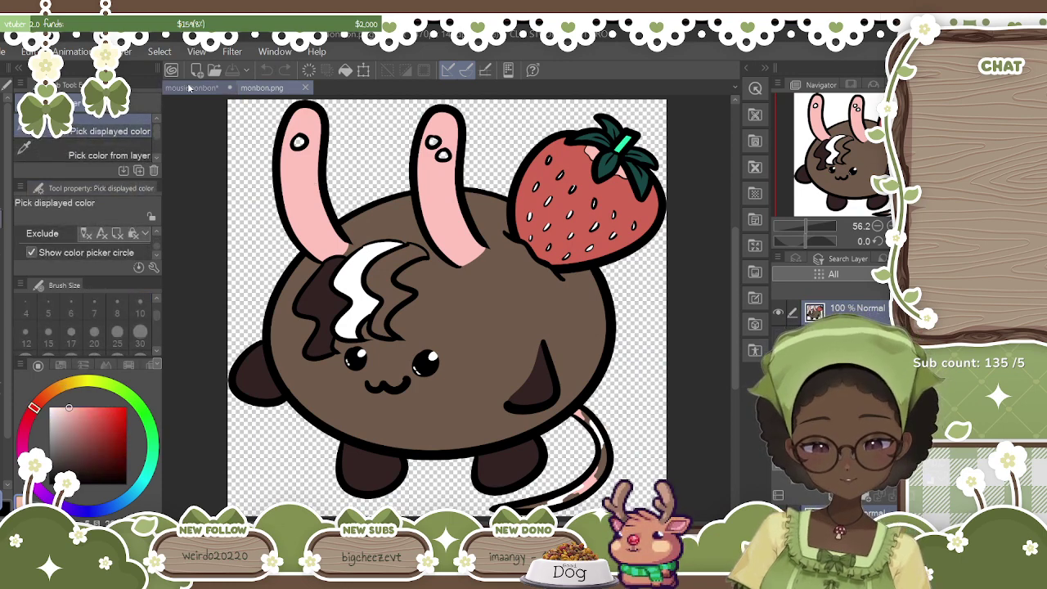
left_click(197, 87)
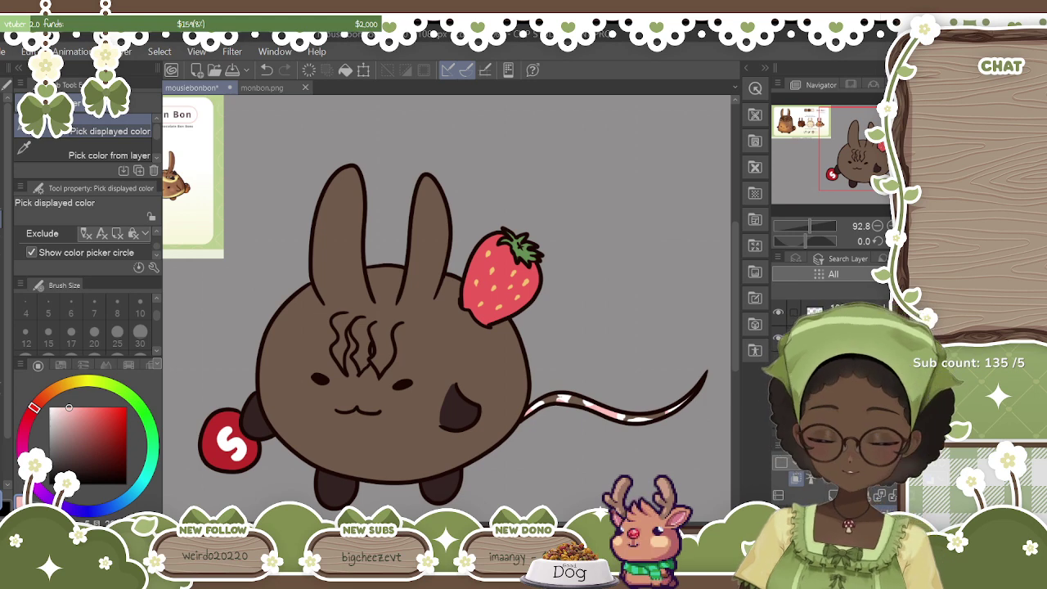
scroll(447, 309, "up", 4)
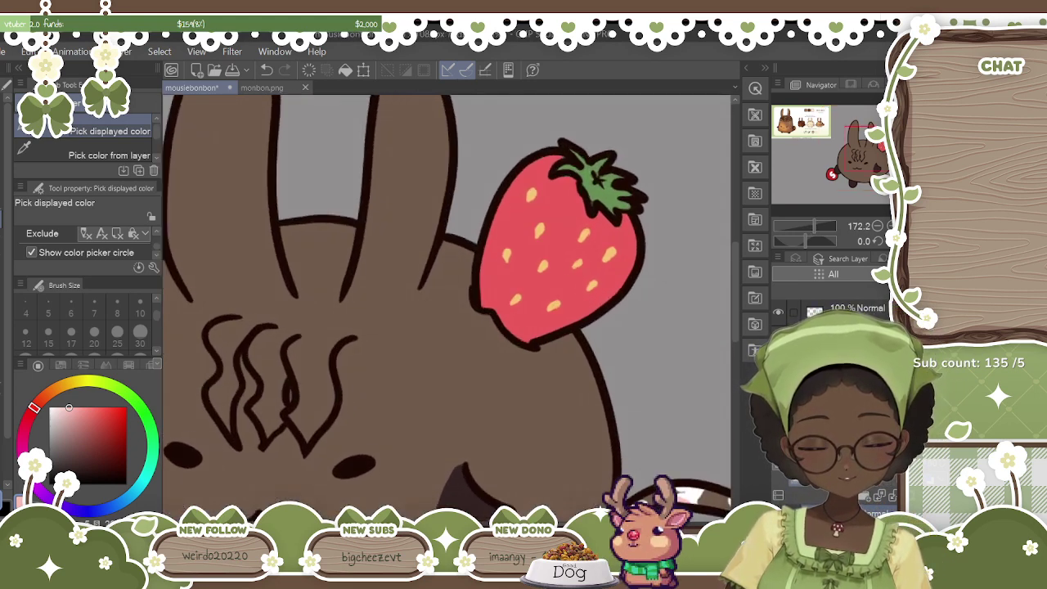
scroll(447, 309, "left", 3)
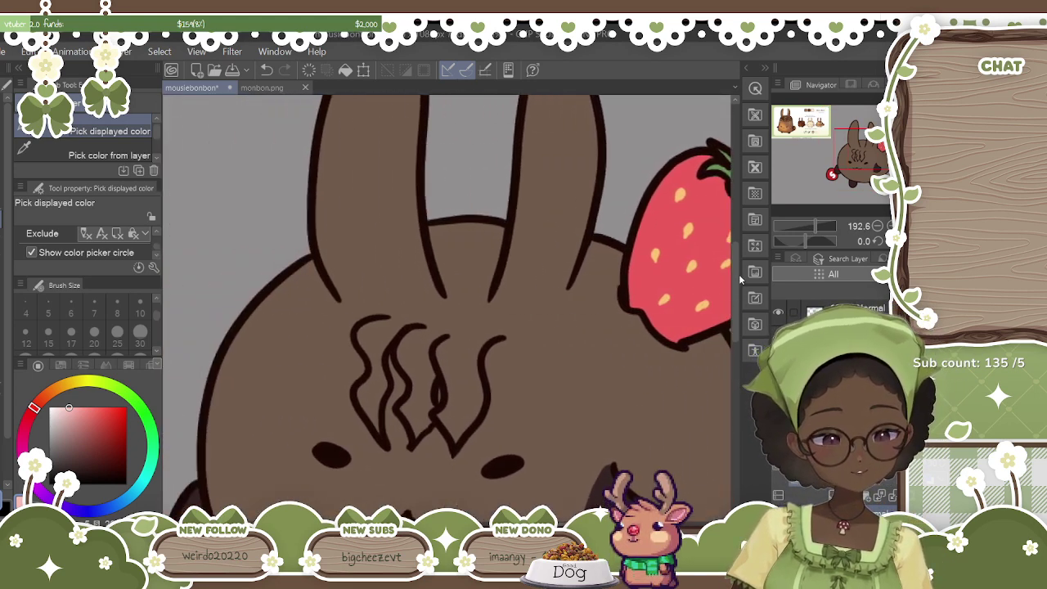
scroll(733, 262, "down", 3)
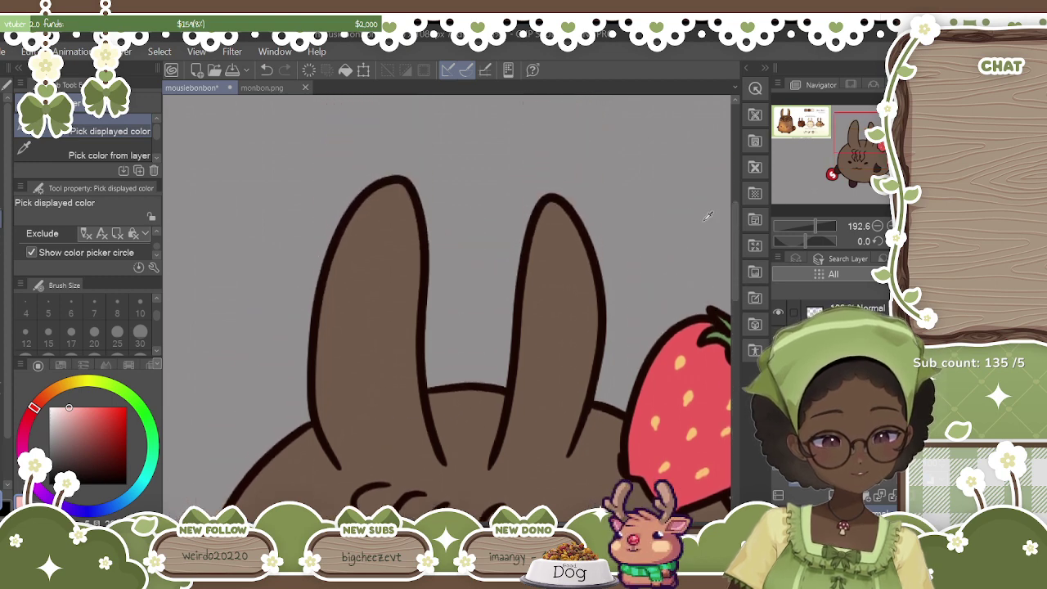
Sample the dark outline colour and draw one small ring on the left ear and two on the right on Layer 2, following monbon.png.
left_click(278, 88)
left_click(192, 87)
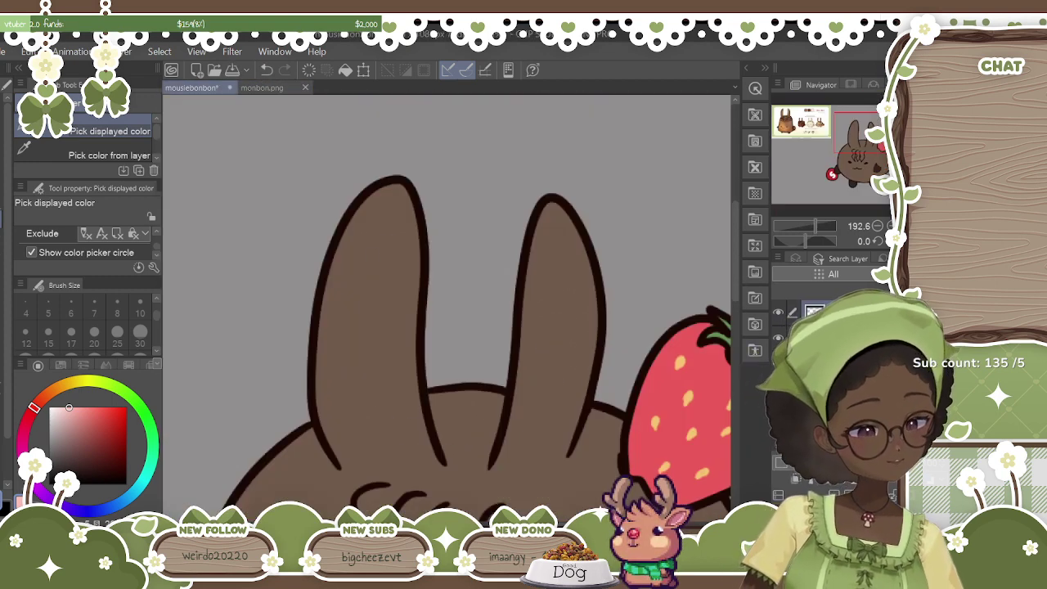
key("p")
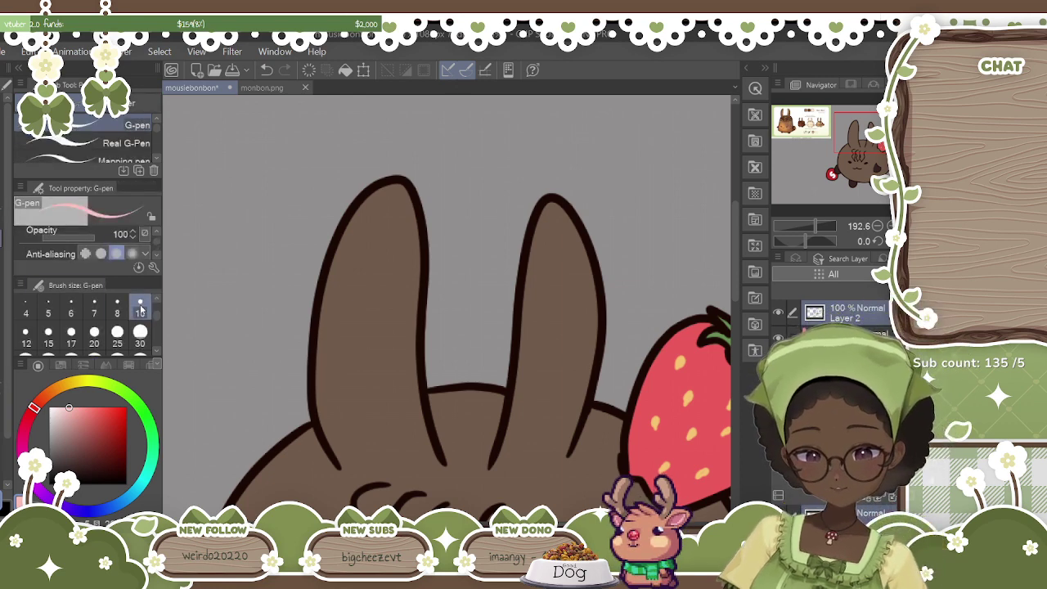
key("i")
left_click_drag(327, 255, 332, 260)
key("p")
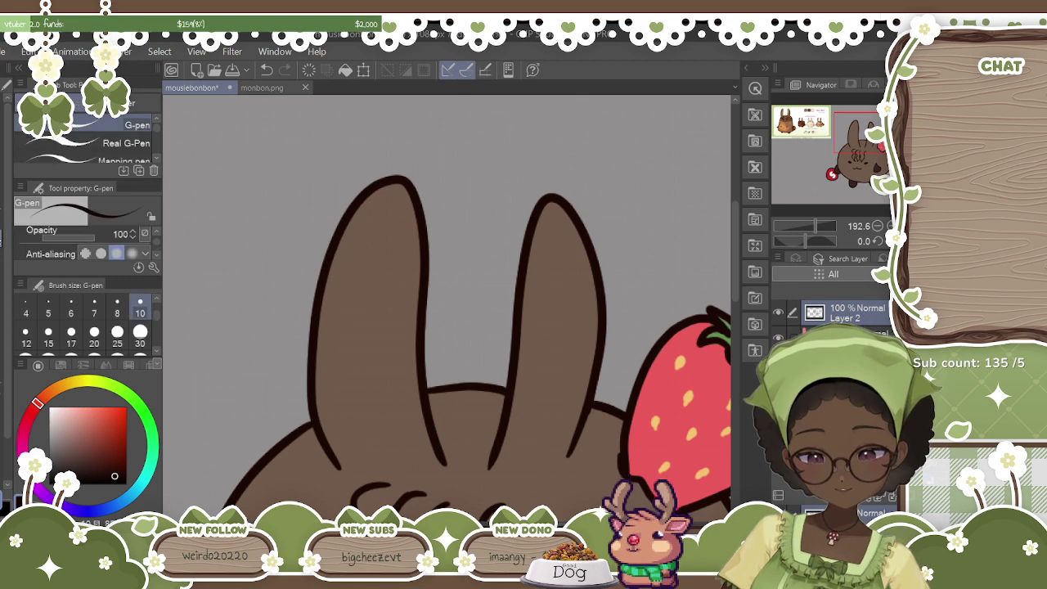
left_click(777, 313)
left_click(778, 313)
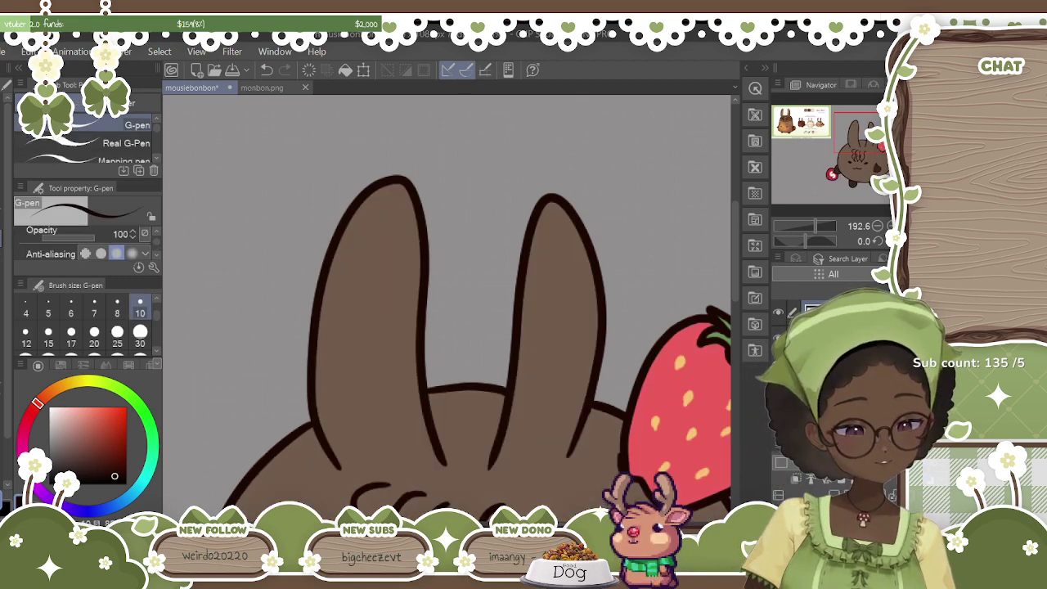
left_click(781, 313)
left_click(781, 312)
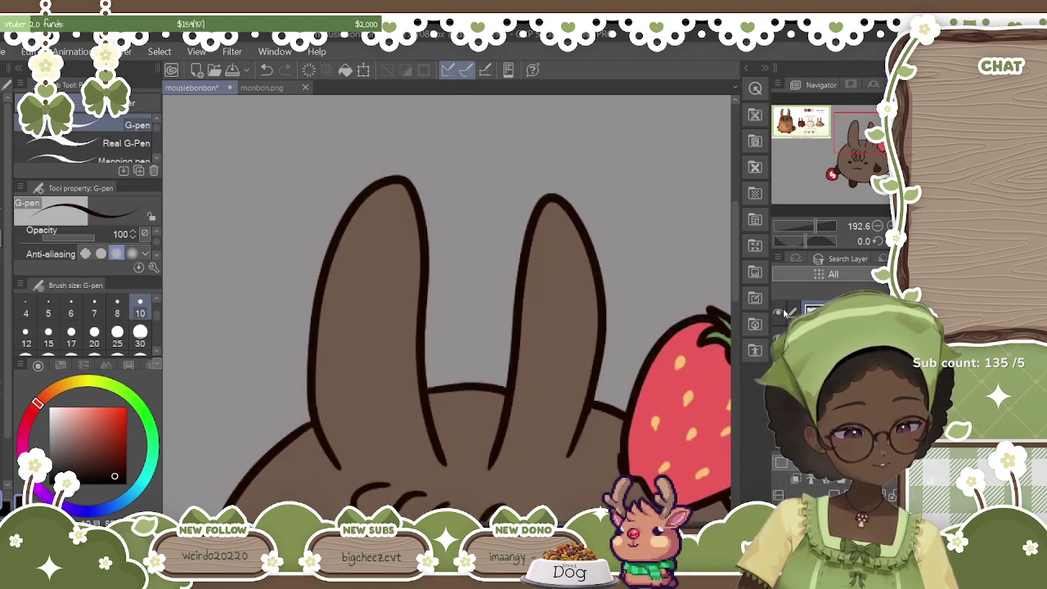
mouse_move(375, 255)
left_mouse_down()
mouse_move(362, 272)
mouse_move(390, 270)
left_mouse_up()
mouse_move(543, 274)
left_mouse_down()
mouse_move(541, 286)
mouse_move(572, 305)
left_mouse_up()
Erase the brown fill inside the three ear rings on the layer below with the size 10 hard eraser.
key("alt+[")
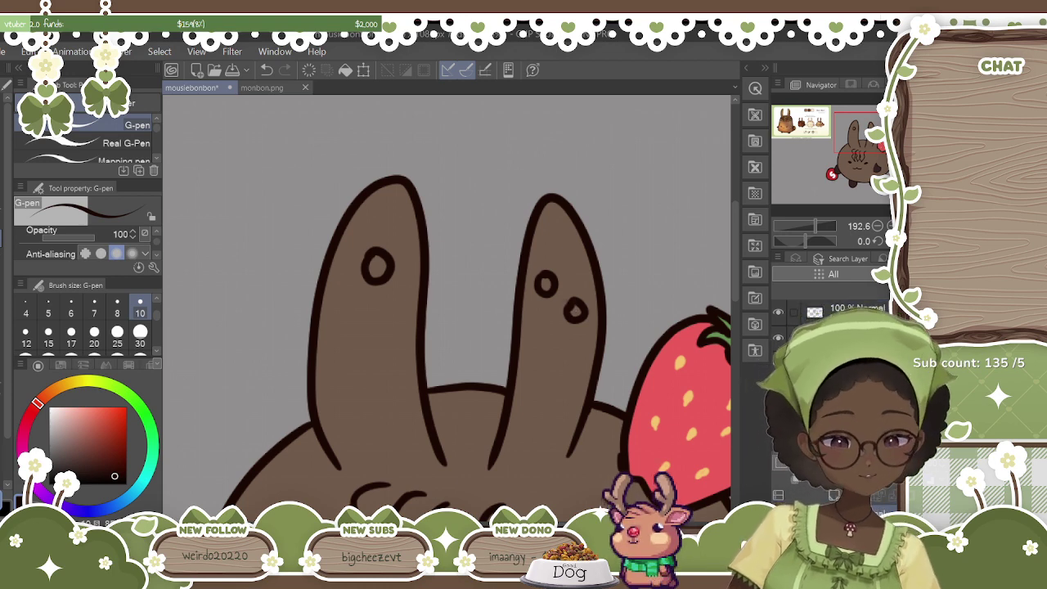
key("e")
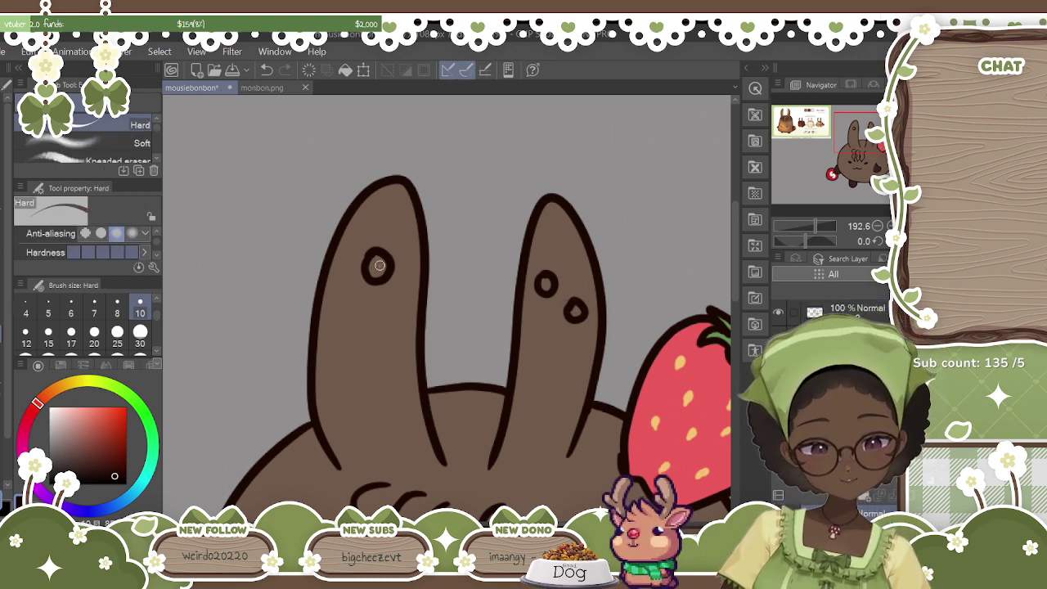
left_click_drag(378, 262, 378, 270)
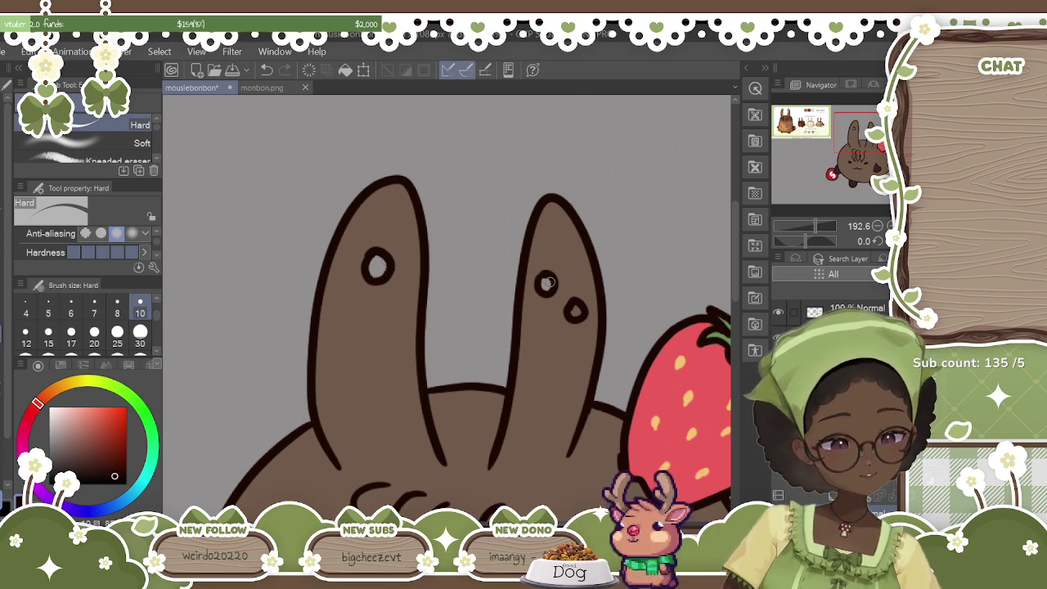
left_click_drag(574, 310, 573, 313)
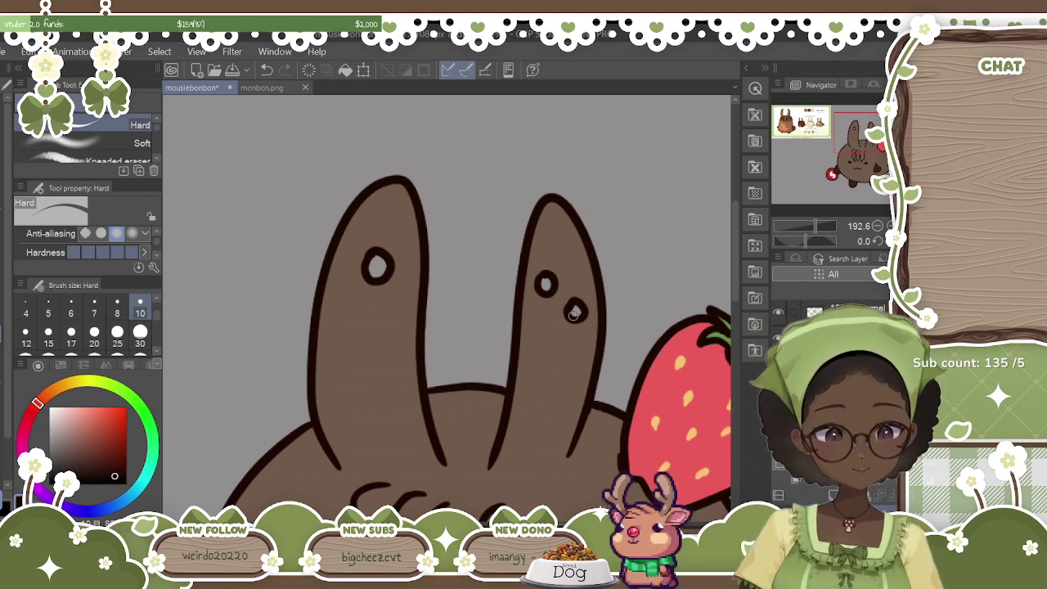
Sample the ears' light pink from monbon.png and return to the mousiebonbon canvas with the G-pen.
left_click_drag(736, 291, 738, 313)
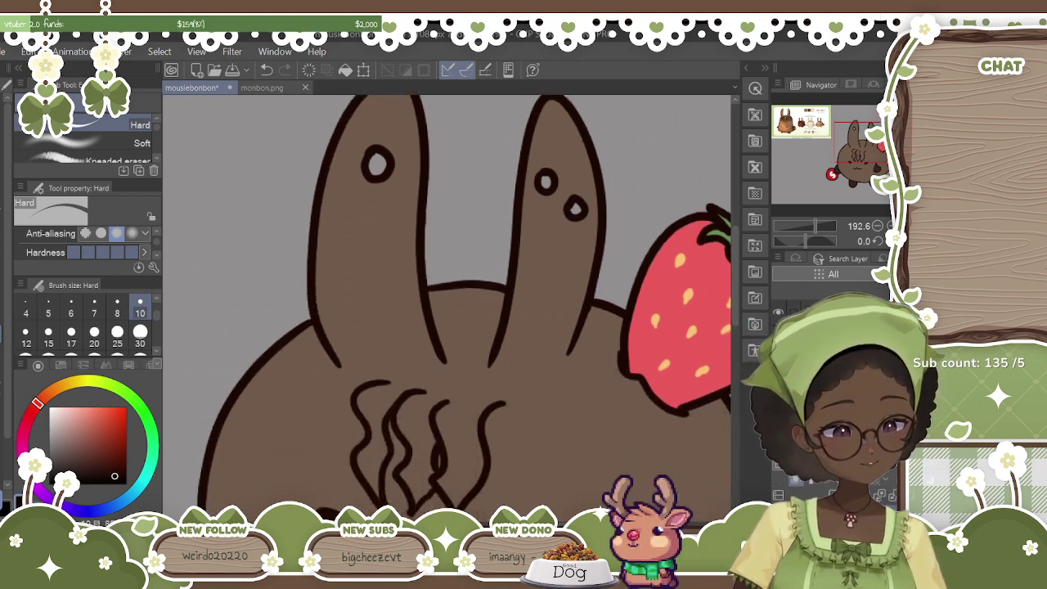
left_click(263, 88)
left_click(2, 223)
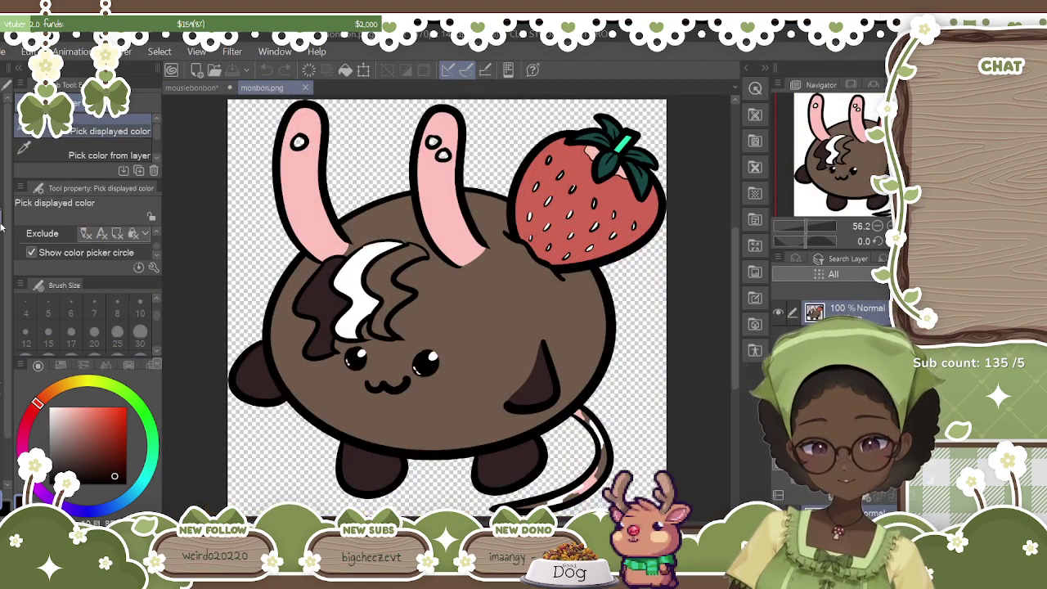
left_click(307, 183)
key("p")
left_click(212, 89)
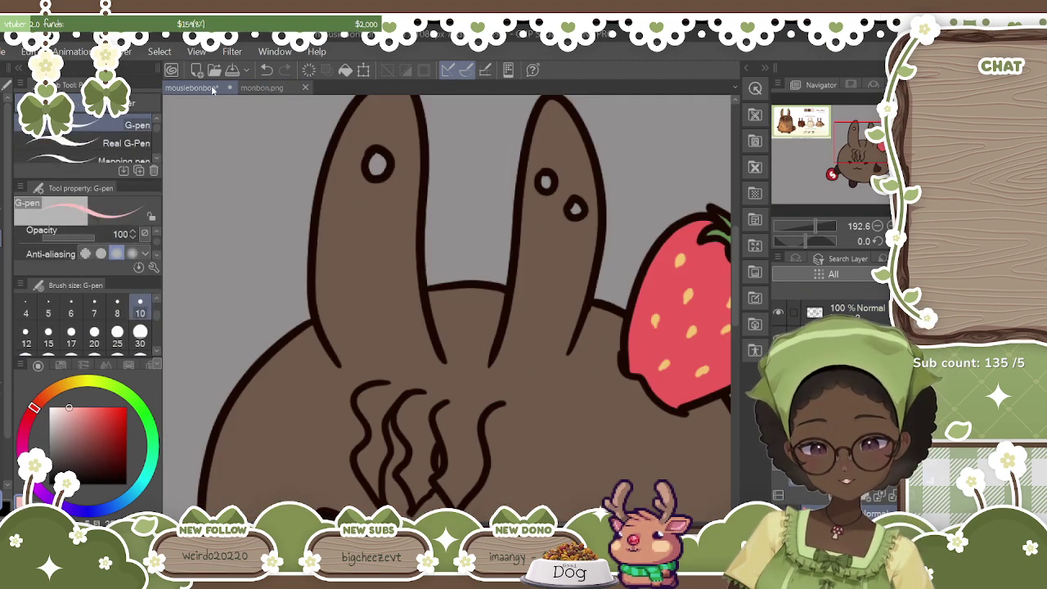
Fill the left ear with light pink around its ring down to the base, using the G-pen at size 30.
scroll(736, 272, "up", 2)
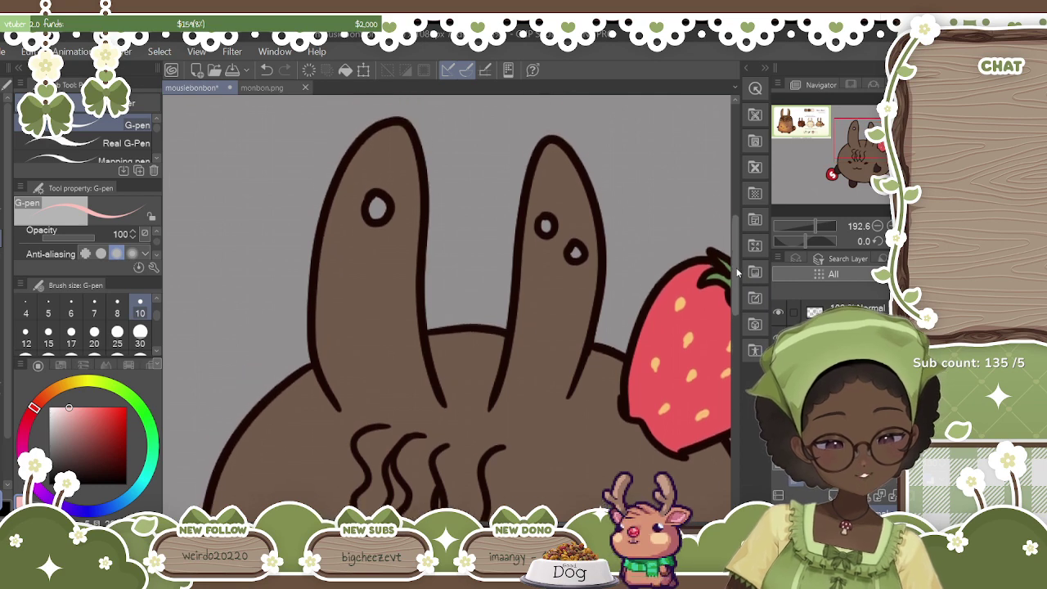
left_click_drag(382, 147, 342, 245)
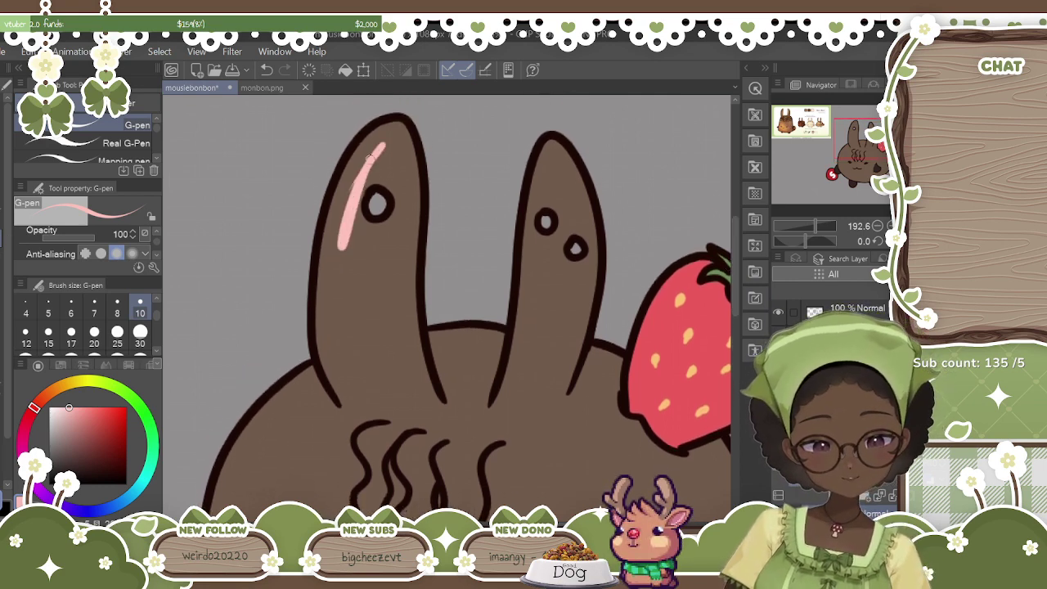
left_click(140, 344)
mouse_move(405, 130)
left_mouse_down()
mouse_move(348, 171)
mouse_move(381, 135)
mouse_move(340, 205)
mouse_move(399, 168)
mouse_move(388, 238)
mouse_move(342, 303)
mouse_move(323, 257)
mouse_move(331, 385)
mouse_move(345, 396)
mouse_move(438, 394)
mouse_move(406, 260)
mouse_move(368, 378)
mouse_move(341, 276)
left_mouse_up()
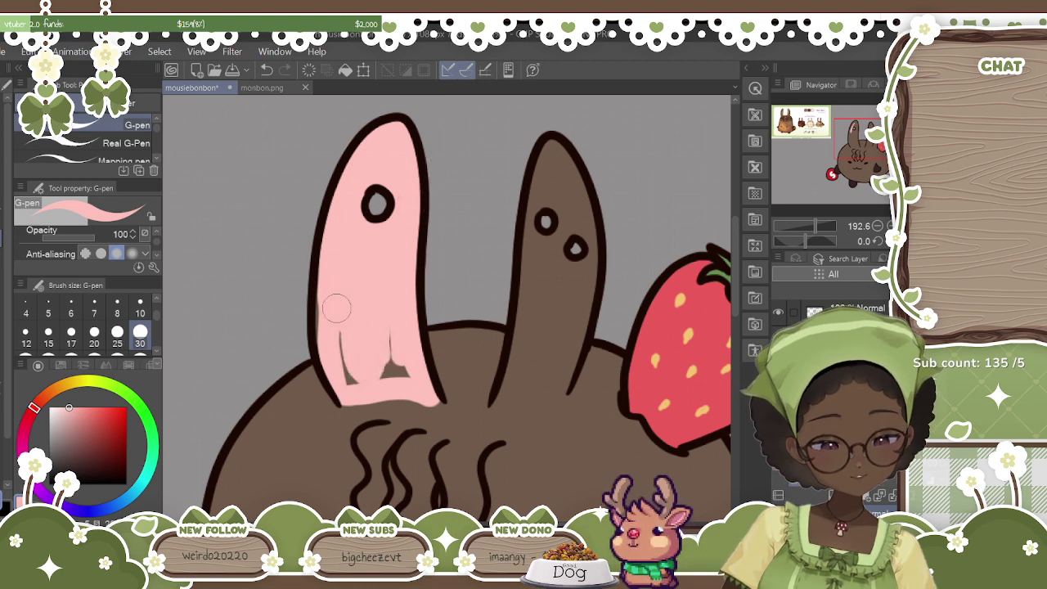
left_click_drag(391, 353, 399, 372)
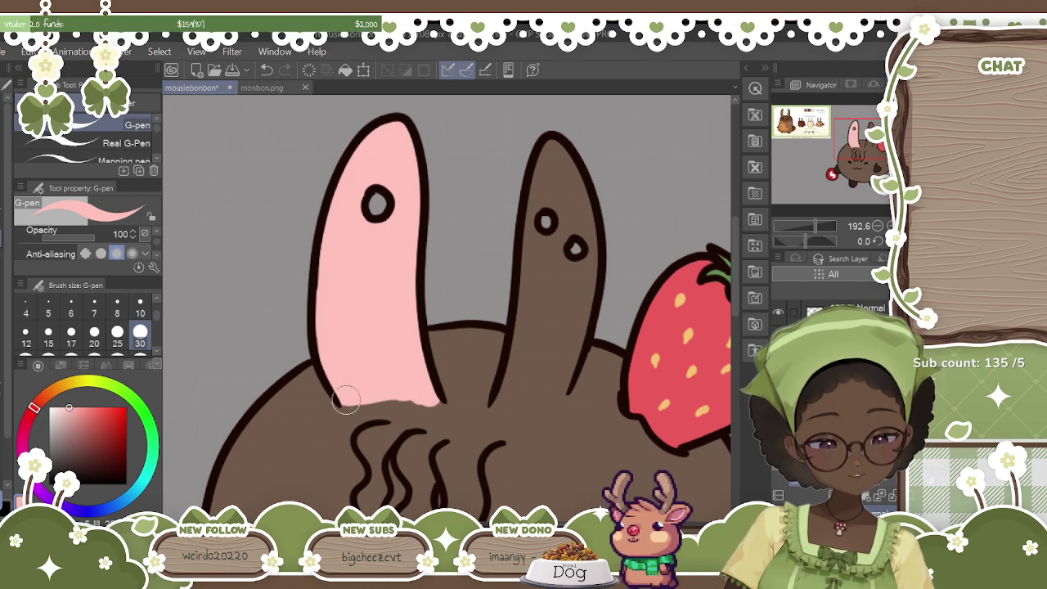
left_click_drag(347, 401, 338, 407)
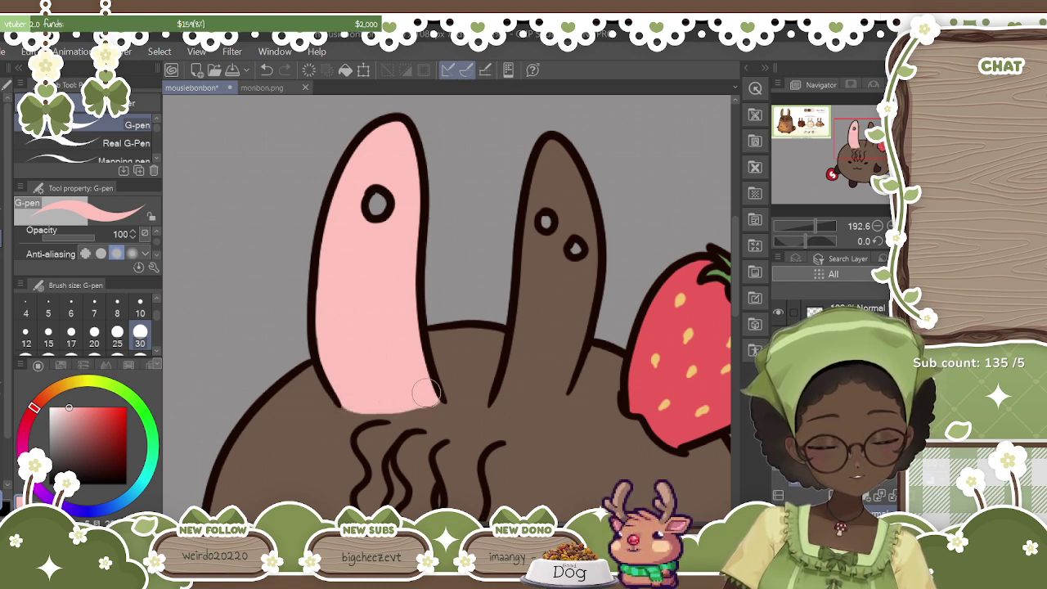
Fill the right ear with the same light pink around its two rings and erase the overspill at its base with the hard eraser.
left_click_drag(499, 398, 547, 398)
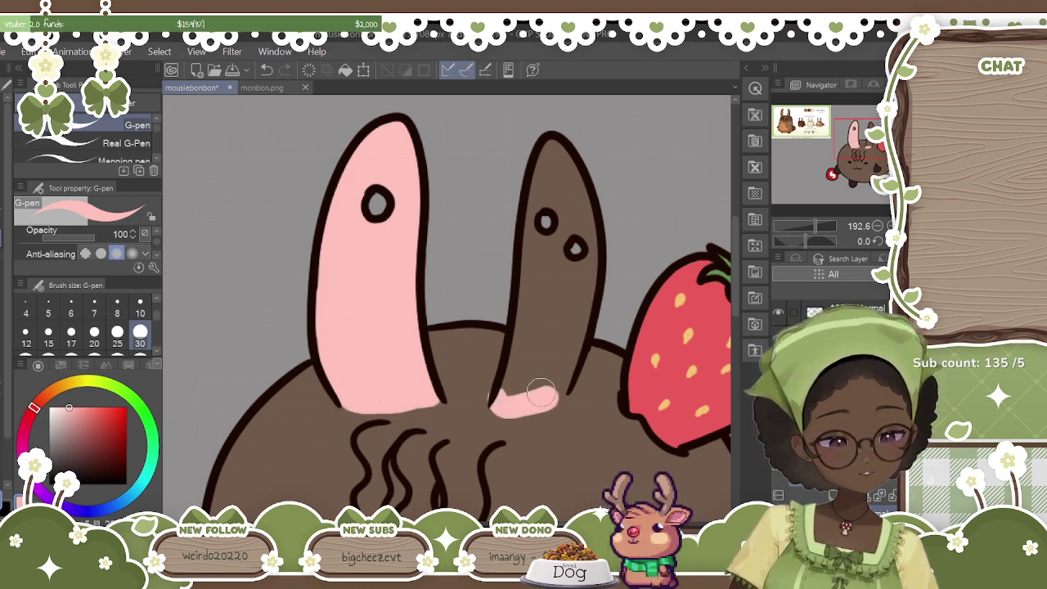
key("ctrl+z")
mouse_move(511, 360)
left_mouse_down()
mouse_move(499, 399)
mouse_move(536, 396)
mouse_move(565, 381)
mouse_move(575, 329)
mouse_move(573, 201)
mouse_move(547, 151)
mouse_move(530, 283)
mouse_move(564, 232)
mouse_move(544, 364)
mouse_move(523, 368)
mouse_move(528, 294)
mouse_move(521, 360)
left_mouse_up()
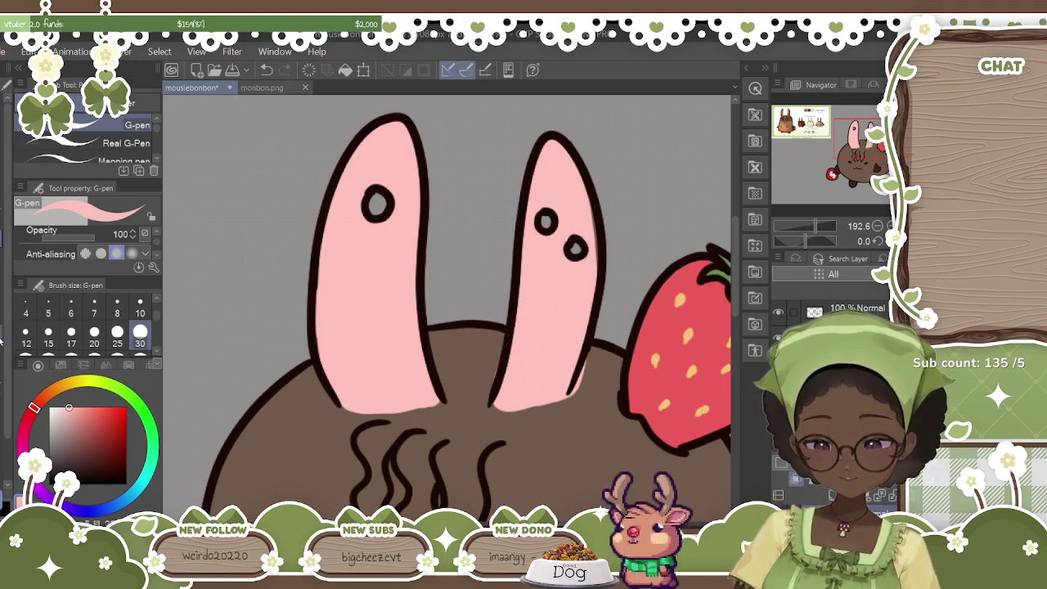
key("e")
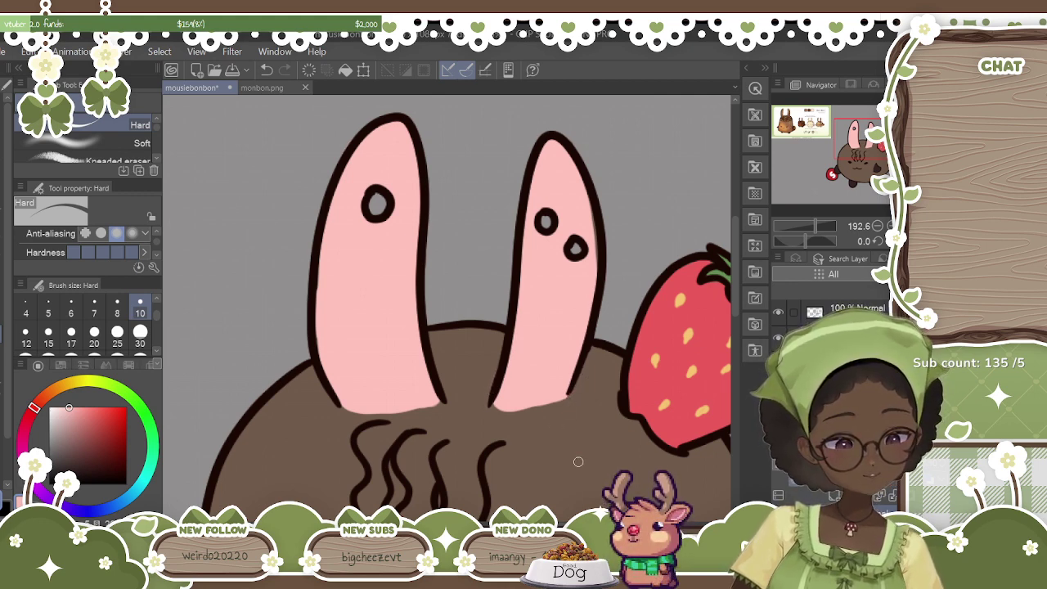
Sample the dark brown of the hair from monbon.png and return to the face on the mousiebonbon canvas.
left_click_drag(735, 257, 732, 311)
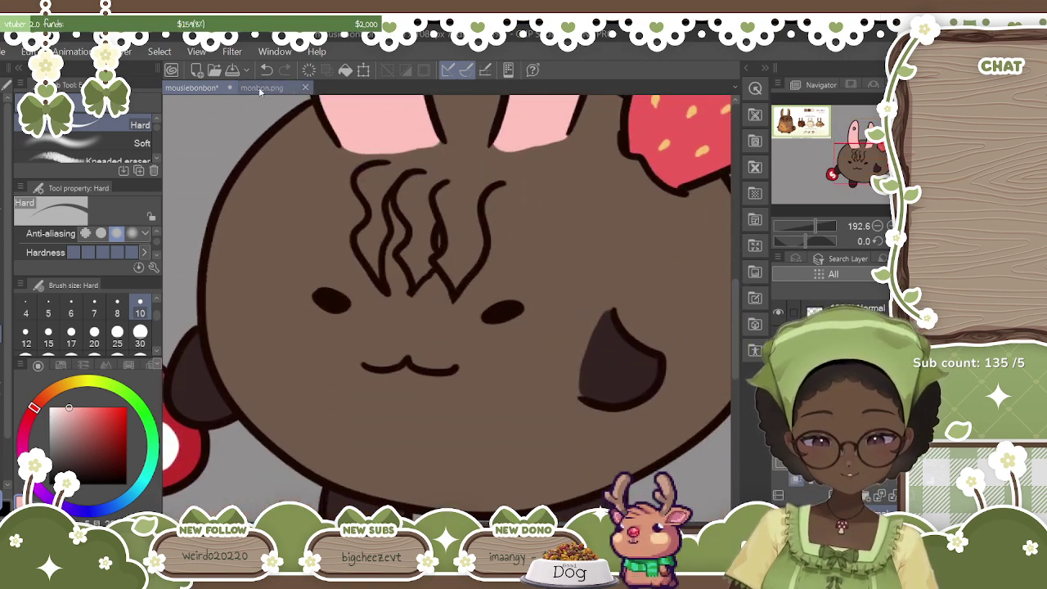
left_click(273, 90)
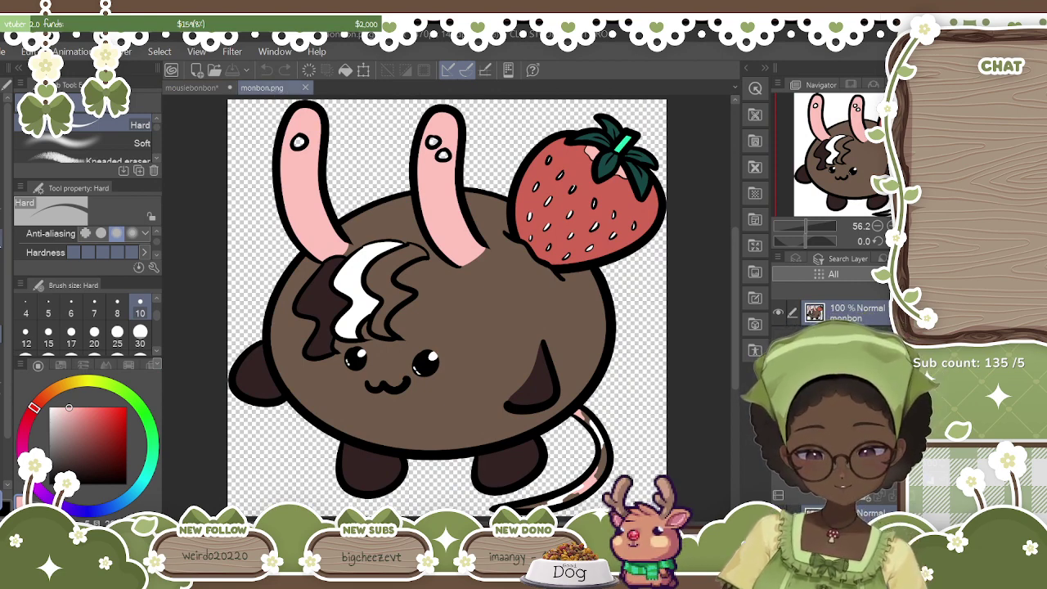
key("p")
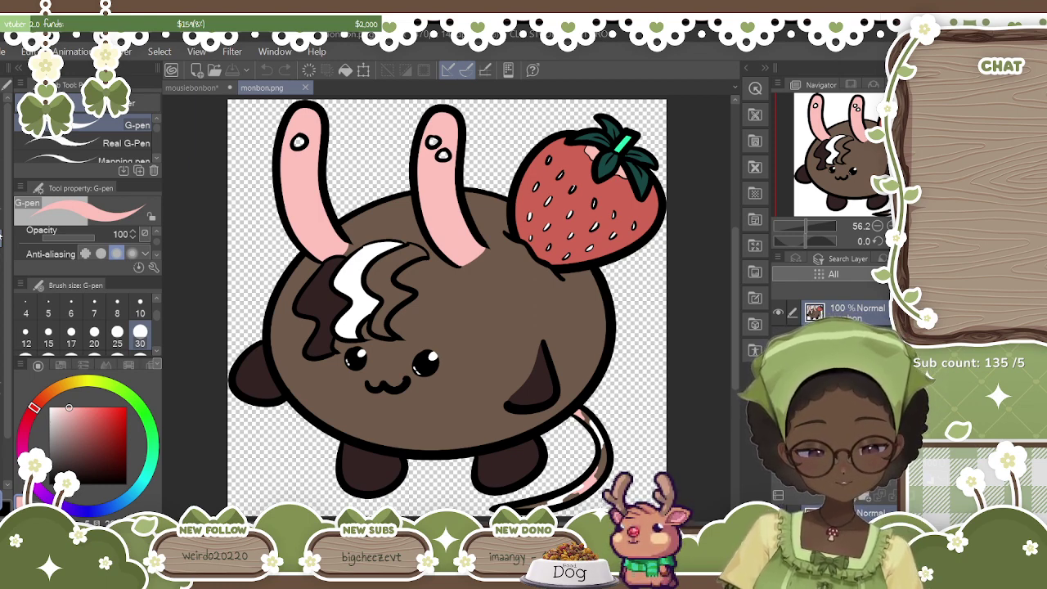
left_click(327, 302)
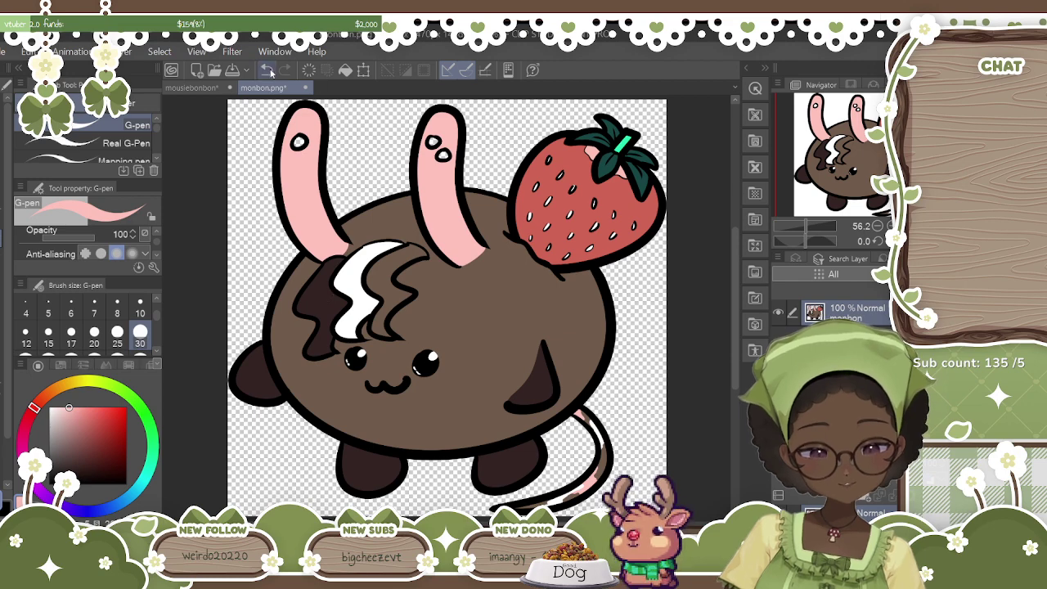
key("i")
left_click(331, 291)
left_click(194, 88)
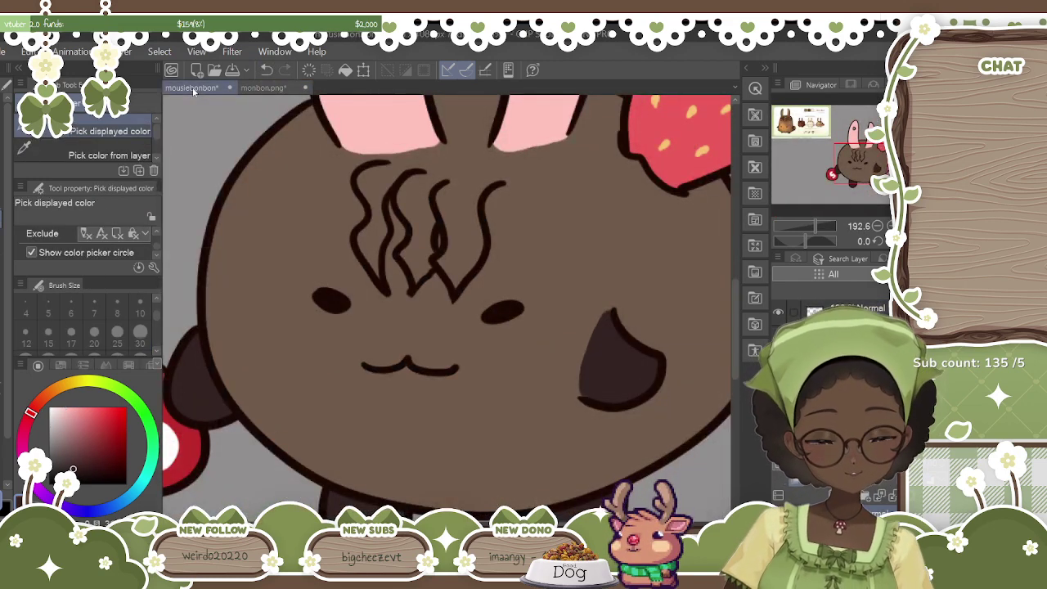
Fill the leftmost hair strand with the sampled dark brown using the G-pen at size 25.
key("p")
mouse_move(387, 170)
left_mouse_down()
mouse_move(365, 180)
mouse_move(373, 239)
mouse_move(364, 225)
left_mouse_up()
left_click(267, 71)
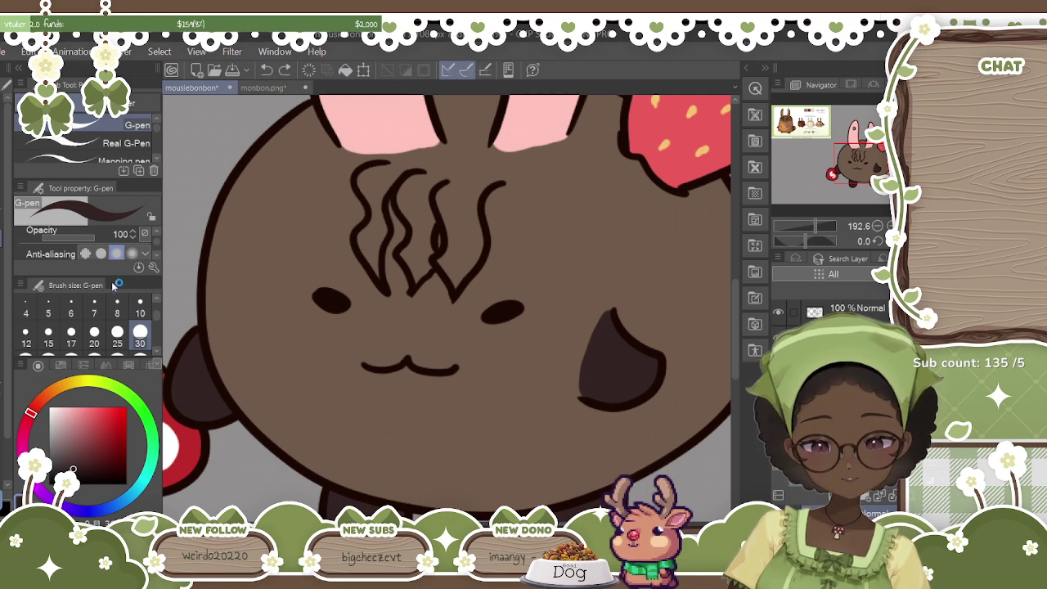
left_click(117, 335)
mouse_move(381, 174)
left_mouse_down()
mouse_move(374, 169)
mouse_move(391, 170)
mouse_move(366, 182)
mouse_move(380, 203)
mouse_move(370, 190)
mouse_move(374, 243)
mouse_move(364, 245)
mouse_move(376, 274)
mouse_move(371, 265)
left_mouse_up()
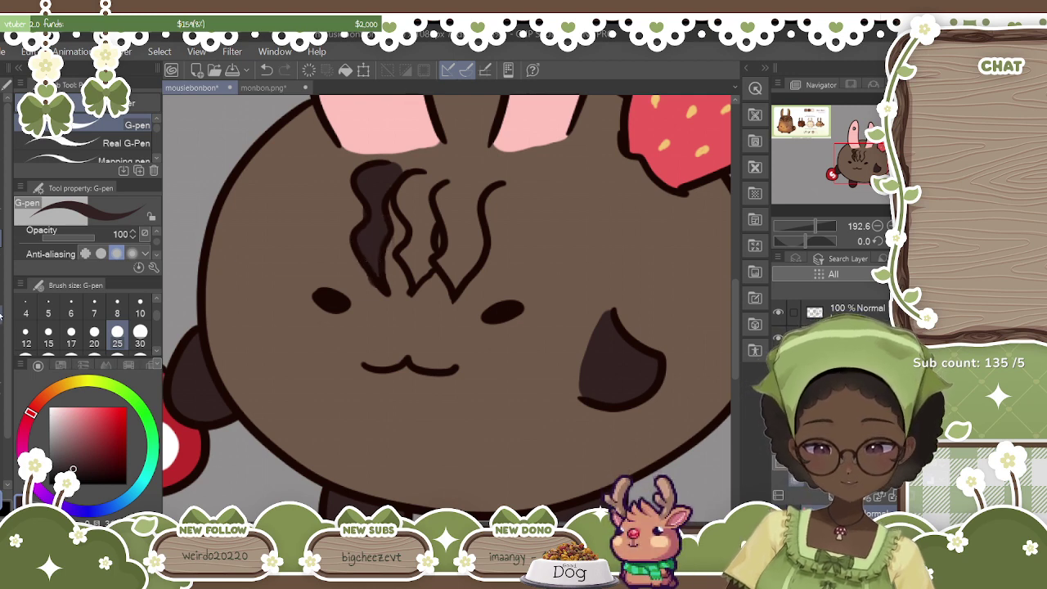
key("e")
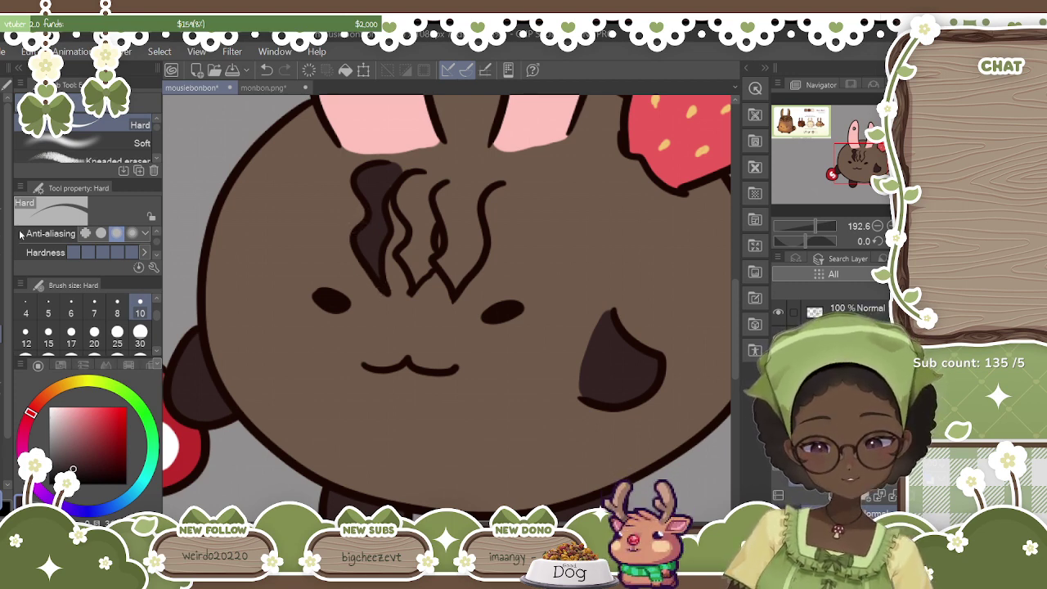
Fill the second hair strand with white using the size 25 G-pen and tidy its top edge with the hard eraser.
left_click_drag(73, 469, 25, 336)
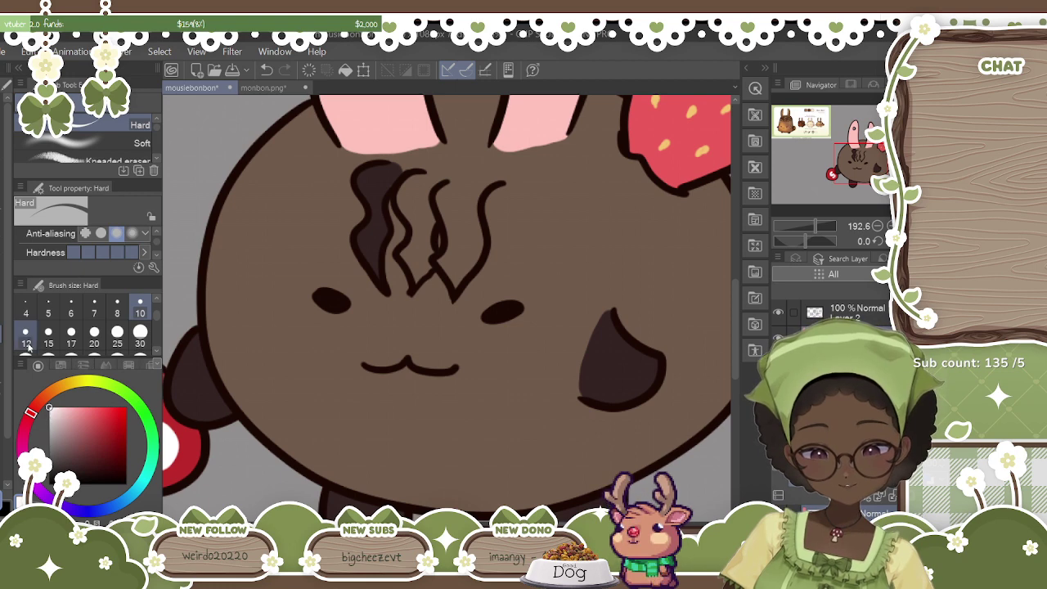
left_click(3, 238)
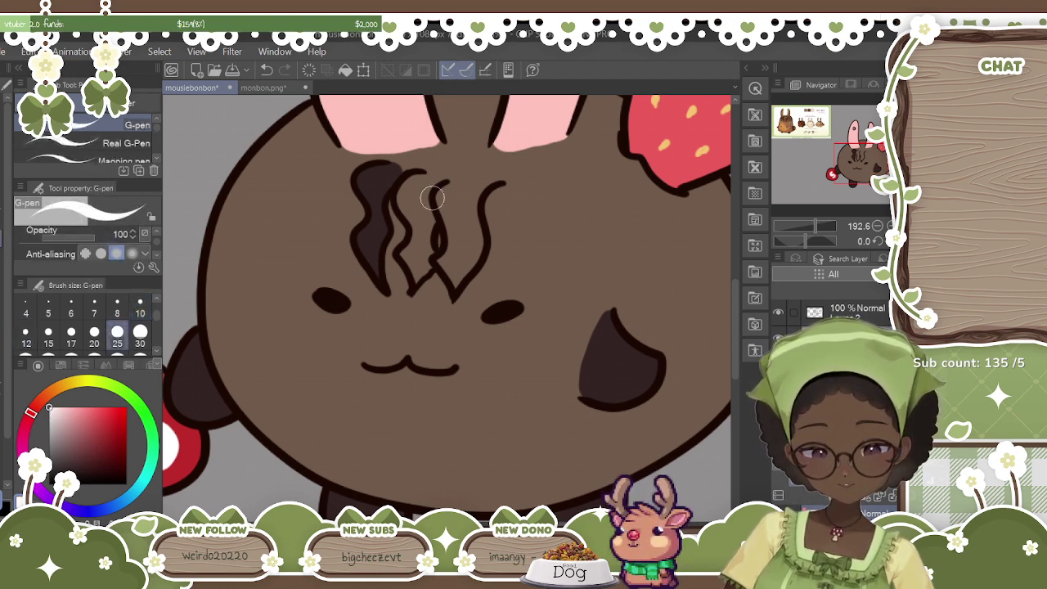
mouse_move(433, 175)
left_mouse_down()
mouse_move(402, 193)
mouse_move(421, 263)
mouse_move(421, 187)
mouse_move(423, 226)
mouse_move(435, 178)
left_mouse_up()
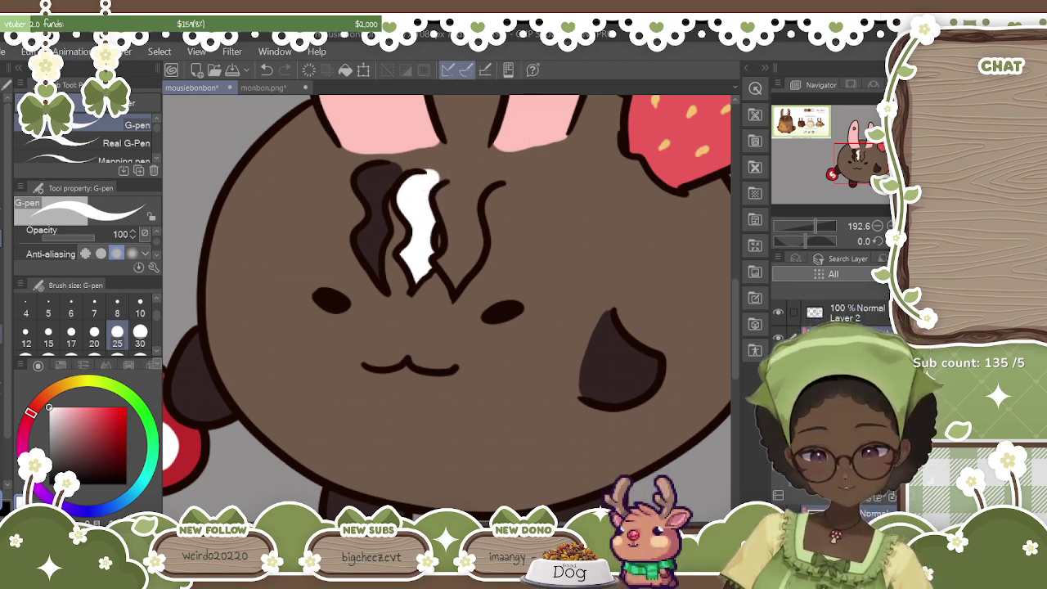
key("e")
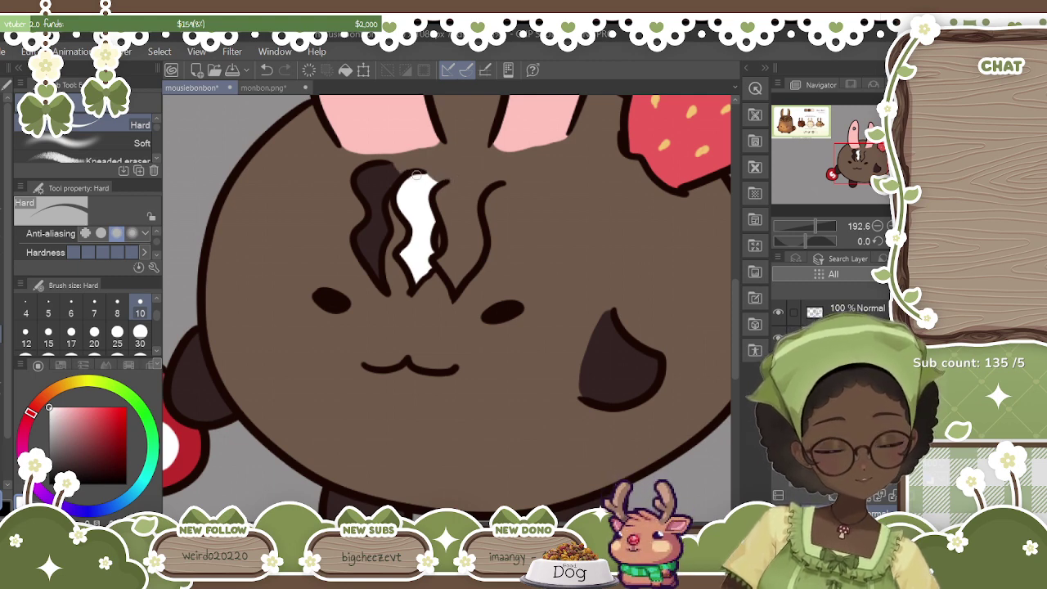
Paint a muted pink oval blush under each eye with the Soft airbrush at size 10.
left_click_drag(816, 226, 808, 226)
scroll(446, 295, "right", 1)
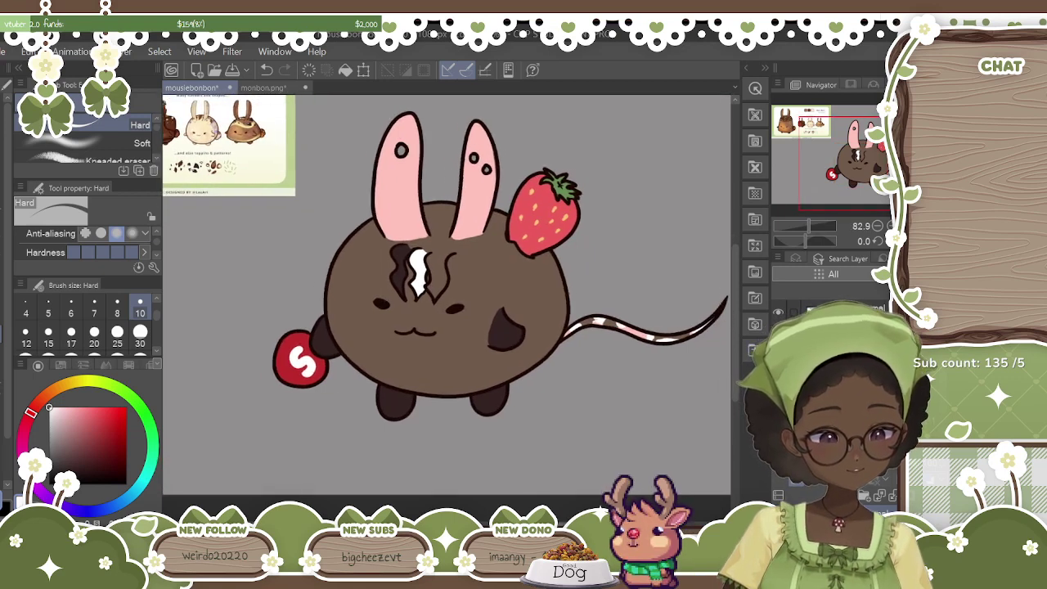
scroll(452, 310, "up", 5)
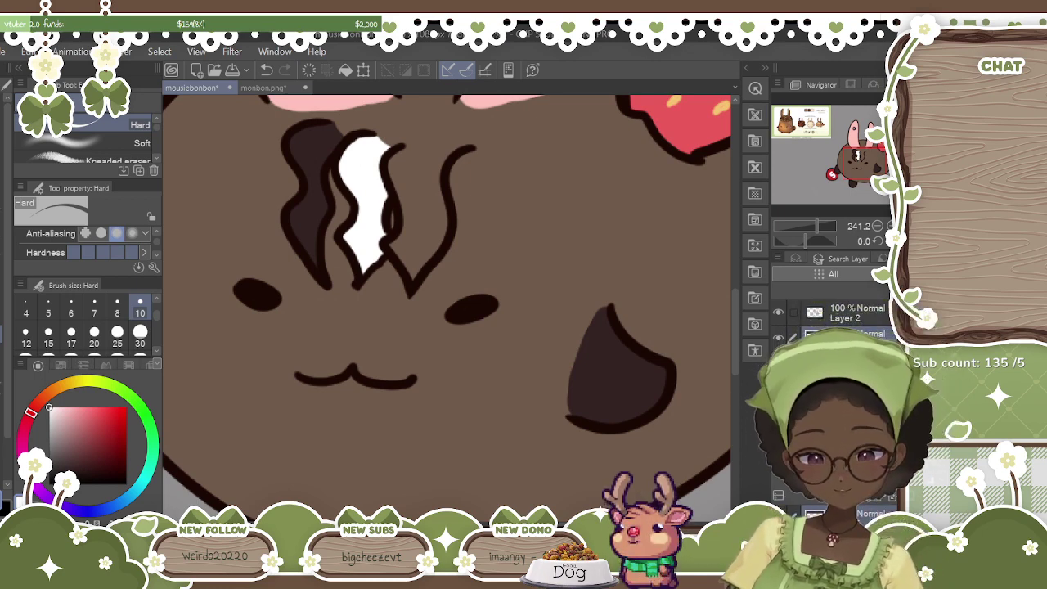
left_click(0, 293)
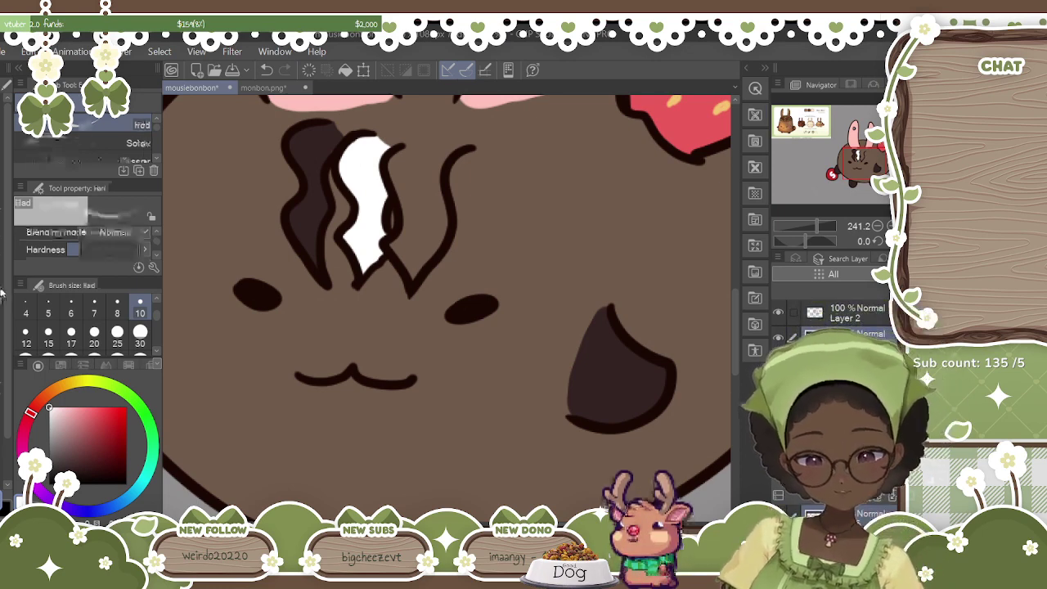
left_click(76, 416)
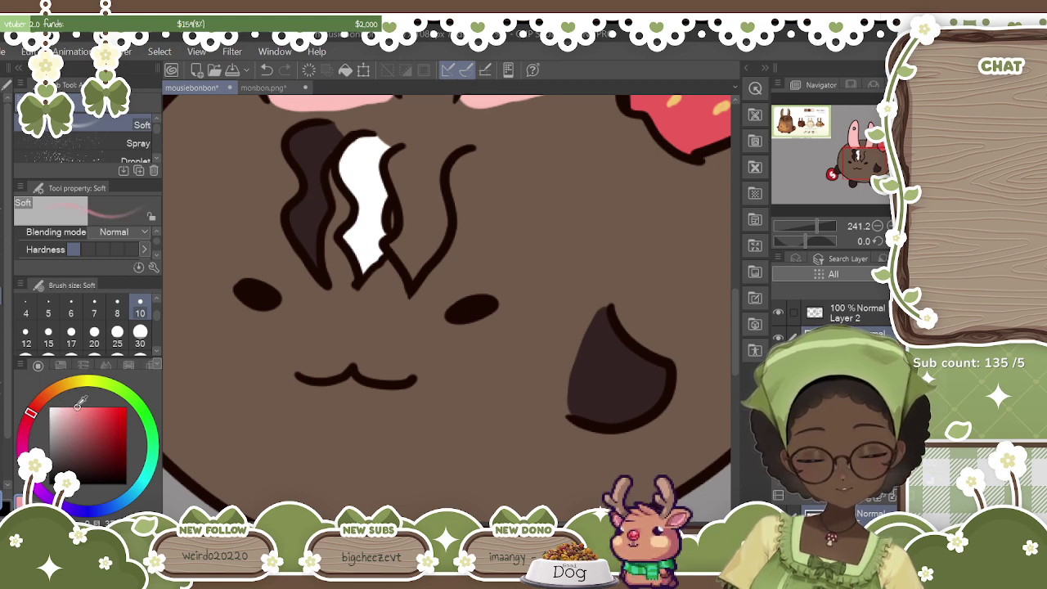
left_click_drag(34, 412, 35, 410)
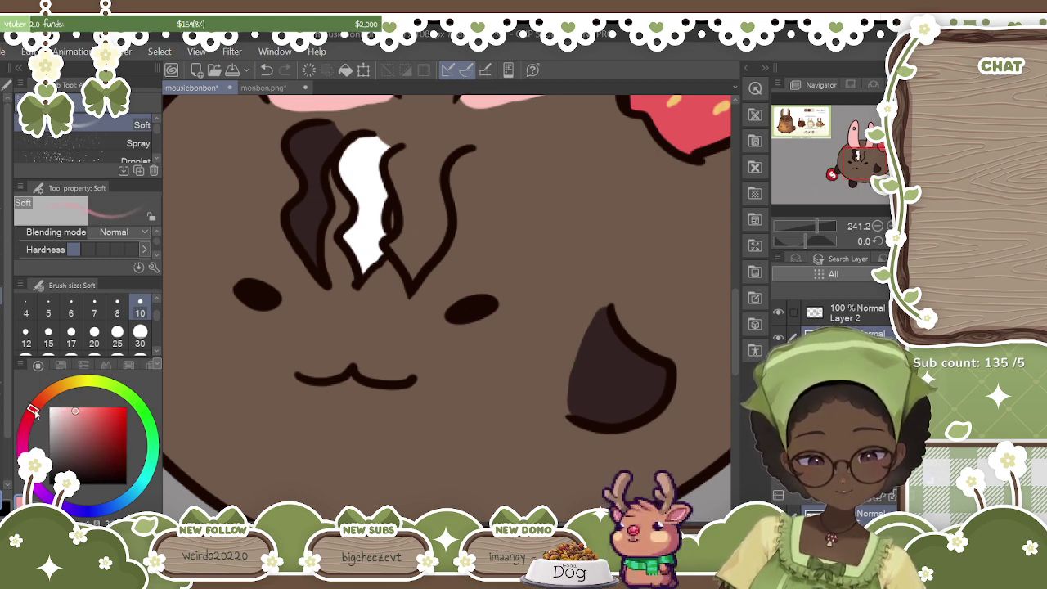
mouse_move(488, 338)
left_mouse_down()
mouse_move(501, 340)
mouse_move(481, 350)
left_mouse_up()
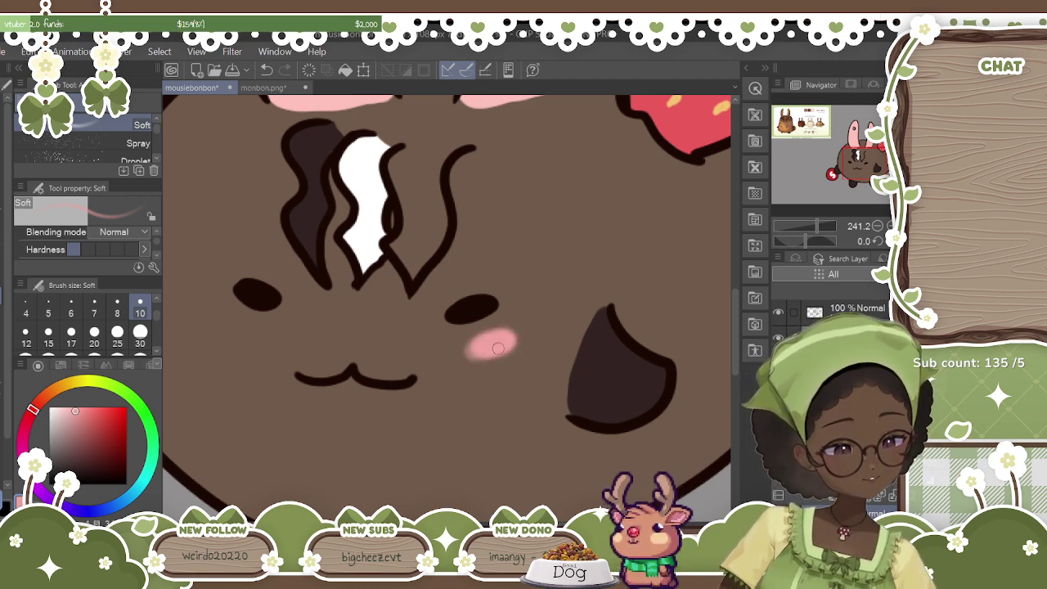
mouse_move(235, 325)
left_mouse_down()
mouse_move(247, 342)
mouse_move(219, 337)
mouse_move(227, 331)
left_mouse_up()
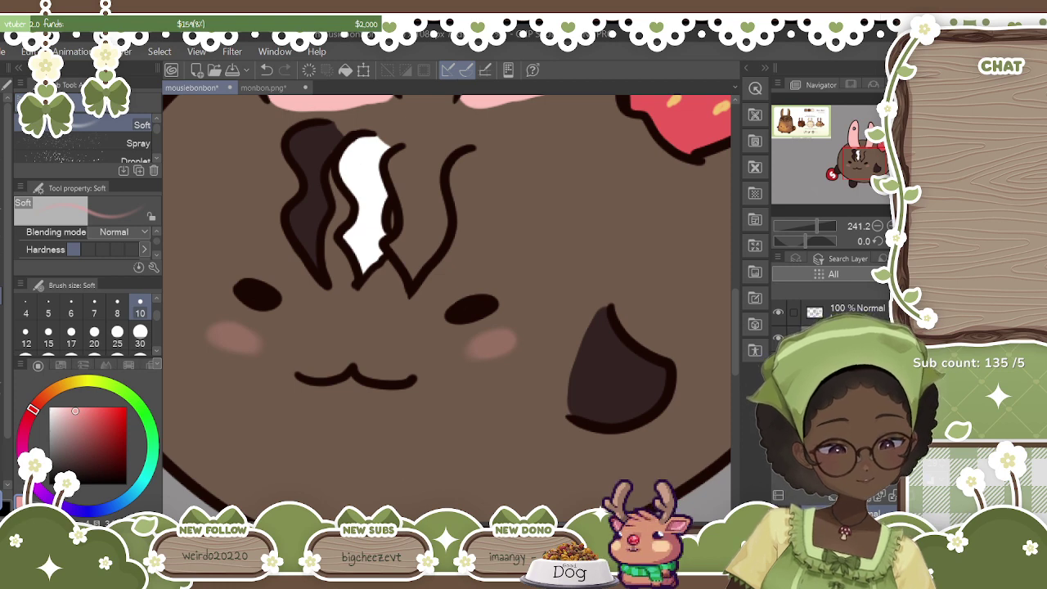
Remove the Bon Bon reference sheet from view on the mousiebonbon canvas, leaving only the mascot.
scroll(447, 309, "down", 5)
scroll(447, 308, "up", 2)
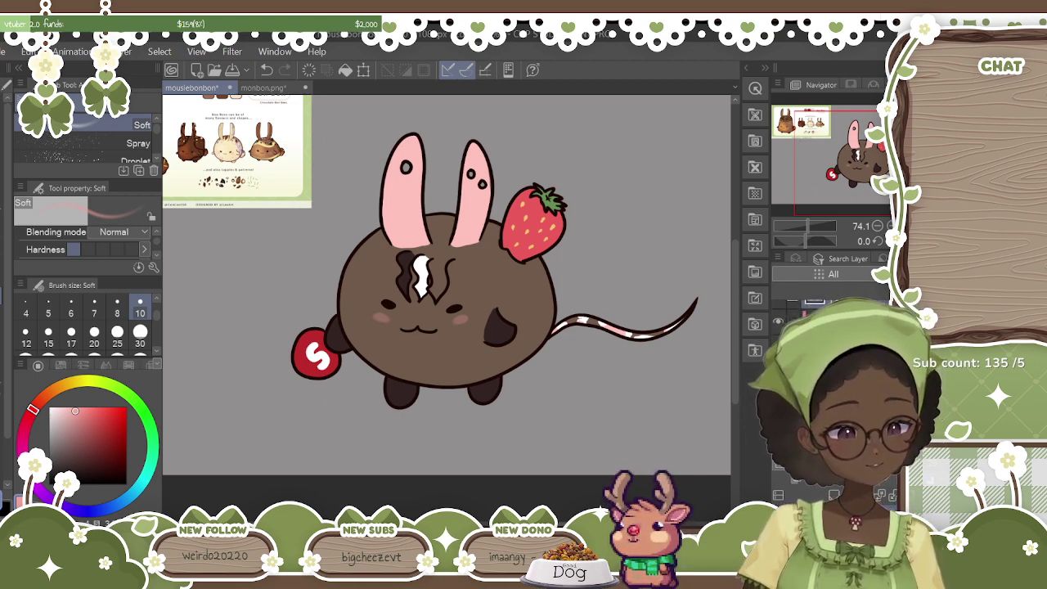
key("Delete")
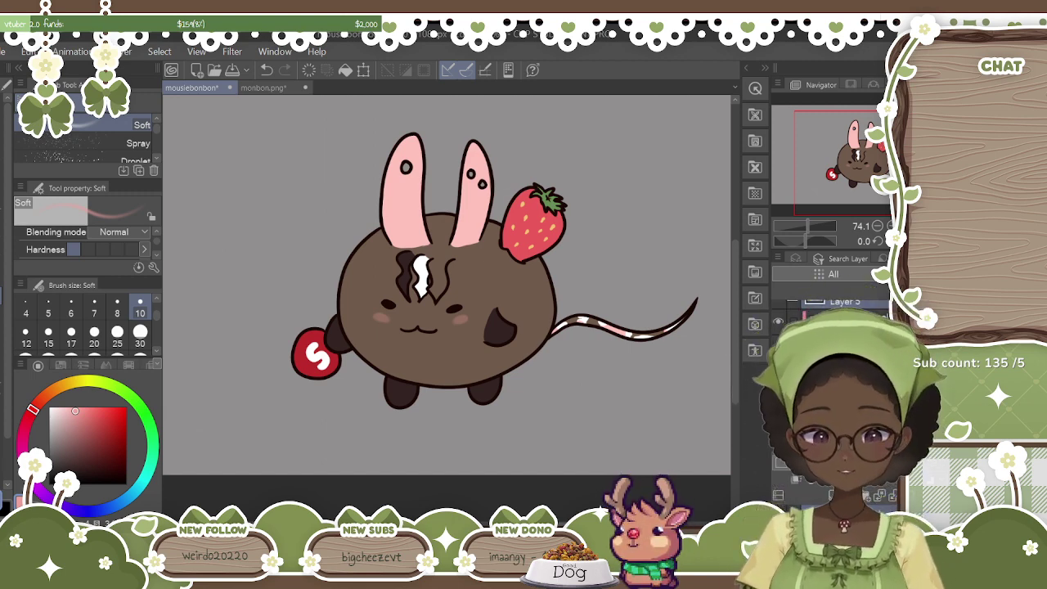
Compare the mascot's face and hair with monbon.png and return to the mousiebonbon canvas.
left_click(278, 85)
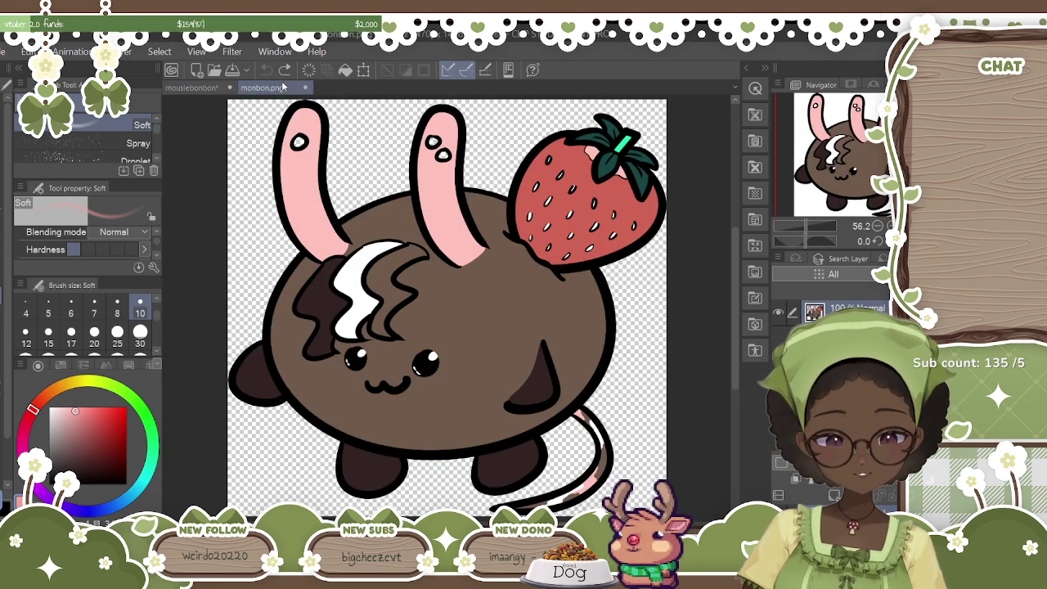
left_click(202, 88)
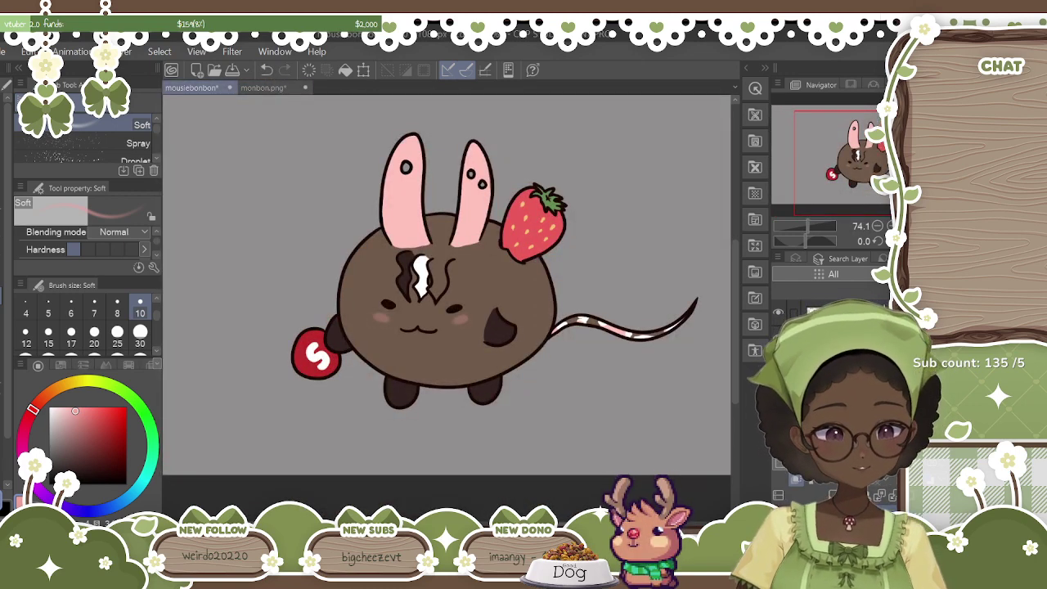
scroll(448, 309, "up", 5)
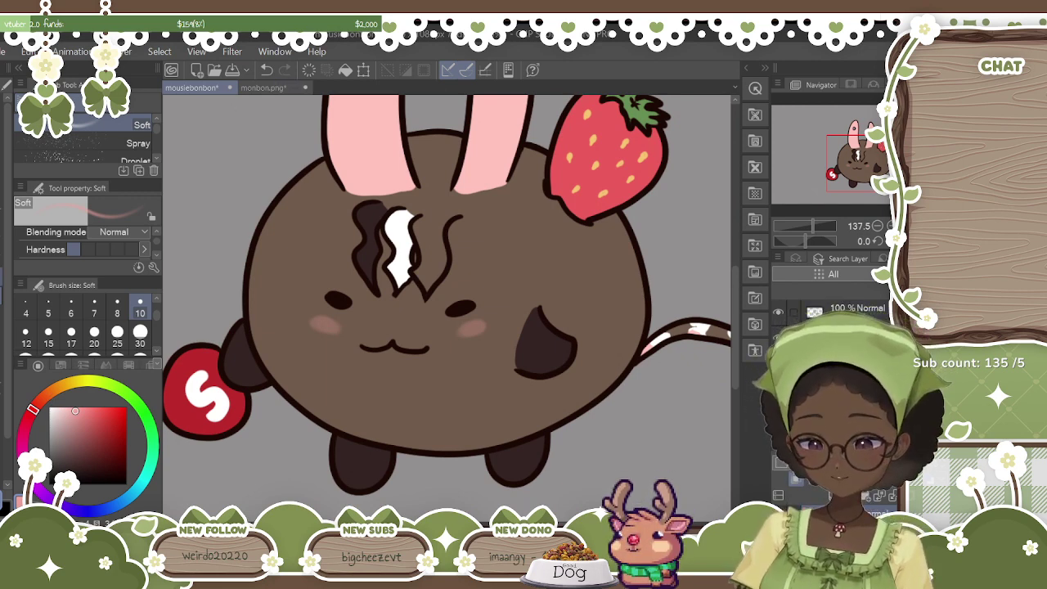
Shade the feet and the left arm where they meet the body with a darker paw tone, using the G-pen at size 10.
key("i")
left_click(546, 347)
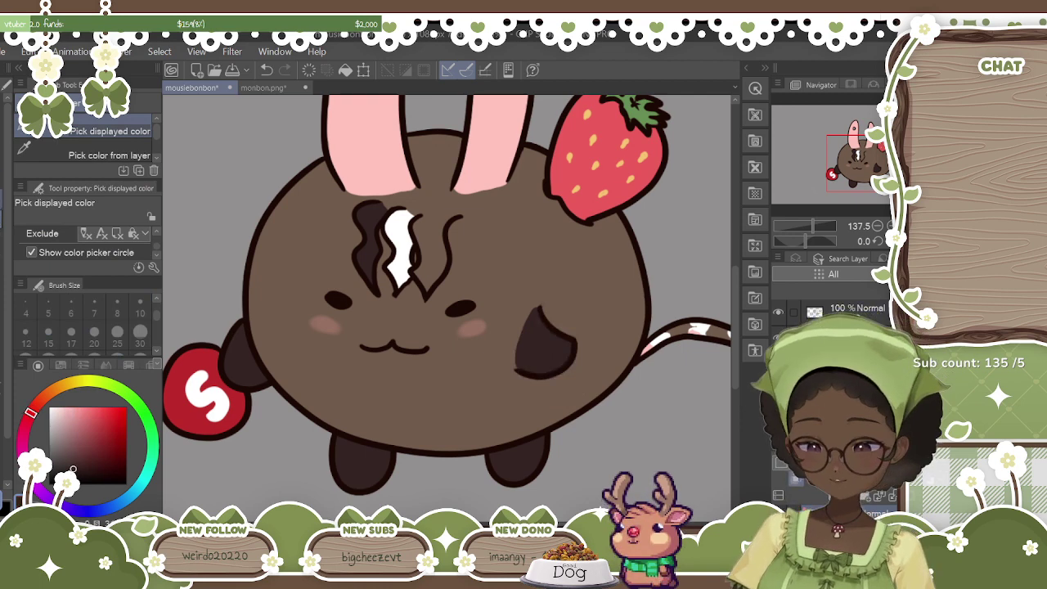
key("p")
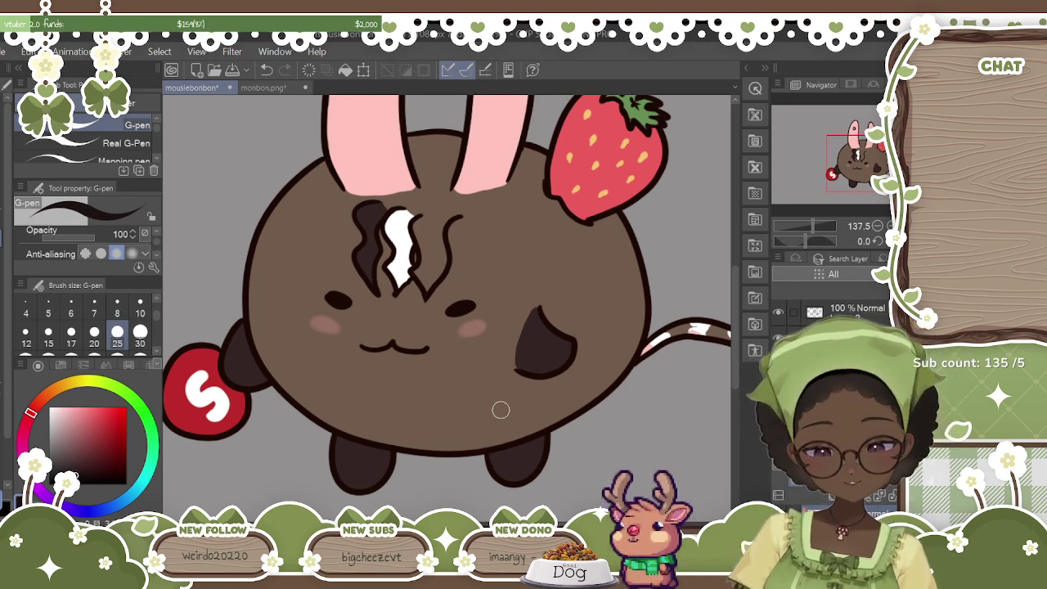
left_click(140, 309)
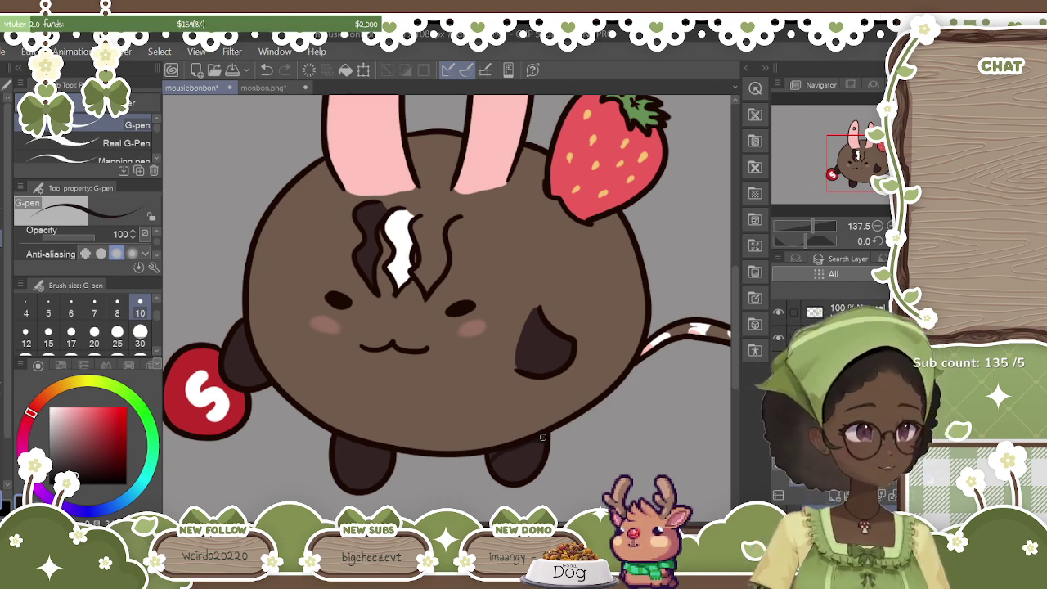
left_click_drag(812, 226, 815, 226)
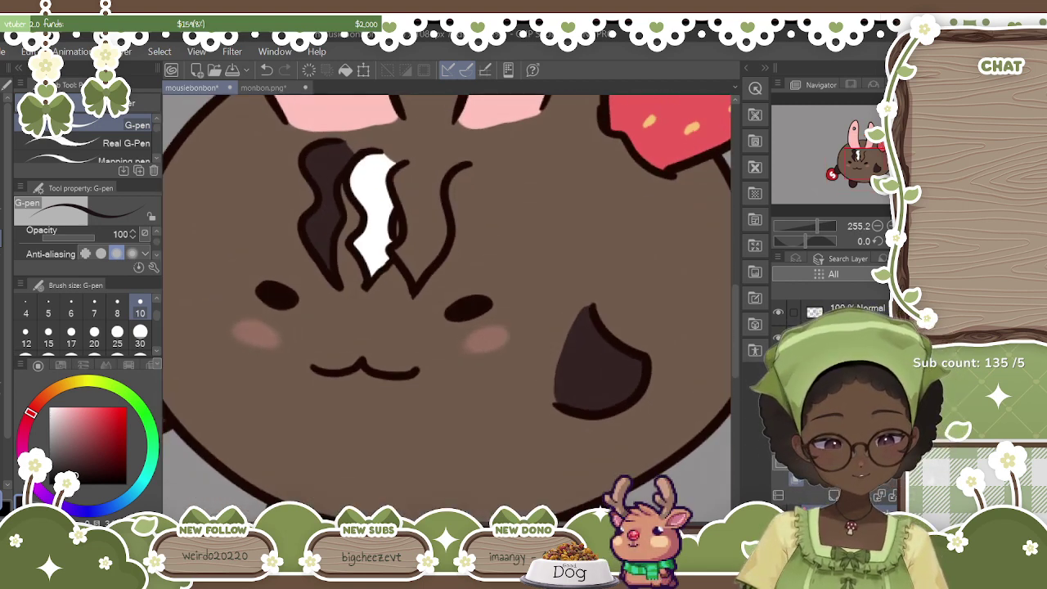
left_click_drag(735, 339, 733, 389)
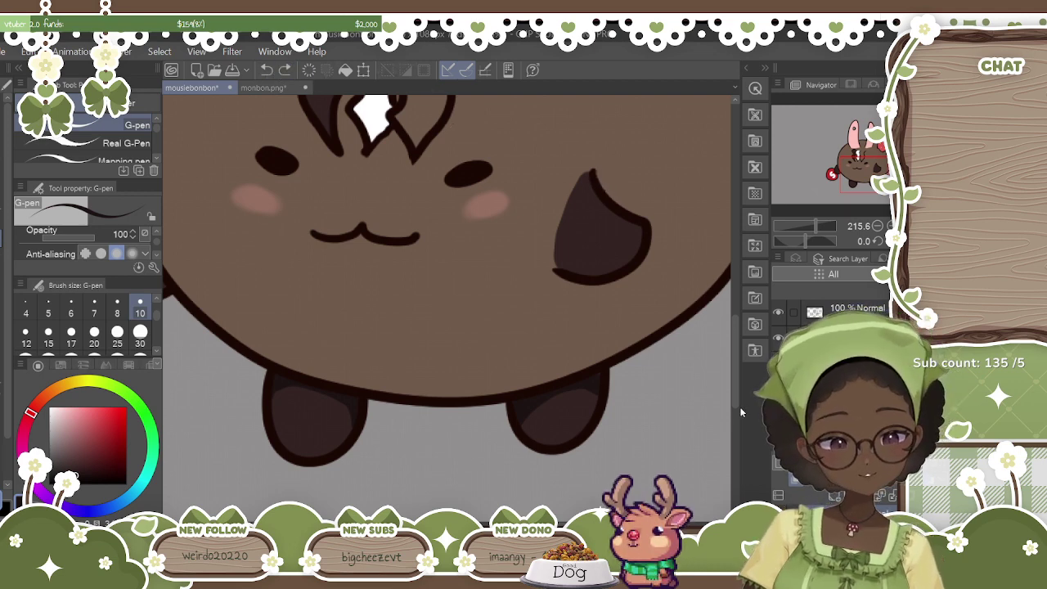
left_click_drag(204, 220, 456, 219)
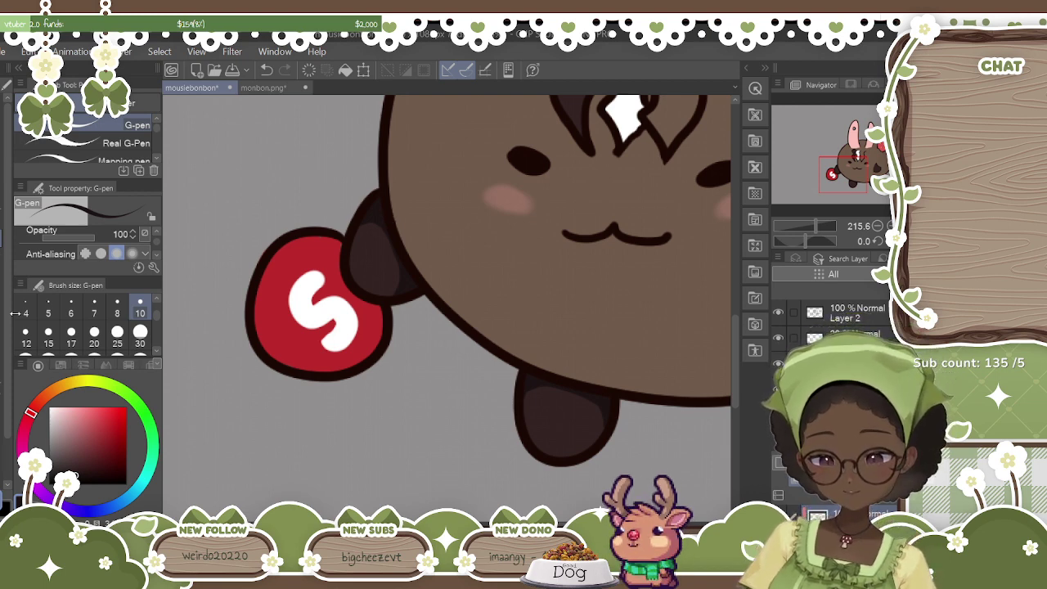
Sample the red of the candy marked S and shade the candy beside the arm with a darker red.
key("i")
left_click(304, 327)
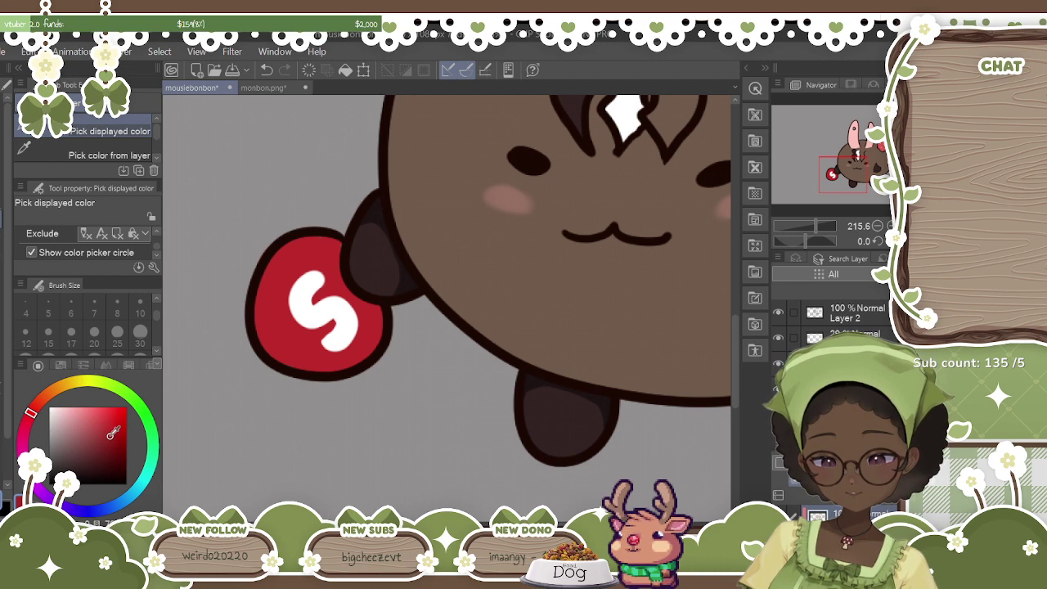
key("p")
left_click_drag(339, 237, 335, 273)
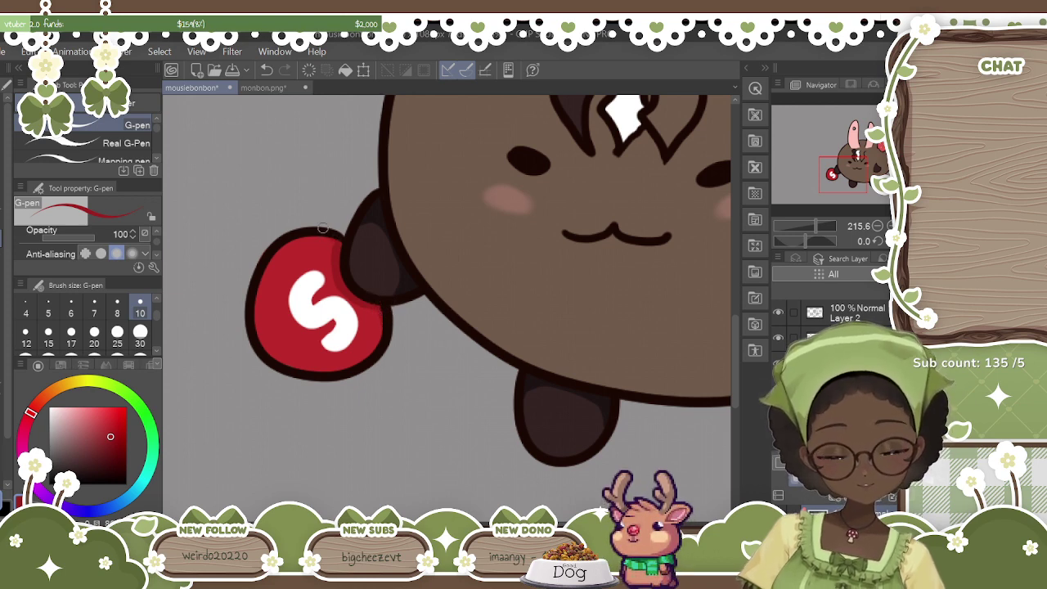
left_click_drag(534, 516, 564, 516)
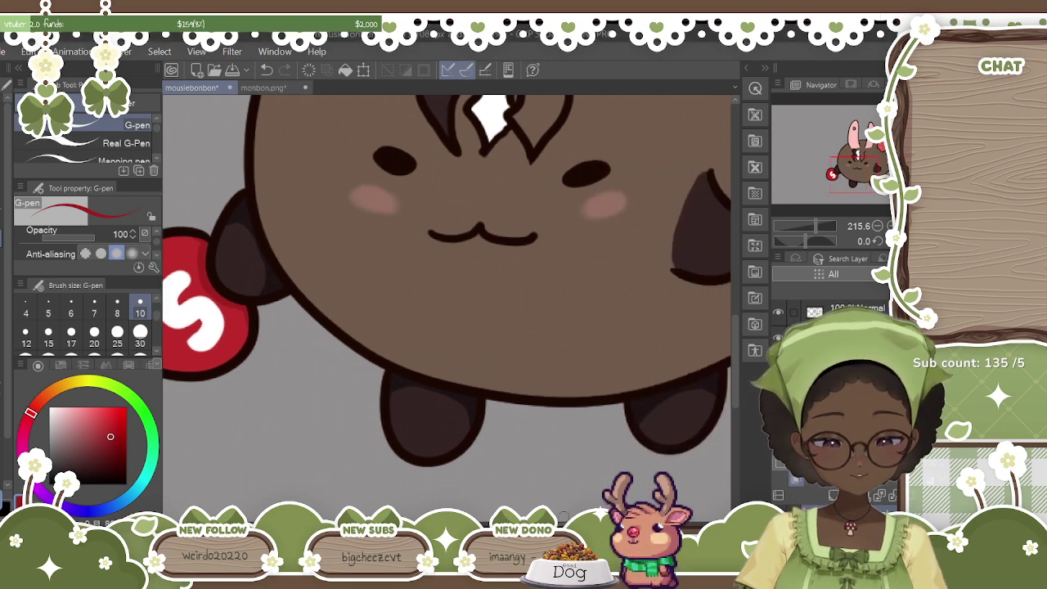
Sample the body brown, darken it, and paint a shadow on the body along the outer edge of the right arm.
key("i")
left_click(460, 317)
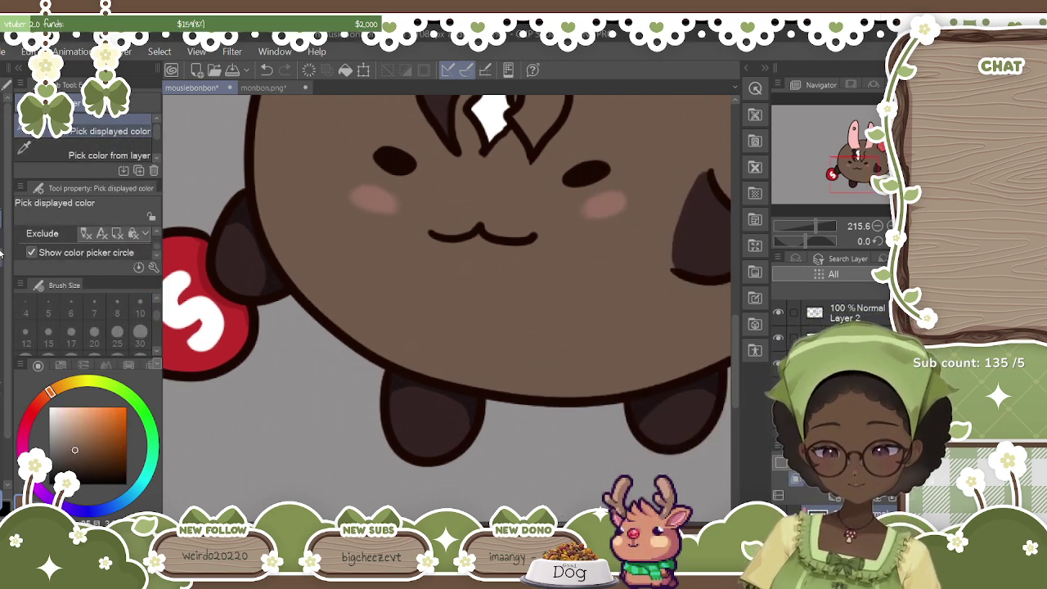
key("p")
left_click_drag(77, 450, 78, 459)
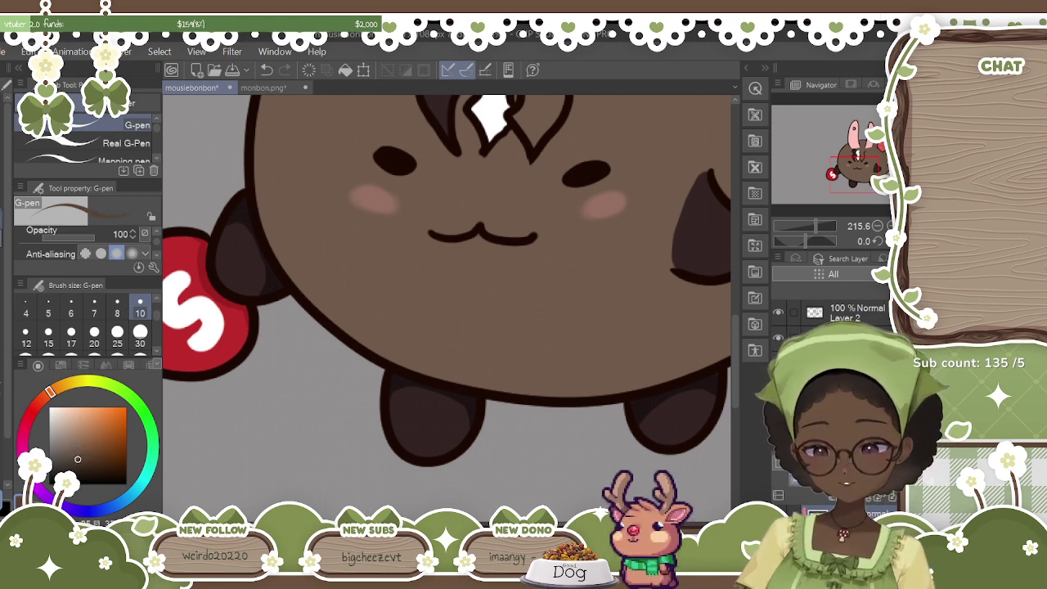
key("i")
left_click(471, 289)
key("p")
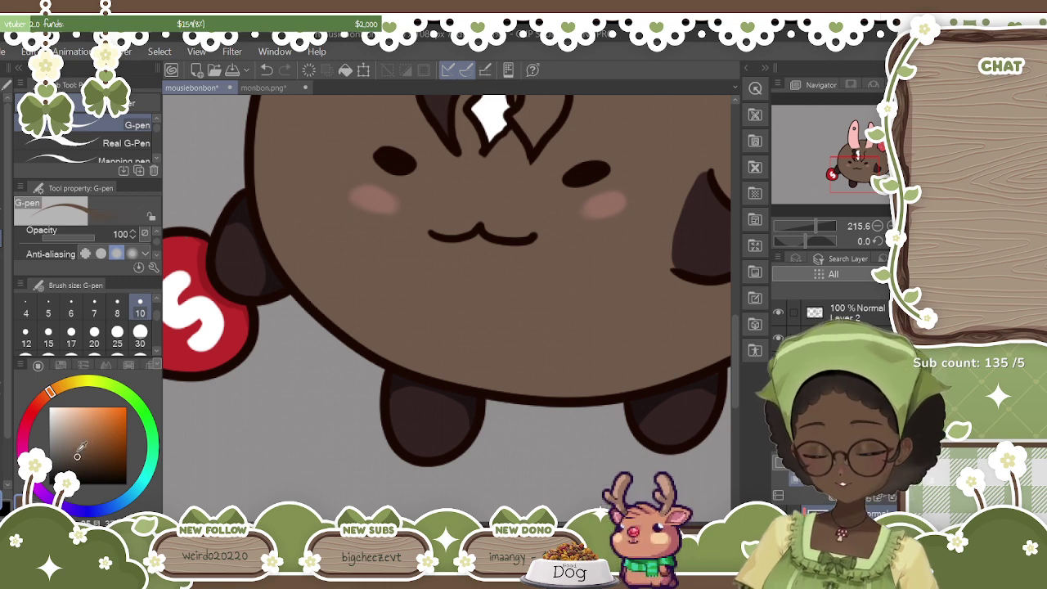
scroll(447, 307, "right", 3)
scroll(446, 307, "right", 1)
mouse_move(596, 170)
left_mouse_down()
mouse_move(643, 214)
mouse_move(653, 244)
mouse_move(637, 266)
mouse_move(575, 281)
mouse_move(556, 273)
left_mouse_up()
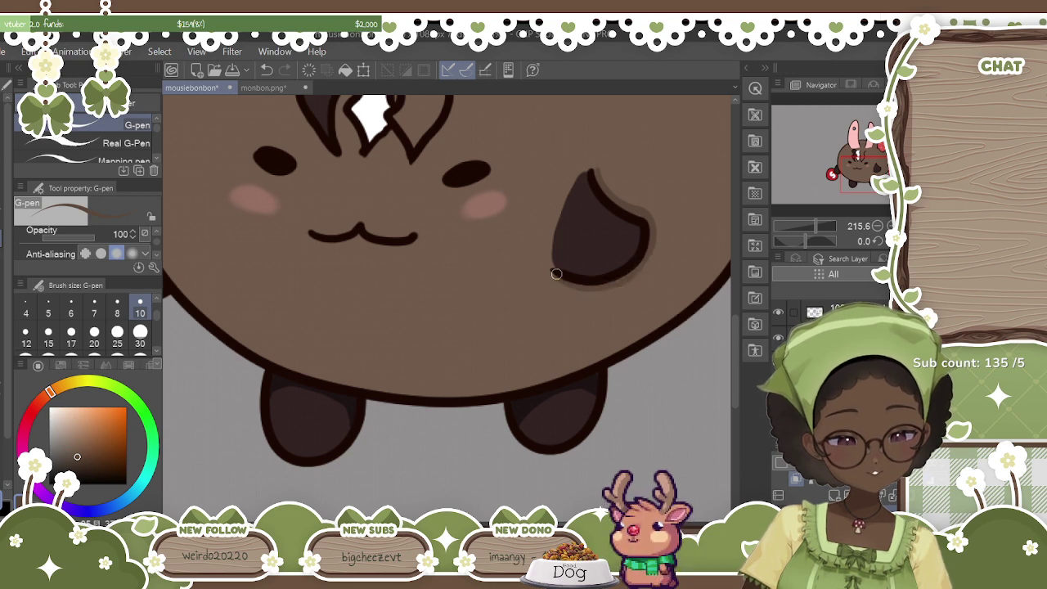
Paint darker brown shadows on the forehead along the edges and tips of the hair strands.
left_click_drag(733, 339, 730, 294)
mouse_move(342, 258)
left_mouse_down()
mouse_move(347, 304)
mouse_move(337, 315)
left_mouse_up()
left_click_drag(342, 353, 350, 358)
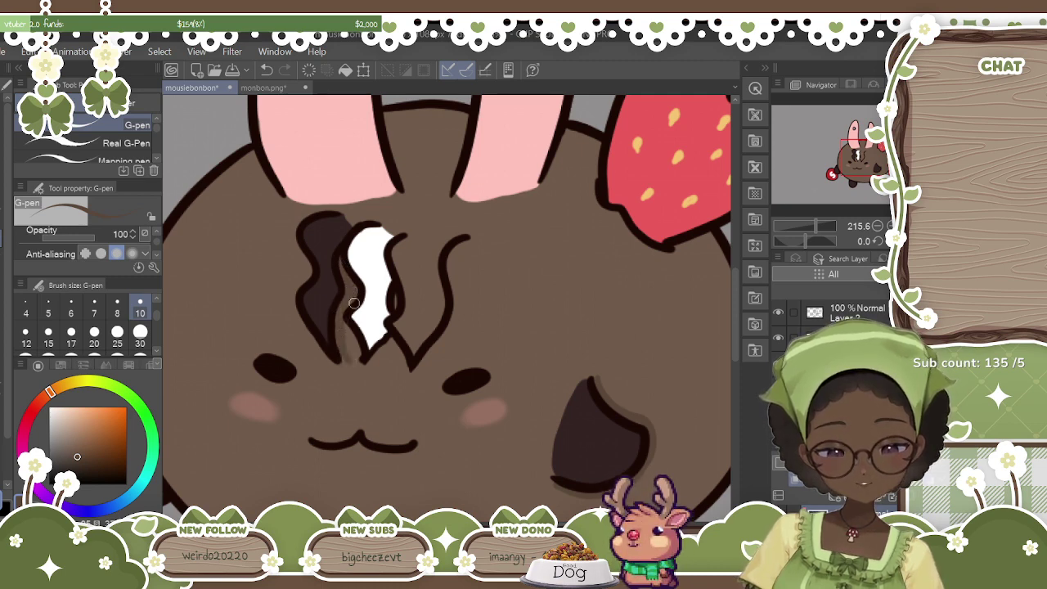
left_click_drag(363, 364, 387, 345)
mouse_move(391, 339)
left_mouse_down()
mouse_move(404, 373)
mouse_move(441, 332)
mouse_move(449, 266)
left_mouse_up()
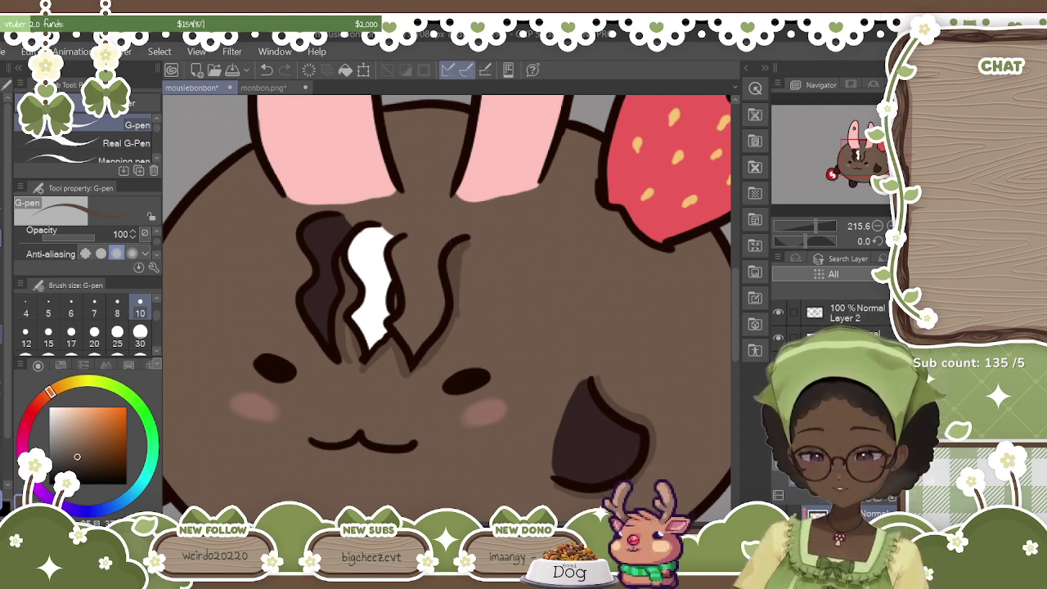
key("e")
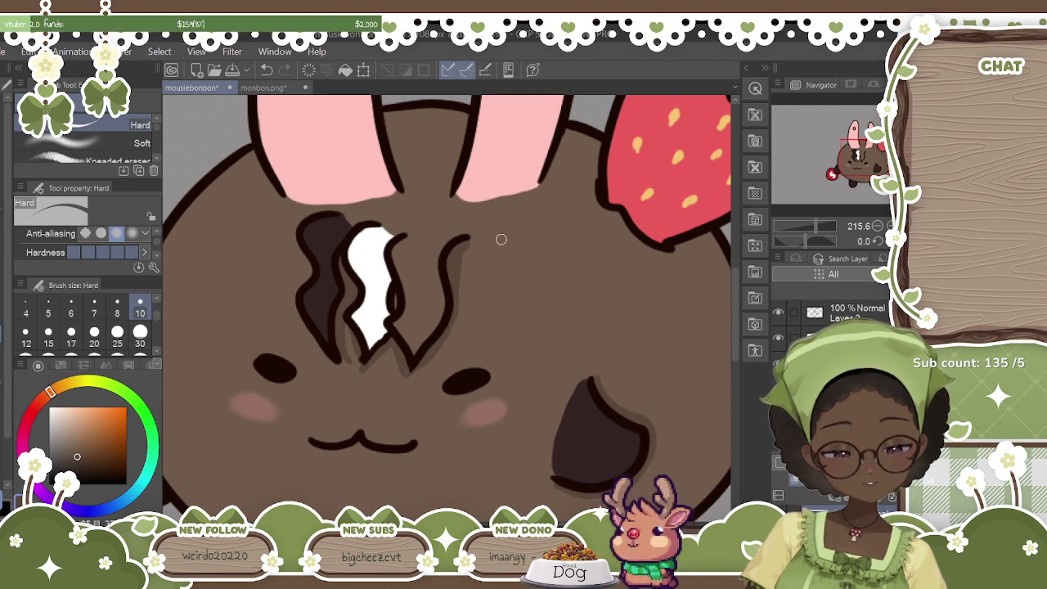
Paint a darker brown shadow on the head around the lower edge of the strawberry with the G-pen.
left_click_drag(734, 335, 734, 317)
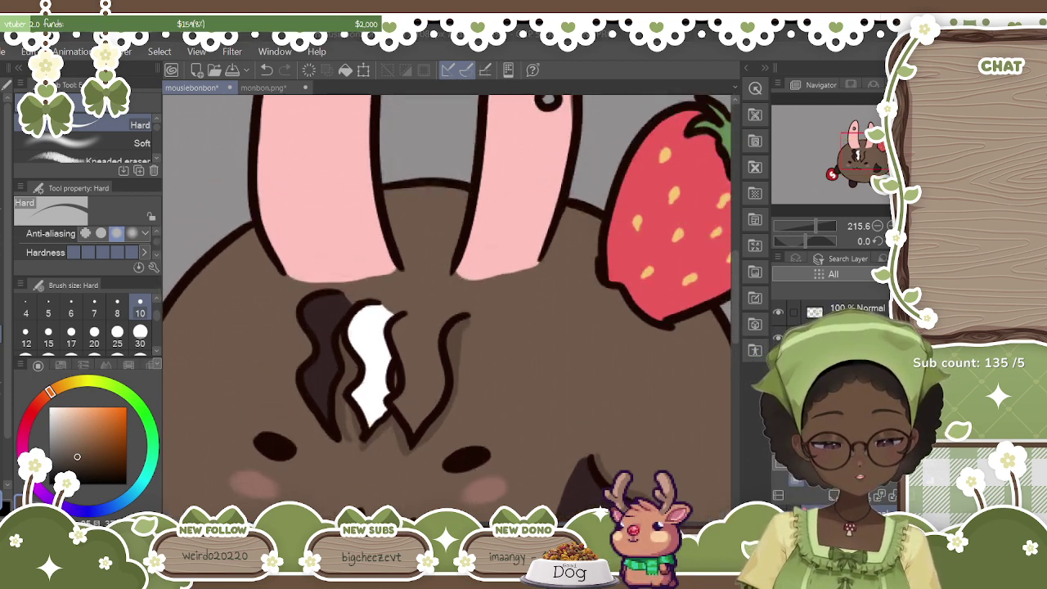
scroll(447, 308, "left", 1)
scroll(448, 294, "right", 3)
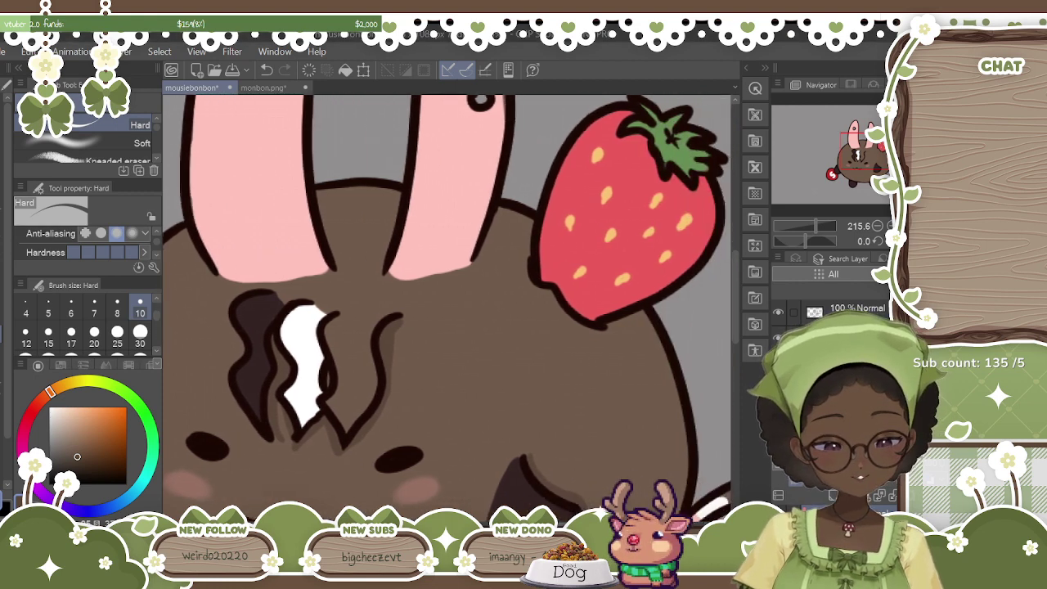
key("p")
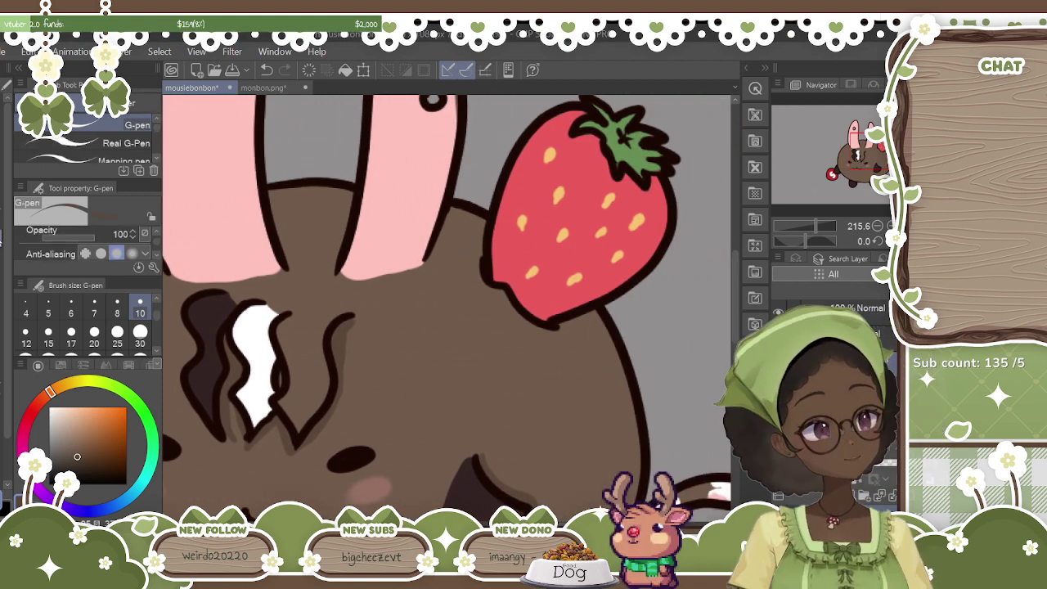
mouse_move(563, 326)
left_mouse_down()
mouse_move(599, 312)
mouse_move(571, 325)
mouse_move(593, 318)
mouse_move(620, 344)
left_mouse_up()
left_click_drag(477, 224, 499, 277)
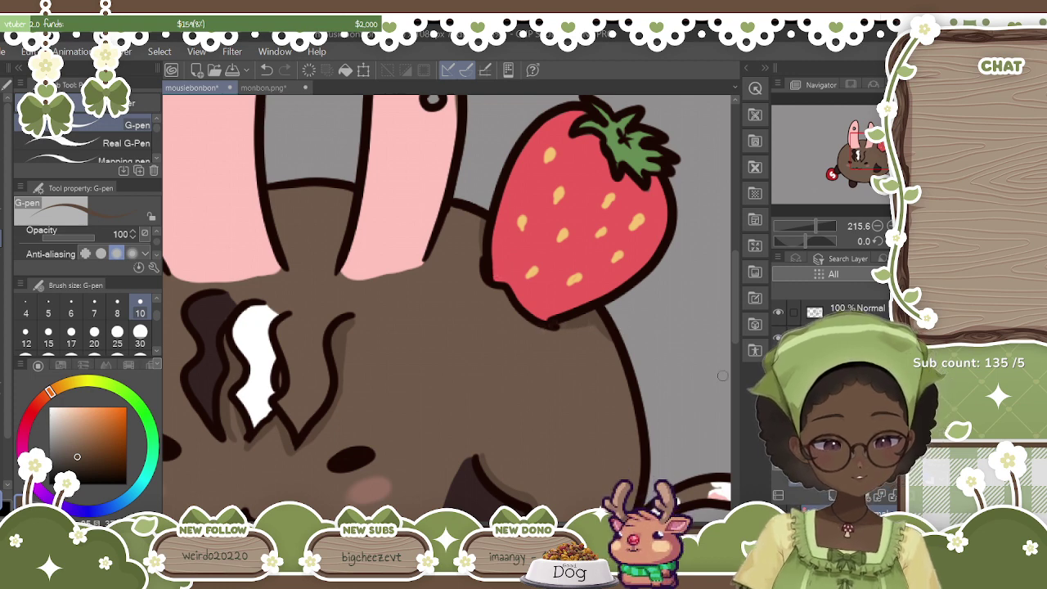
Shade the brown head between the two pink ears, then undo the last stroke beside the right ear.
left_click_drag(713, 360, 803, 360)
left_click_drag(363, 189, 377, 258)
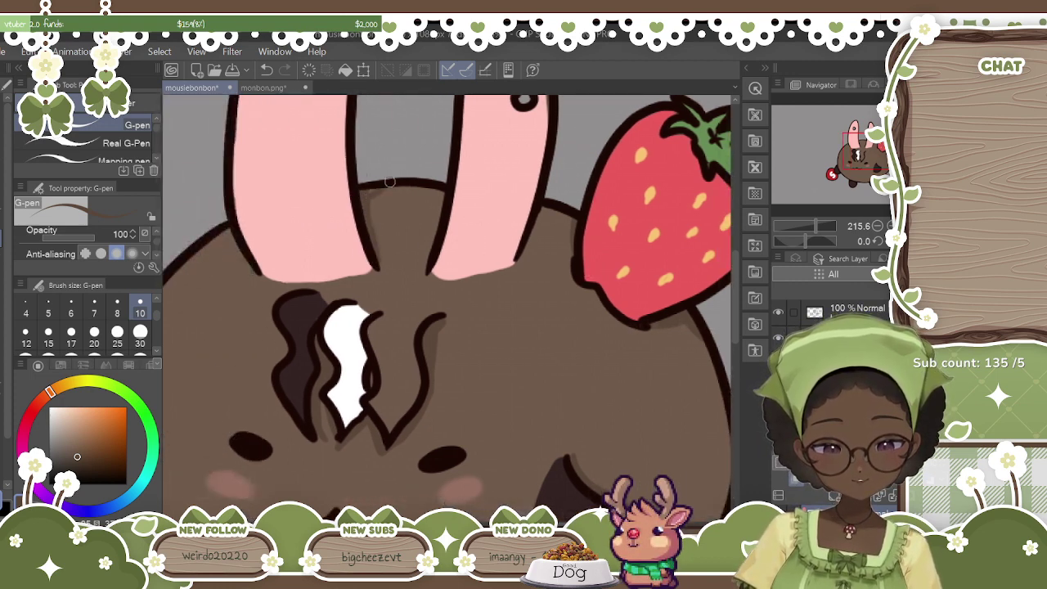
left_click_drag(440, 189, 434, 225)
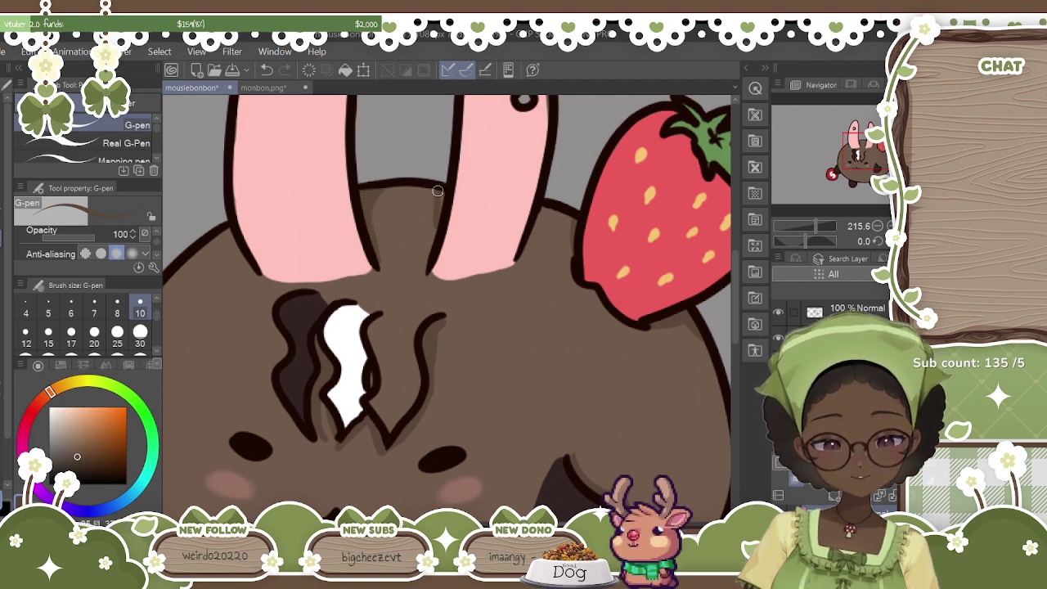
left_click_drag(369, 198, 435, 191)
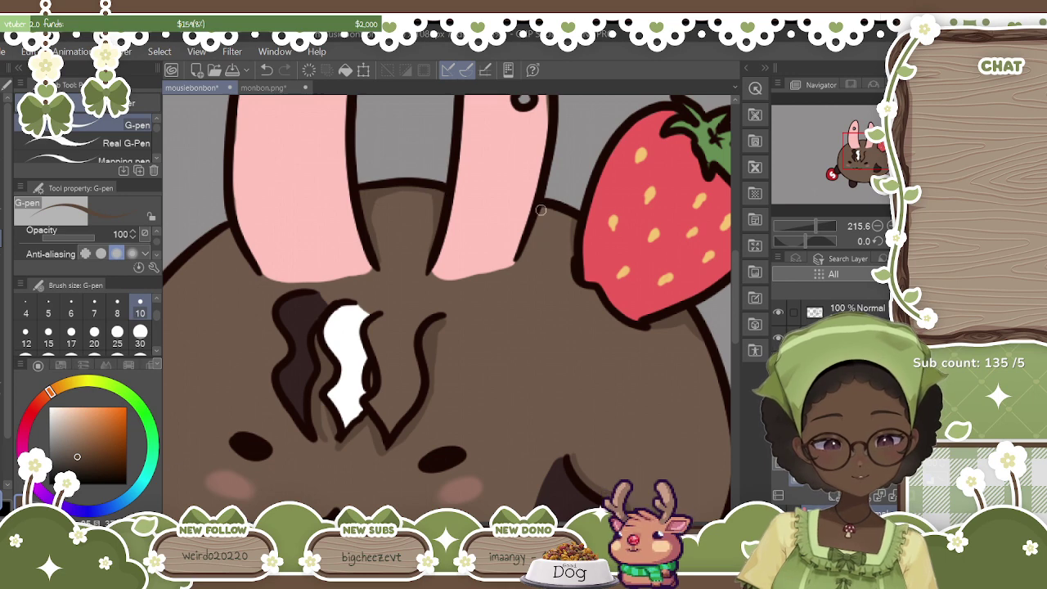
left_click_drag(541, 217, 526, 242)
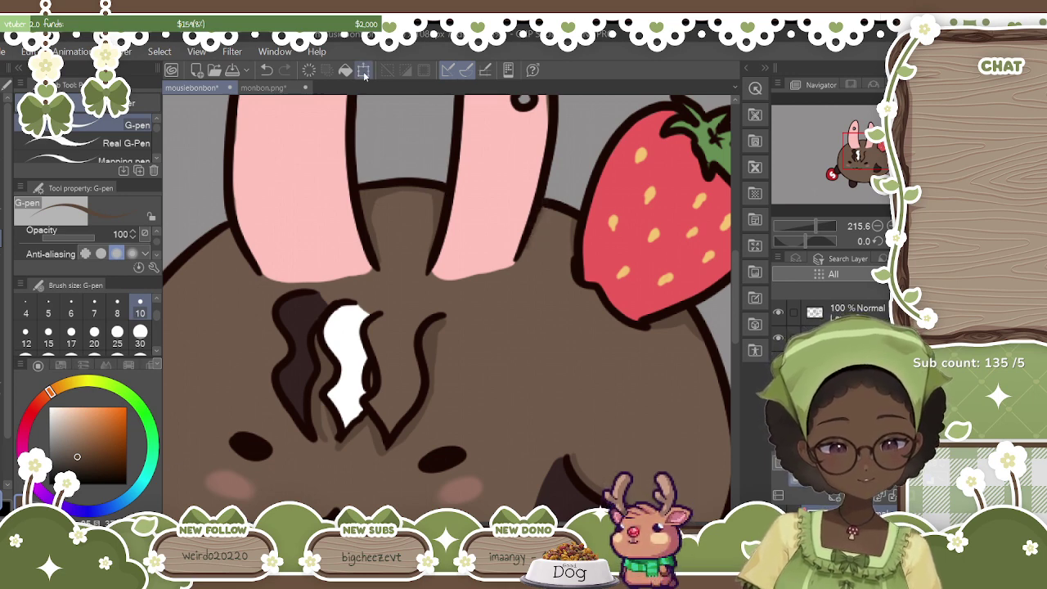
left_click(266, 70)
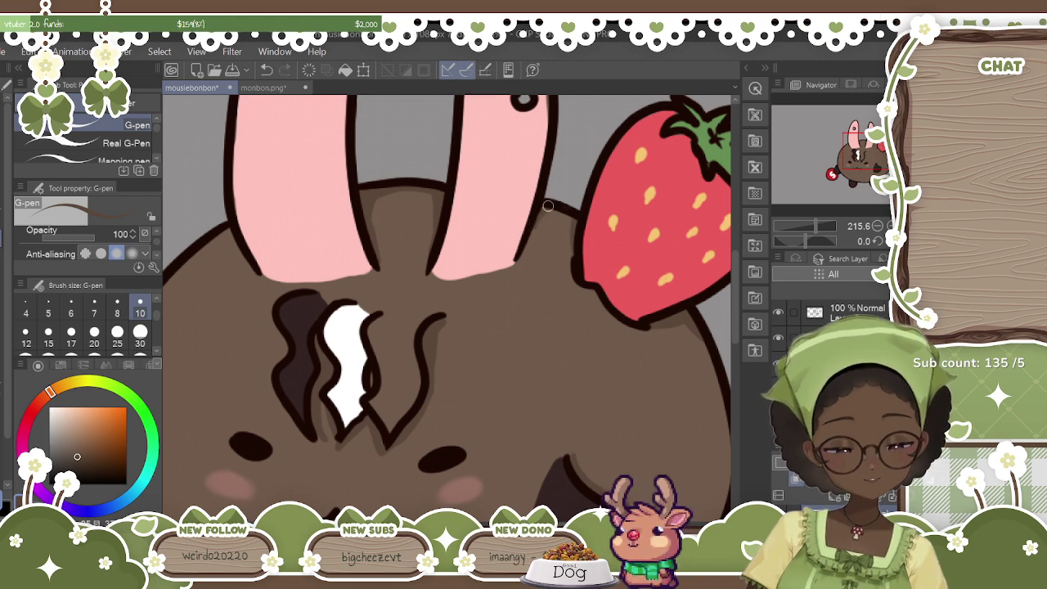
Examine the whole shaded character on the canvas, from the ears down to the striped tail.
left_click_drag(222, 230, 304, 230)
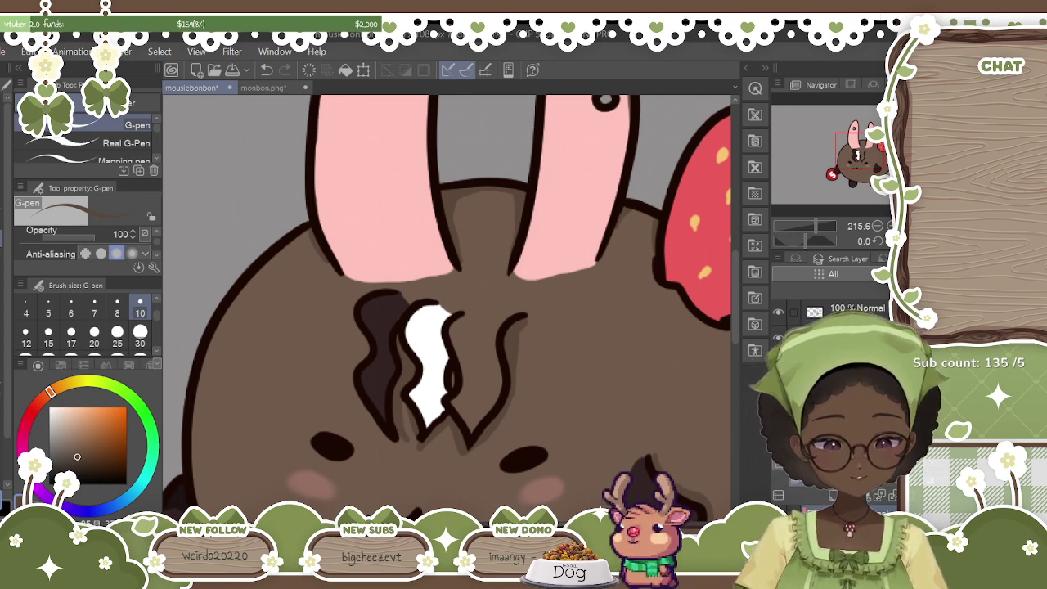
scroll(446, 307, "down", 5)
scroll(449, 302, "up", 1)
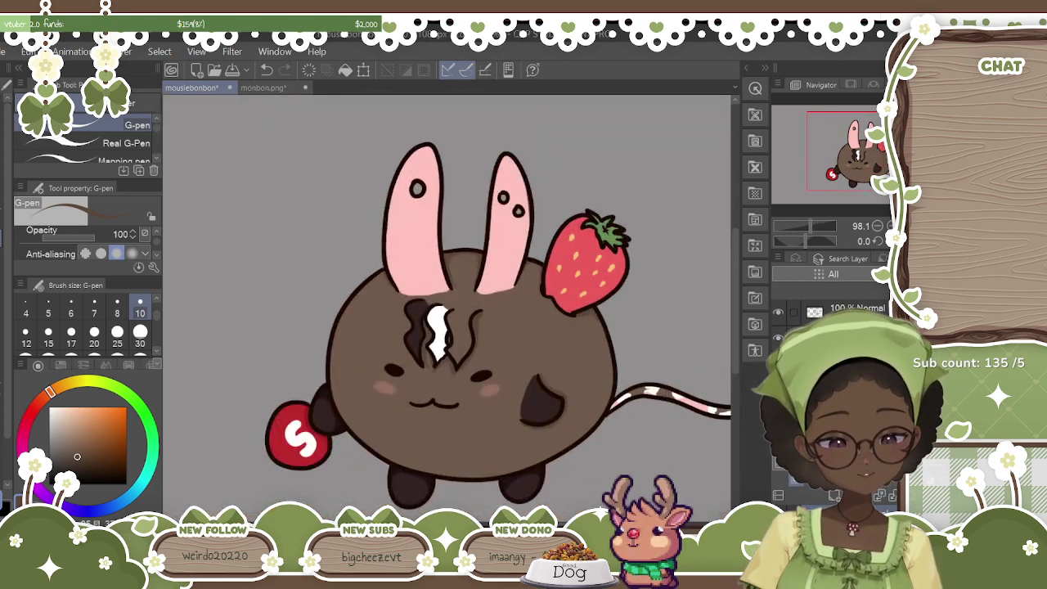
mouse_move(733, 342)
left_mouse_down()
mouse_move(735, 368)
mouse_move(733, 345)
left_mouse_up()
scroll(445, 306, "right", 2)
scroll(447, 309, "down", 5)
scroll(447, 304, "up", 1)
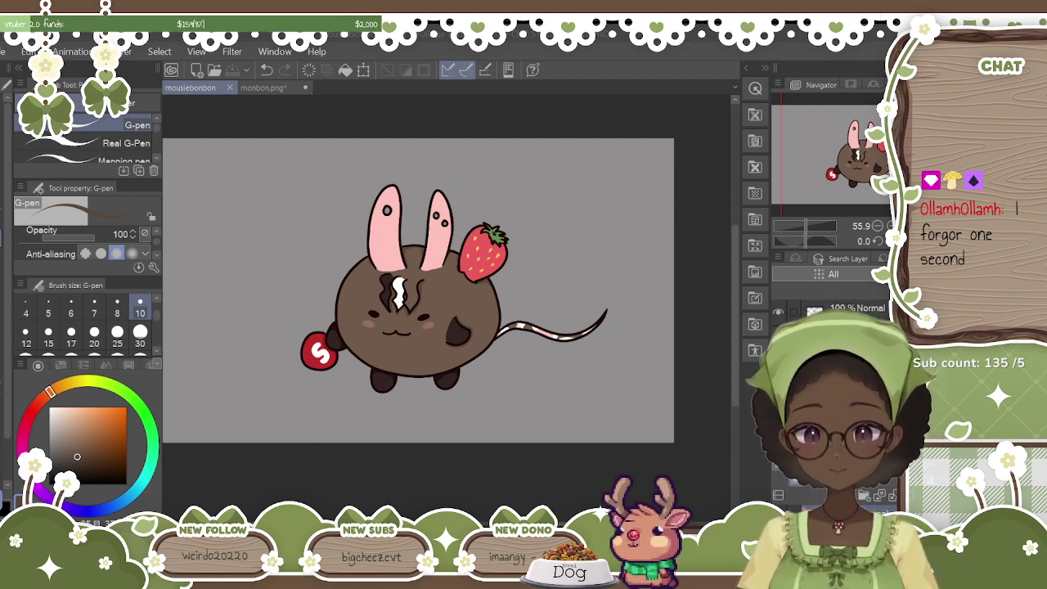
Close the mousiebonbon drawing and the monbon.png reference image.
left_click(230, 87)
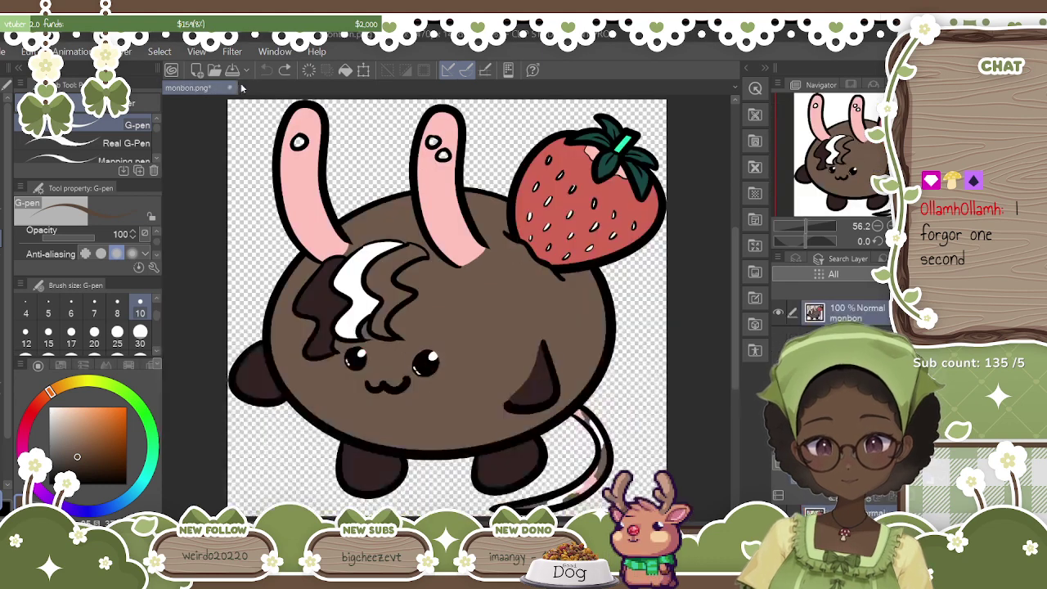
left_click(231, 87)
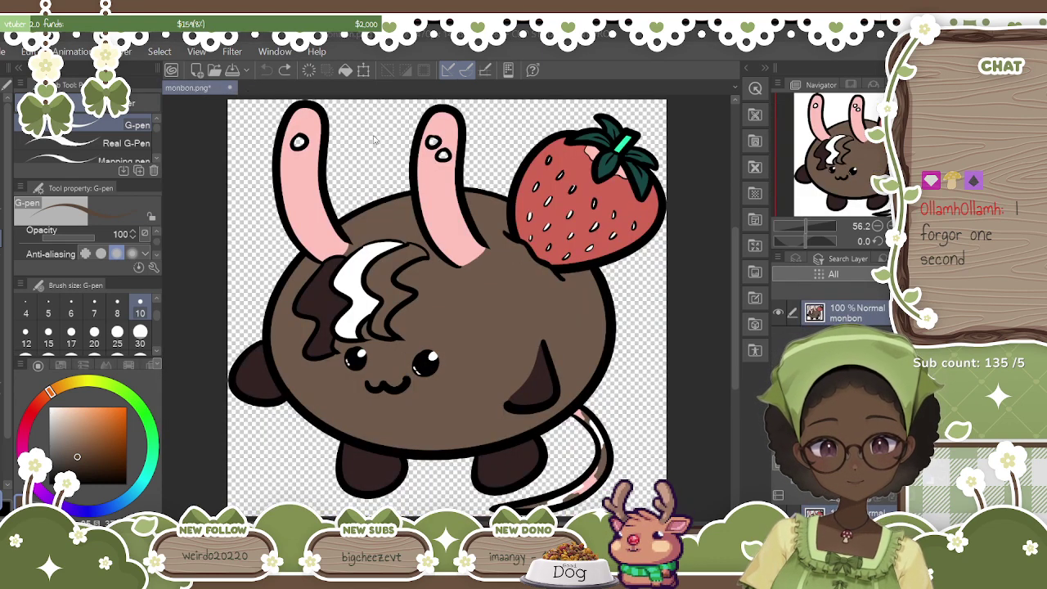
left_click(416, 229)
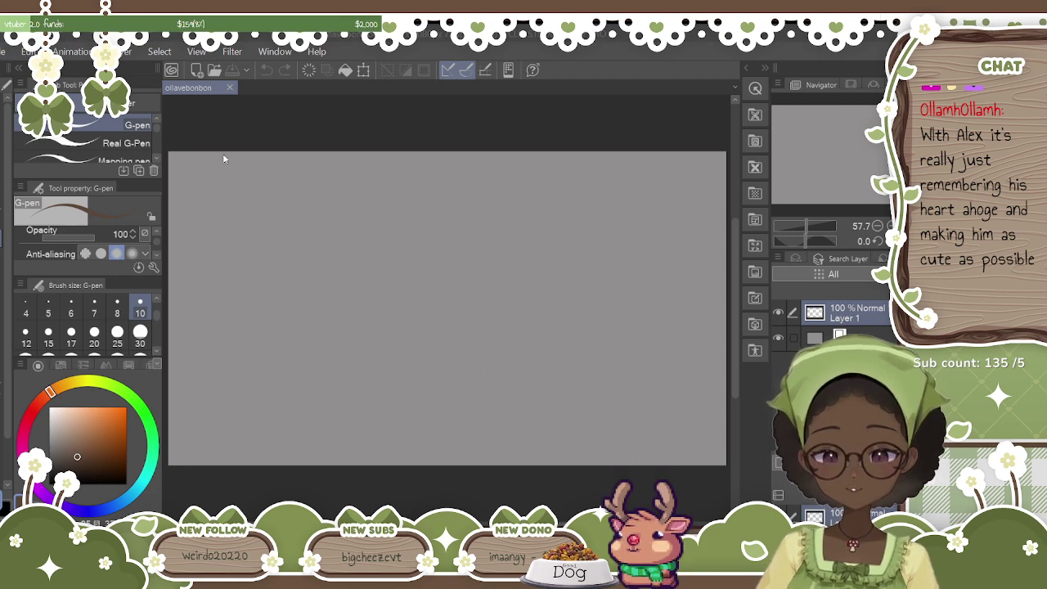
Paste the Bon Bon reference sheet into ollavebonbon and shrink it to under half the canvas width in the upper-left corner.
key("ctrl+v")
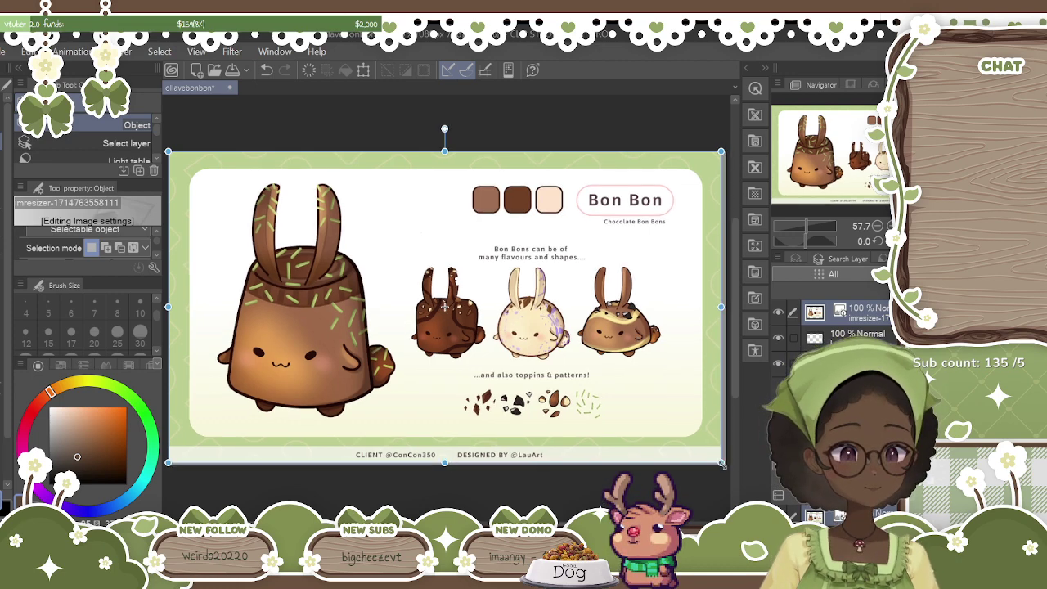
left_click_drag(724, 463, 414, 292)
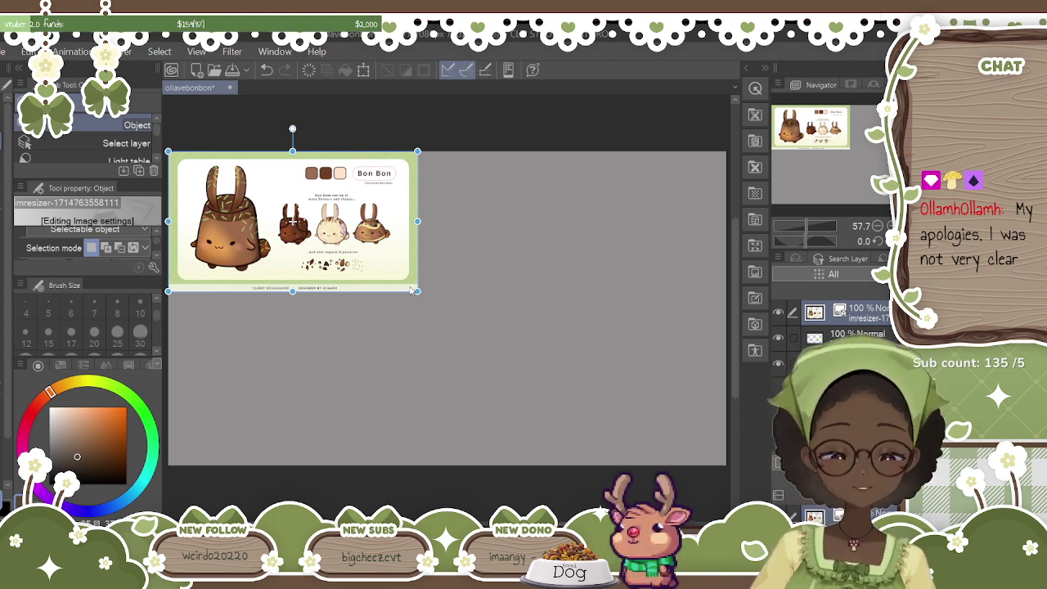
left_click_drag(415, 291, 410, 286)
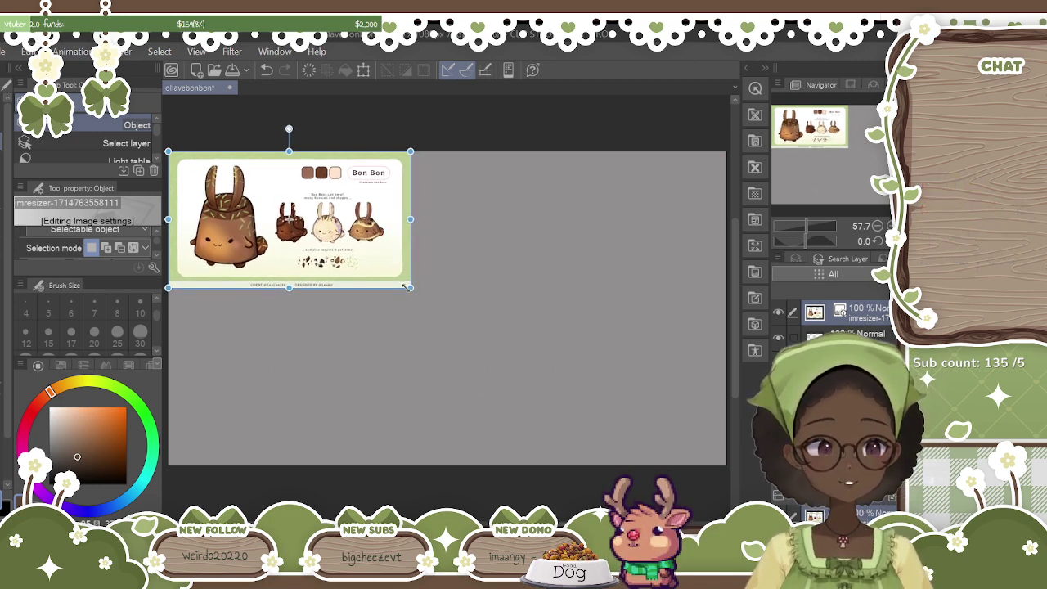
scroll(406, 287, "right", 2)
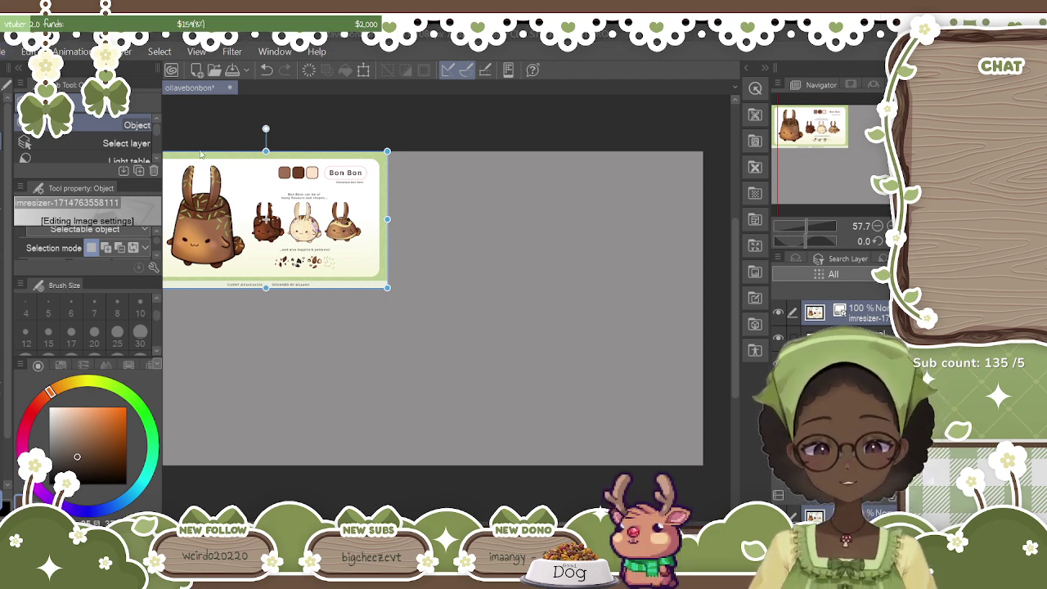
Place the crowned bird line drawing on the canvas and shrink it to a small thumbnail in the canvas's upper-right corner.
left_click_drag(571, 456, 527, 339)
mouse_move(564, 398)
left_mouse_down()
mouse_move(385, 195)
mouse_move(511, 277)
left_mouse_up()
left_click_drag(452, 244, 621, 375)
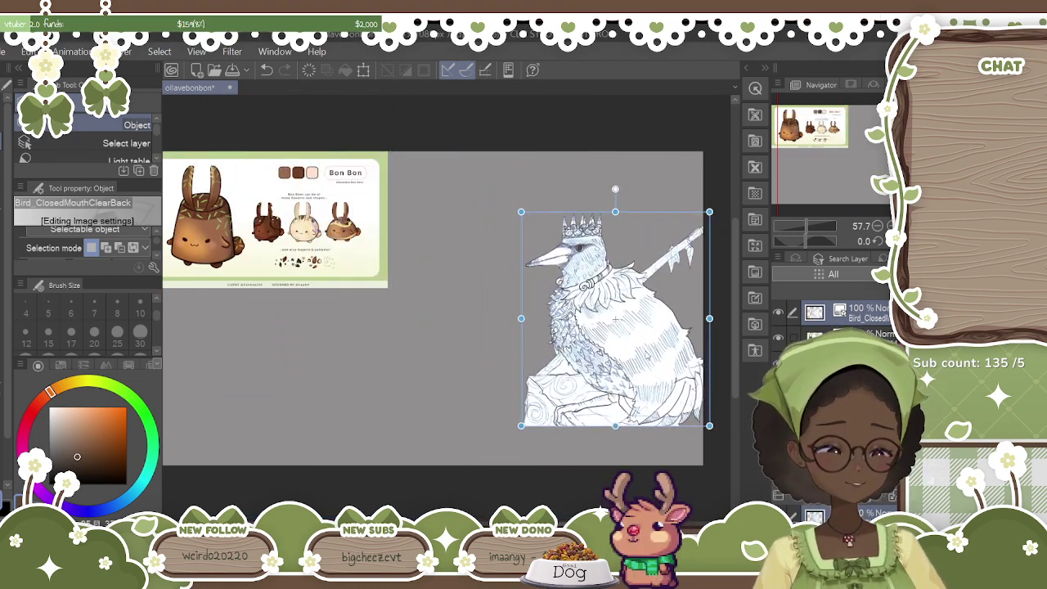
left_click_drag(520, 212, 646, 354)
left_click_drag(669, 391, 663, 194)
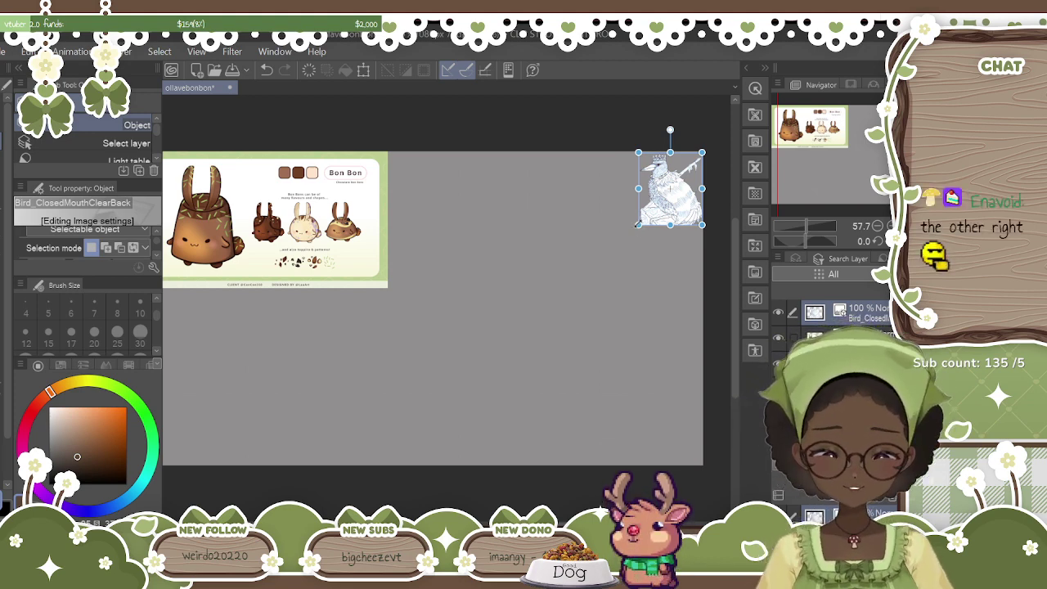
left_click_drag(638, 224, 631, 232)
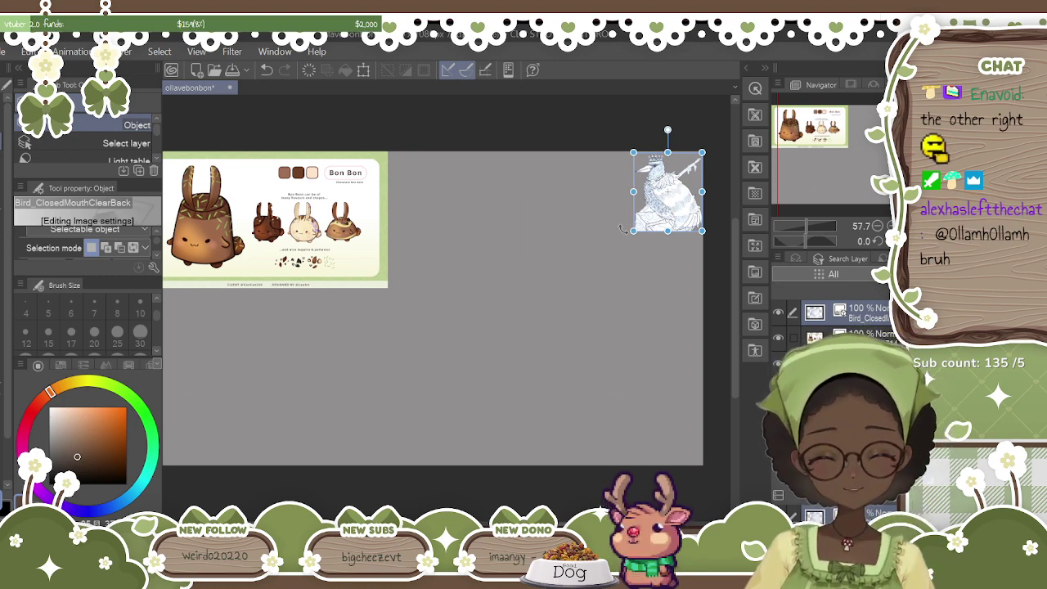
Add a new raster layer above the bird drawing's image layer.
left_click(850, 362)
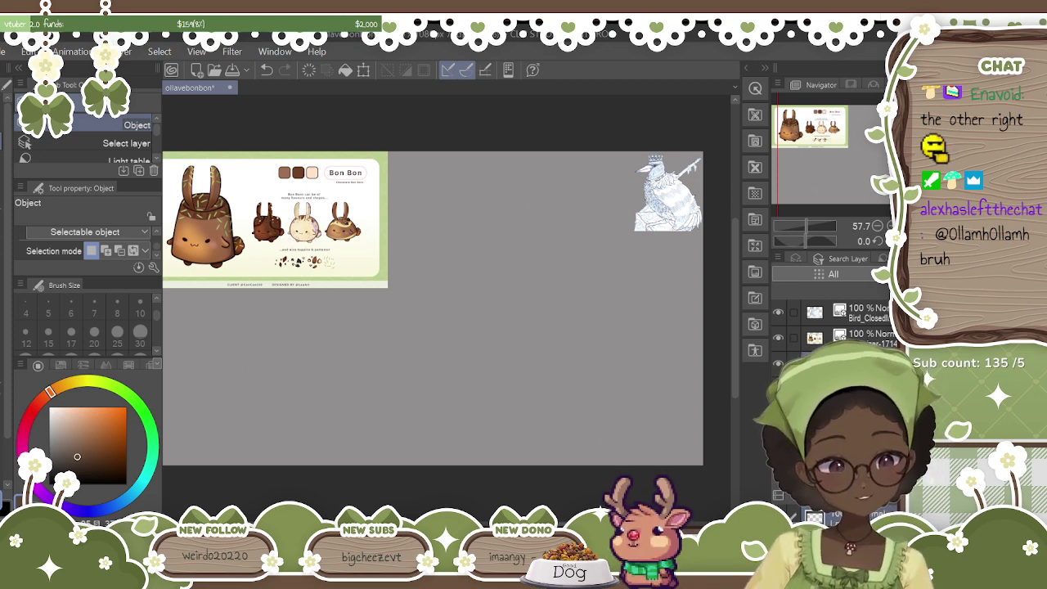
left_click(484, 228)
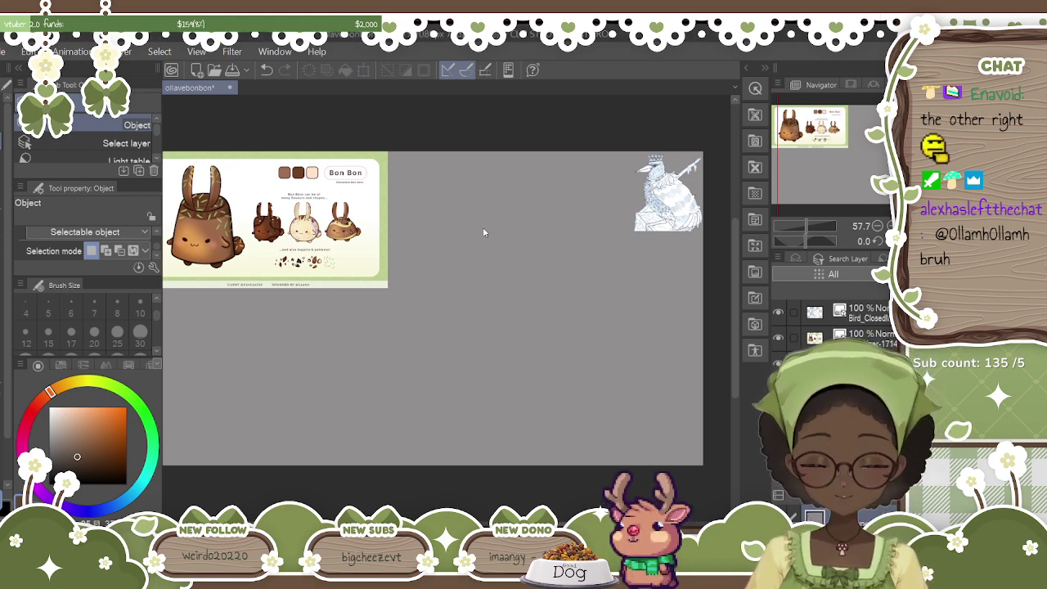
left_click(667, 192)
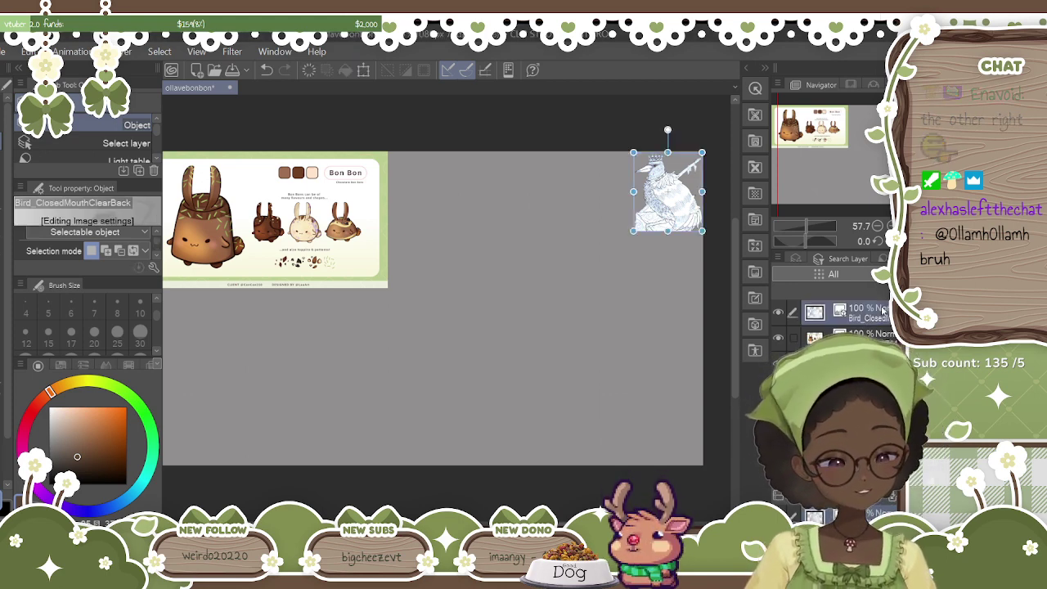
key("ctrl+shift+n")
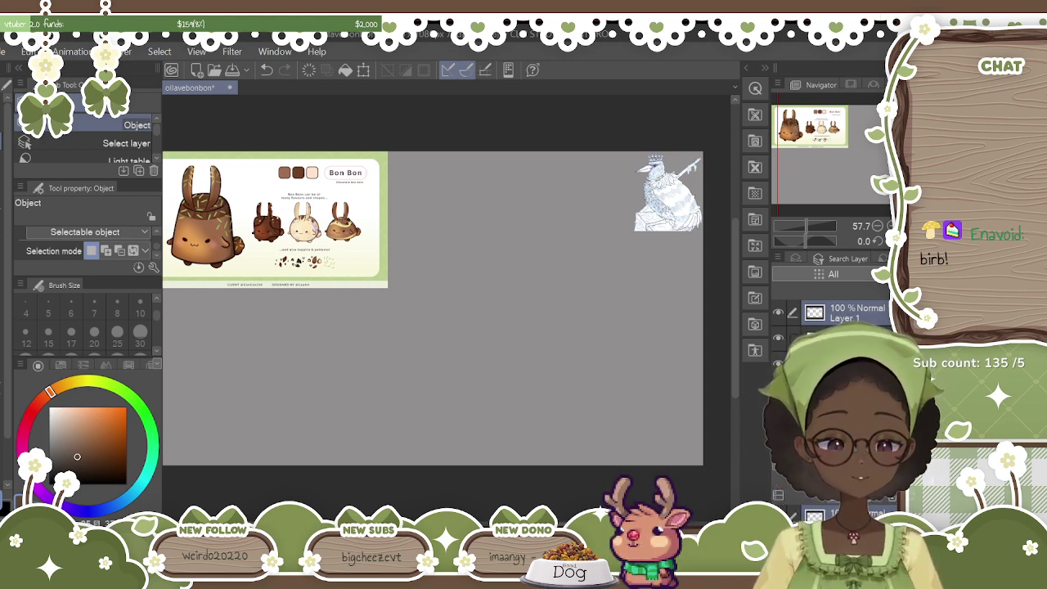
Sample a reddish brown from the cream Bon Bon on the reference sheet and ready the G-pen for drawing.
scroll(446, 309, "left", 2)
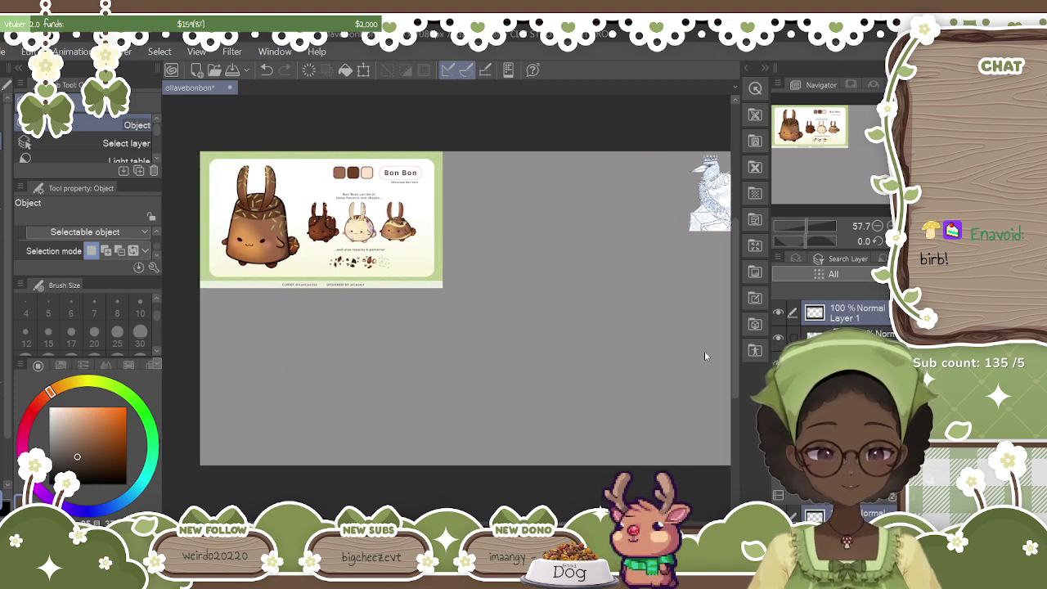
scroll(444, 307, "up", 3)
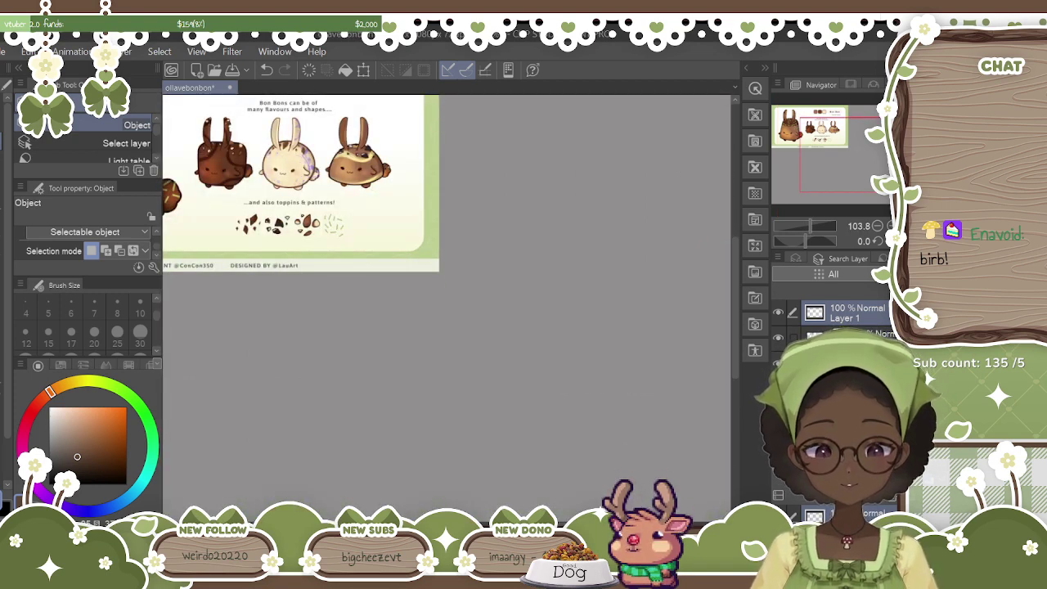
scroll(445, 307, "down", 3)
scroll(445, 308, "up", 1)
scroll(447, 309, "up", 2)
left_click_drag(735, 309, 736, 282)
scroll(446, 308, "left", 3)
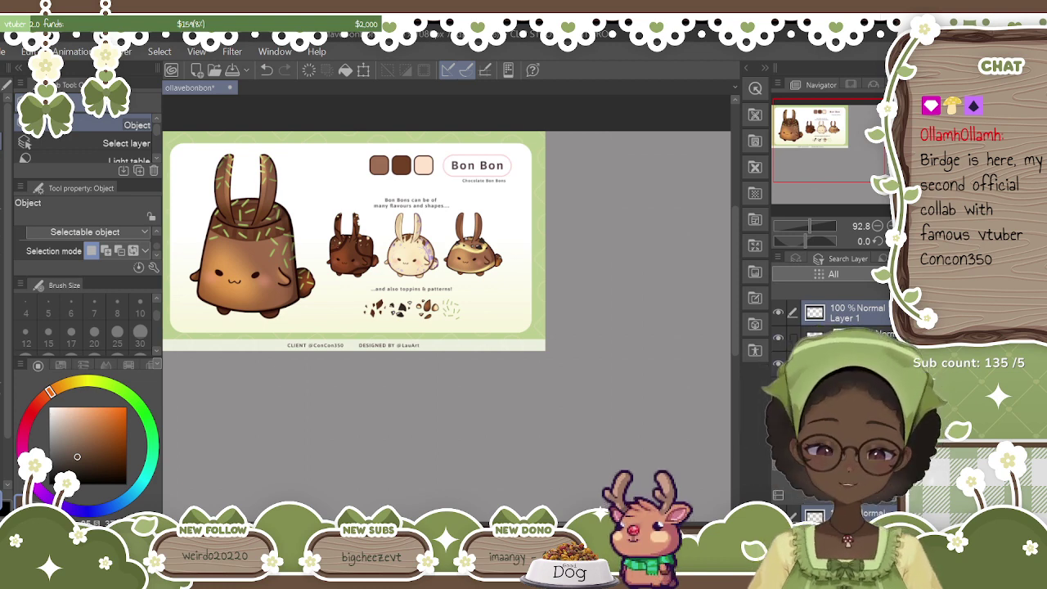
left_click(2, 245)
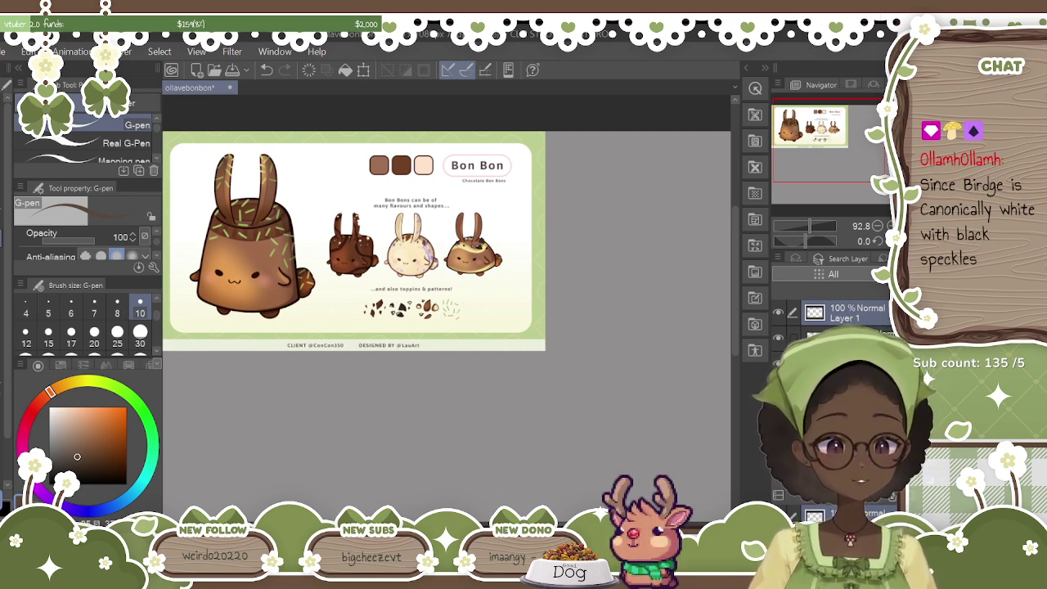
left_click_drag(447, 307, 734, 275)
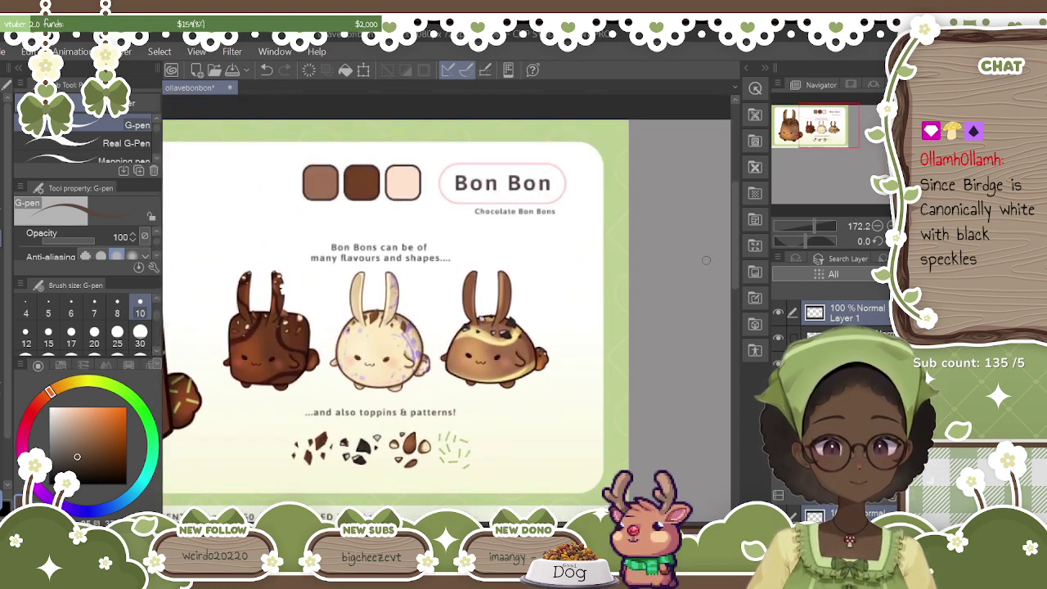
key("i")
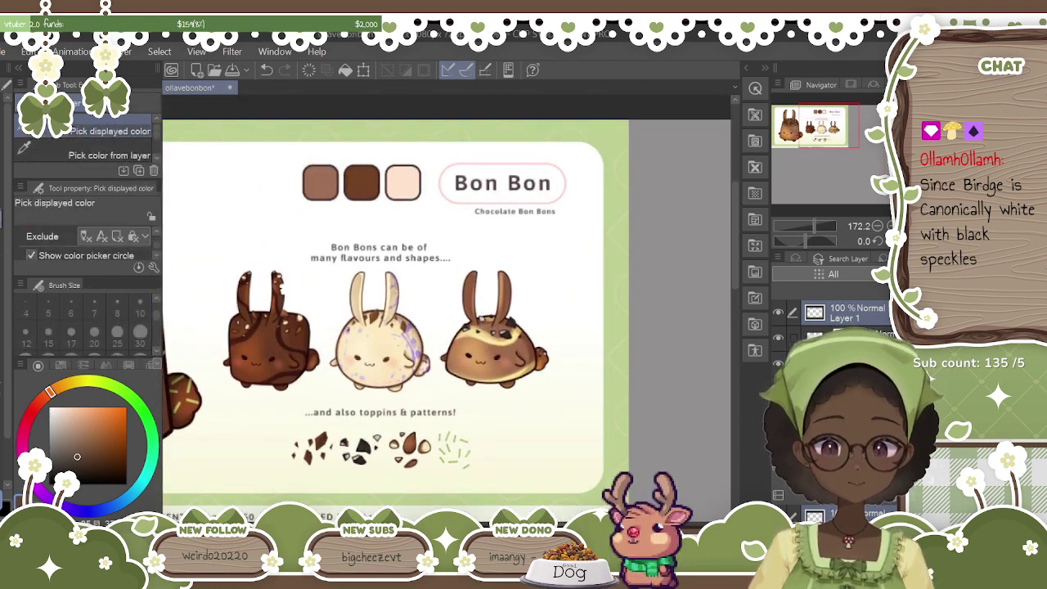
left_click(424, 327)
mouse_move(424, 327)
left_mouse_down()
mouse_move(427, 350)
mouse_move(385, 367)
mouse_move(388, 374)
left_mouse_up()
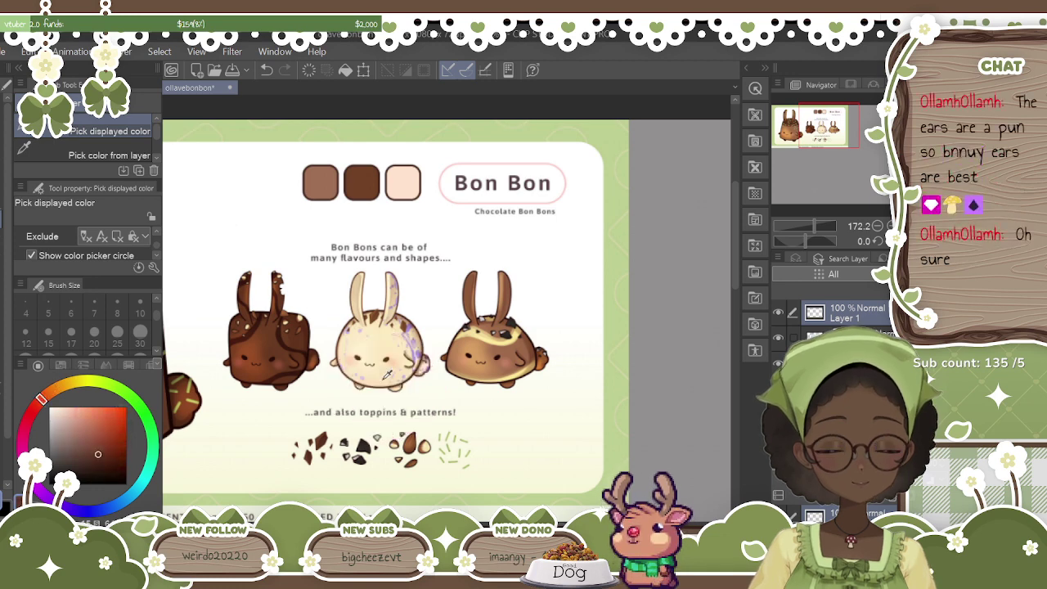
left_click_drag(343, 294, 351, 295)
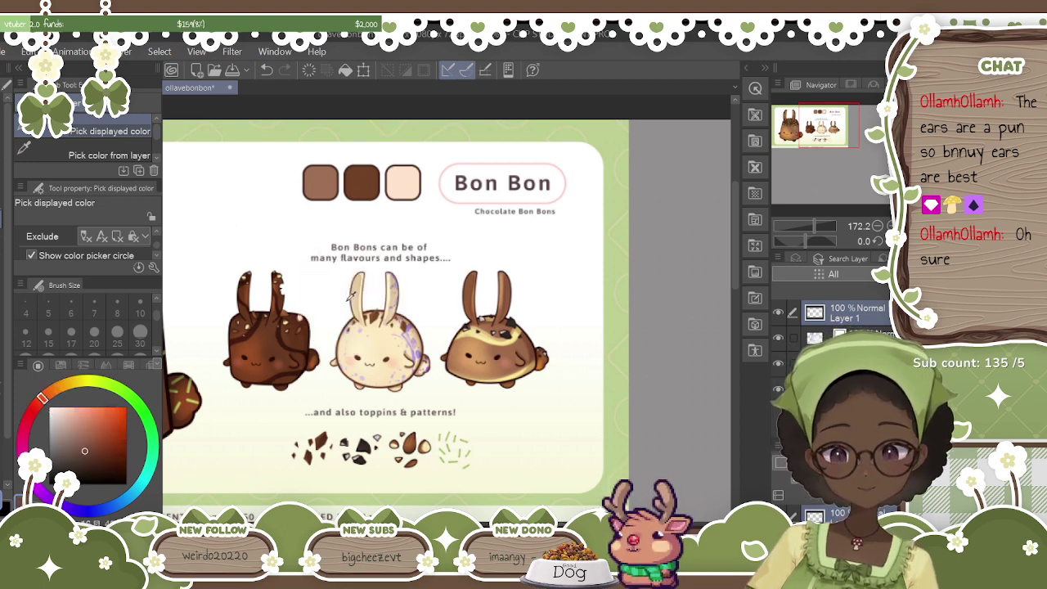
key("p")
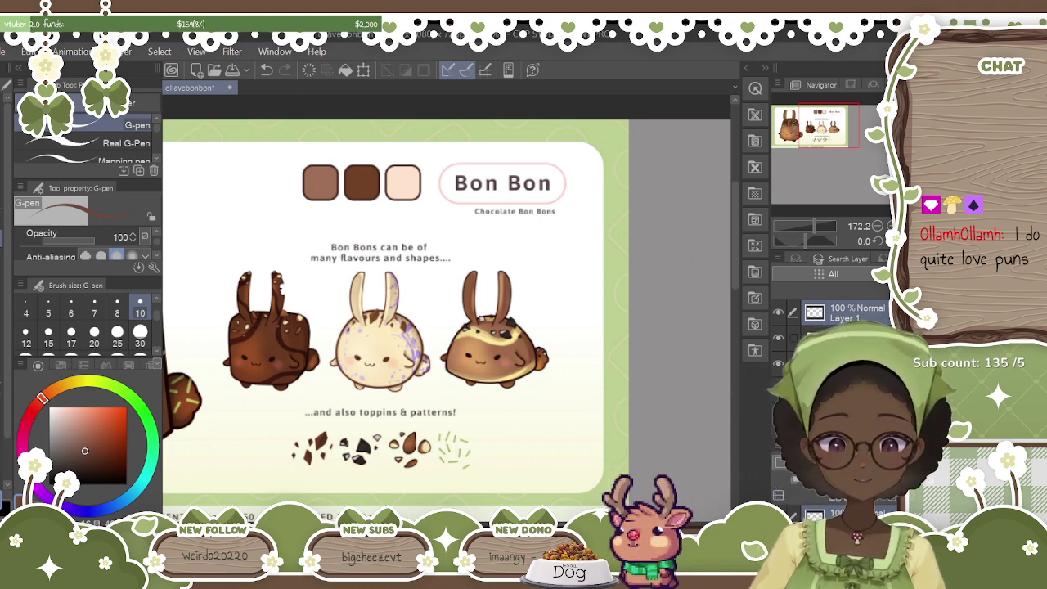
Try tracing the two ears of the cream Bon Bon in brown with the G-pen.
scroll(449, 308, "up", 4)
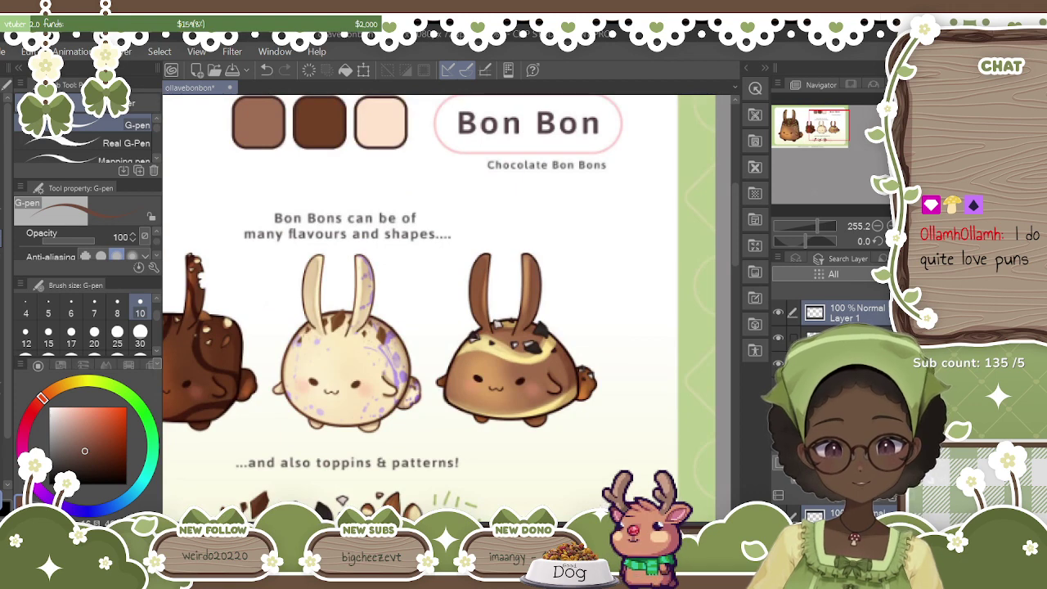
left_click_drag(311, 326, 305, 269)
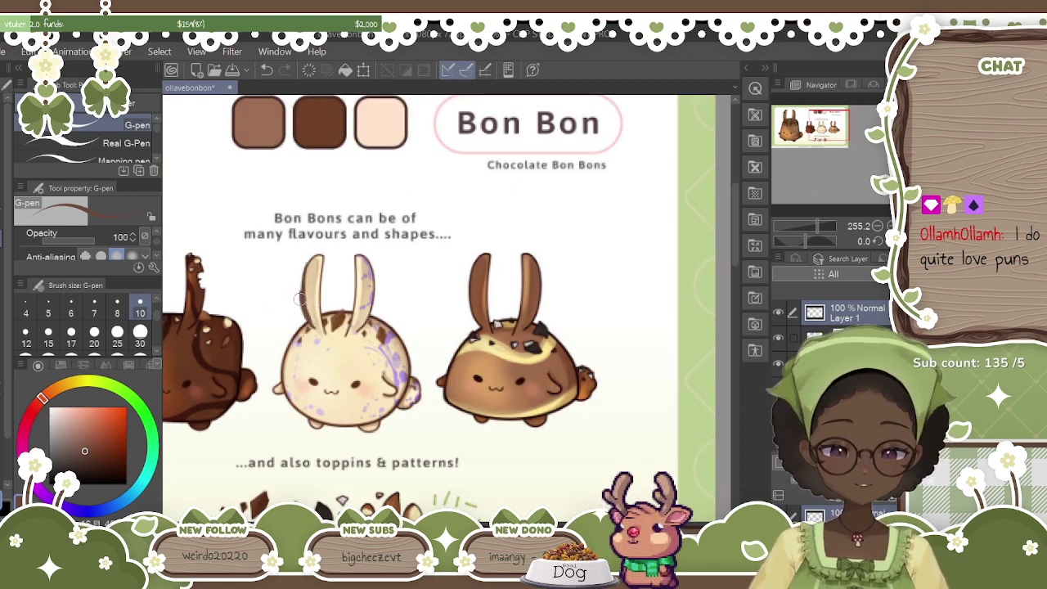
mouse_move(303, 305)
left_mouse_down()
mouse_move(319, 255)
mouse_move(323, 317)
mouse_move(352, 288)
mouse_move(352, 299)
mouse_move(356, 254)
mouse_move(366, 258)
mouse_move(358, 252)
mouse_move(372, 267)
mouse_move(373, 294)
left_mouse_up()
left_click_drag(372, 298, 368, 323)
left_click_drag(369, 306, 365, 335)
mouse_move(370, 319)
left_mouse_down()
mouse_move(368, 333)
mouse_move(342, 312)
mouse_move(351, 315)
left_mouse_up()
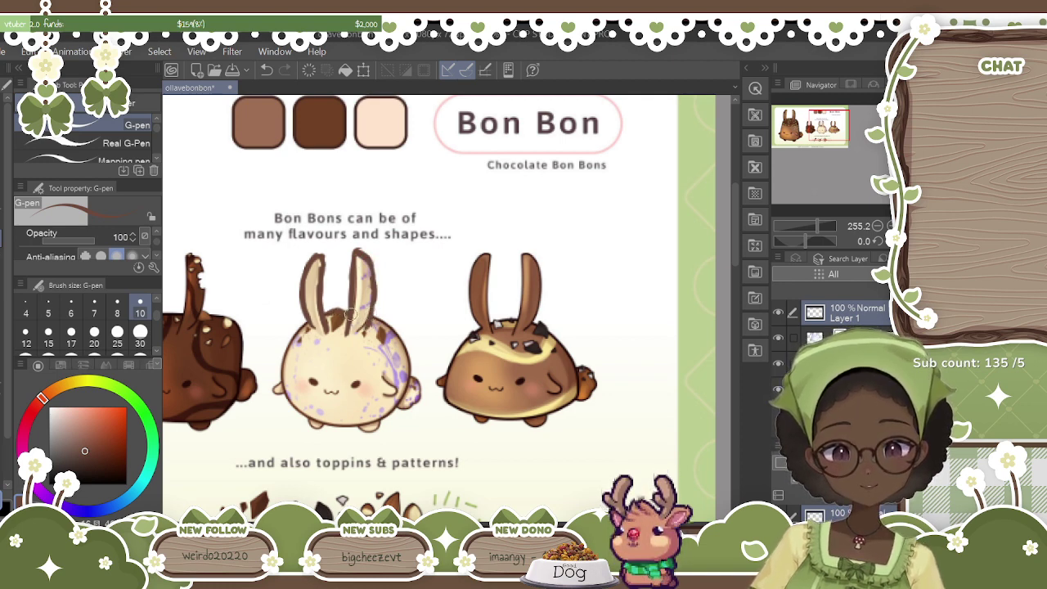
Undo all the brown strokes traced around the cream Bon Bon's ears.
left_click(266, 70)
left_click(266, 70)
left_click(266, 71)
left_click(265, 72)
left_click(266, 71)
left_click(266, 70)
left_click(266, 70)
left_click(266, 71)
left_click(265, 71)
left_click(266, 71)
left_click(265, 72)
left_click(265, 72)
left_click(265, 72)
left_click(265, 72)
left_click(265, 72)
left_click(265, 72)
left_click(265, 72)
left_click(265, 72)
left_click(265, 72)
left_click(265, 72)
left_click(265, 72)
left_click(265, 72)
left_click(265, 71)
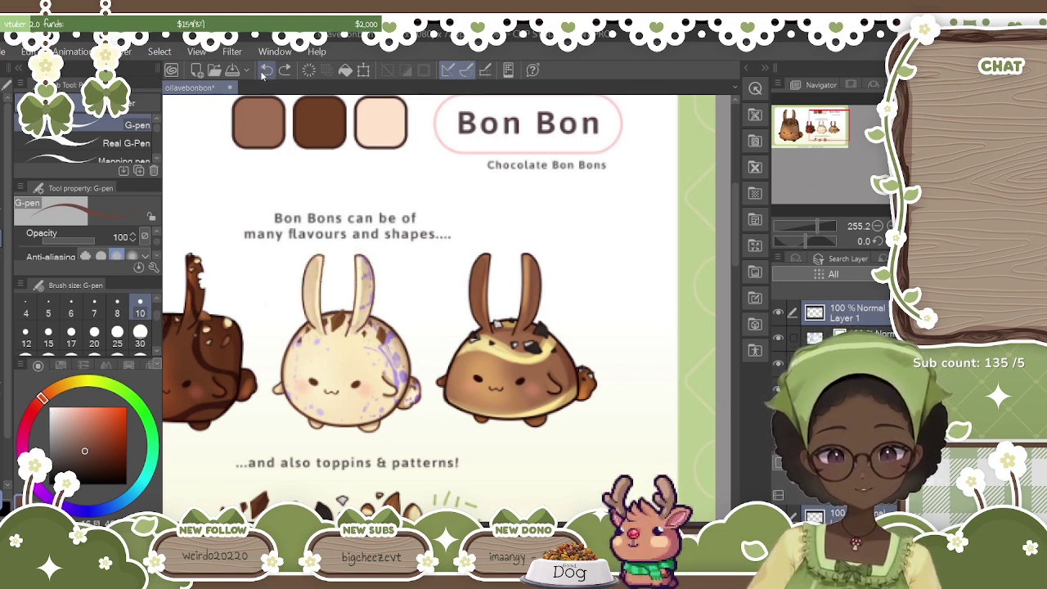
Trace the body outline and both arms of the large chocolate Bon Bon with the brown G-pen.
scroll(448, 307, "left", 5)
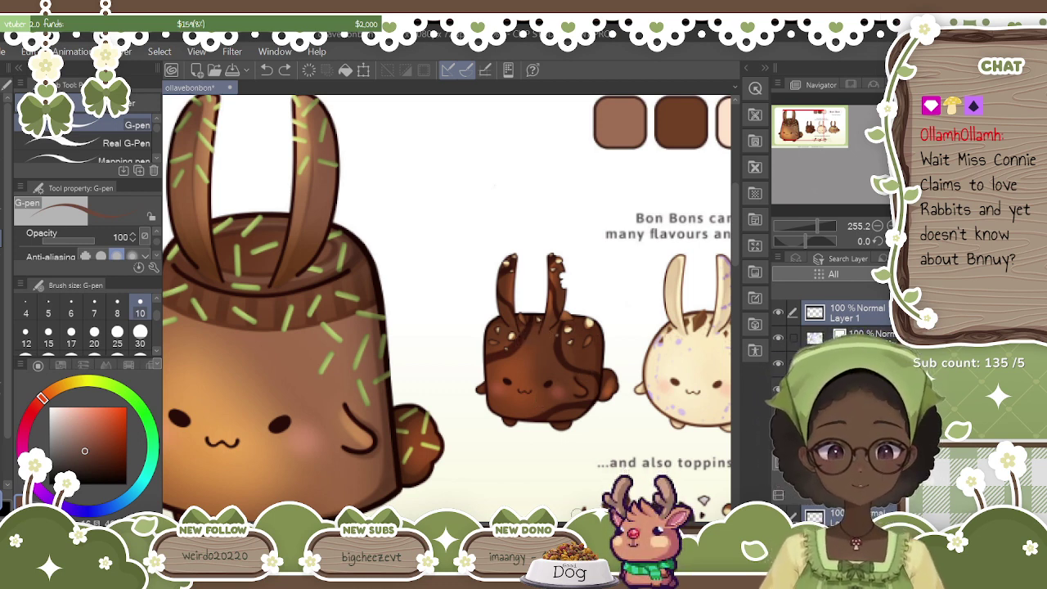
left_click_drag(523, 521, 489, 521)
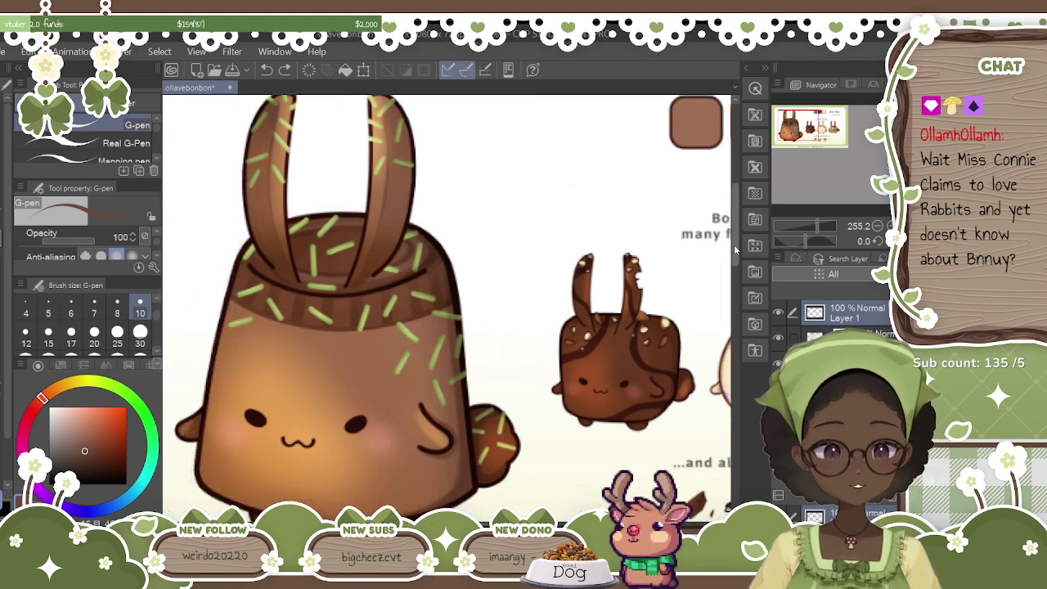
scroll(733, 244, "down", 3)
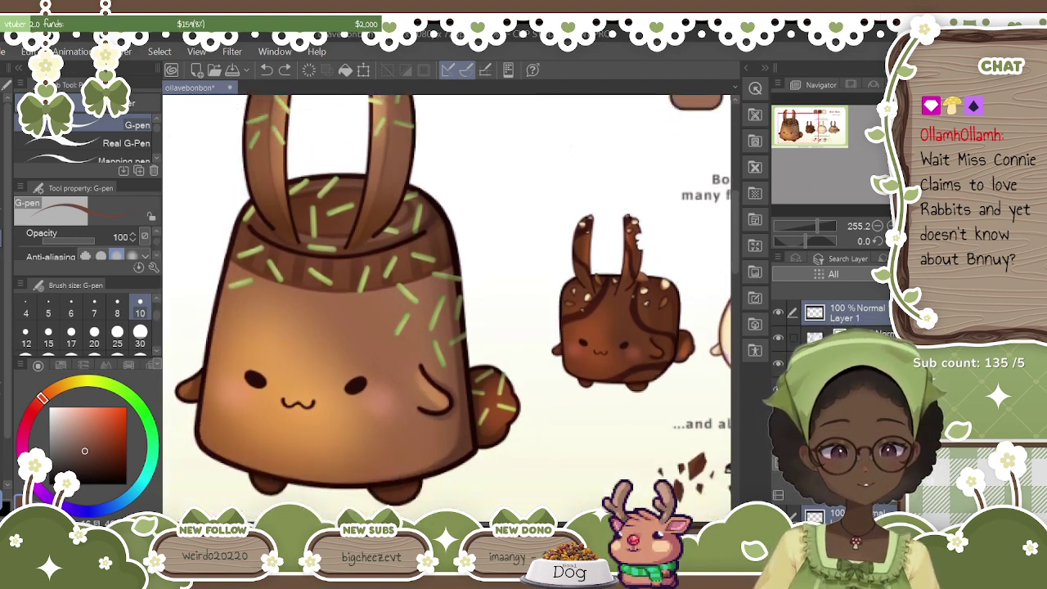
scroll(446, 306, "down", 2)
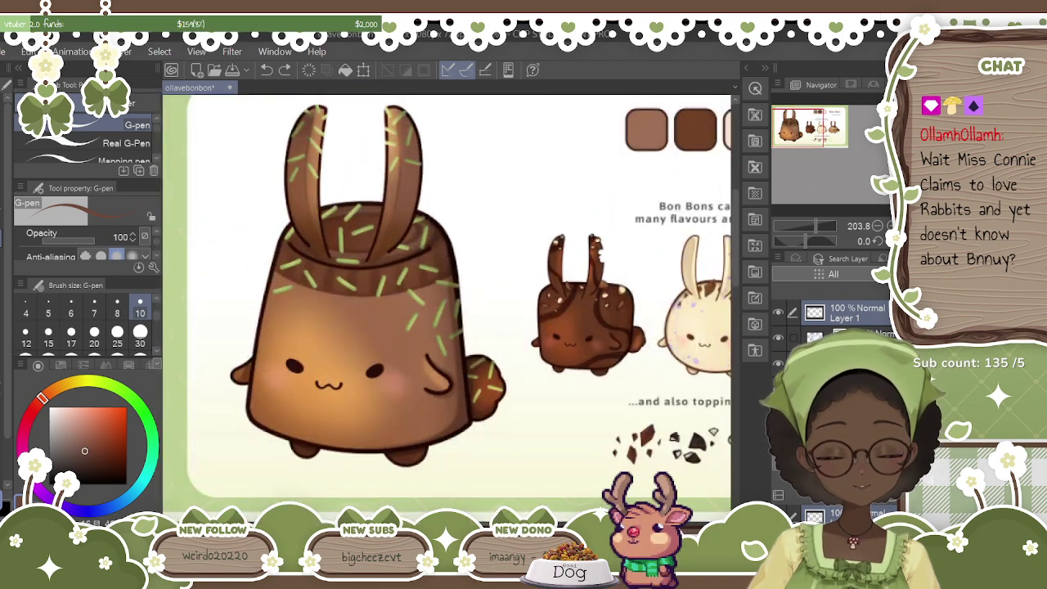
scroll(446, 307, "left", 2)
left_click_drag(733, 273, 734, 266)
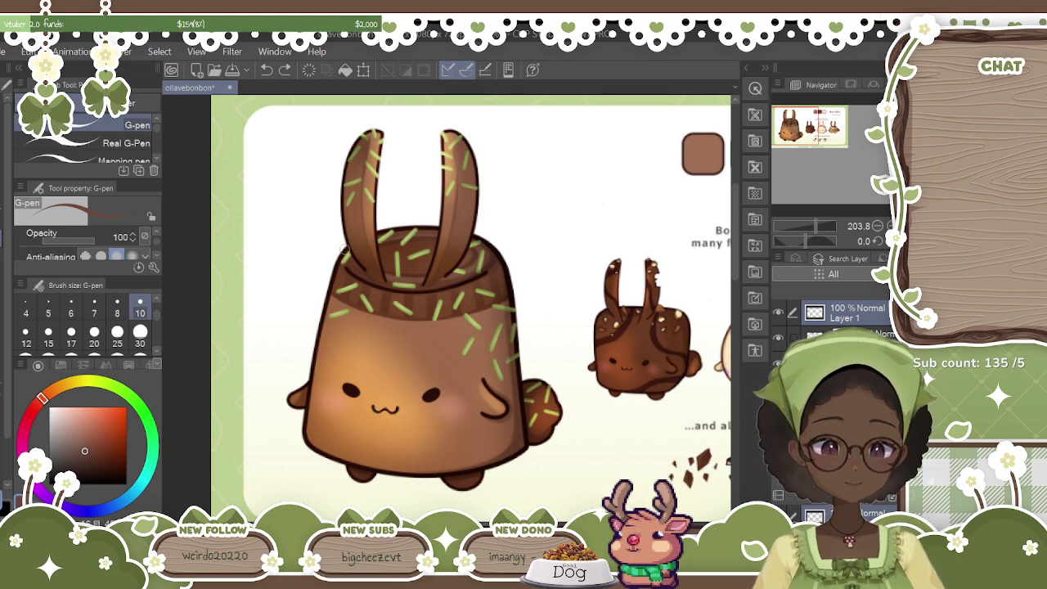
mouse_move(333, 270)
left_mouse_down()
mouse_move(305, 428)
mouse_move(342, 463)
left_mouse_up()
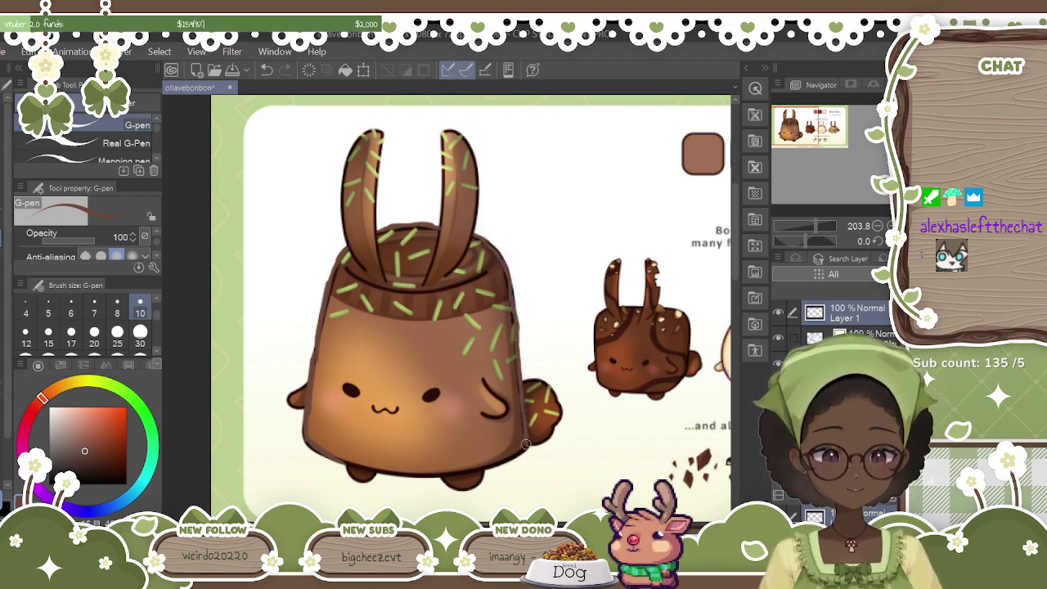
mouse_move(355, 467)
left_mouse_down()
mouse_move(421, 476)
mouse_move(523, 451)
left_mouse_up()
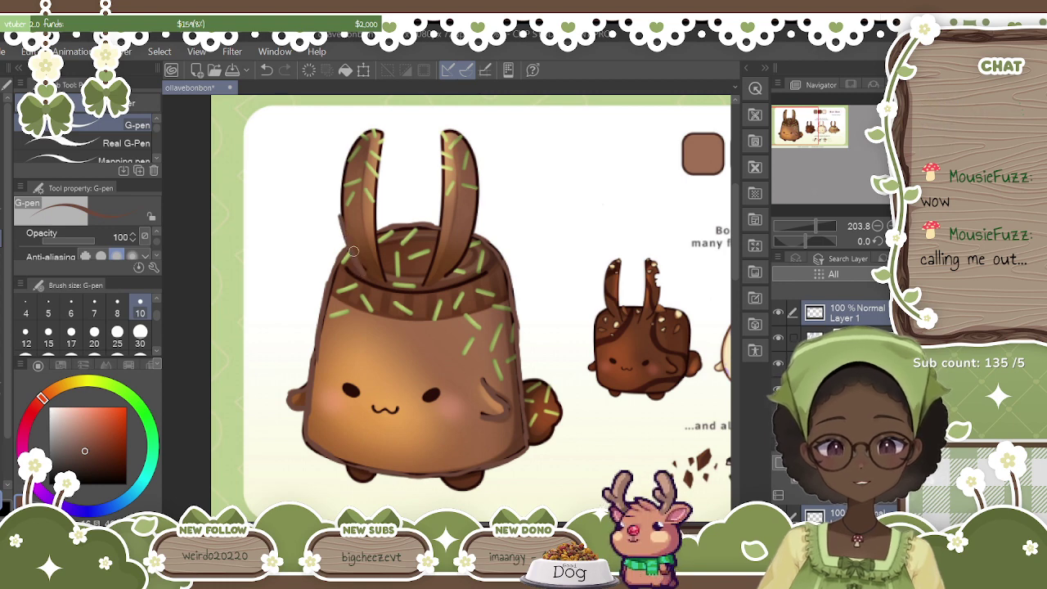
Trace the large Bon Bon's two long ears, the rim on top of its head and its feet.
mouse_move(343, 209)
left_mouse_down()
mouse_move(346, 160)
mouse_move(370, 130)
mouse_move(361, 130)
mouse_move(380, 137)
mouse_move(373, 225)
left_mouse_up()
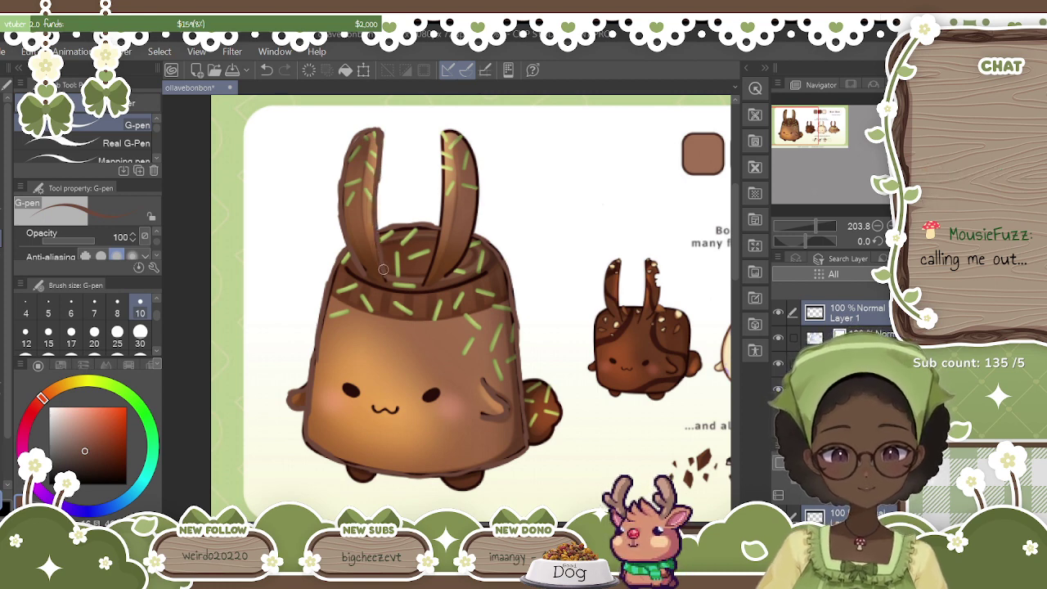
left_click_drag(426, 276, 442, 217)
mouse_move(436, 260)
left_mouse_down()
mouse_move(451, 128)
mouse_move(476, 167)
mouse_move(473, 237)
left_mouse_up()
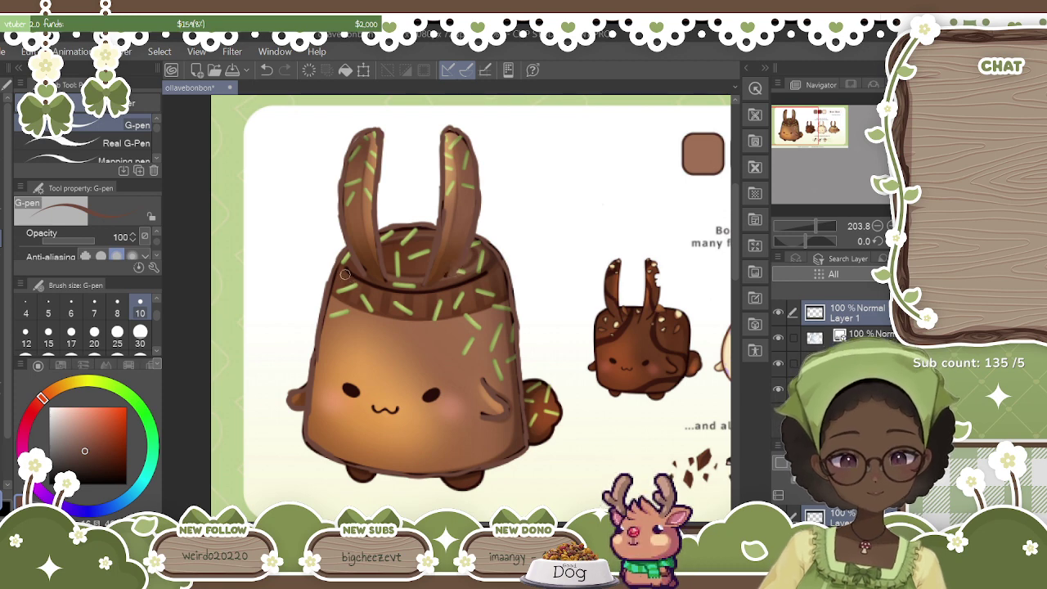
mouse_move(363, 286)
left_mouse_down()
mouse_move(444, 291)
mouse_move(482, 279)
left_mouse_up()
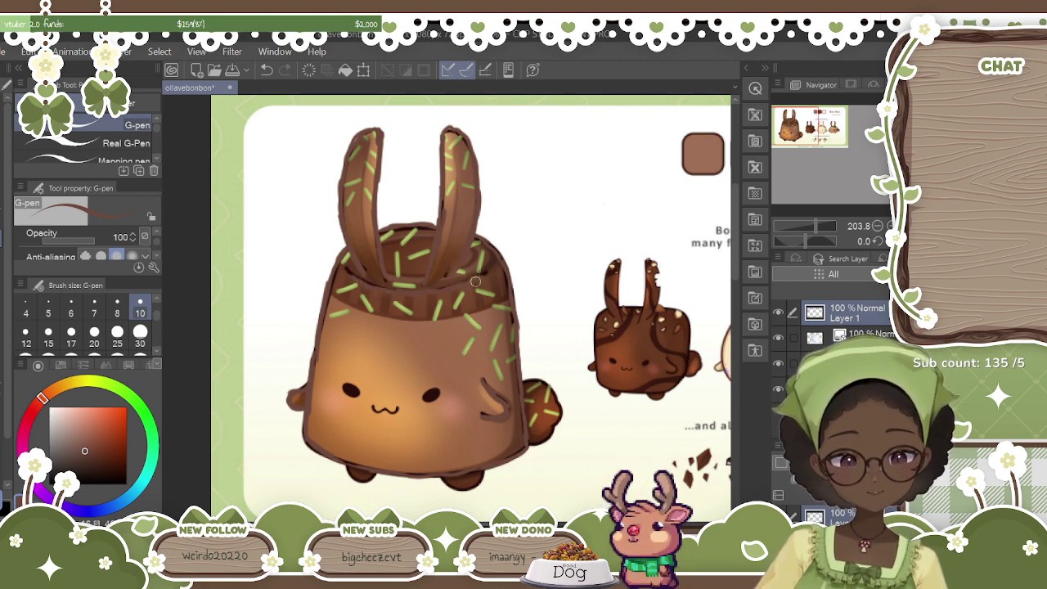
mouse_move(350, 469)
left_mouse_down()
mouse_move(353, 478)
mouse_move(379, 471)
left_mouse_up()
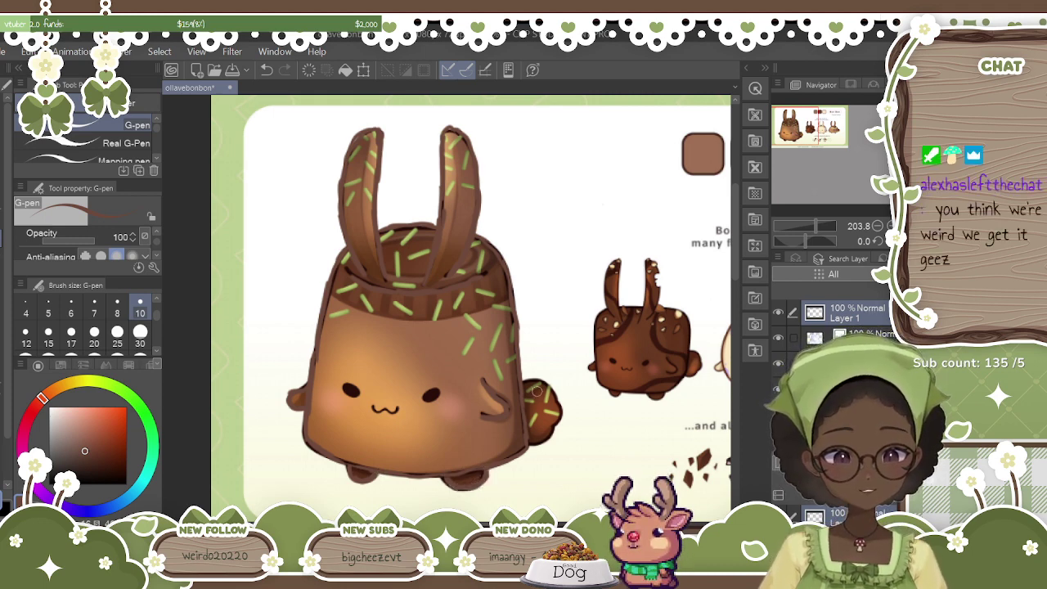
Try tracing the large Bon Bon's round tail, then undo the tail strokes.
mouse_move(531, 380)
left_mouse_down()
mouse_move(558, 405)
mouse_move(548, 440)
mouse_move(534, 440)
left_mouse_up()
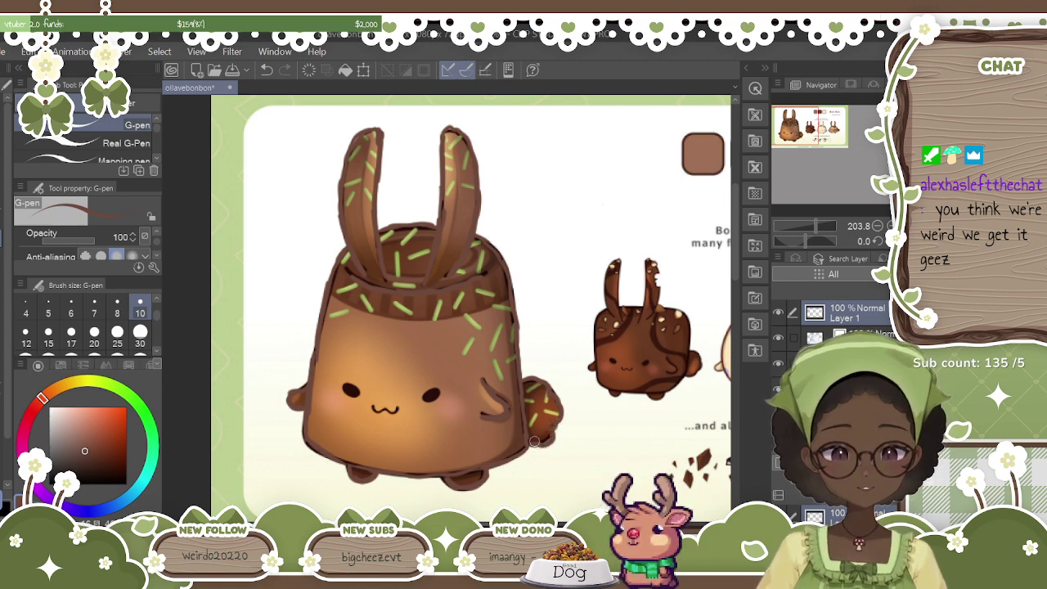
left_click(267, 70)
left_click(266, 71)
left_click(266, 70)
left_click(267, 70)
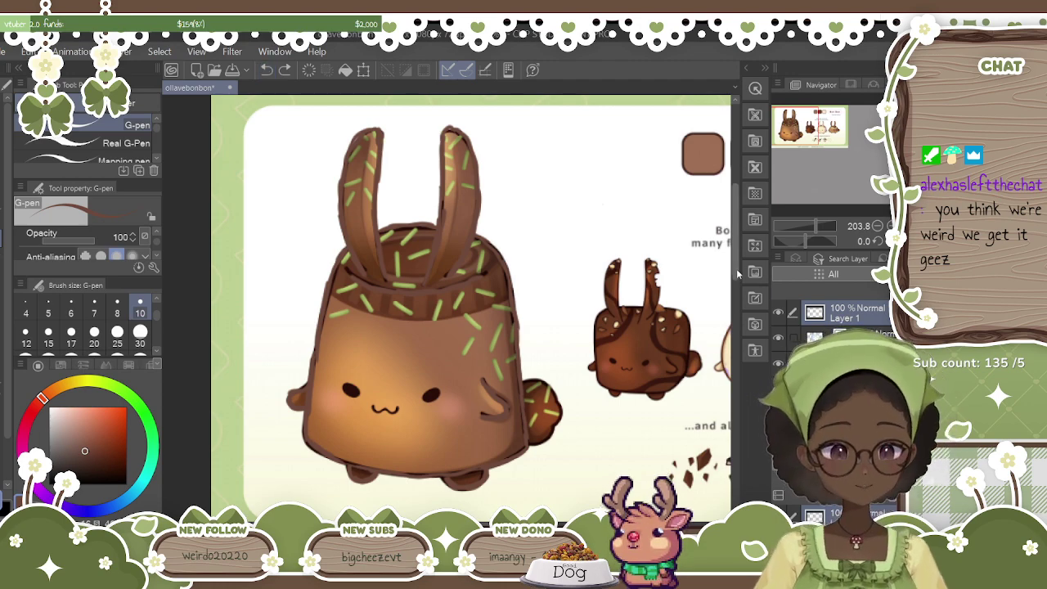
scroll(736, 282, "down", 5)
left_click_drag(815, 226, 810, 225)
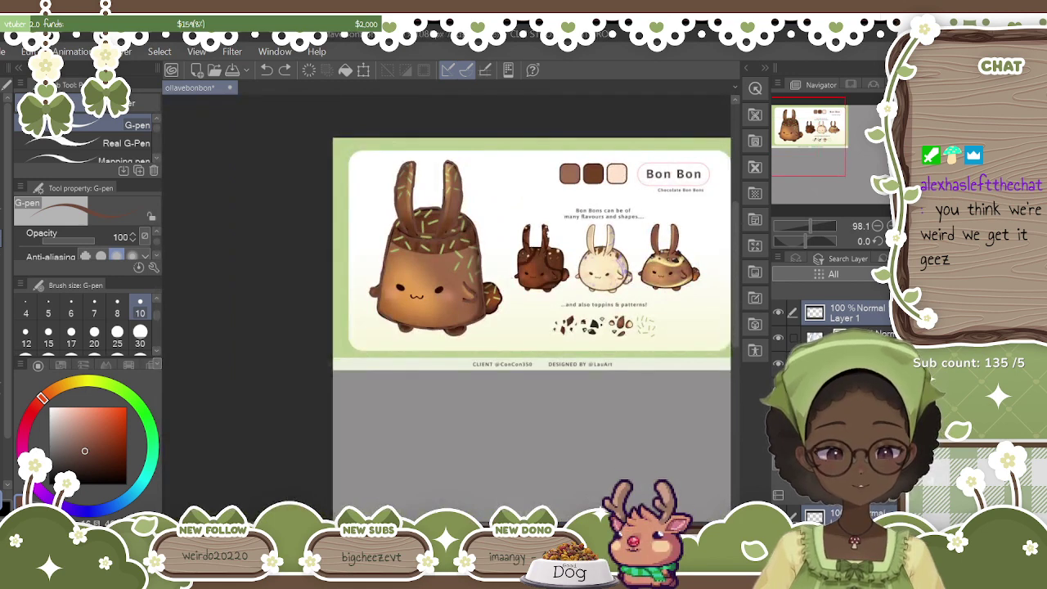
scroll(446, 310, "right", 8)
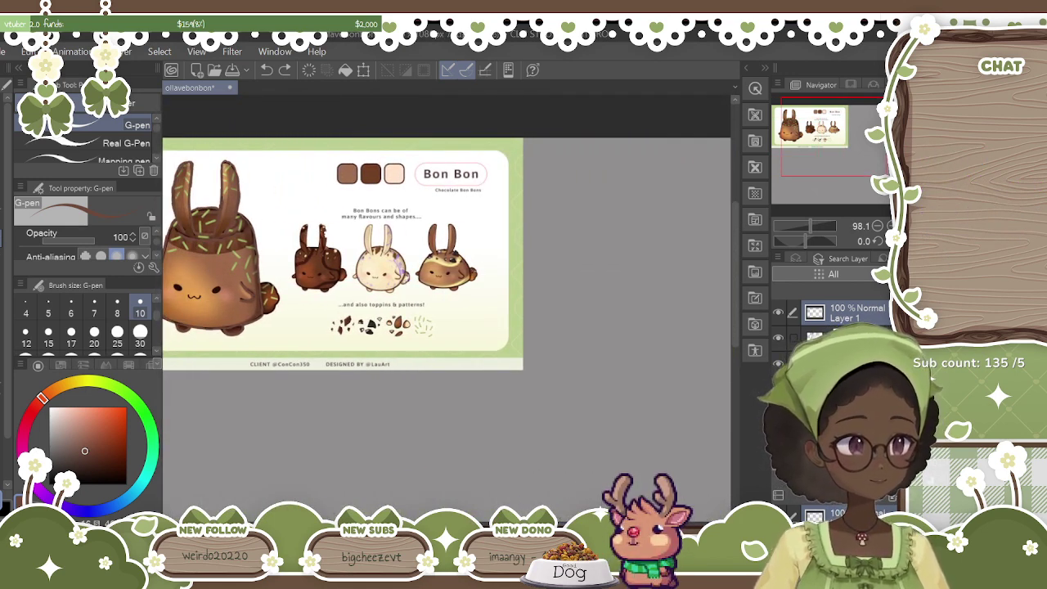
Lasso-select the traced outline of the large Bon Bon on Layer 1.
left_click_drag(810, 226, 807, 225)
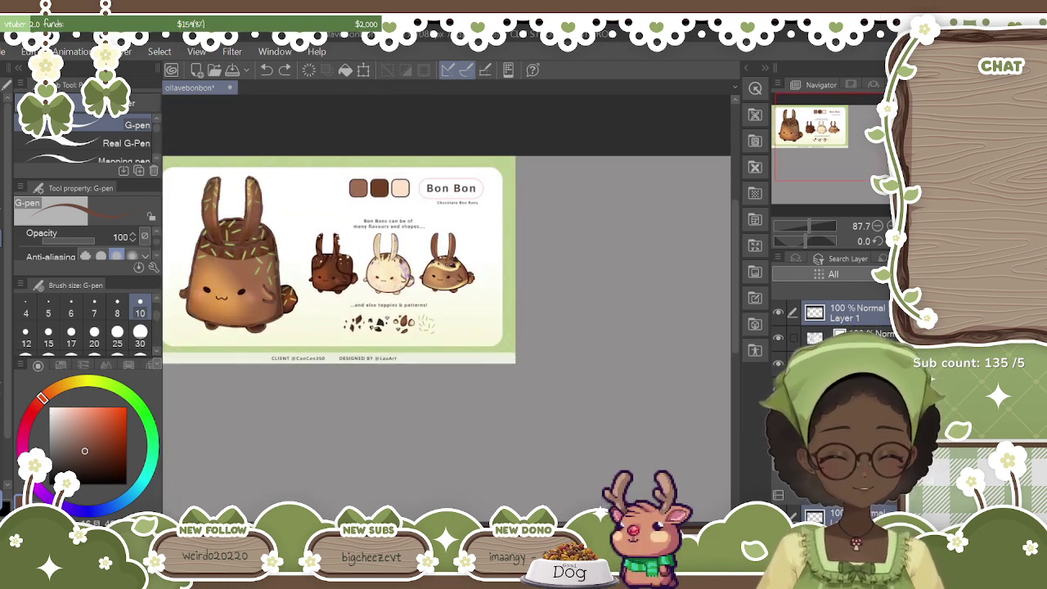
scroll(447, 311, "right", 4)
left_click_drag(735, 327, 736, 352)
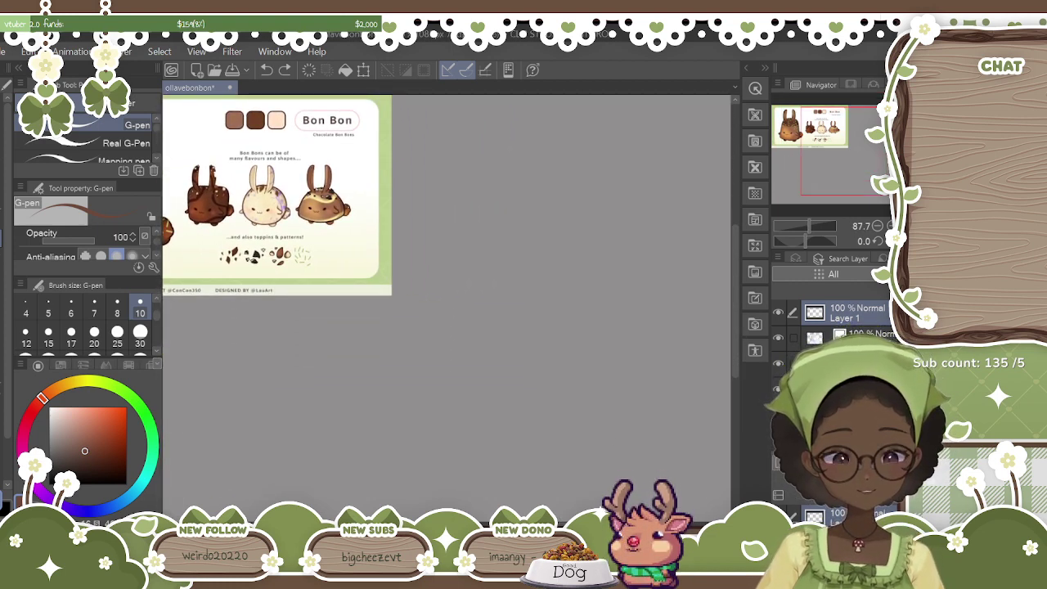
left_click_drag(808, 225, 806, 225)
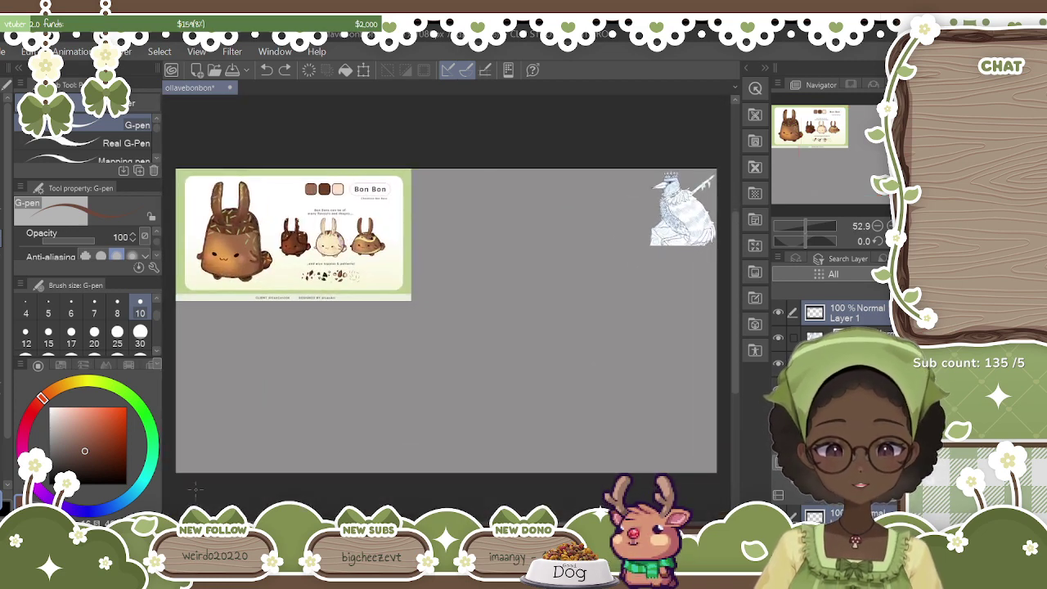
left_click(2, 180)
mouse_move(260, 156)
left_mouse_down()
mouse_move(216, 155)
mouse_move(280, 356)
mouse_move(254, 141)
left_mouse_up()
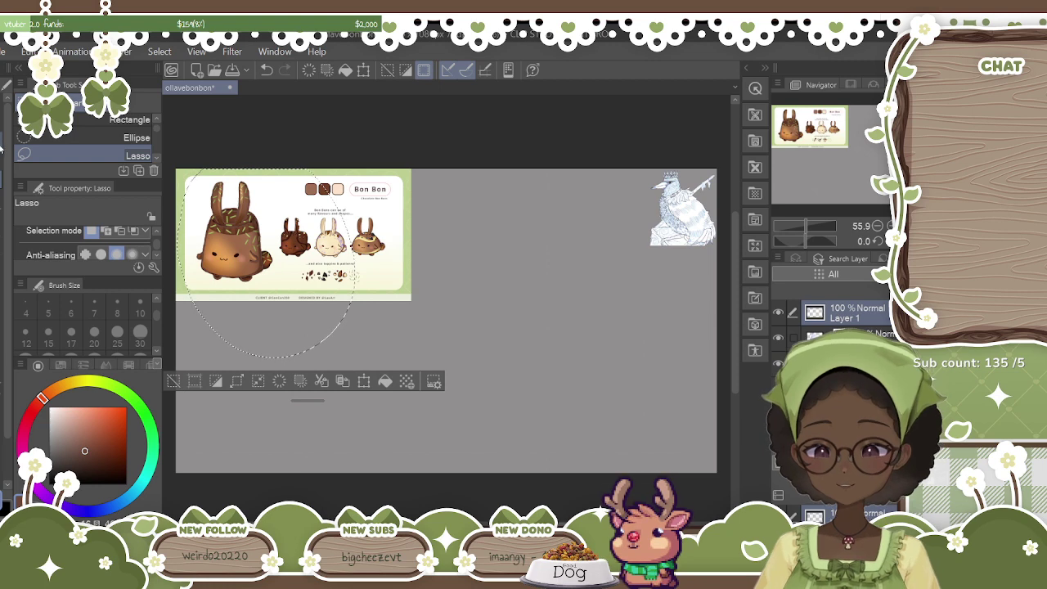
Try moving and resizing the selected Bon Bon outline in the empty canvas area, then undo the transformation.
left_click(364, 381)
left_click_drag(303, 274, 578, 385)
left_click_drag(465, 286, 354, 168)
left_click_drag(497, 357, 330, 335)
left_click(268, 70)
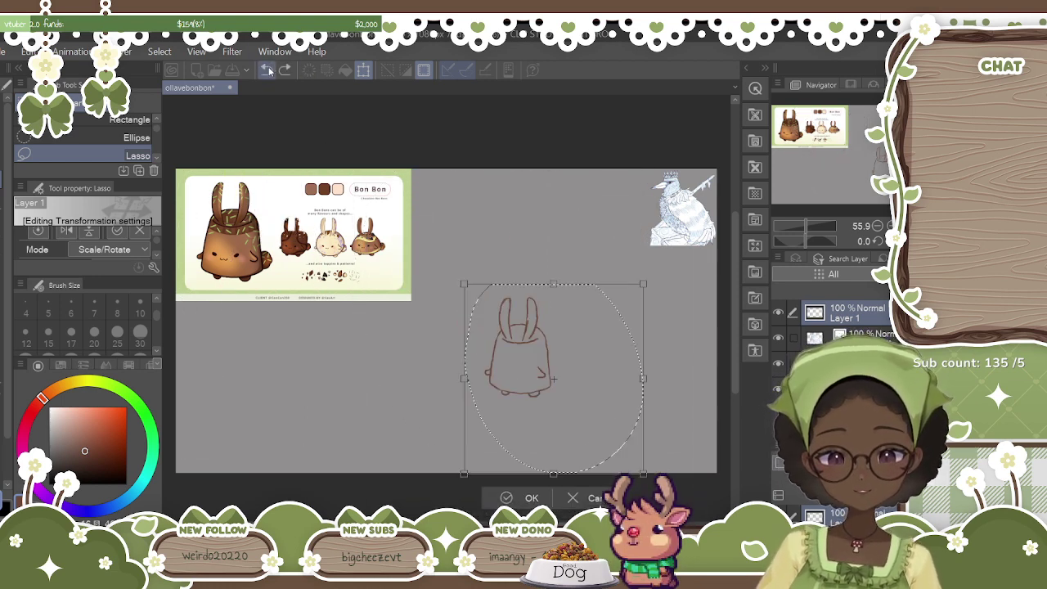
left_click(268, 71)
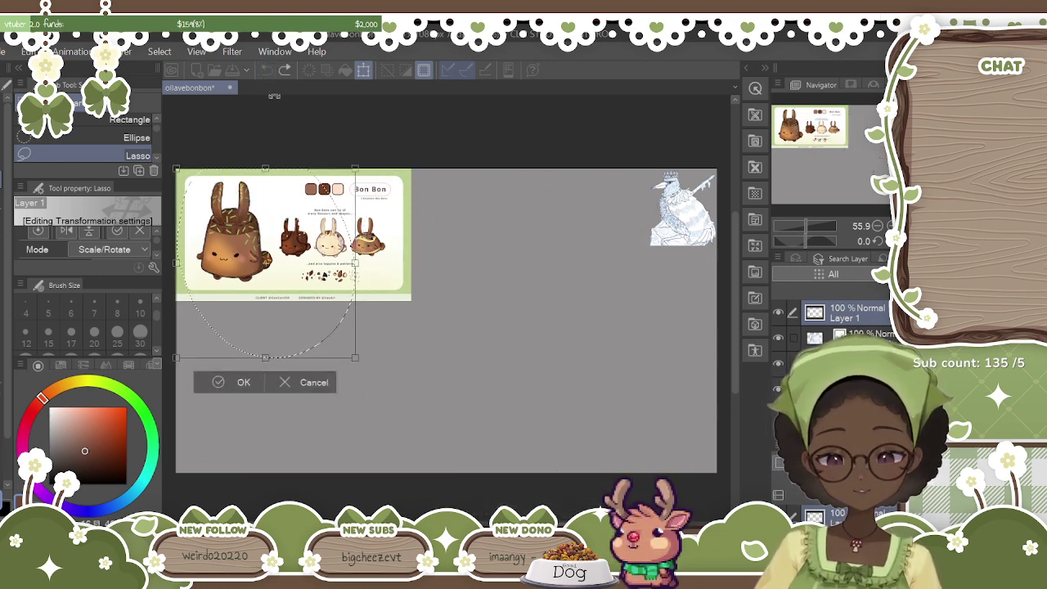
Trace the large Bon Bon's eyes and mouth with the brown G-pen at size 10.
key("ctrl+plus")
key("ctrl+plus")
key("ctrl+plus")
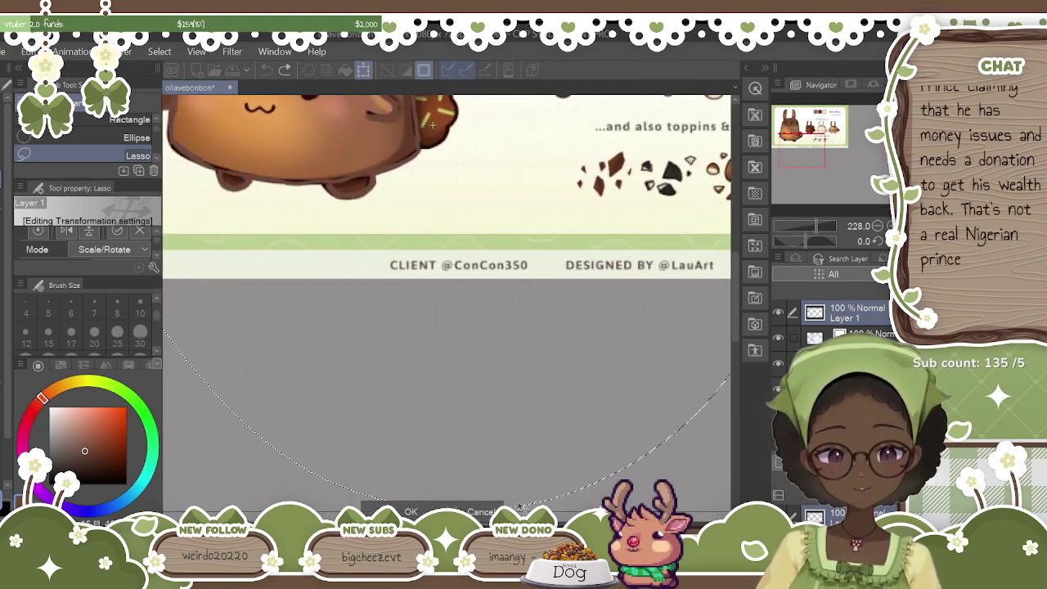
left_click_drag(737, 288, 736, 243)
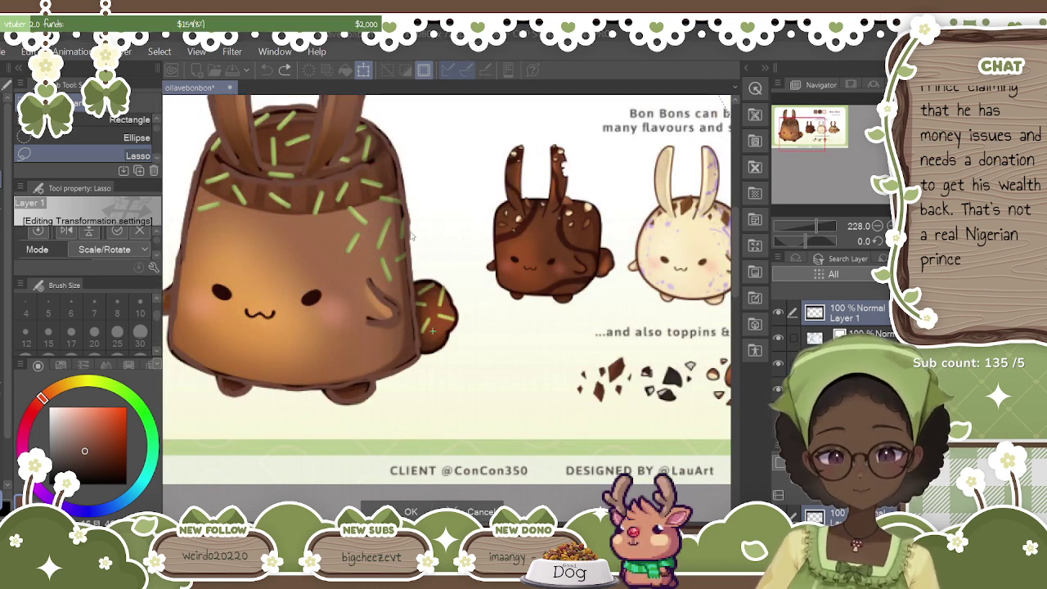
key("Return")
key("p")
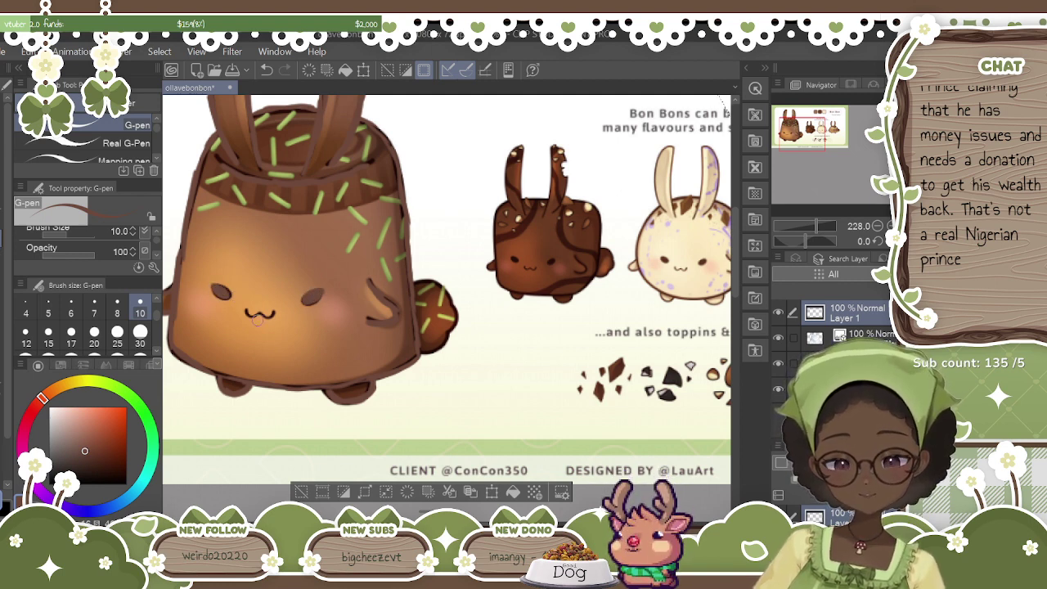
left_click_drag(246, 313, 274, 310)
left_click(267, 70)
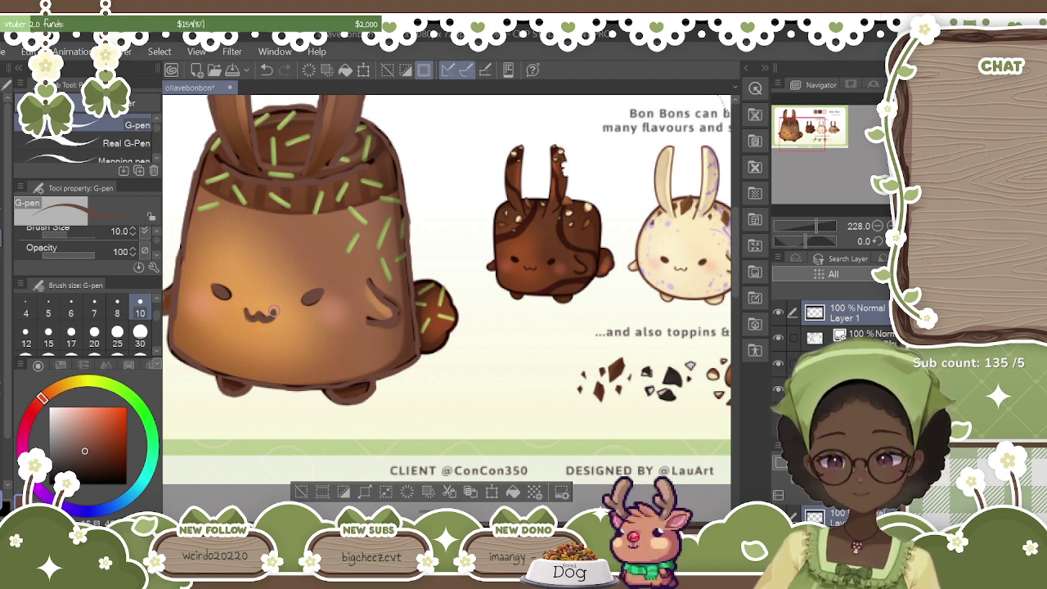
Transform the selected Bon Bon sketch, moving it off the large reference Bon Bon toward the empty canvas area and enlarging it.
key("m")
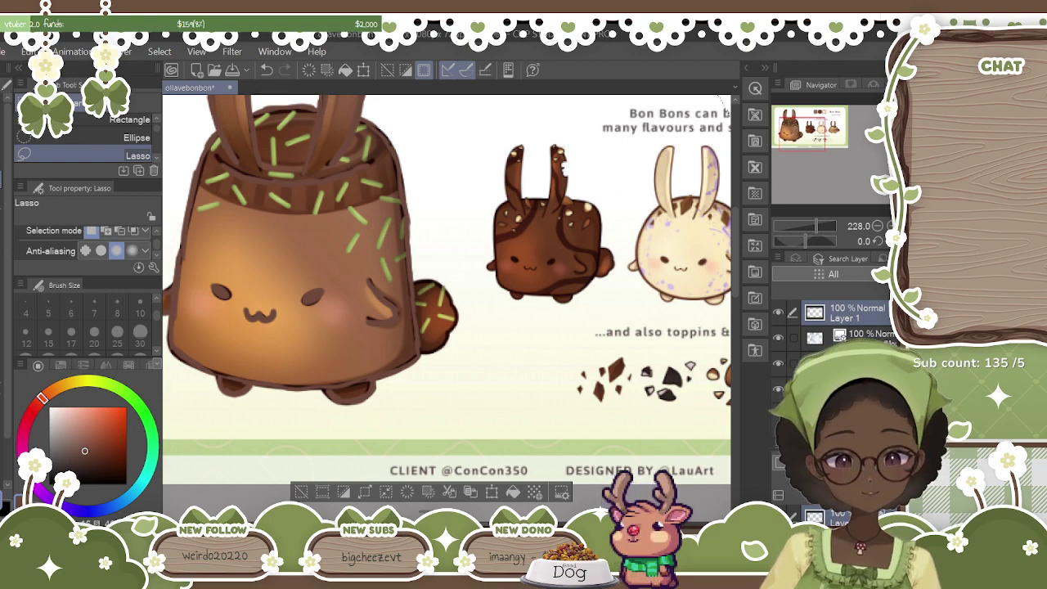
scroll(447, 308, "down", 4)
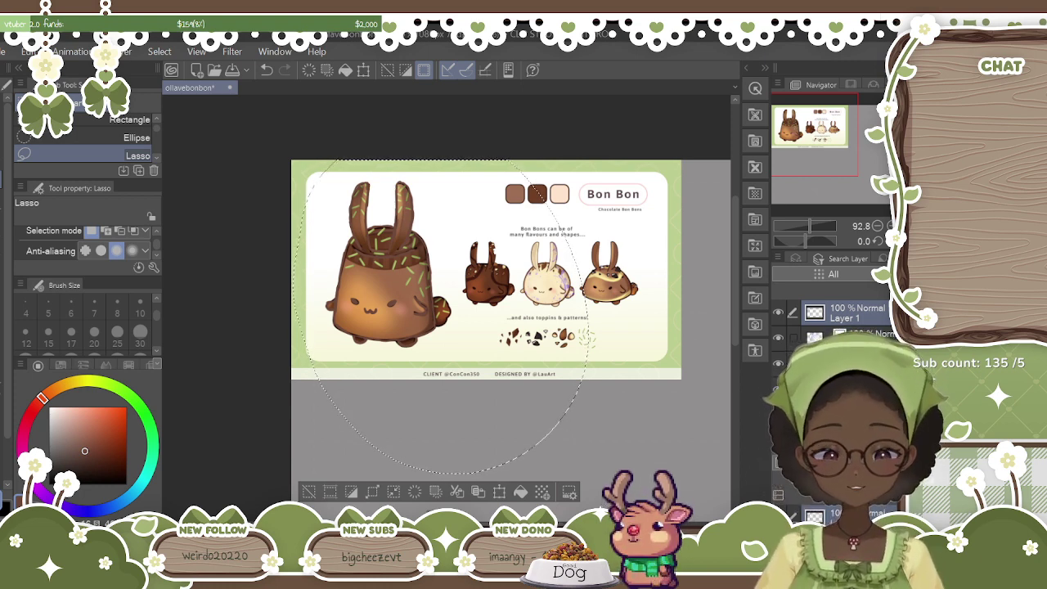
key("ctrl+t")
left_click_drag(585, 298, 438, 298)
left_click_drag(736, 320, 736, 338)
left_click_drag(571, 213, 594, 213)
left_click_drag(476, 518, 570, 519)
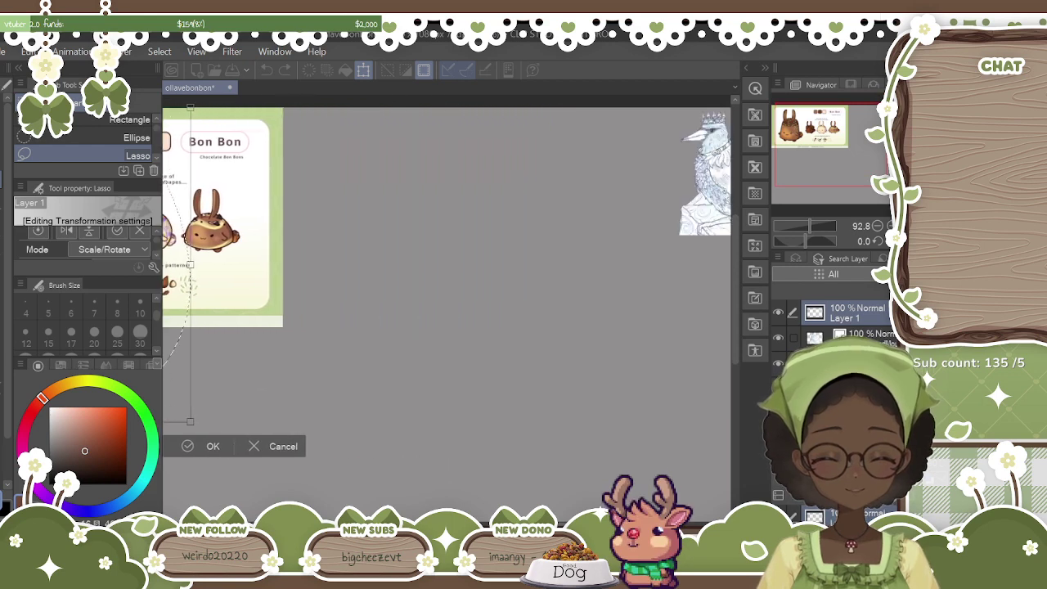
left_click_drag(737, 342, 736, 359)
key("ctrl+minus")
left_click_drag(273, 301, 460, 384)
left_click_drag(366, 274, 291, 193)
left_click_drag(423, 331, 520, 373)
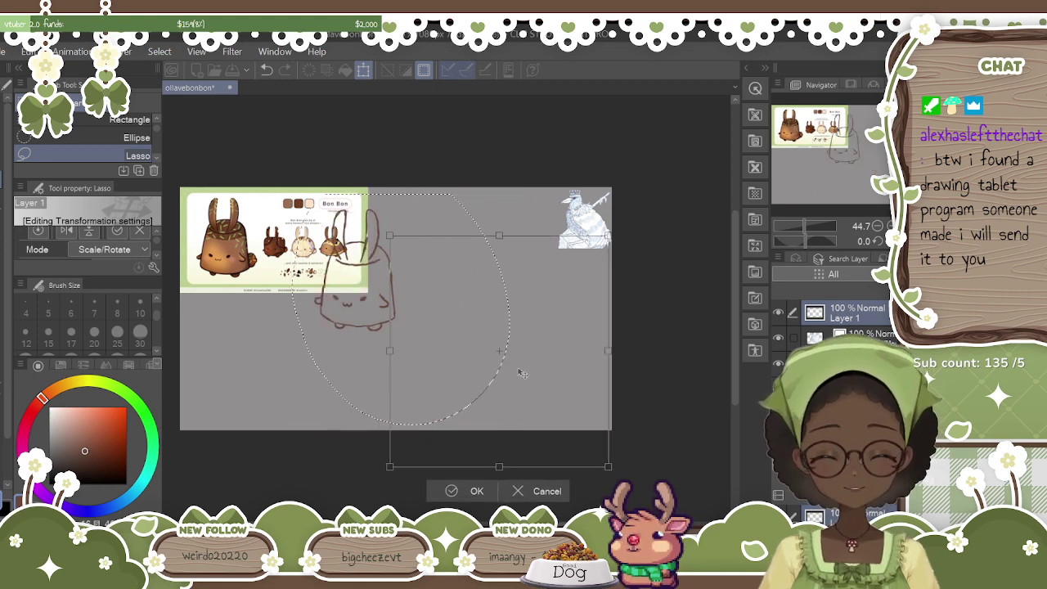
Enlarge the Bon Bon sketch further, place it between the reference sheet and the bird drawing, and deselect it.
left_click_drag(391, 236, 217, 136)
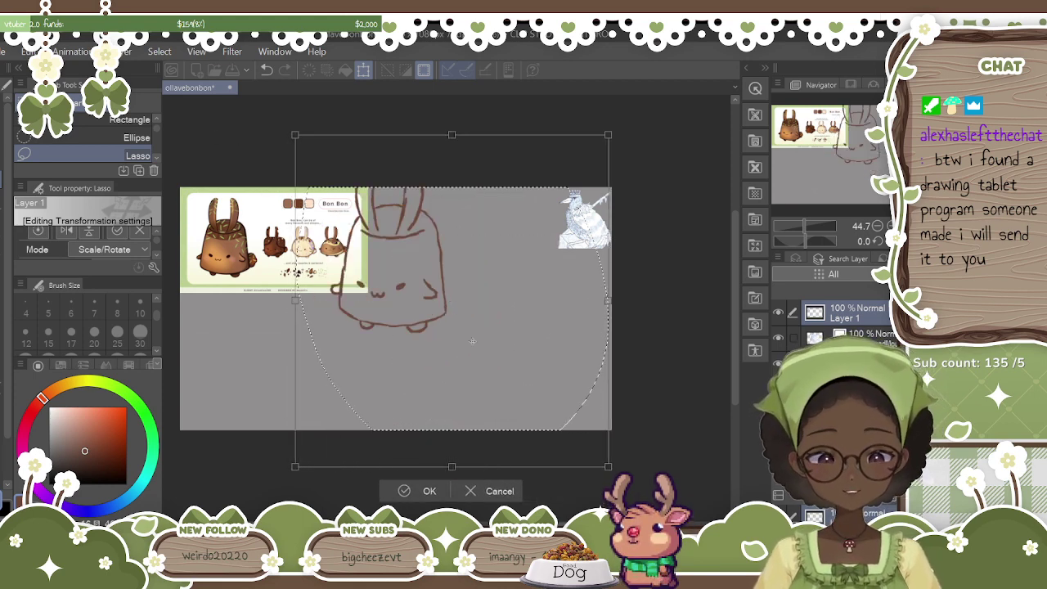
mouse_move(445, 325)
left_mouse_down()
mouse_move(478, 384)
mouse_move(465, 367)
left_mouse_up()
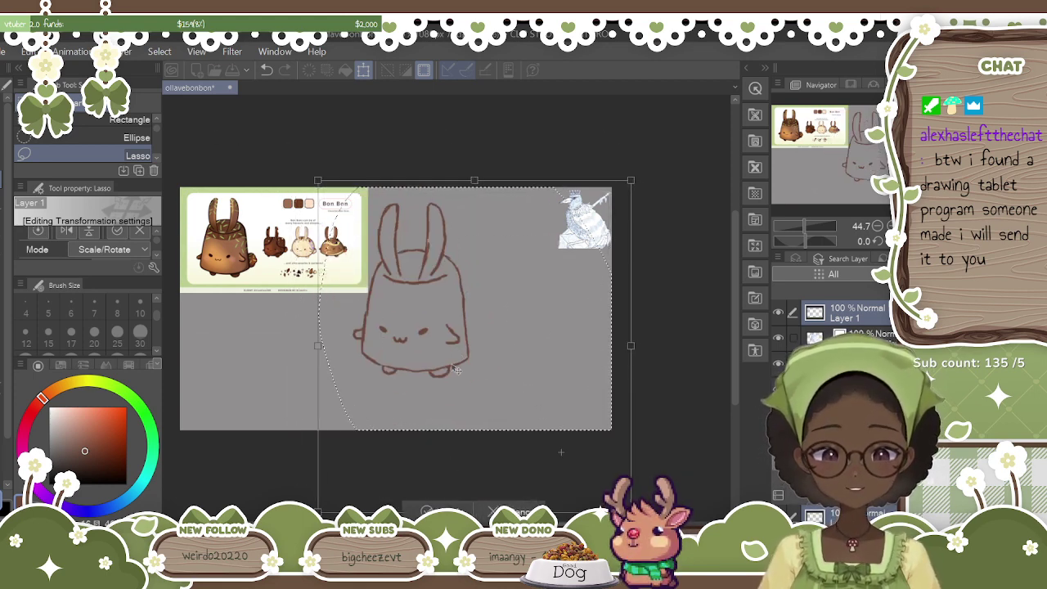
left_click_drag(318, 180, 260, 120)
left_click_drag(420, 297, 473, 350)
left_click_drag(328, 185, 301, 154)
mouse_move(490, 320)
left_mouse_down()
mouse_move(530, 367)
mouse_move(501, 344)
left_mouse_up()
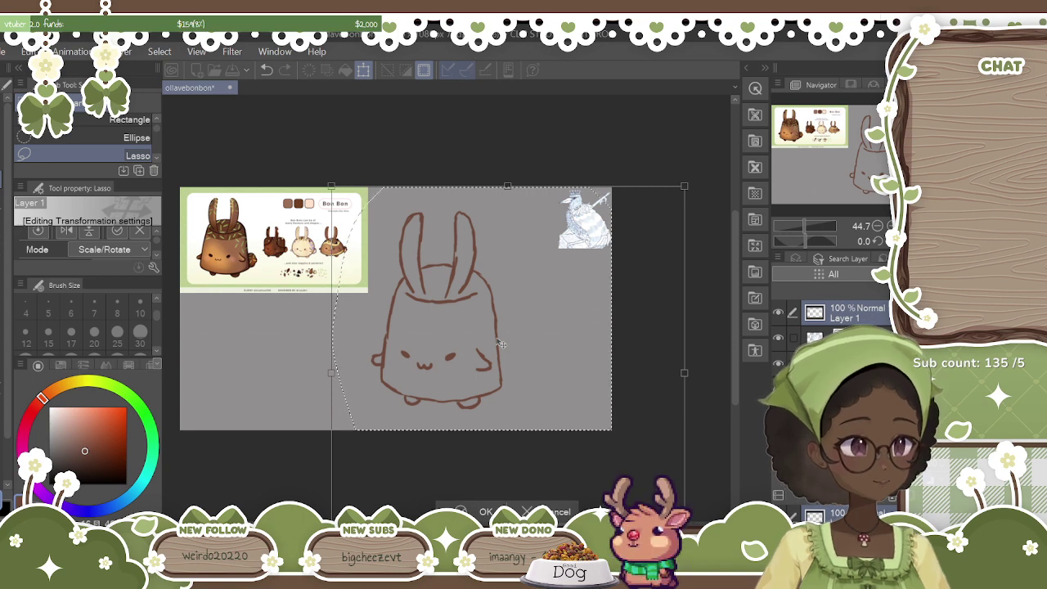
left_click_drag(503, 402, 506, 405)
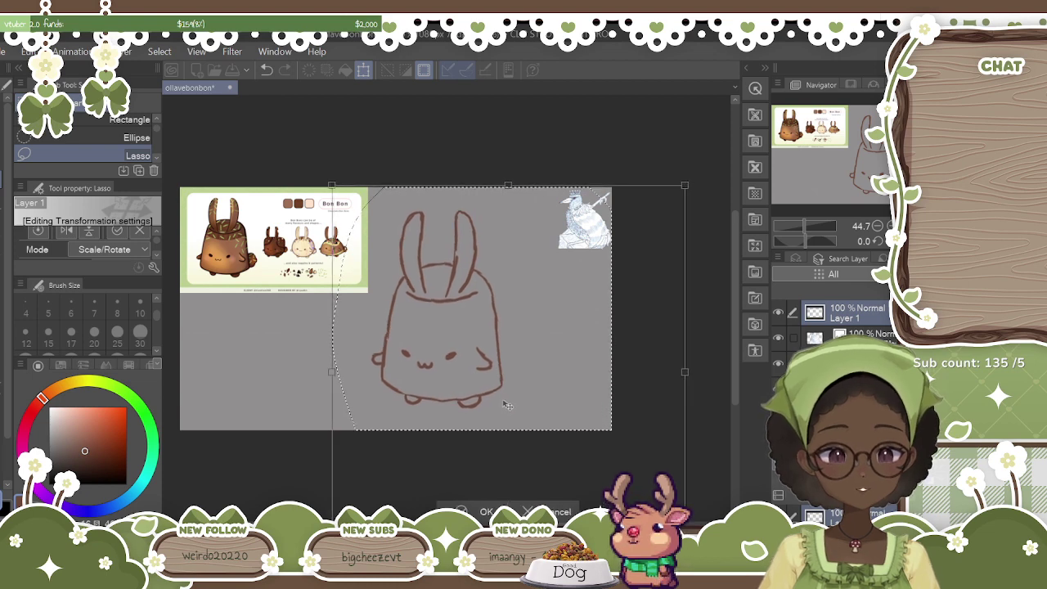
left_click(482, 512)
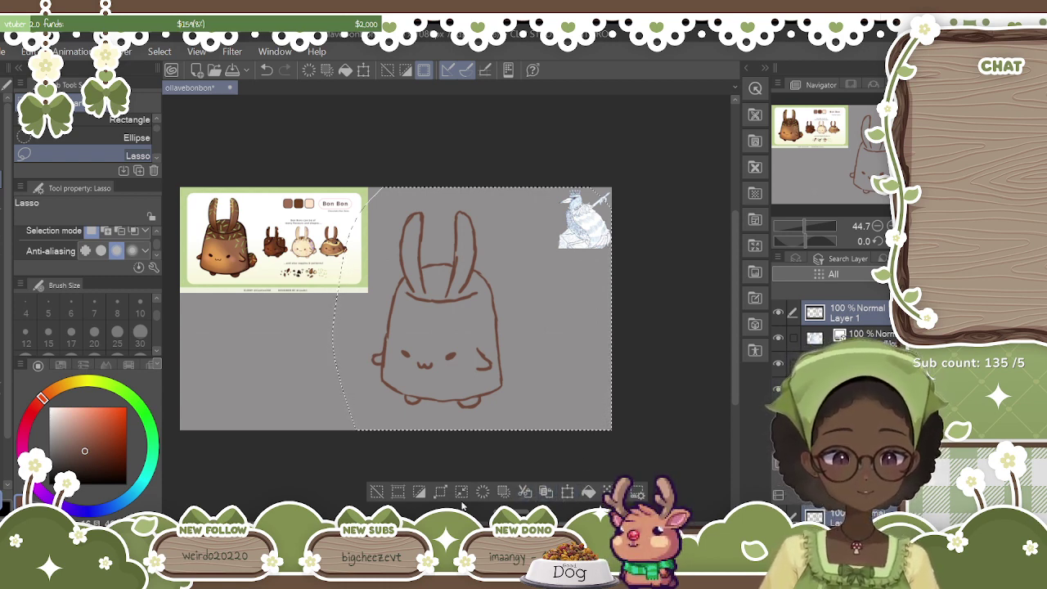
left_click(377, 491)
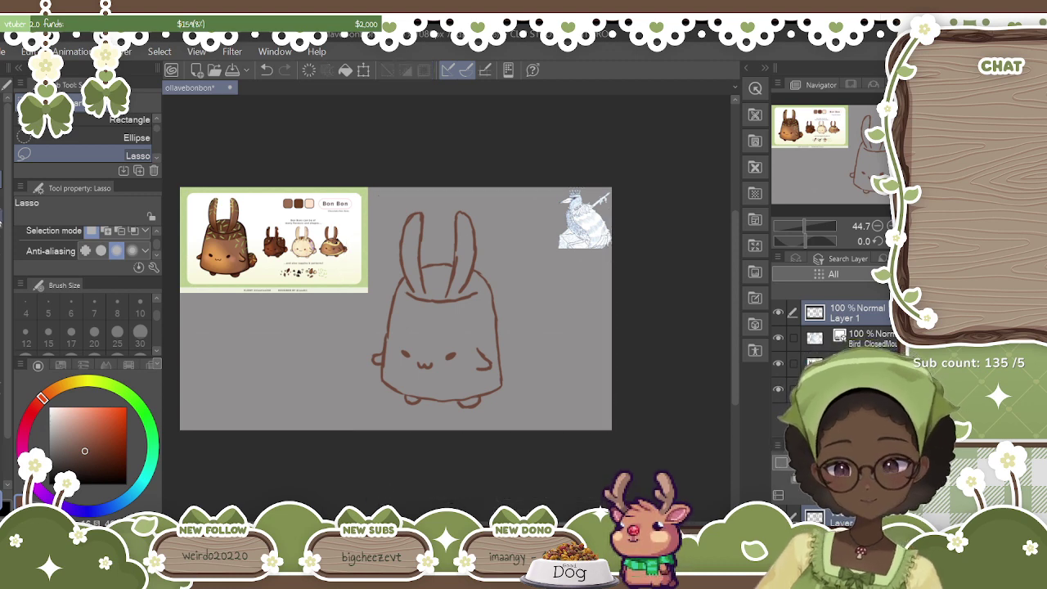
Draw a small round clasp above the front arm with a curved band running from it to the body's edge.
key("i")
key("p")
key("ctrl+minus")
key("ctrl+plus")
key("ctrl+plus")
key("ctrl+plus")
key("ctrl+plus")
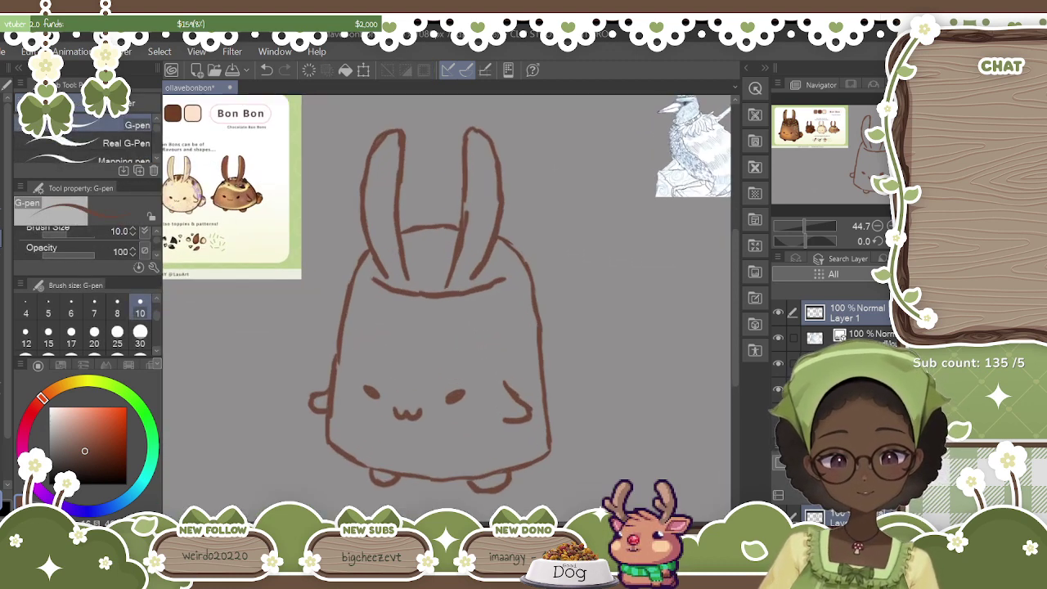
key("ctrl+minus")
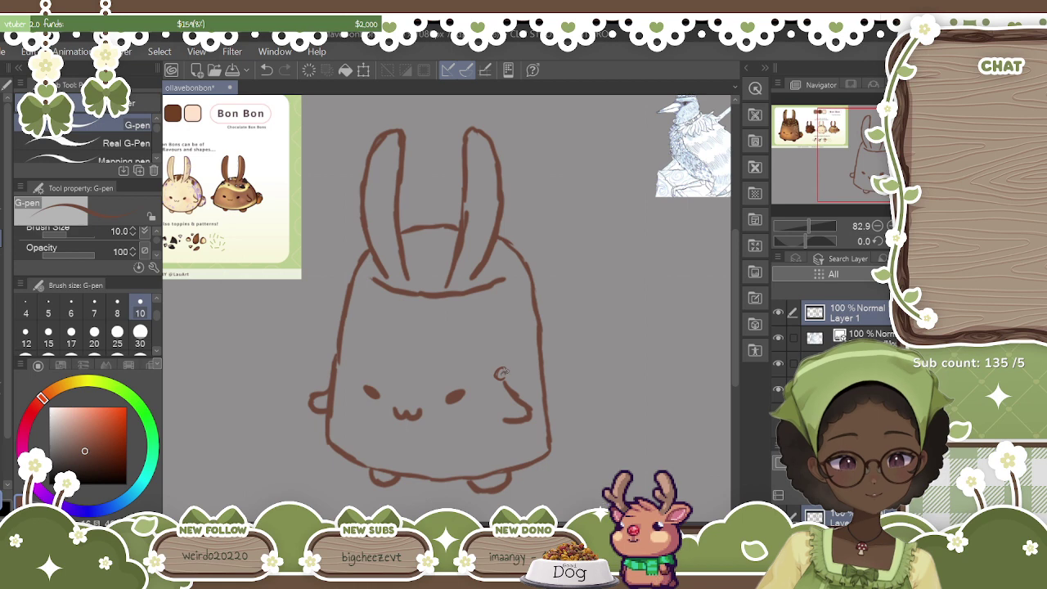
left_click_drag(508, 367, 544, 331)
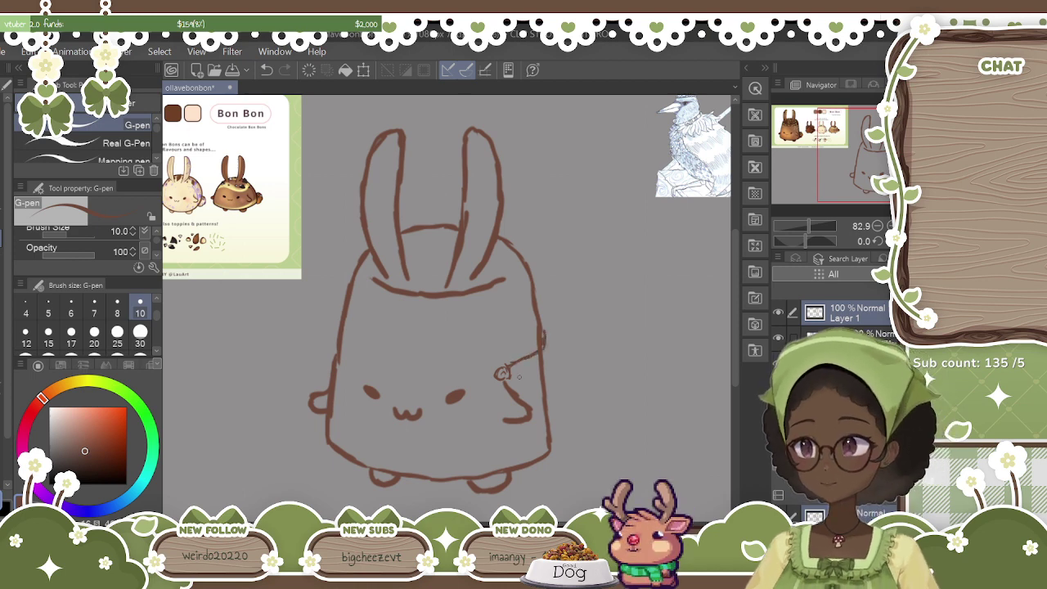
mouse_move(504, 369)
left_mouse_down()
mouse_move(541, 358)
mouse_move(548, 343)
mouse_move(545, 357)
left_mouse_up()
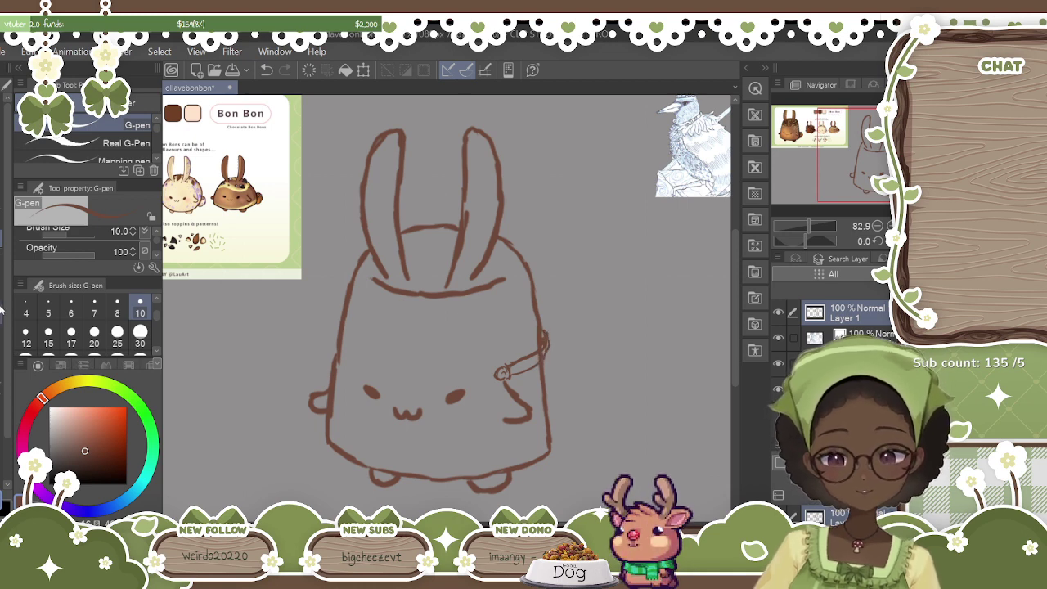
Draw a small loop on the opposite edge of the body just above the far arm, redoing the first attempt.
key("e")
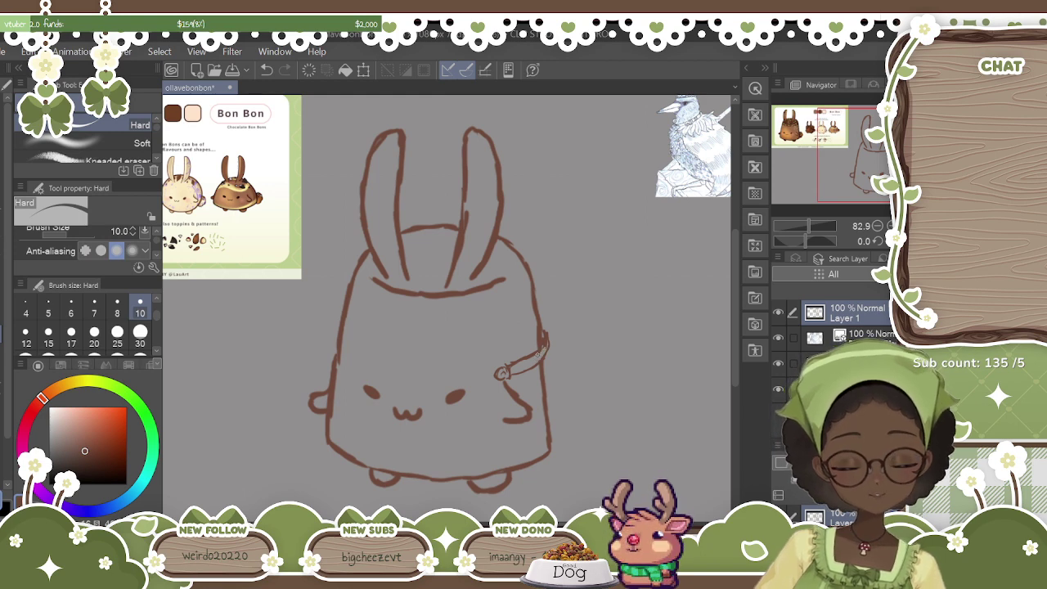
key("i")
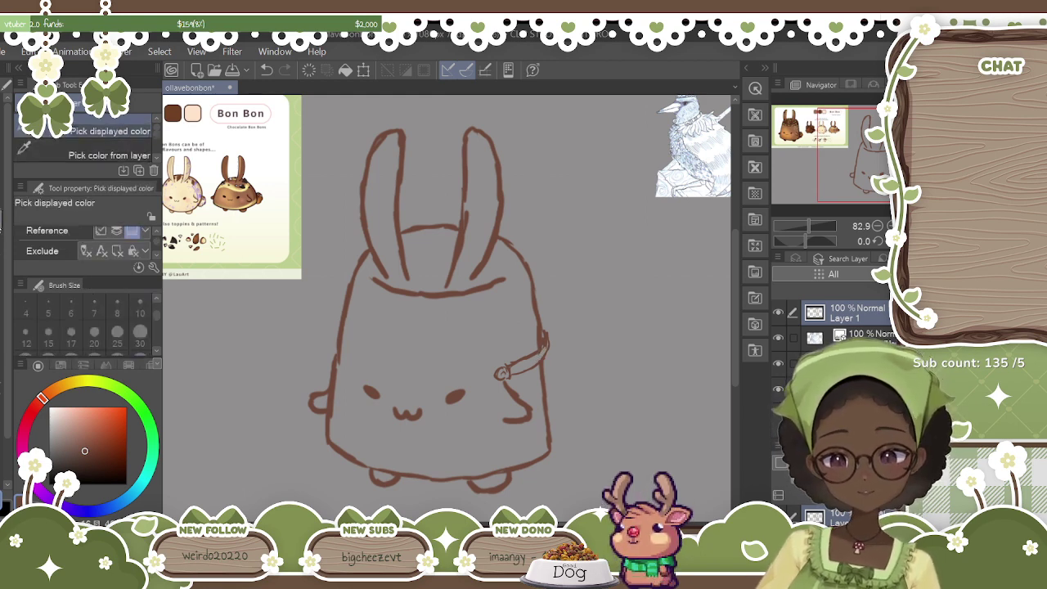
key("p")
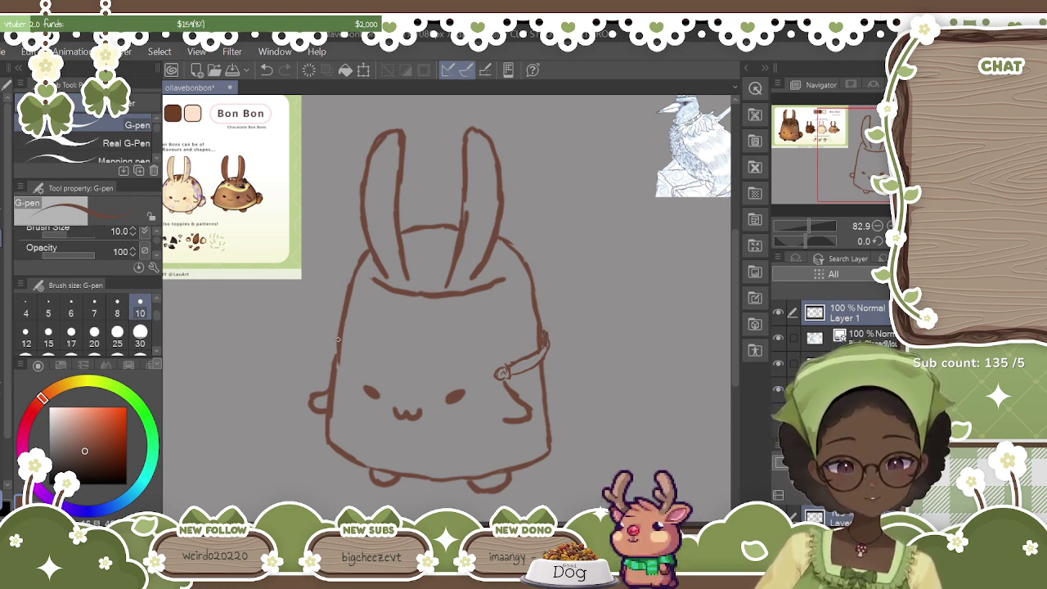
mouse_move(336, 338)
left_mouse_down()
mouse_move(334, 355)
mouse_move(337, 335)
left_mouse_up()
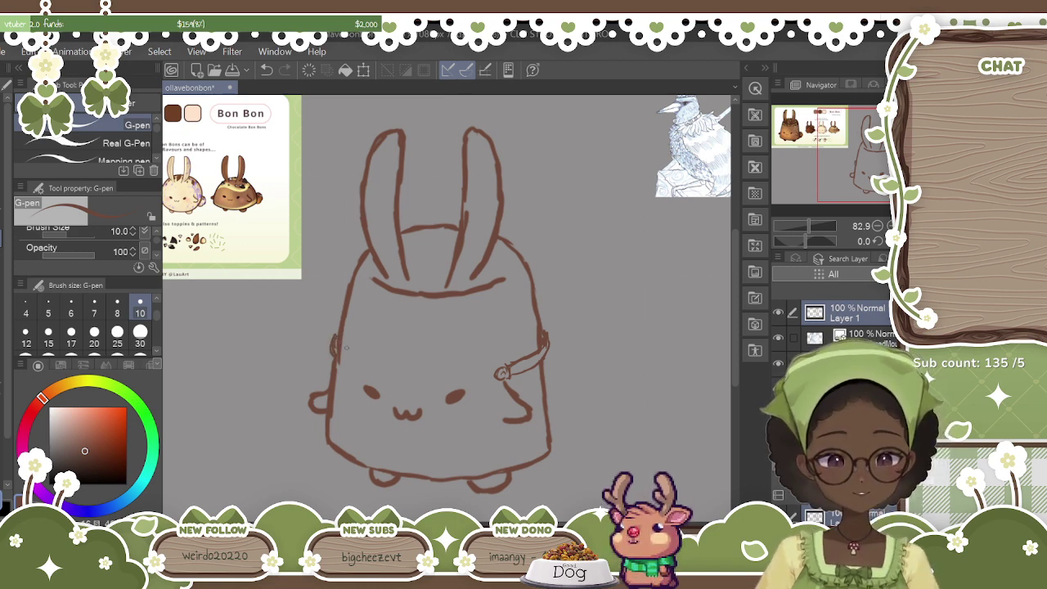
left_click(268, 72)
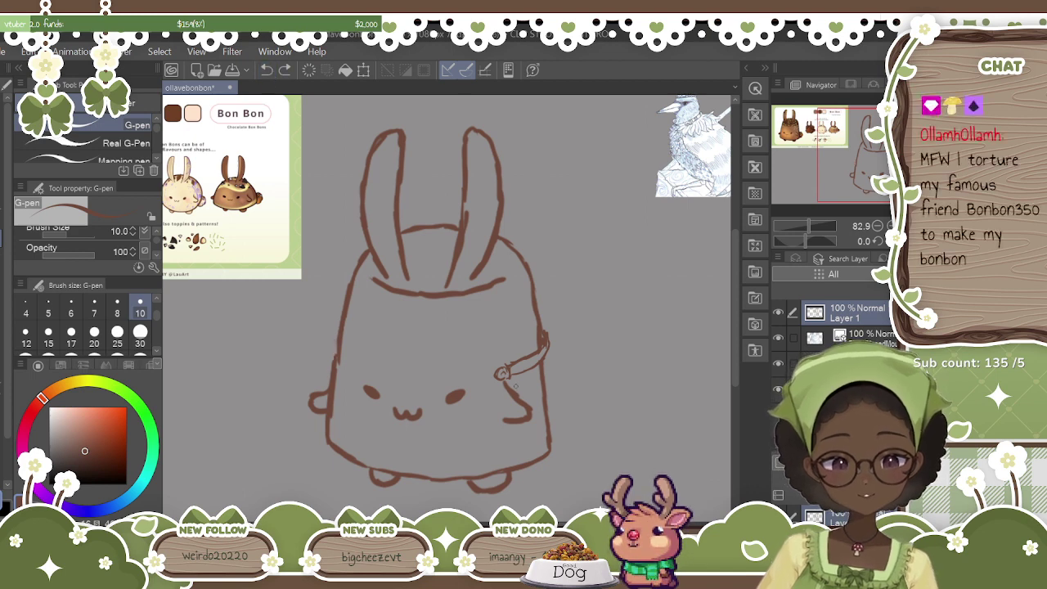
mouse_move(334, 364)
left_mouse_down()
mouse_move(330, 378)
mouse_move(331, 358)
left_mouse_up()
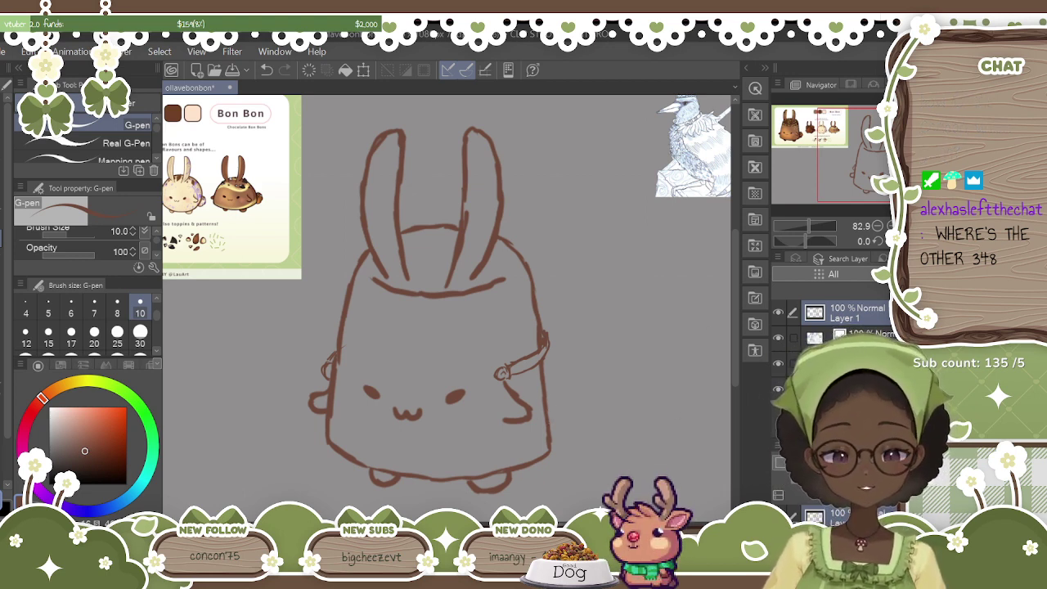
Draw the loose cloth hanging from the clasp down past the front arm and side of the body, ending in a frayed fringe.
scroll(447, 307, "right", 2)
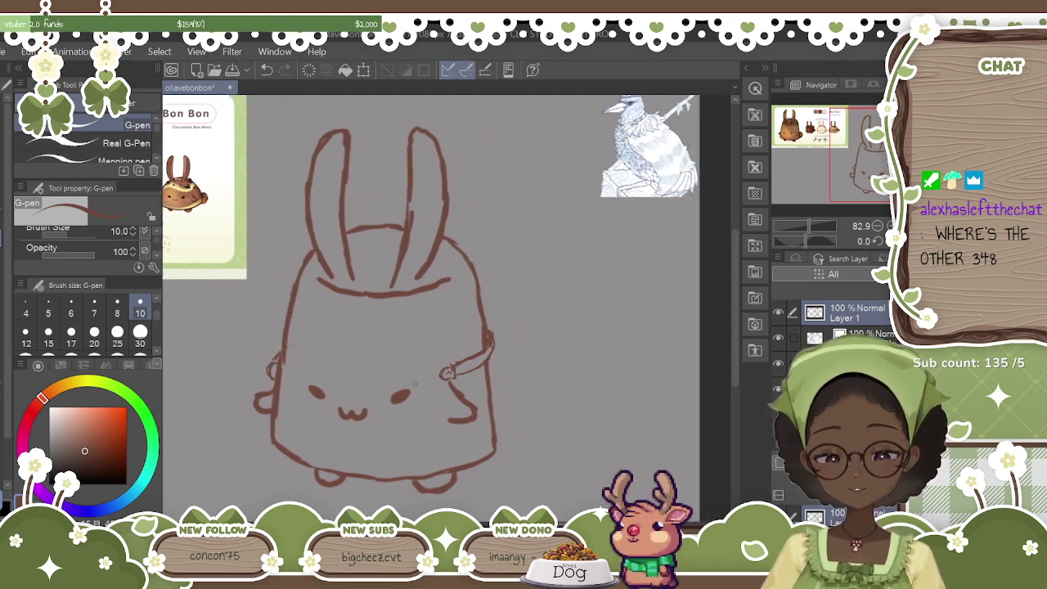
mouse_move(455, 378)
left_mouse_down()
mouse_move(480, 402)
mouse_move(495, 444)
mouse_move(539, 464)
left_mouse_up()
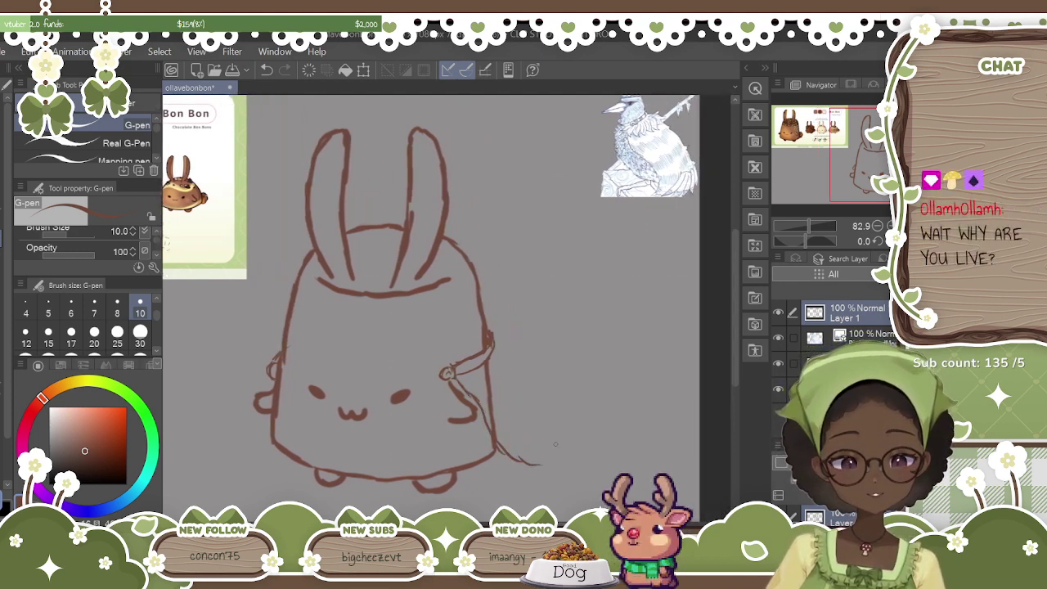
mouse_move(492, 349)
left_mouse_down()
mouse_move(514, 406)
mouse_move(541, 435)
mouse_move(525, 433)
mouse_move(556, 440)
mouse_move(529, 439)
mouse_move(542, 444)
mouse_move(522, 454)
mouse_move(546, 446)
left_mouse_up()
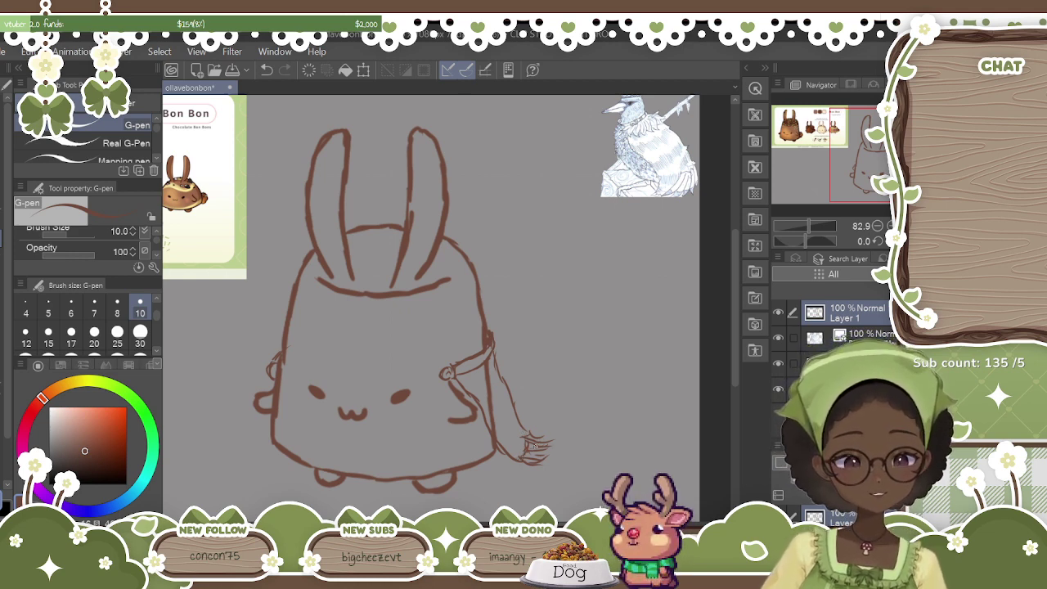
mouse_move(527, 433)
left_mouse_down()
mouse_move(540, 430)
mouse_move(547, 440)
mouse_move(529, 439)
mouse_move(549, 449)
left_mouse_up()
left_click_drag(543, 445, 553, 455)
Erase the frayed fringe from the loose cloth's lower end, using the Hard eraser at size 30 for the last strands.
left_click(267, 71)
left_click(268, 71)
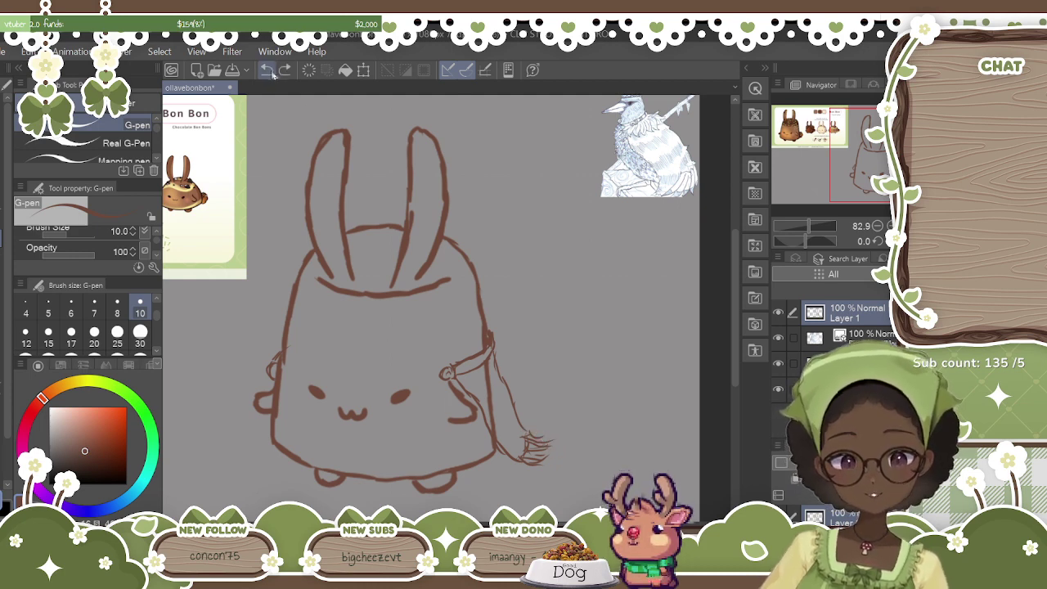
left_click(3, 334)
left_click_drag(546, 435, 548, 453)
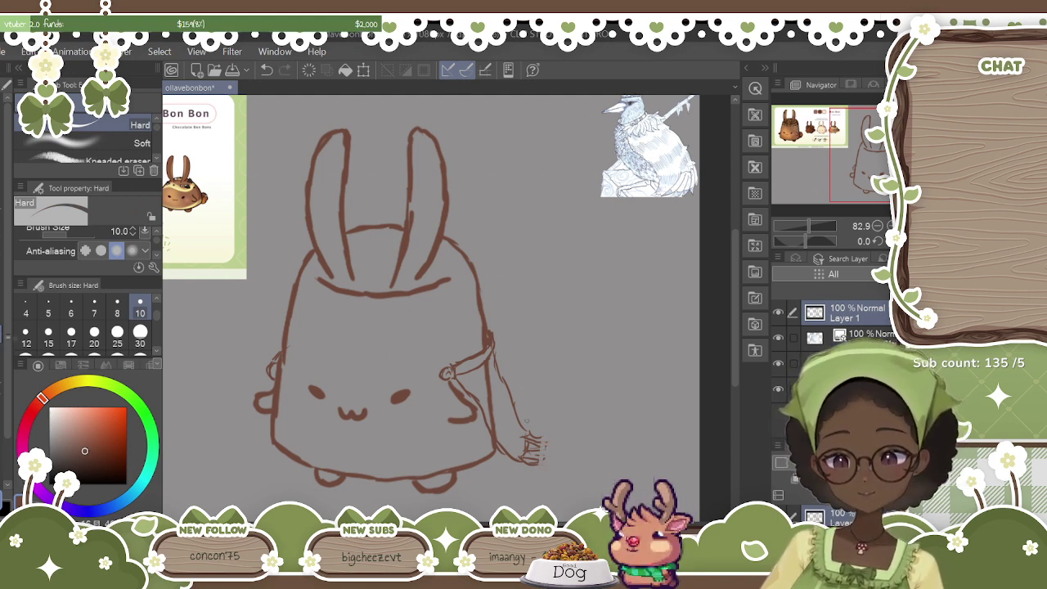
left_click(140, 343)
mouse_move(539, 454)
left_mouse_down()
mouse_move(536, 462)
mouse_move(540, 436)
mouse_move(532, 463)
mouse_move(537, 429)
mouse_move(528, 459)
left_mouse_up()
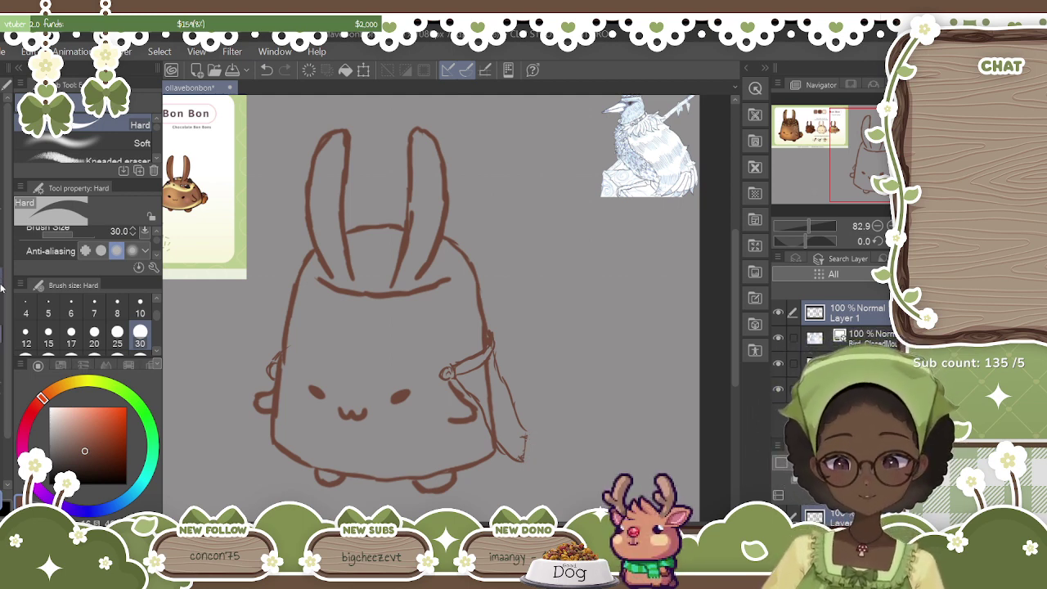
Draw long curved feather-like strands with the G-pen at the cloth's lower end, erasing and redrawing the cloth's bottom tip where they meet.
key("i")
key("p")
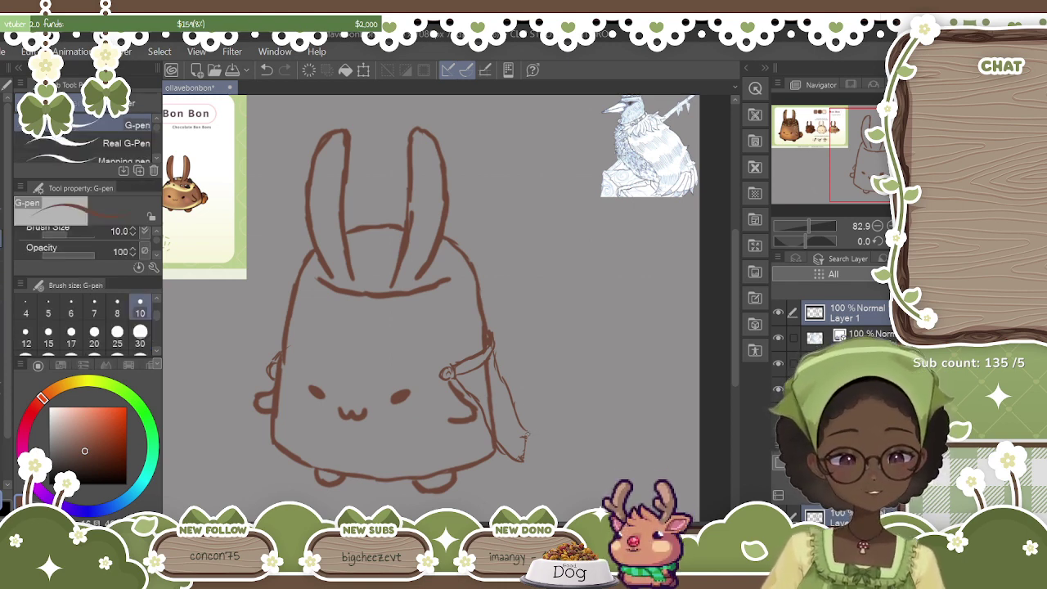
mouse_move(525, 432)
left_mouse_down()
mouse_move(556, 451)
mouse_move(538, 452)
mouse_move(559, 473)
left_mouse_up()
mouse_move(524, 439)
left_mouse_down()
mouse_move(558, 458)
mouse_move(561, 473)
left_mouse_up()
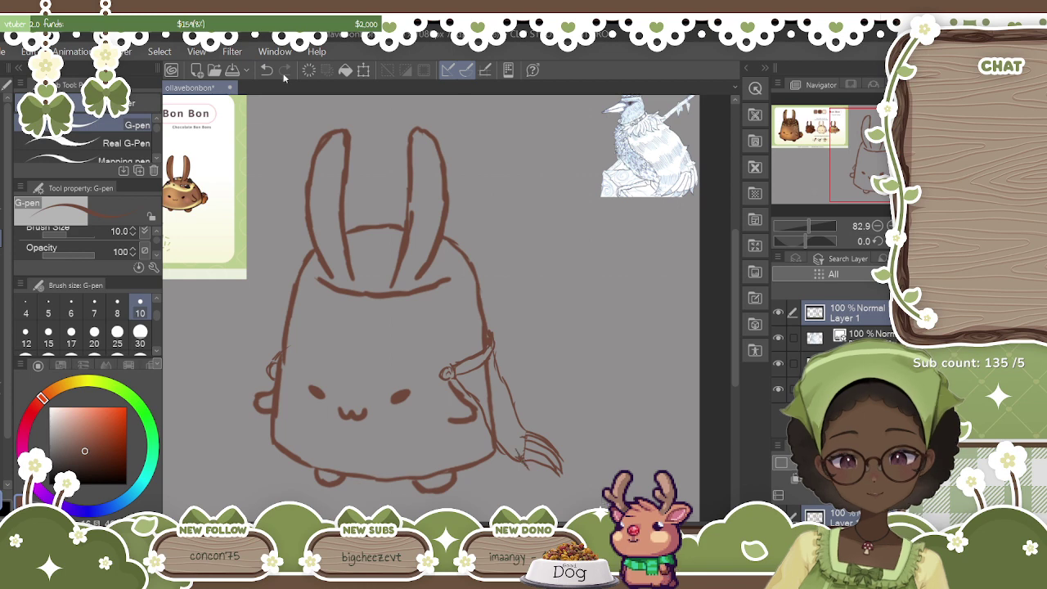
left_click(2, 333)
left_click_drag(523, 466, 518, 466)
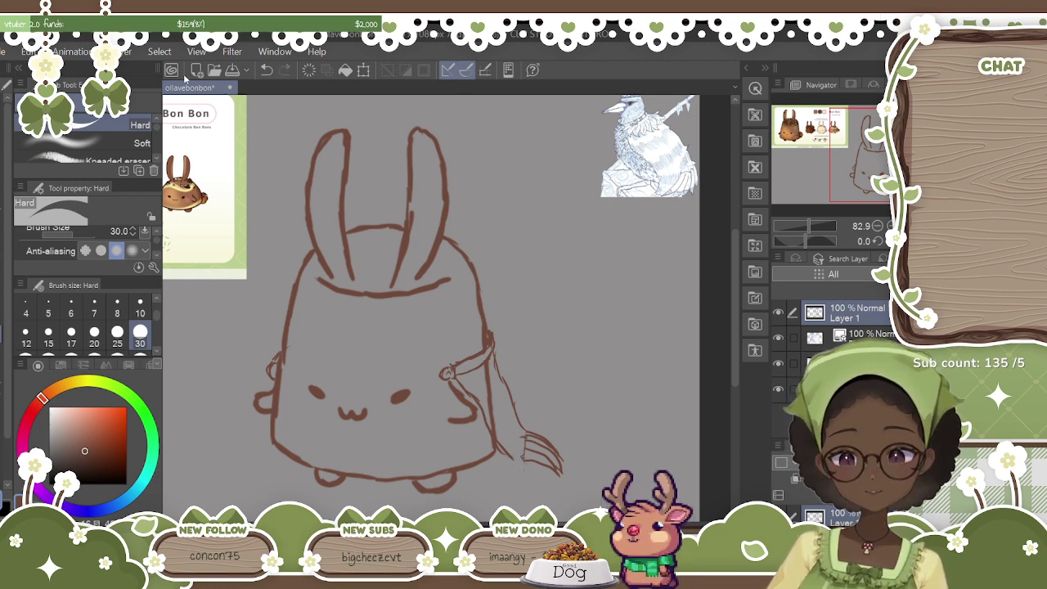
key("p")
left_click_drag(510, 456, 521, 456)
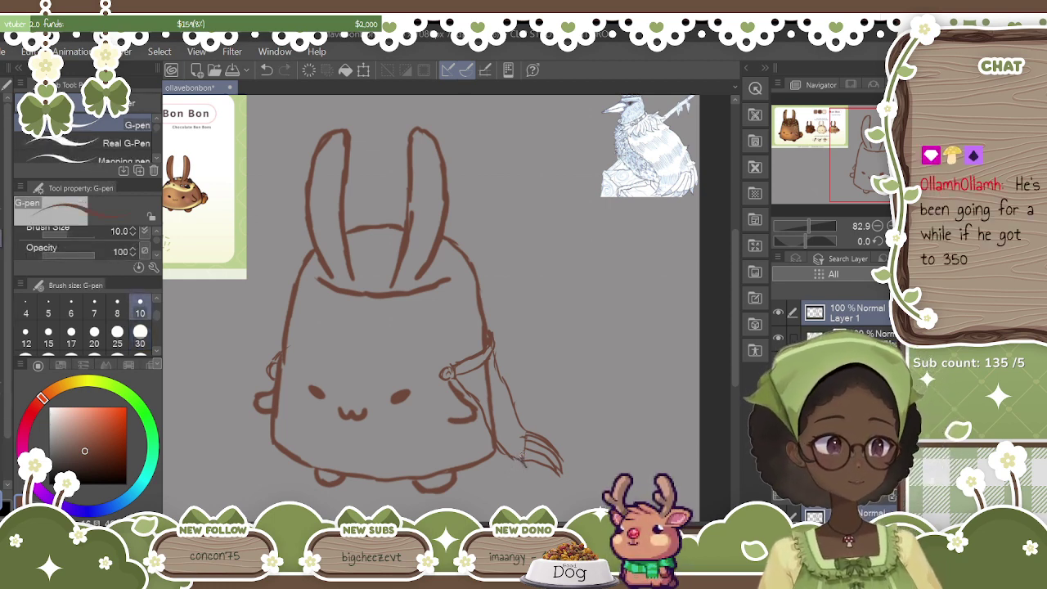
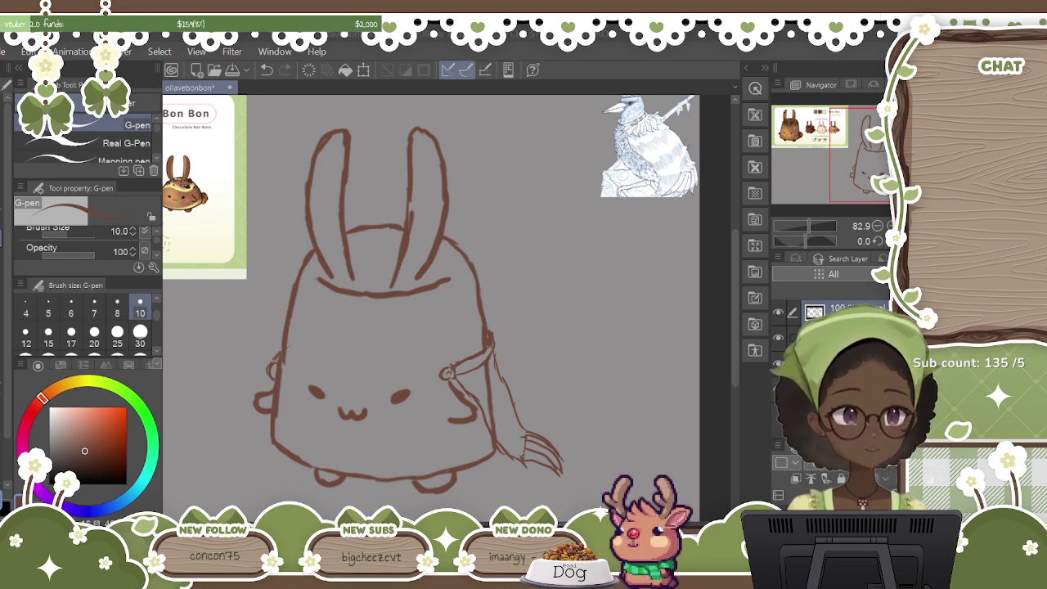
mouse_move(680, 381)
left_mouse_down()
mouse_move(686, 362)
mouse_move(651, 395)
mouse_move(623, 399)
mouse_move(641, 358)
left_mouse_up()
mouse_move(623, 400)
left_mouse_down()
mouse_move(659, 375)
mouse_move(666, 393)
left_mouse_up()
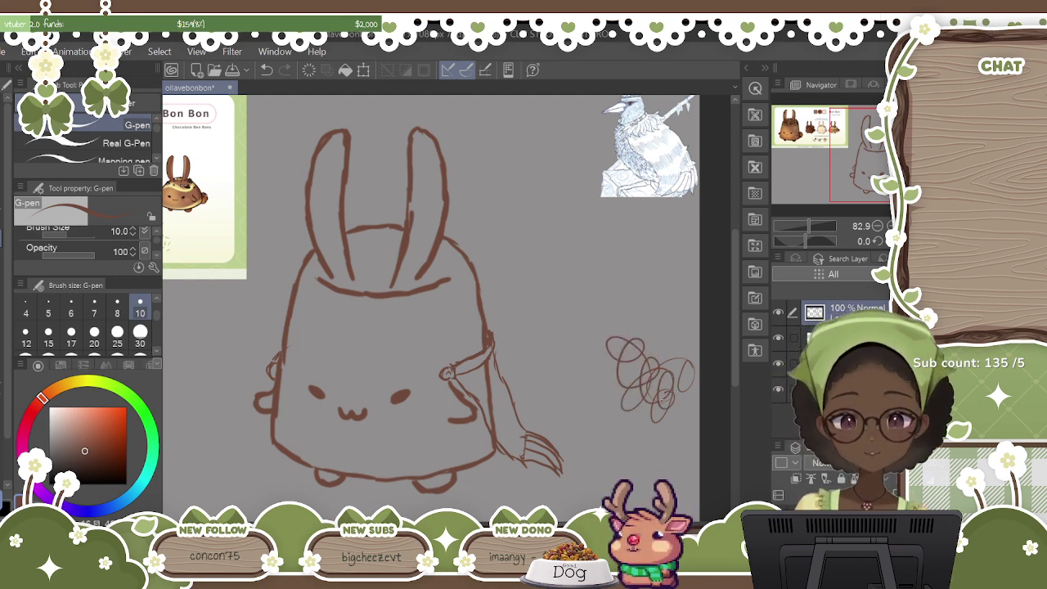
left_click(266, 70)
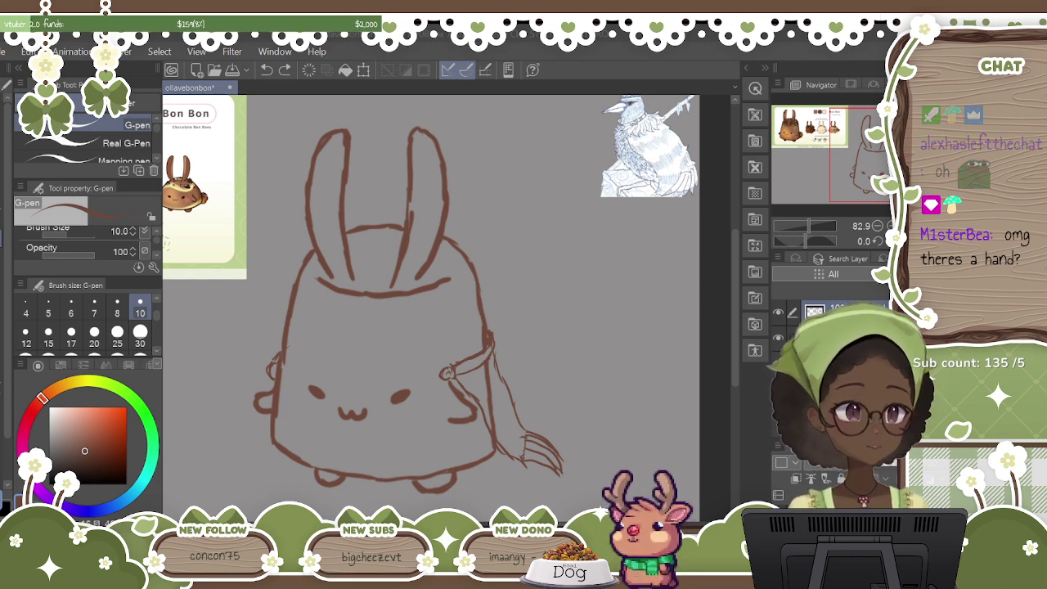
mouse_move(634, 323)
left_mouse_down()
mouse_move(603, 372)
mouse_move(630, 327)
mouse_move(625, 377)
mouse_move(644, 398)
left_mouse_up()
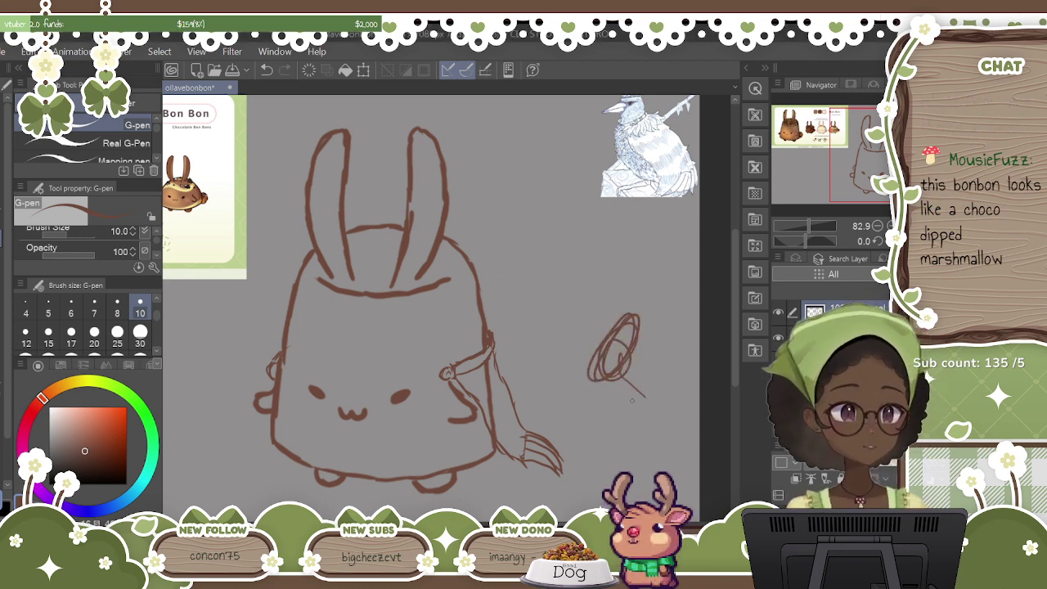
left_click(270, 71)
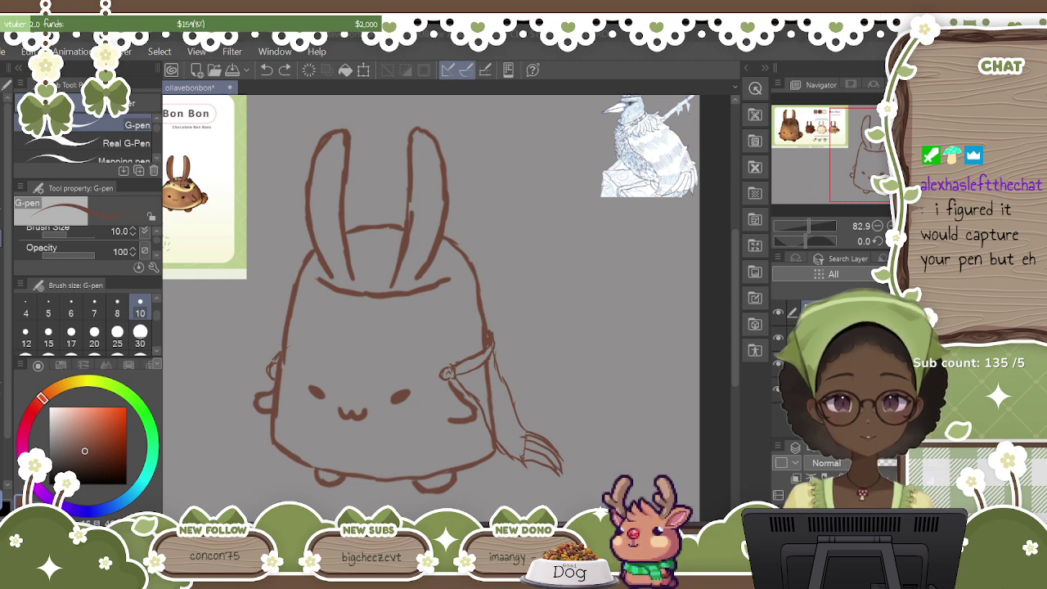
Draw a row of pointed feather tufts along the band from the clasp past the body's edge, redoing the first stroke and cleaning overlapping lines.
left_click_drag(734, 309, 733, 335)
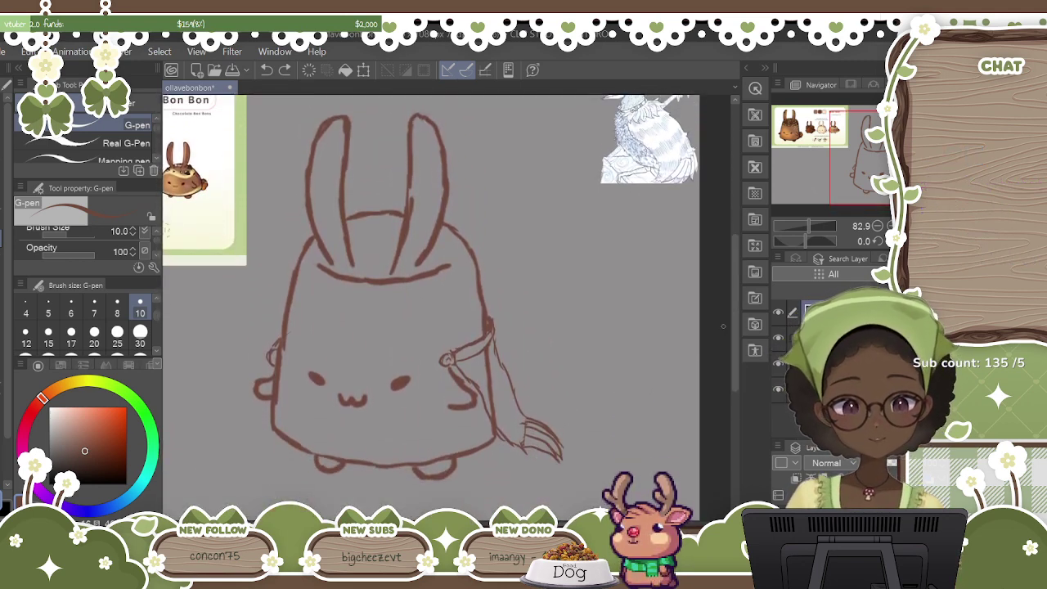
left_click_drag(808, 226, 812, 225)
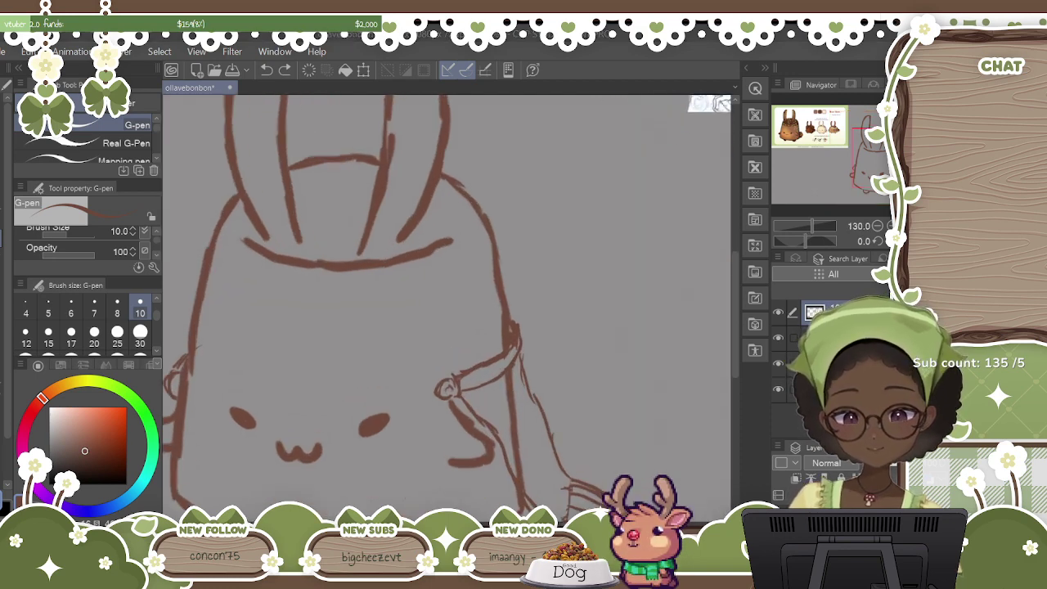
key("ctrl+minus")
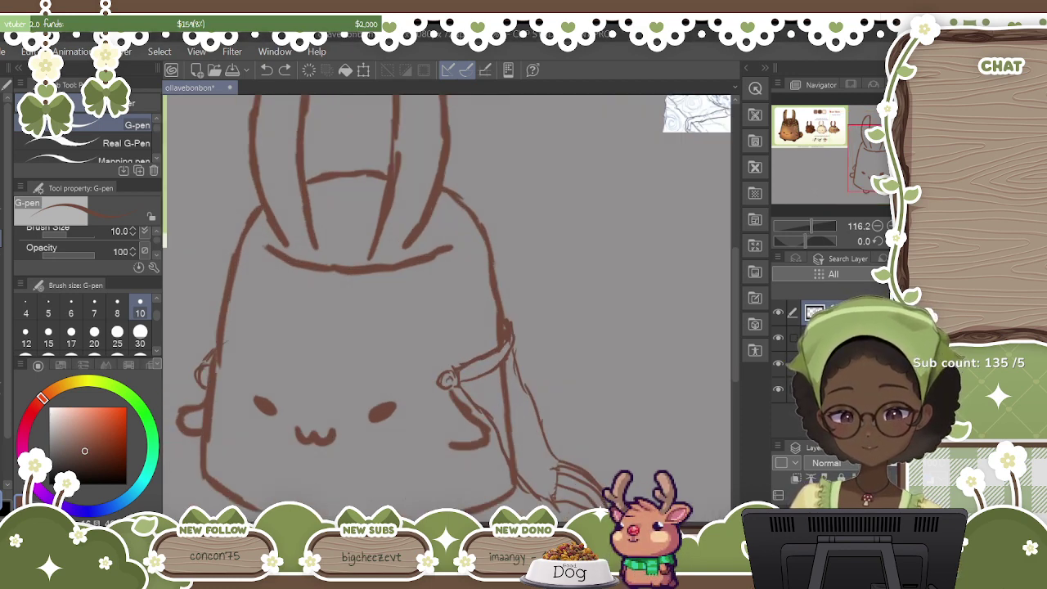
left_click_drag(811, 226, 808, 226)
left_click_drag(438, 307, 399, 307)
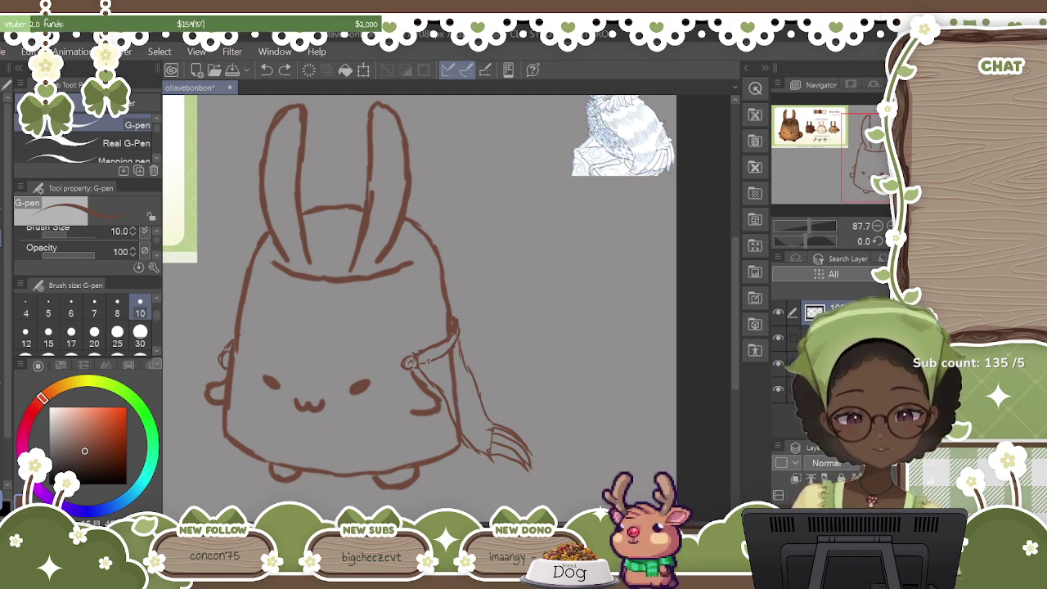
left_click_drag(428, 362, 428, 374)
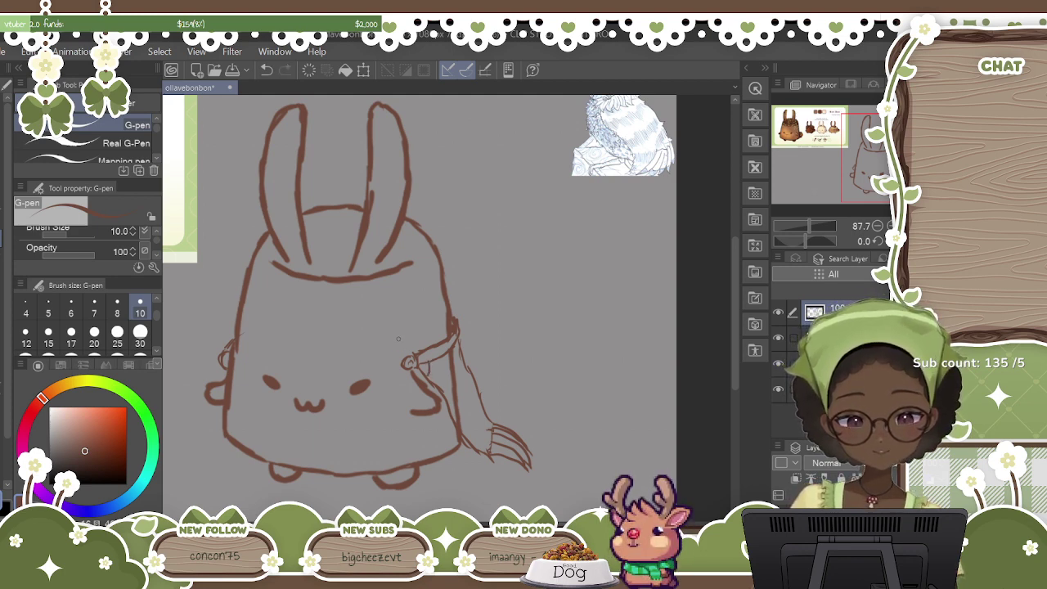
left_click(268, 71)
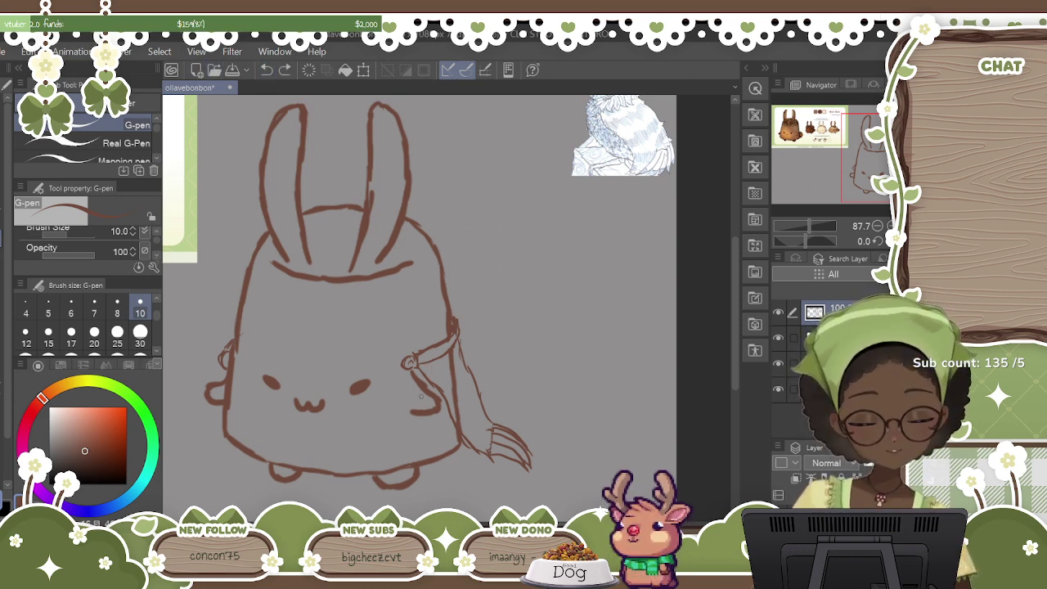
left_click_drag(430, 362, 445, 373)
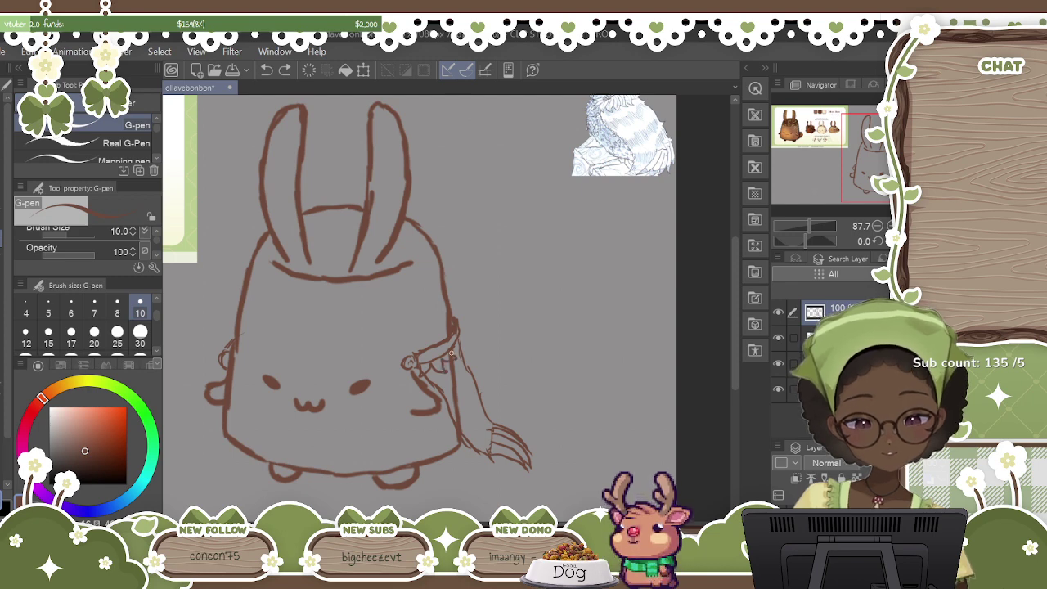
mouse_move(450, 350)
left_mouse_down()
mouse_move(470, 361)
mouse_move(467, 348)
left_mouse_up()
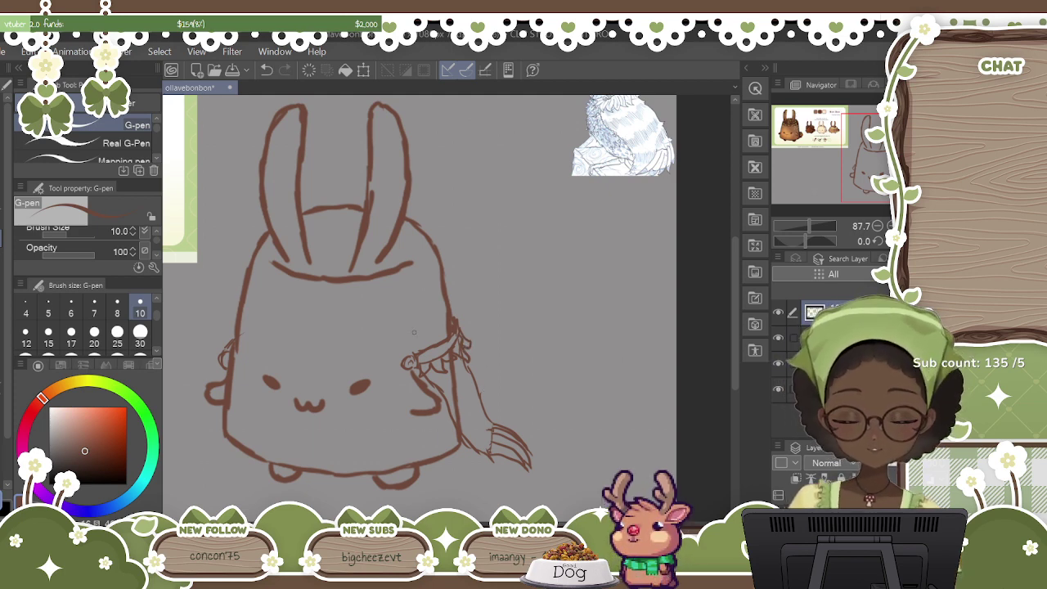
key("e")
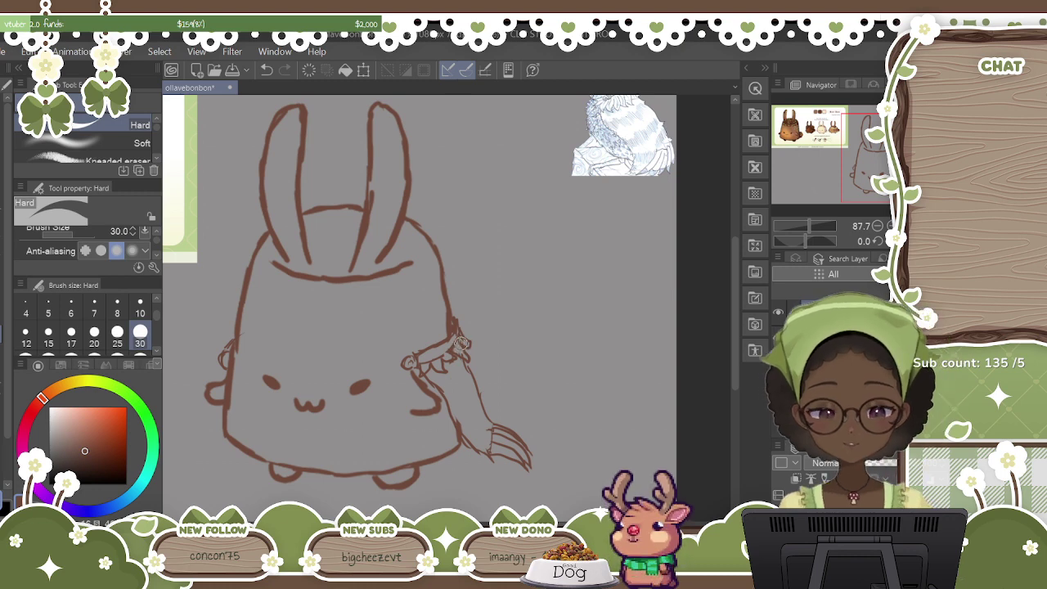
key("p")
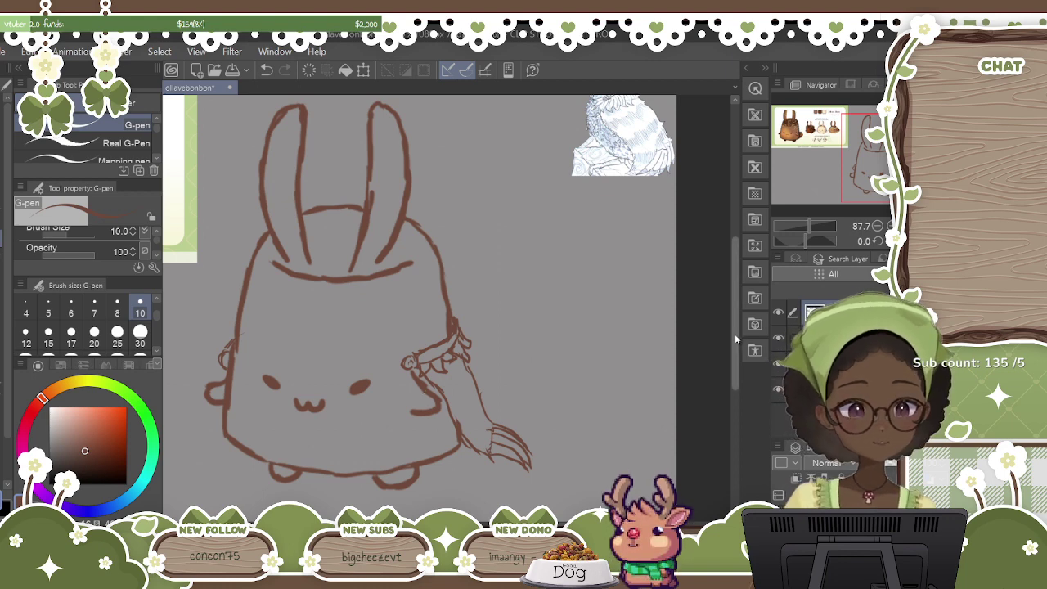
Draw a crown around the base of the ears with a curved lower rim, zigzag front points and back points between the ears.
scroll(736, 325, "up", 1)
scroll(736, 325, "up", 3)
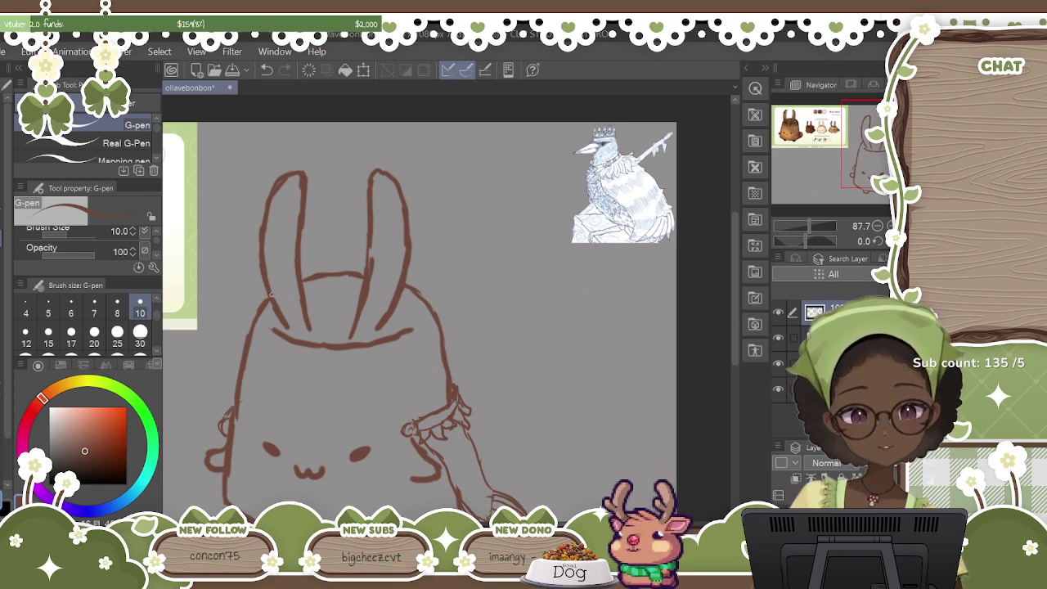
mouse_move(260, 277)
left_mouse_down()
mouse_move(269, 317)
mouse_move(327, 334)
mouse_move(308, 332)
mouse_move(387, 332)
mouse_move(413, 310)
left_mouse_up()
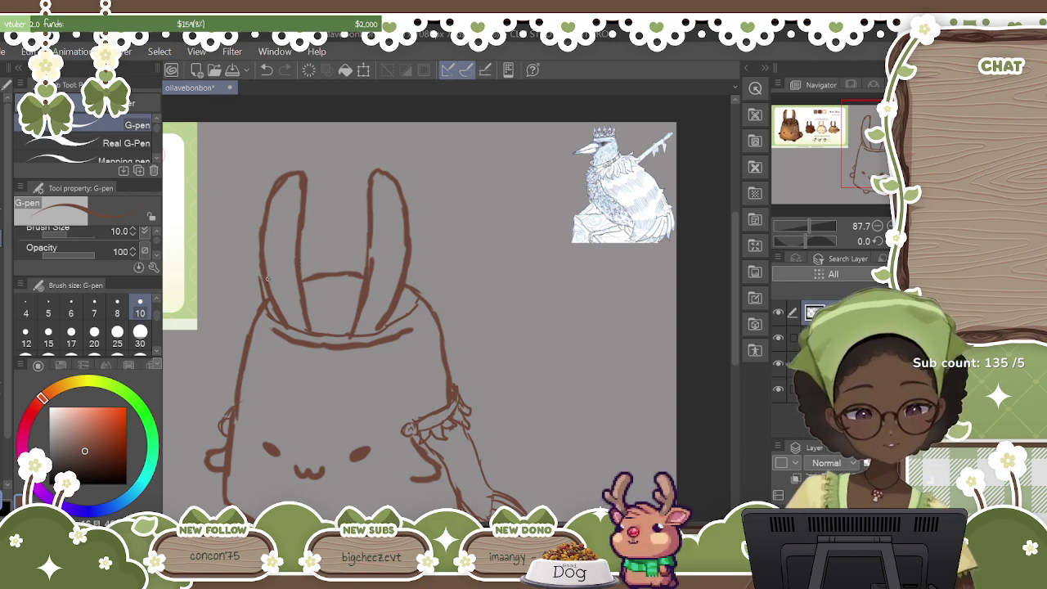
mouse_move(263, 266)
left_mouse_down()
mouse_move(286, 299)
mouse_move(312, 264)
mouse_move(328, 304)
mouse_move(353, 276)
mouse_move(375, 304)
mouse_move(397, 265)
mouse_move(421, 280)
mouse_move(423, 296)
mouse_move(414, 274)
left_mouse_up()
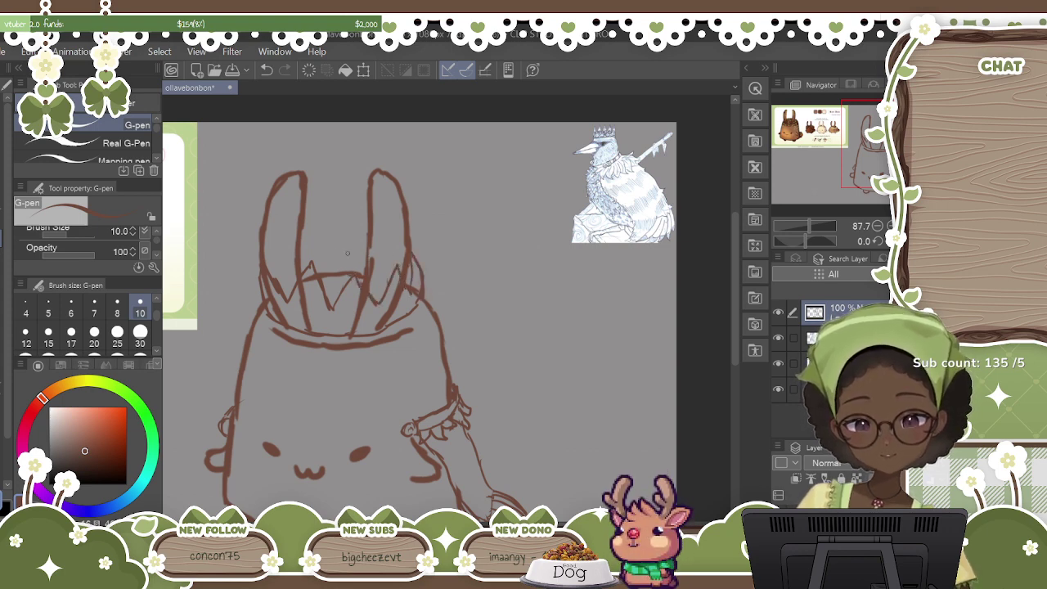
mouse_move(319, 243)
left_mouse_down()
mouse_move(332, 264)
mouse_move(347, 250)
mouse_move(366, 256)
left_mouse_up()
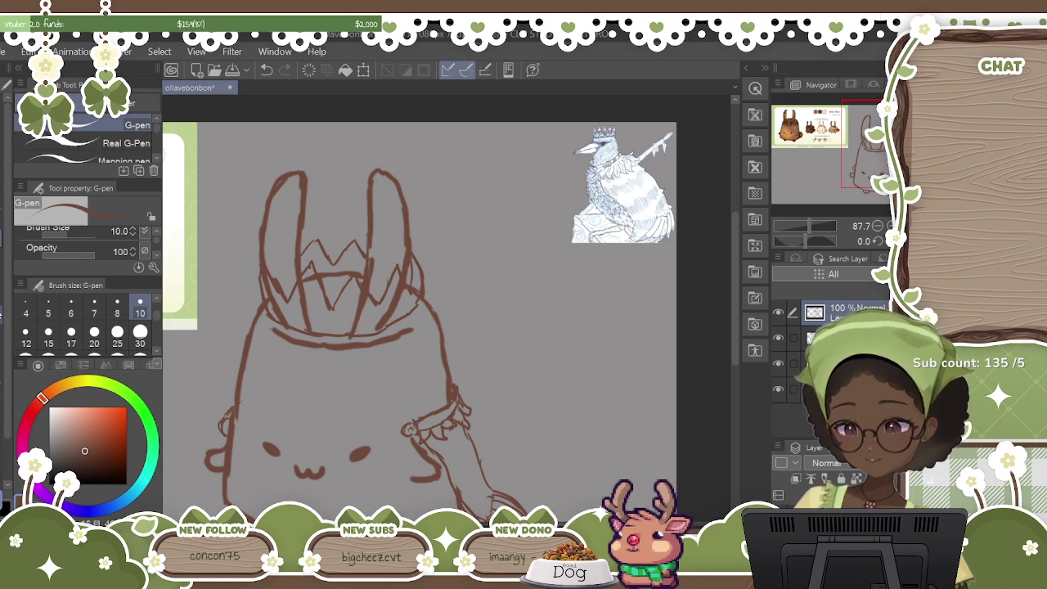
Erase the ear and head lines that cross the crown's front, finishing around the points with the eraser at size 10.
key("e")
mouse_move(286, 304)
left_mouse_down()
mouse_move(263, 282)
mouse_move(287, 319)
mouse_move(278, 314)
mouse_move(304, 309)
mouse_move(303, 293)
mouse_move(308, 320)
mouse_move(347, 323)
mouse_move(361, 317)
mouse_move(357, 294)
mouse_move(355, 326)
mouse_move(386, 314)
mouse_move(400, 289)
mouse_move(379, 323)
mouse_move(394, 303)
left_mouse_up()
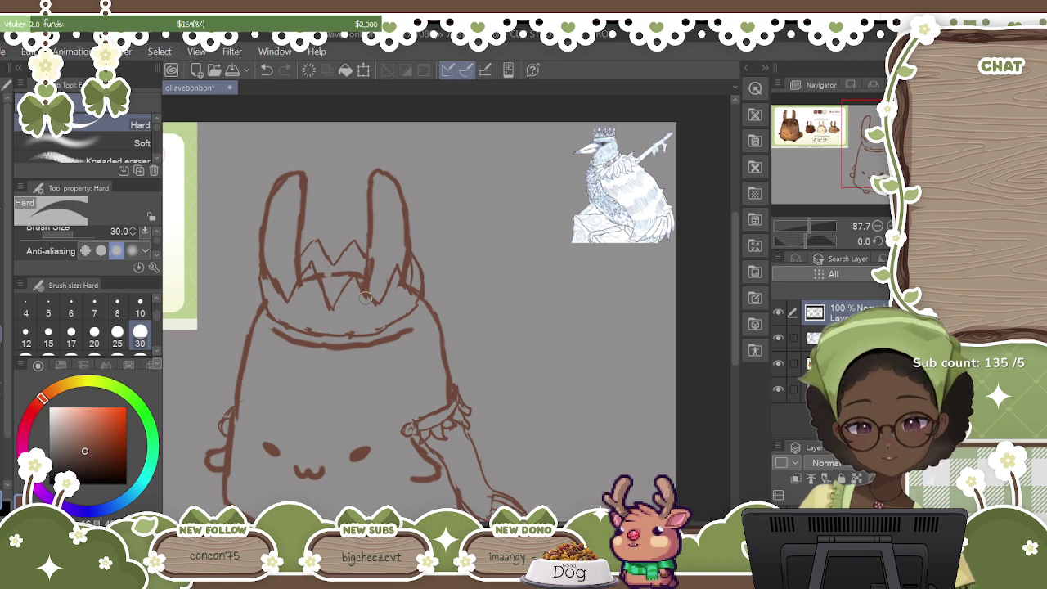
key("p")
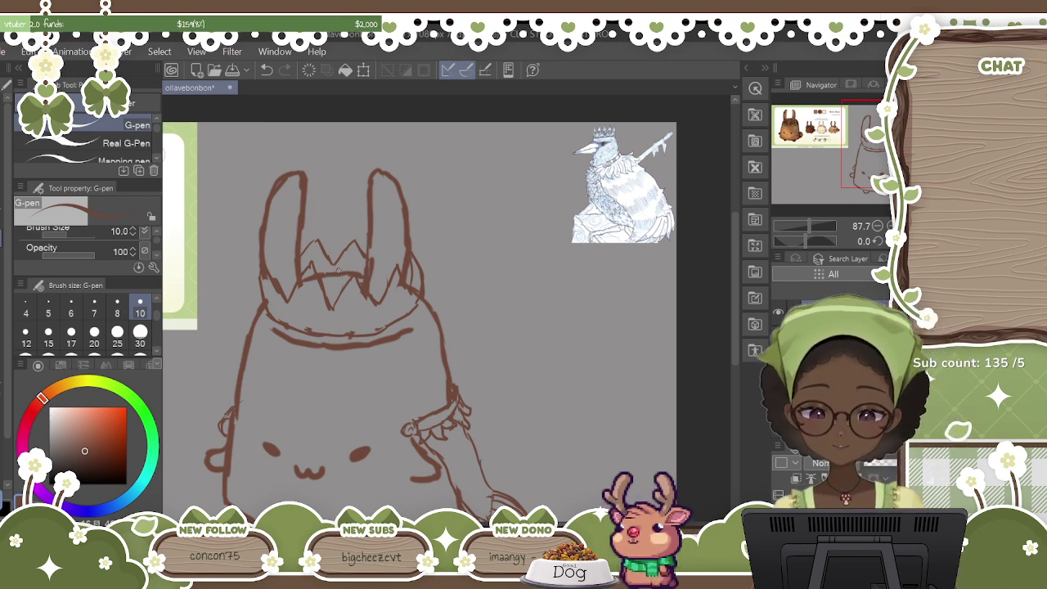
key("e")
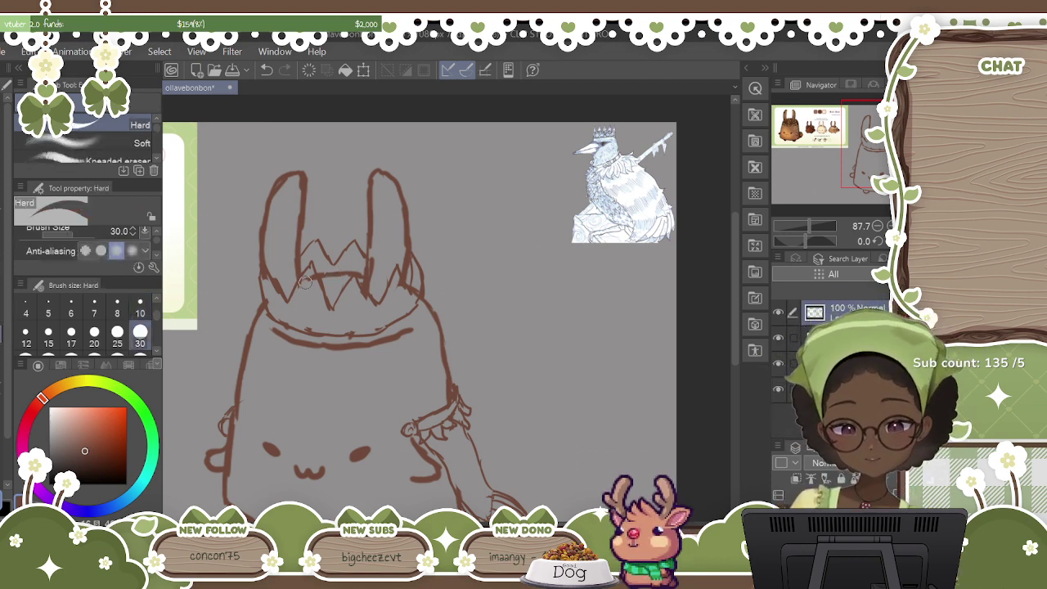
left_click(140, 308)
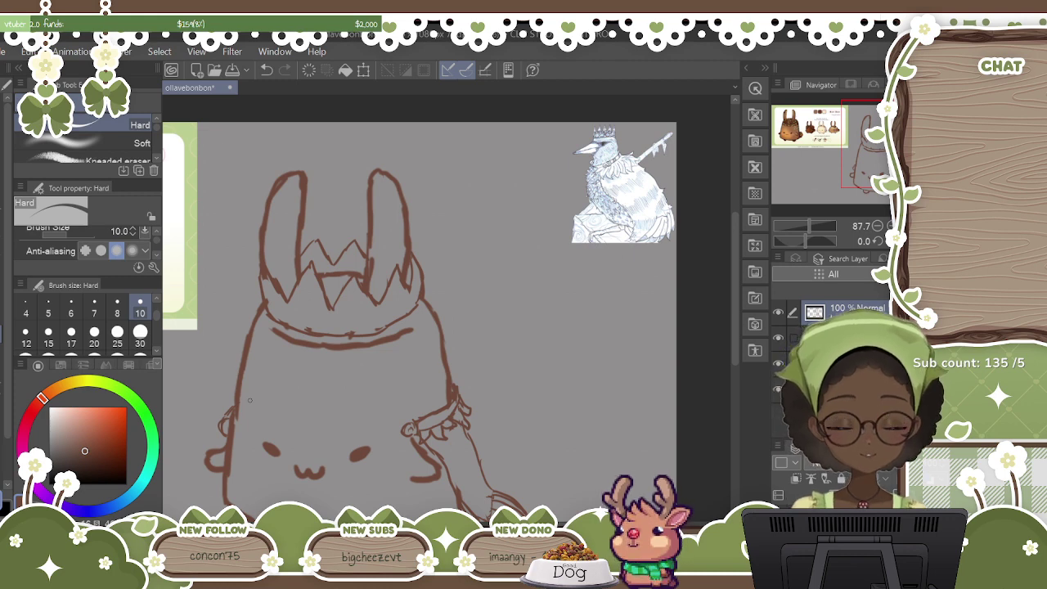
Examine the bird drawing's crown, feathered collar and cloak up close, and compare them with the Bon Bon sketch.
scroll(448, 307, "up", 6)
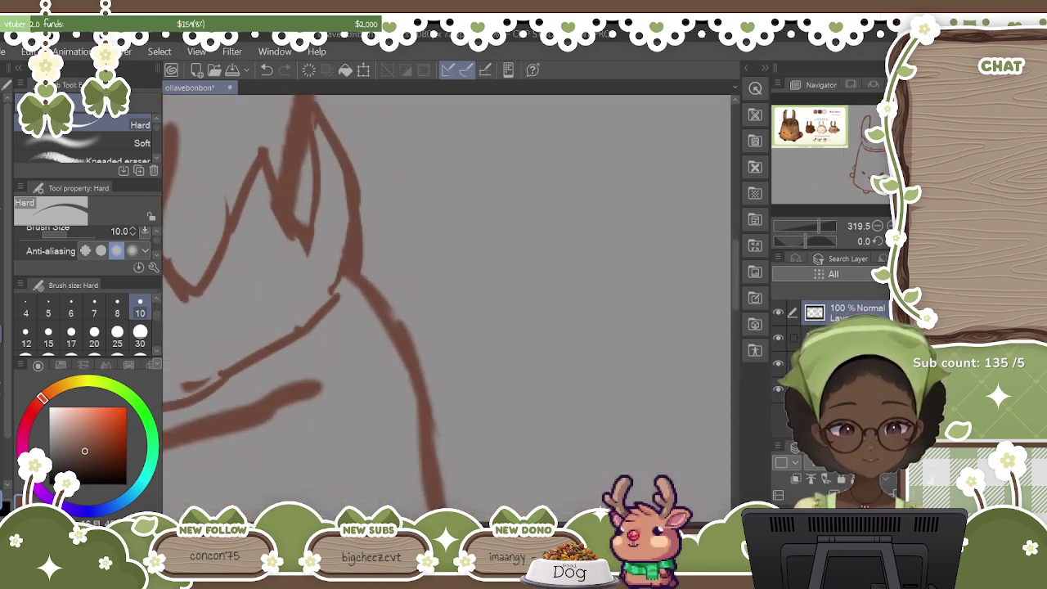
scroll(448, 306, "right", 5)
left_click_drag(734, 292, 731, 207)
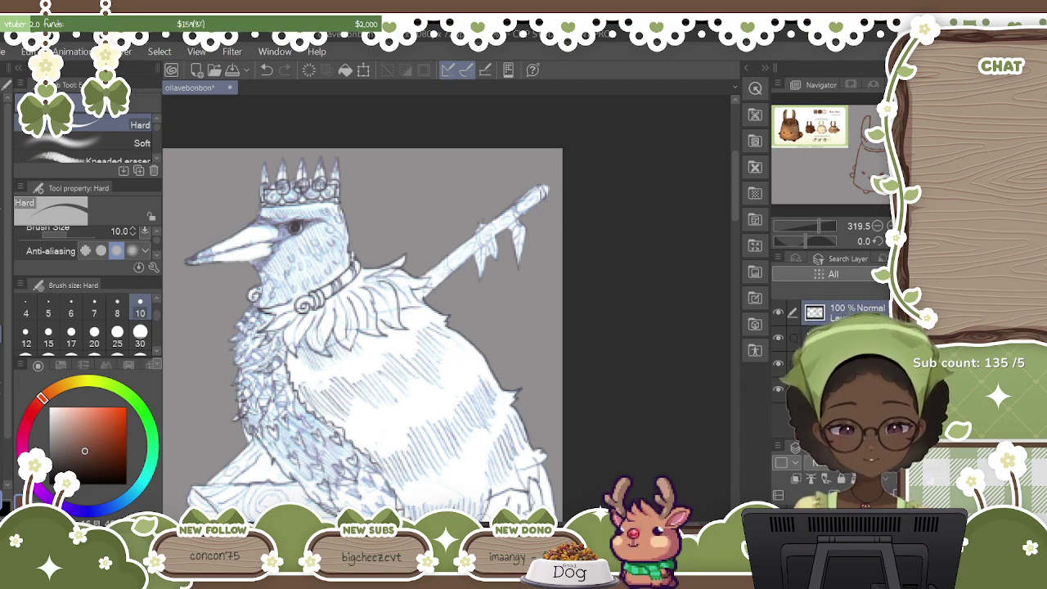
scroll(403, 369, "down", 3)
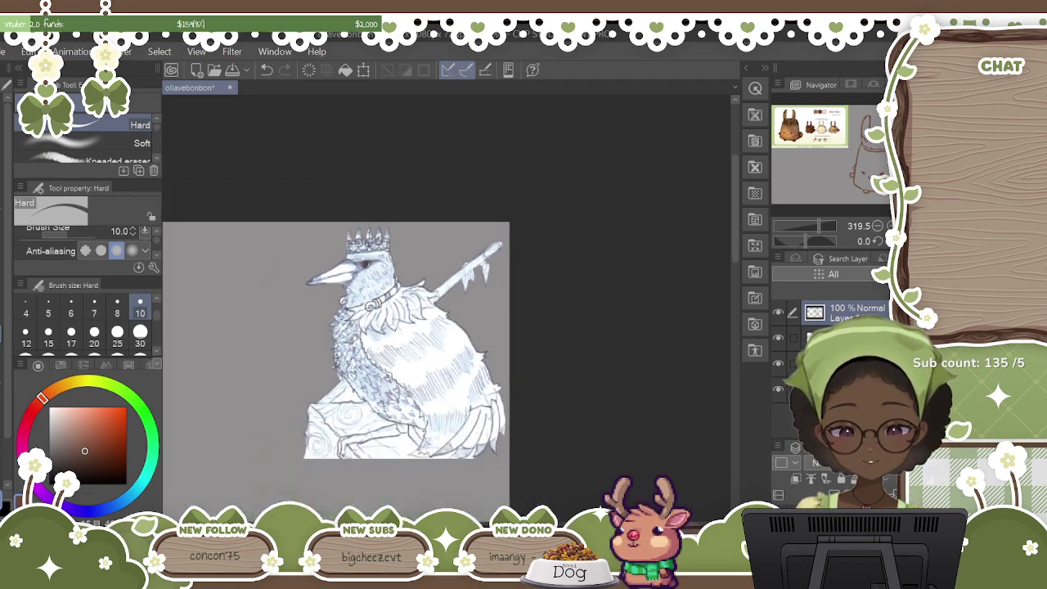
scroll(433, 314, "down", 1)
left_click_drag(433, 314, 636, 314)
scroll(448, 309, "down", 1)
scroll(447, 309, "up", 1)
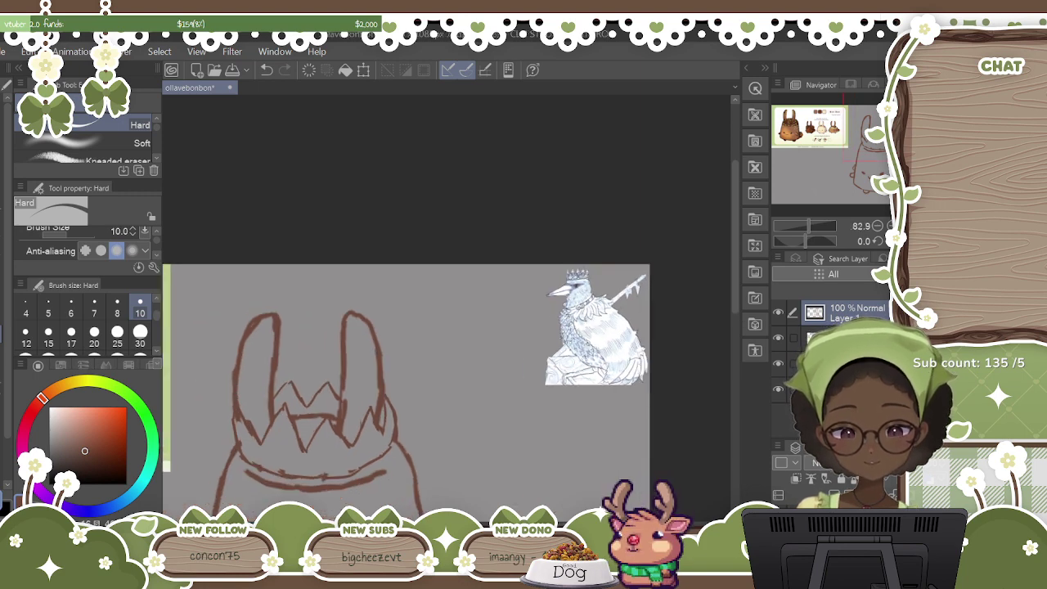
scroll(449, 310, "down", 2)
scroll(449, 310, "up", 1)
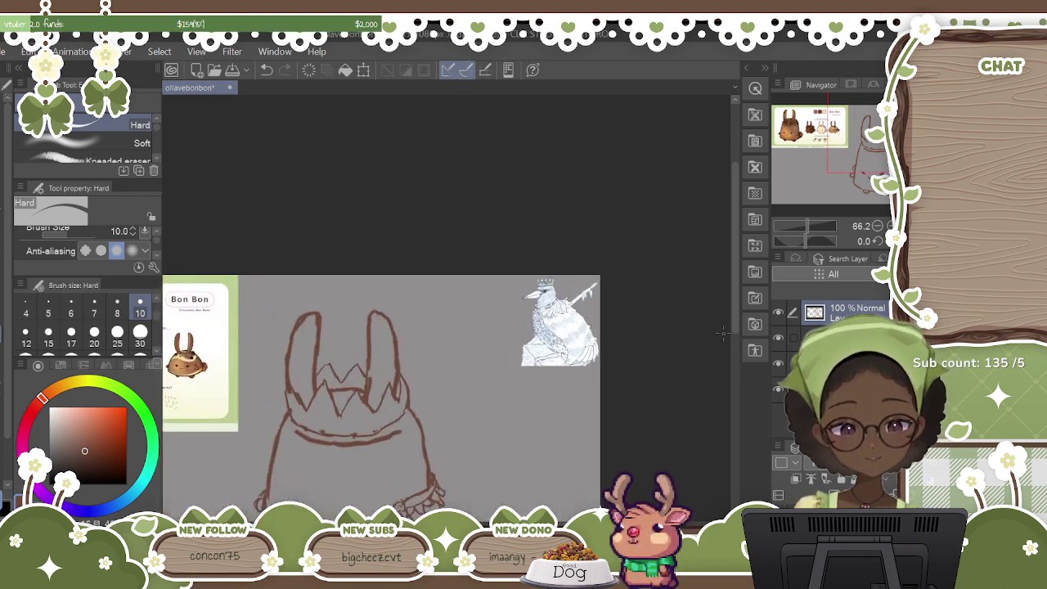
Draw a long, narrow pointed shape rising diagonally from the body's side above the feathered band, with small pointed tufts hanging beneath it.
left_click_drag(737, 286, 740, 329)
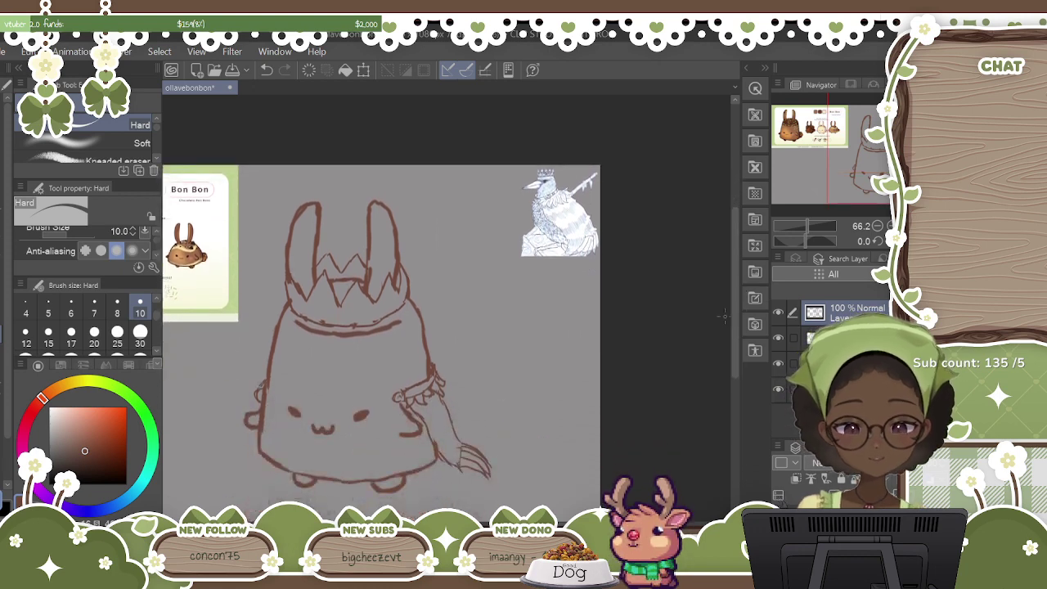
key("p")
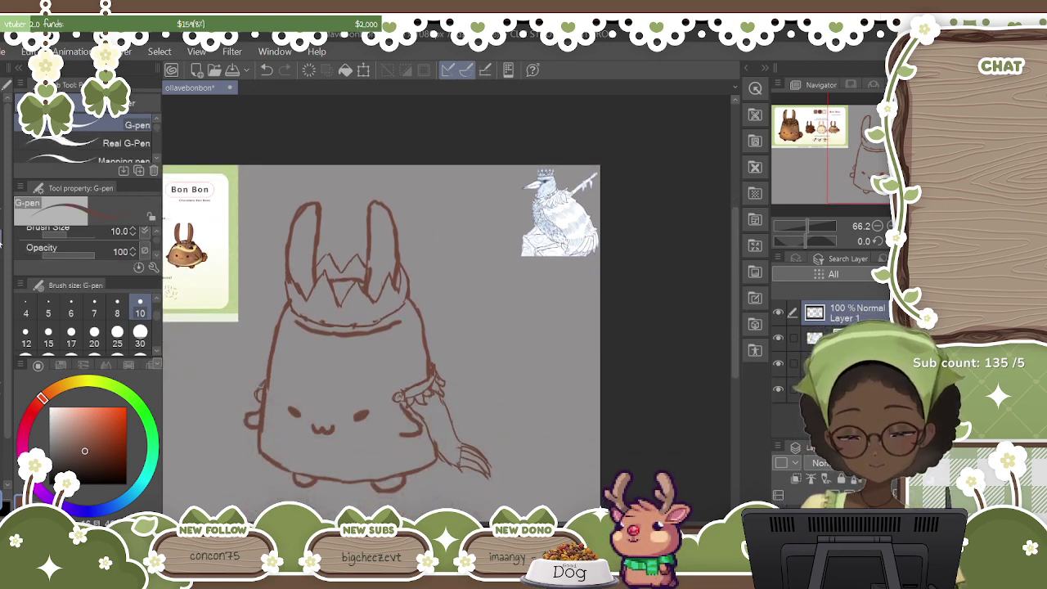
mouse_move(420, 352)
left_mouse_down()
mouse_move(497, 307)
mouse_move(434, 355)
left_mouse_up()
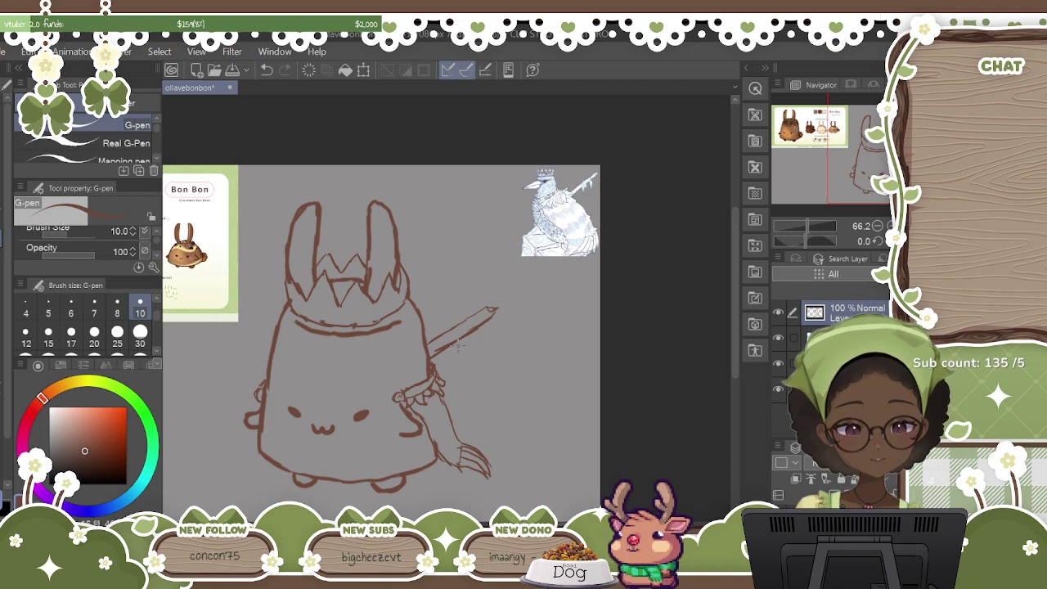
left_click_drag(453, 341, 462, 361)
left_click_drag(457, 335, 465, 357)
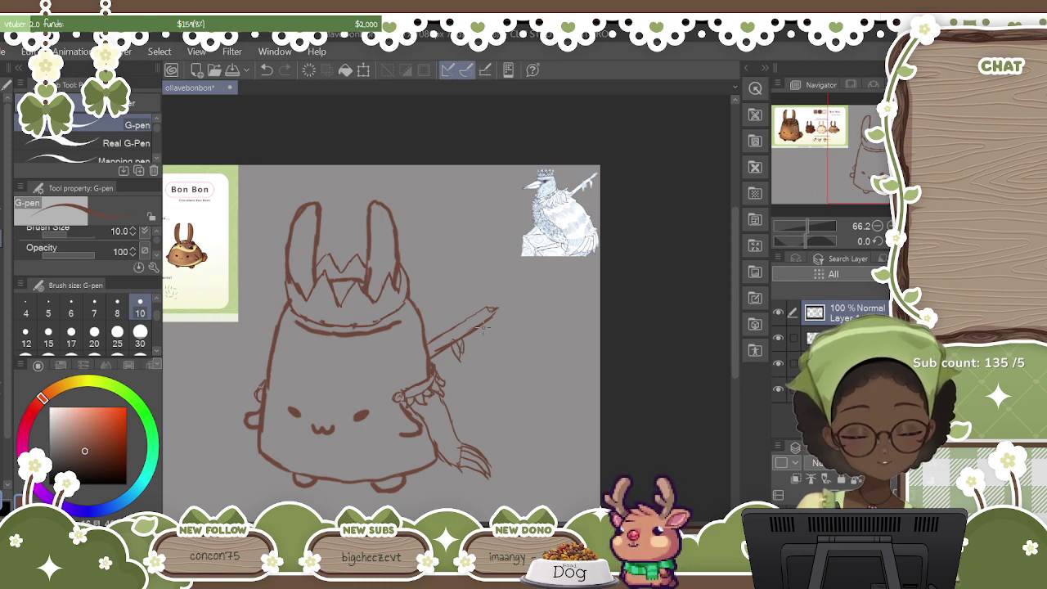
left_click_drag(477, 329, 484, 345)
mouse_move(485, 345)
left_mouse_down()
mouse_move(481, 325)
mouse_move(481, 337)
left_mouse_up()
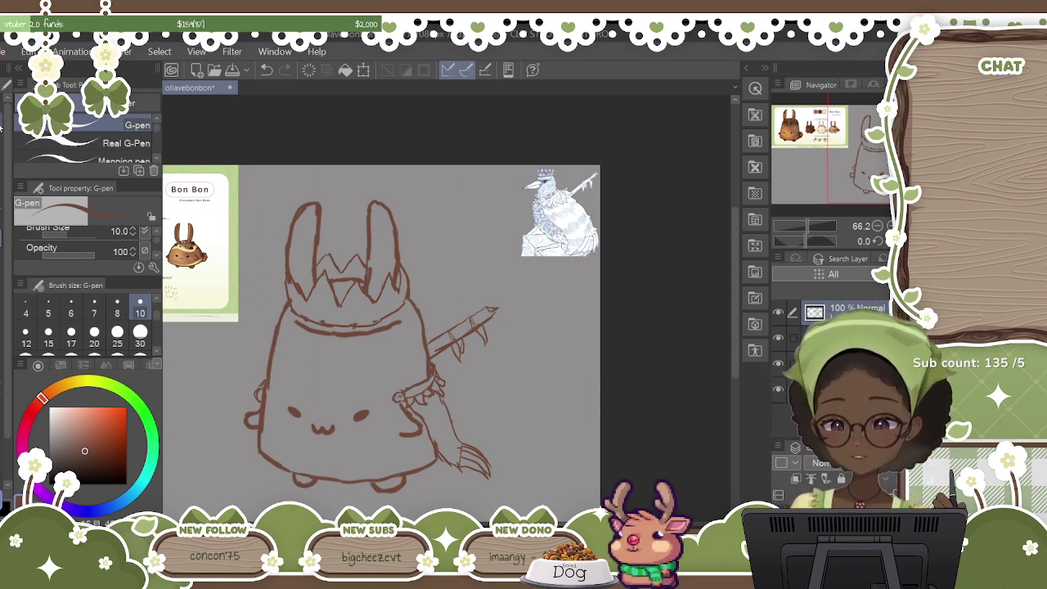
Add a round gem at the bottom of each of the three front valleys between the crown's zigzag points.
key("space")
mouse_move(479, 369)
left_mouse_down()
mouse_move(545, 273)
mouse_move(573, 271)
mouse_move(532, 233)
left_mouse_up()
scroll(532, 233, "up", 5)
scroll(441, 304, "up", 3)
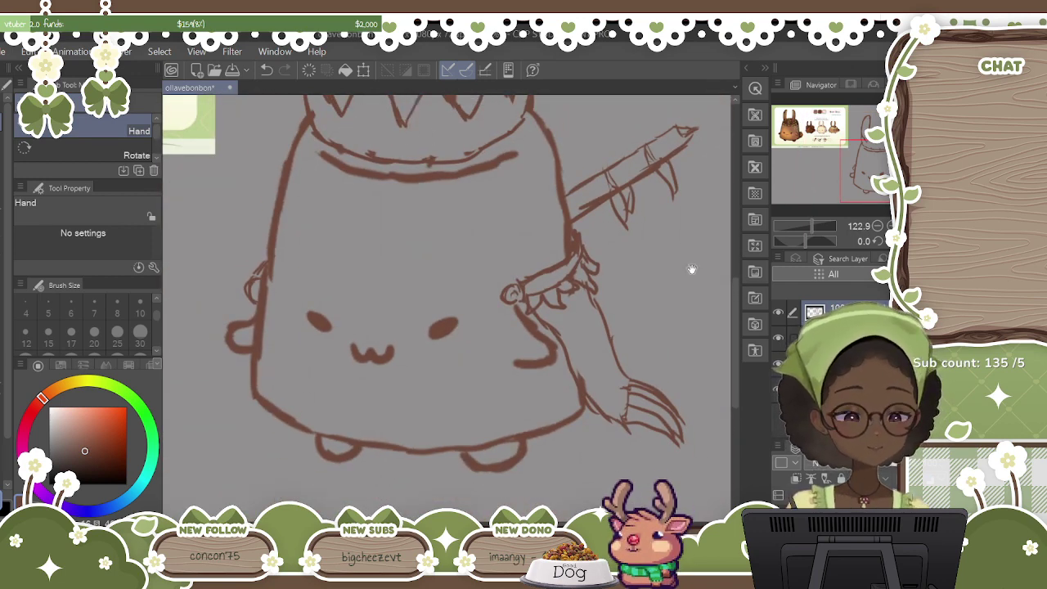
scroll(737, 271, "up", 3)
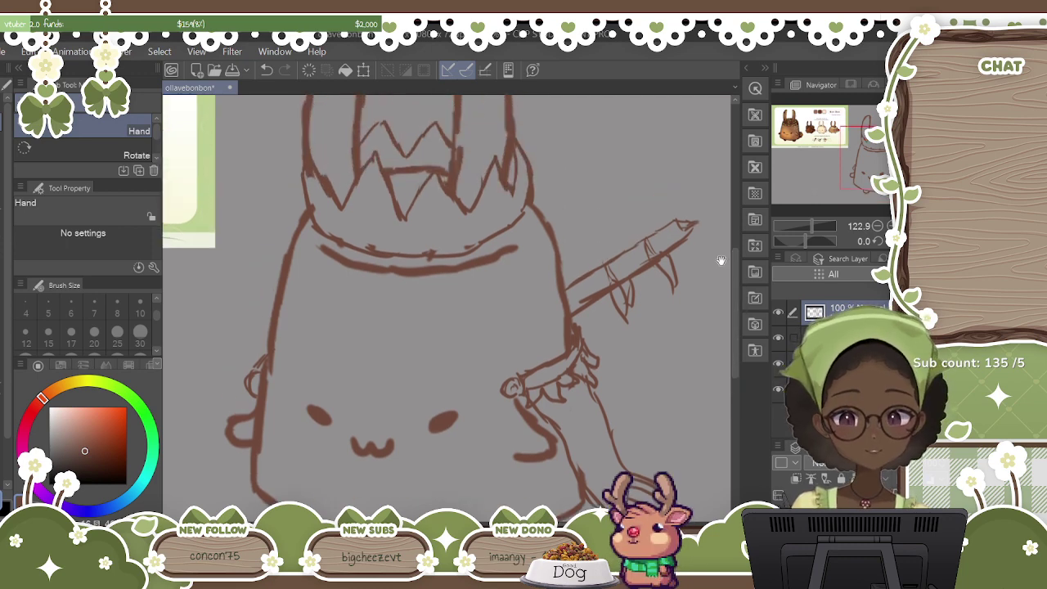
key("p")
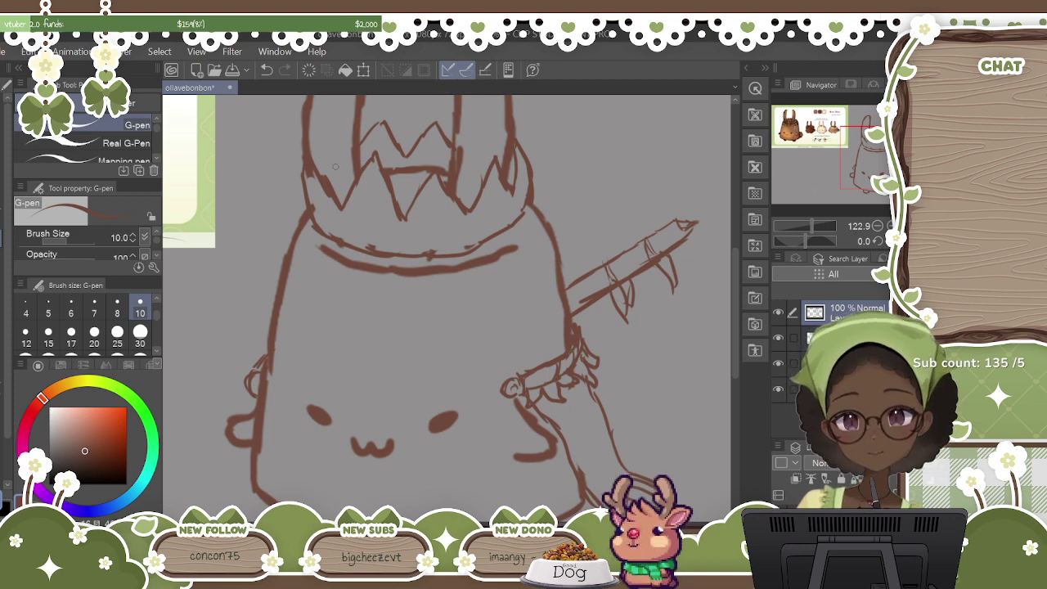
mouse_move(337, 206)
left_mouse_down()
mouse_move(352, 226)
mouse_move(339, 213)
mouse_move(394, 233)
mouse_move(413, 214)
mouse_move(459, 231)
mouse_move(470, 210)
left_mouse_up()
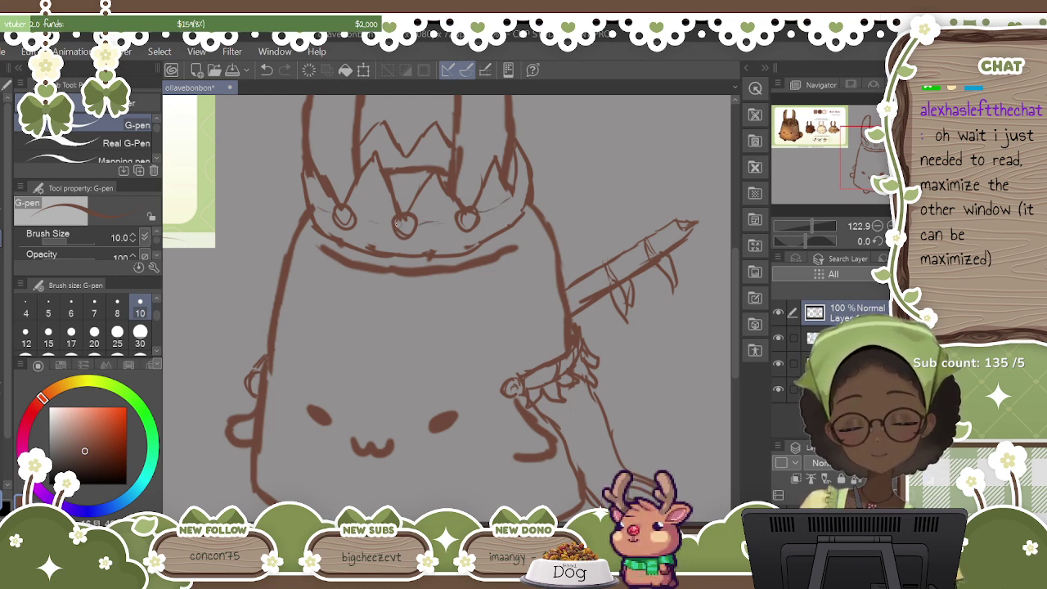
Decorate the crown's lower rim with small curling swirls between and beside the gems.
mouse_move(325, 217)
left_mouse_down()
mouse_move(348, 233)
mouse_move(337, 236)
mouse_move(378, 243)
left_mouse_up()
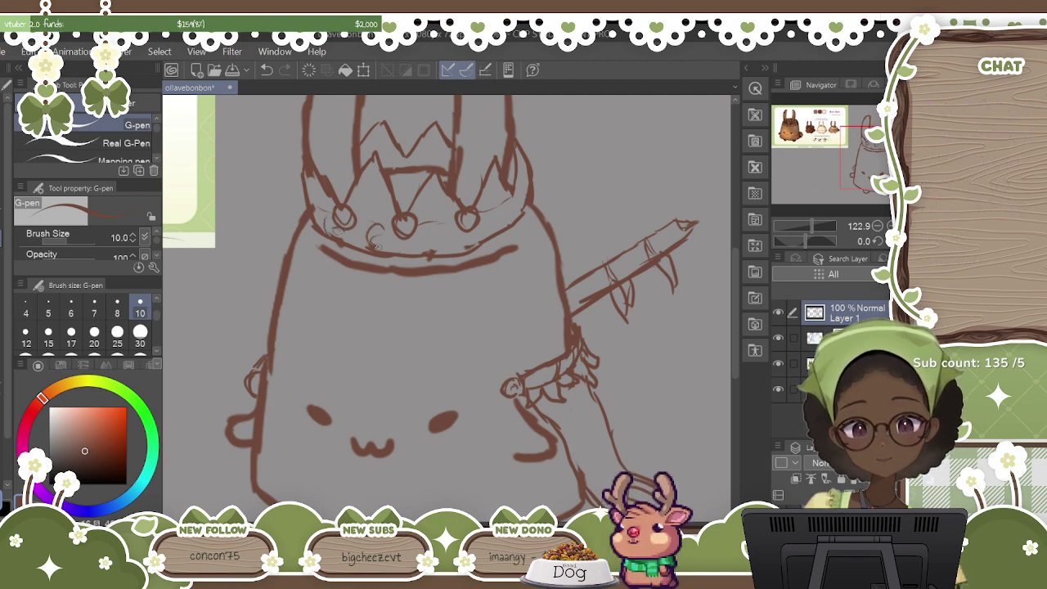
mouse_move(447, 227)
left_mouse_down()
mouse_move(441, 248)
mouse_move(457, 236)
mouse_move(458, 245)
left_mouse_up()
mouse_move(488, 213)
left_mouse_down()
mouse_move(501, 231)
mouse_move(517, 224)
left_mouse_up()
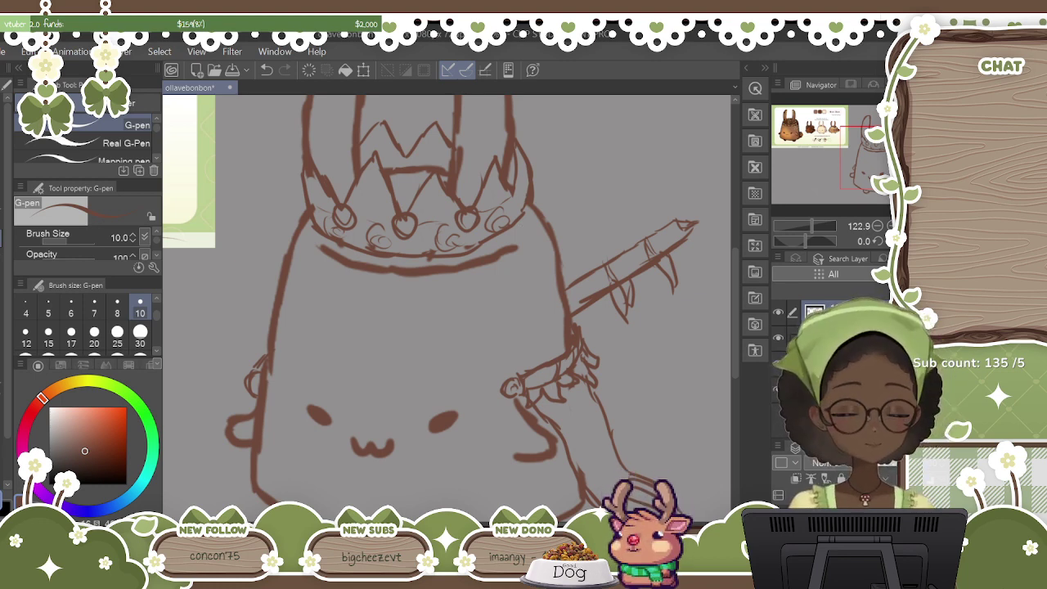
left_click_drag(735, 339, 734, 337)
scroll(734, 336, "up", 3)
scroll(740, 340, "down", 4)
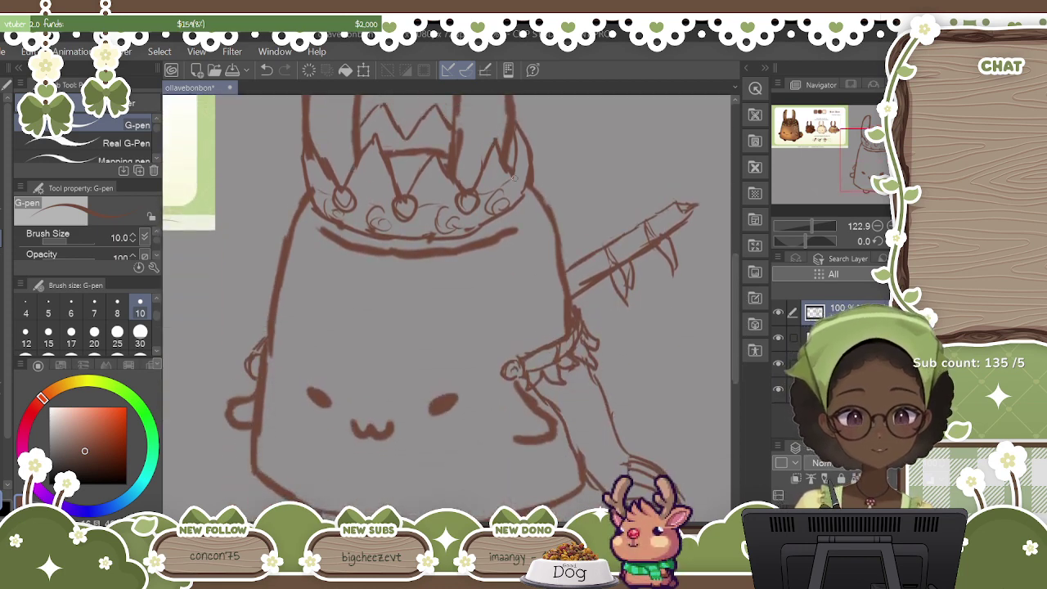
left_click_drag(507, 172, 518, 188)
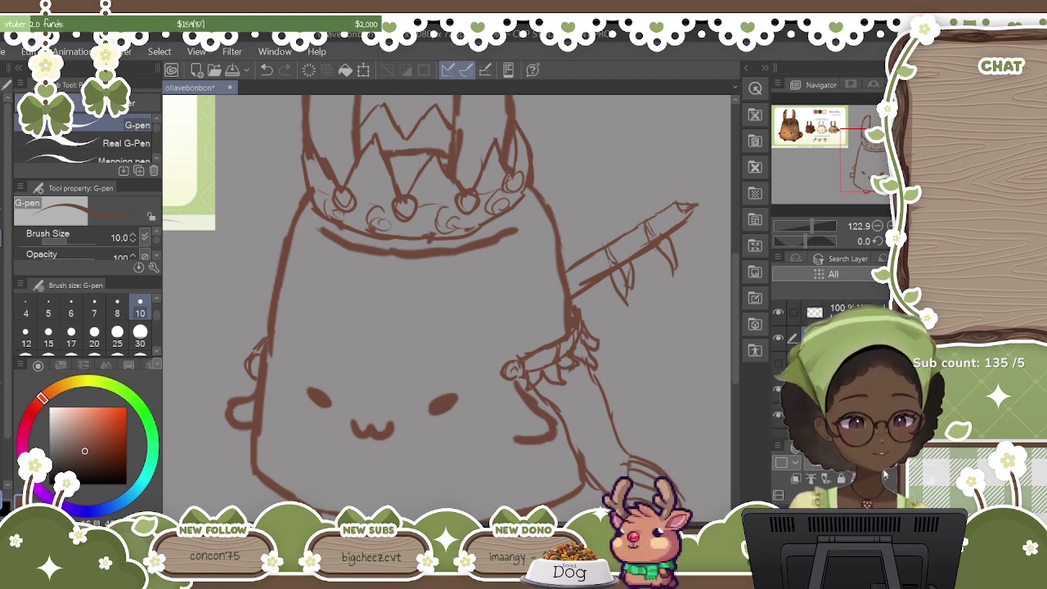
Lower the sketch layer's opacity to 24% and set the G-pen's stabilization to 100.
left_click(834, 338)
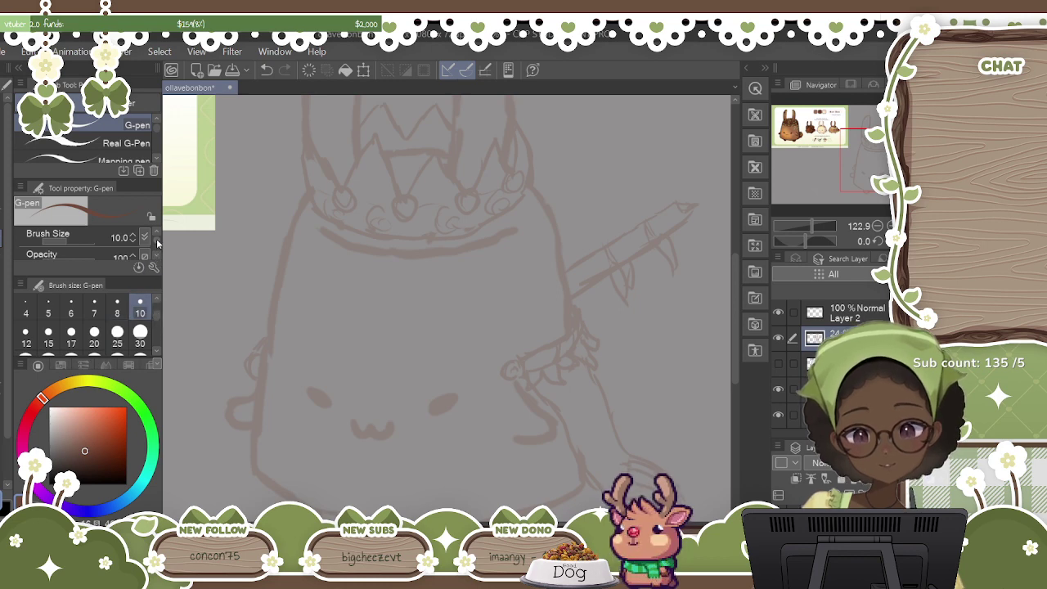
scroll(157, 249, "down", 3)
scroll(157, 243, "down", 1)
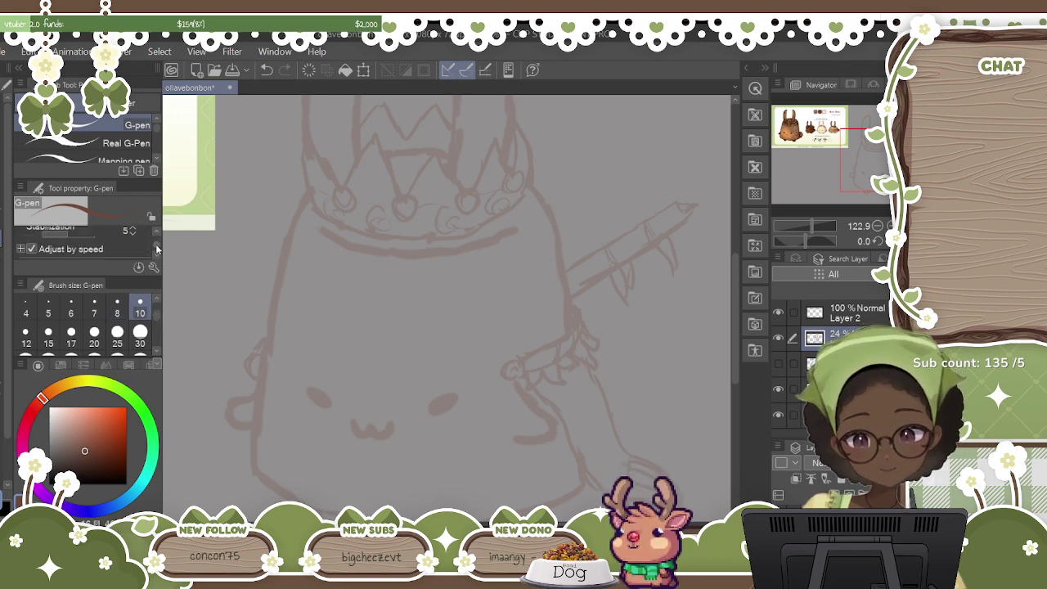
scroll(157, 247, "up", 1)
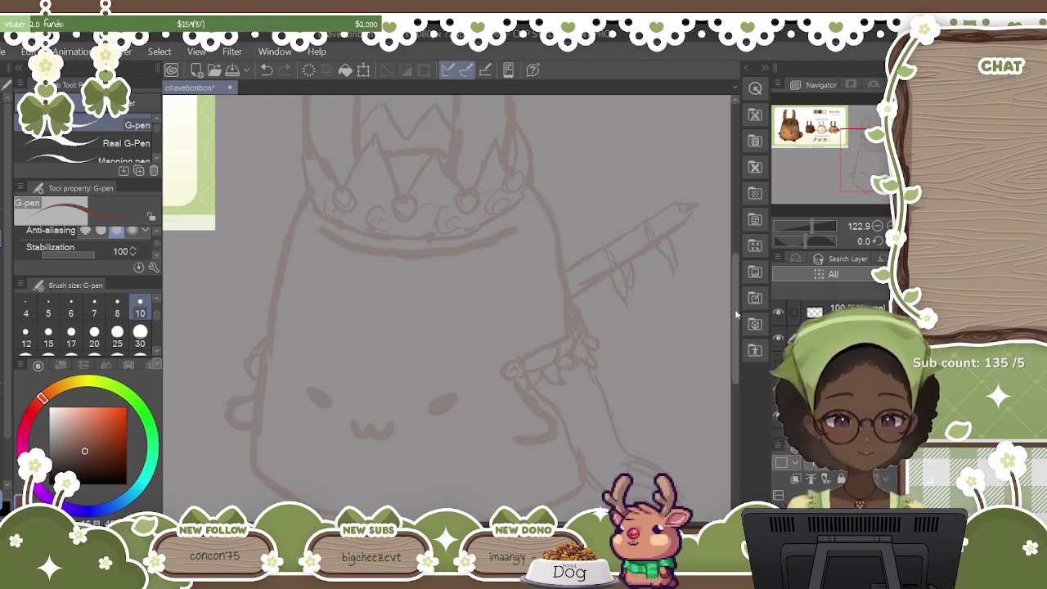
scroll(722, 304, "down", 3)
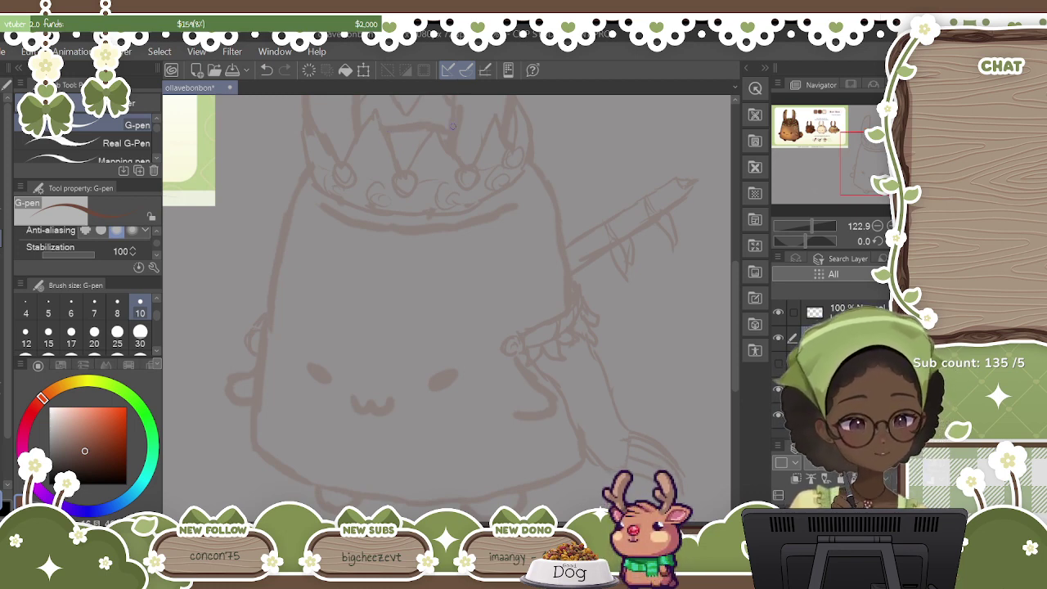
Ink the body's sides and bottom edge over the faded sketch on Layer 2, redoing the first side stroke as one continuous line.
left_click(846, 313)
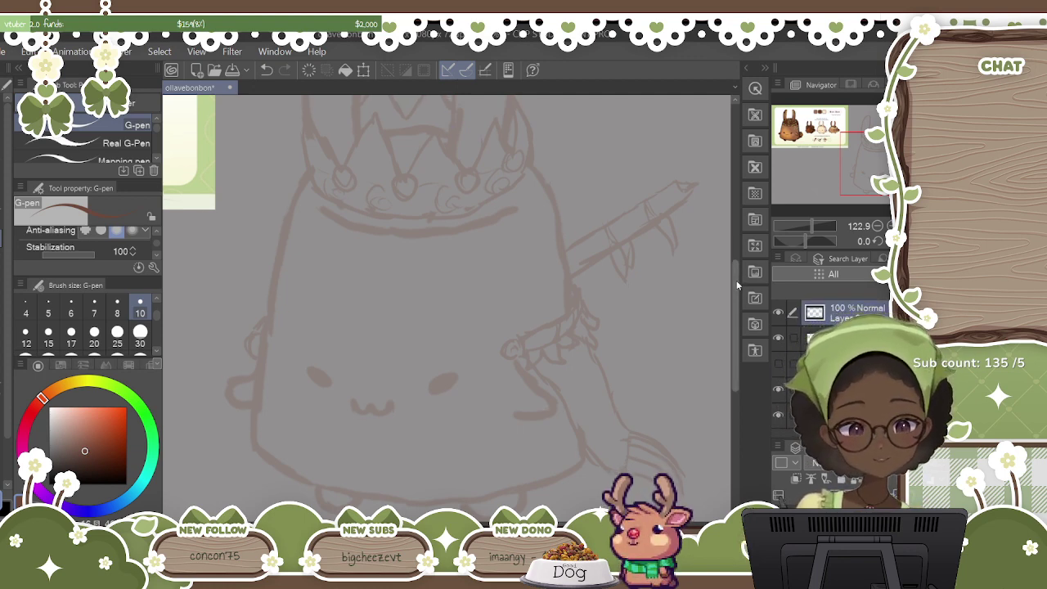
scroll(736, 280, "down", 2)
mouse_move(309, 144)
left_mouse_down()
mouse_move(284, 194)
mouse_move(264, 293)
left_mouse_up()
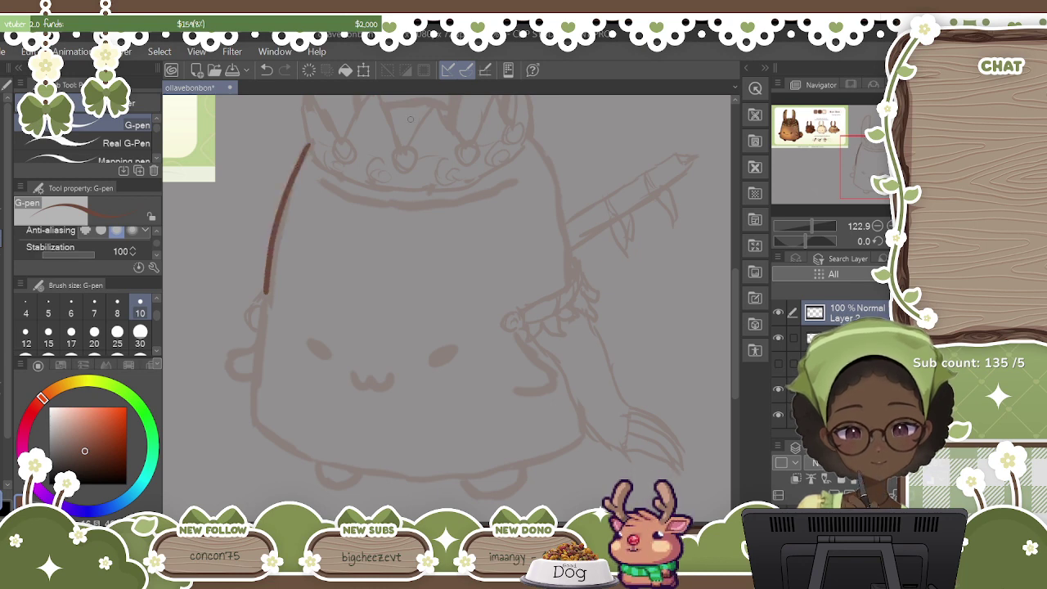
left_click(267, 70)
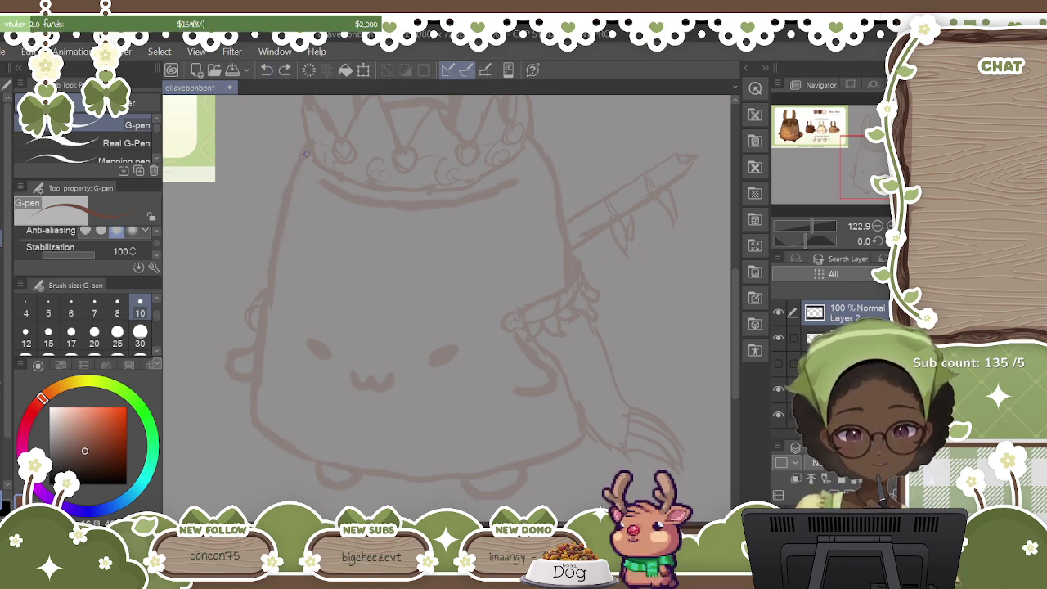
mouse_move(309, 145)
left_mouse_down()
mouse_move(285, 202)
mouse_move(258, 349)
mouse_move(254, 407)
mouse_move(273, 446)
mouse_move(347, 465)
mouse_move(431, 468)
mouse_move(559, 456)
mouse_move(588, 437)
left_mouse_up()
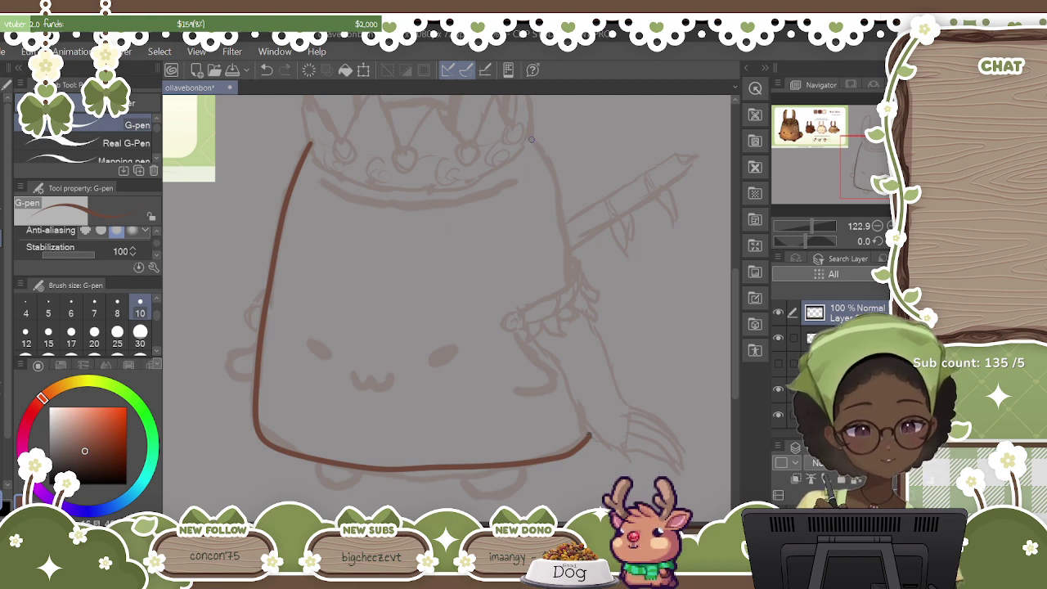
mouse_move(530, 137)
left_mouse_down()
mouse_move(562, 199)
mouse_move(567, 283)
left_mouse_up()
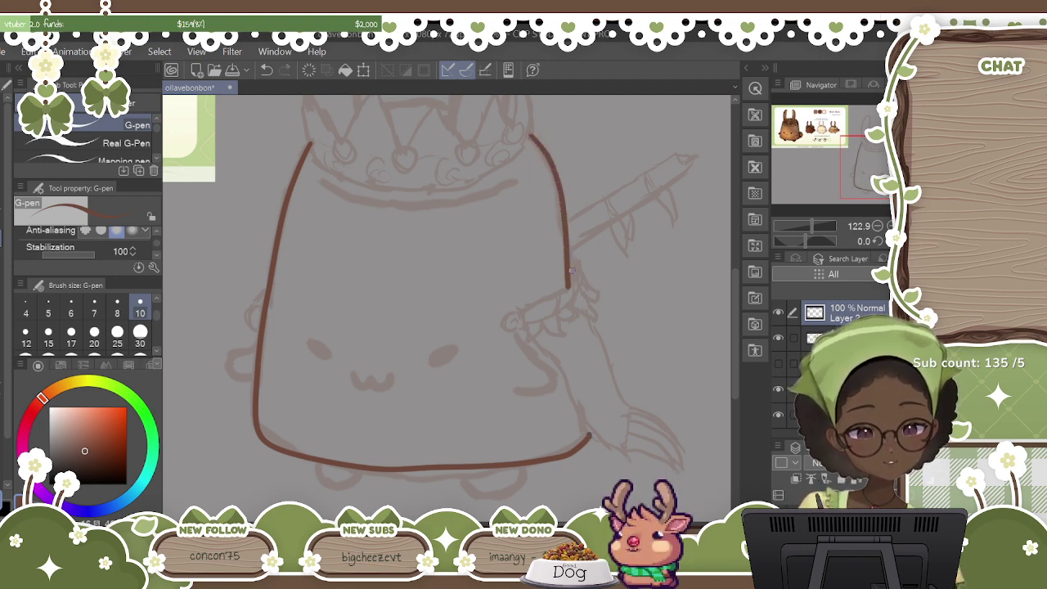
Ink the two rounded feet under the body and both small arms over the sketch.
mouse_move(317, 461)
left_mouse_down()
mouse_move(319, 474)
mouse_move(351, 491)
mouse_move(373, 467)
left_mouse_up()
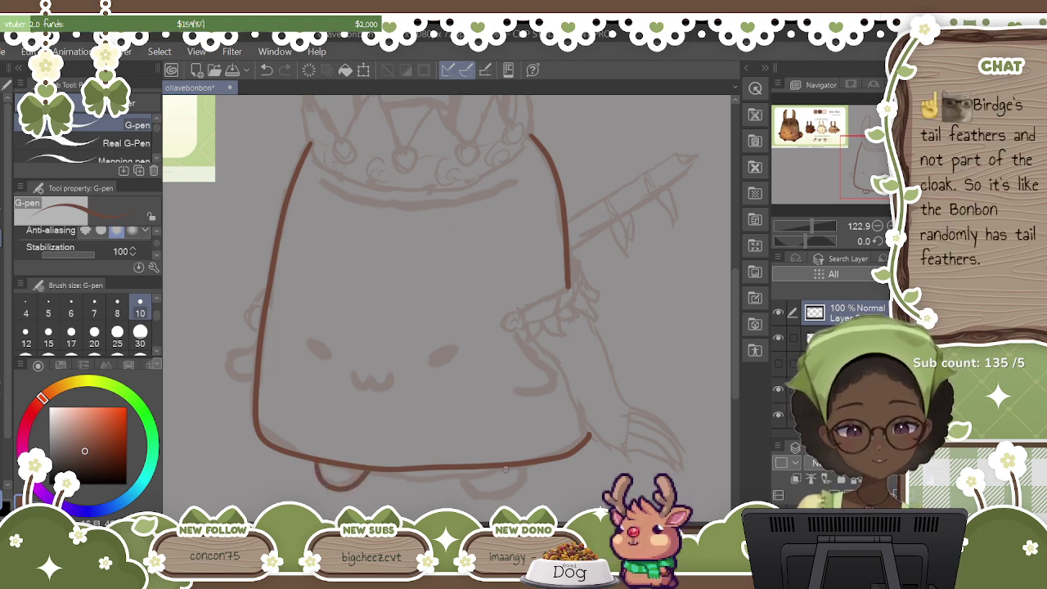
mouse_move(463, 471)
left_mouse_down()
mouse_move(491, 495)
mouse_move(517, 482)
mouse_move(521, 463)
left_mouse_up()
mouse_move(257, 341)
left_mouse_down()
mouse_move(225, 359)
mouse_move(237, 384)
mouse_move(255, 384)
left_mouse_up()
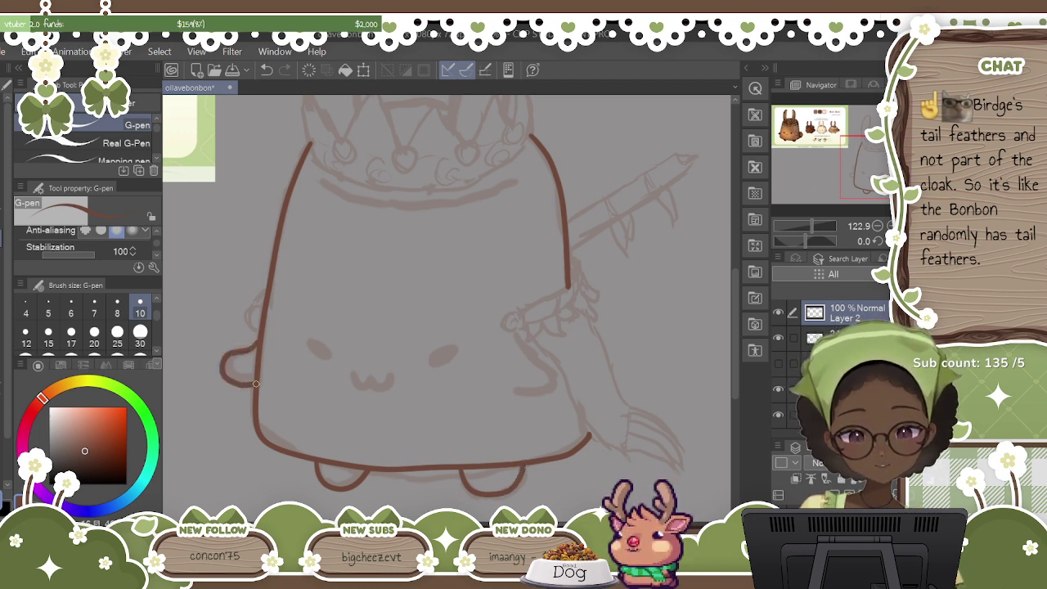
mouse_move(517, 337)
left_mouse_down()
mouse_move(553, 377)
mouse_move(542, 391)
mouse_move(512, 393)
left_mouse_up()
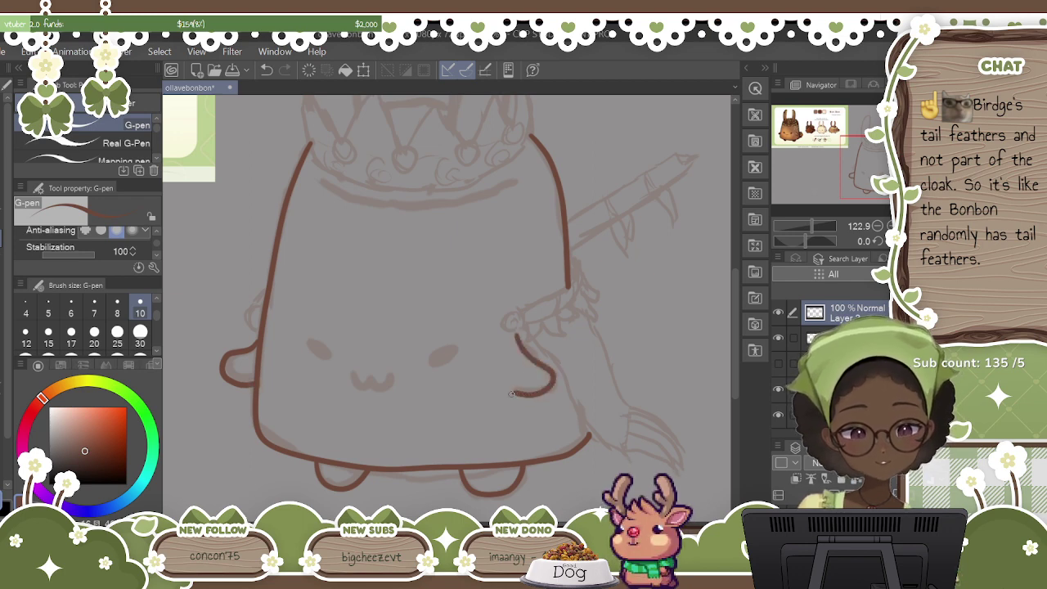
Ink the two slanted oval eyes as solid shapes, redoing the first one, and trace the w-shaped mouth.
mouse_move(432, 355)
left_mouse_down()
mouse_move(452, 360)
mouse_move(446, 349)
left_mouse_up()
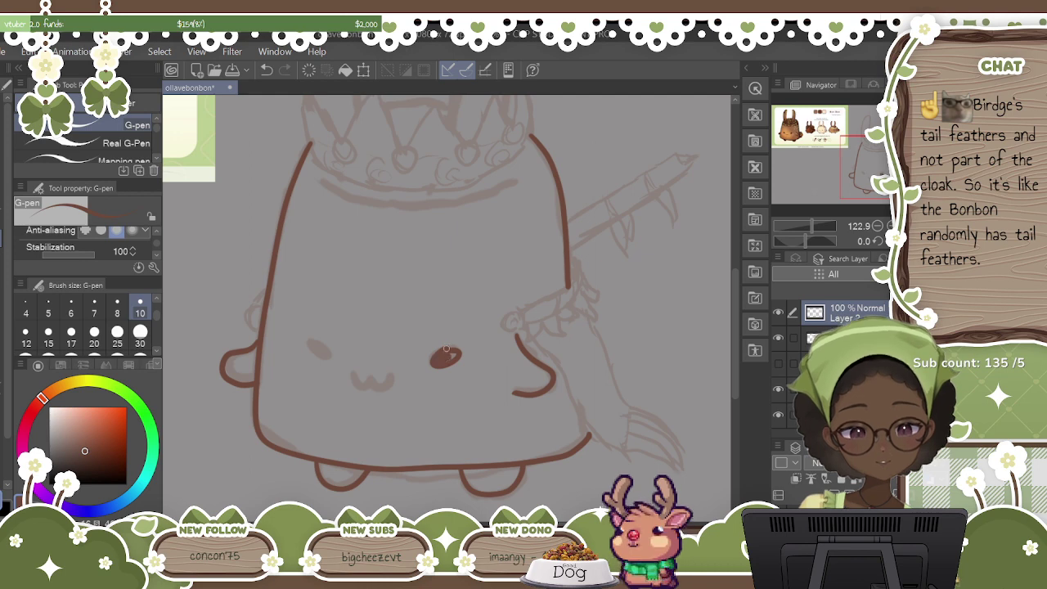
left_click(267, 70)
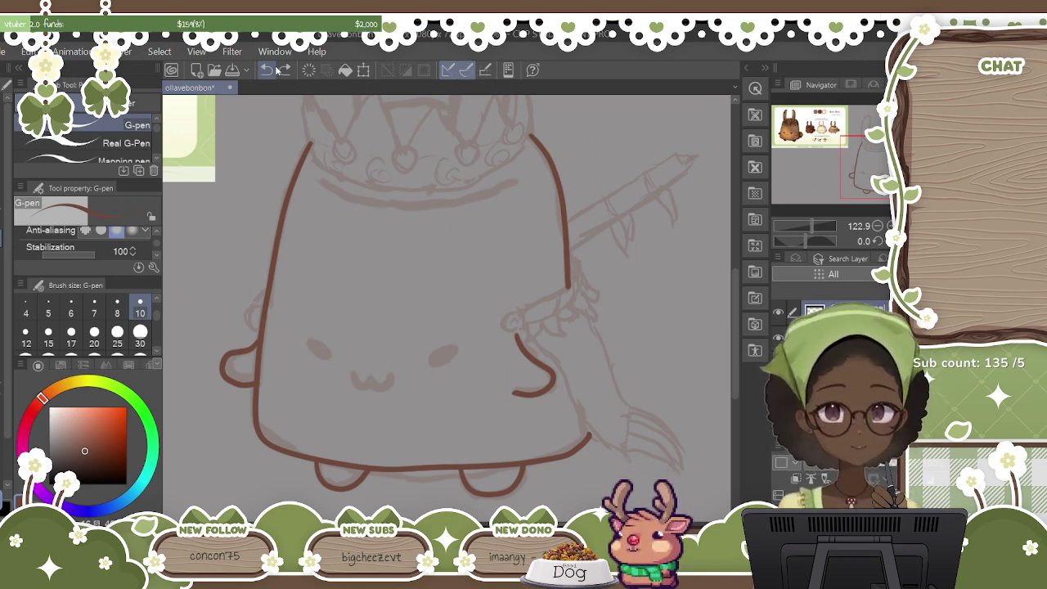
left_click(268, 70)
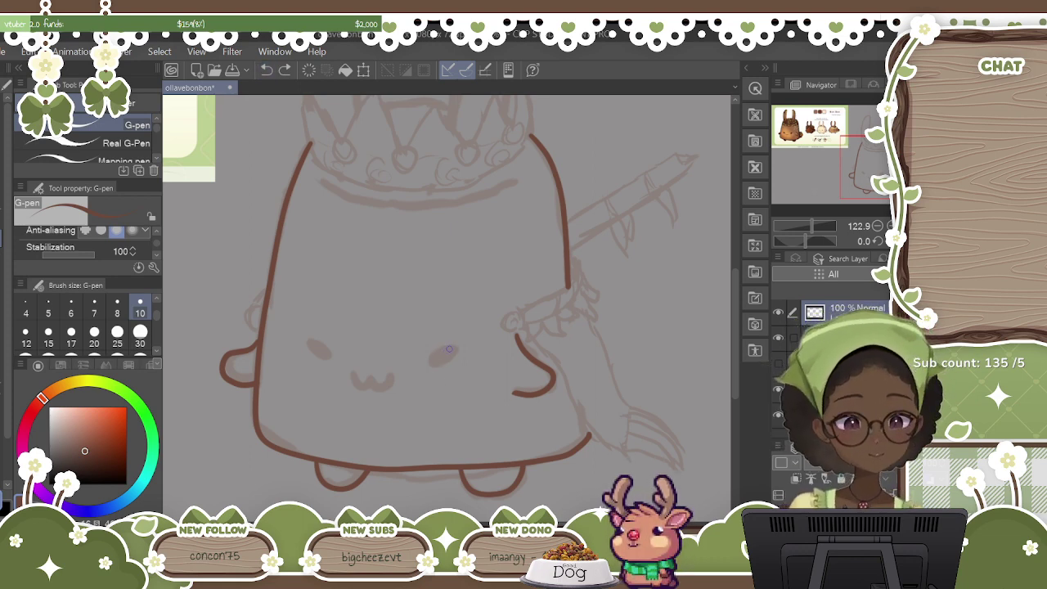
mouse_move(448, 347)
left_mouse_down()
mouse_move(430, 358)
mouse_move(455, 366)
mouse_move(462, 347)
mouse_move(442, 356)
left_mouse_up()
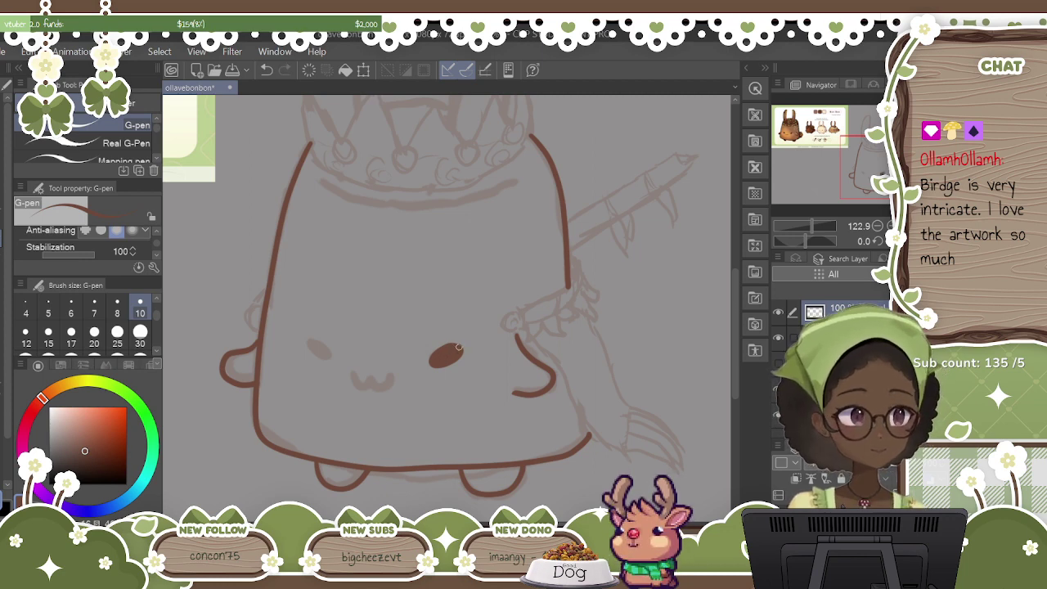
mouse_move(328, 351)
left_mouse_down()
mouse_move(317, 337)
mouse_move(303, 342)
mouse_move(330, 356)
mouse_move(319, 339)
mouse_move(318, 350)
left_mouse_up()
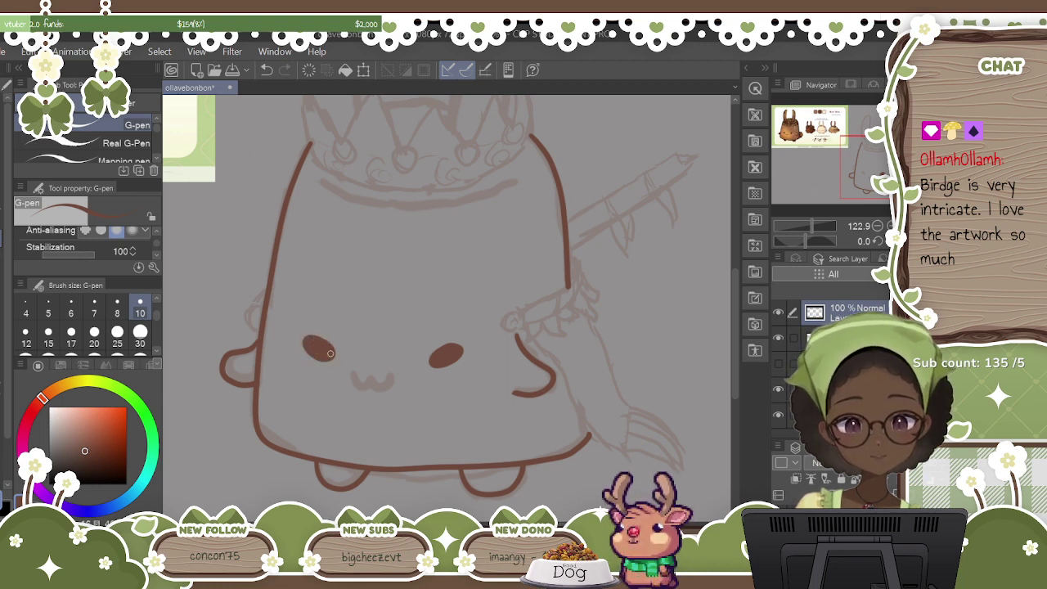
mouse_move(352, 375)
left_mouse_down()
mouse_move(360, 389)
mouse_move(373, 378)
mouse_move(385, 390)
mouse_move(394, 375)
left_mouse_up()
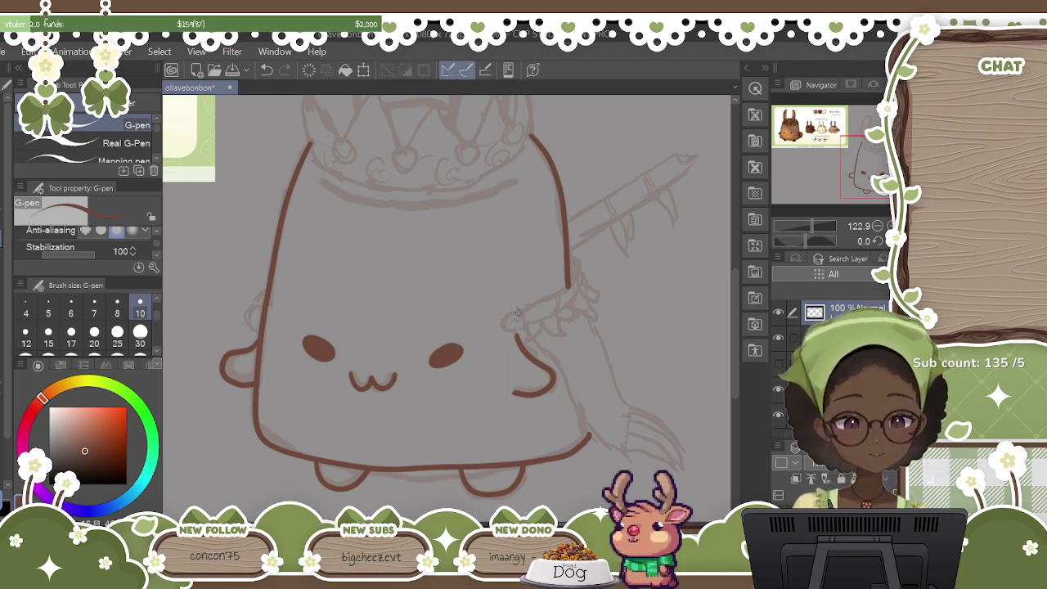
Ink the round clasp at the end of the feathered band with a spiral inside, undoing the first attempt and redrawing it.
mouse_move(518, 311)
left_mouse_down()
mouse_move(502, 321)
mouse_move(511, 333)
mouse_move(520, 321)
left_mouse_up()
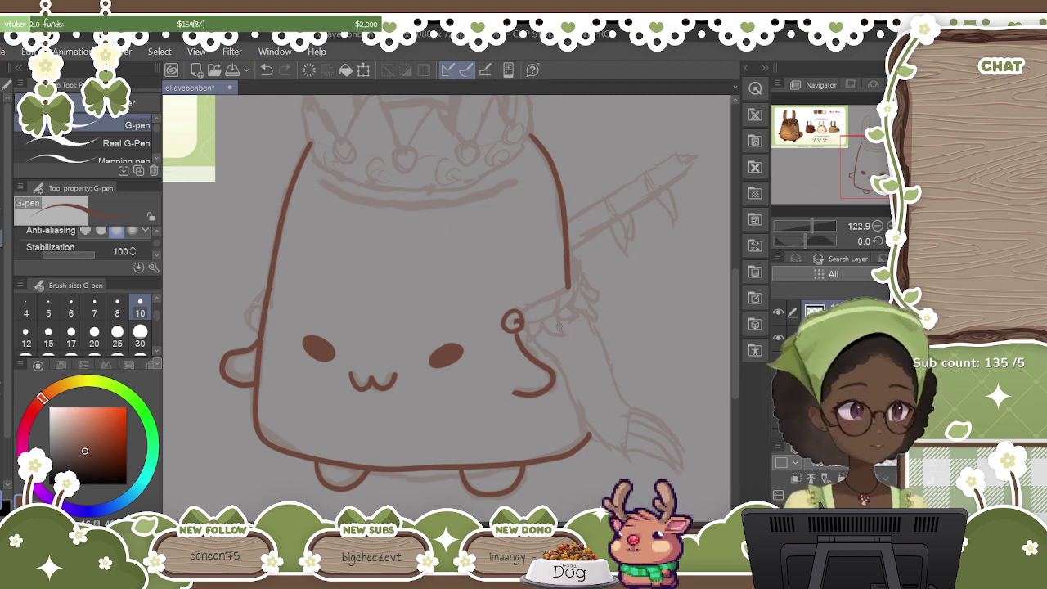
left_click(268, 70)
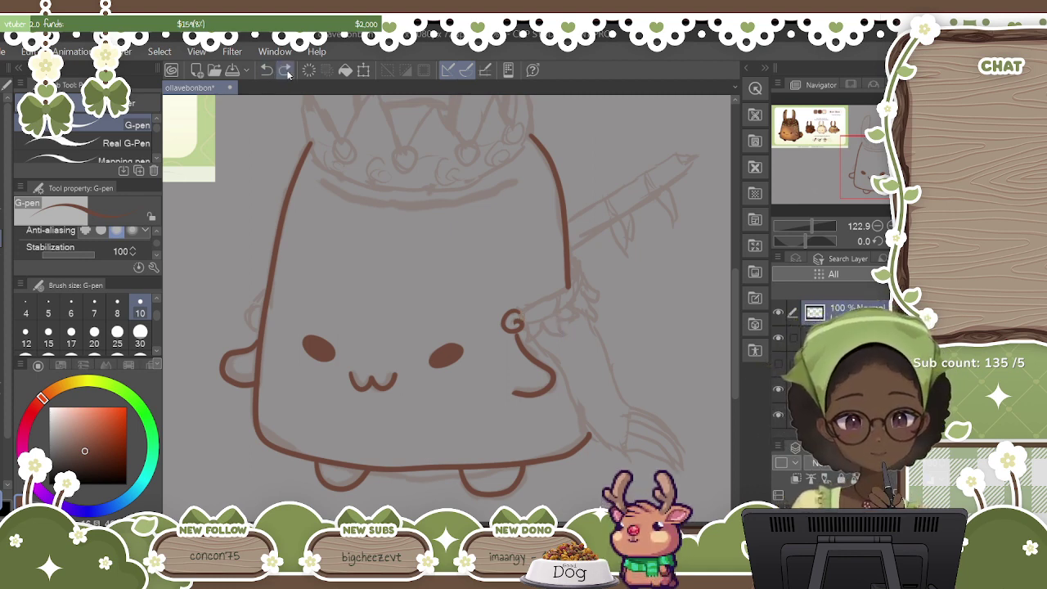
left_click(269, 70)
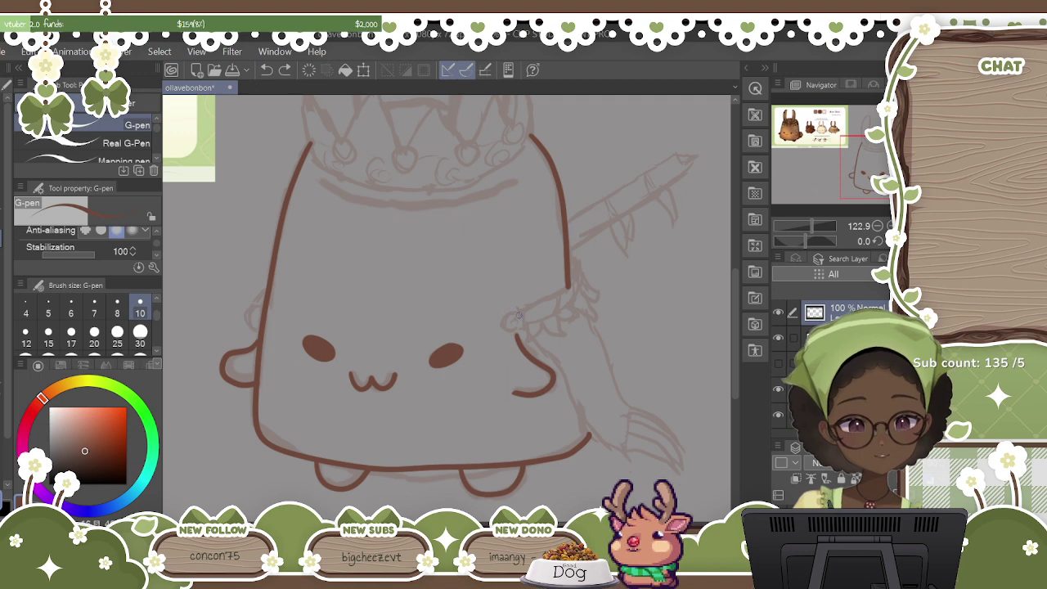
mouse_move(515, 309)
left_mouse_down()
mouse_move(502, 319)
mouse_move(511, 331)
mouse_move(514, 322)
left_mouse_up()
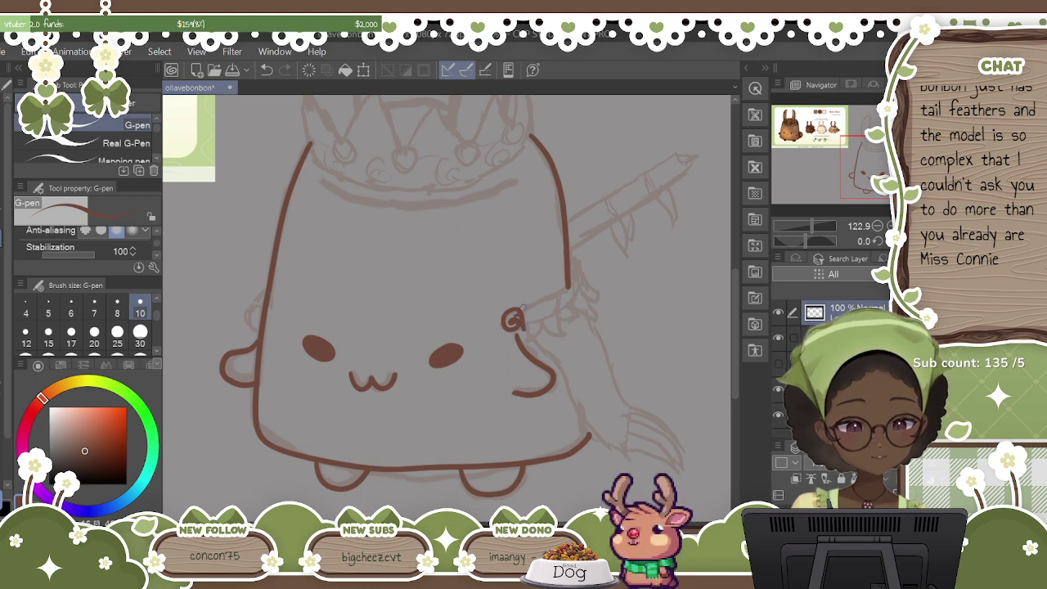
Ink both edges of the feathered band from the spiral clasp around the body's side, redoing the lower edge, and its small bumps on the opposite side.
mouse_move(518, 309)
left_mouse_down()
mouse_move(564, 293)
mouse_move(571, 262)
mouse_move(571, 301)
mouse_move(524, 324)
left_mouse_up()
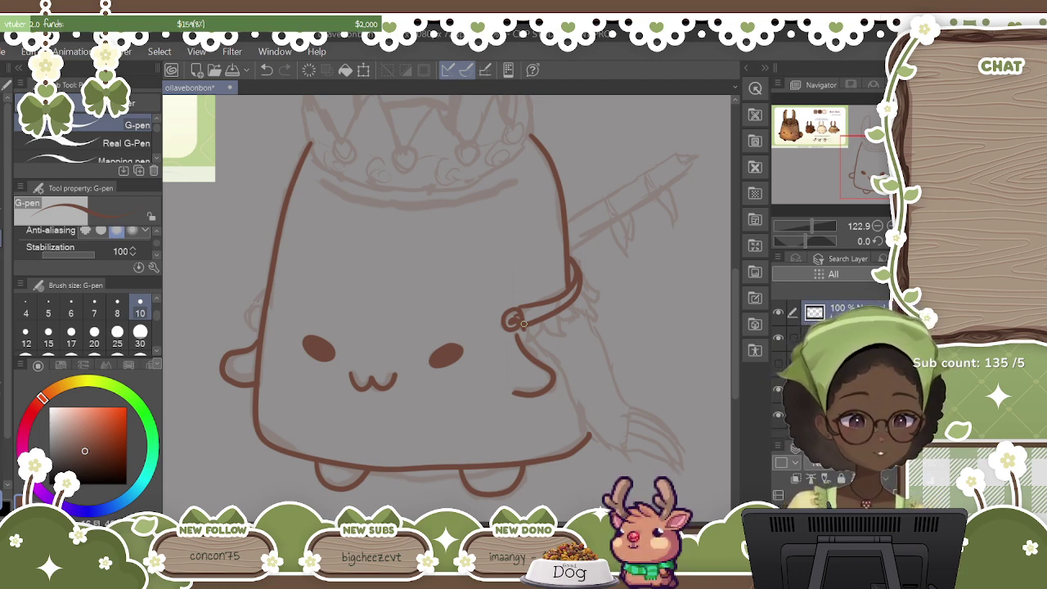
key("ctrl+z")
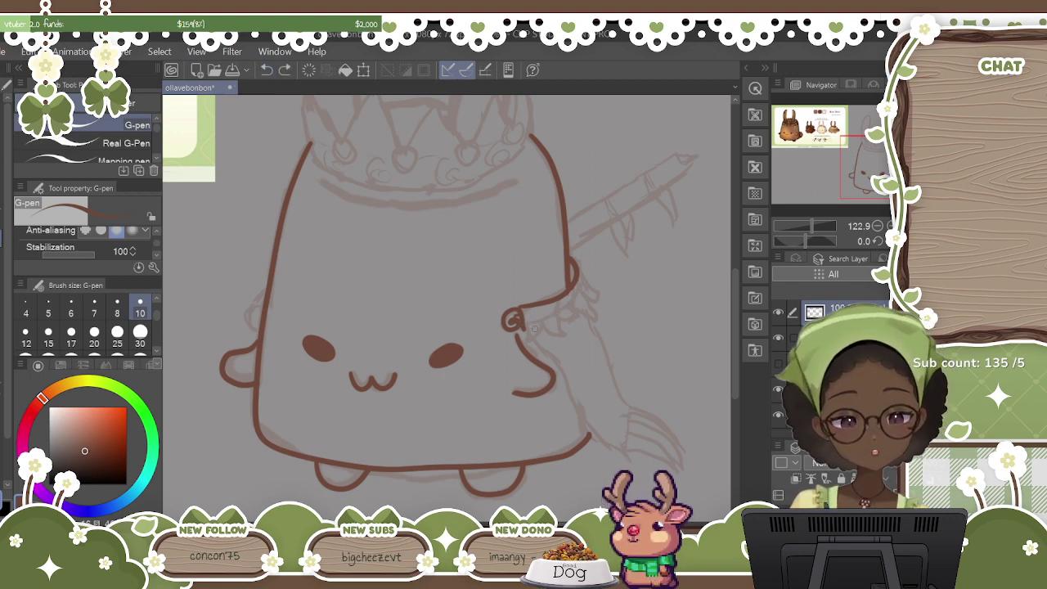
left_click_drag(515, 315, 513, 321)
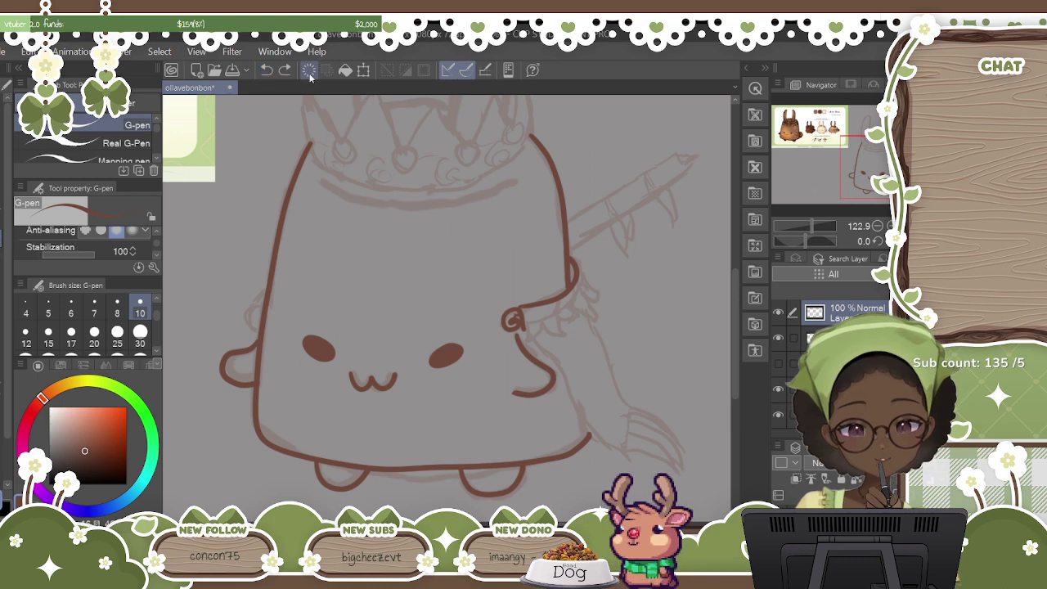
key("ctrl+z")
mouse_move(513, 320)
left_mouse_down()
mouse_move(548, 320)
mouse_move(576, 304)
mouse_move(582, 278)
mouse_move(572, 260)
mouse_move(570, 273)
left_mouse_up()
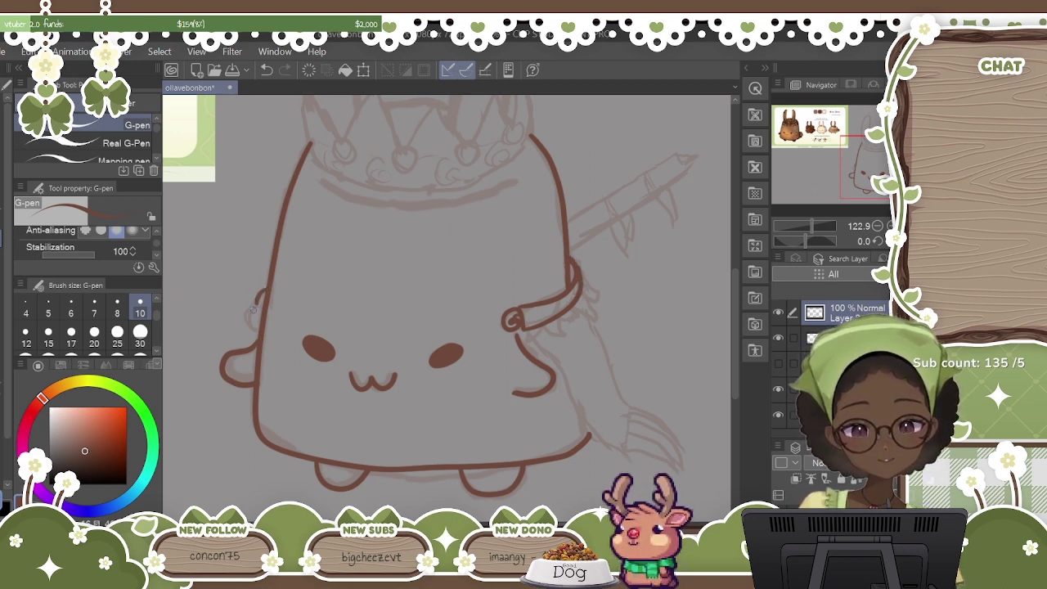
mouse_move(254, 305)
left_mouse_down()
mouse_move(250, 325)
mouse_move(262, 326)
mouse_move(253, 307)
mouse_move(249, 321)
mouse_move(260, 328)
left_mouse_up()
left_click(265, 70)
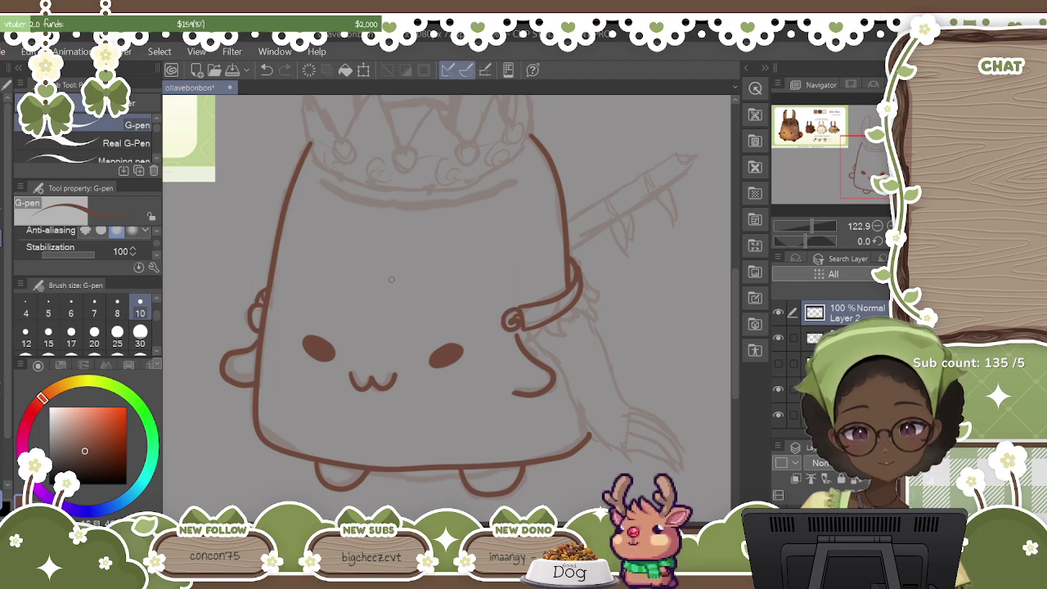
Ink slanted lines across the feathered band and a fringe of pointed feathers along its lower edge, redoing the first feather.
left_click_drag(551, 302, 542, 320)
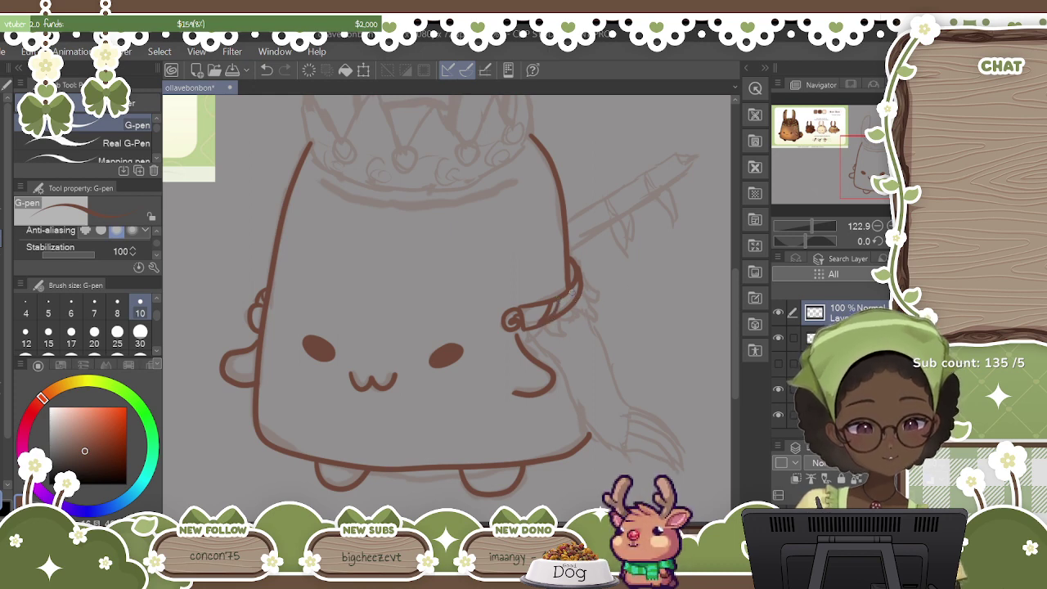
left_click_drag(576, 280, 572, 299)
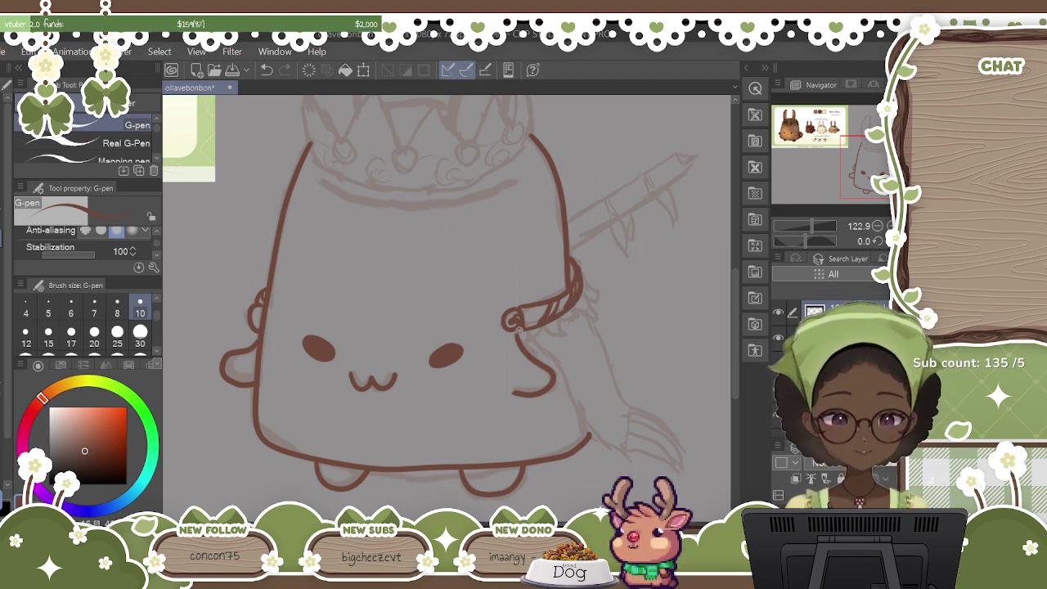
left_click_drag(526, 328, 532, 336)
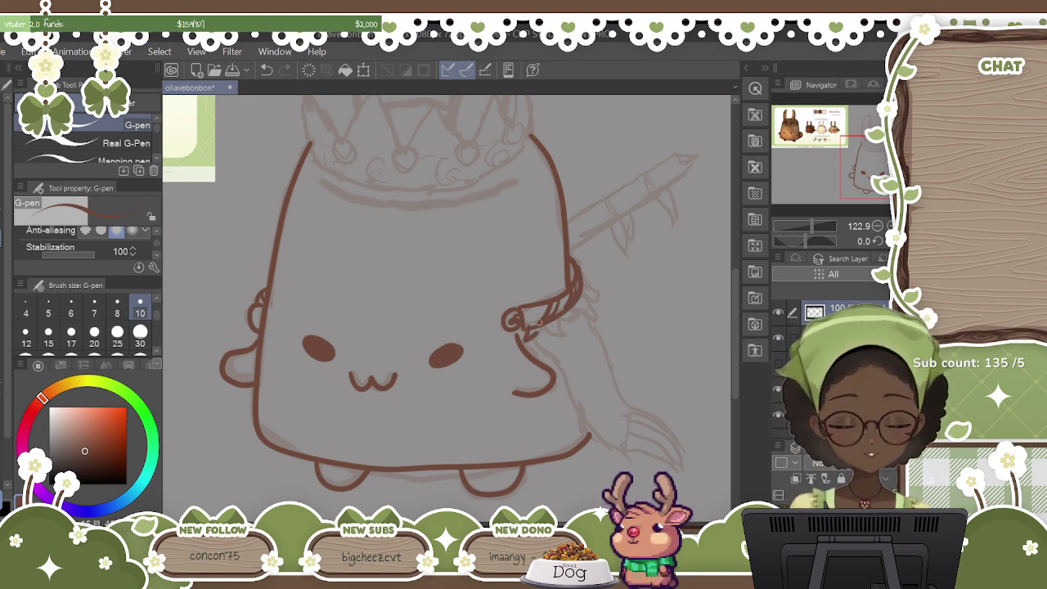
left_click(267, 71)
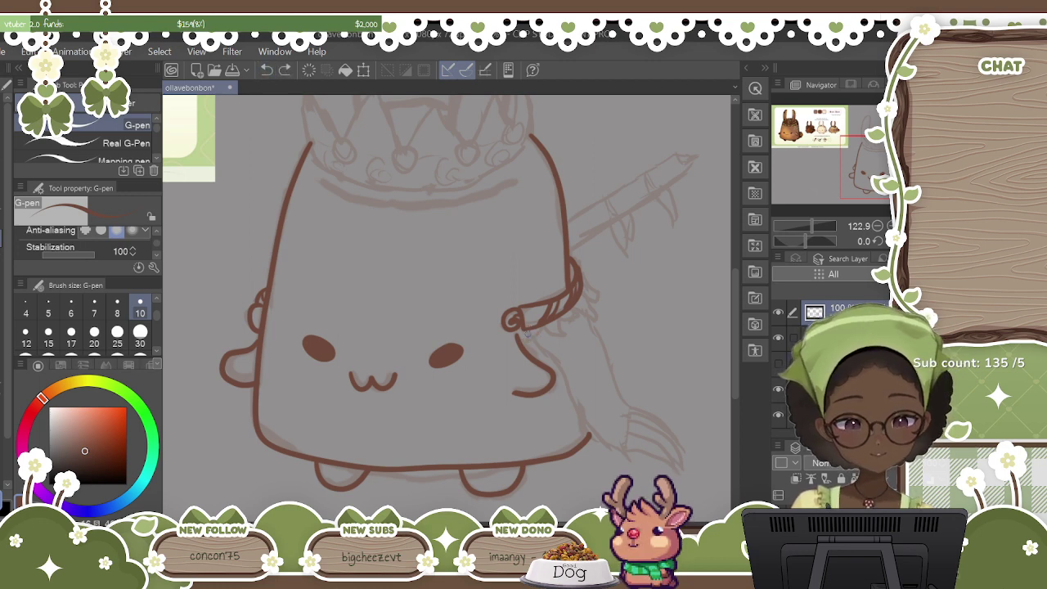
mouse_move(528, 331)
left_mouse_down()
mouse_move(547, 323)
mouse_move(562, 335)
mouse_move(560, 315)
mouse_move(582, 320)
mouse_move(580, 308)
mouse_move(598, 319)
mouse_move(582, 304)
mouse_move(593, 293)
left_mouse_up()
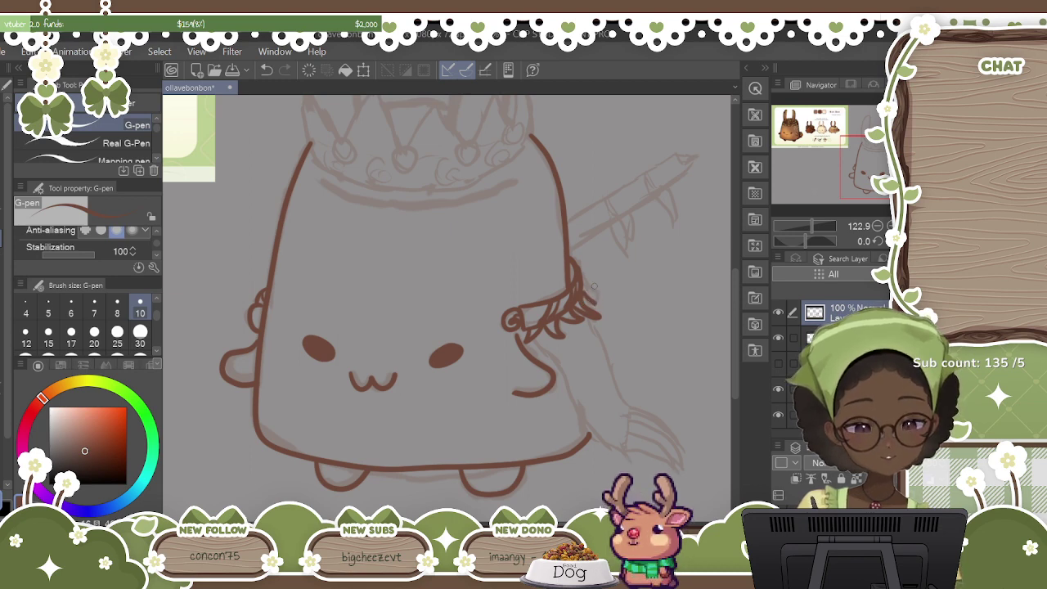
left_click_drag(583, 279, 599, 304)
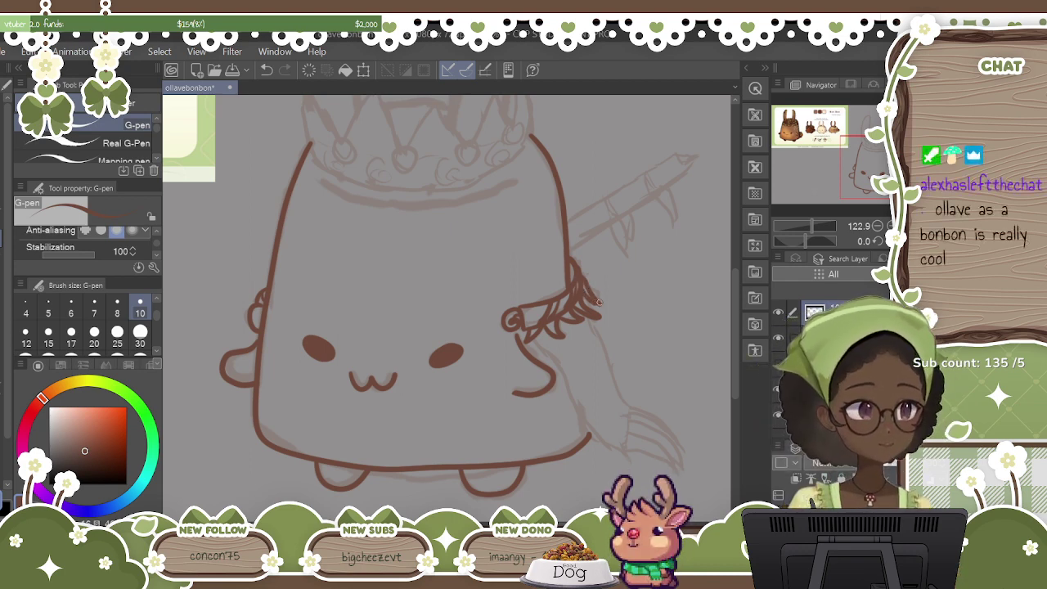
Ink both long sides of the tail shape from beneath the feather fringe to its lower end, redoing the first stroke as one continuous line.
key("ctrl+plus")
key("ctrl+plus")
key("ctrl+plus")
key("ctrl+plus")
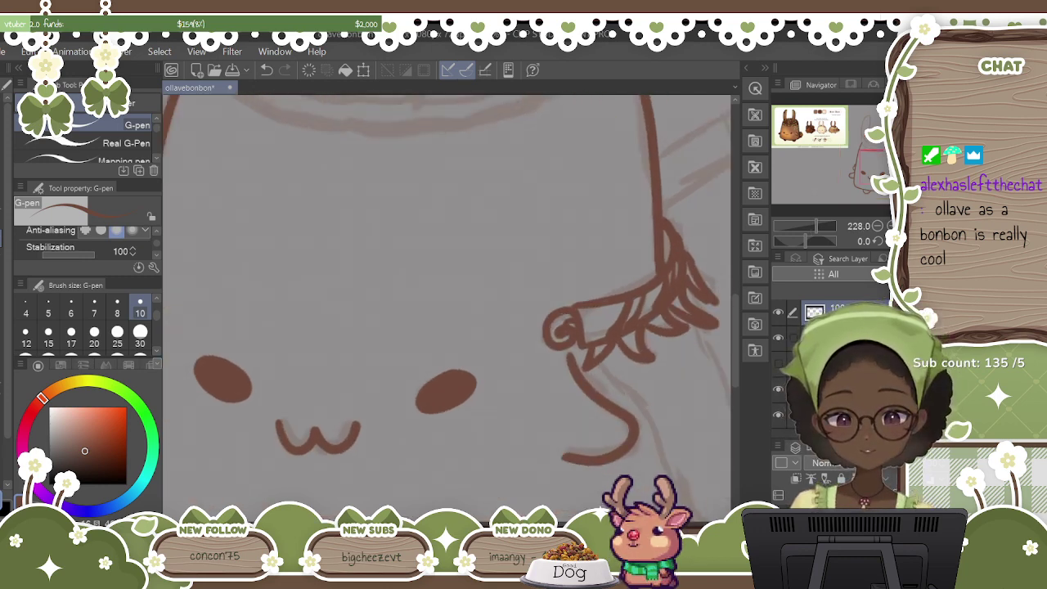
scroll(447, 307, "right", 4)
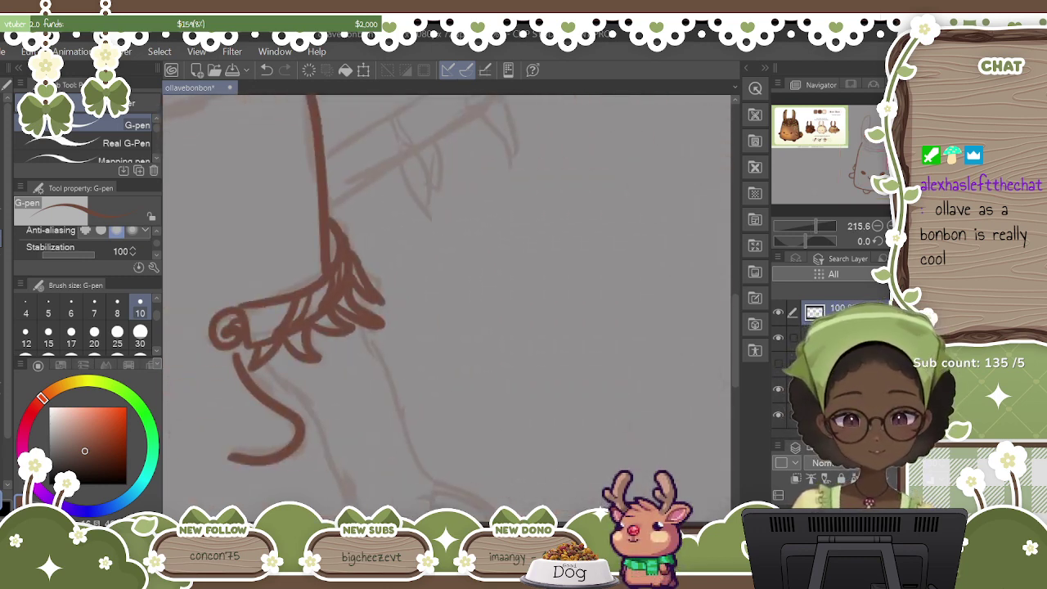
left_click_drag(737, 331, 737, 338)
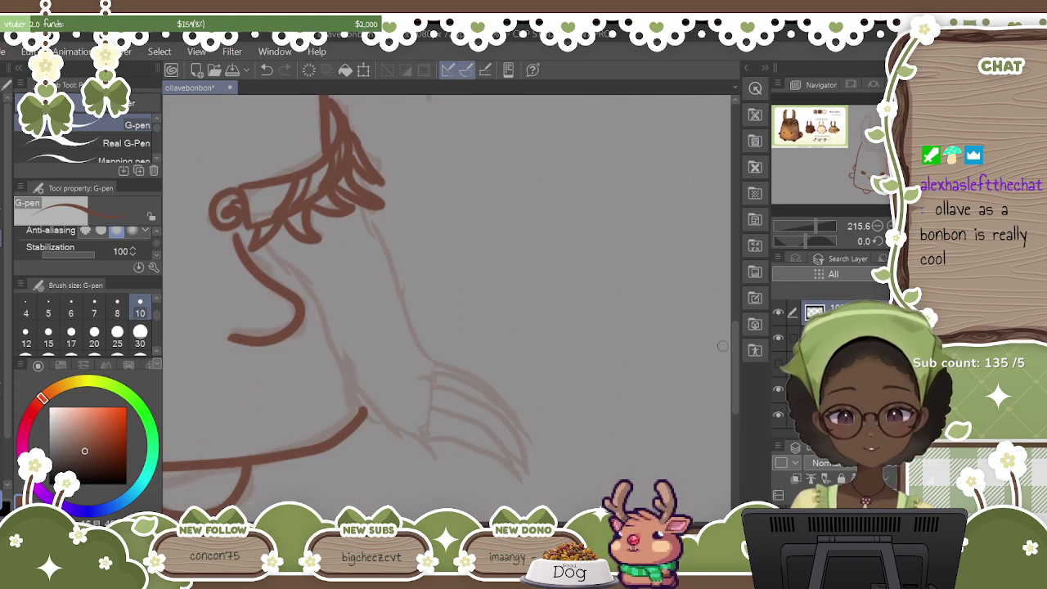
left_click_drag(263, 241, 343, 379)
left_click(267, 69)
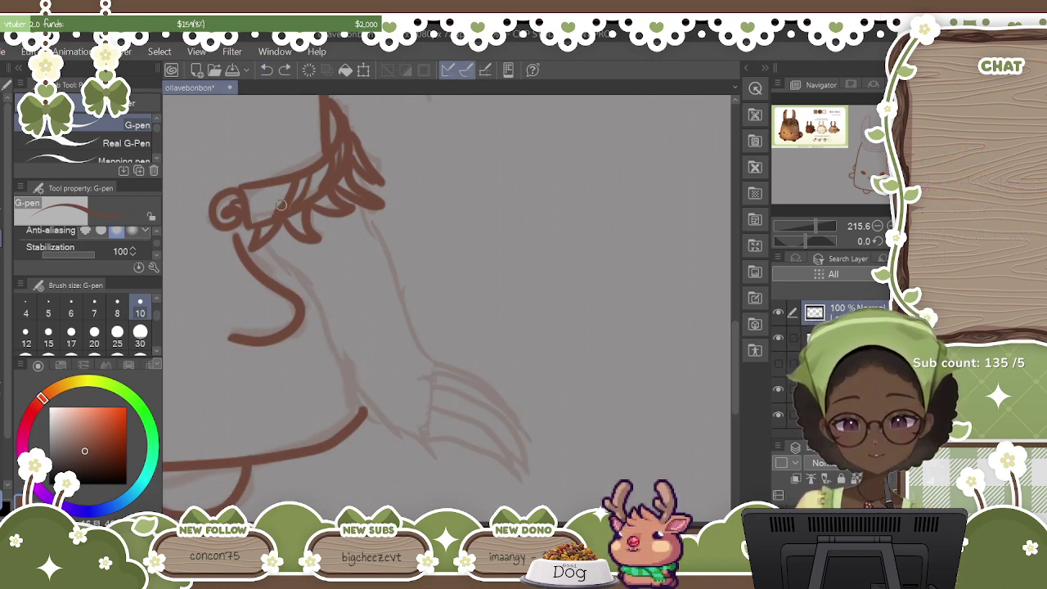
mouse_move(263, 242)
left_mouse_down()
mouse_move(298, 275)
mouse_move(350, 390)
mouse_move(372, 417)
mouse_move(430, 447)
left_mouse_up()
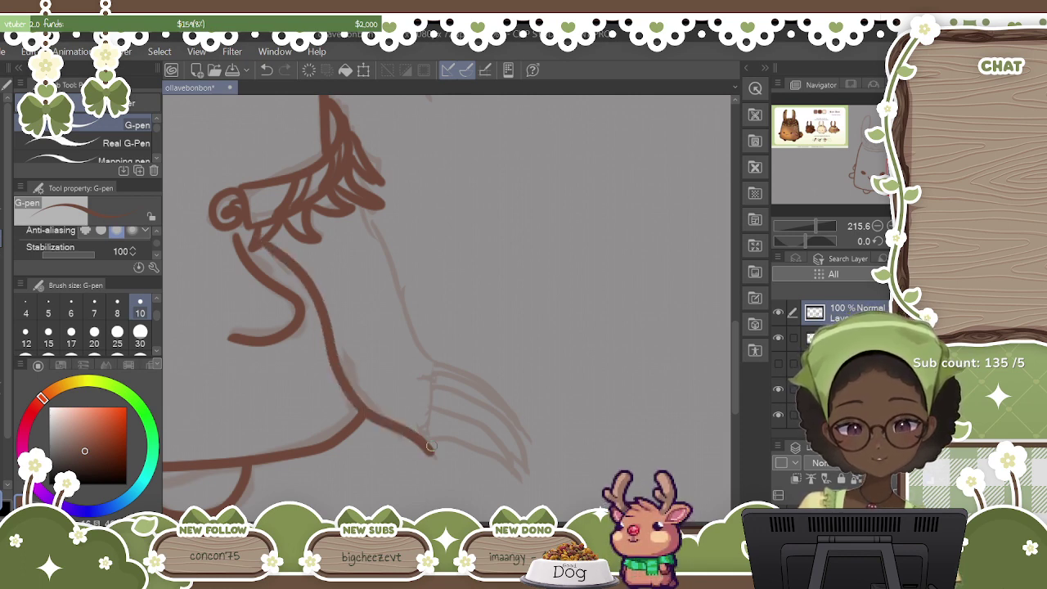
mouse_move(366, 210)
left_mouse_down()
mouse_move(405, 271)
mouse_move(446, 381)
left_mouse_up()
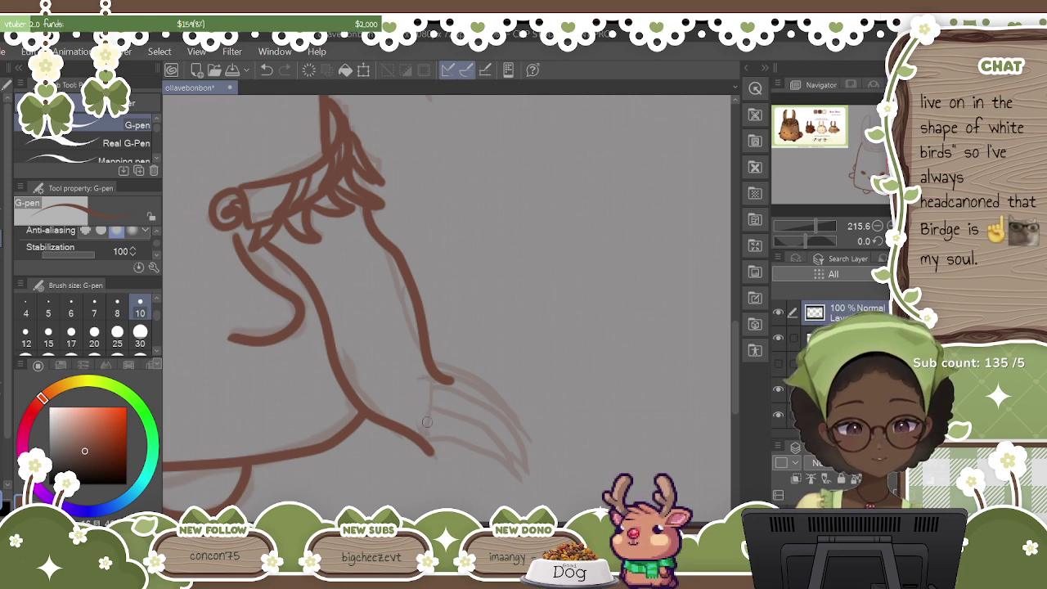
Ink the cross line closing the tail shape and the curved tail feathers fanning out from its end, replacing the first feather attempt.
mouse_move(422, 431)
left_mouse_down()
mouse_move(466, 426)
mouse_move(511, 466)
left_mouse_up()
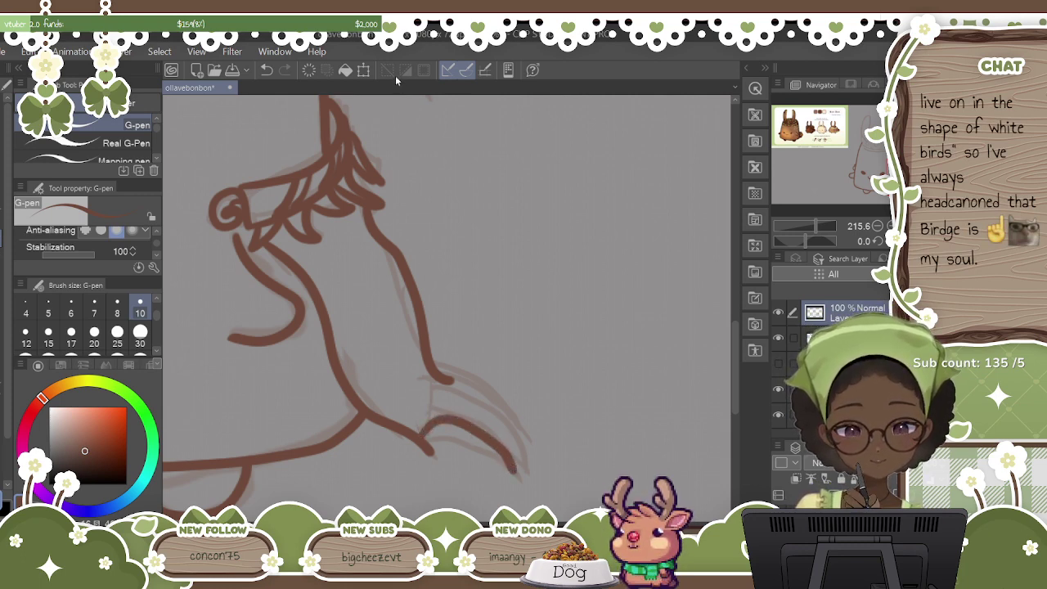
key("ctrl+z")
mouse_move(448, 383)
left_mouse_down()
mouse_move(433, 409)
mouse_move(432, 454)
left_mouse_up()
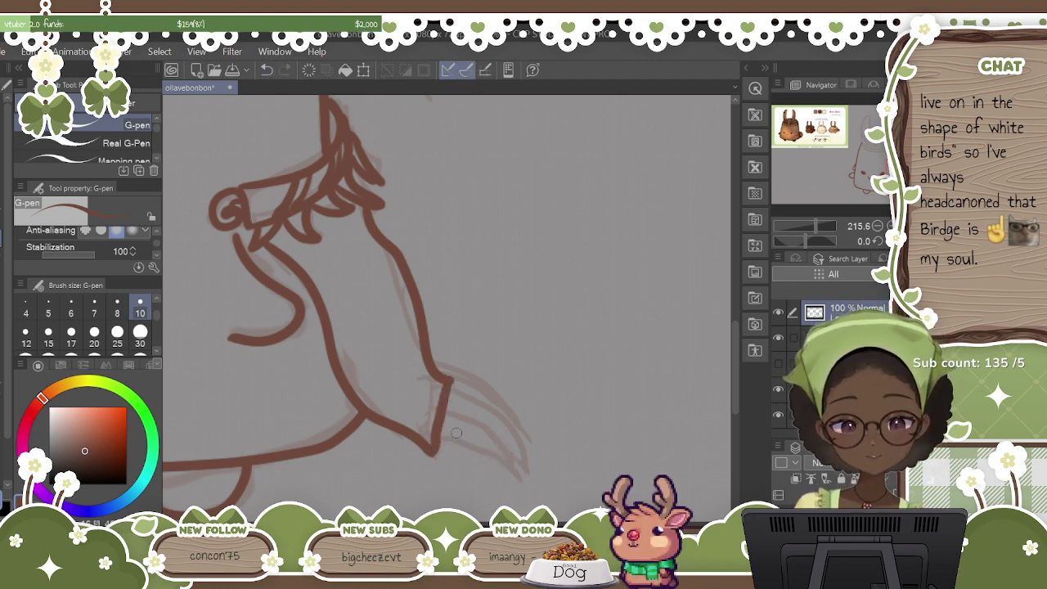
mouse_move(454, 421)
left_mouse_down()
mouse_move(485, 434)
mouse_move(514, 488)
left_mouse_up()
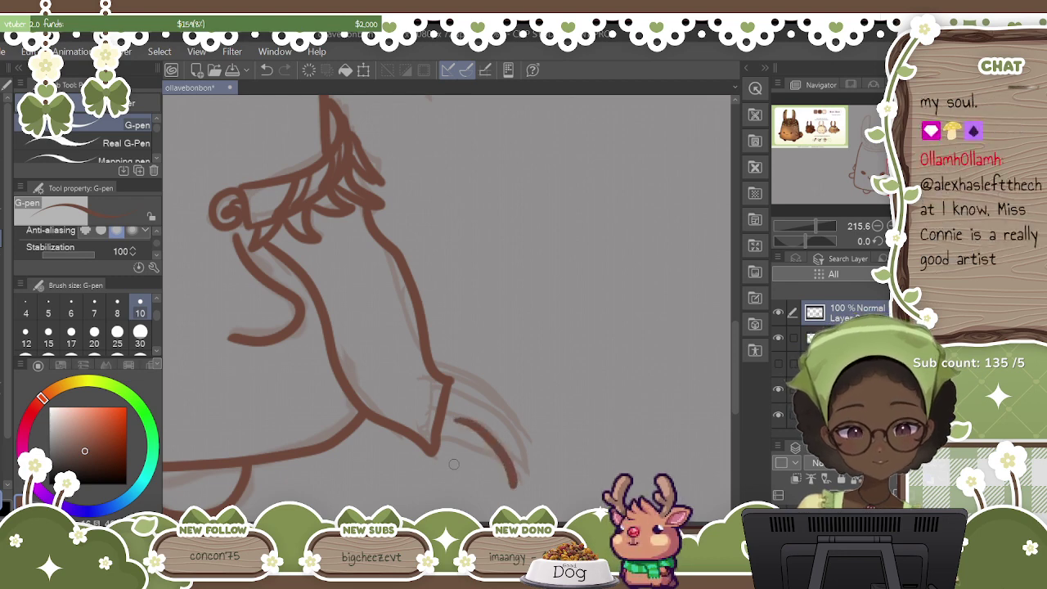
mouse_move(434, 449)
left_mouse_down()
mouse_move(473, 458)
mouse_move(513, 487)
left_mouse_up()
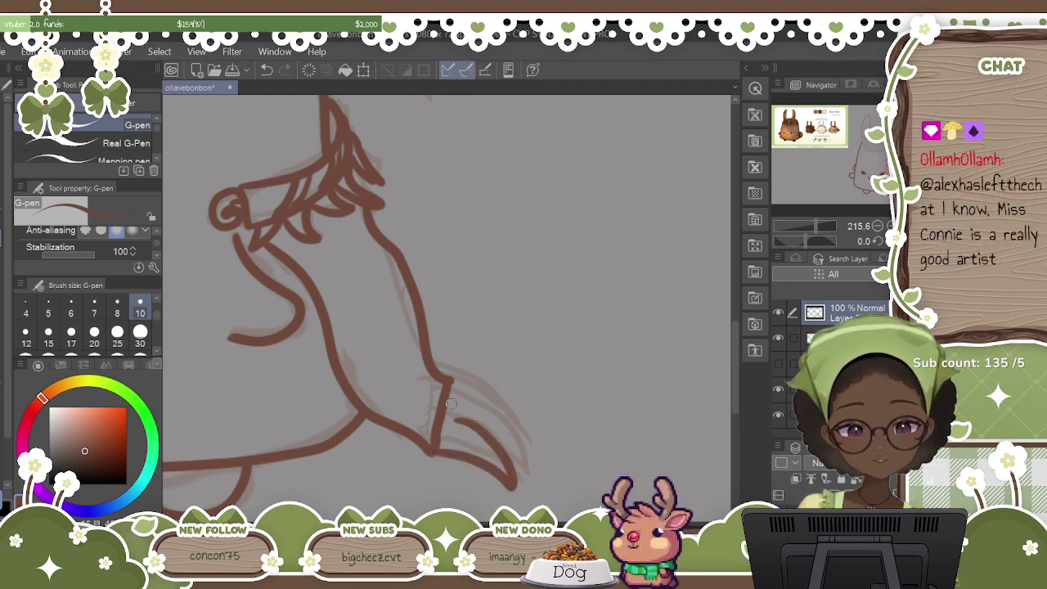
mouse_move(464, 399)
left_mouse_down()
mouse_move(507, 435)
mouse_move(522, 476)
left_mouse_up()
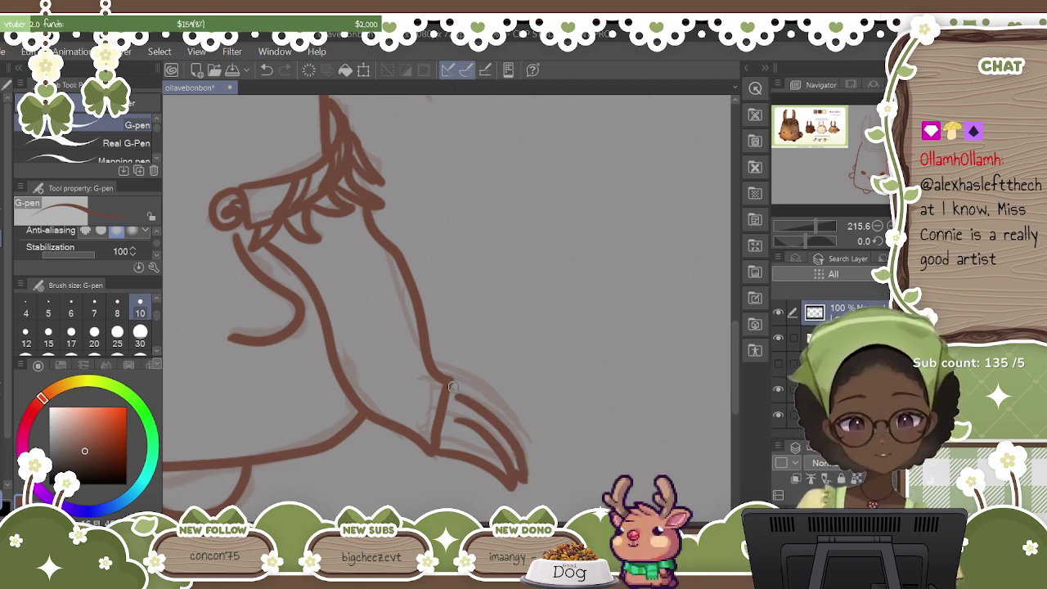
mouse_move(447, 380)
left_mouse_down()
mouse_move(501, 396)
mouse_move(533, 437)
mouse_move(540, 466)
left_mouse_up()
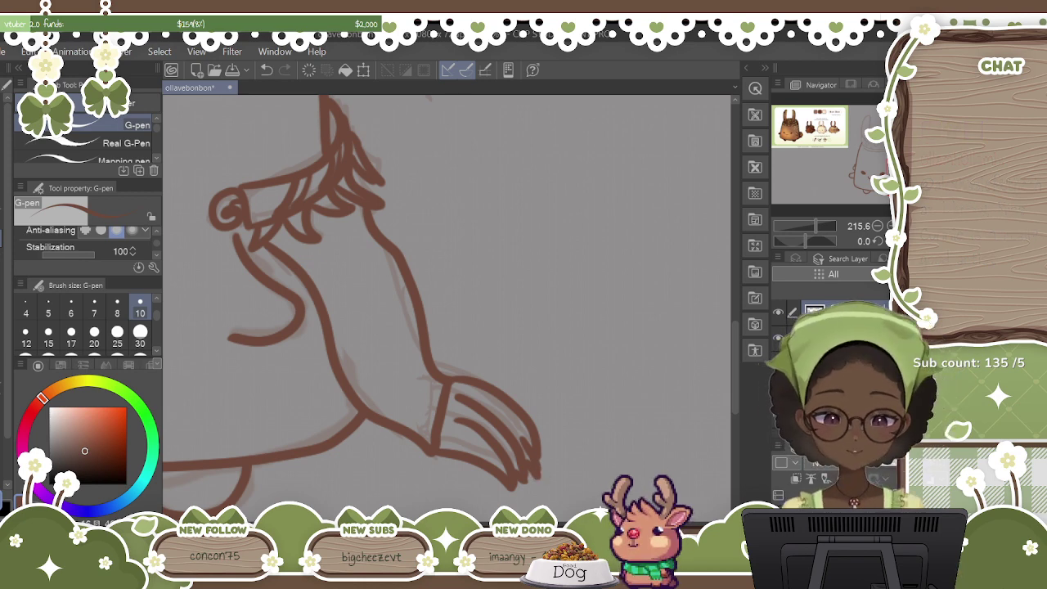
Ink the two outer side edges of the crown over the sketch, undoing the first outline attempt and drawing each side separately.
scroll(540, 476, "up", 3)
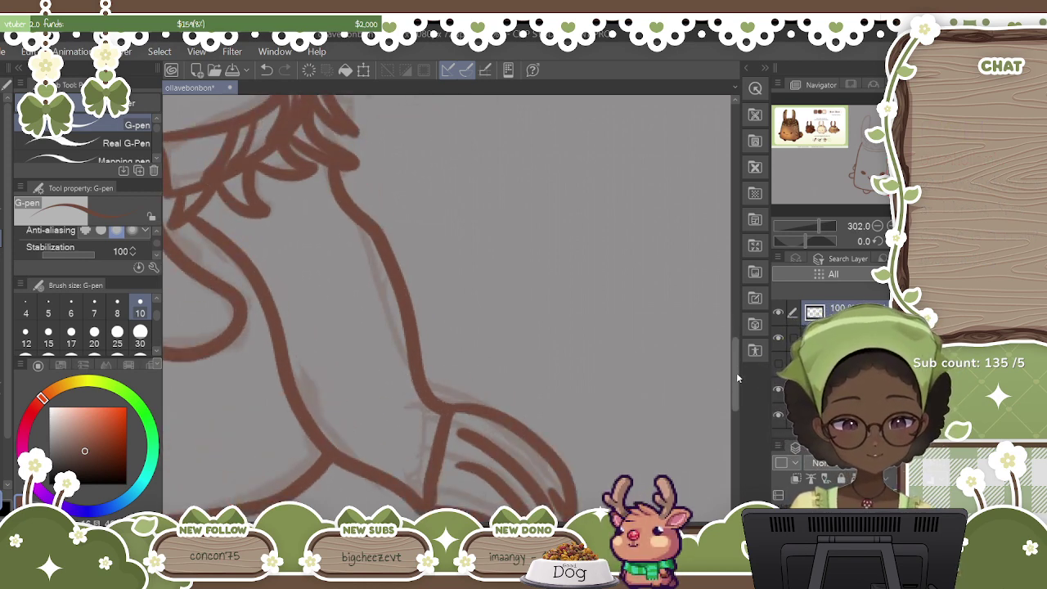
left_click_drag(736, 372, 737, 392)
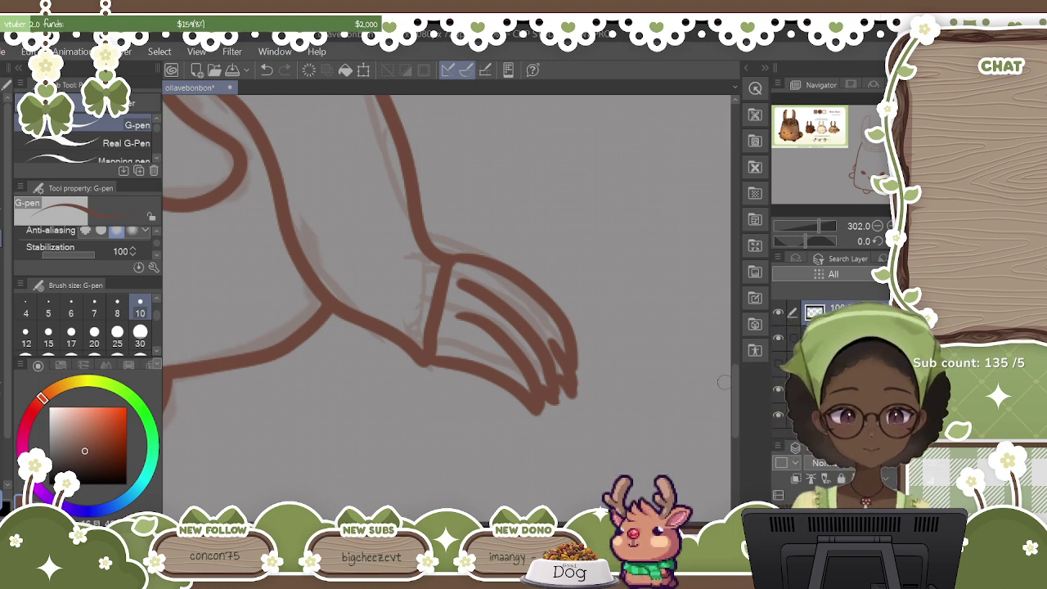
scroll(450, 315, "down", 4)
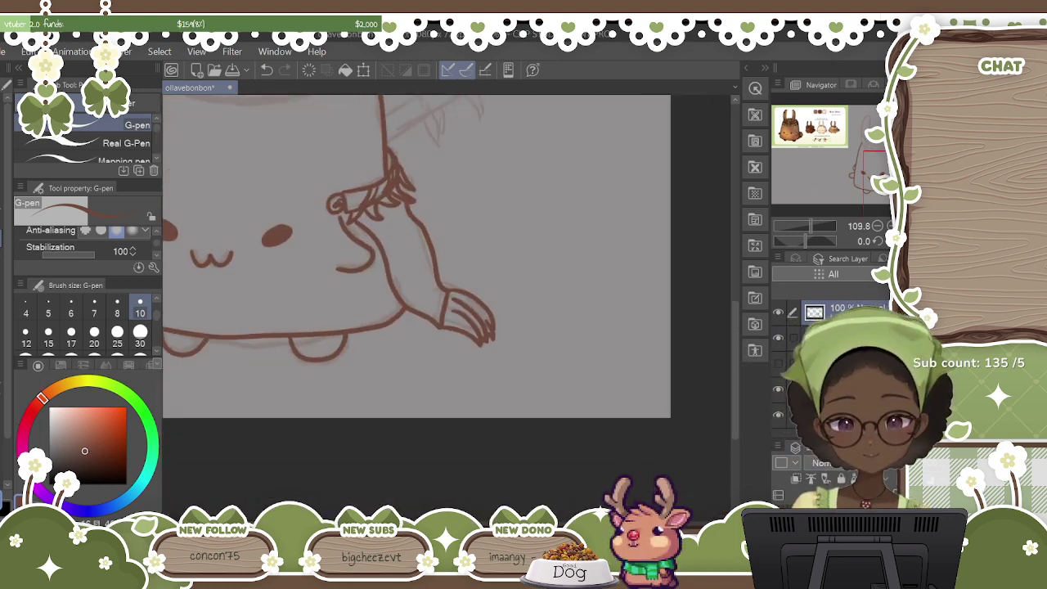
mouse_move(735, 383)
left_mouse_down()
mouse_move(726, 287)
mouse_move(733, 306)
left_mouse_up()
scroll(428, 308, "left", 1)
scroll(429, 309, "left", 3)
scroll(446, 309, "left", 2)
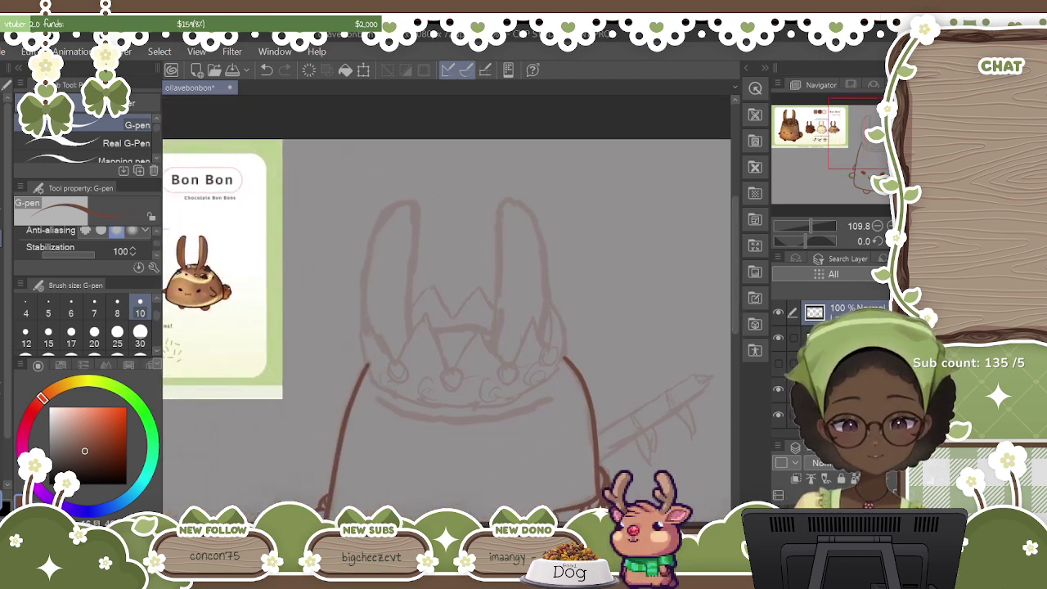
scroll(448, 307, "up", 3)
scroll(393, 448, "down", 3)
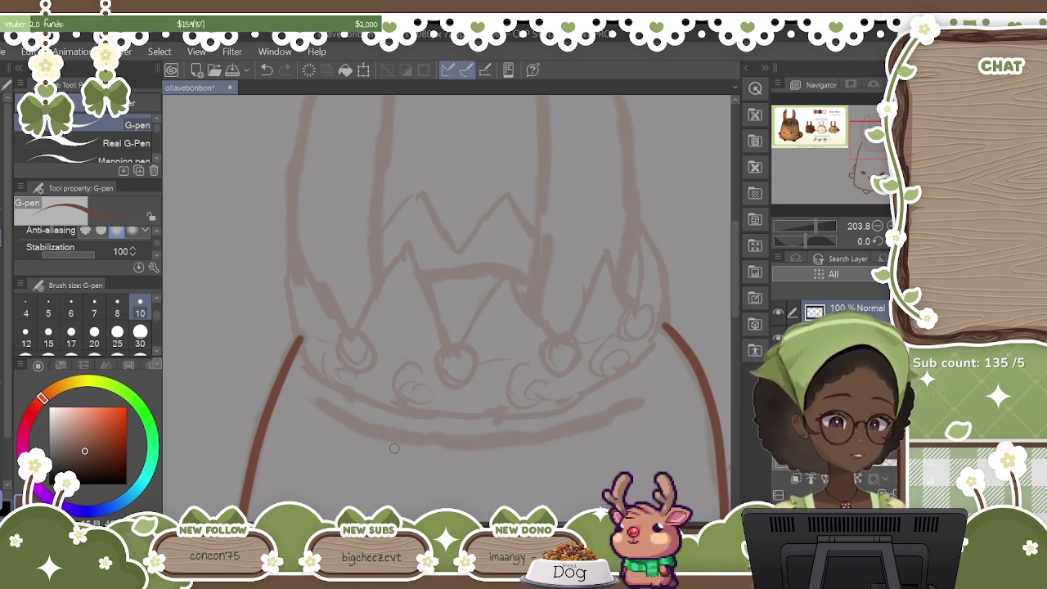
left_click_drag(562, 521, 578, 521)
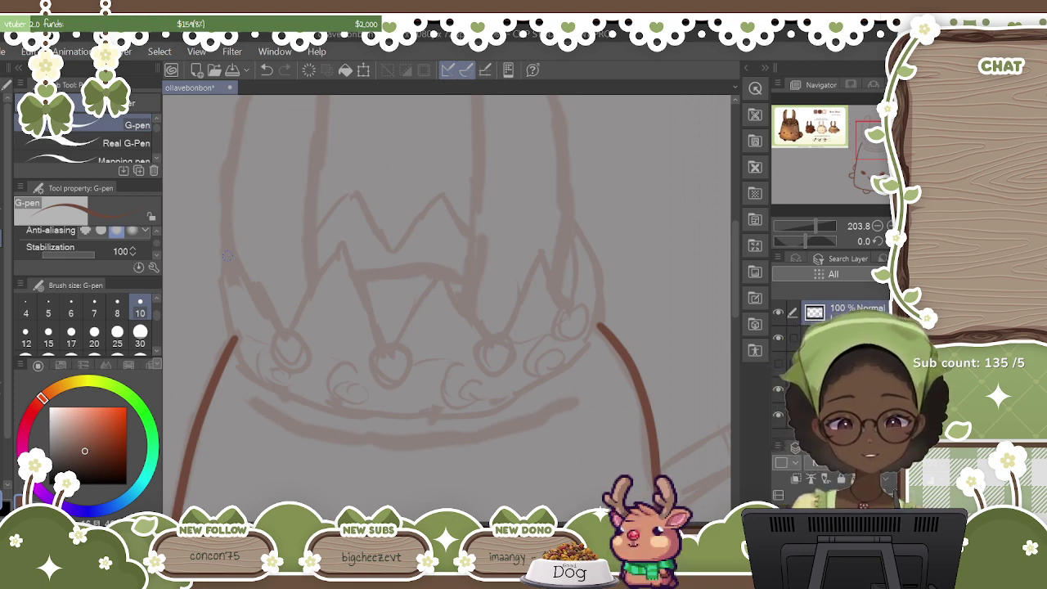
mouse_move(226, 261)
left_mouse_down()
mouse_move(243, 362)
mouse_move(278, 394)
mouse_move(359, 418)
mouse_move(474, 413)
mouse_move(556, 386)
mouse_move(584, 363)
left_mouse_up()
left_click(266, 70)
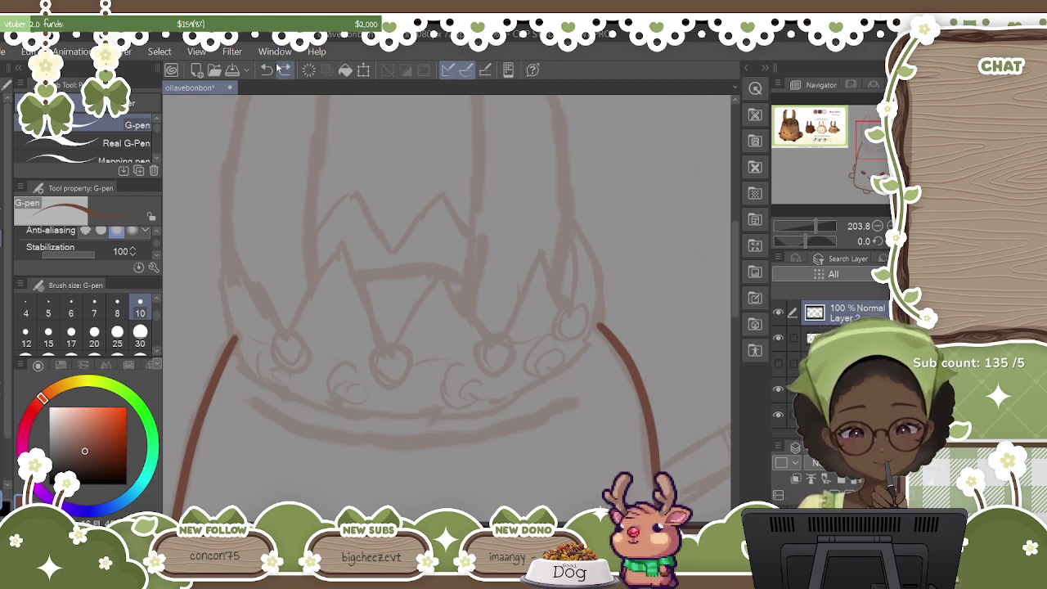
left_click_drag(576, 225, 595, 334)
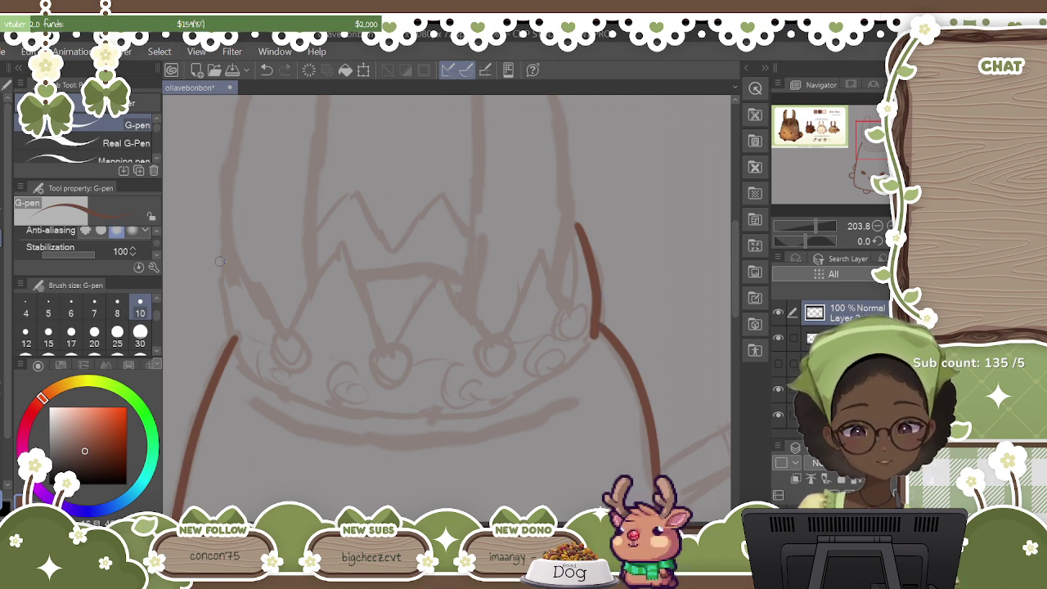
left_click_drag(222, 252, 250, 372)
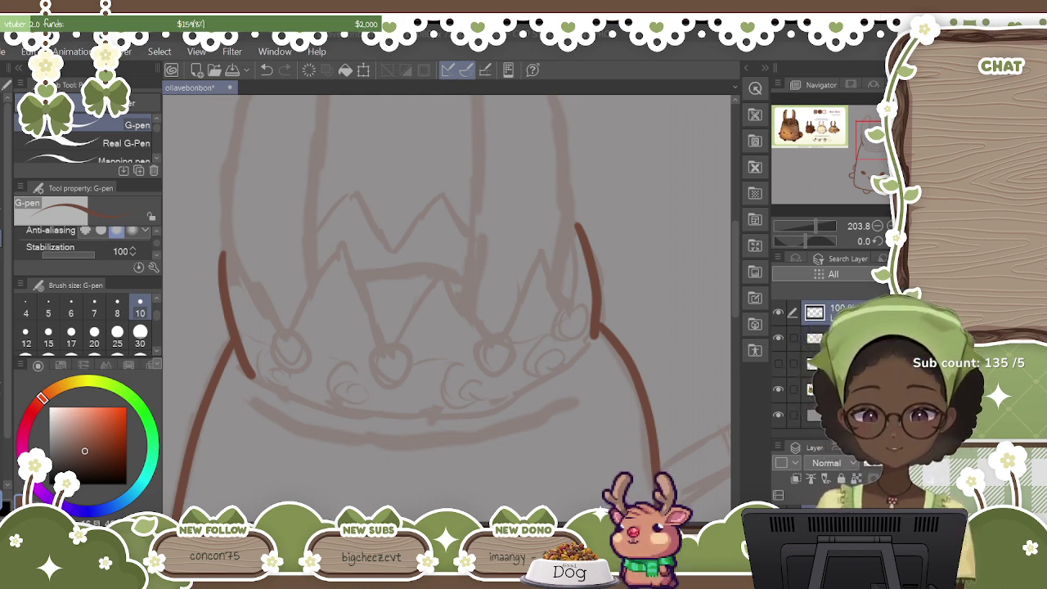
Ink the crown's curved bottom rim as one continuous line after undoing the first try, and trace the zigzag of front spikes.
mouse_move(246, 372)
left_mouse_down()
mouse_move(313, 401)
mouse_move(425, 407)
left_mouse_up()
left_click(266, 70)
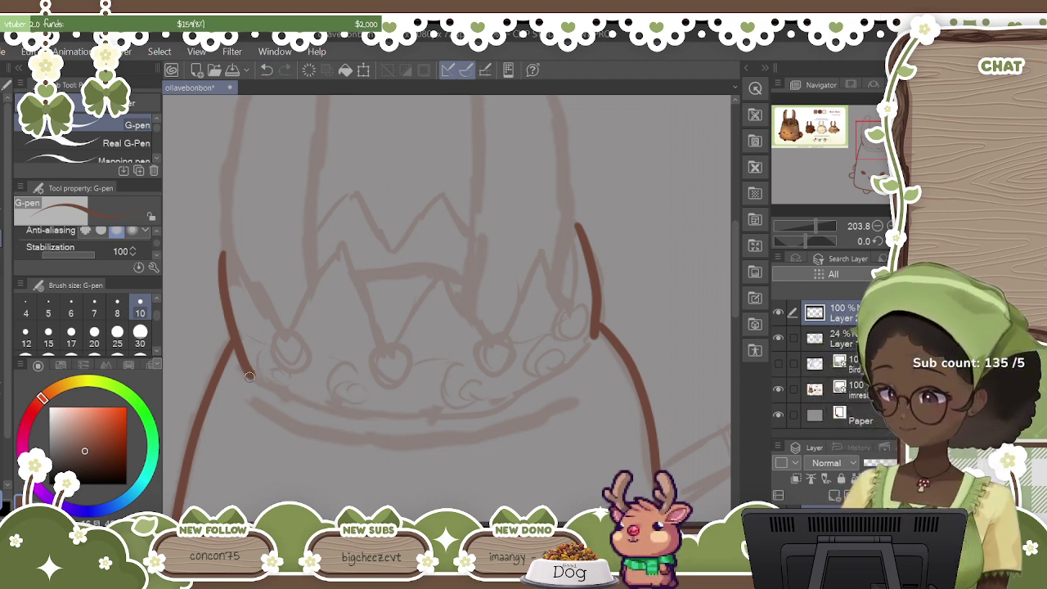
mouse_move(246, 375)
left_mouse_down()
mouse_move(307, 406)
mouse_move(393, 418)
mouse_move(506, 397)
mouse_move(564, 372)
mouse_move(589, 332)
left_mouse_up()
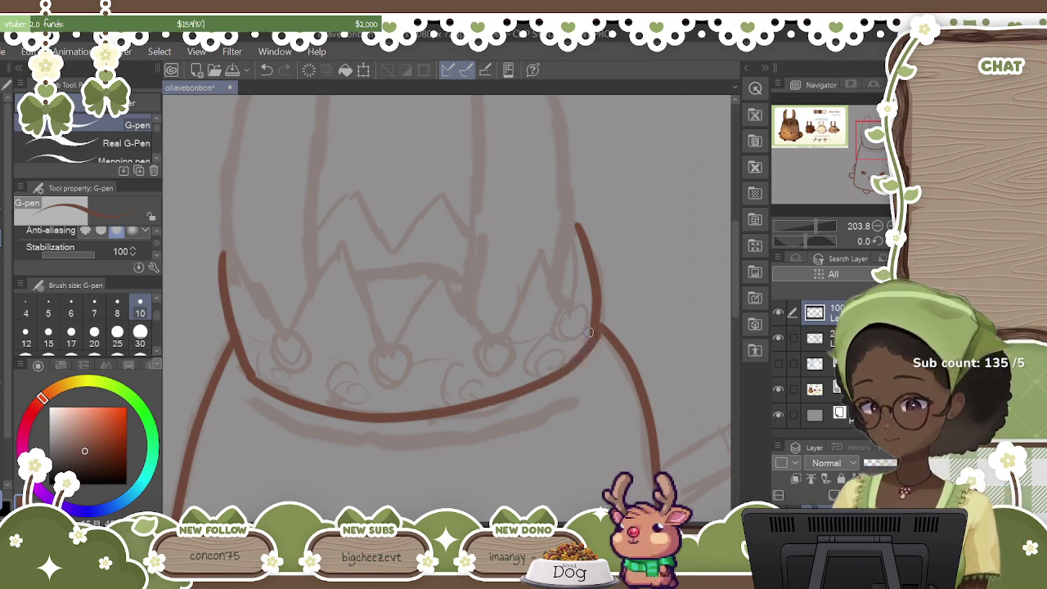
mouse_move(234, 264)
left_mouse_down()
mouse_move(279, 339)
mouse_move(344, 244)
mouse_move(387, 360)
mouse_move(440, 271)
mouse_move(484, 337)
mouse_move(522, 297)
mouse_move(539, 251)
mouse_move(561, 312)
mouse_move(578, 250)
left_mouse_up()
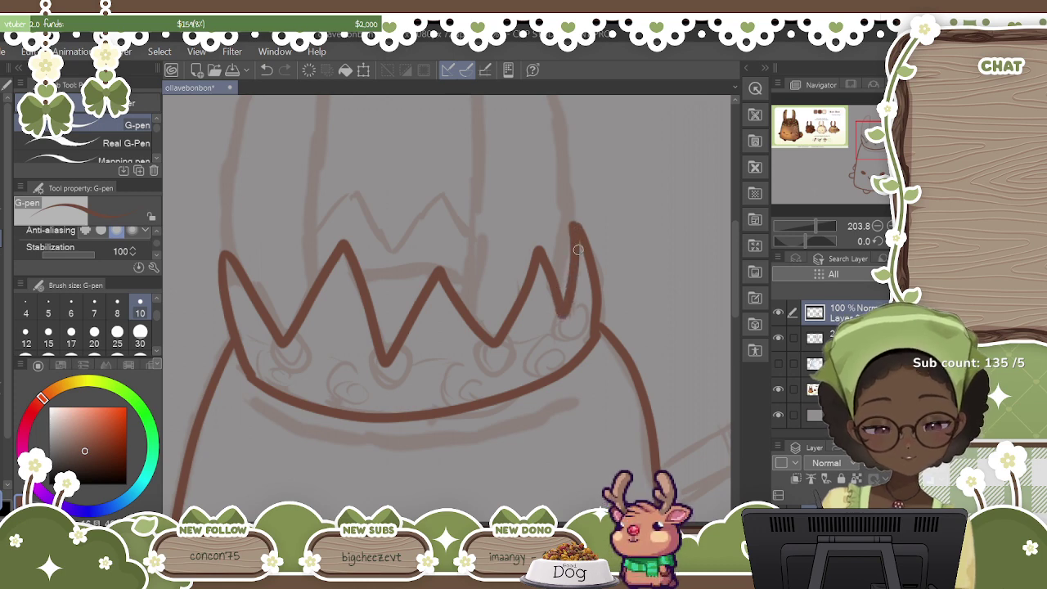
Ink the zigzag of the crown's back spikes and the curved inner back rim, redoing the rim line and extending its end.
mouse_move(315, 231)
left_mouse_down()
mouse_move(351, 189)
mouse_move(389, 251)
mouse_move(439, 193)
mouse_move(469, 239)
left_mouse_up()
left_click_drag(364, 276, 409, 268)
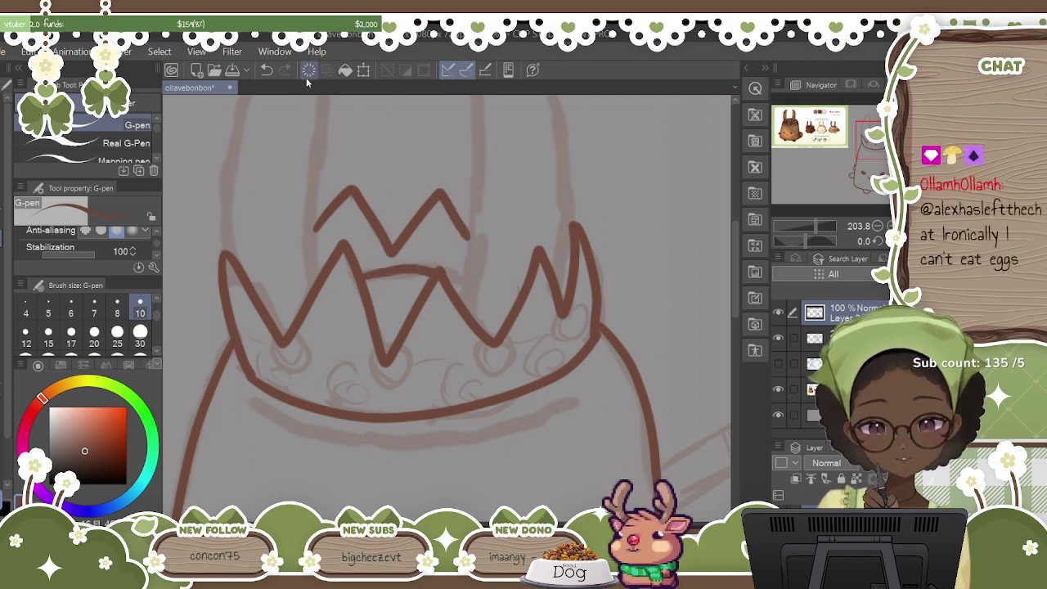
key("ctrl+z")
left_click_drag(364, 278, 415, 271)
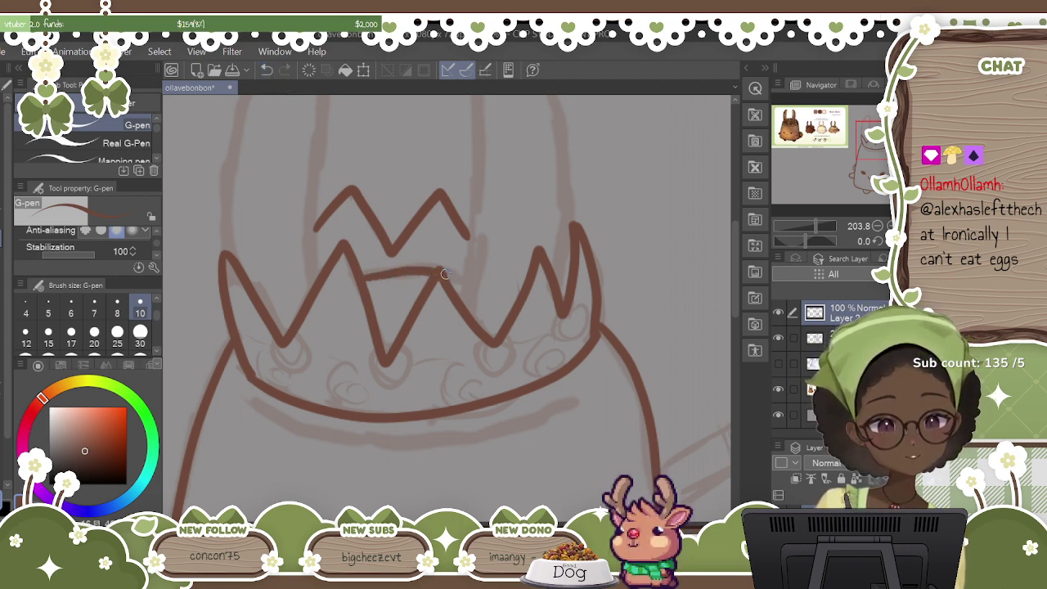
left_click_drag(455, 275, 465, 275)
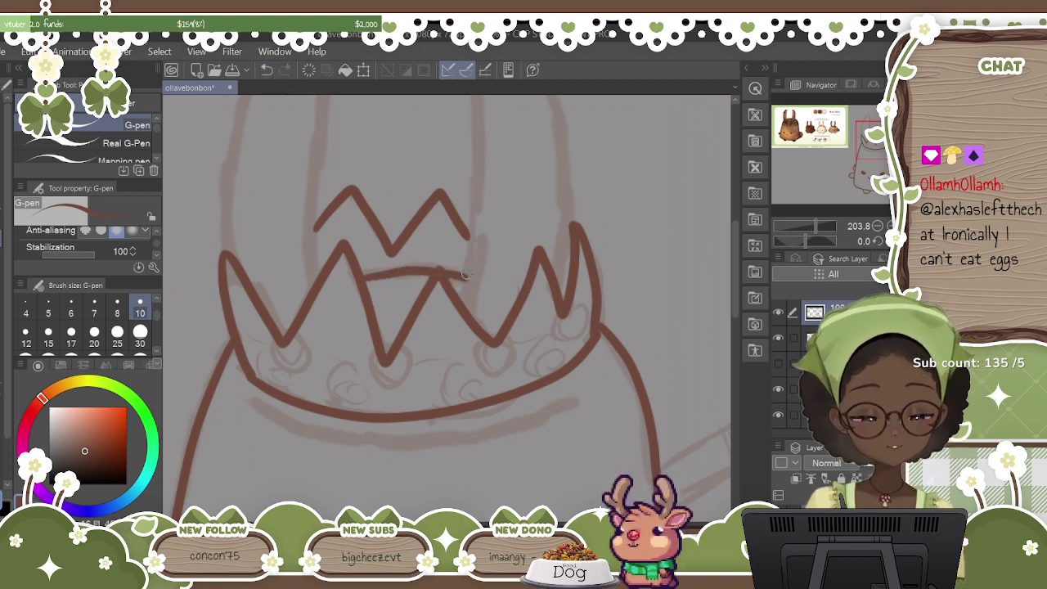
Ink the outlines of both tall ears rising from the crown, undoing and redrawing the second ear.
scroll(465, 274, "up", 5)
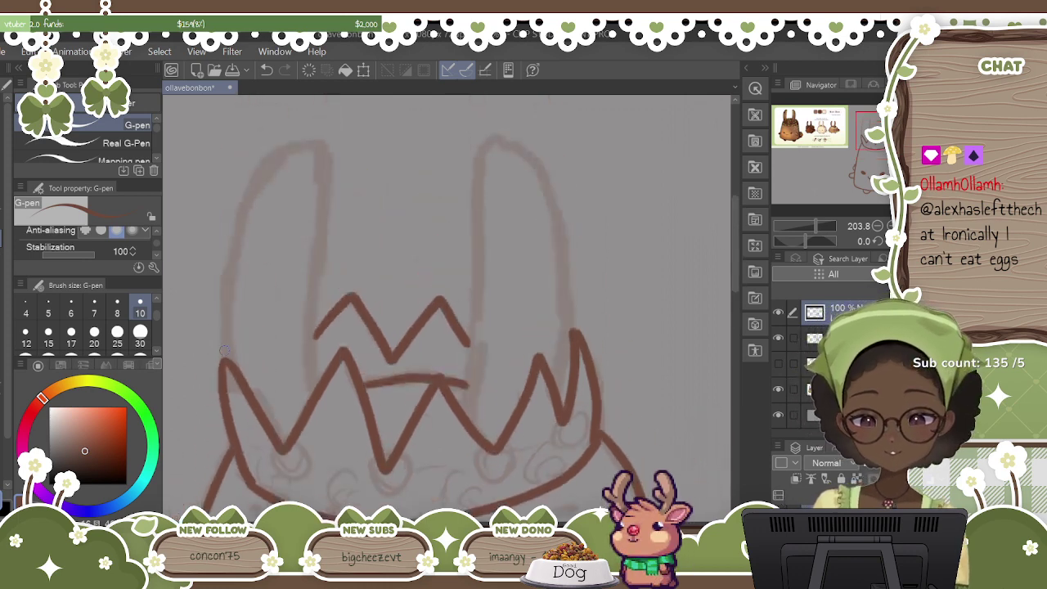
mouse_move(228, 365)
left_mouse_down()
mouse_move(243, 207)
mouse_move(273, 156)
mouse_move(299, 136)
mouse_move(313, 141)
mouse_move(321, 166)
mouse_move(311, 372)
left_mouse_up()
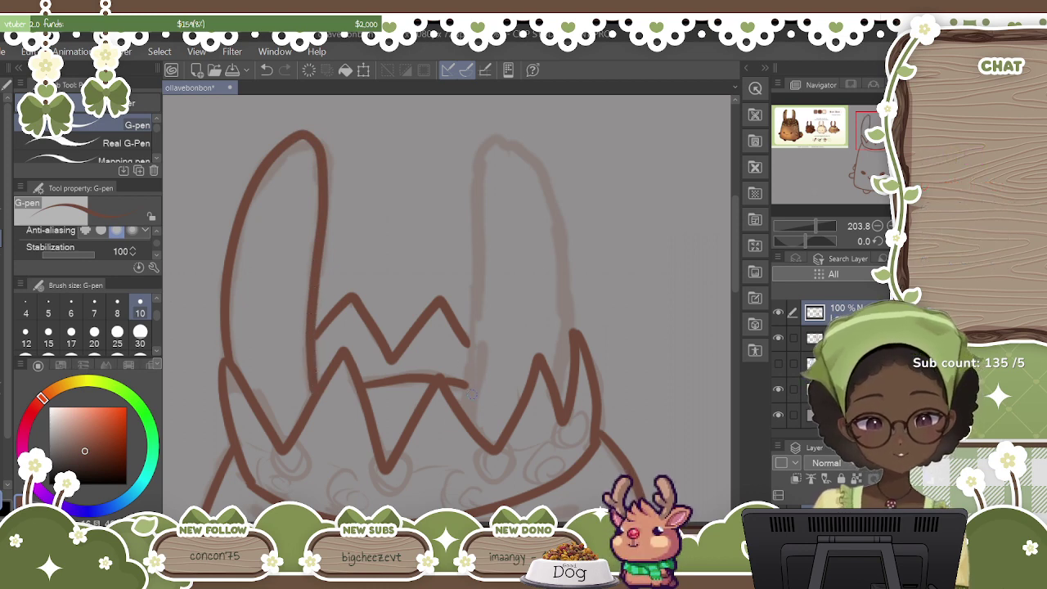
mouse_move(462, 412)
left_mouse_down()
mouse_move(469, 151)
mouse_move(485, 127)
mouse_move(511, 128)
mouse_move(535, 158)
mouse_move(557, 234)
mouse_move(561, 323)
left_mouse_up()
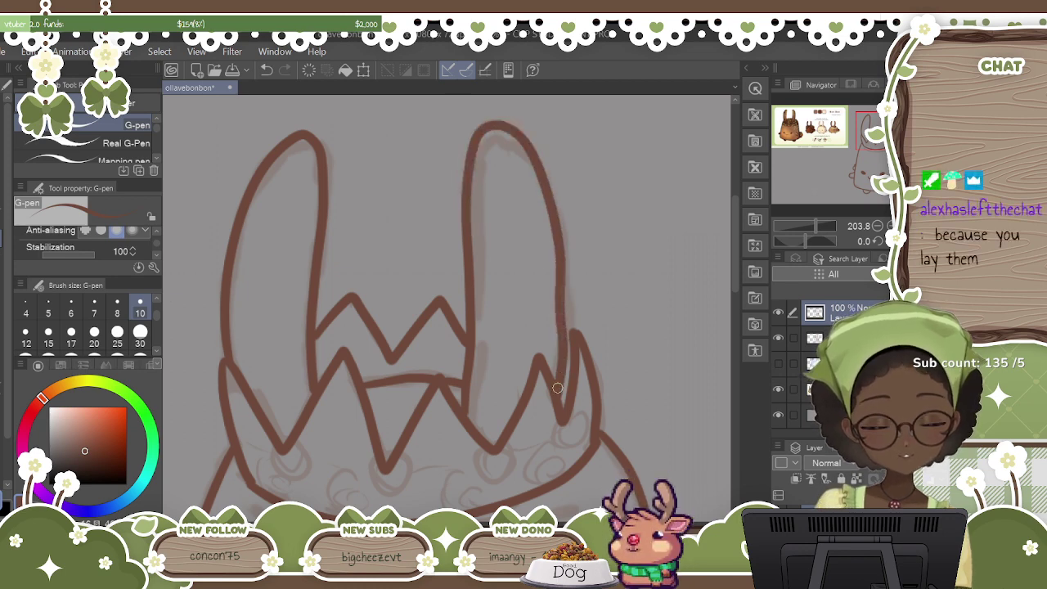
left_click(267, 71)
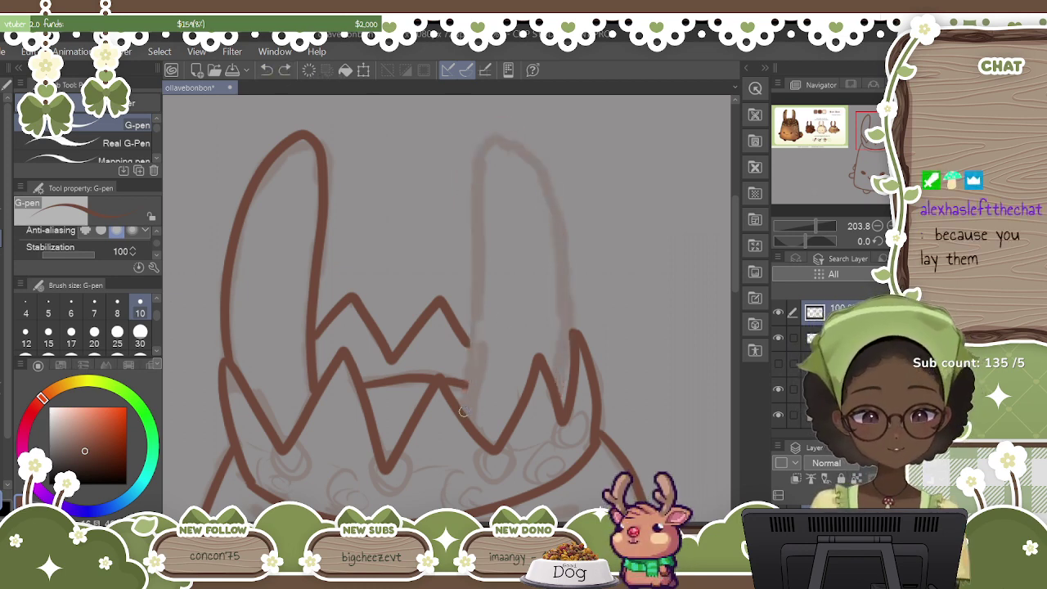
mouse_move(462, 414)
left_mouse_down()
mouse_move(472, 230)
mouse_move(499, 131)
mouse_move(550, 158)
mouse_move(564, 245)
mouse_move(551, 390)
left_mouse_up()
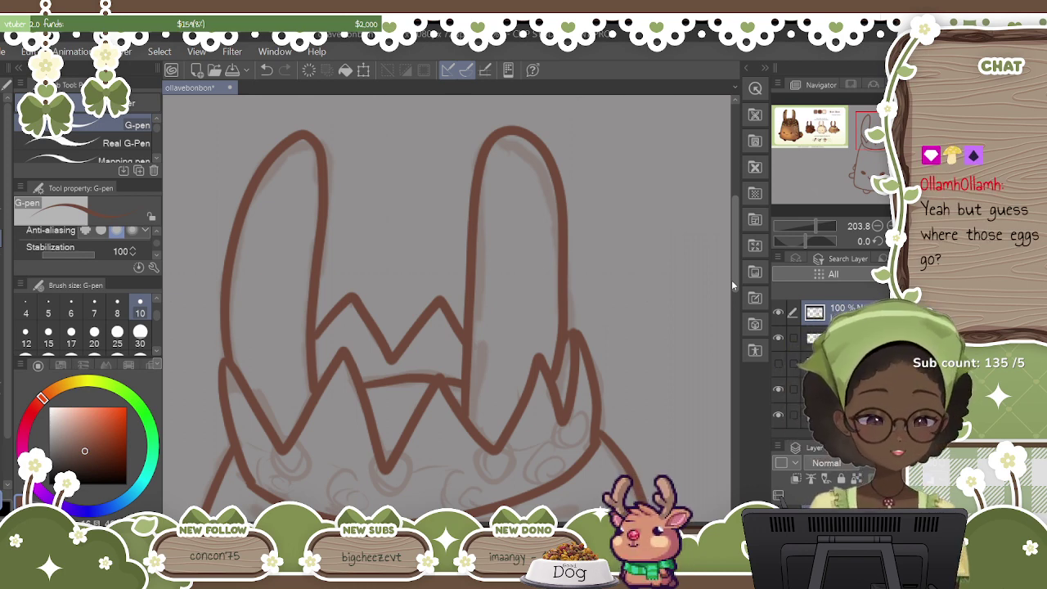
Ink the curved line beneath the crown's rim and a small circle at each low point of the front spikes, redoing the last circle.
left_click_drag(736, 265, 736, 315)
mouse_move(253, 274)
left_mouse_down()
mouse_move(313, 305)
mouse_move(383, 311)
mouse_move(523, 290)
mouse_move(564, 271)
left_mouse_up()
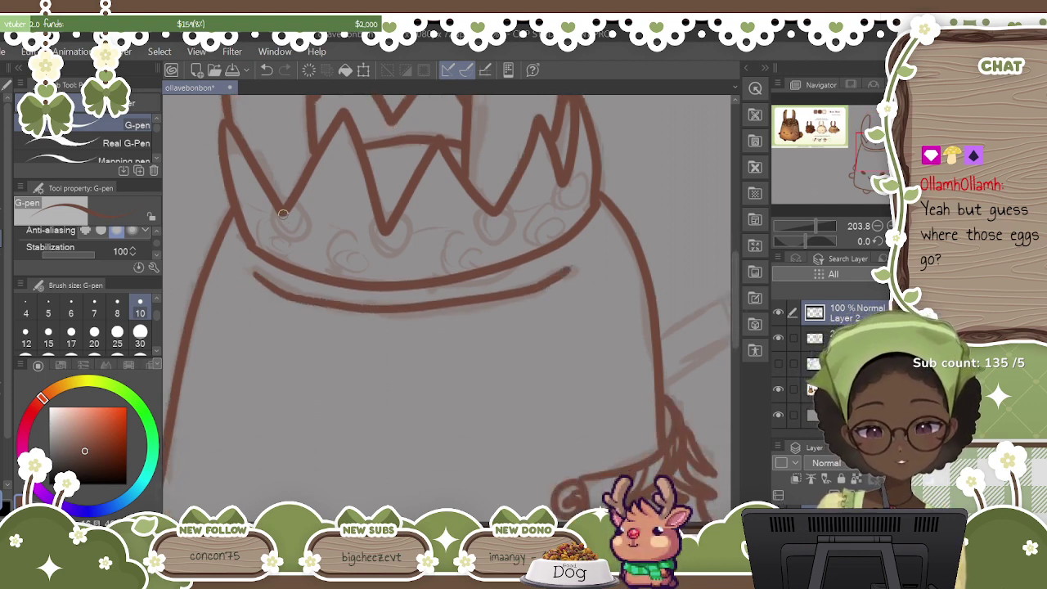
mouse_move(278, 211)
left_mouse_down()
mouse_move(305, 234)
mouse_move(294, 202)
left_mouse_up()
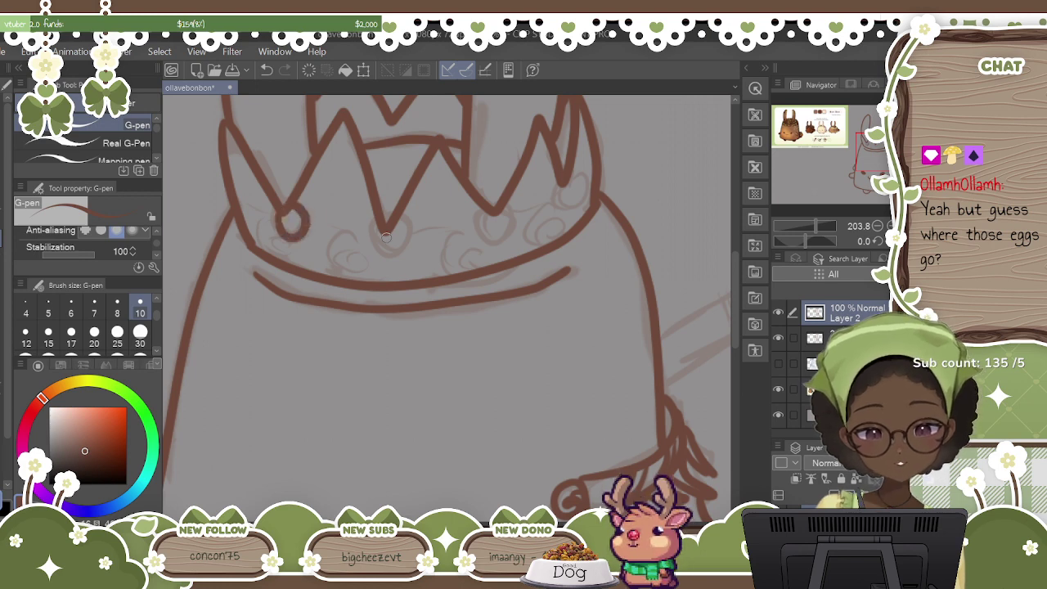
mouse_move(377, 224)
left_mouse_down()
mouse_move(406, 249)
mouse_move(397, 226)
left_mouse_up()
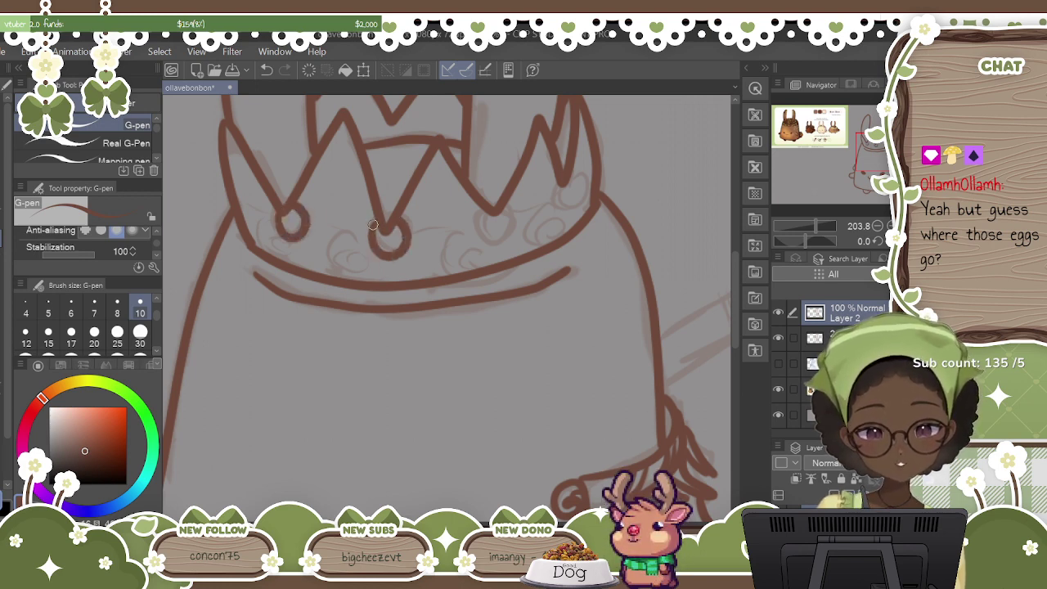
mouse_move(482, 207)
left_mouse_down()
mouse_move(487, 234)
mouse_move(512, 214)
mouse_move(504, 202)
left_mouse_up()
mouse_move(561, 185)
left_mouse_down()
mouse_move(559, 201)
mouse_move(573, 175)
left_mouse_up()
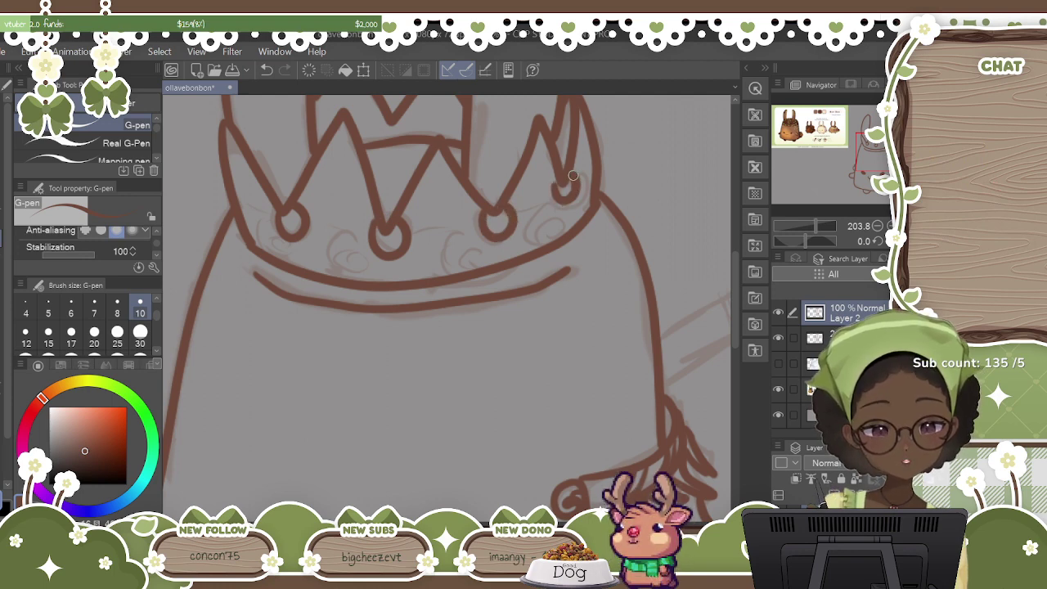
key("ctrl+z")
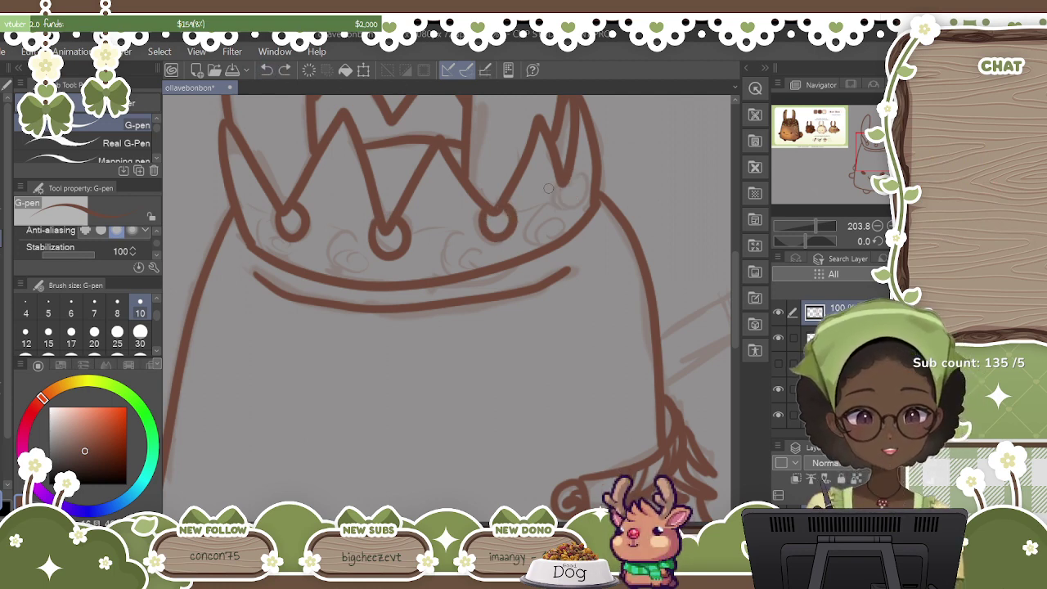
mouse_move(560, 182)
left_mouse_down()
mouse_move(558, 209)
mouse_move(584, 193)
mouse_move(570, 169)
left_mouse_up()
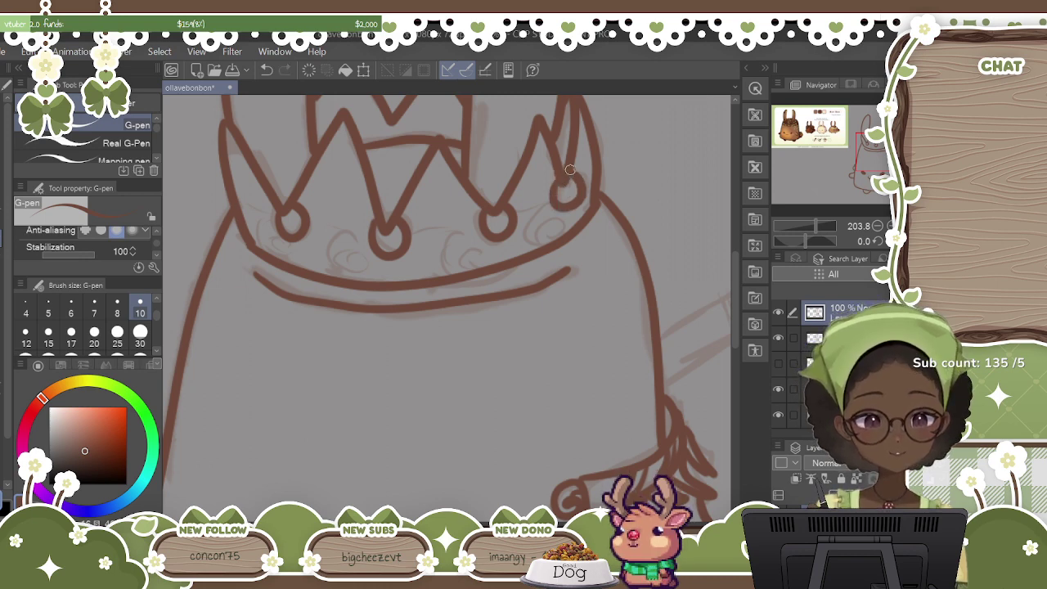
Ink four spiral curls along the crown's band, one beside each small circle.
mouse_move(264, 220)
left_mouse_down()
mouse_move(278, 257)
mouse_move(301, 244)
mouse_move(288, 243)
left_mouse_up()
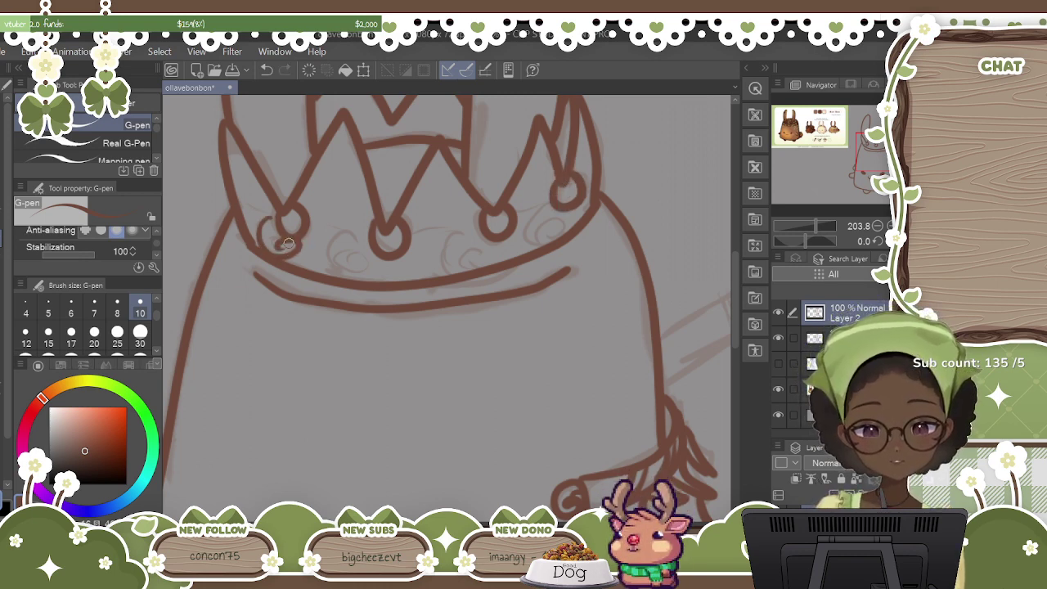
mouse_move(365, 238)
left_mouse_down()
mouse_move(341, 246)
mouse_move(355, 280)
mouse_move(379, 253)
mouse_move(360, 258)
left_mouse_up()
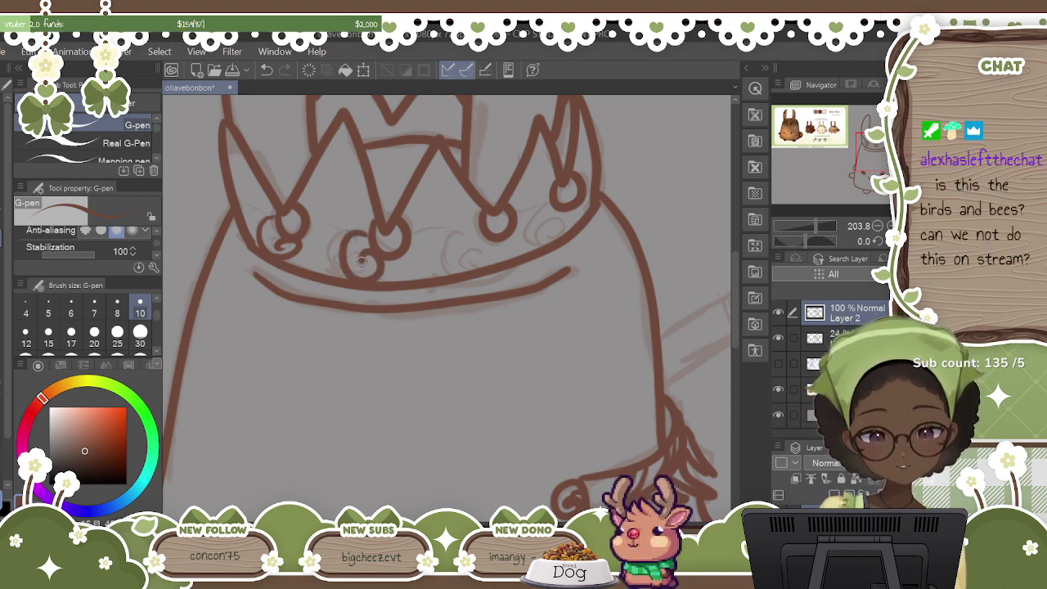
mouse_move(479, 235)
left_mouse_down()
mouse_move(465, 237)
mouse_move(489, 269)
mouse_move(498, 244)
mouse_move(479, 250)
left_mouse_up()
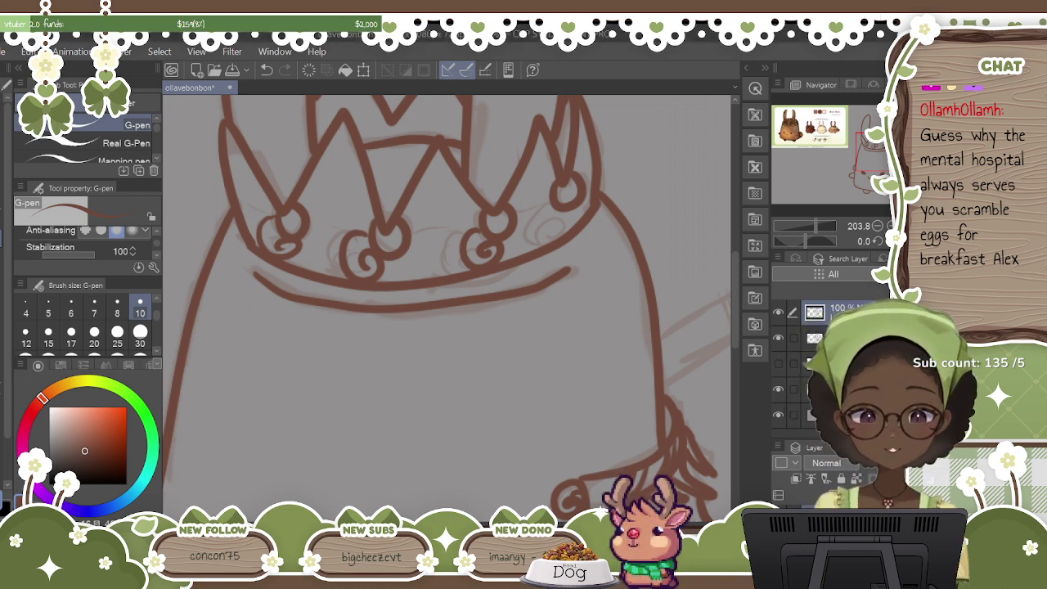
mouse_move(554, 204)
left_mouse_down()
mouse_move(538, 226)
mouse_move(561, 230)
mouse_move(561, 216)
left_mouse_up()
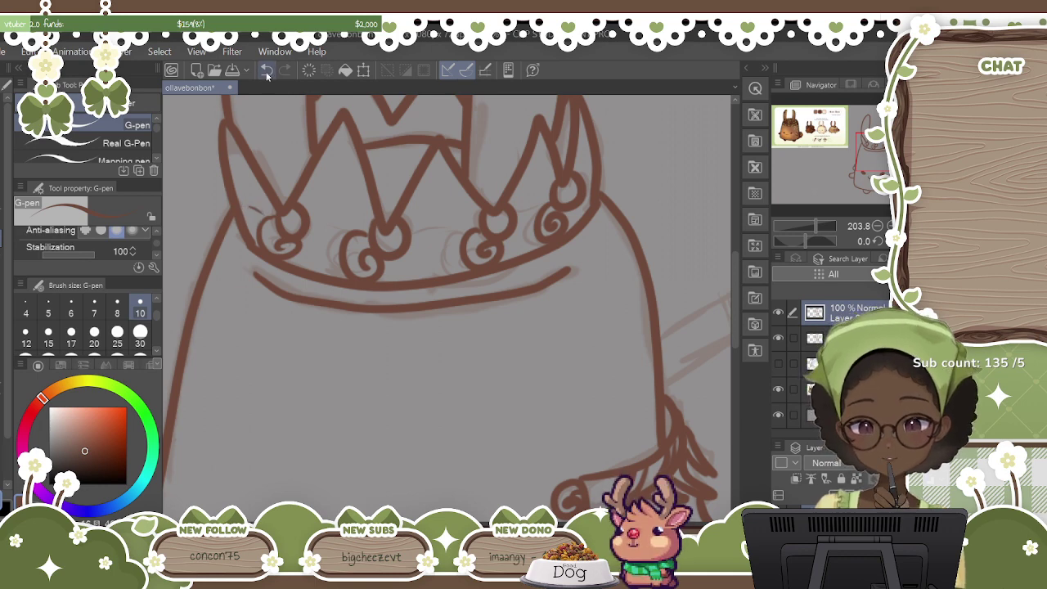
Undo the last short line and ink thin short line segments across the crown's band between the circles.
key("ctrl+z")
left_click_drag(252, 205, 347, 230)
left_click_drag(414, 229, 443, 229)
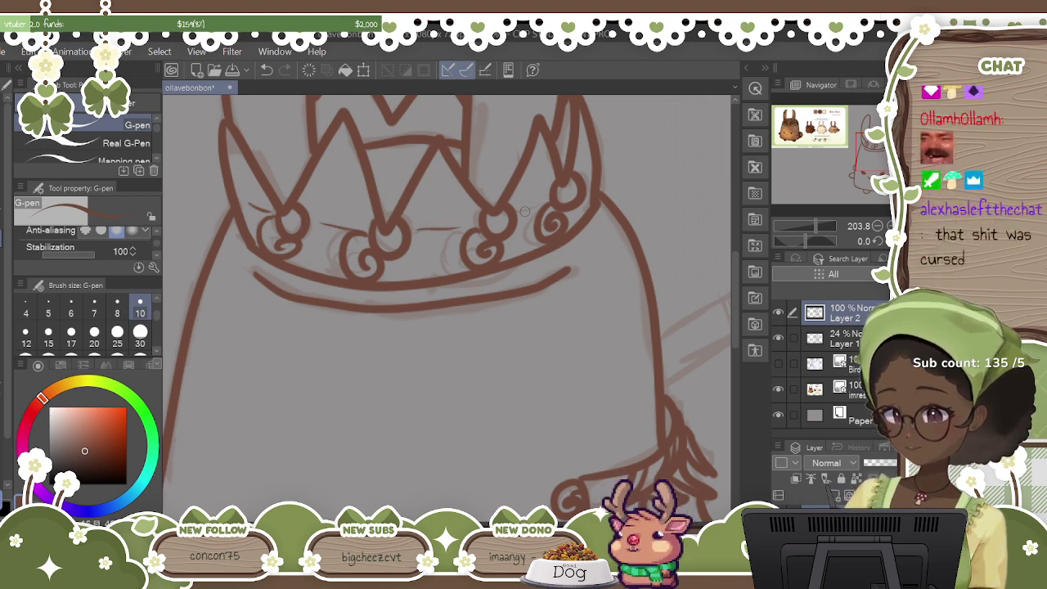
left_click_drag(520, 211, 544, 204)
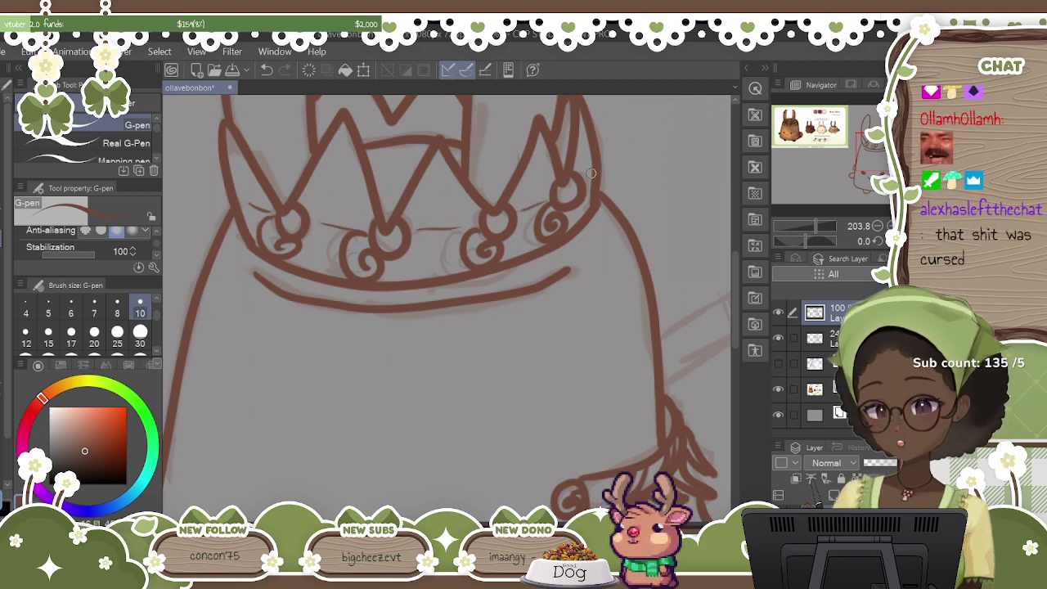
Ink the upper edge of the branch from the body outward and the curve at its far tip.
key("ctrl+minus")
key("ctrl+minus")
key("ctrl+minus")
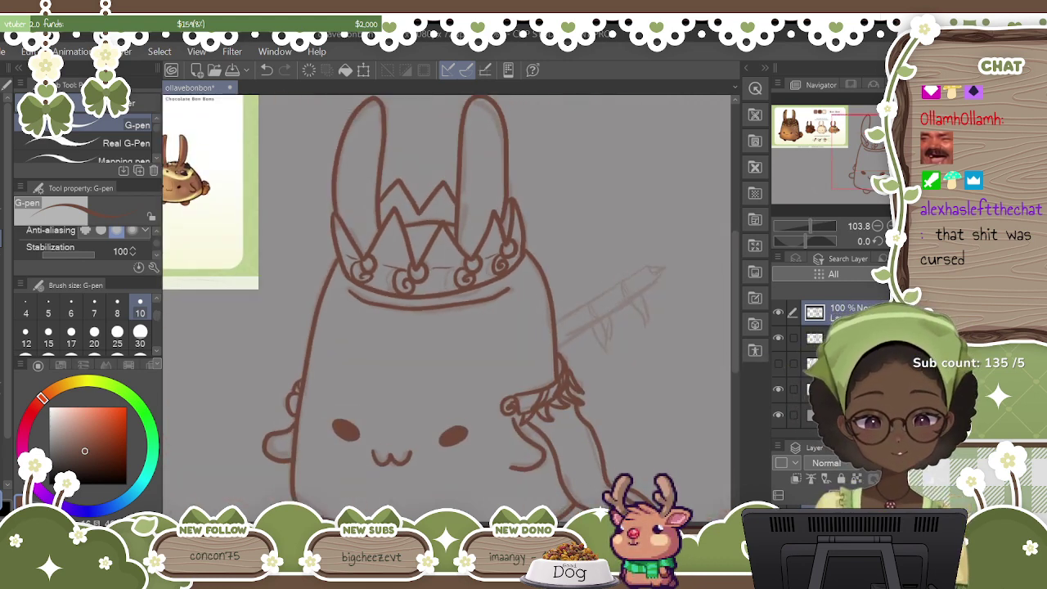
mouse_move(738, 292)
left_mouse_down()
mouse_move(737, 327)
mouse_move(736, 313)
left_mouse_up()
key("ctrl+plus")
key("ctrl+plus")
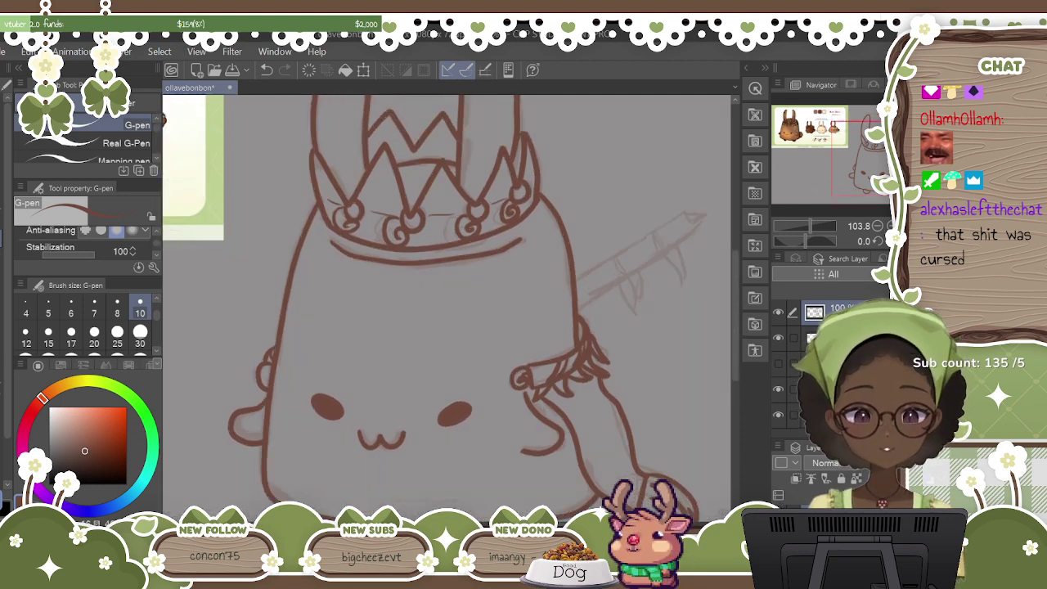
left_click_drag(695, 343, 221, 350)
left_click_drag(732, 328, 734, 311)
mouse_move(258, 328)
left_mouse_down()
mouse_move(513, 177)
mouse_move(543, 196)
mouse_move(562, 189)
left_mouse_up()
key("e")
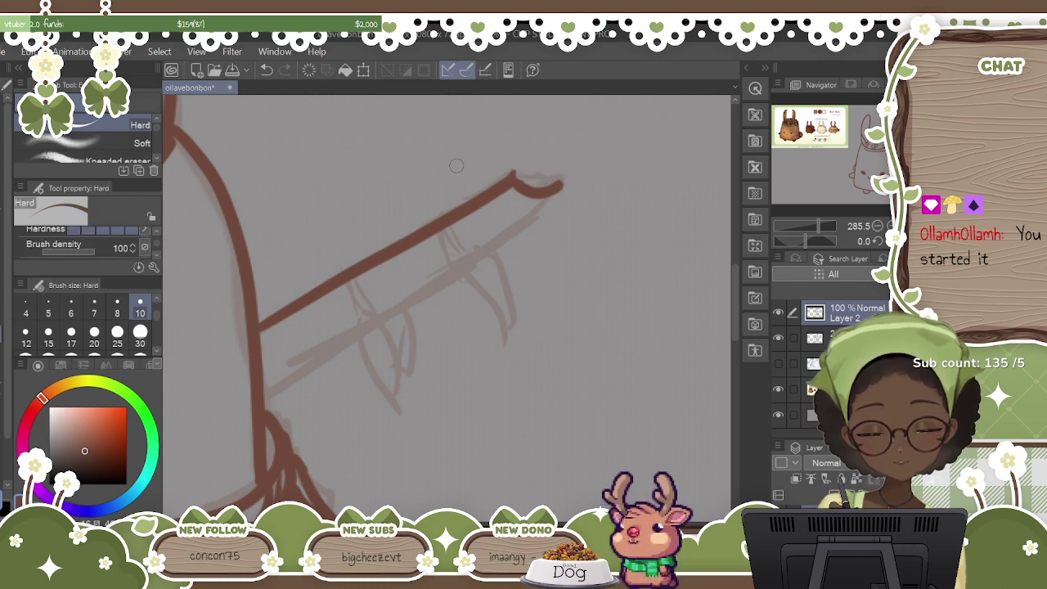
left_click(267, 70)
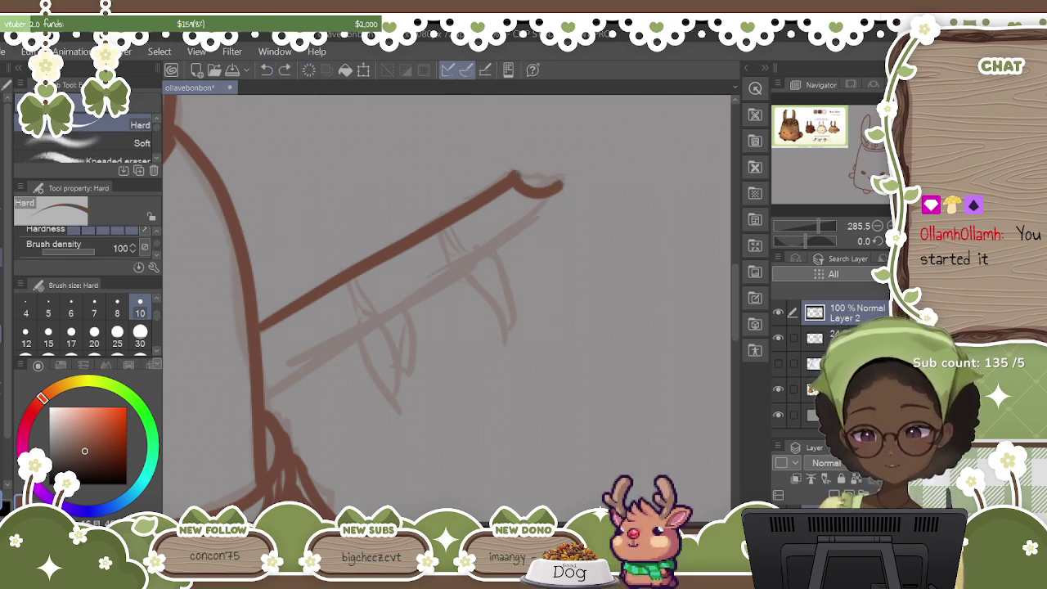
Ink the lower edge of the branch back to the body with the G-pen and close the oval at its tip.
key("i")
key("p")
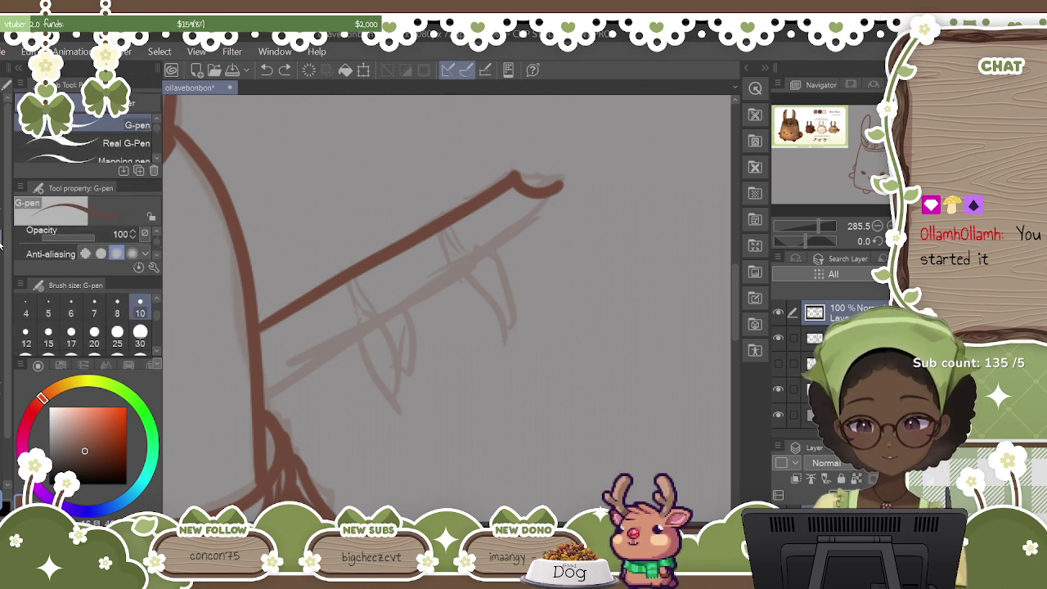
mouse_move(518, 181)
left_mouse_down()
mouse_move(546, 173)
mouse_move(563, 188)
mouse_move(263, 400)
mouse_move(360, 325)
mouse_move(516, 235)
mouse_move(525, 215)
mouse_move(256, 400)
left_mouse_up()
left_click(267, 70)
Ink the two curved bands wrapping across the branch, following the sketch.
mouse_move(352, 275)
left_mouse_down()
mouse_move(376, 319)
mouse_move(352, 293)
left_mouse_up()
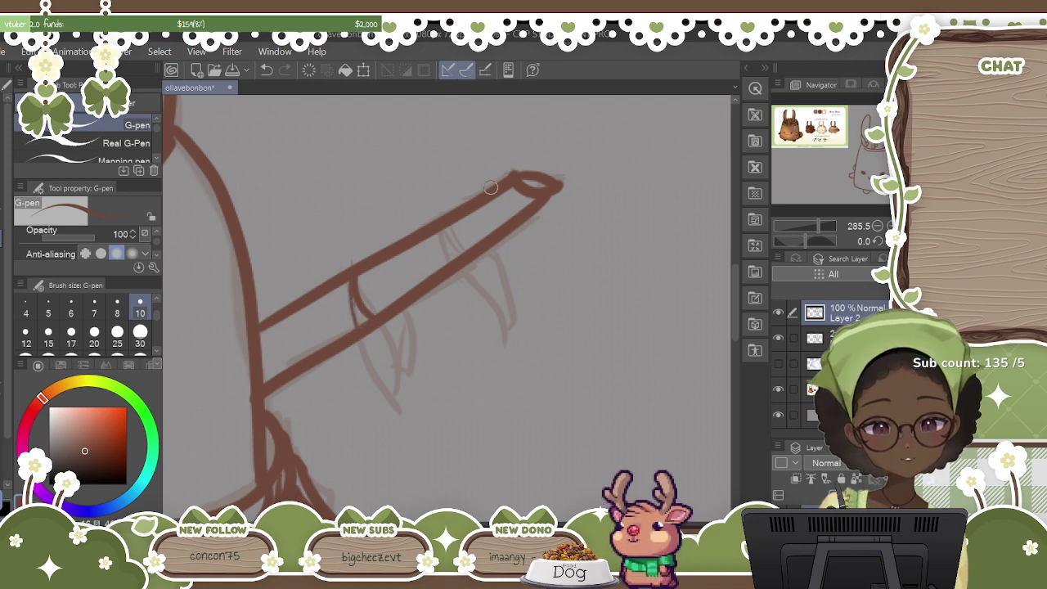
mouse_move(441, 232)
left_mouse_down()
mouse_move(451, 262)
mouse_move(443, 233)
mouse_move(461, 255)
left_mouse_up()
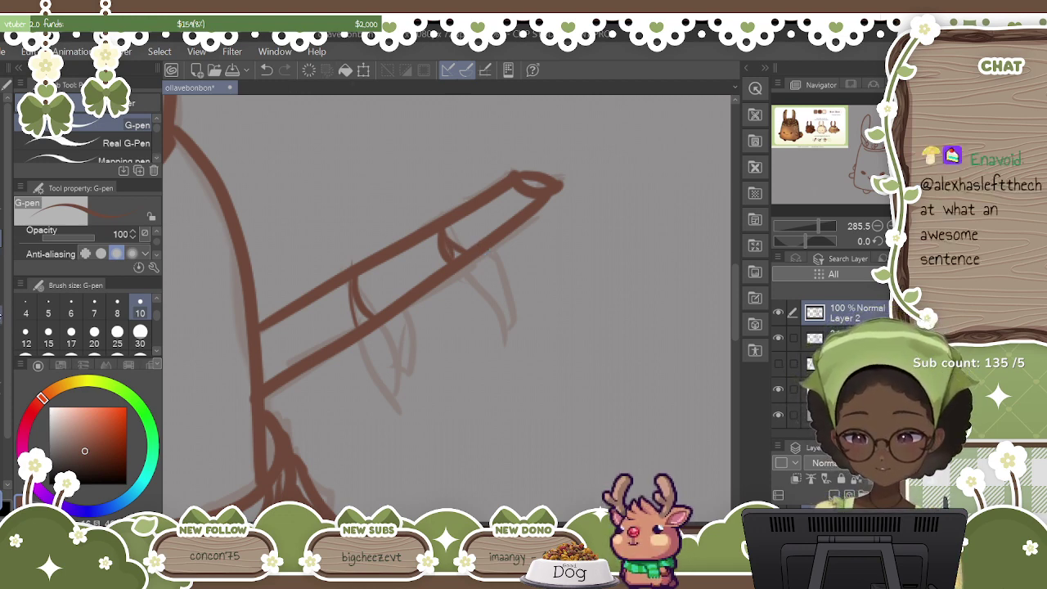
key("e")
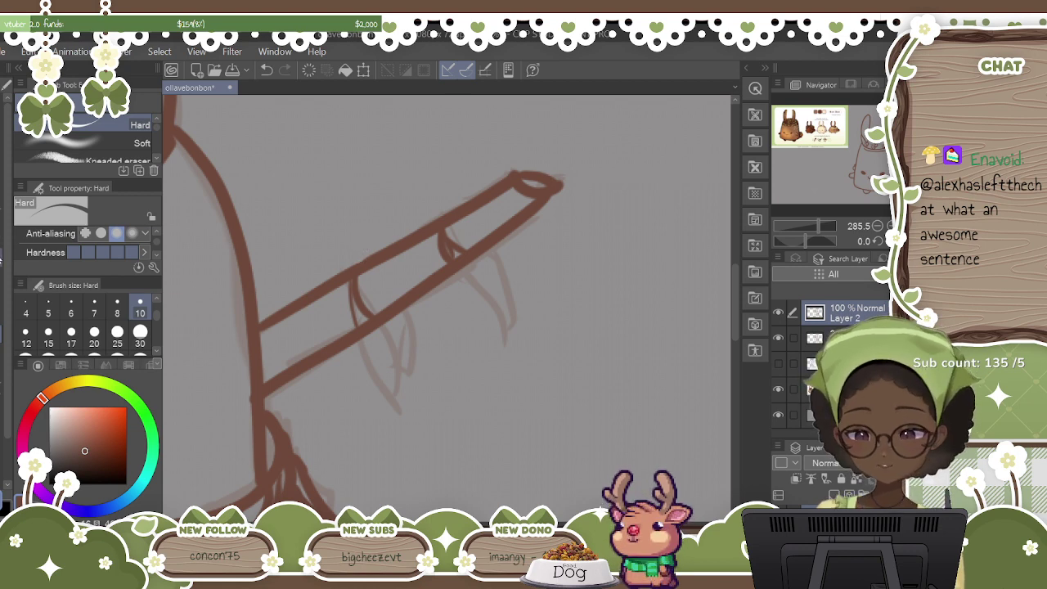
key("p")
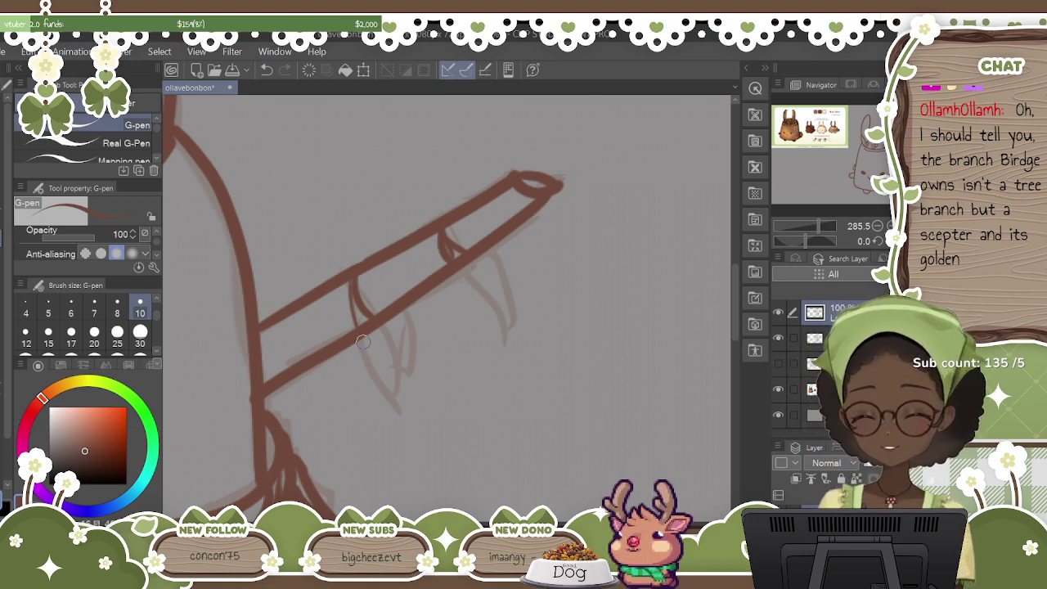
Ink the pointed leaf-like shapes hanging below both bands of the branch, redoing the strokes that miss the sketch.
mouse_move(356, 337)
left_mouse_down()
mouse_move(382, 389)
mouse_move(407, 400)
mouse_move(395, 350)
mouse_move(374, 329)
left_mouse_up()
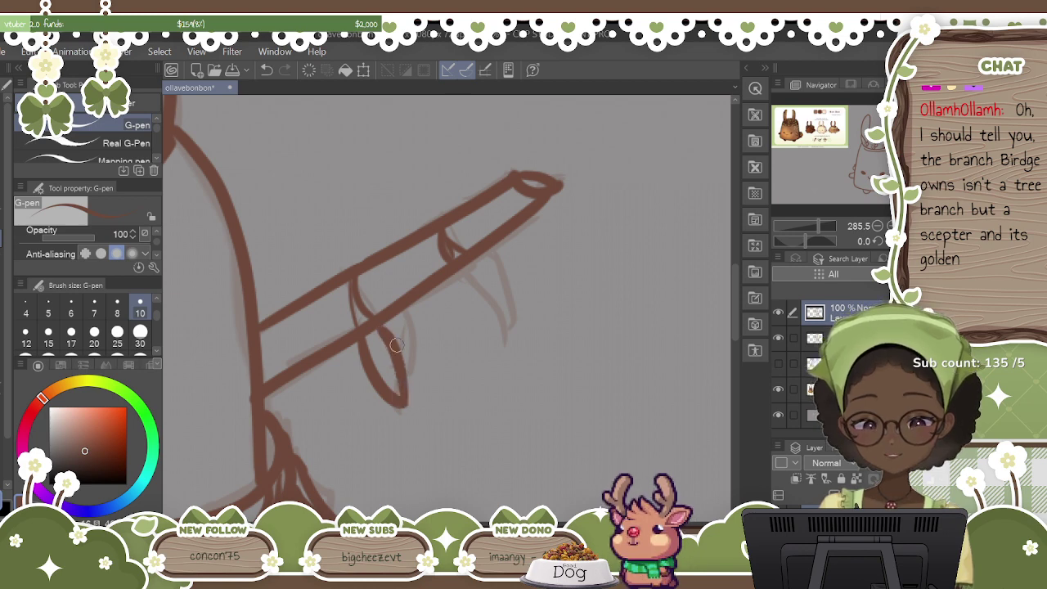
left_click_drag(411, 374, 400, 301)
key("ctrl+z")
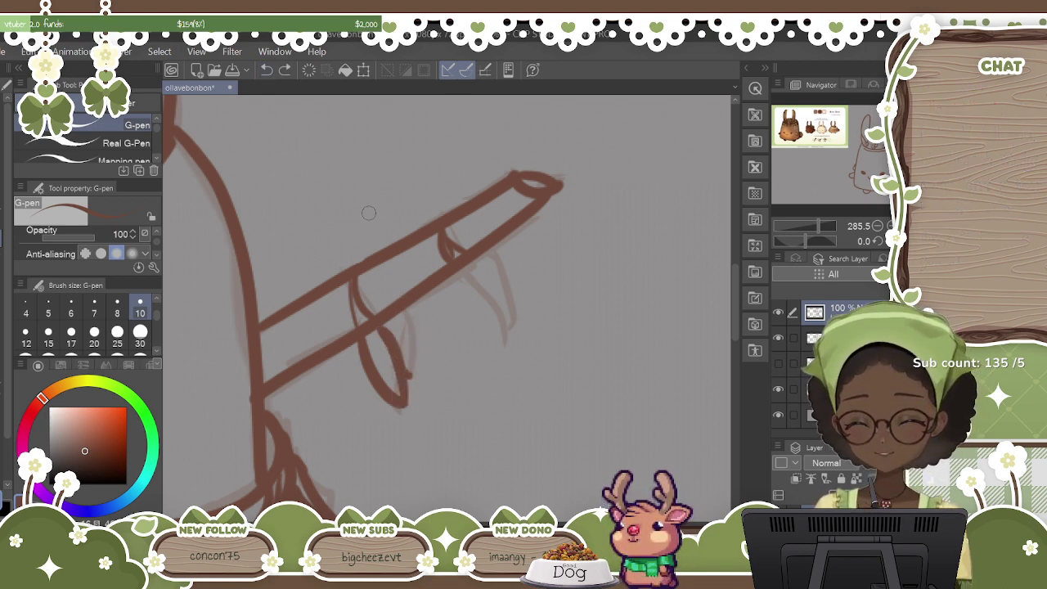
mouse_move(405, 315)
left_mouse_down()
mouse_move(415, 370)
mouse_move(407, 396)
left_mouse_up()
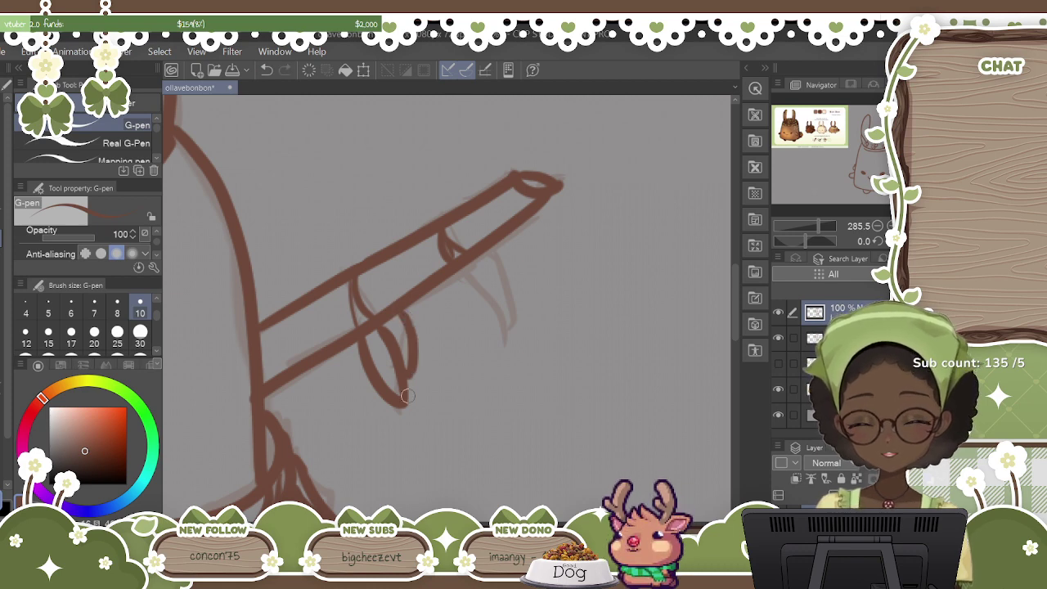
mouse_move(459, 266)
left_mouse_down()
mouse_move(481, 291)
mouse_move(497, 342)
left_mouse_up()
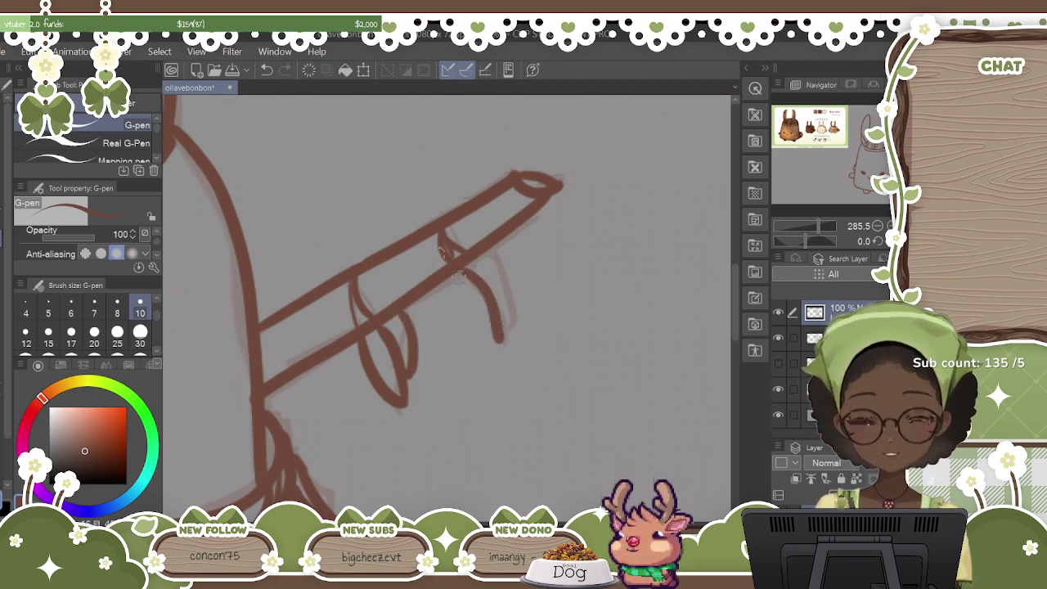
left_click(267, 70)
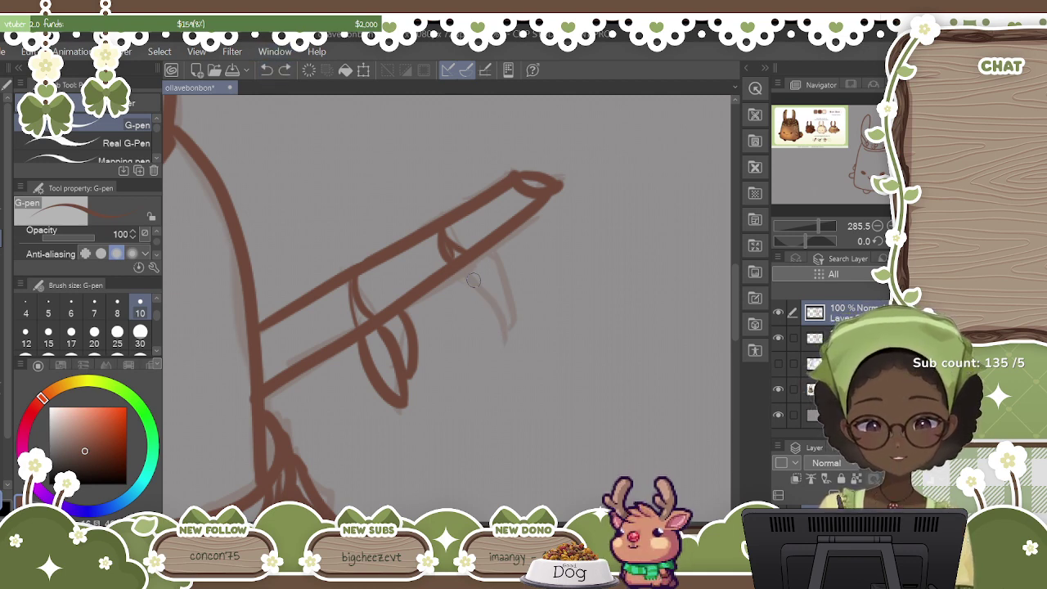
mouse_move(462, 275)
left_mouse_down()
mouse_move(492, 304)
mouse_move(503, 345)
mouse_move(494, 259)
mouse_move(462, 298)
left_mouse_up()
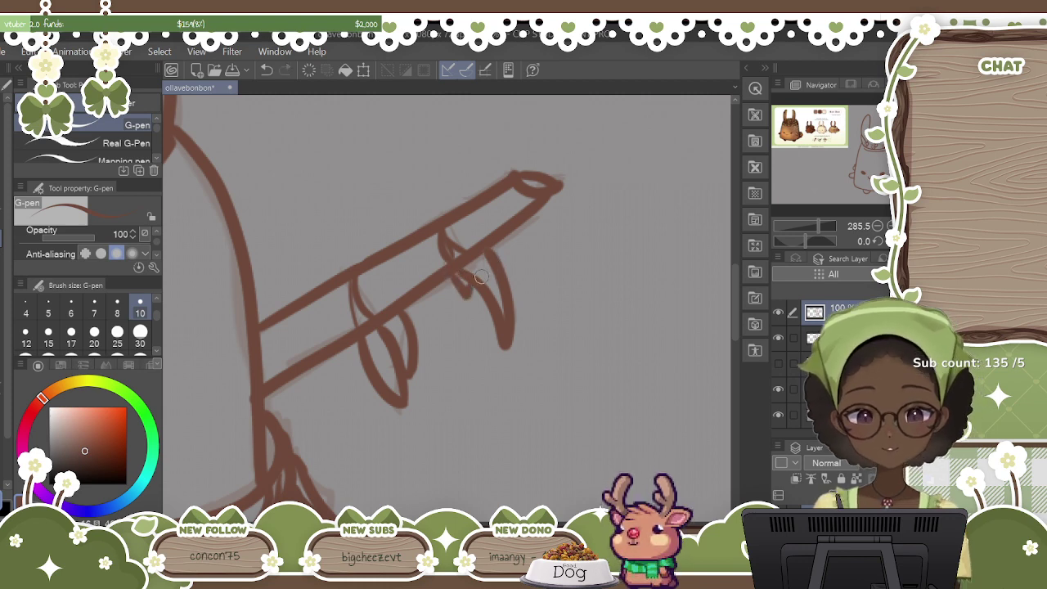
Add a new layer for the base colour directly beneath the Layer 2 line art.
left_click_drag(817, 225, 806, 226)
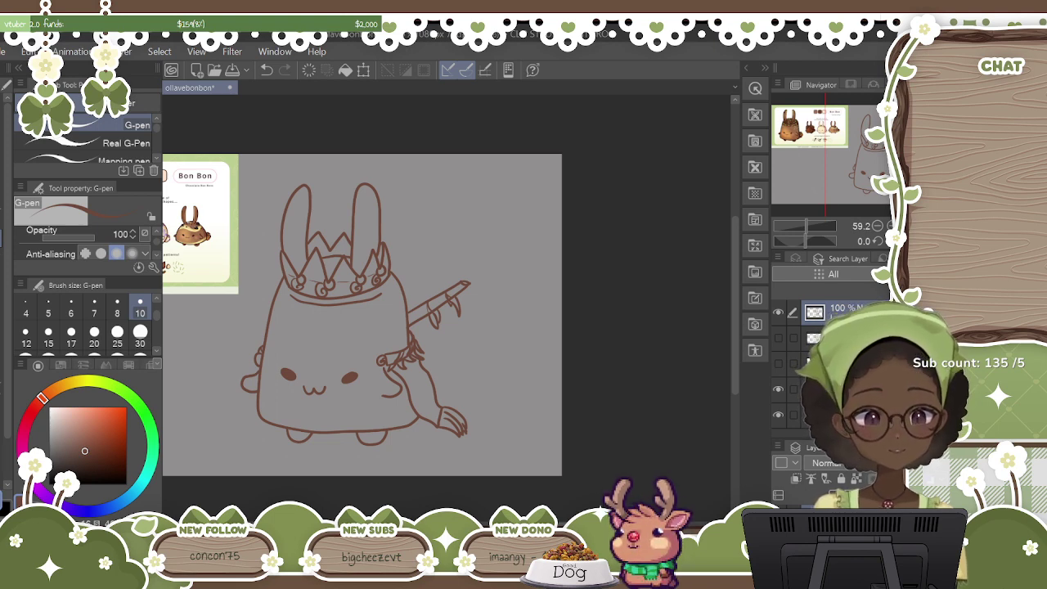
left_click(834, 338)
left_click(830, 490)
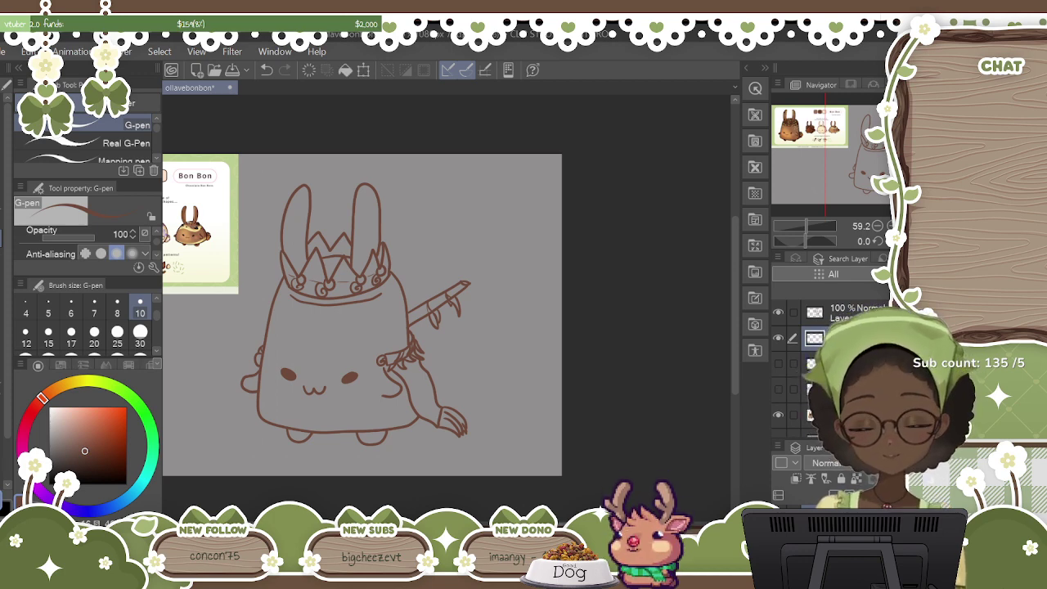
Sample the cream of the pale Bon Bon in the reference sheet and paint a patch on the forehead with the G-pen at size 100.
scroll(402, 314, "left", 4)
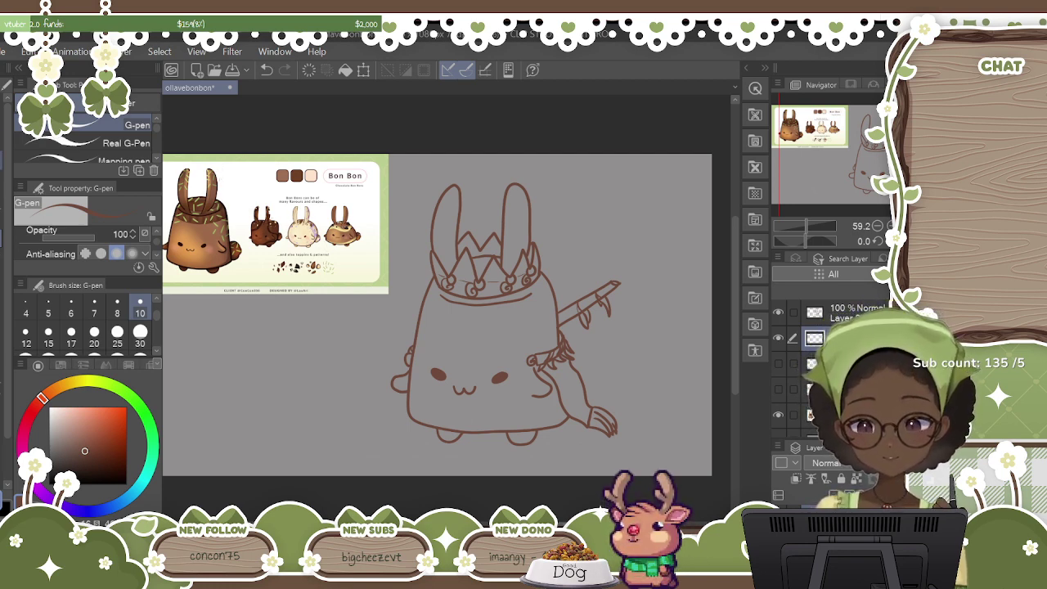
key("i")
left_click_drag(307, 227, 300, 224)
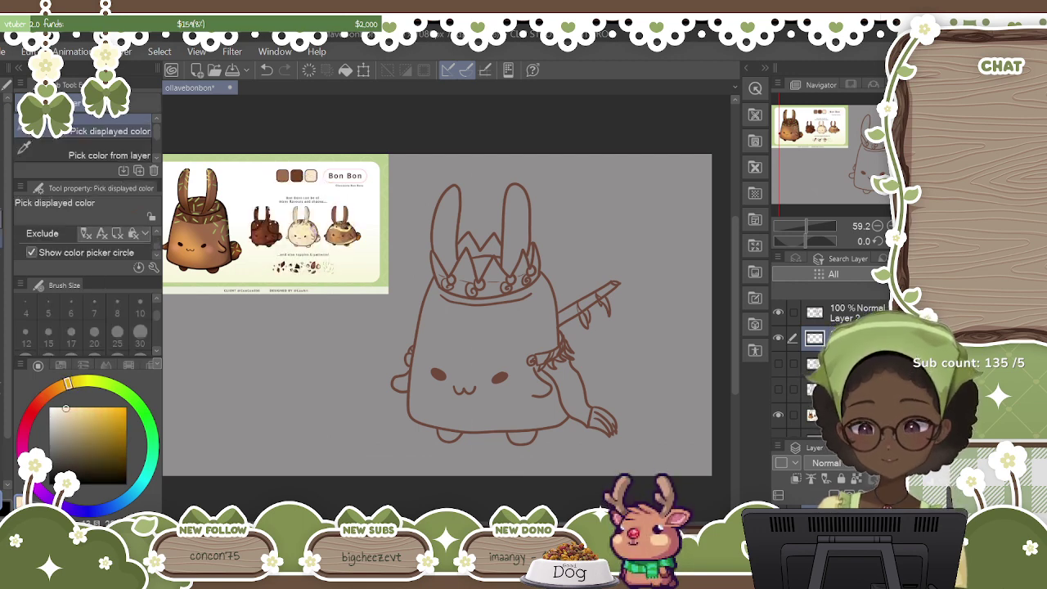
key("p")
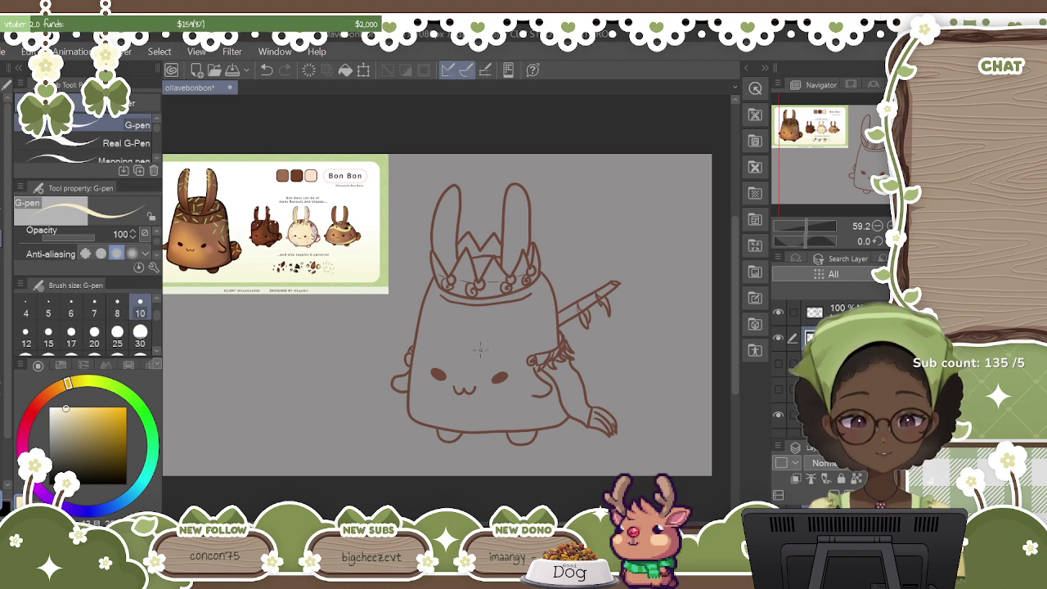
scroll(157, 331, "down", 3)
left_click(140, 315)
mouse_move(481, 335)
left_mouse_down()
mouse_move(483, 312)
mouse_move(489, 343)
mouse_move(462, 326)
left_mouse_up()
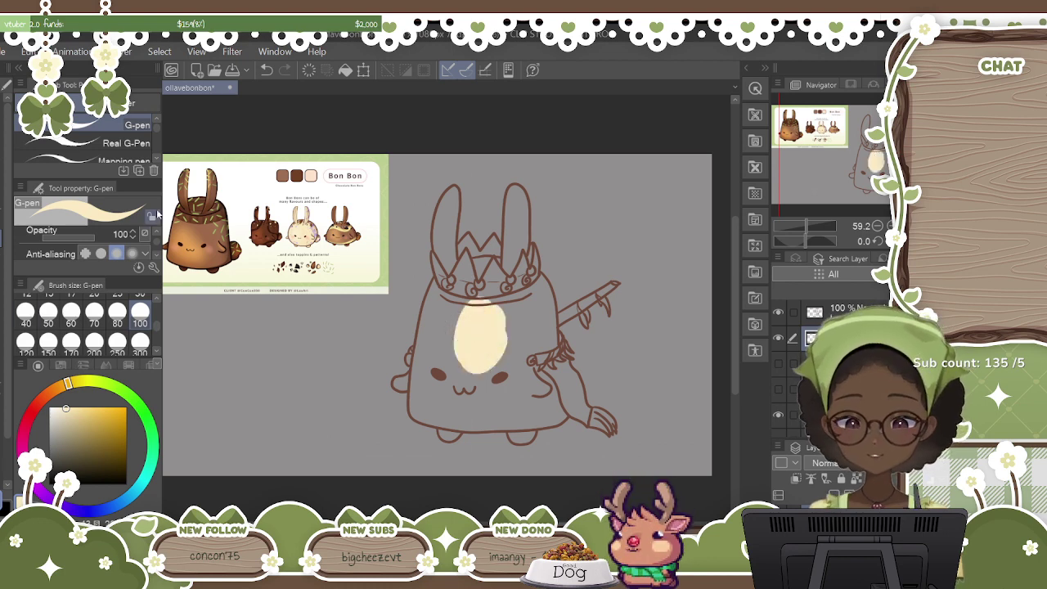
Set the G-pen's stabilization to 5 and fill the body, feet, tail, feathered band and branch with cream.
scroll(158, 244, "down", 2)
scroll(158, 244, "up", 2)
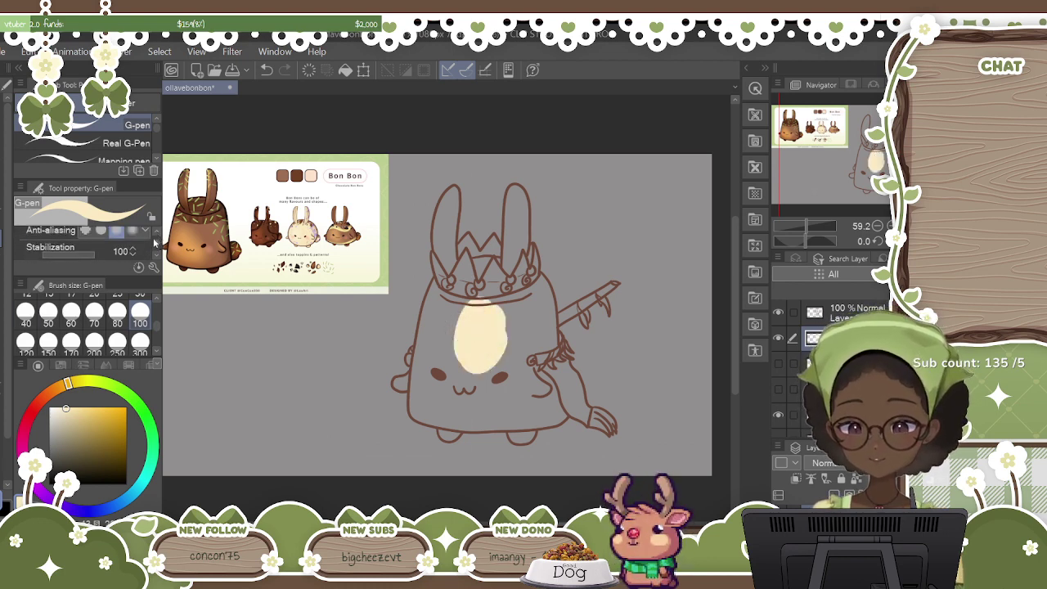
left_click_drag(97, 250, 71, 245)
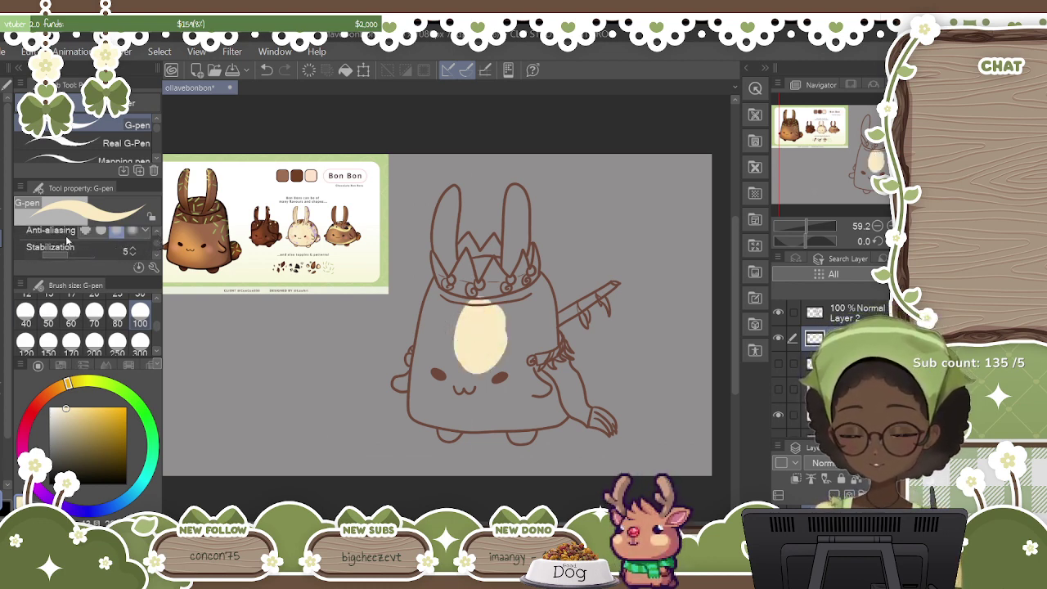
mouse_move(469, 344)
left_mouse_down()
mouse_move(477, 286)
mouse_move(451, 370)
mouse_move(398, 384)
mouse_move(433, 364)
mouse_move(409, 360)
mouse_move(415, 348)
mouse_move(446, 336)
mouse_move(434, 388)
mouse_move(410, 353)
left_mouse_up()
mouse_move(417, 396)
left_mouse_down()
mouse_move(419, 415)
mouse_move(413, 407)
mouse_move(433, 404)
mouse_move(425, 401)
mouse_move(433, 421)
mouse_move(458, 422)
mouse_move(449, 430)
mouse_move(546, 417)
mouse_move(552, 380)
mouse_move(568, 405)
mouse_move(531, 392)
mouse_move(511, 409)
mouse_move(491, 384)
mouse_move(462, 380)
mouse_move(510, 397)
mouse_move(524, 438)
mouse_move(533, 405)
left_mouse_up()
mouse_move(523, 351)
left_mouse_down()
mouse_move(490, 321)
mouse_move(528, 360)
mouse_move(524, 303)
left_mouse_up()
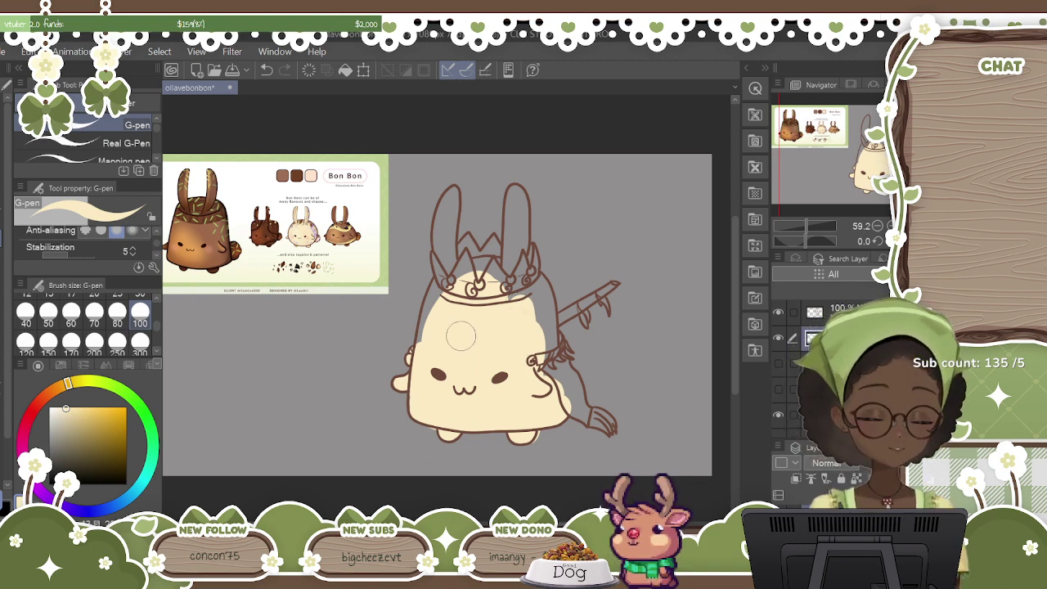
mouse_move(428, 344)
left_mouse_down()
mouse_move(438, 294)
mouse_move(422, 351)
mouse_move(416, 339)
mouse_move(434, 324)
mouse_move(424, 349)
mouse_move(451, 266)
mouse_move(476, 293)
mouse_move(462, 302)
mouse_move(491, 282)
left_mouse_up()
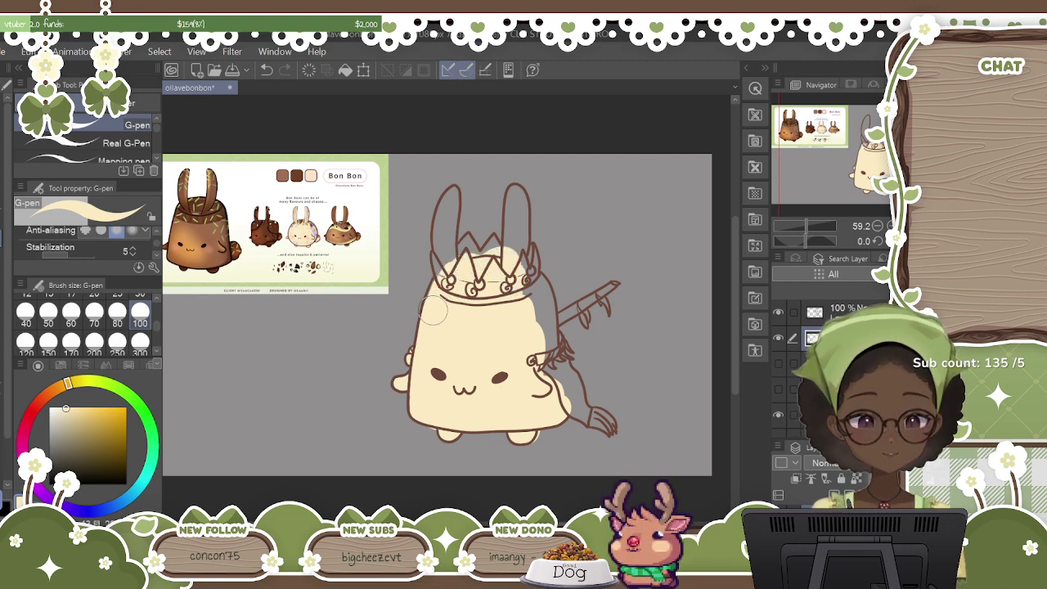
mouse_move(523, 291)
left_mouse_down()
mouse_move(536, 304)
mouse_move(540, 286)
mouse_move(546, 352)
mouse_move(556, 376)
mouse_move(546, 315)
mouse_move(569, 391)
mouse_move(546, 346)
mouse_move(571, 356)
mouse_move(544, 368)
mouse_move(575, 392)
mouse_move(572, 409)
mouse_move(576, 399)
mouse_move(589, 417)
mouse_move(609, 415)
mouse_move(605, 426)
mouse_move(564, 391)
mouse_move(549, 327)
mouse_move(613, 282)
mouse_move(576, 316)
mouse_move(597, 296)
mouse_move(582, 323)
mouse_move(612, 291)
mouse_move(606, 310)
left_mouse_up()
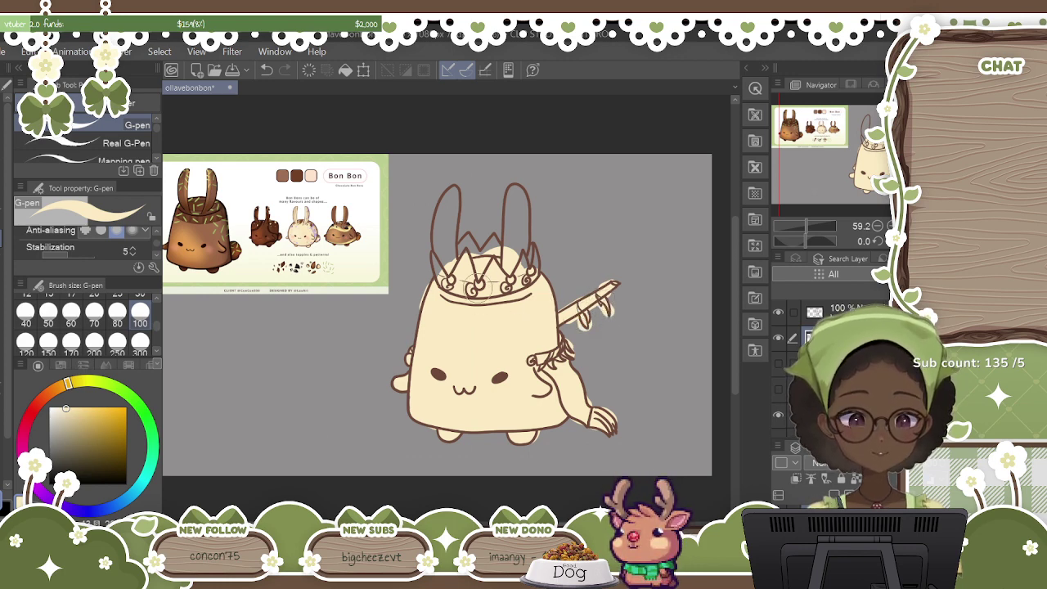
Fill both ears and the remaining areas of the crown with cream.
mouse_move(451, 254)
left_mouse_down()
mouse_move(440, 276)
mouse_move(441, 204)
mouse_move(450, 197)
mouse_move(440, 227)
mouse_move(452, 192)
mouse_move(456, 250)
mouse_move(449, 237)
mouse_move(468, 266)
mouse_move(485, 252)
mouse_move(484, 266)
mouse_move(517, 250)
mouse_move(529, 260)
mouse_move(519, 231)
mouse_move(516, 243)
mouse_move(516, 196)
mouse_move(523, 237)
mouse_move(516, 208)
mouse_move(509, 257)
mouse_move(501, 266)
mouse_move(467, 233)
mouse_move(442, 304)
mouse_move(476, 263)
left_mouse_up()
left_click_drag(491, 298, 473, 295)
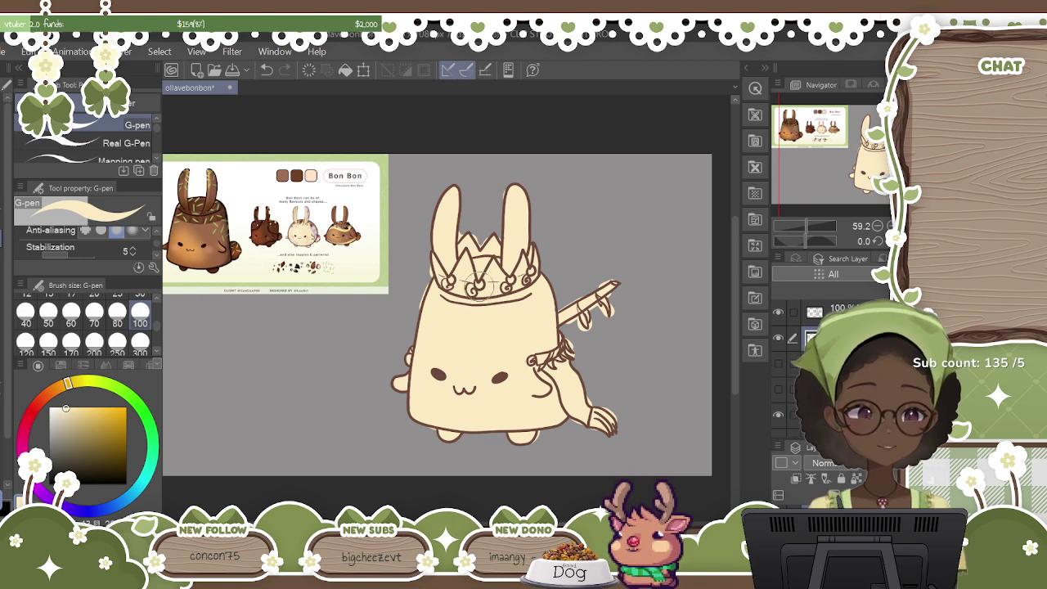
mouse_move(478, 299)
left_mouse_down()
mouse_move(481, 278)
mouse_move(490, 290)
mouse_move(499, 270)
mouse_move(523, 276)
mouse_move(508, 288)
left_mouse_up()
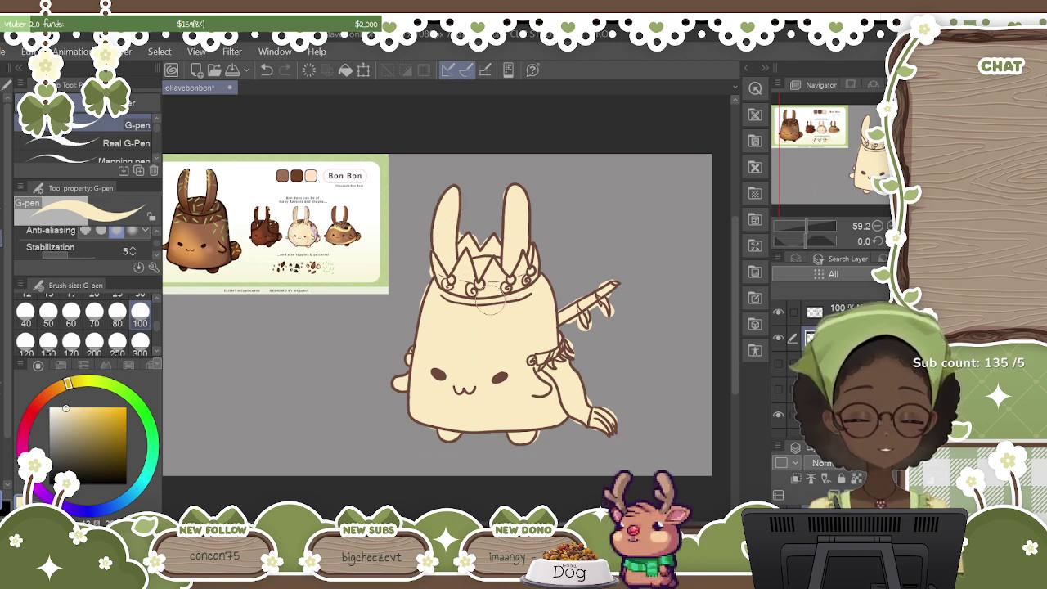
mouse_move(490, 311)
left_mouse_down()
mouse_move(499, 396)
mouse_move(552, 380)
mouse_move(584, 316)
left_mouse_up()
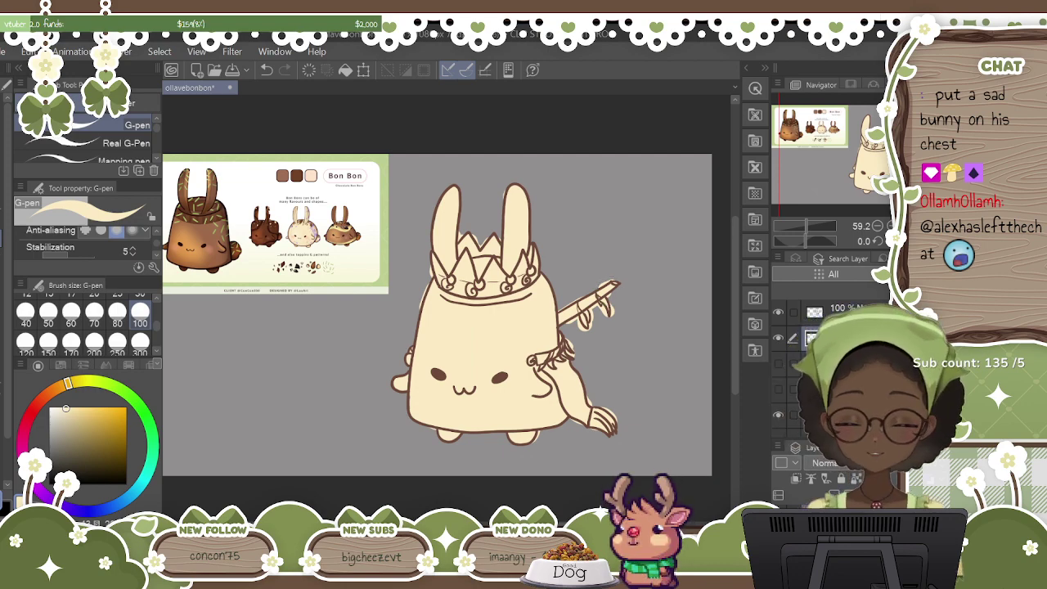
Erase the cream overflow outside the body's left edge with the Hard eraser, and reduce the brush size to 10.
scroll(449, 313, "down", 1)
scroll(449, 313, "up", 3)
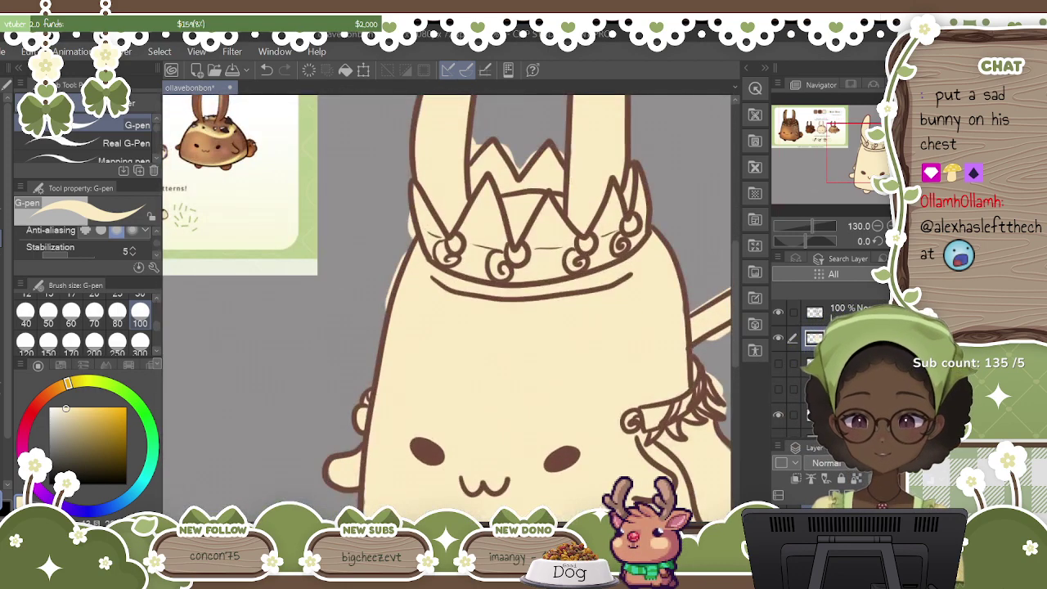
key("e")
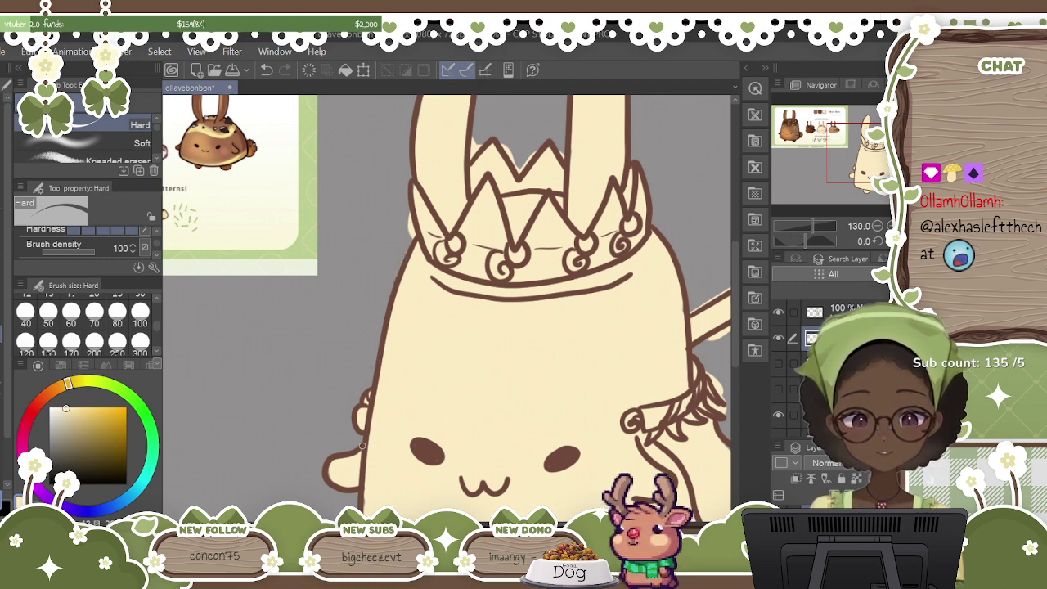
key("p")
scroll(123, 323, "up", 3)
left_click(140, 313)
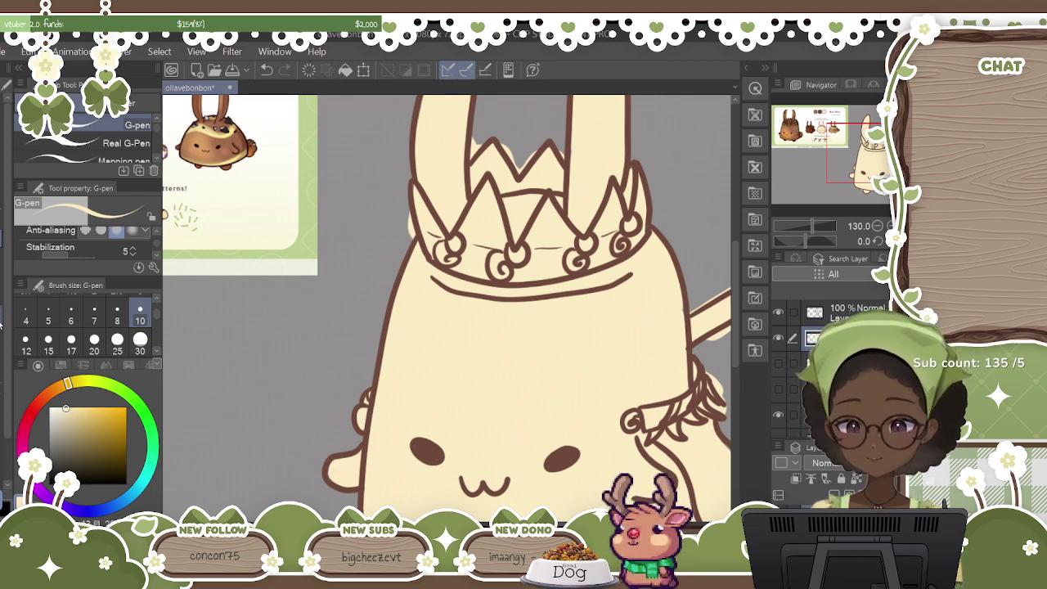
key("e")
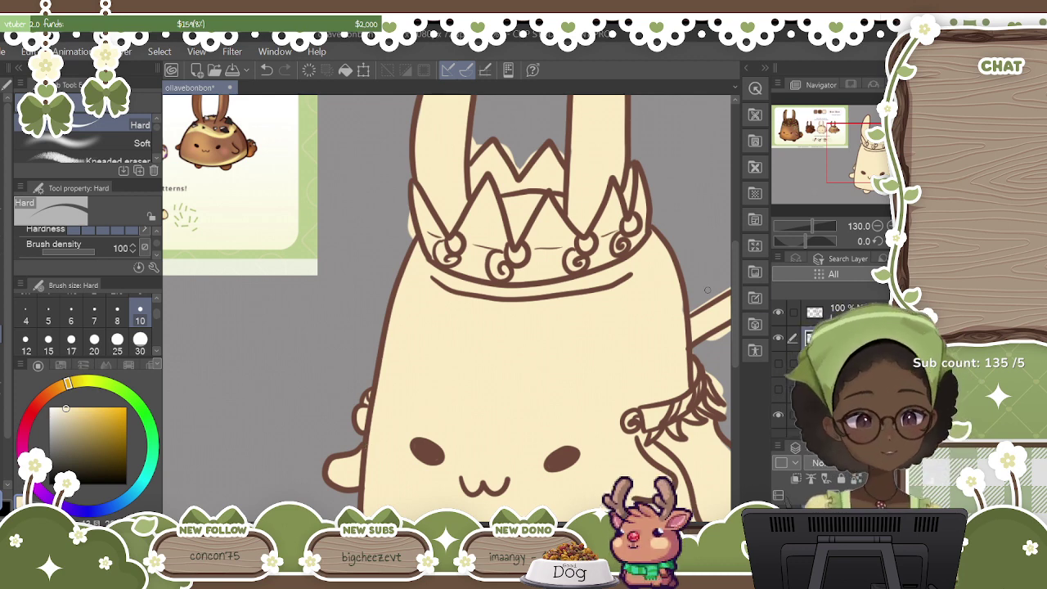
Erase the cream overflow around the crown's back spikes and along the outer edge of the right ear.
scroll(734, 329, "up", 3)
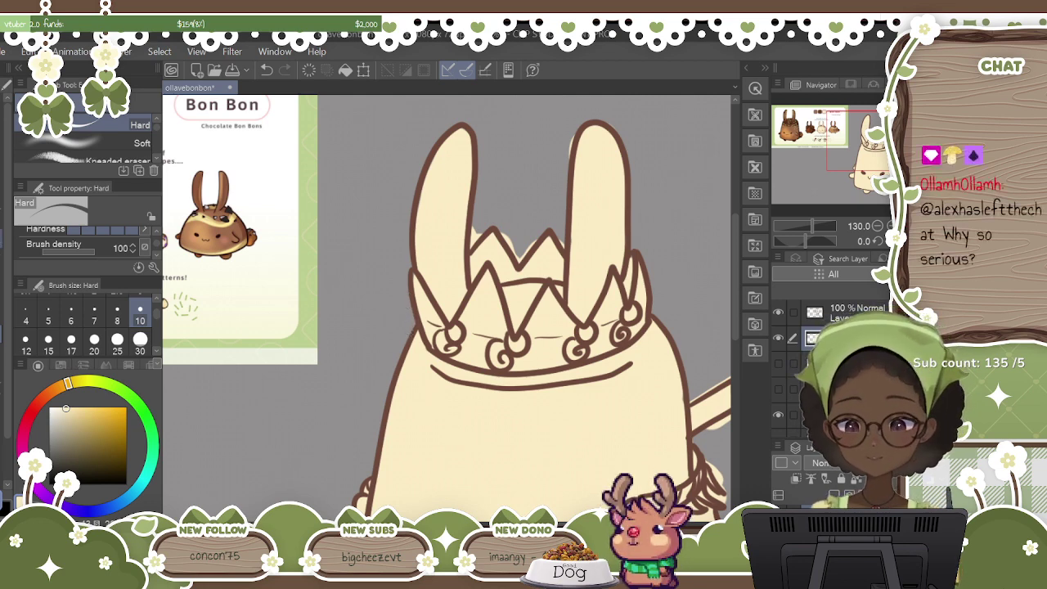
key("p")
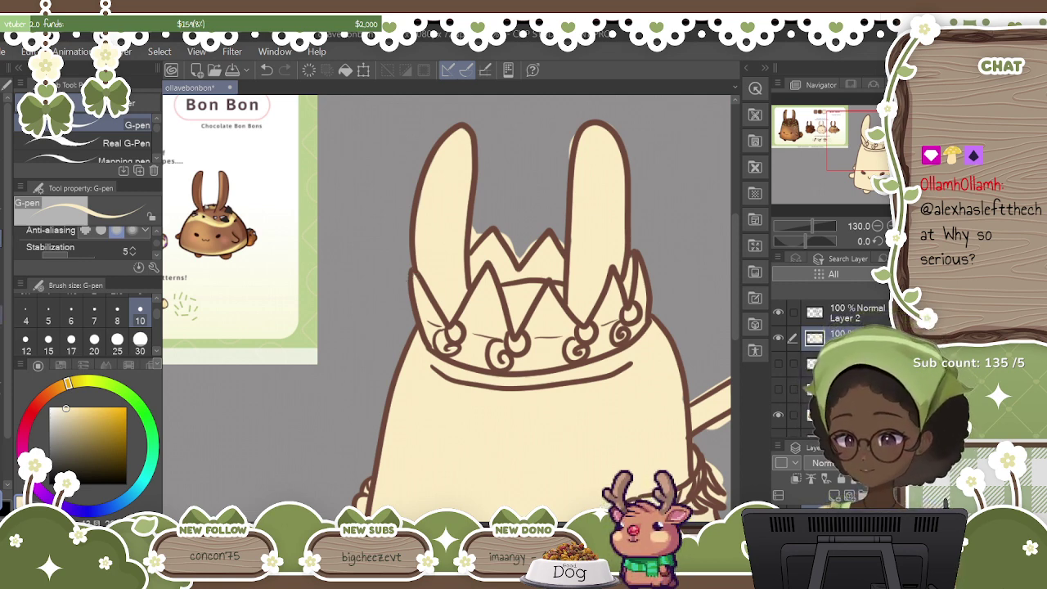
key("e")
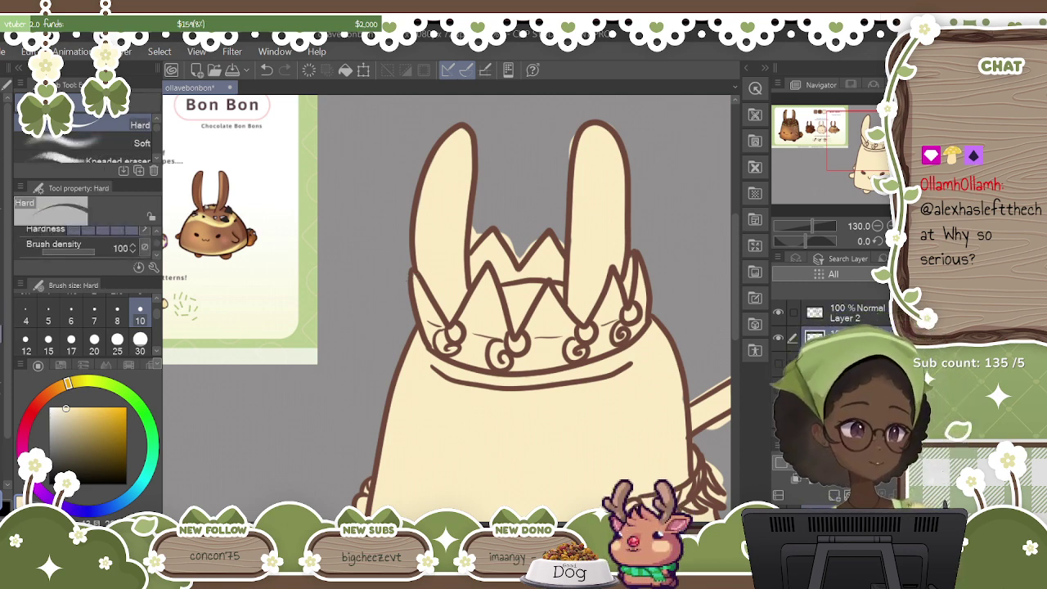
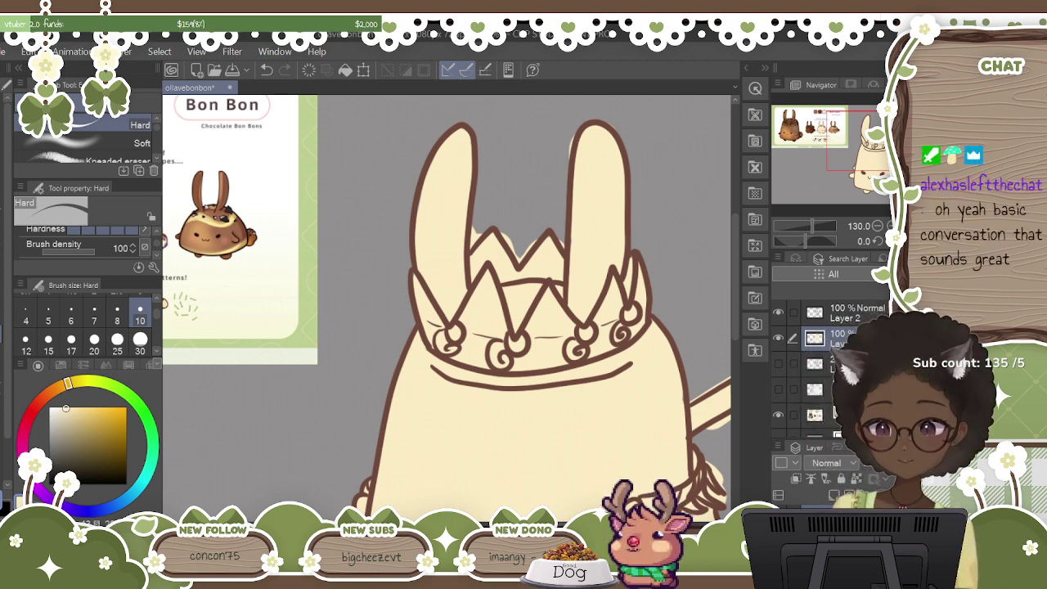
key("p")
key("p")
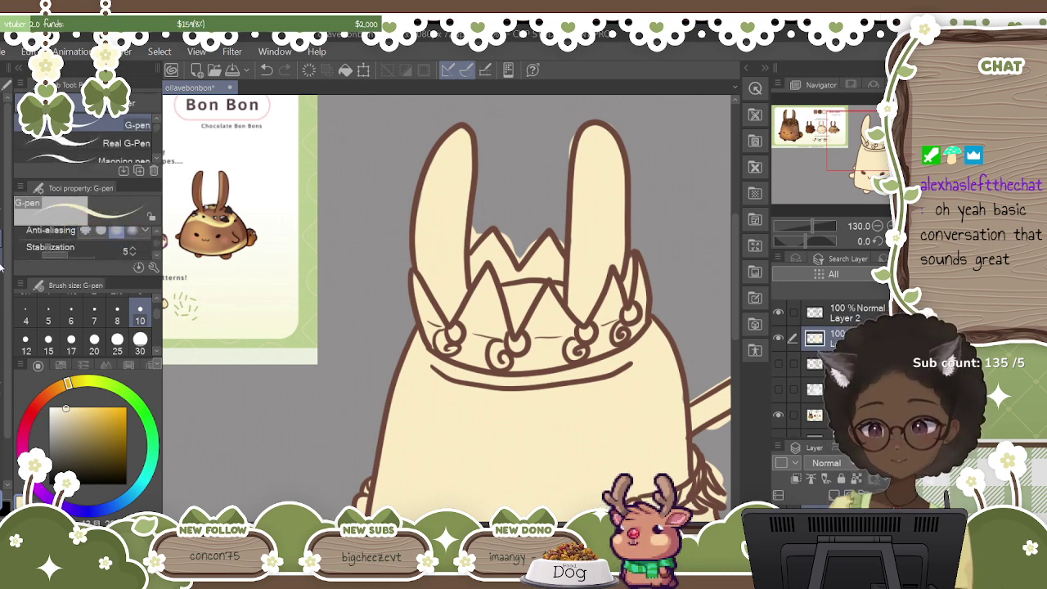
key("e")
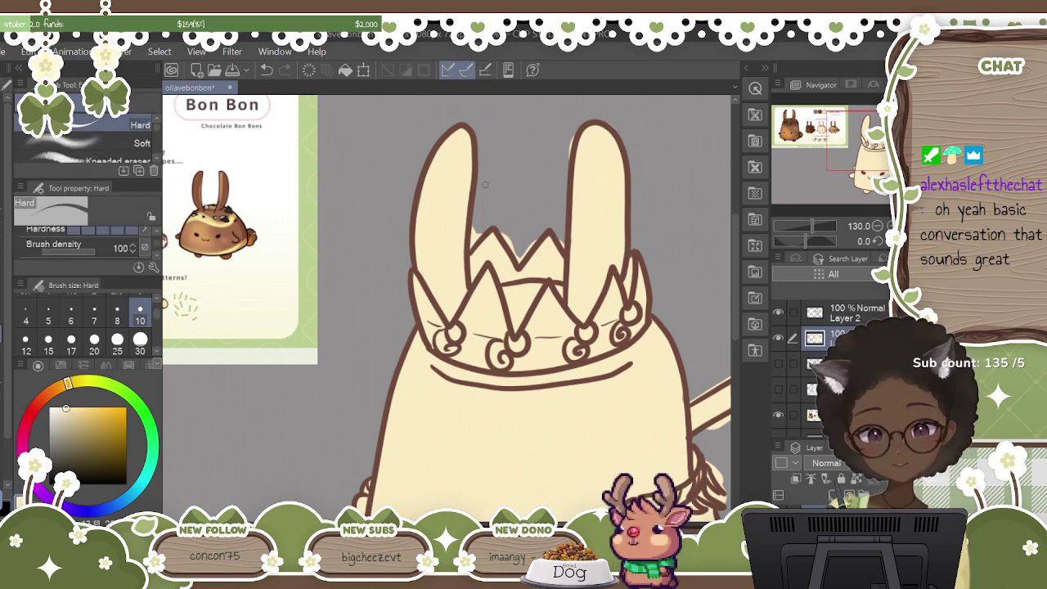
mouse_move(474, 221)
left_mouse_down()
mouse_move(475, 248)
mouse_move(507, 239)
mouse_move(513, 249)
left_mouse_up()
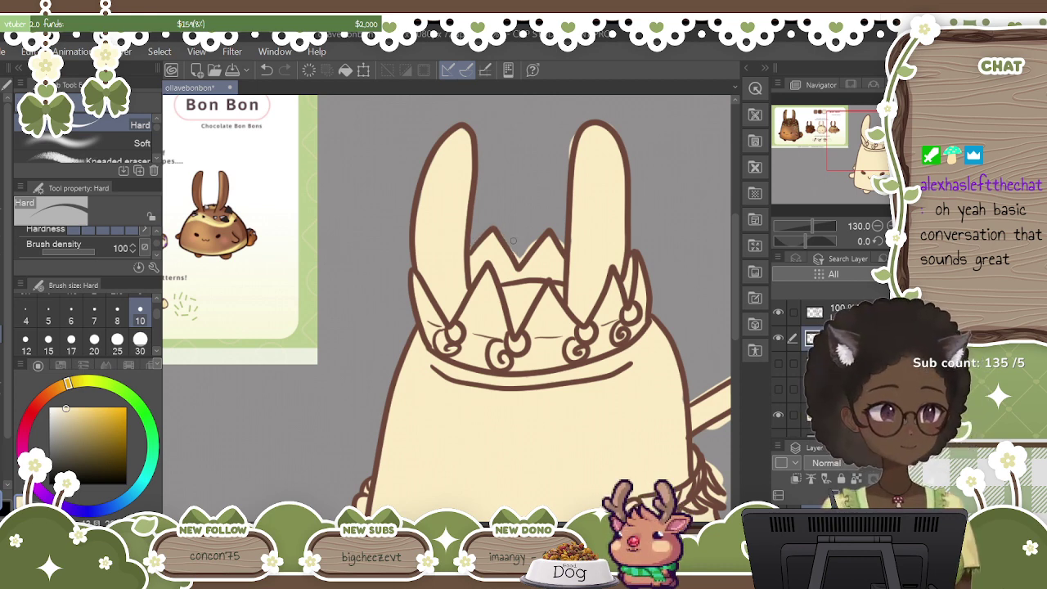
mouse_move(510, 247)
left_mouse_down()
mouse_move(519, 258)
mouse_move(532, 247)
mouse_move(522, 260)
mouse_move(564, 245)
left_mouse_up()
left_click_drag(571, 145, 568, 159)
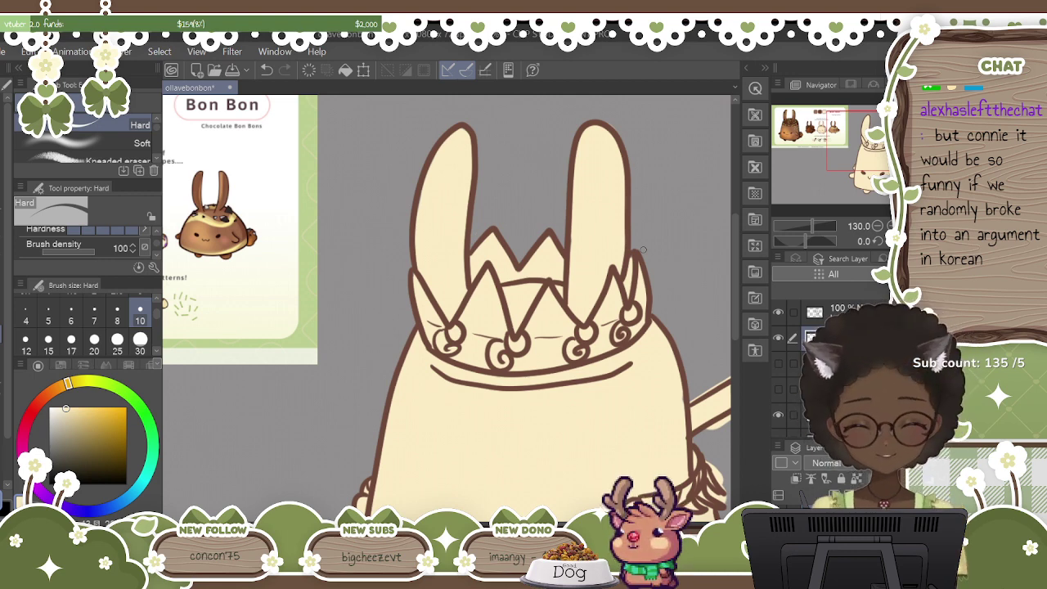
Erase the cream overflow above the branch from the body out to its tip.
left_click_drag(643, 249, 397, 249)
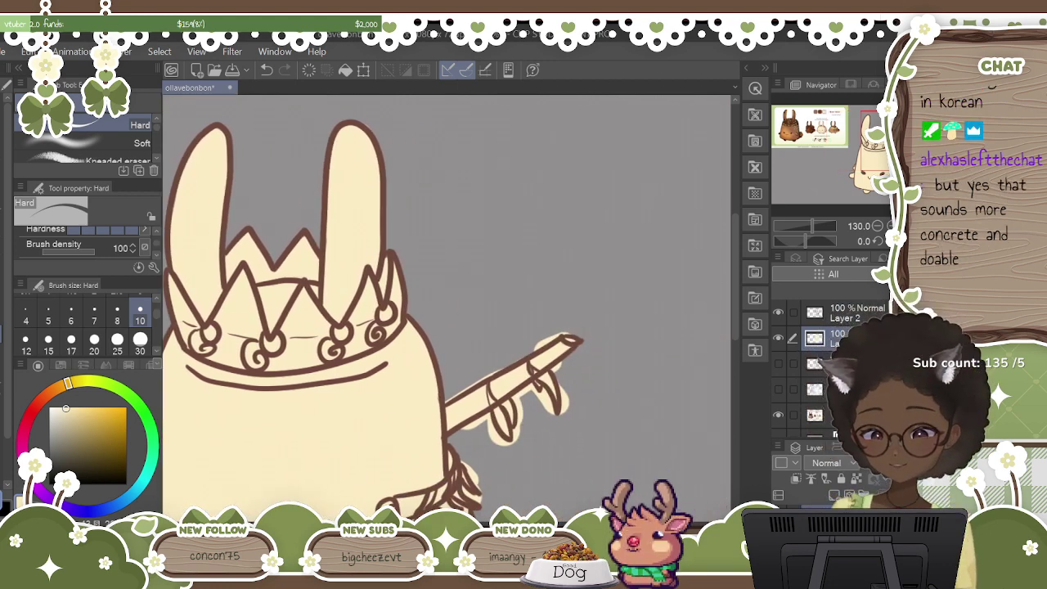
scroll(446, 307, "up", 2)
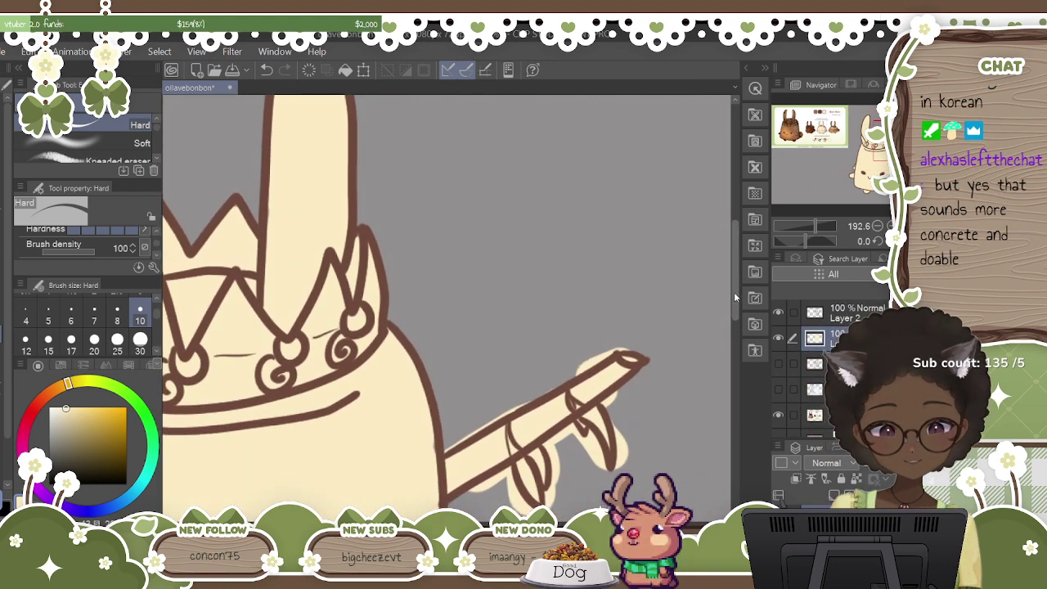
scroll(734, 291, "down", 2)
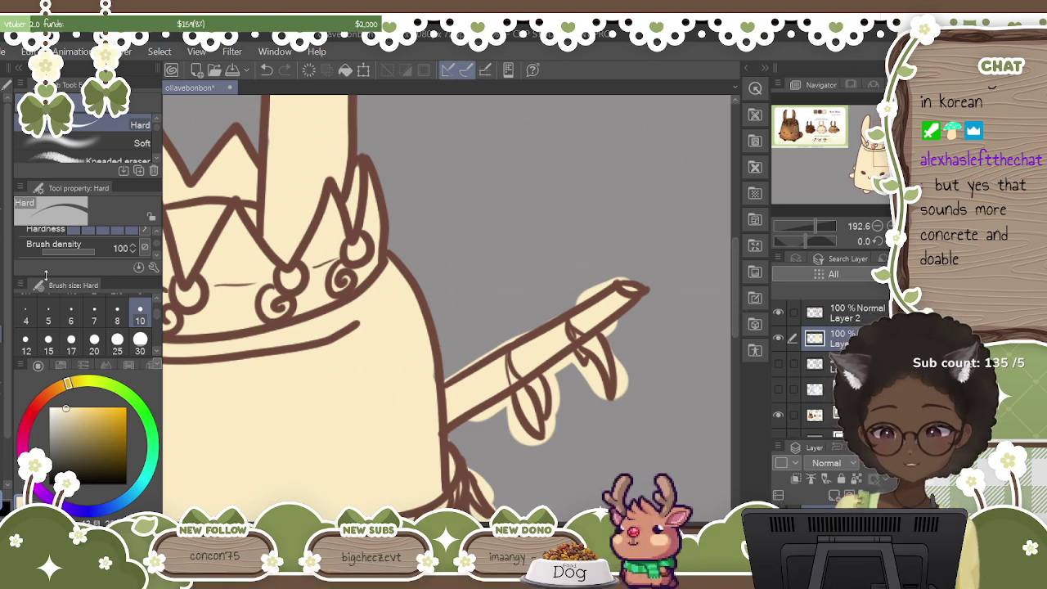
key("p")
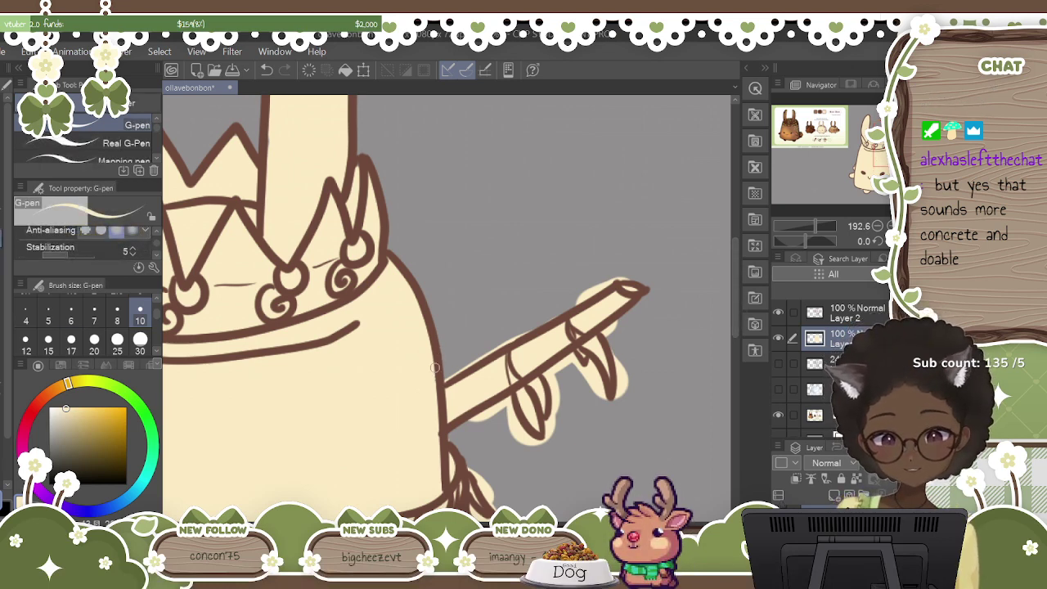
key("e")
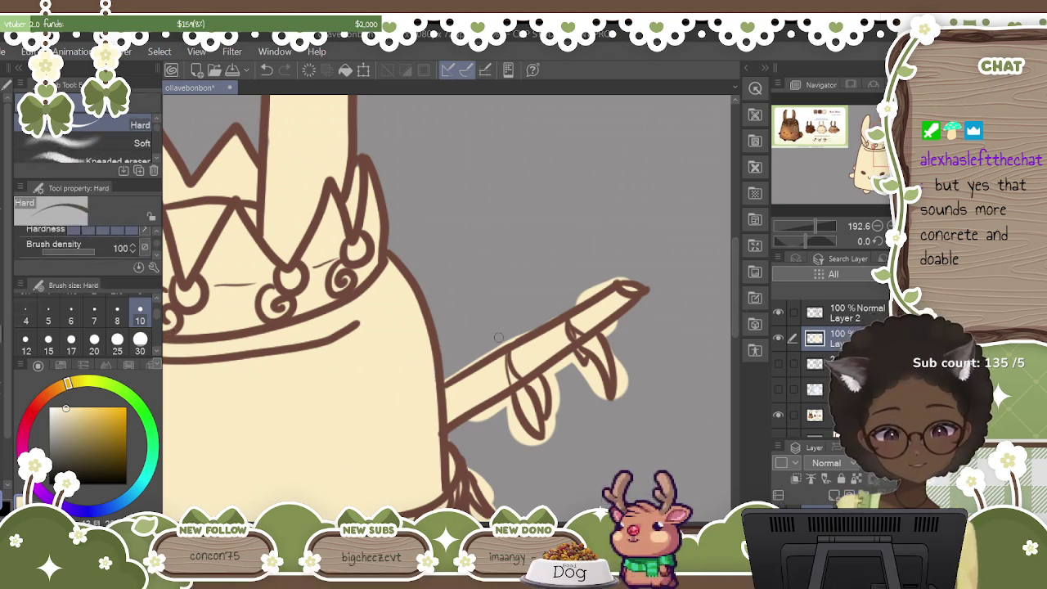
left_click_drag(445, 378, 613, 282)
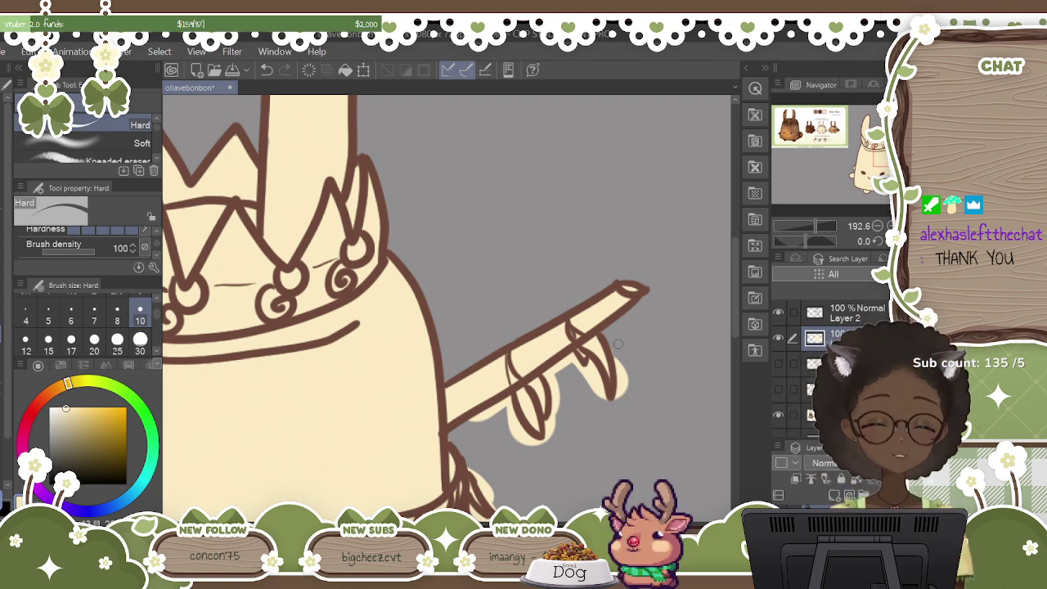
Erase the cream overflow around the leaves hanging beneath the branch and along the branch's lower edge.
mouse_move(614, 347)
left_mouse_down()
mouse_move(625, 395)
mouse_move(625, 361)
left_mouse_up()
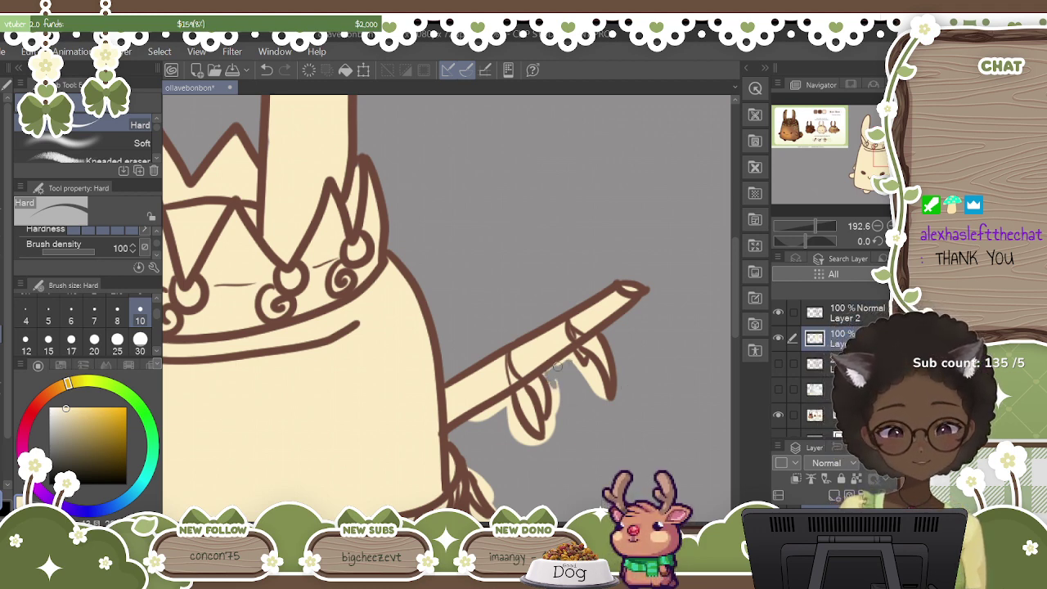
mouse_move(576, 358)
left_mouse_down()
mouse_move(603, 394)
mouse_move(597, 383)
left_mouse_up()
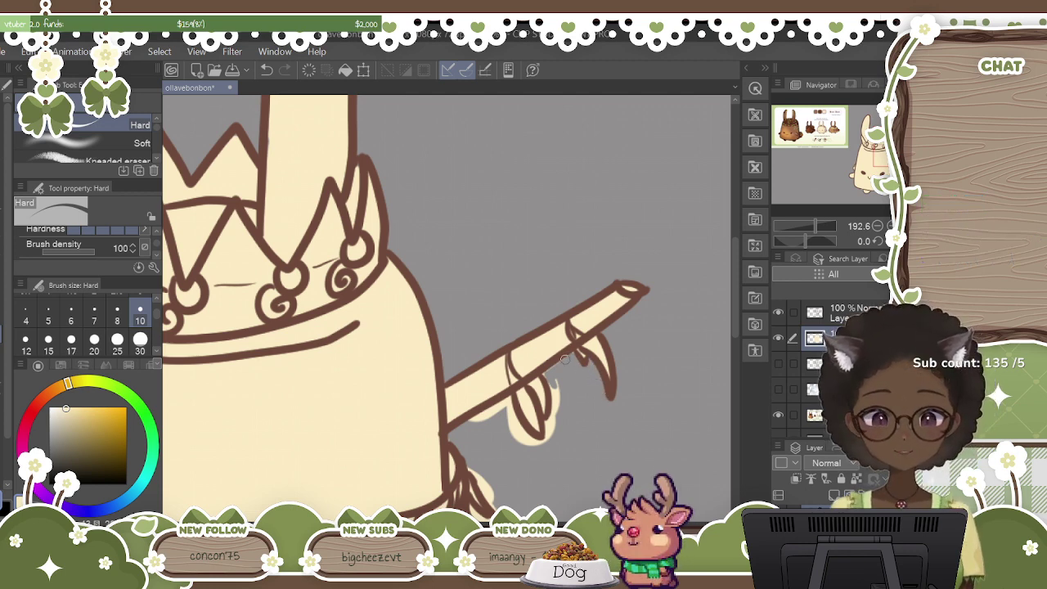
mouse_move(545, 374)
left_mouse_down()
mouse_move(556, 402)
mouse_move(554, 381)
mouse_move(547, 437)
mouse_move(545, 419)
mouse_move(545, 446)
mouse_move(525, 440)
left_mouse_up()
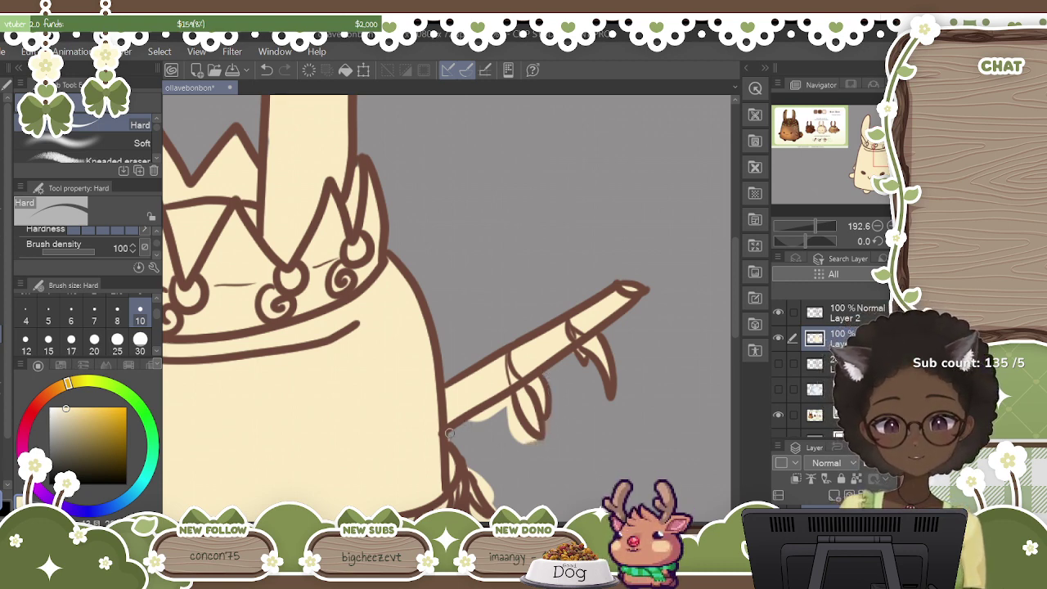
mouse_move(473, 414)
left_mouse_down()
mouse_move(515, 446)
mouse_move(511, 426)
mouse_move(539, 447)
mouse_move(518, 423)
left_mouse_up()
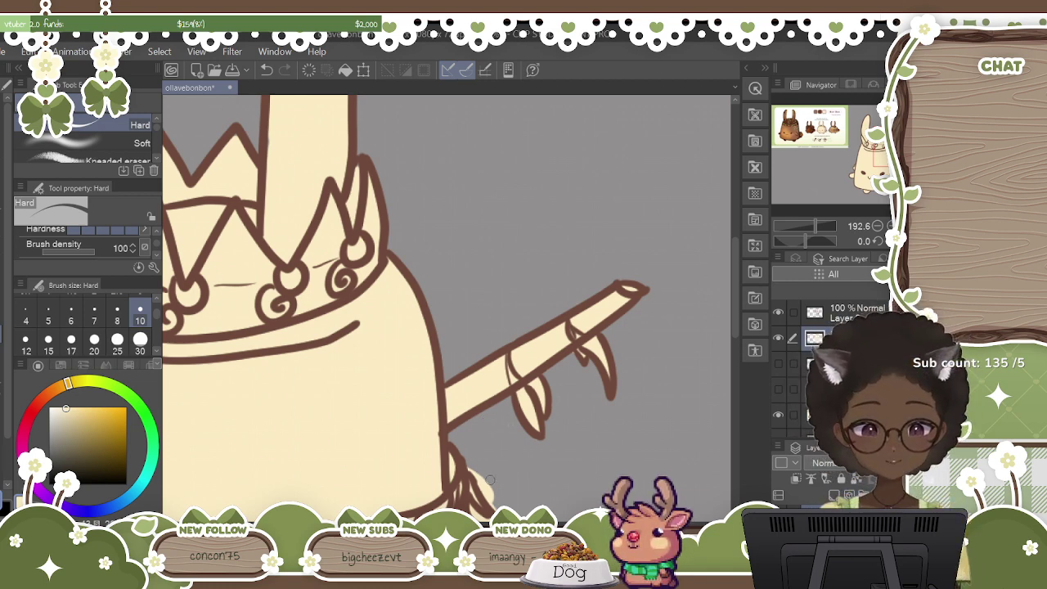
Erase the cream overflow along the outer edge of the feather tuft below the branch.
scroll(447, 344, "up", 3)
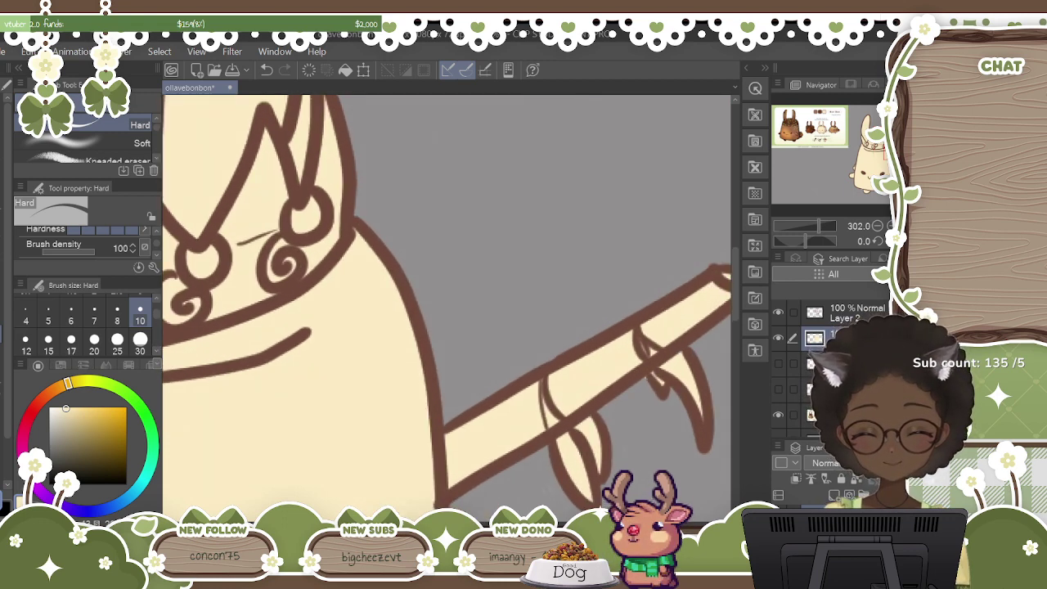
left_click_drag(735, 308, 735, 357)
mouse_move(485, 283)
left_mouse_down()
mouse_move(485, 293)
mouse_move(498, 305)
mouse_move(496, 293)
mouse_move(503, 297)
mouse_move(525, 368)
mouse_move(486, 347)
left_mouse_up()
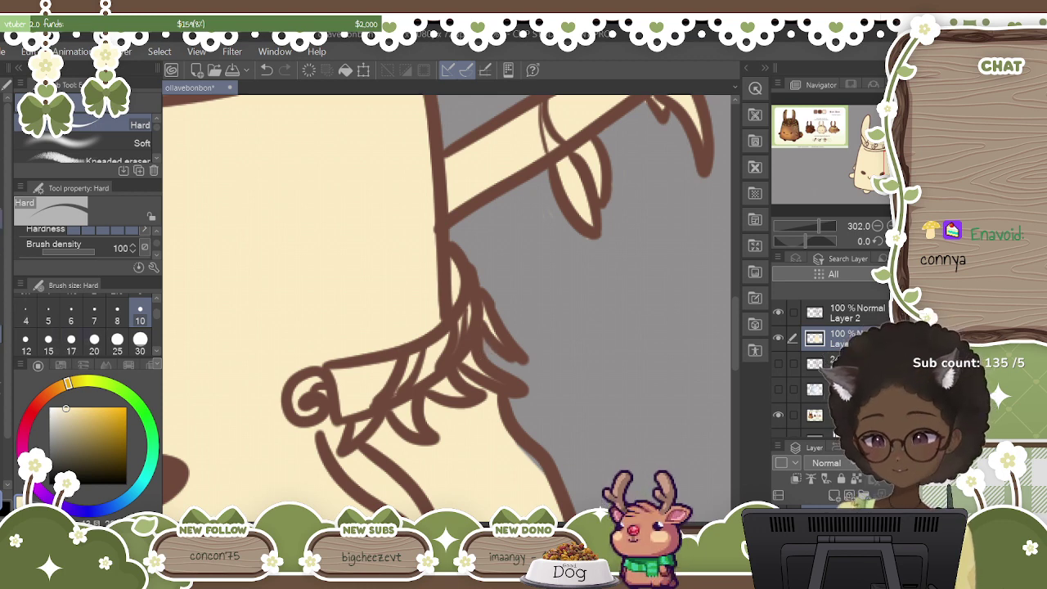
Erase the cream overflow along the outer edge of the tail, from its narrow end over the top of the fanned tip.
left_click(3, 244)
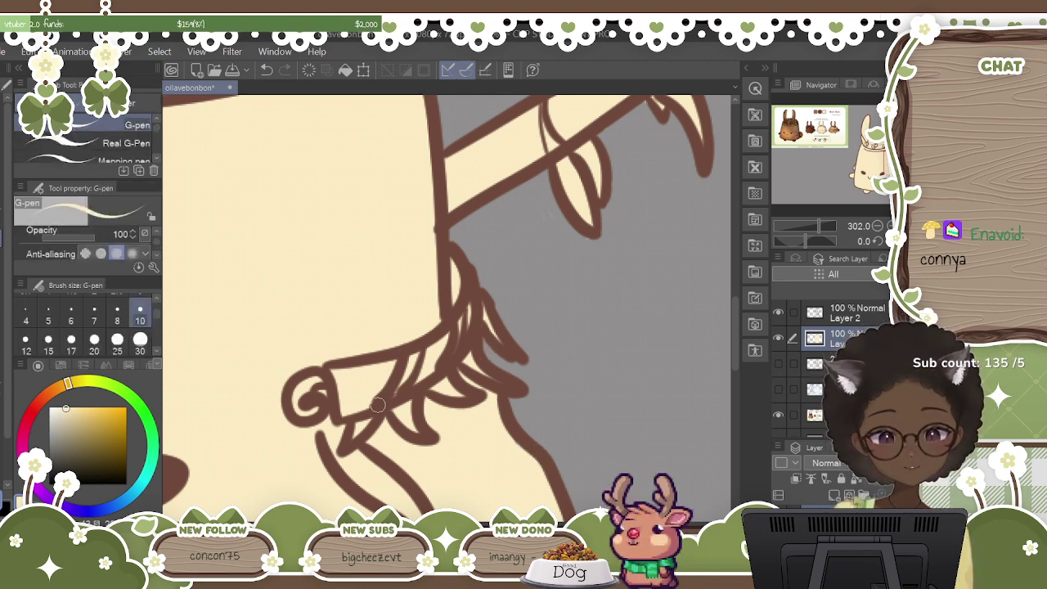
scroll(738, 347, "down", 5)
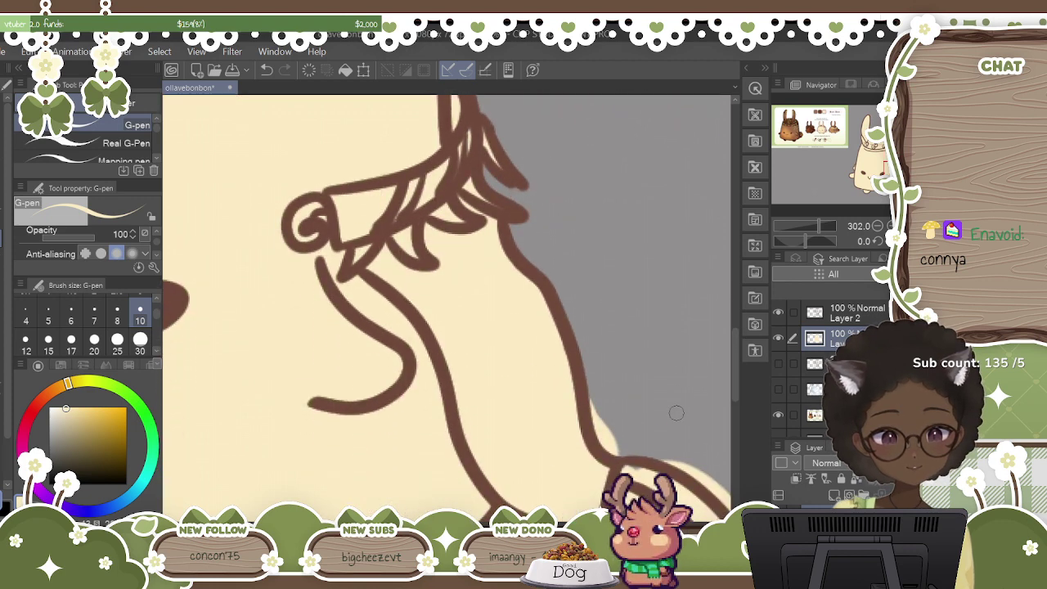
scroll(535, 468, "right", 3)
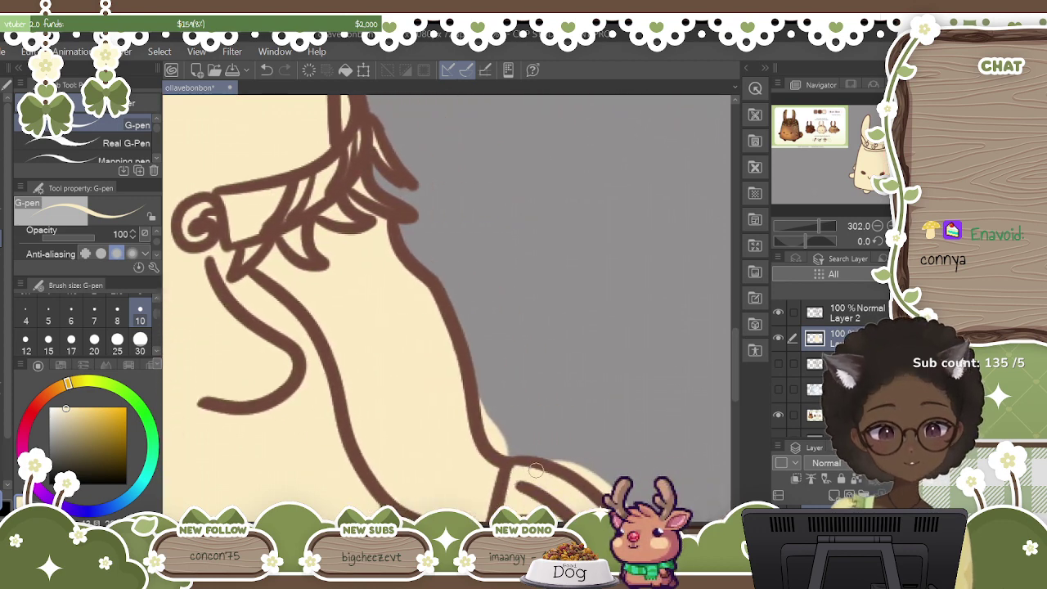
key("e")
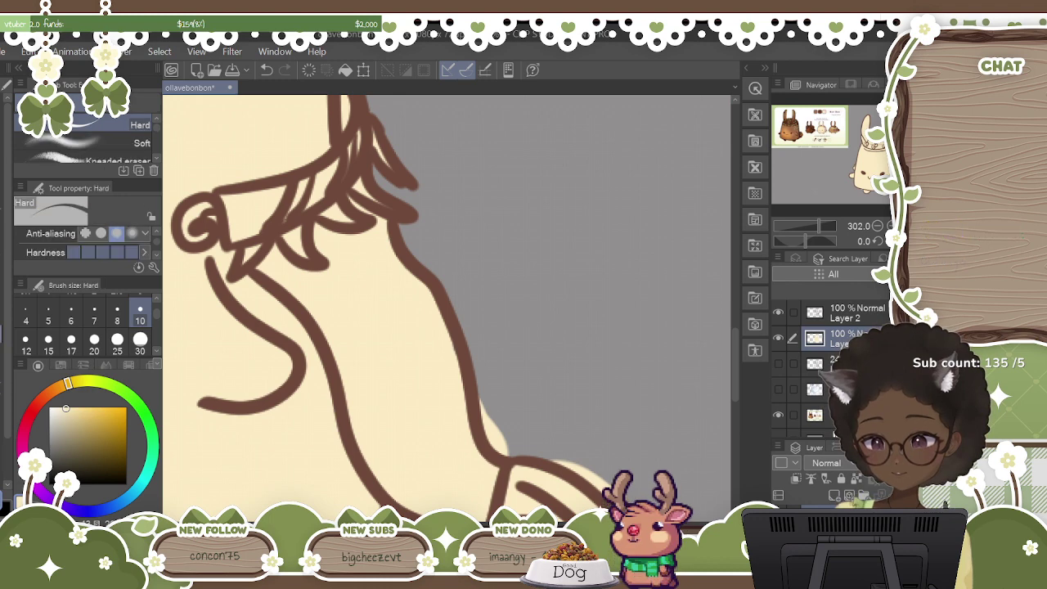
mouse_move(494, 419)
left_mouse_down()
mouse_move(483, 432)
mouse_move(527, 460)
left_mouse_up()
scroll(446, 307, "right", 4)
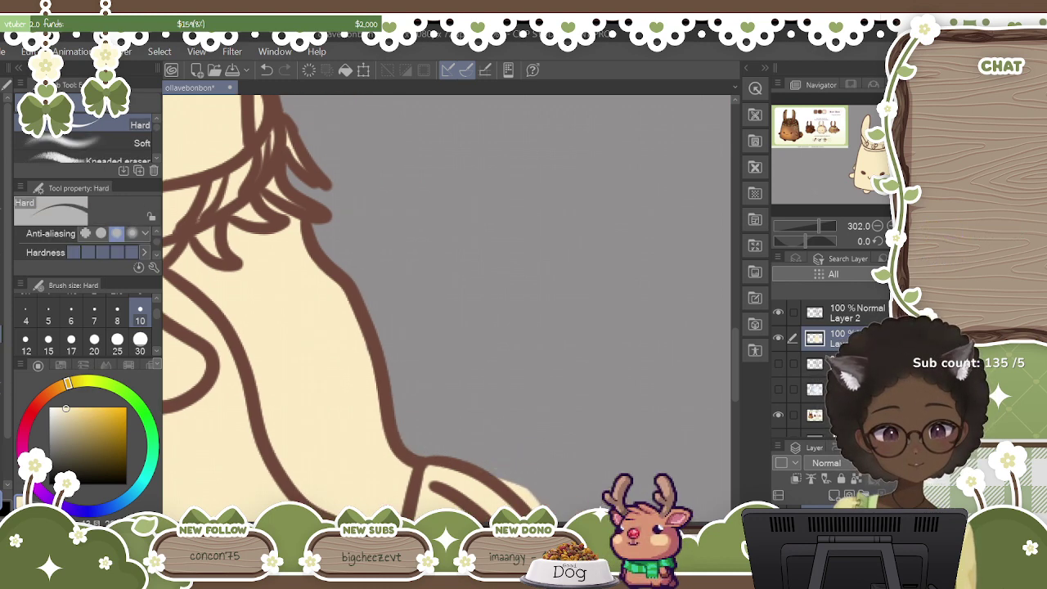
left_click_drag(735, 359, 736, 387)
left_click_drag(433, 328, 467, 393)
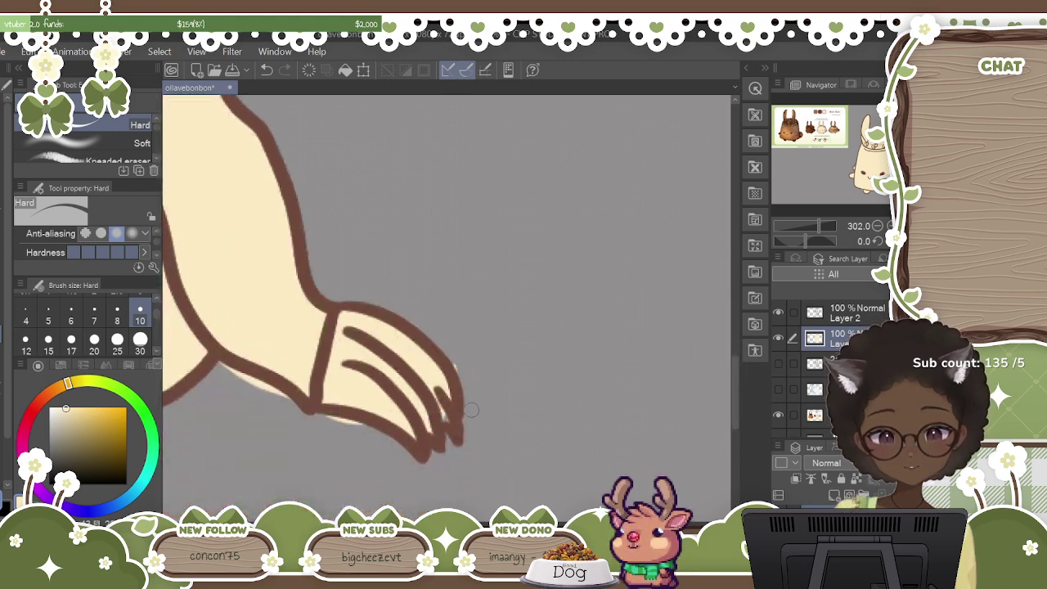
Erase the remaining cream overflow along the underside of the tail and its fanned tip with the Hard eraser.
key("b")
key("b")
key("p")
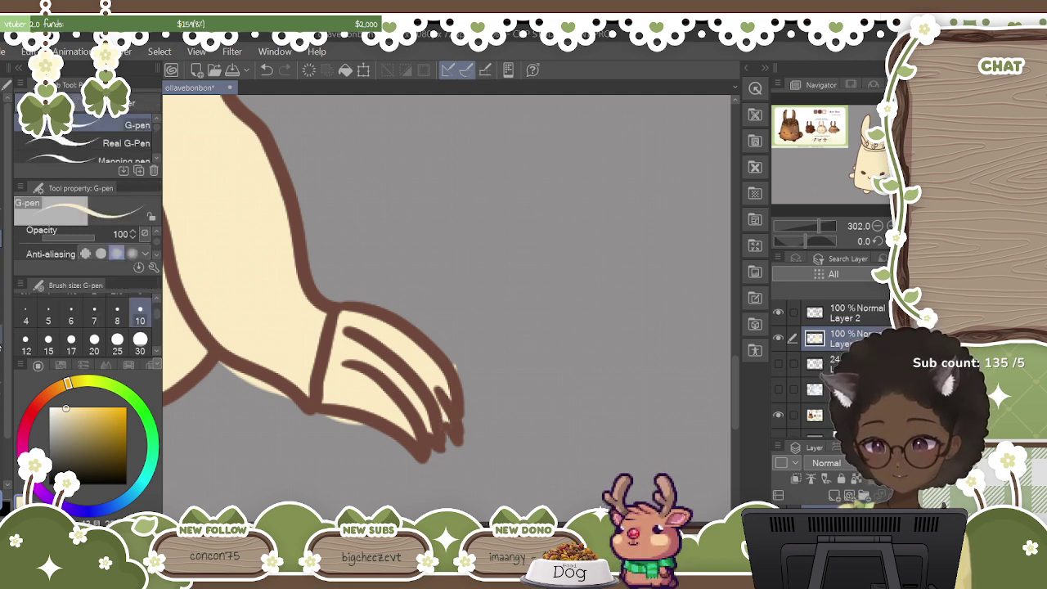
left_click(1, 347)
left_click_drag(355, 435, 351, 422)
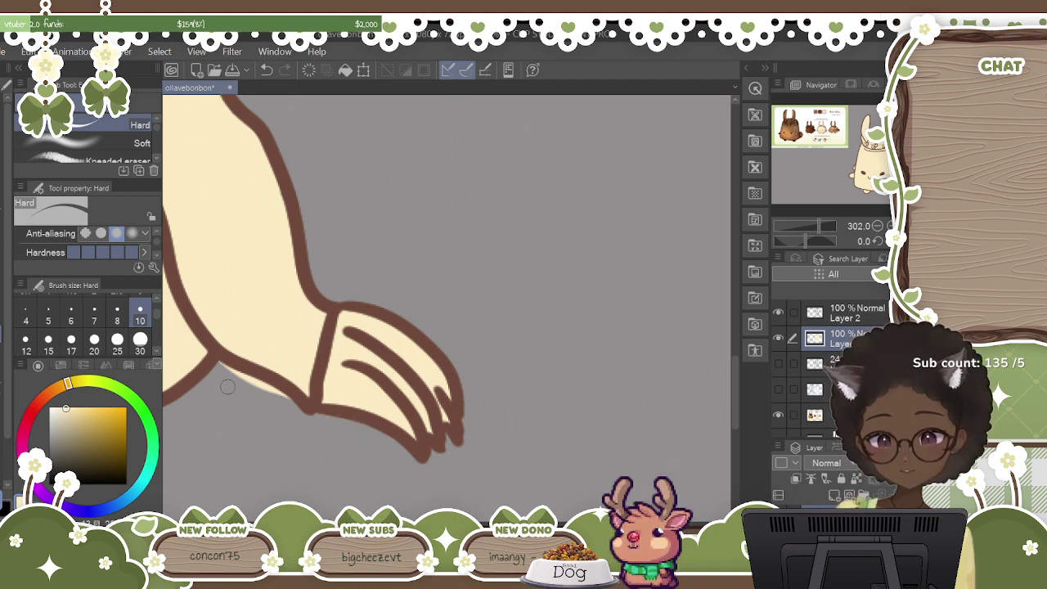
left_click_drag(216, 367, 298, 403)
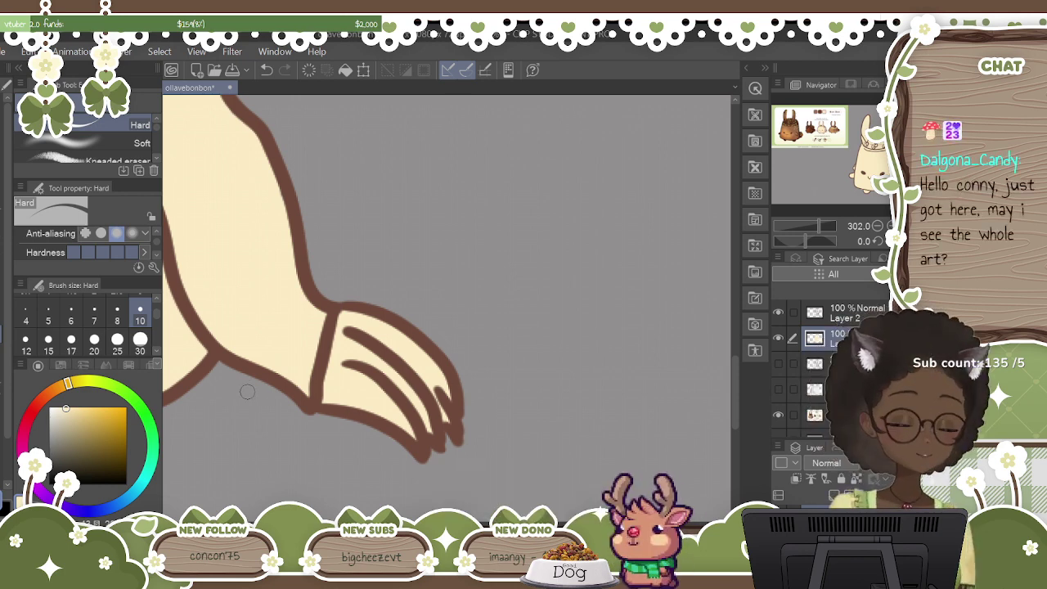
Look over the whole new Bon Bon drawing and compare it with the Bon Bon reference sheet.
left_click_drag(819, 225, 807, 226)
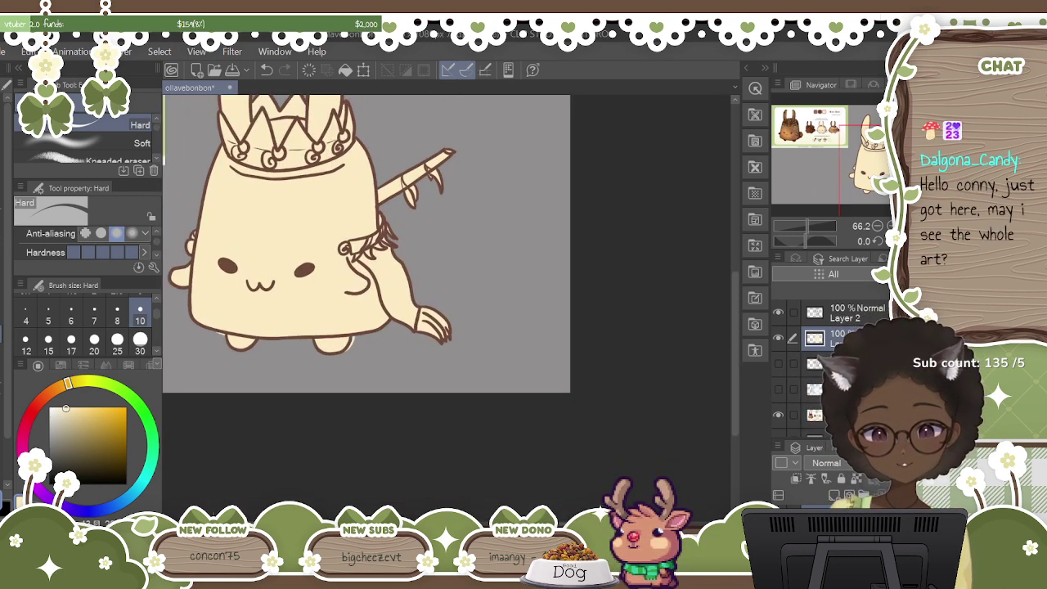
left_click_drag(447, 307, 471, 307)
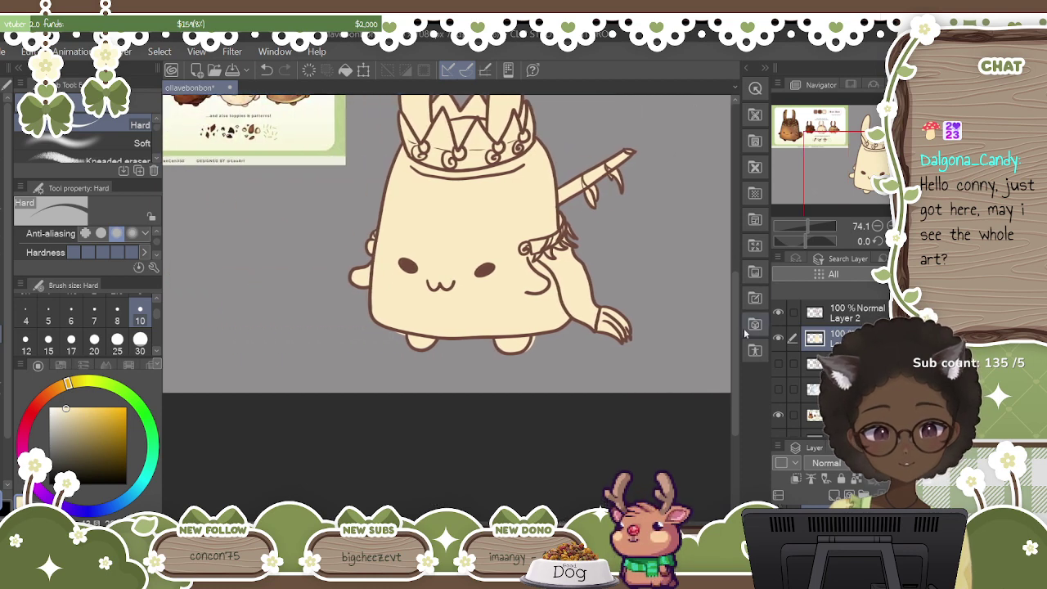
scroll(739, 335, "up", 4)
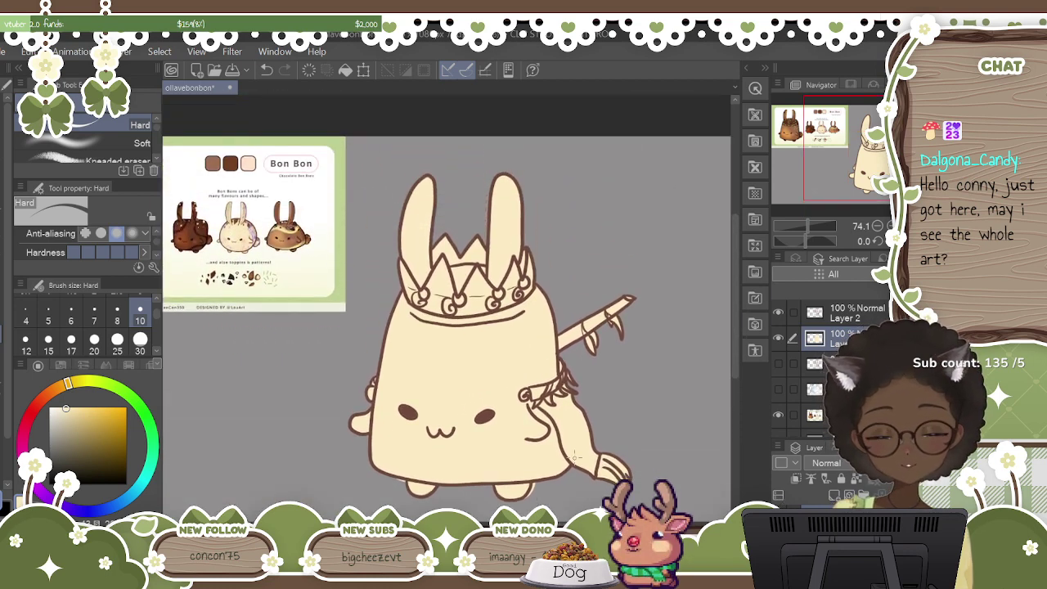
scroll(446, 307, "left", 5)
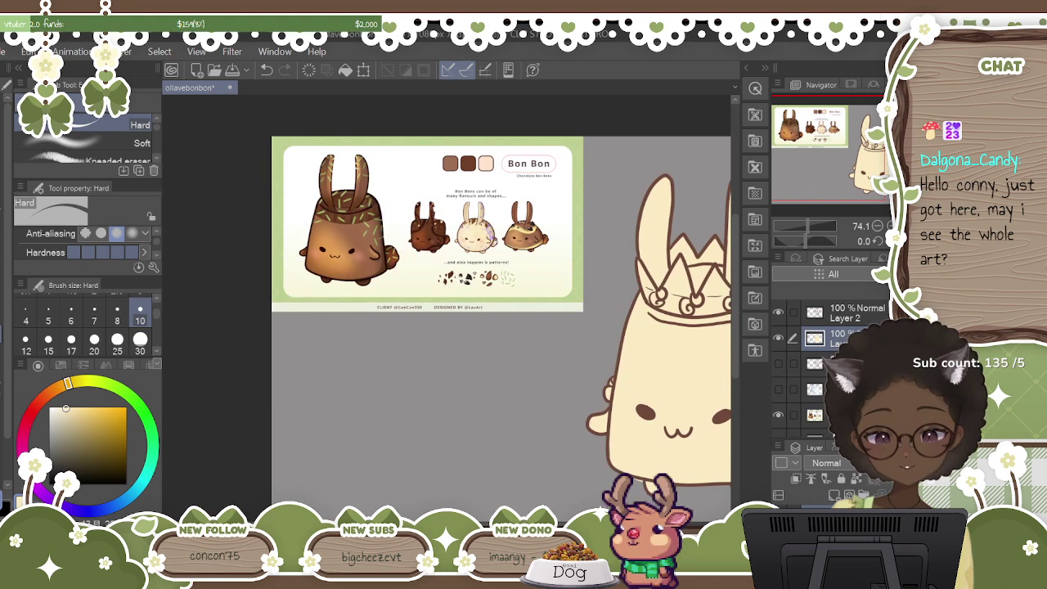
scroll(450, 311, "up", 2)
left_click_drag(735, 319, 734, 275)
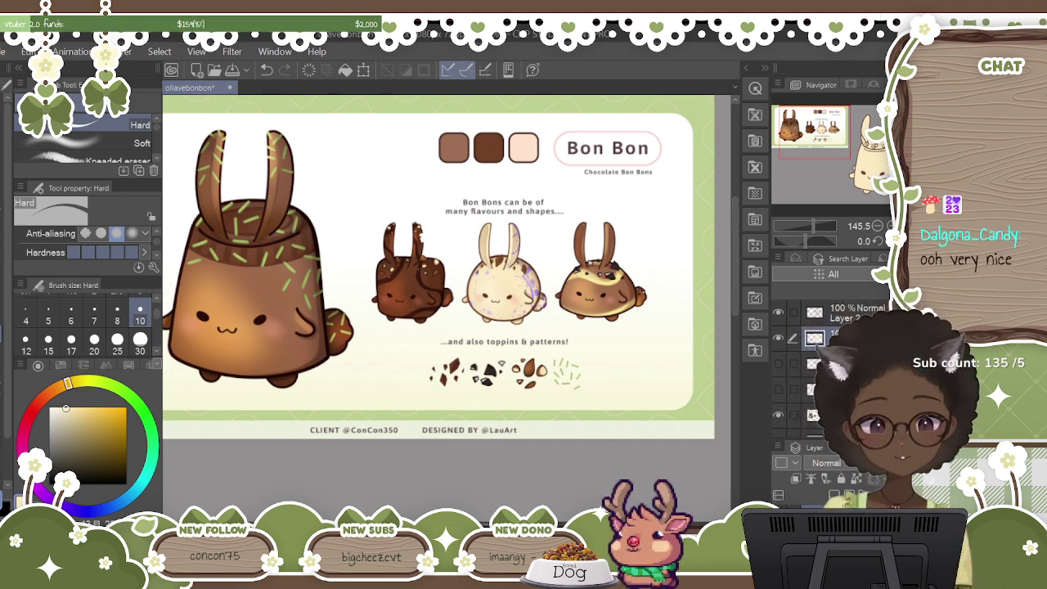
scroll(447, 308, "right", 5)
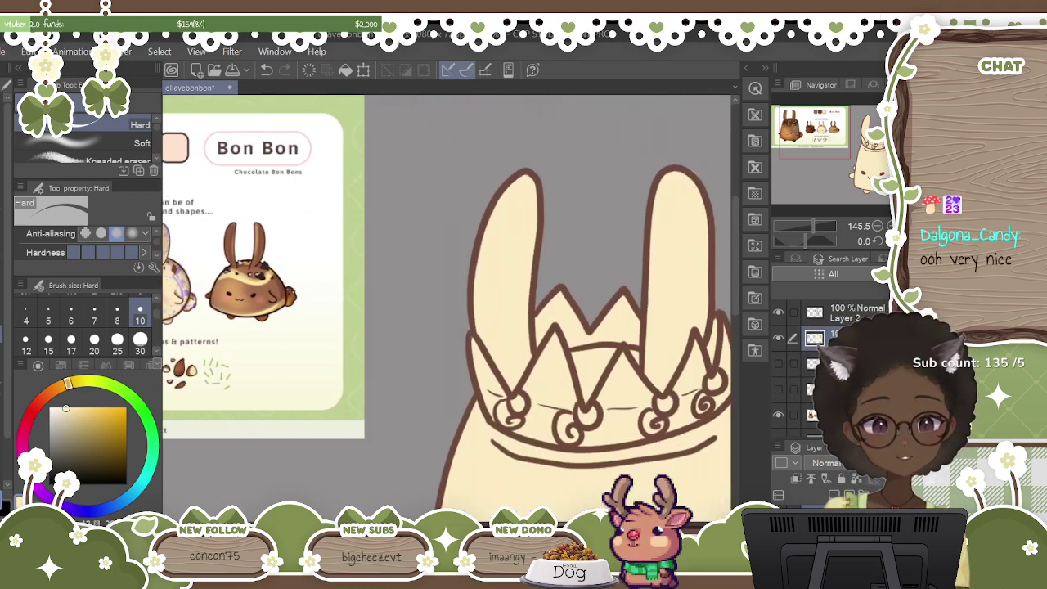
scroll(447, 306, "down", 5)
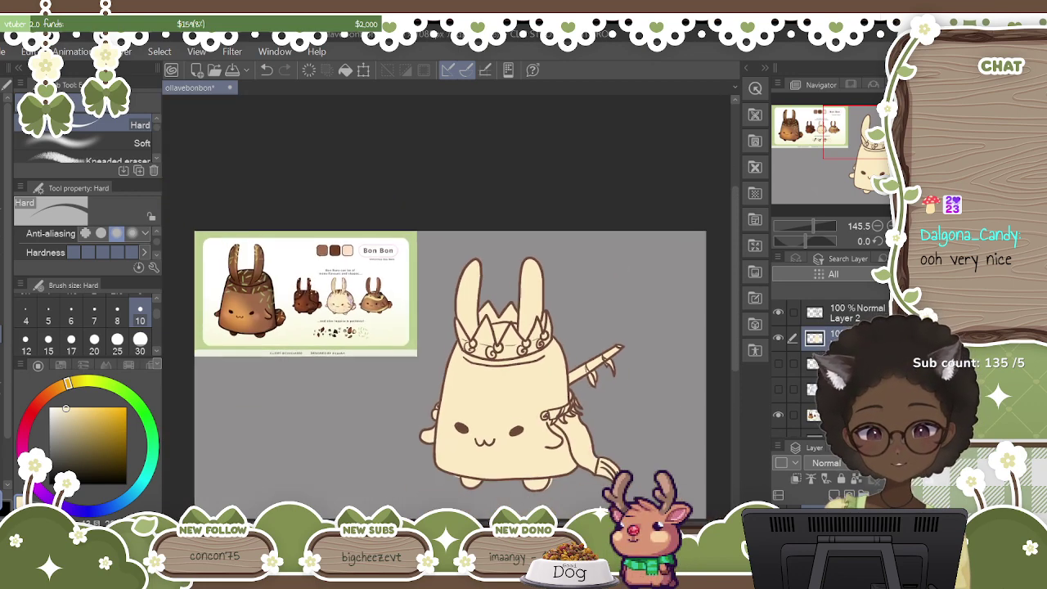
key("ctrl+minus")
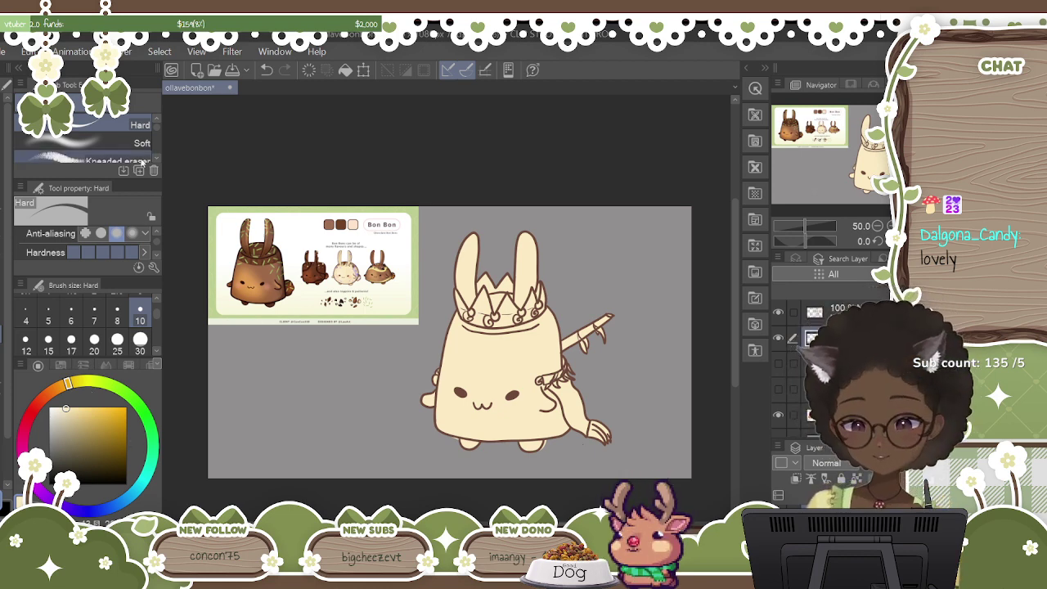
Erase the cream overflow around both feet and beneath the body's bottom edge.
key("ctrl+plus")
key("ctrl+plus")
key("ctrl+plus")
key("ctrl+plus")
scroll(448, 307, "down", 1)
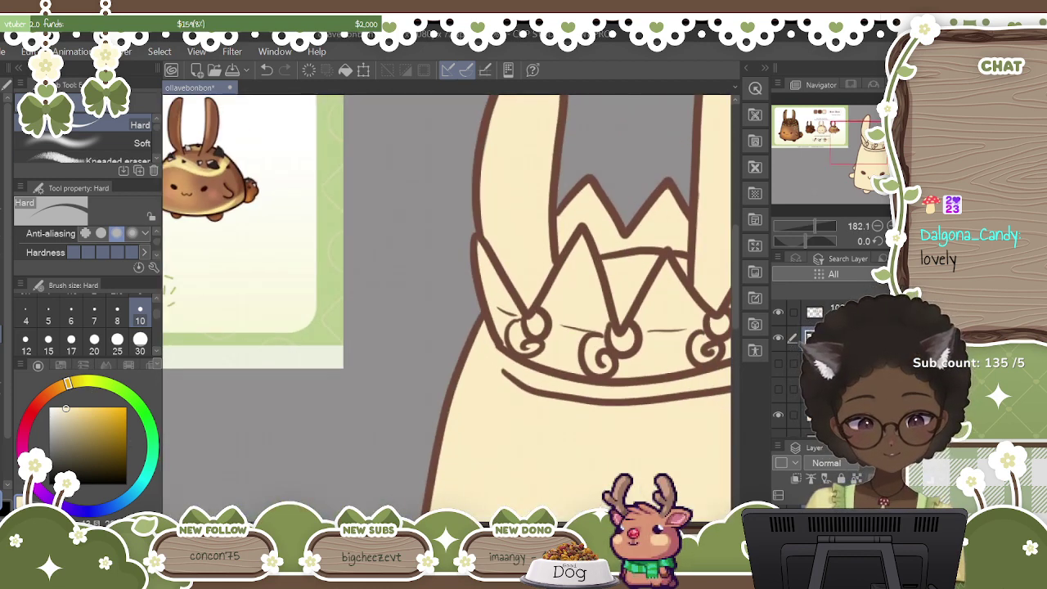
scroll(448, 308, "right", 1)
scroll(448, 307, "right", 6)
left_click_drag(736, 300, 742, 394)
left_click_drag(245, 319, 499, 319)
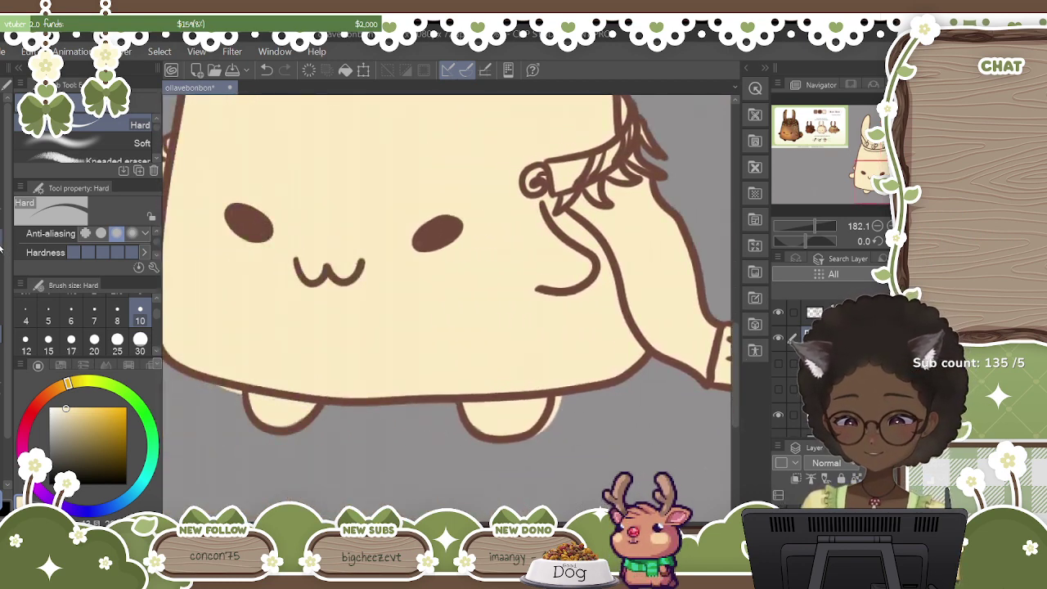
left_click_drag(560, 398, 546, 423)
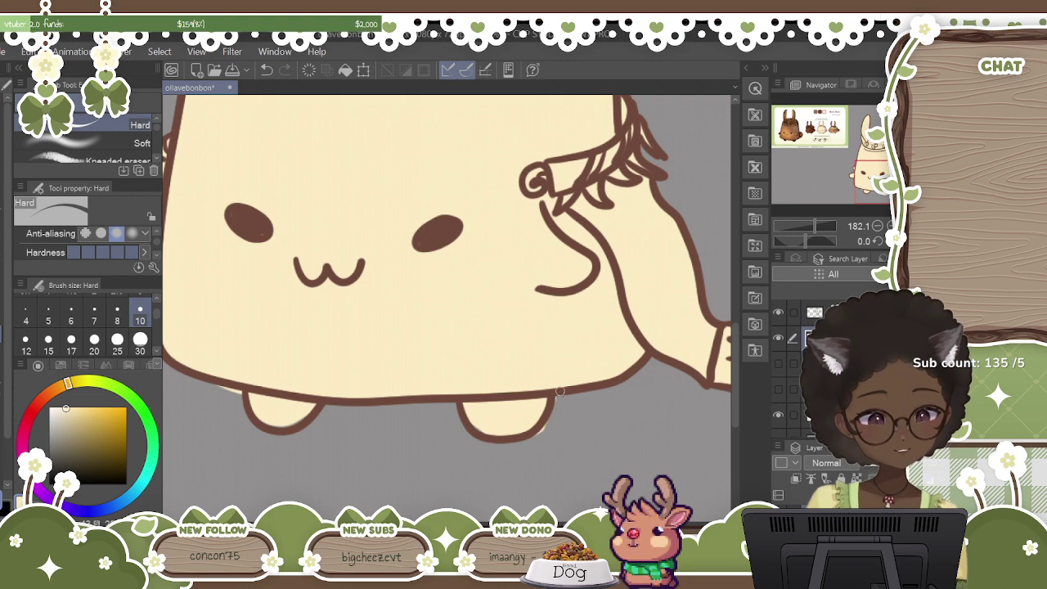
left_click_drag(229, 393, 427, 393)
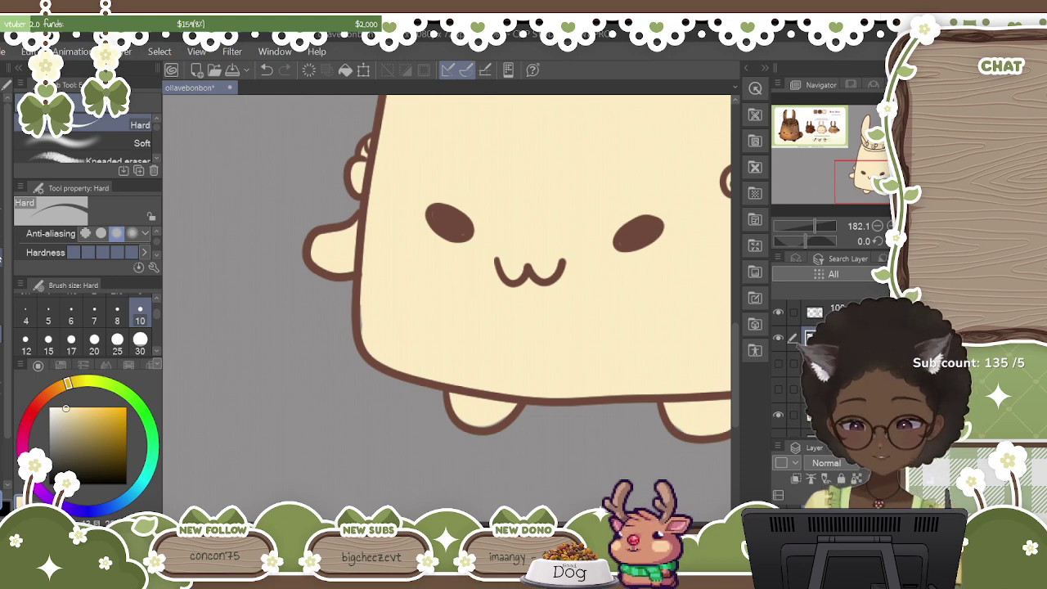
Inspect the cream base around the body, crown, branch and tail for remaining gaps or overflow.
key("p")
key("p")
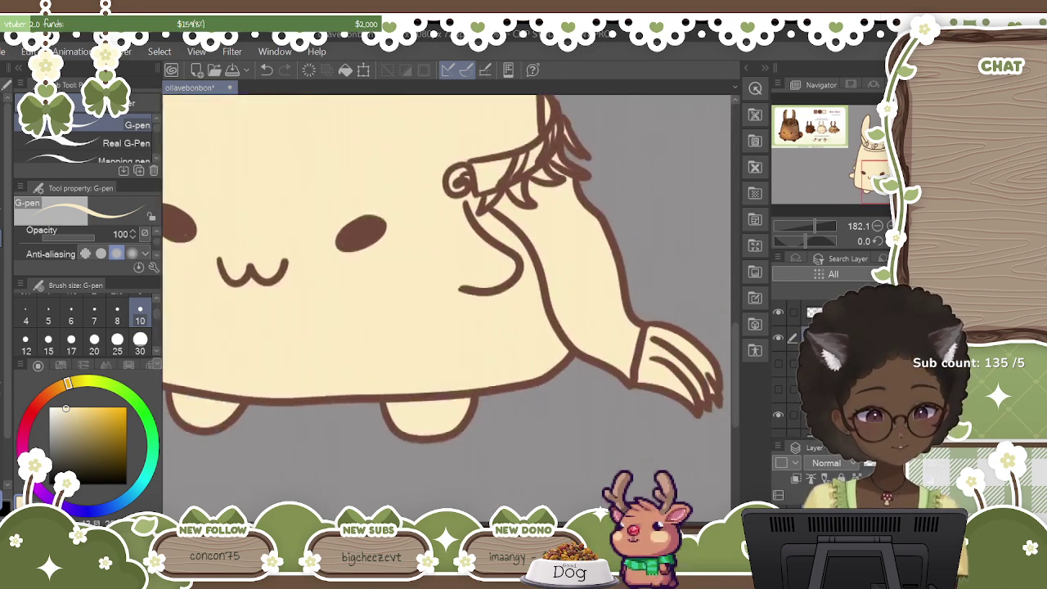
left_click_drag(245, 270, 638, 270)
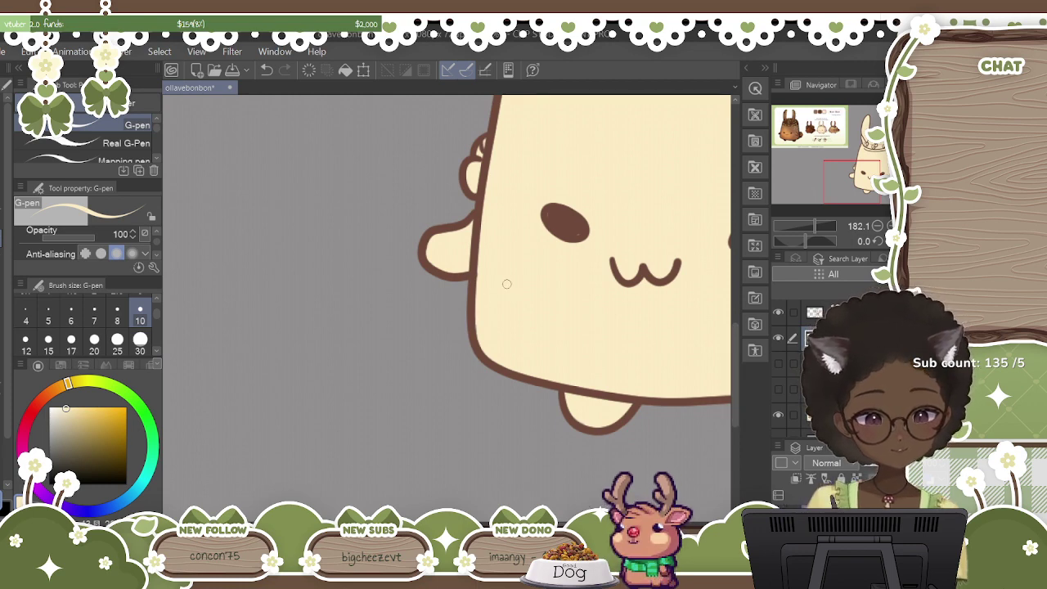
left_click_drag(737, 350, 733, 257)
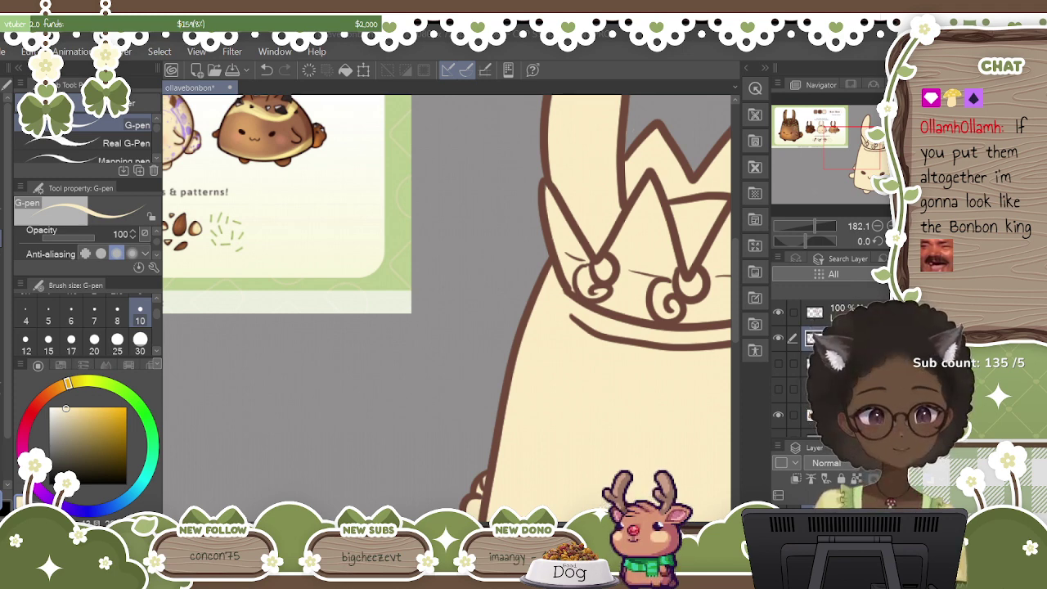
scroll(447, 307, "left", 1)
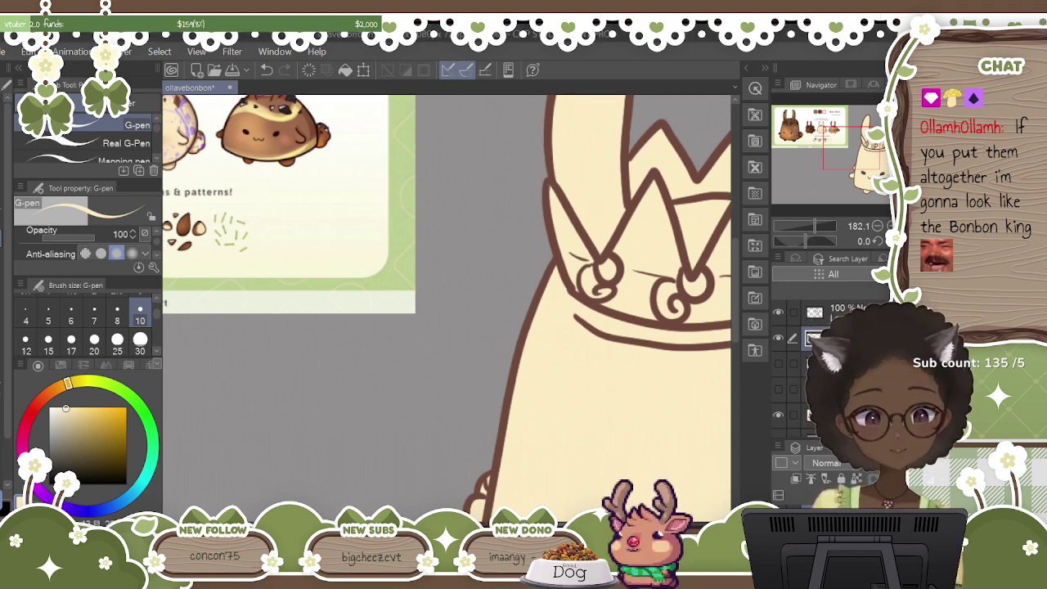
scroll(446, 308, "right", 5)
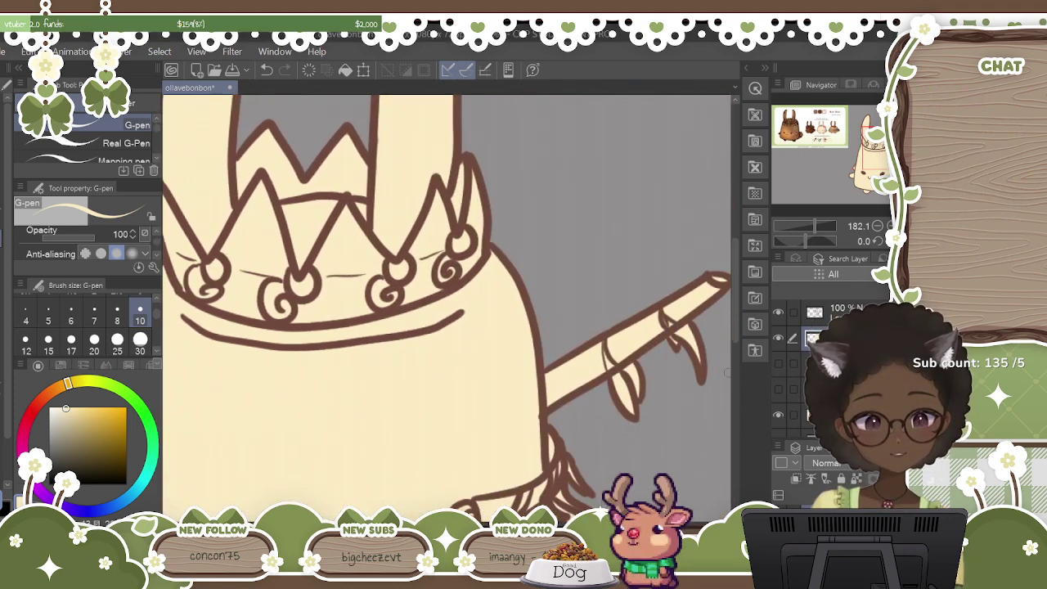
left_click_drag(736, 328, 739, 346)
scroll(739, 362, "down", 3)
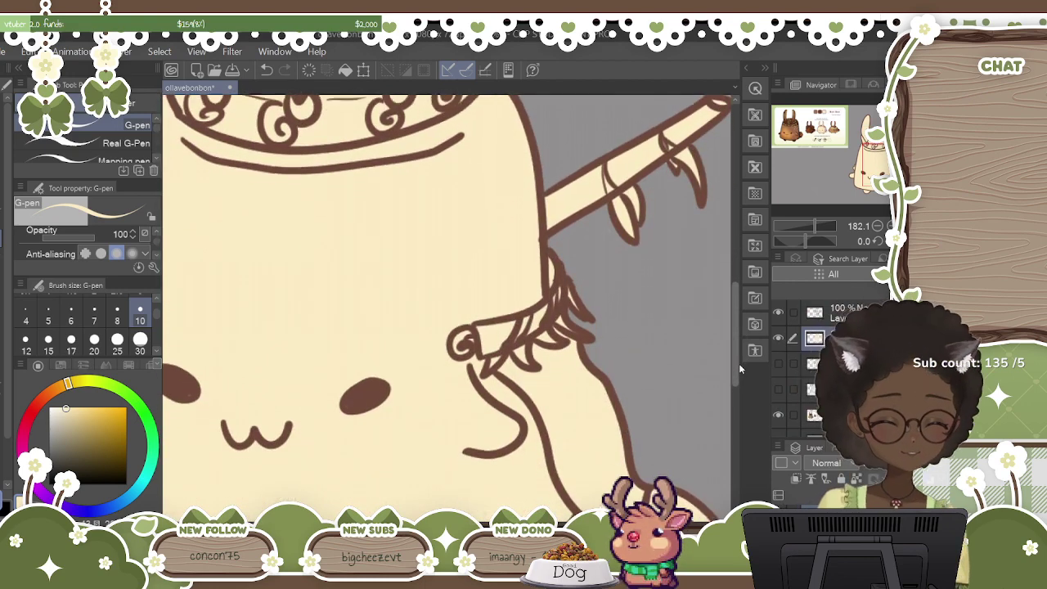
scroll(739, 375, "down", 1)
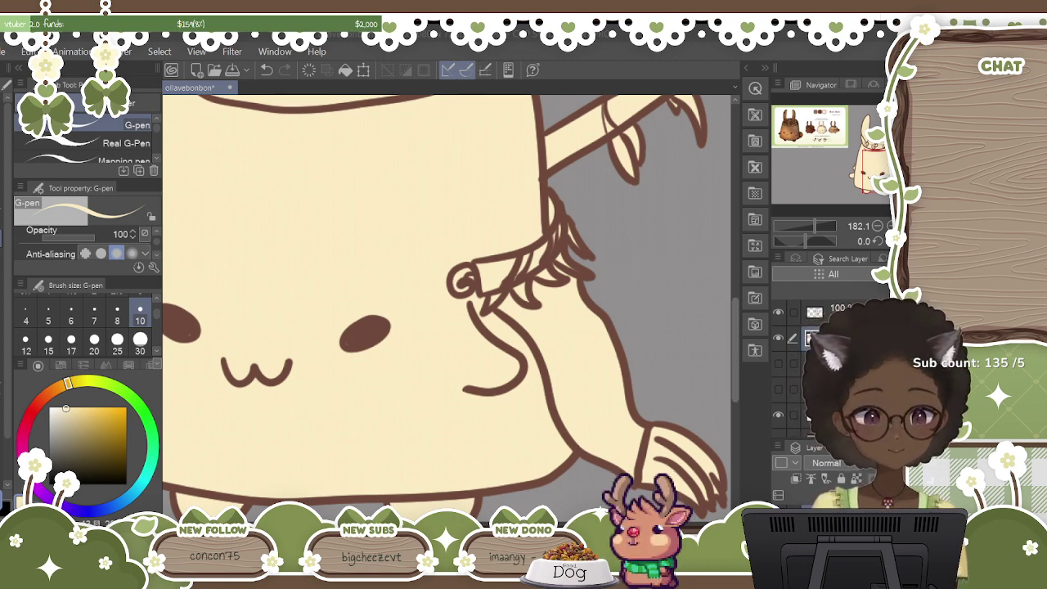
scroll(736, 339, "down", 2)
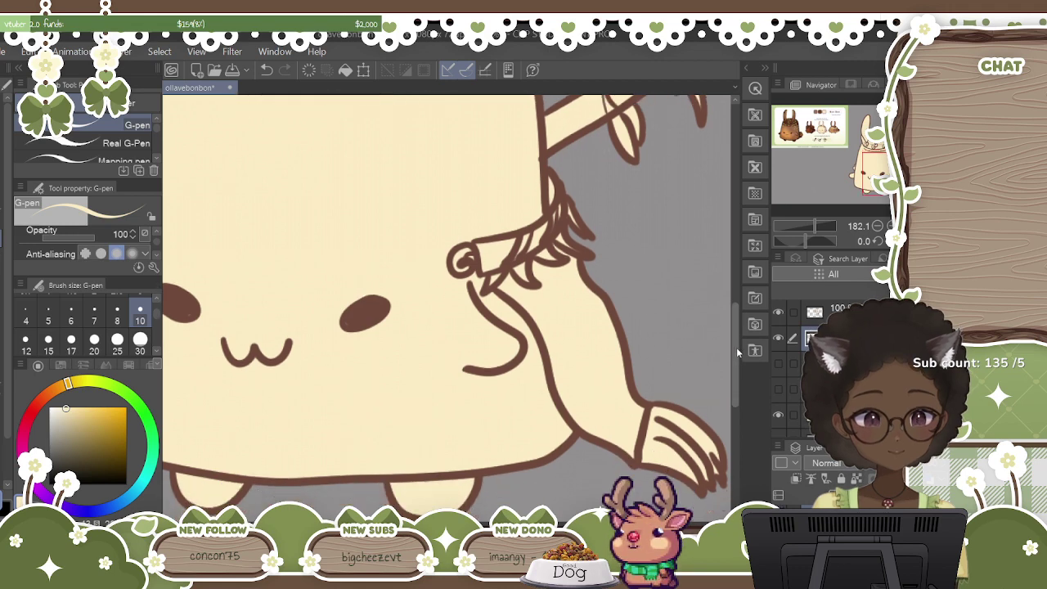
Paint the tail between the fringe and the fanned tip warm off-white on a layer clipped to the base, using G-pen size 15.
scroll(446, 307, "right", 3)
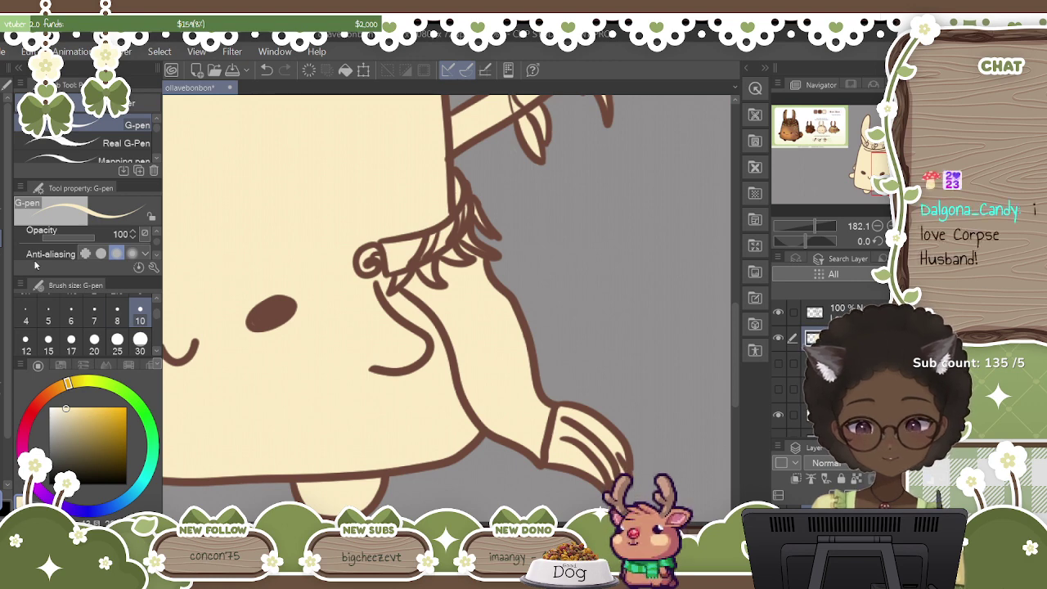
left_click_drag(66, 410, 54, 415)
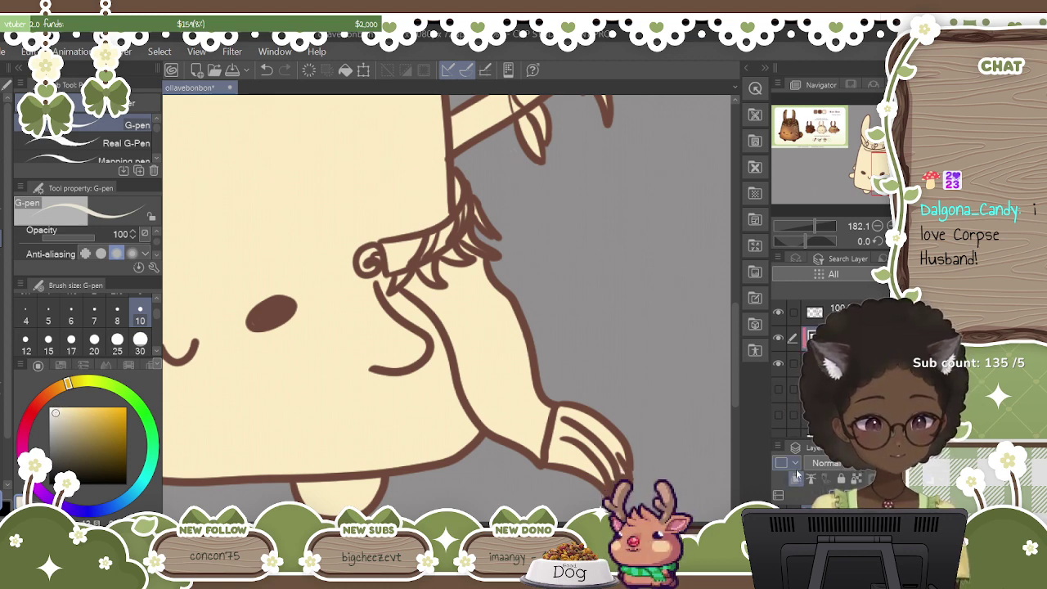
mouse_move(474, 309)
left_mouse_down()
mouse_move(503, 318)
mouse_move(520, 349)
mouse_move(509, 301)
left_mouse_up()
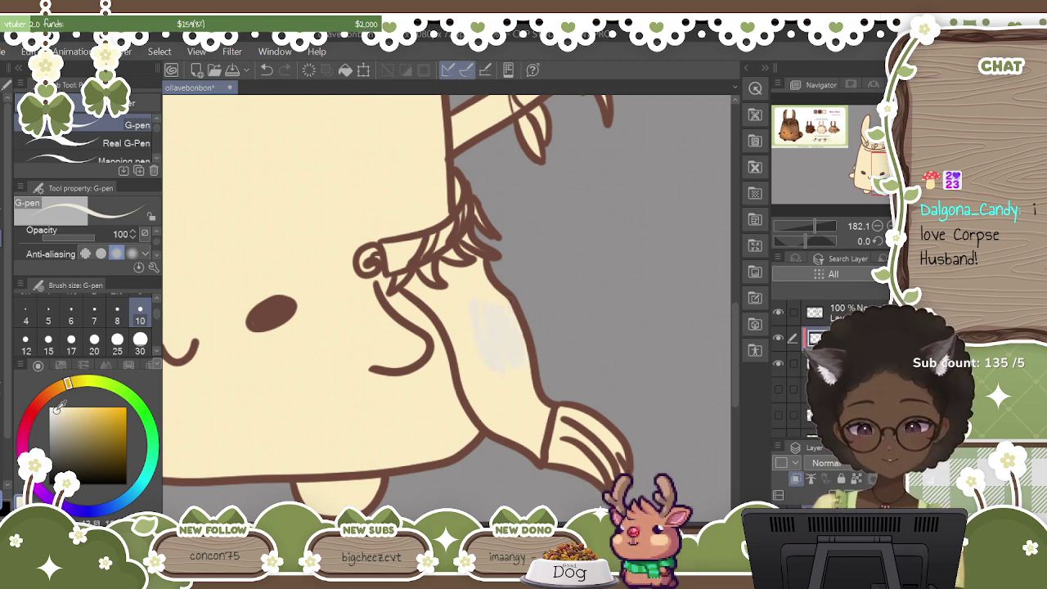
left_click(57, 408)
mouse_move(475, 301)
left_mouse_down()
mouse_move(488, 363)
mouse_move(520, 348)
mouse_move(512, 322)
mouse_move(510, 368)
left_mouse_up()
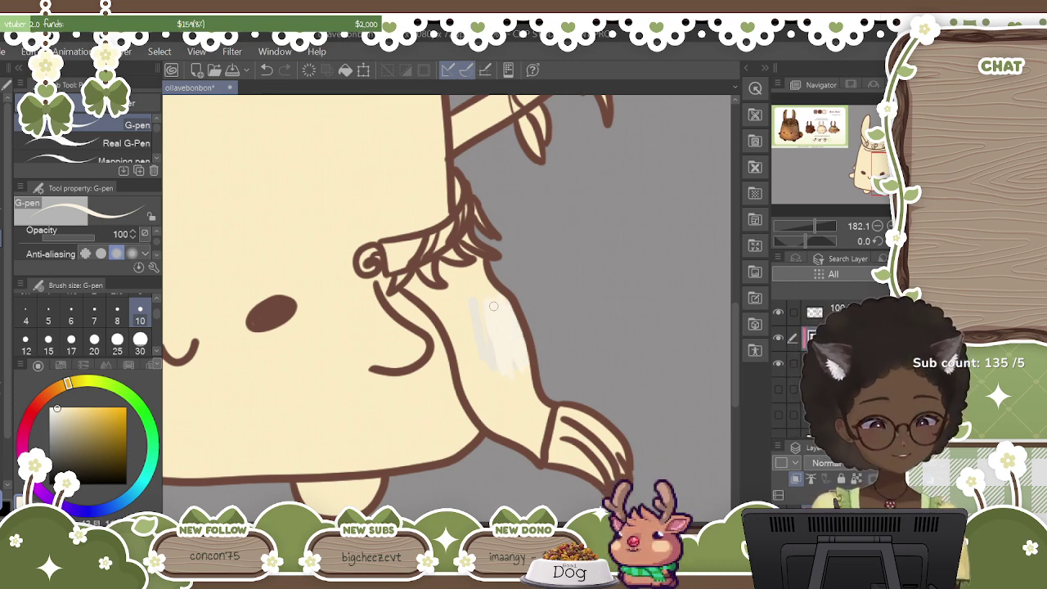
left_click(48, 339)
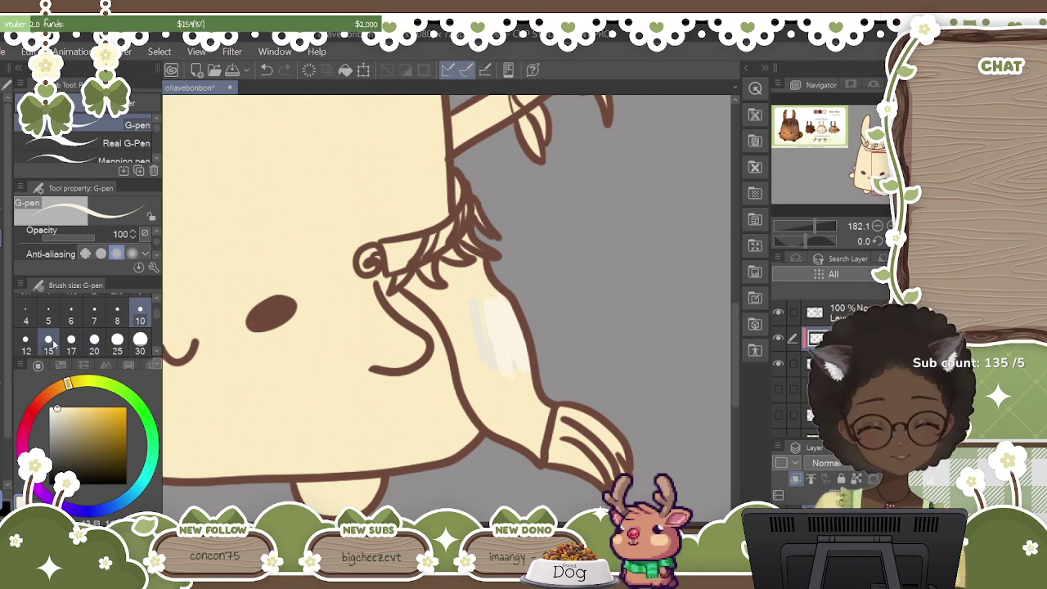
mouse_move(491, 360)
left_mouse_down()
mouse_move(482, 275)
mouse_move(487, 369)
mouse_move(463, 355)
mouse_move(488, 417)
mouse_move(486, 377)
mouse_move(497, 367)
mouse_move(519, 385)
mouse_move(488, 384)
mouse_move(487, 418)
mouse_move(520, 440)
mouse_move(528, 395)
mouse_move(519, 398)
mouse_move(536, 455)
mouse_move(538, 438)
left_mouse_up()
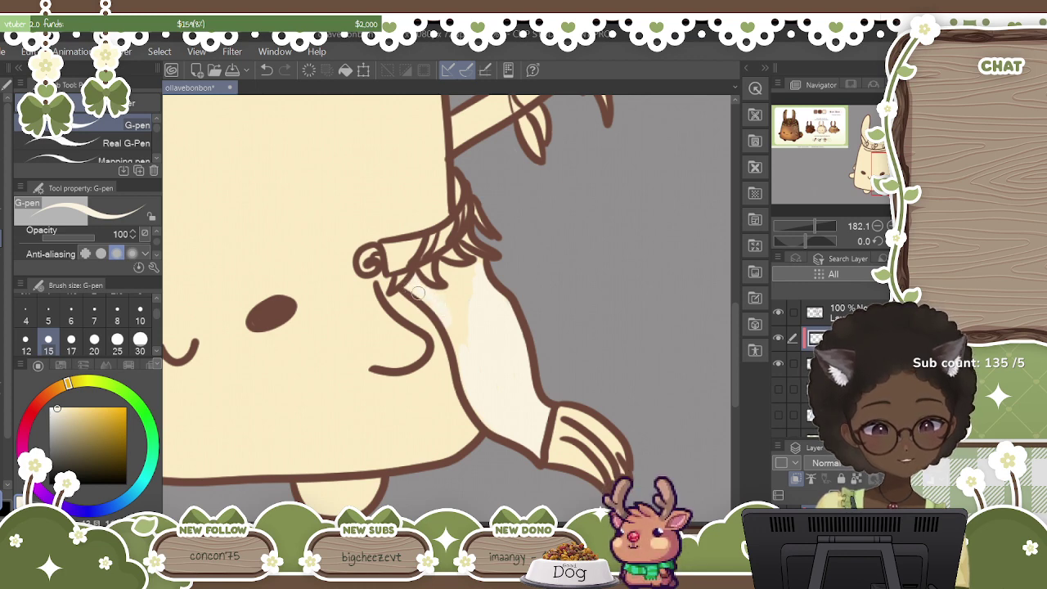
mouse_move(414, 280)
left_mouse_down()
mouse_move(452, 324)
mouse_move(457, 355)
mouse_move(456, 329)
left_mouse_up()
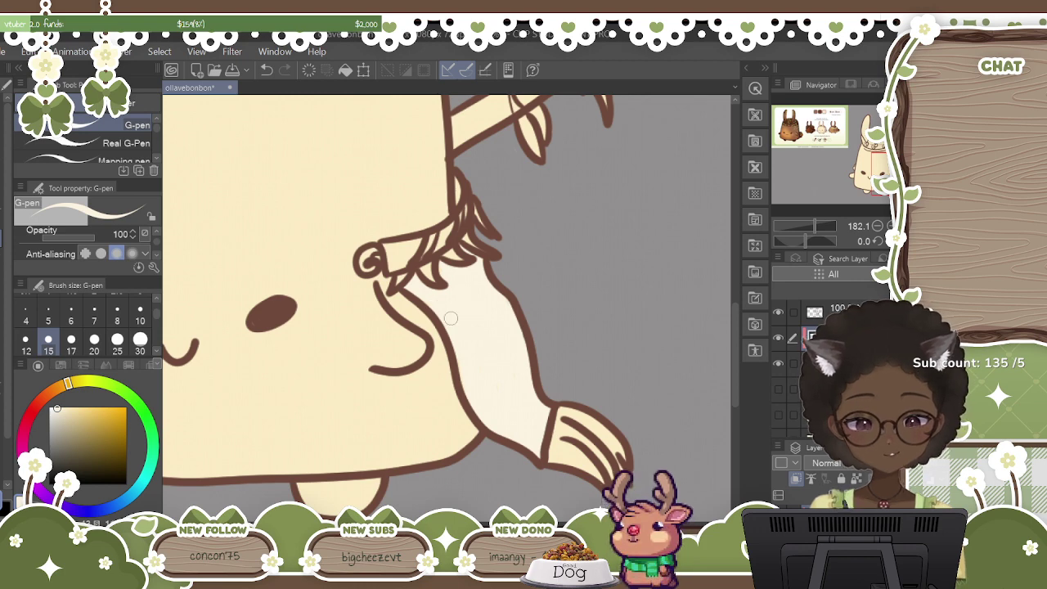
Choose an olive brown and fill the small curls at the body's far side, the rolled scroll and the ragged fringe above the tail.
left_click_drag(368, 327, 612, 328)
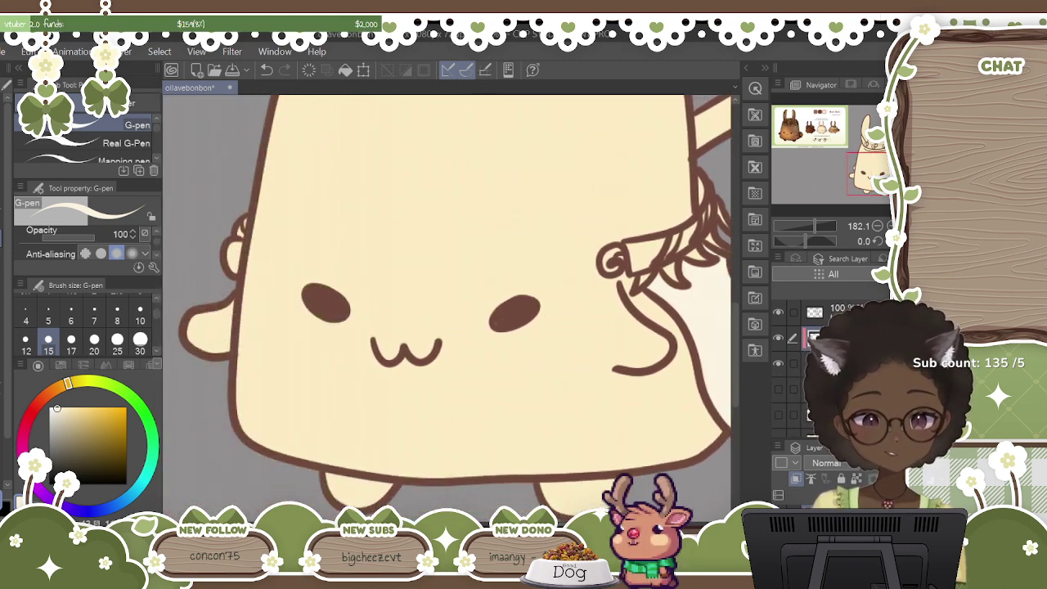
left_click_drag(58, 407, 94, 430)
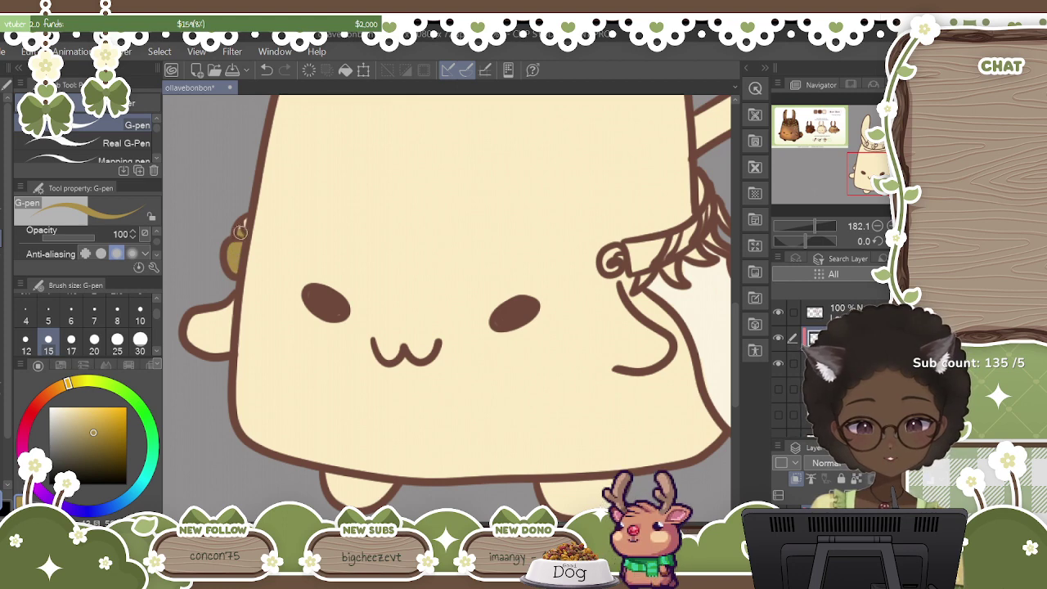
mouse_move(609, 260)
left_mouse_down()
mouse_move(492, 255)
mouse_move(490, 266)
mouse_move(489, 255)
mouse_move(513, 247)
mouse_move(516, 256)
left_mouse_up()
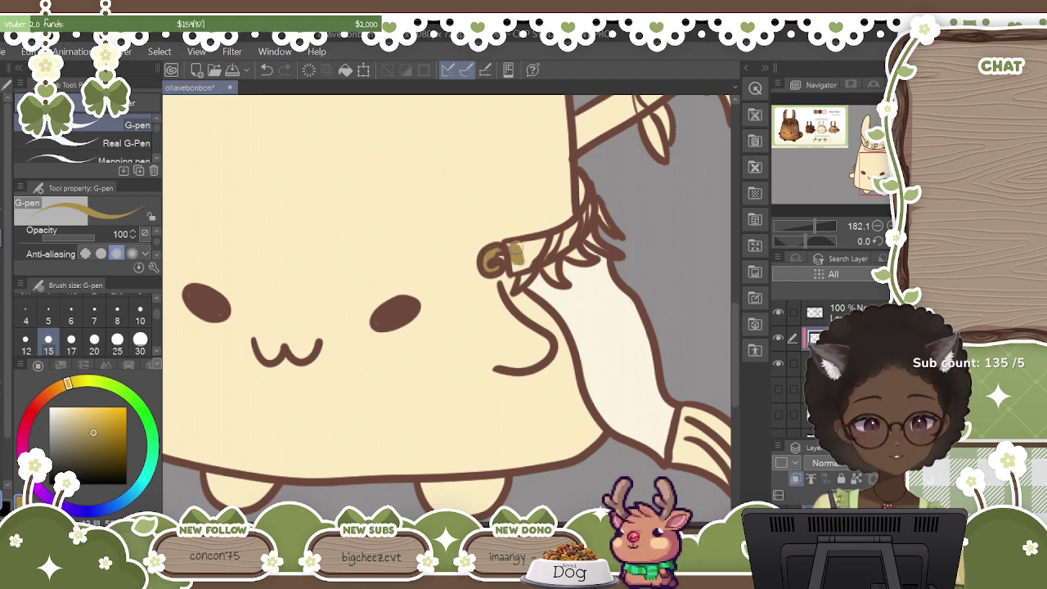
mouse_move(578, 180)
left_mouse_down()
mouse_move(581, 222)
mouse_move(562, 239)
mouse_move(514, 246)
mouse_move(558, 248)
left_mouse_up()
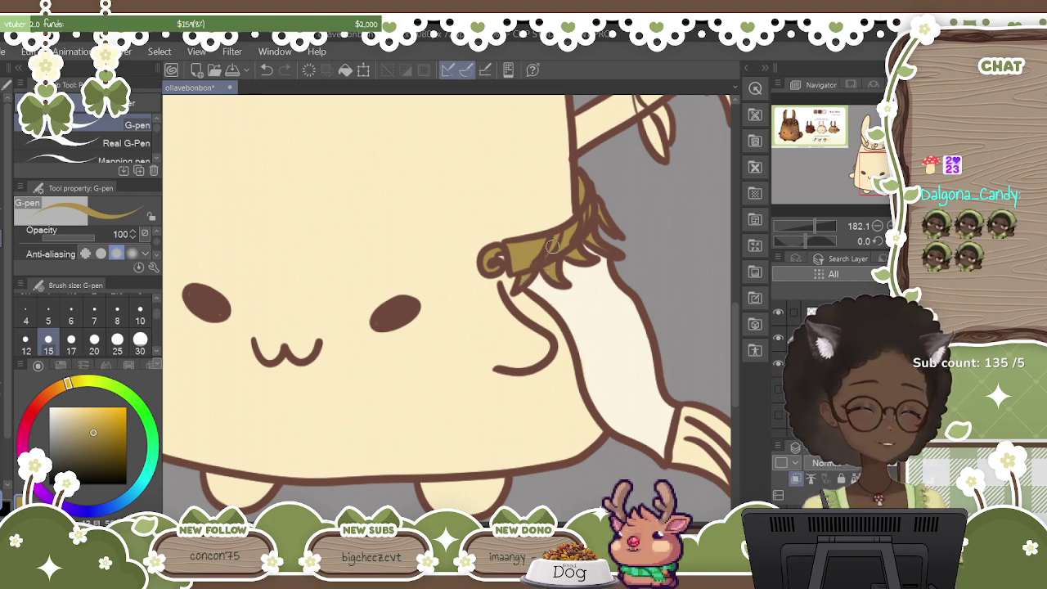
Fill the branch behind the body and its small hanging leaves with the same olive brown.
left_click_drag(736, 321, 740, 290)
scroll(436, 299, "right", 3)
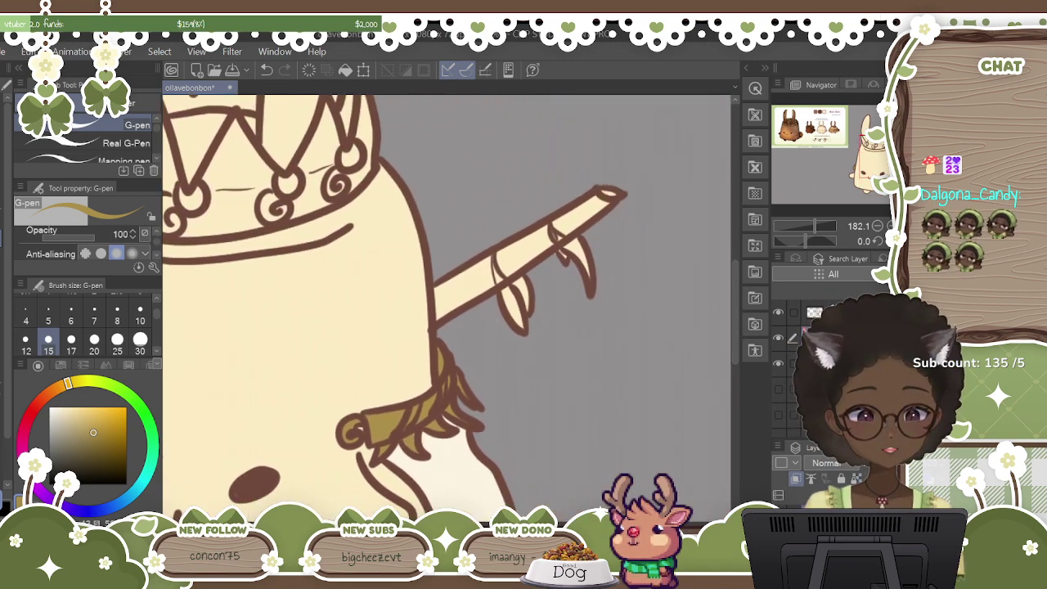
mouse_move(436, 299)
left_mouse_down()
mouse_move(440, 311)
mouse_move(527, 245)
mouse_move(441, 292)
mouse_move(515, 245)
mouse_move(466, 282)
mouse_move(468, 294)
mouse_move(510, 249)
mouse_move(451, 309)
mouse_move(495, 279)
left_mouse_up()
mouse_move(527, 248)
left_mouse_down()
mouse_move(613, 195)
mouse_move(538, 251)
mouse_move(579, 245)
mouse_move(589, 270)
mouse_move(577, 255)
left_mouse_up()
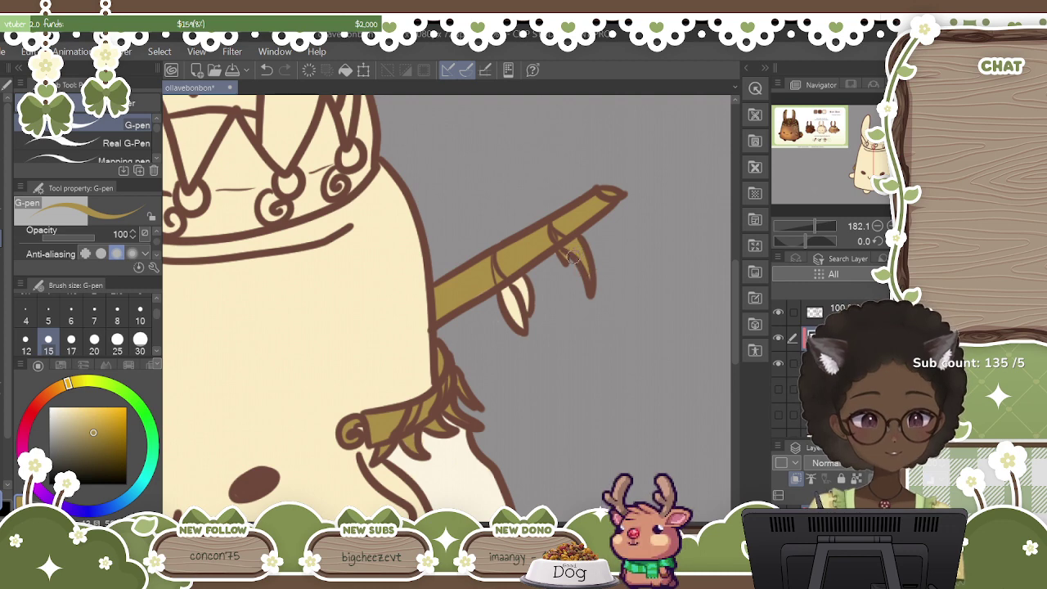
mouse_move(519, 291)
left_mouse_down()
mouse_move(523, 307)
mouse_move(508, 305)
mouse_move(520, 313)
mouse_move(527, 283)
mouse_move(714, 283)
left_mouse_up()
Choose an orange-brown and paint the left half of the crown's front band, including its points and swirl ornaments.
left_click_drag(735, 327, 733, 295)
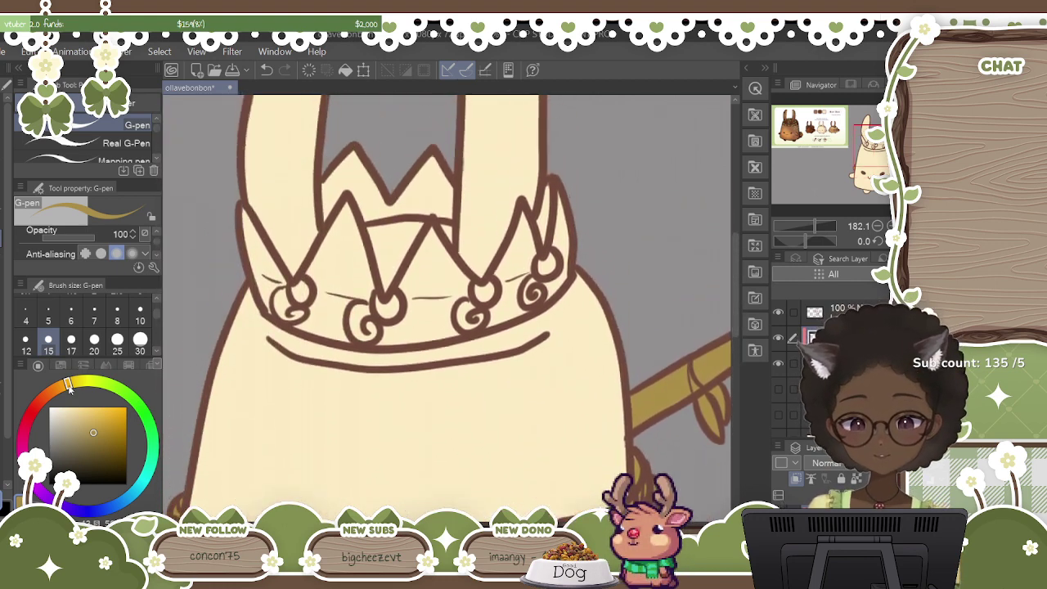
left_click_drag(96, 430, 111, 439)
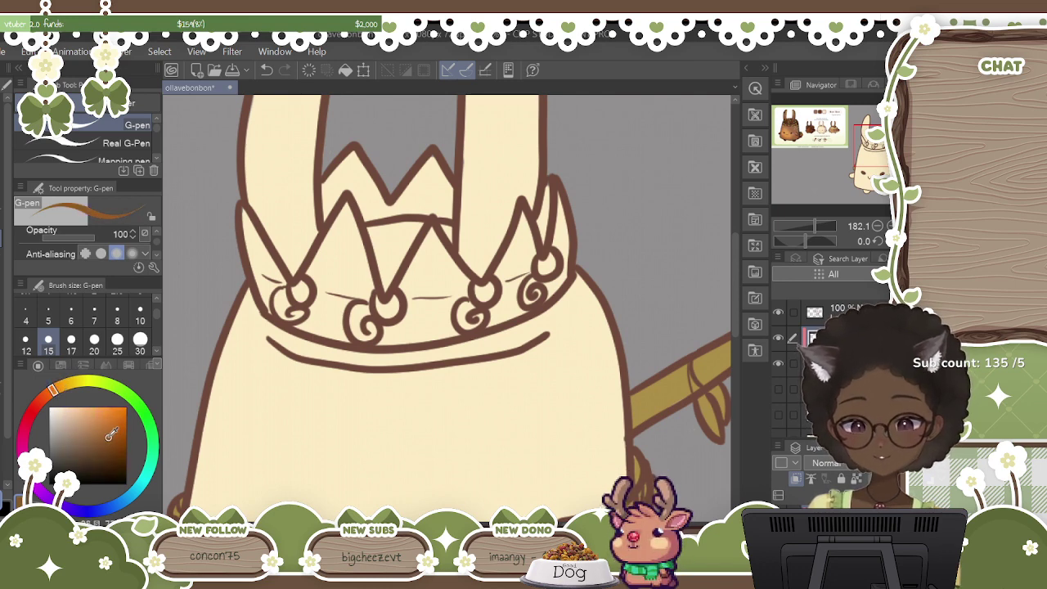
mouse_move(330, 246)
left_mouse_down()
mouse_move(339, 299)
mouse_move(342, 229)
mouse_move(326, 298)
left_mouse_up()
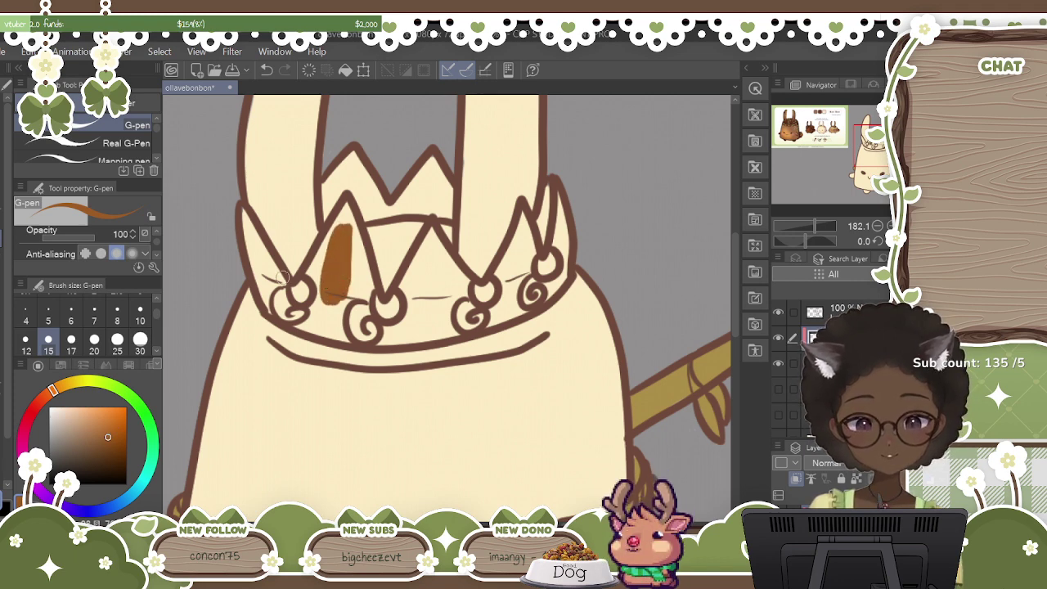
mouse_move(243, 229)
left_mouse_down()
mouse_move(258, 276)
mouse_move(251, 226)
mouse_move(278, 286)
mouse_move(273, 307)
mouse_move(261, 272)
mouse_move(281, 303)
mouse_move(272, 267)
mouse_move(304, 293)
mouse_move(298, 320)
mouse_move(277, 310)
mouse_move(268, 302)
mouse_move(301, 317)
mouse_move(323, 257)
mouse_move(298, 289)
left_mouse_up()
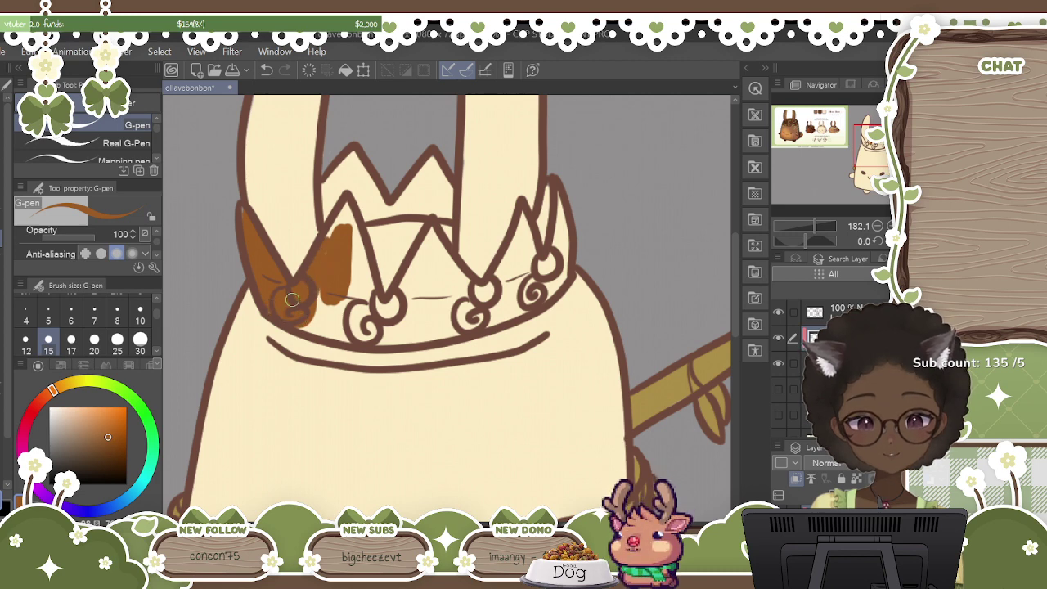
mouse_move(333, 237)
left_mouse_down()
mouse_move(343, 209)
mouse_move(331, 245)
mouse_move(343, 200)
mouse_move(359, 258)
left_mouse_up()
mouse_move(352, 220)
left_mouse_down()
mouse_move(368, 275)
mouse_move(350, 226)
mouse_move(360, 297)
mouse_move(305, 293)
mouse_move(324, 288)
mouse_move(323, 313)
mouse_move(346, 316)
mouse_move(313, 286)
mouse_move(330, 299)
mouse_move(304, 326)
mouse_move(366, 345)
mouse_move(422, 343)
mouse_move(430, 230)
mouse_move(420, 268)
mouse_move(385, 309)
mouse_move(390, 292)
mouse_move(361, 287)
mouse_move(375, 298)
mouse_move(354, 303)
mouse_move(369, 295)
mouse_move(350, 334)
mouse_move(327, 333)
mouse_move(404, 324)
left_mouse_up()
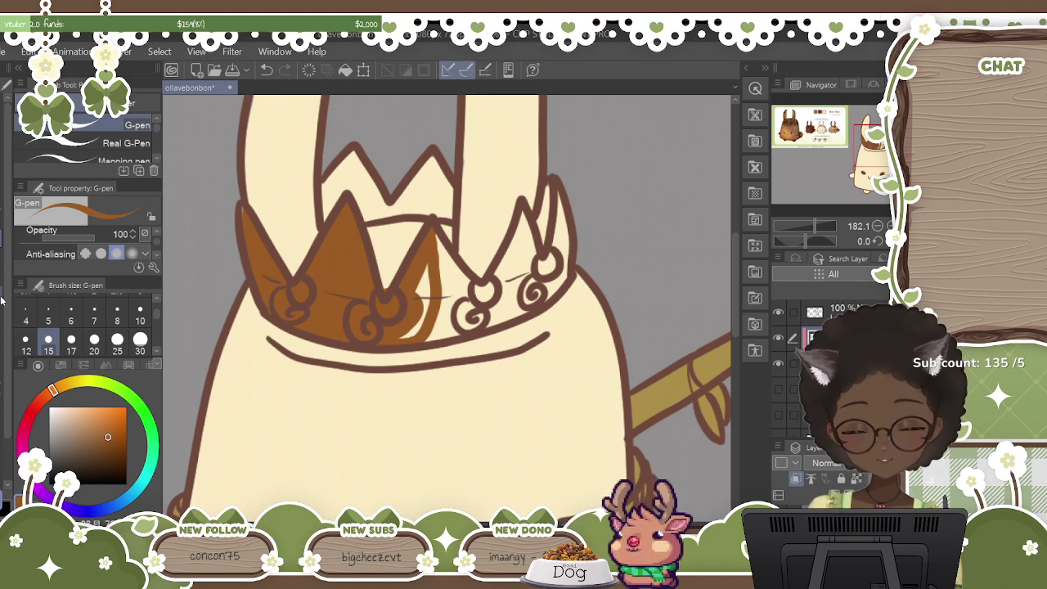
Fill the rest of the crown's front band and the two rear points between the ears with orange-brown.
key("e")
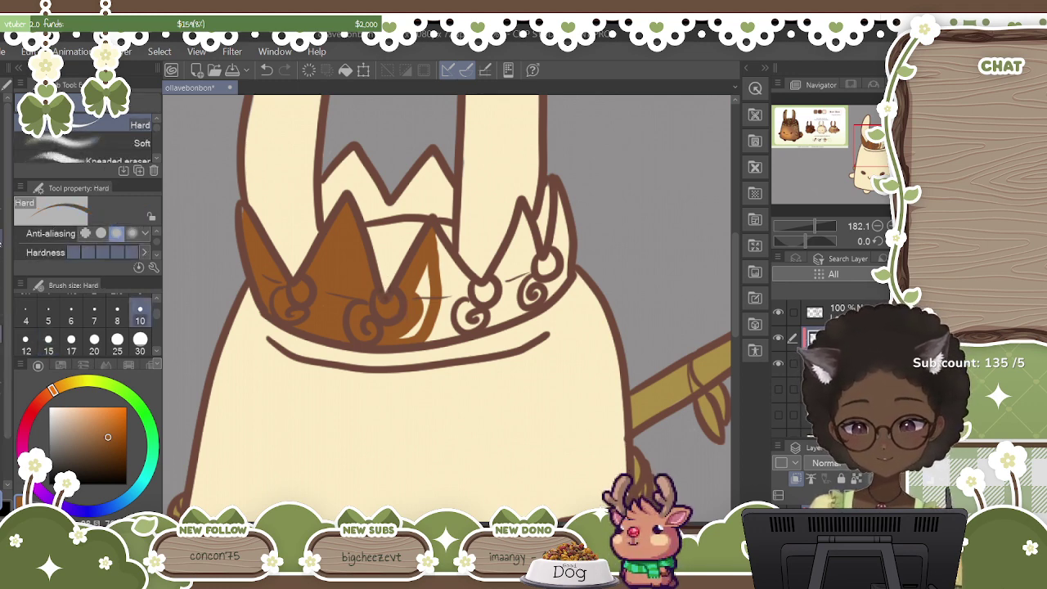
key("p")
mouse_move(402, 308)
left_mouse_down()
mouse_move(422, 328)
mouse_move(427, 263)
mouse_move(404, 333)
mouse_move(437, 322)
mouse_move(426, 336)
mouse_move(453, 330)
mouse_move(428, 339)
mouse_move(518, 312)
mouse_move(523, 216)
mouse_move(528, 301)
mouse_move(532, 283)
mouse_move(511, 320)
mouse_move(496, 279)
mouse_move(477, 300)
mouse_move(434, 261)
mouse_move(438, 250)
mouse_move(443, 266)
mouse_move(437, 246)
mouse_move(476, 284)
mouse_move(448, 280)
left_mouse_up()
left_click_drag(435, 240, 493, 304)
left_click_drag(508, 254, 508, 243)
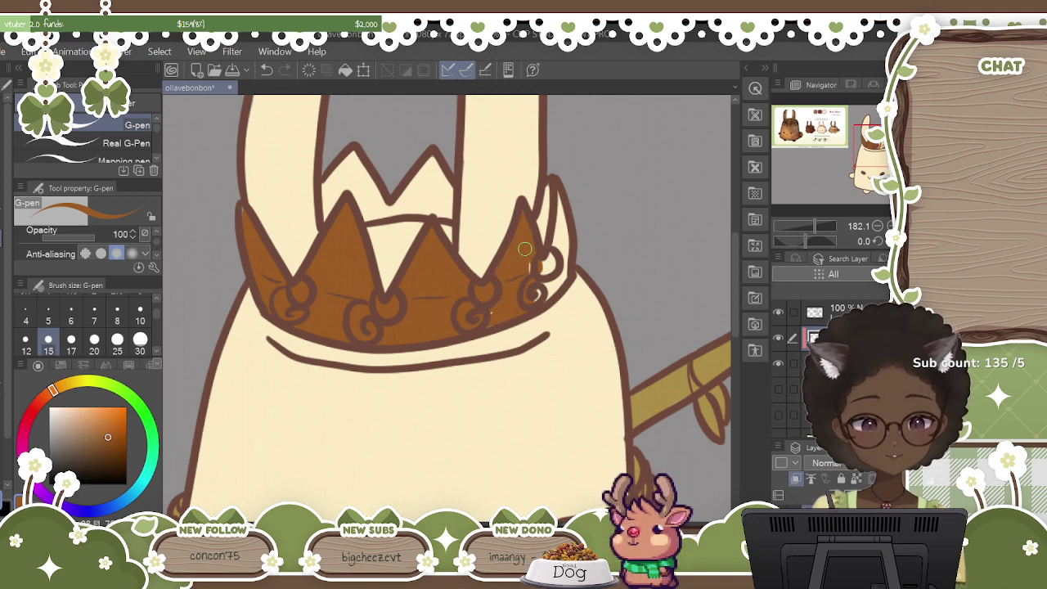
mouse_move(541, 273)
left_mouse_down()
mouse_move(555, 252)
mouse_move(559, 207)
mouse_move(549, 199)
mouse_move(538, 234)
mouse_move(551, 210)
mouse_move(563, 245)
mouse_move(542, 296)
mouse_move(563, 277)
mouse_move(551, 269)
mouse_move(545, 293)
mouse_move(564, 258)
mouse_move(556, 200)
left_mouse_up()
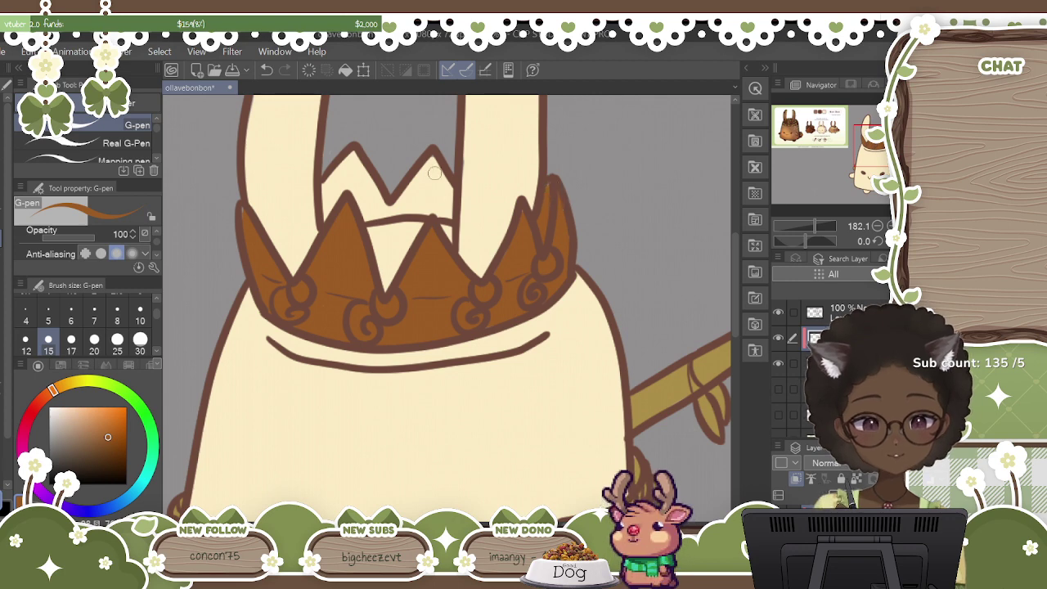
mouse_move(426, 170)
left_mouse_down()
mouse_move(451, 202)
mouse_move(448, 185)
mouse_move(436, 203)
mouse_move(409, 206)
mouse_move(450, 213)
mouse_move(423, 211)
left_mouse_up()
mouse_move(335, 188)
left_mouse_down()
mouse_move(325, 193)
mouse_move(332, 209)
mouse_move(350, 155)
mouse_move(372, 190)
mouse_move(353, 162)
mouse_move(334, 201)
mouse_move(344, 164)
mouse_move(357, 177)
mouse_move(357, 211)
mouse_move(427, 178)
mouse_move(433, 193)
mouse_move(443, 183)
left_mouse_up()
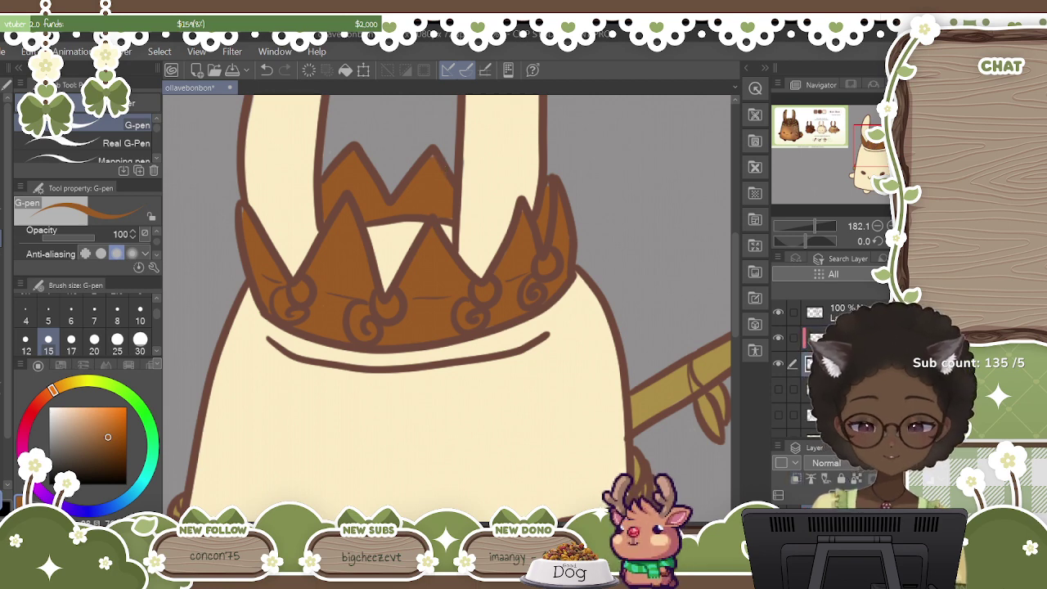
key("i")
left_click(325, 405)
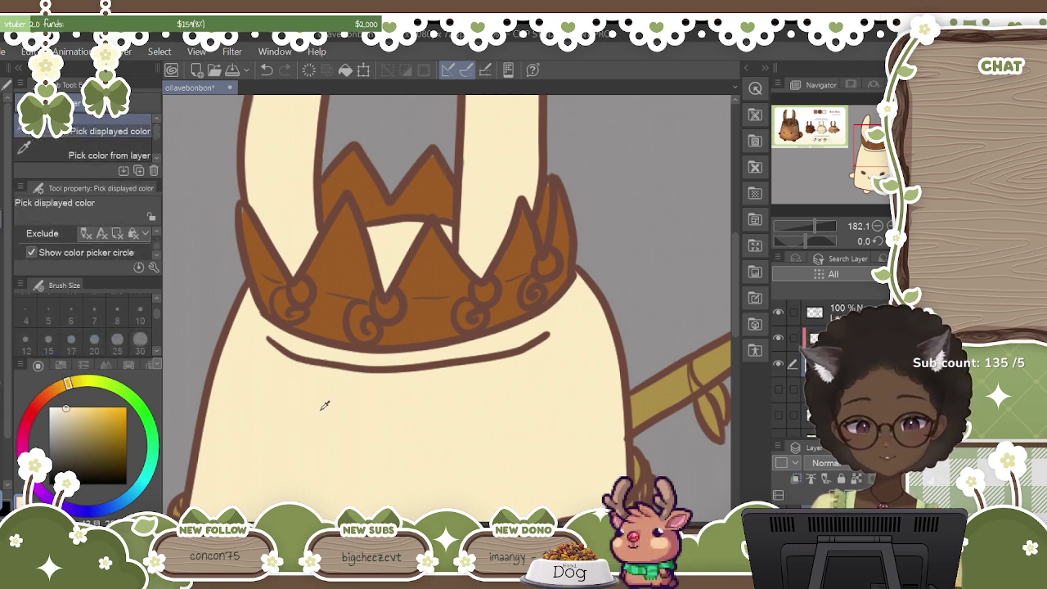
key("p")
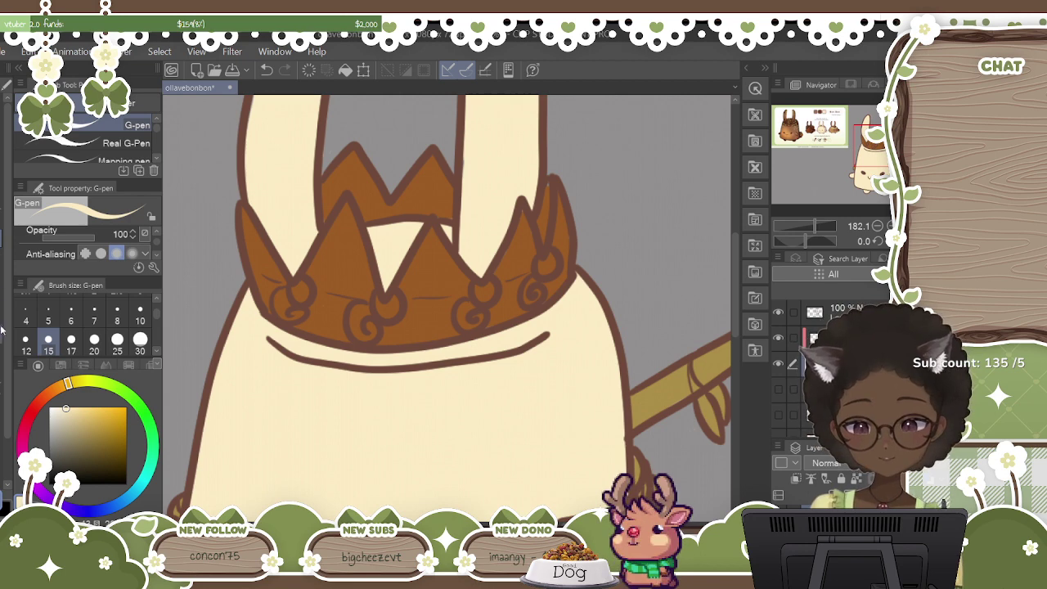
key("e")
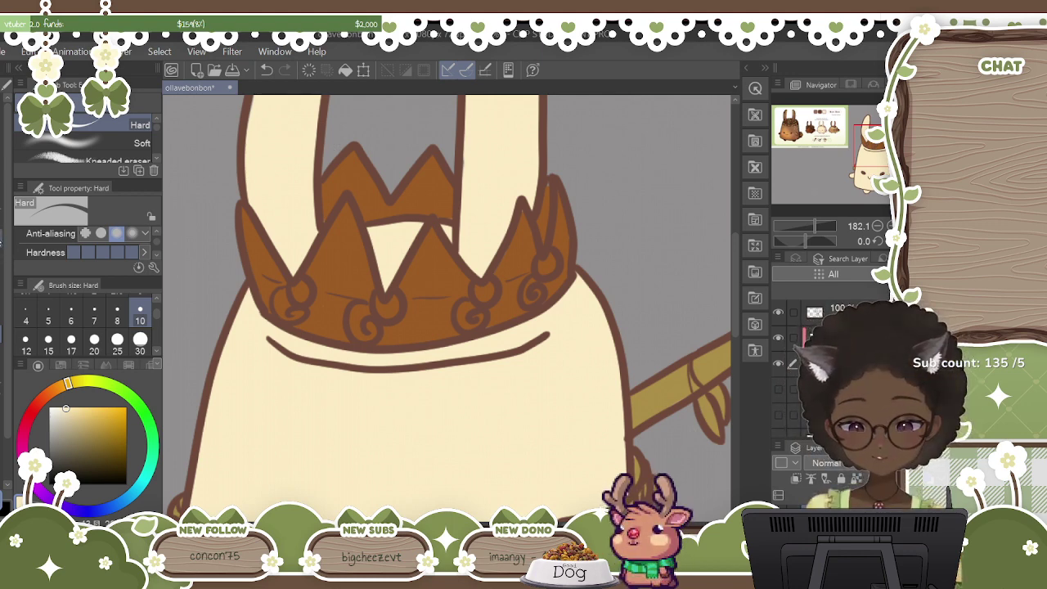
key("i")
left_click(427, 283)
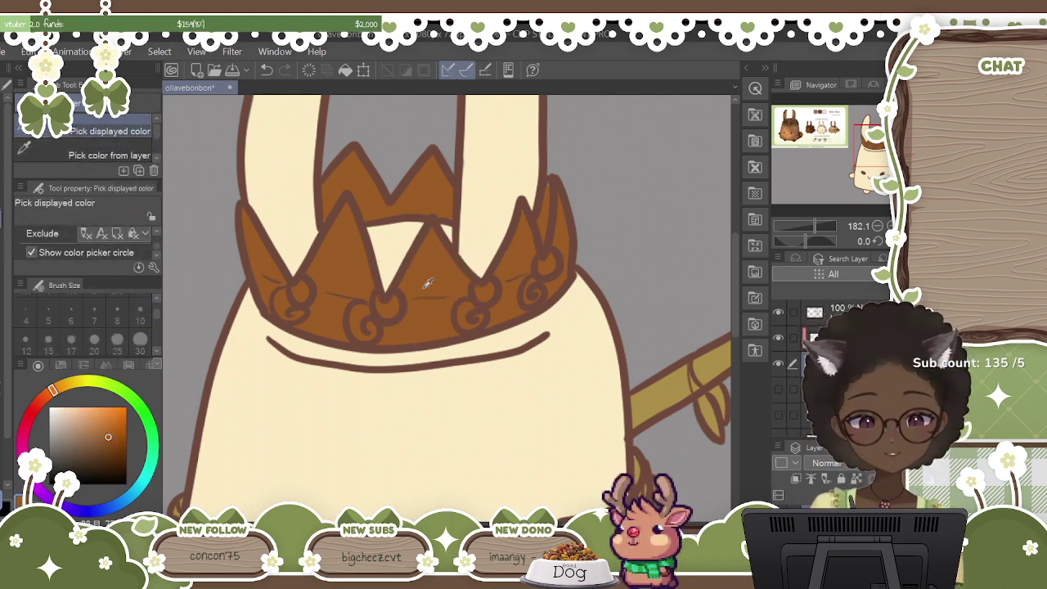
key("p")
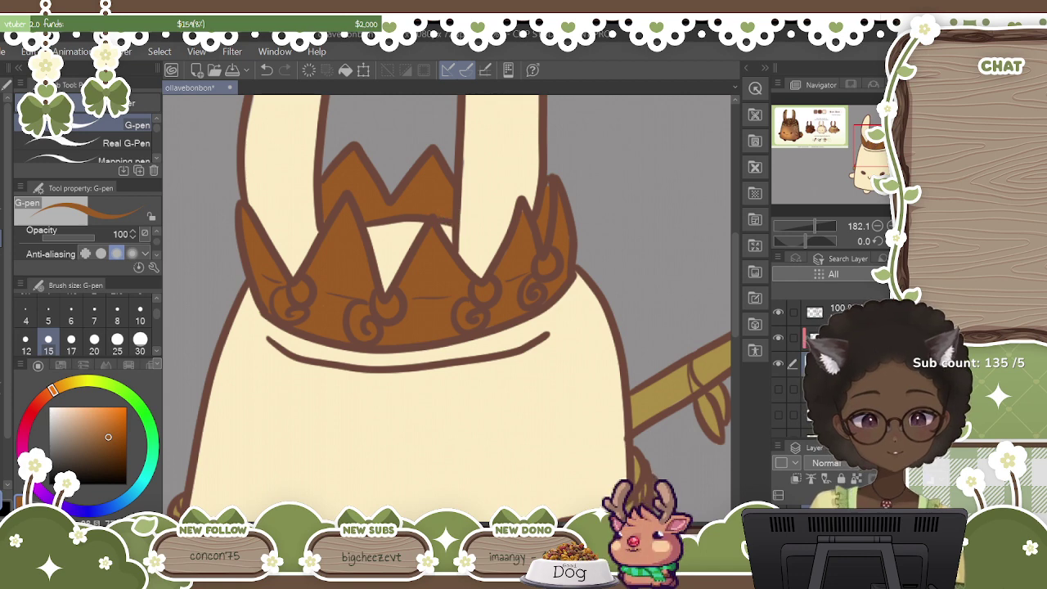
Look over the whole coloured Bon Bon beside the reference sheet and check the crown again up close.
scroll(447, 308, "down", 4)
scroll(447, 307, "up", 1)
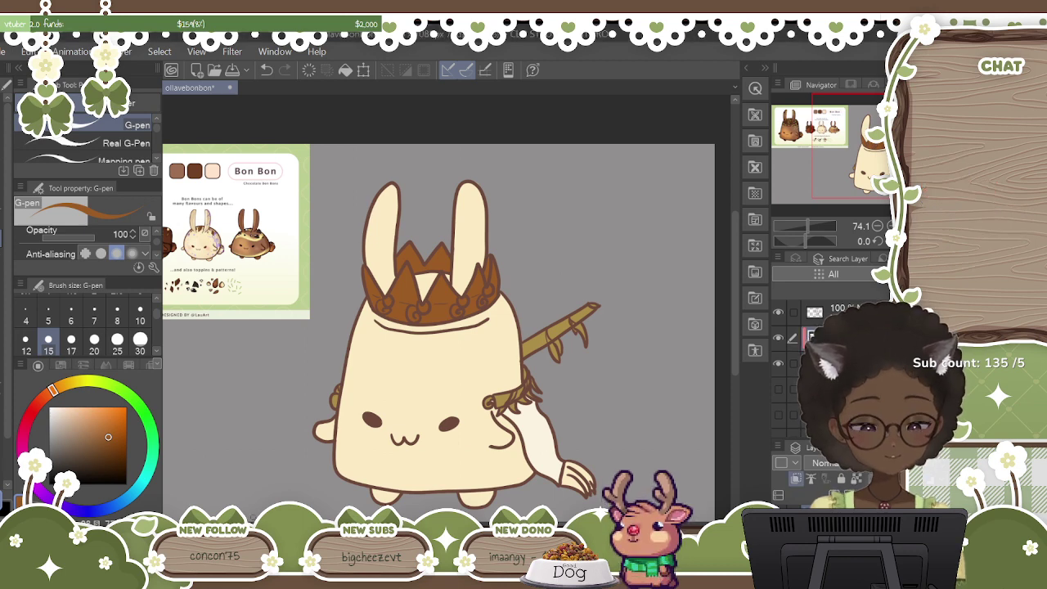
scroll(449, 308, "up", 5)
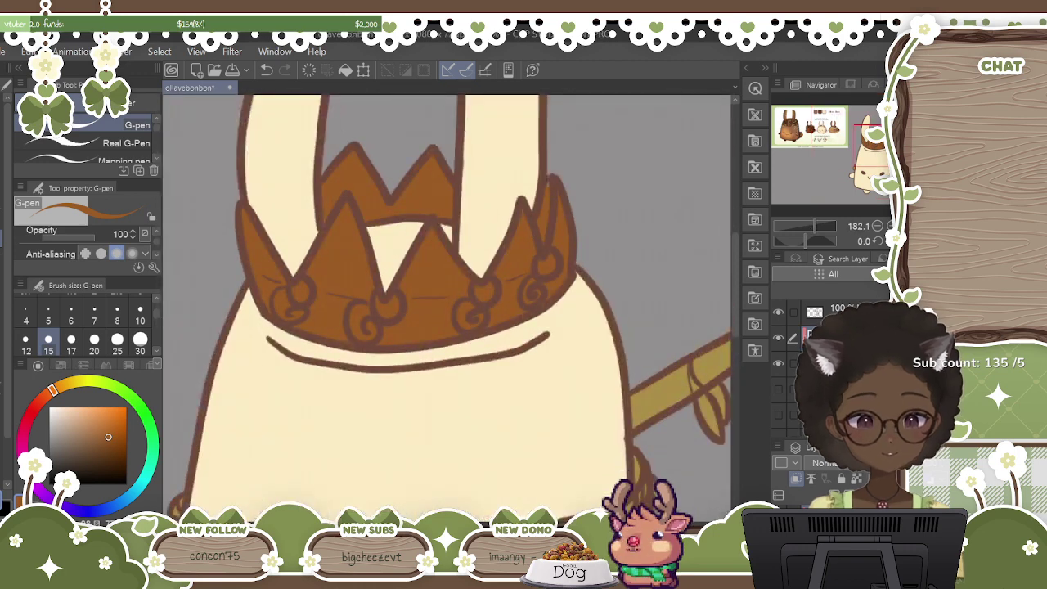